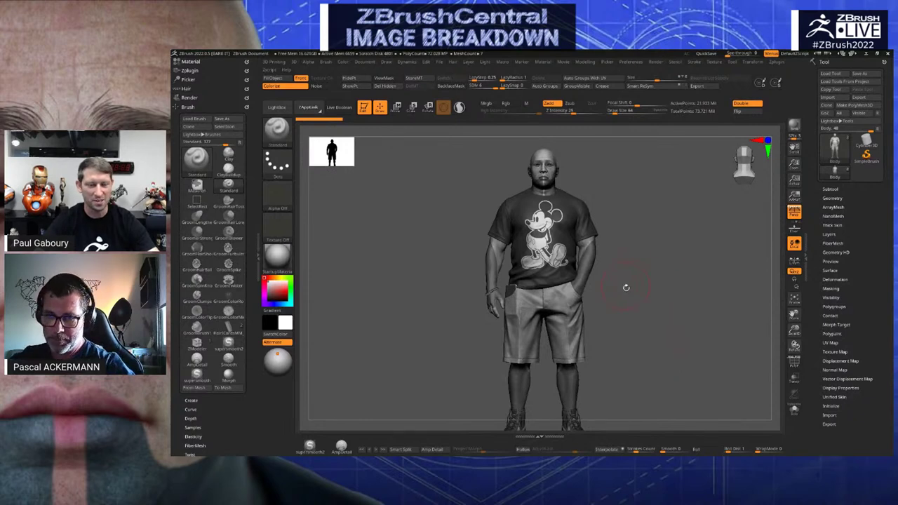
Switch from the ZBrush character to the ArtStation portfolio in the browser and look through the older artworks
mouse_move(629, 299)
left_mouse_down("alt")
mouse_move(631, 284)
mouse_move(663, 288)
mouse_move(630, 289)
mouse_move(643, 297)
left_mouse_up("alt")
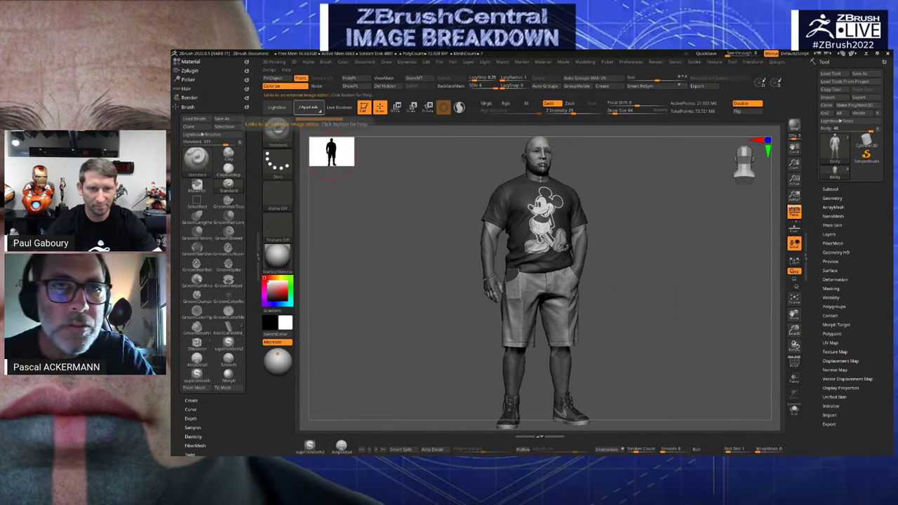
key("alt+Tab")
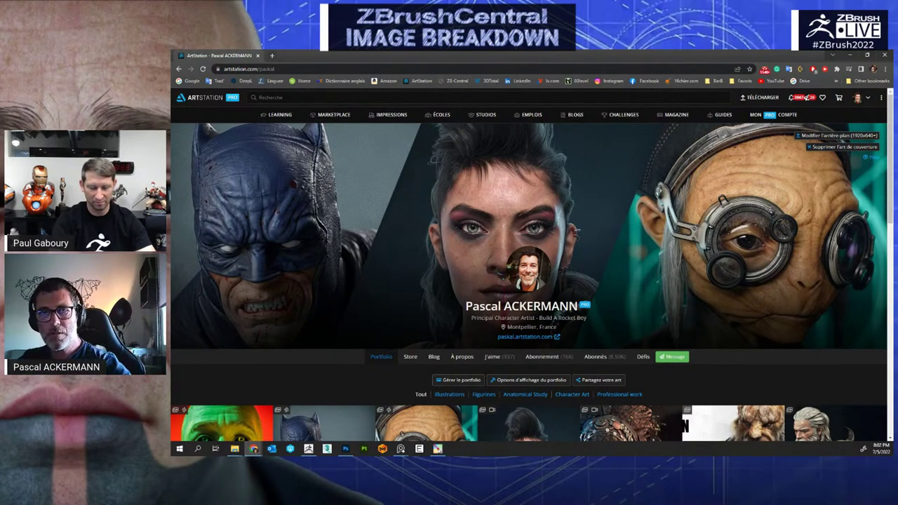
scroll(374, 285, "down", 5)
scroll(374, 285, "down", 3)
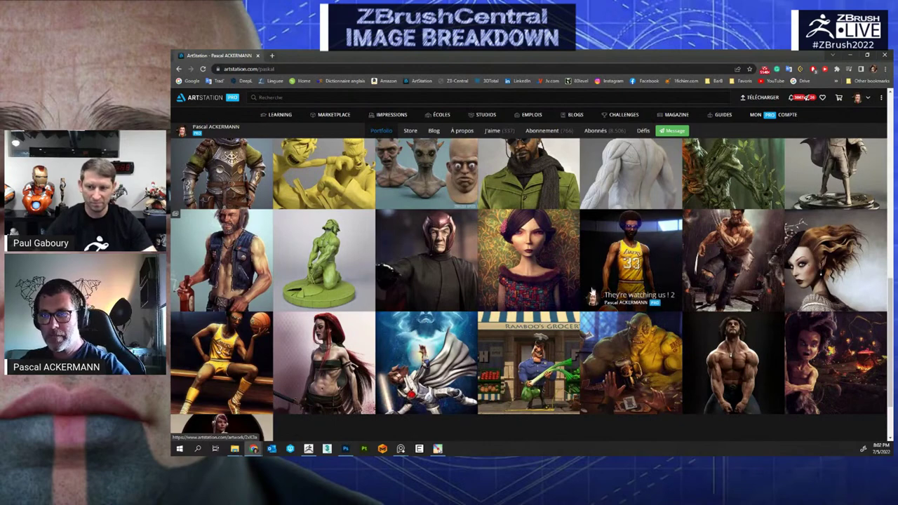
scroll(207, 360, "down", 1)
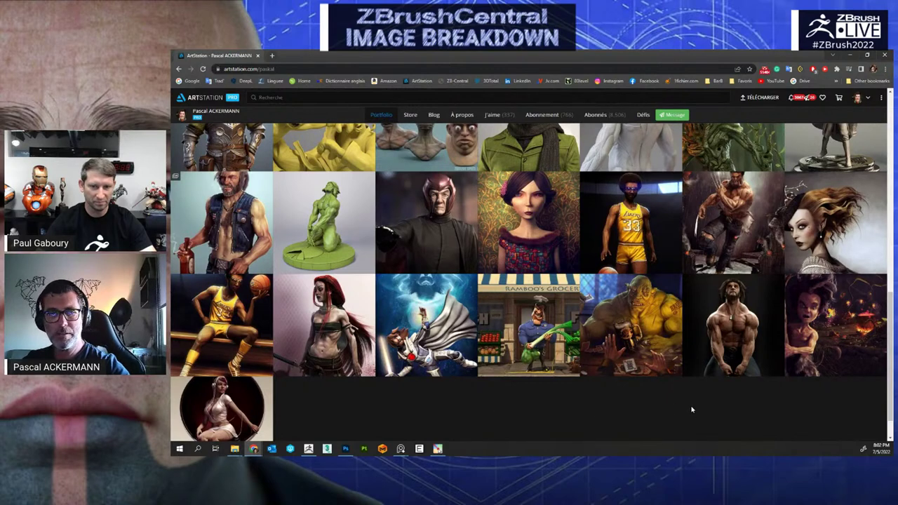
scroll(722, 438, "up", 1)
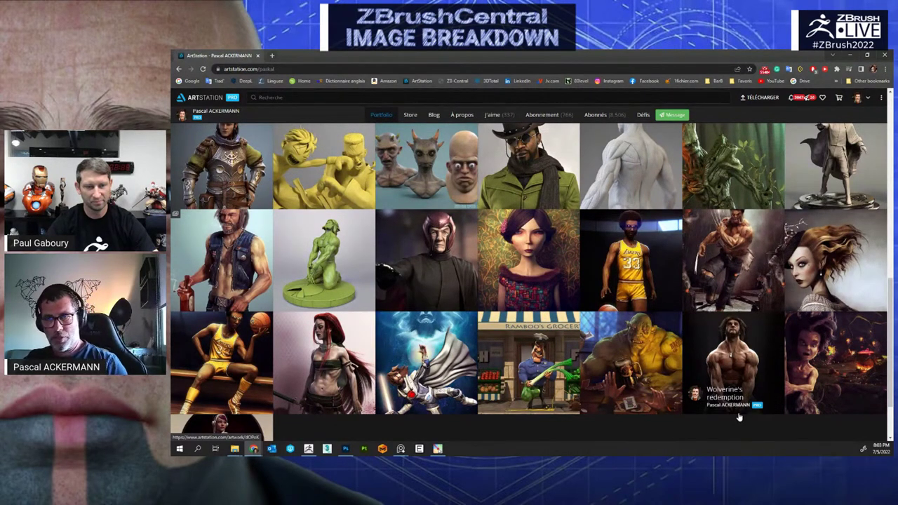
scroll(635, 316, "up", 4)
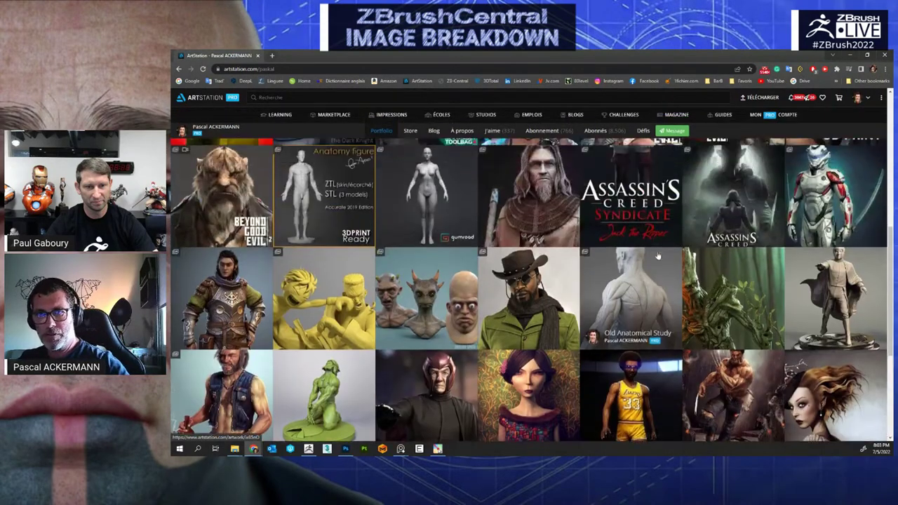
View the Assassin's Creed Syndicate Jack The Ripper artwork page and return to the portfolio
scroll(638, 239, "up", 1)
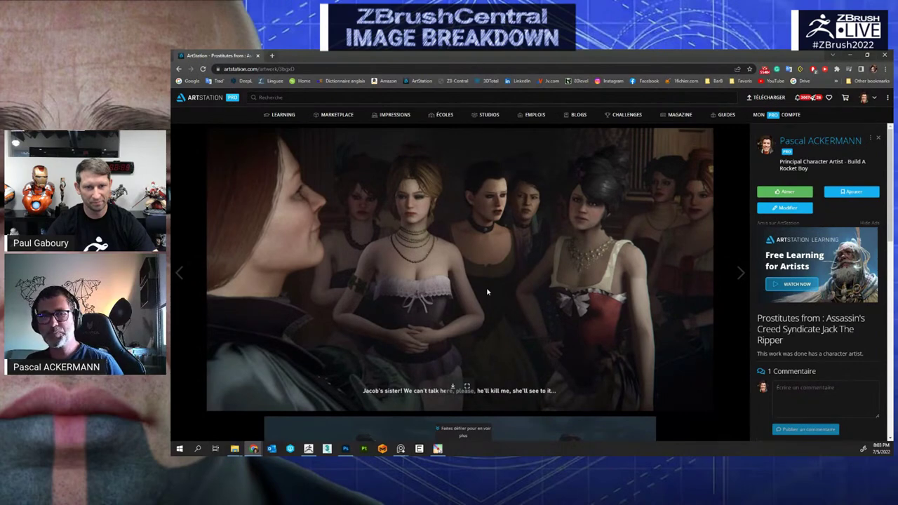
left_click(179, 70)
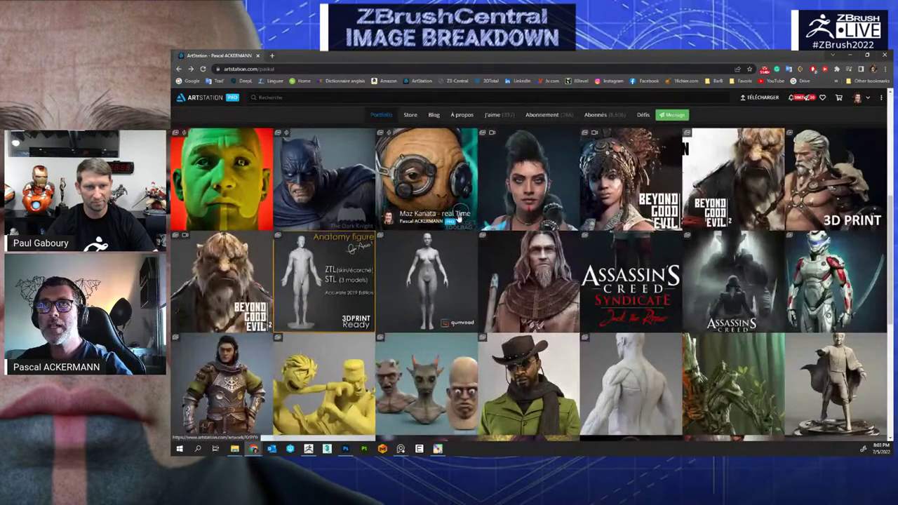
Browse the portfolio grid, view the Dark Knight - Collectible artwork, and return to the portfolio
scroll(460, 220, "down", 2)
scroll(460, 220, "down", 1)
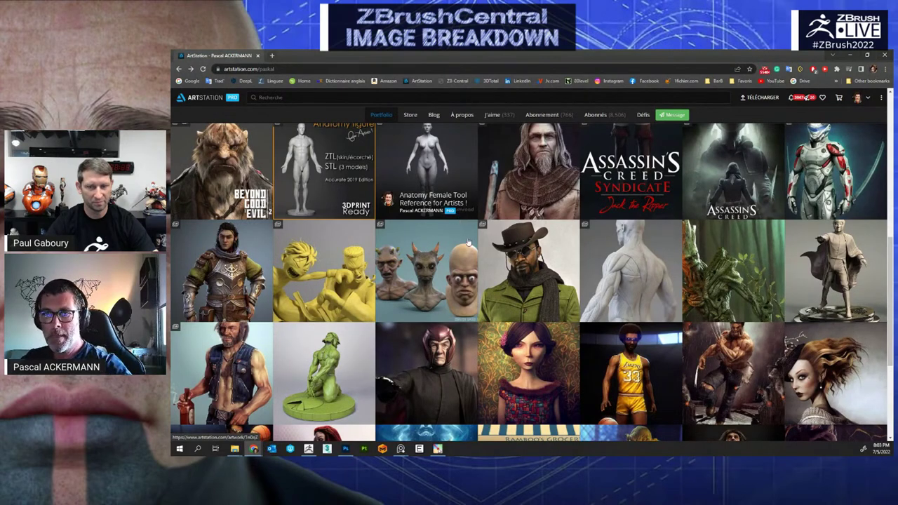
scroll(460, 220, "up", 3)
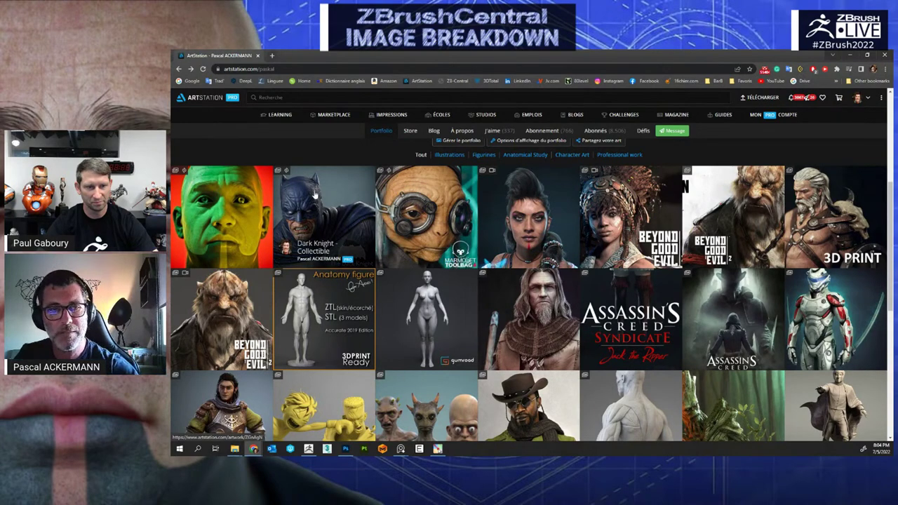
left_click(324, 218)
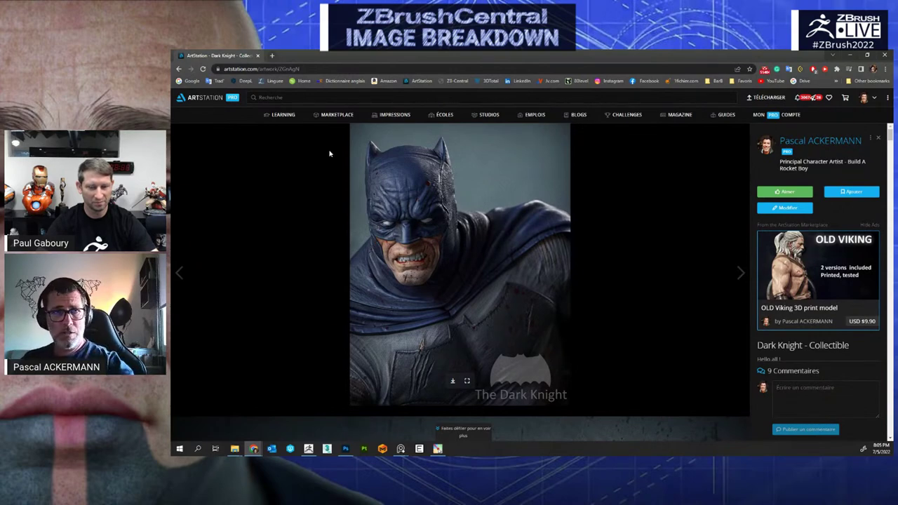
left_click(179, 69)
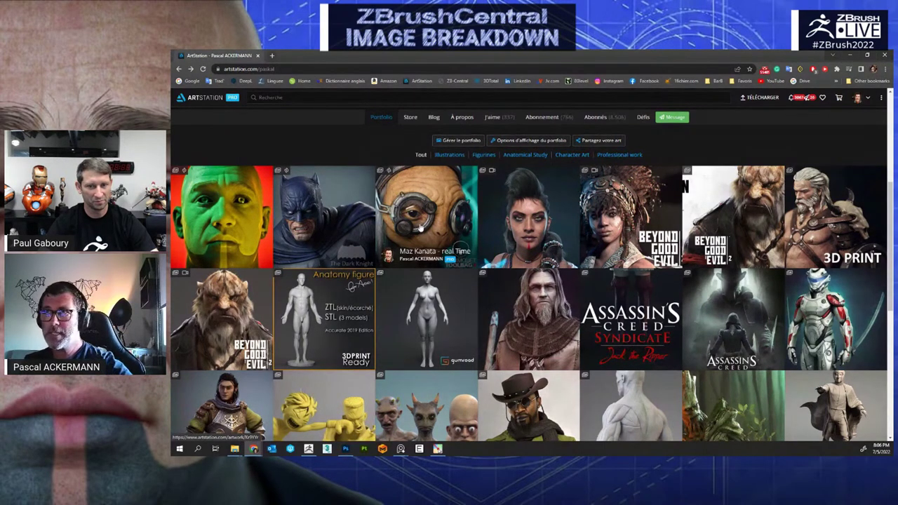
Minimize the browser and ZBrush windows and bring up the reference board of artist progress images
left_click(400, 449)
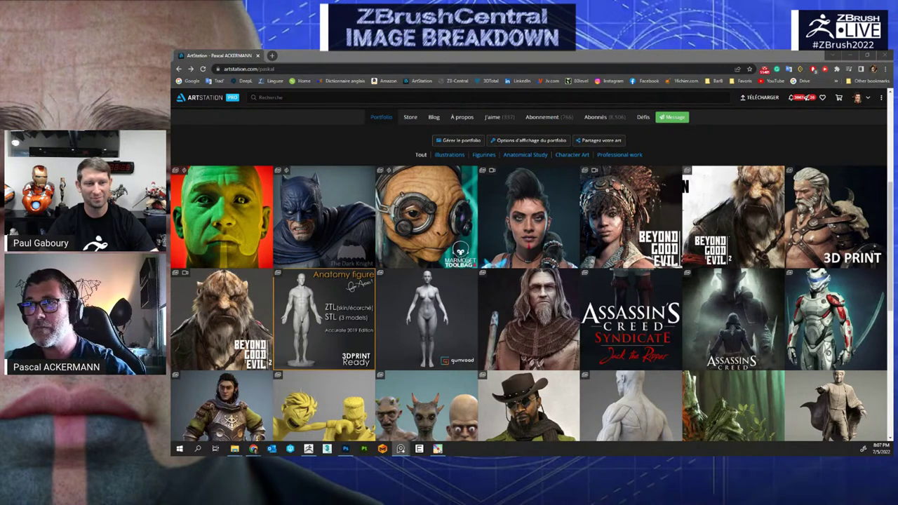
left_click(852, 55)
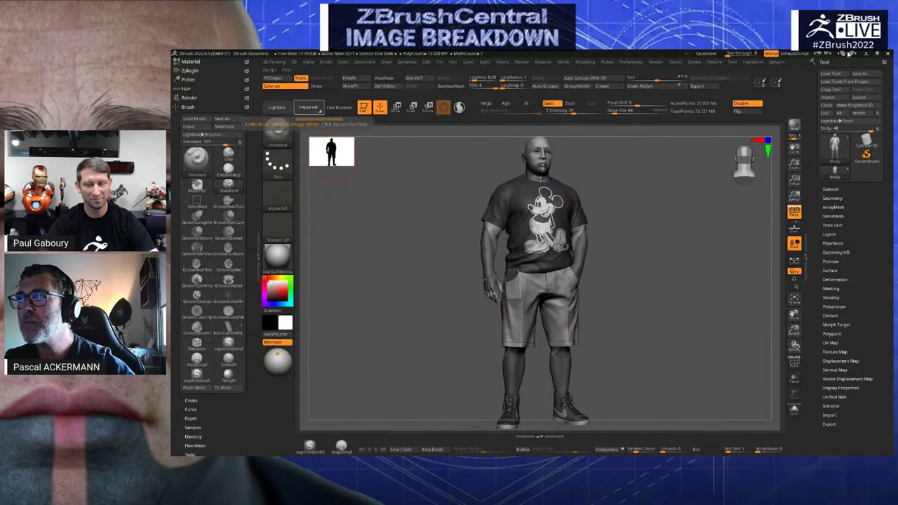
left_click(871, 54)
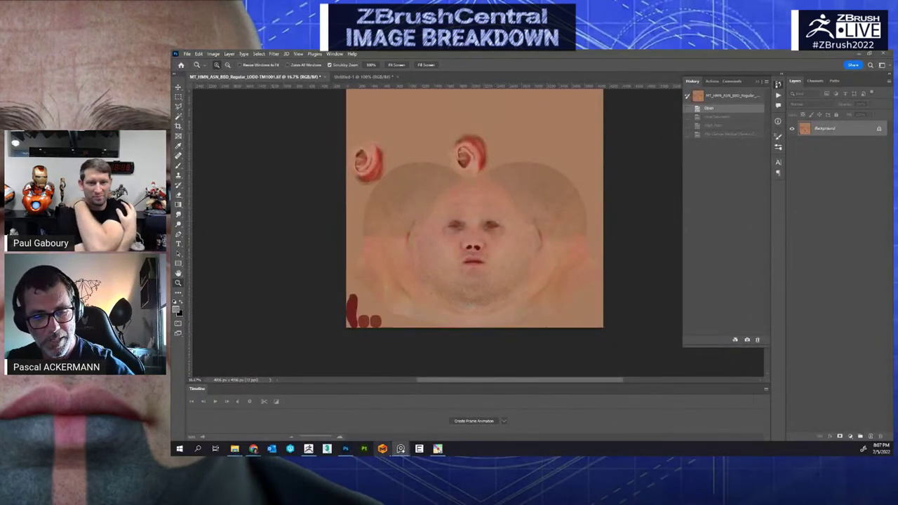
mouse_move(401, 449)
left_click(361, 403)
scroll(423, 241, "down", 2)
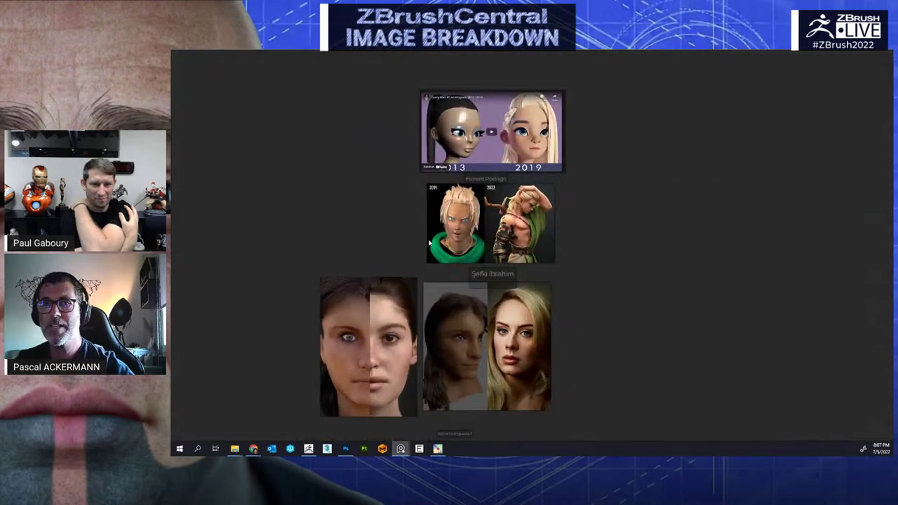
Examine the before-and-after comparisons on the reference board, from the 2013–2019 stylized heads down to the realistic female portraits
middle_click_drag(428, 242, 460, 231)
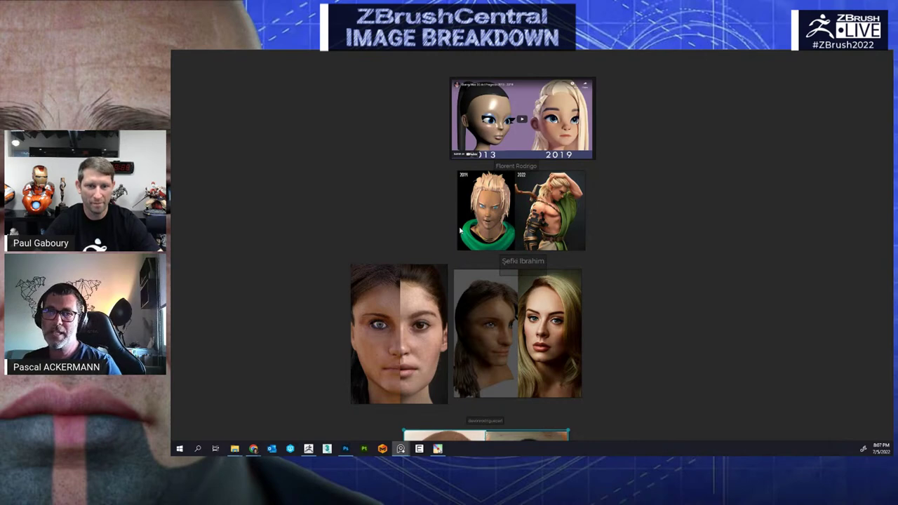
scroll(490, 146, "up", 4)
middle_click_drag(493, 144, 516, 260)
scroll(523, 250, "down", 1)
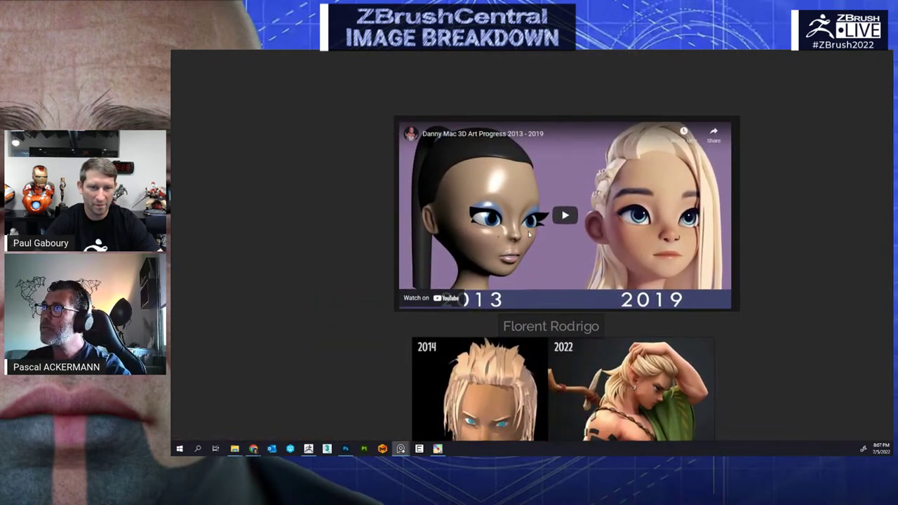
scroll(533, 301, "down", 3)
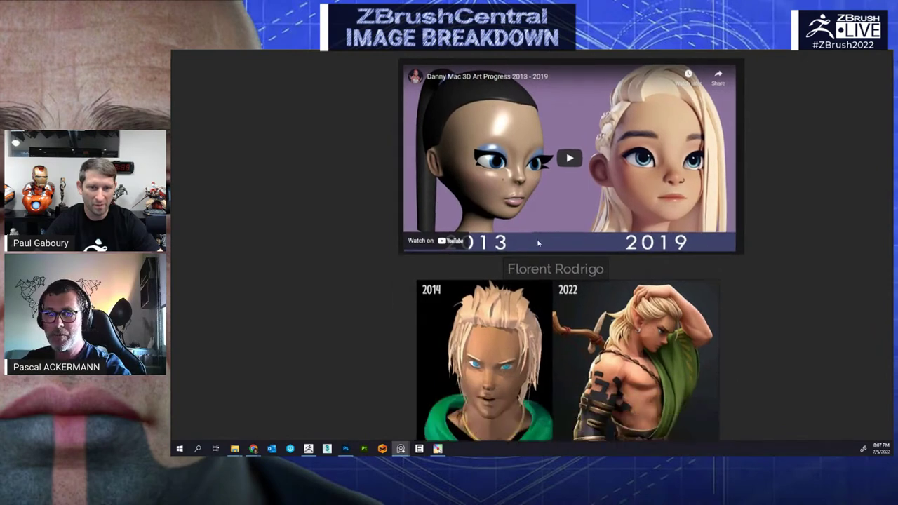
scroll(537, 311, "down", 5)
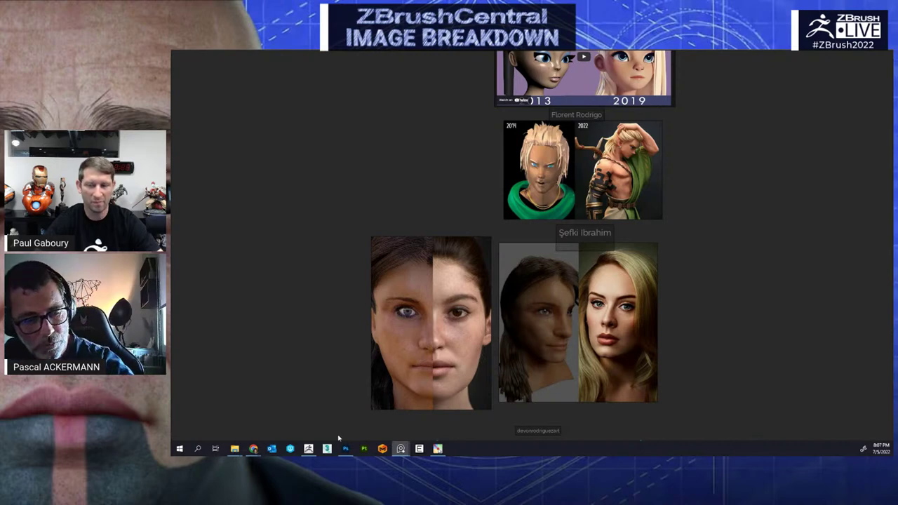
Switch back to the browser portfolio and open the Unreal Engine : Character Look Dev artwork
mouse_move(310, 452)
left_click(317, 429)
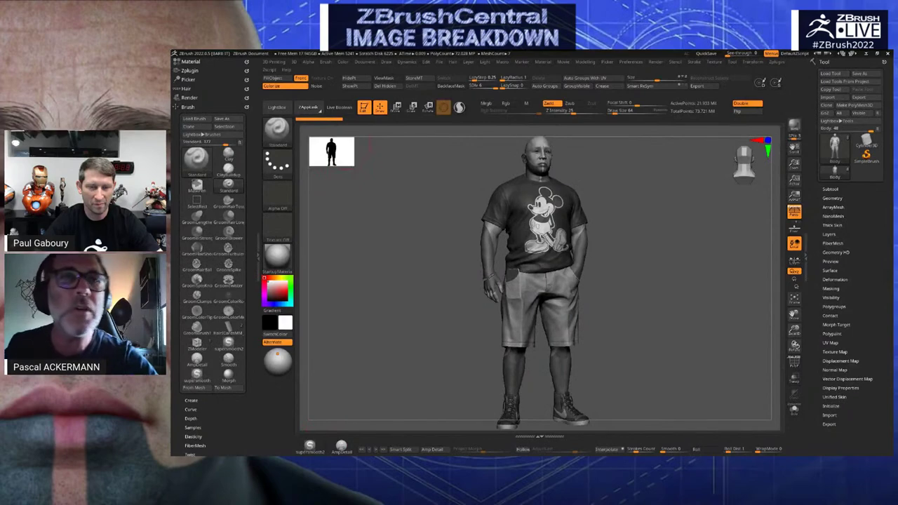
key("alt+Tab")
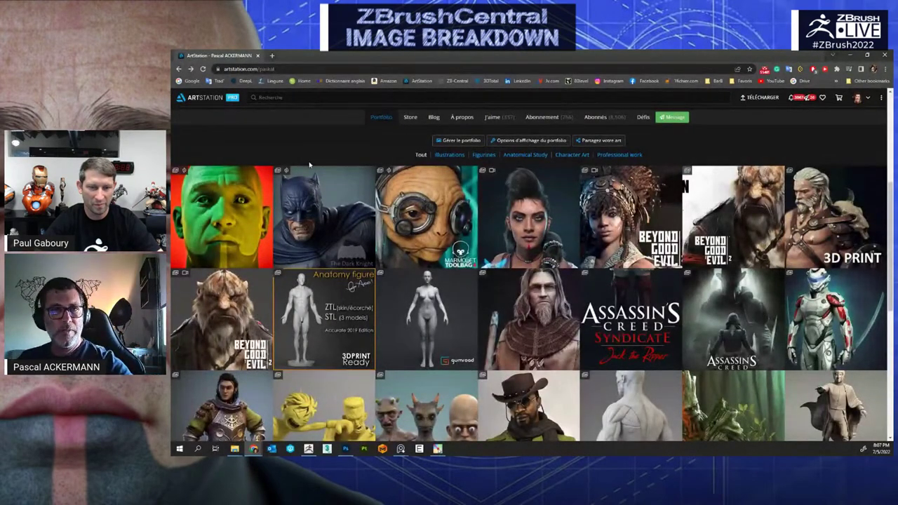
left_click(261, 192)
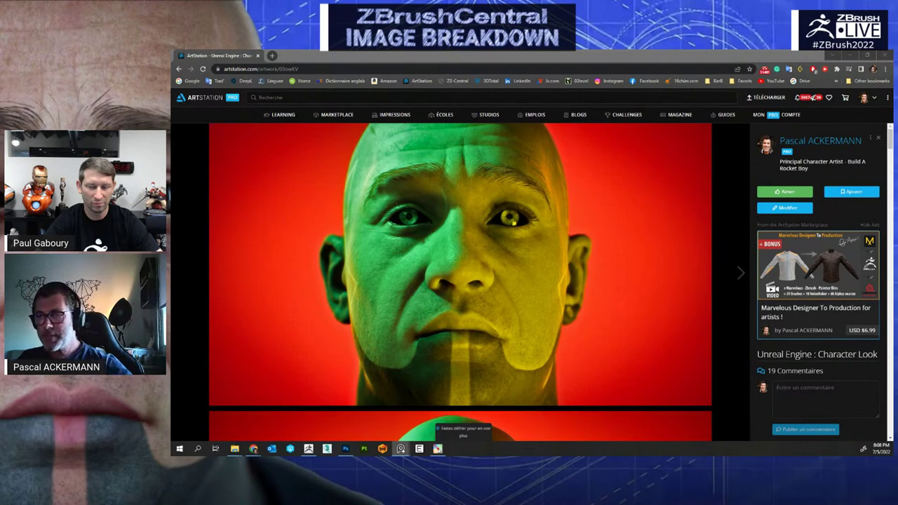
Look over the first head renders of the Character Look Dev artwork and expand its full project description
scroll(458, 365, "down", 3)
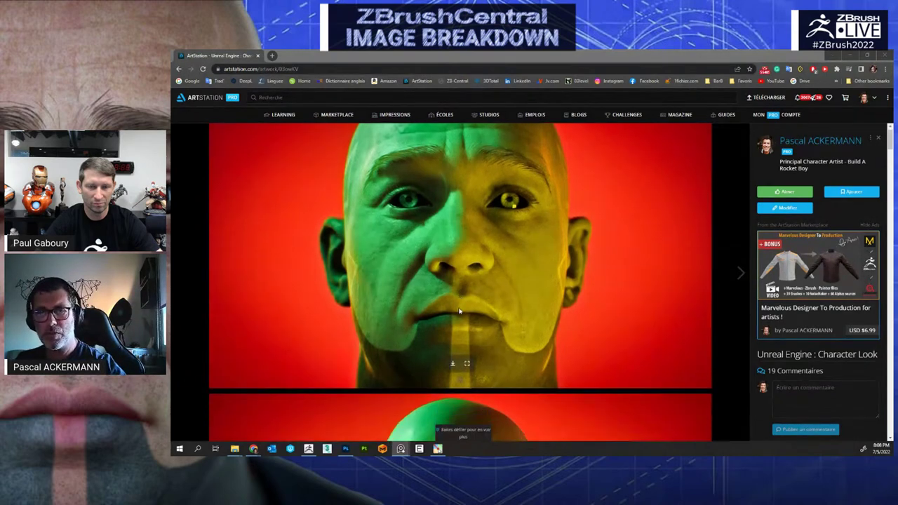
scroll(462, 310, "down", 3)
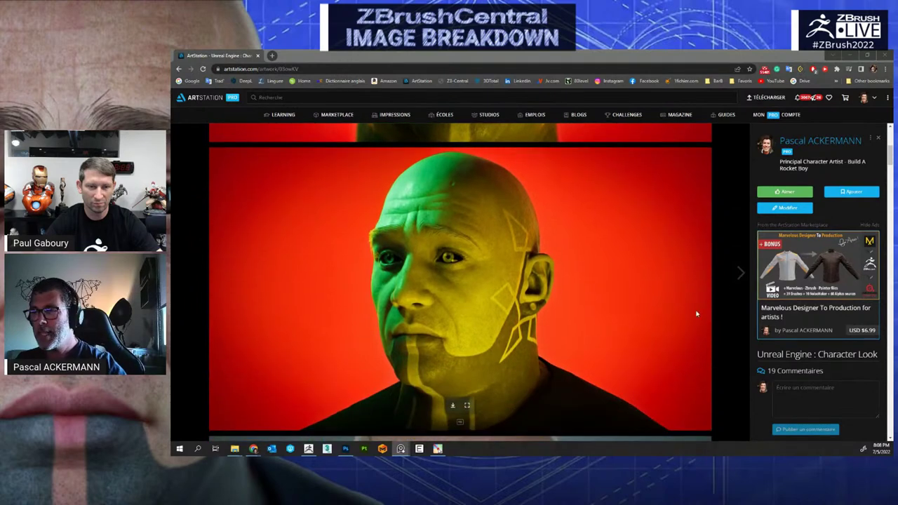
scroll(800, 310, "down", 3)
scroll(783, 284, "down", 1)
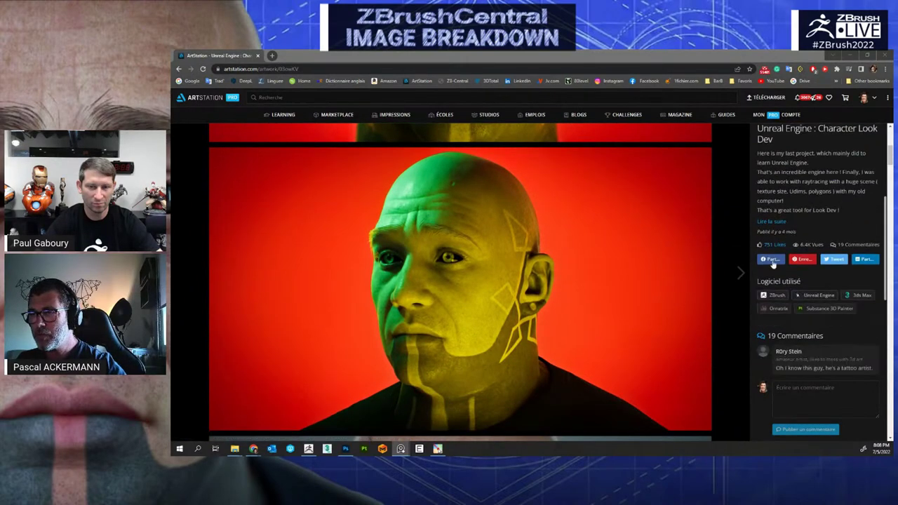
left_click(771, 223)
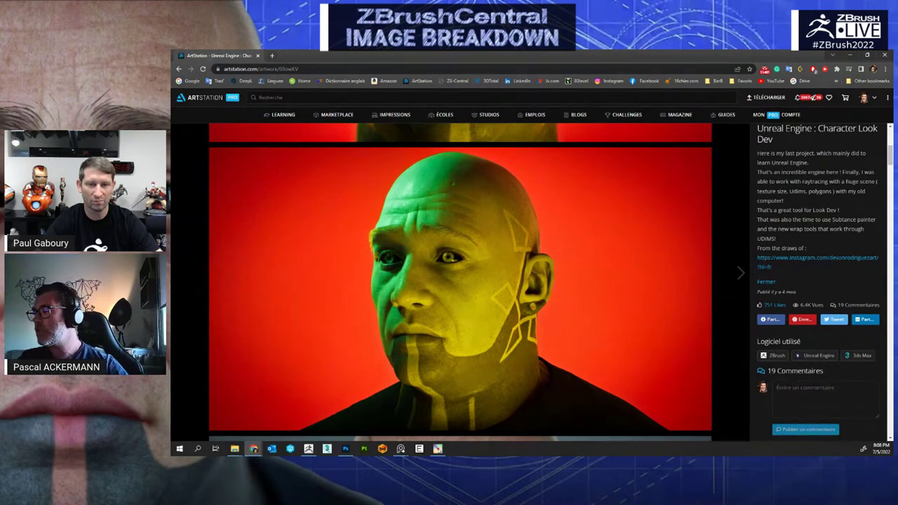
Open the Instagram profile linked in the description, view the post of the tattooed man on the train, and close the tab
left_click(820, 258)
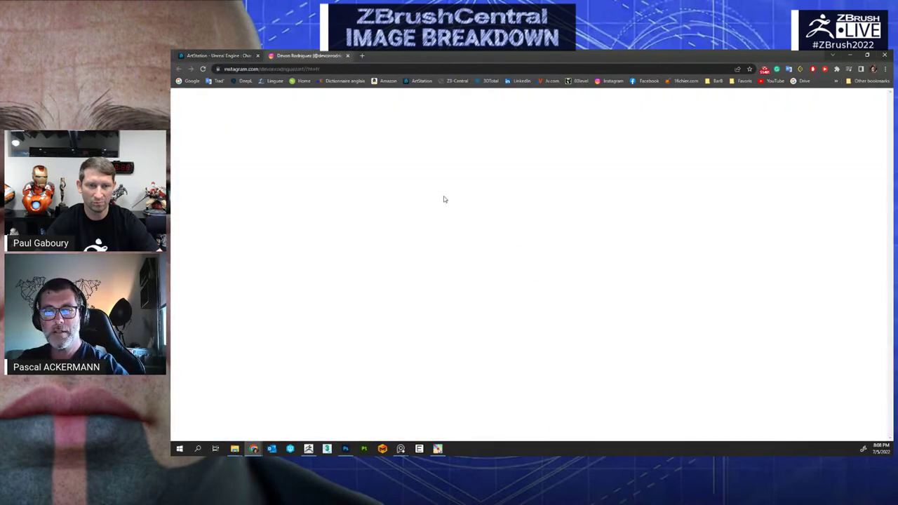
scroll(463, 221, "down", 3)
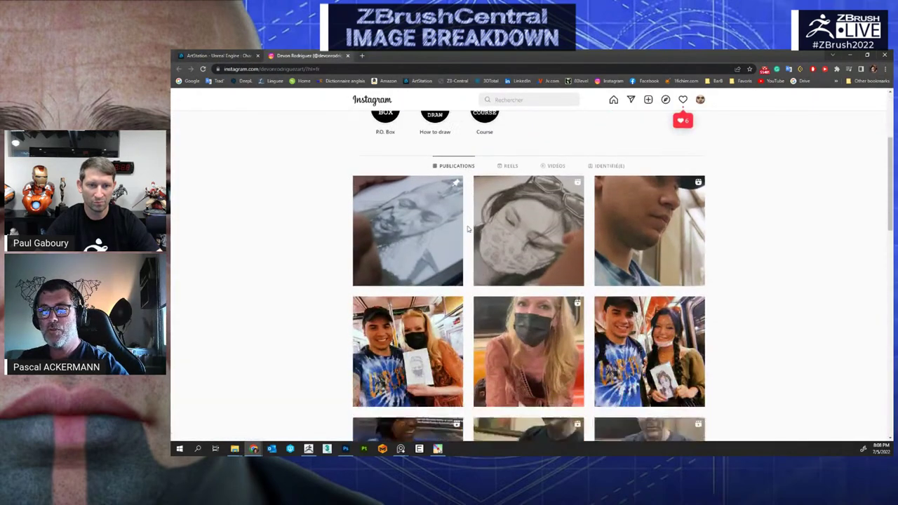
scroll(467, 228, "down", 2)
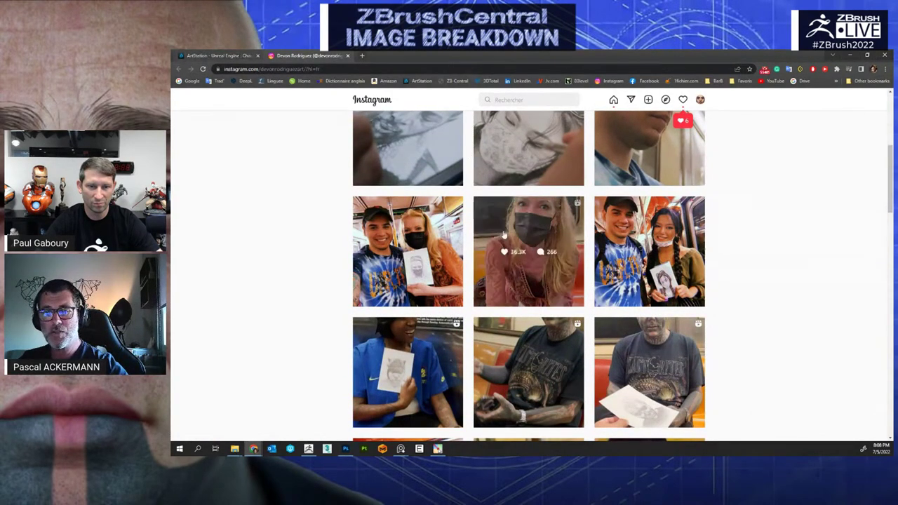
scroll(536, 204, "down", 3)
left_click(536, 204)
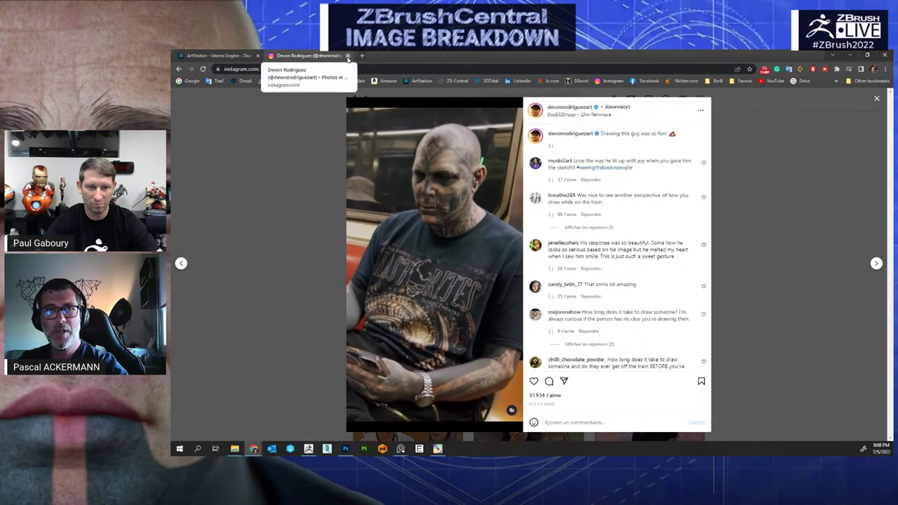
left_click(348, 55)
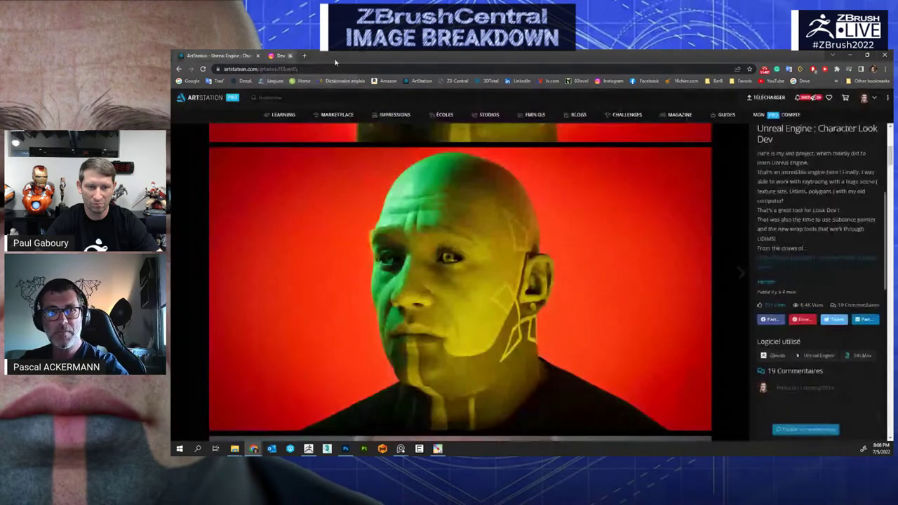
Look through the remaining Character Look Dev images, including the subway reference photos and the tattoo texturing screenshot
scroll(503, 299, "down", 10)
scroll(503, 298, "down", 15)
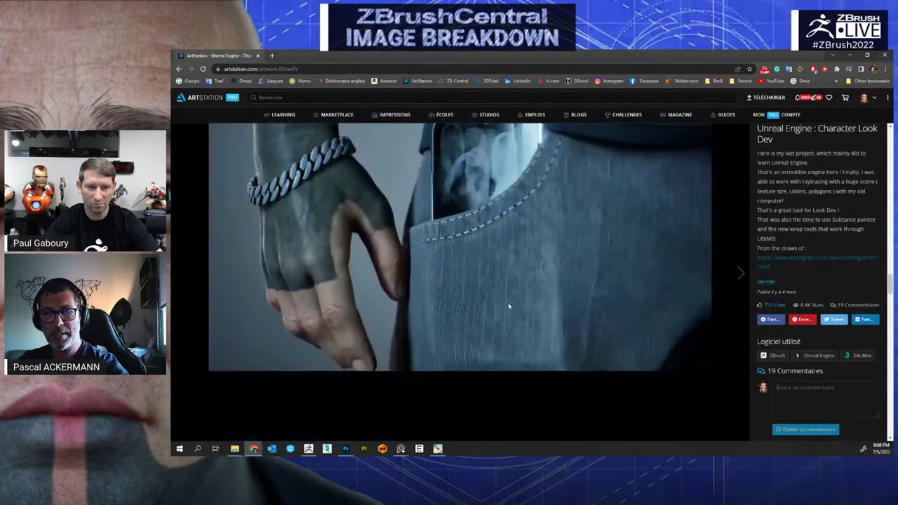
scroll(539, 315, "down", 5)
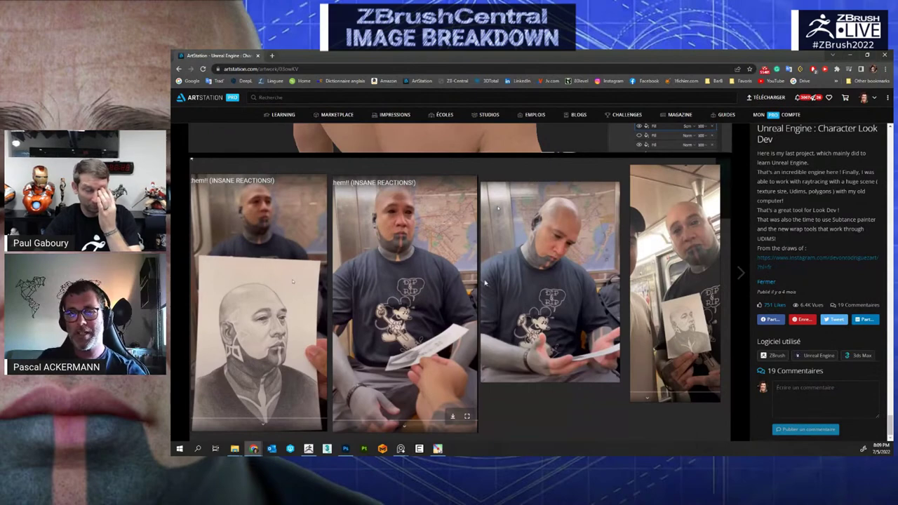
scroll(483, 253, "up", 6)
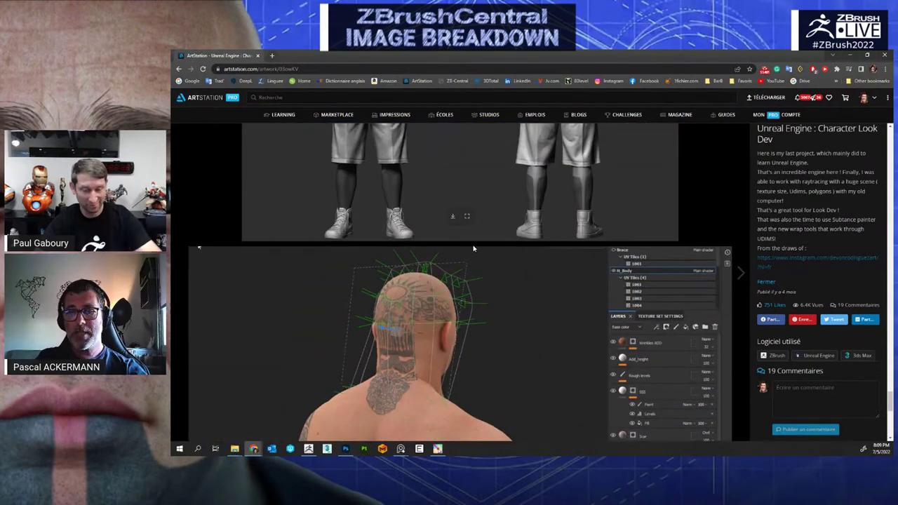
Look back through the Character Look Dev renders from the body models up to the red, green and yellow lit portraits
scroll(478, 238, "up", 5)
scroll(491, 252, "up", 15)
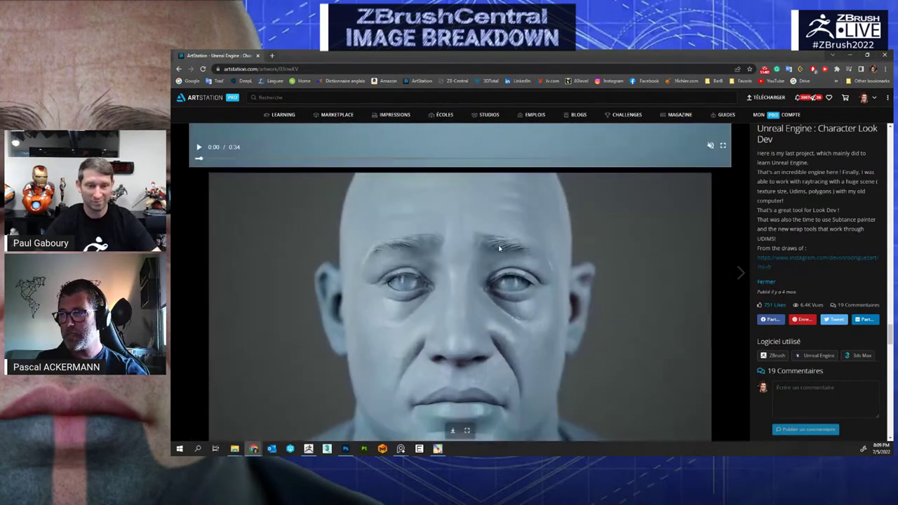
scroll(520, 249, "up", 10)
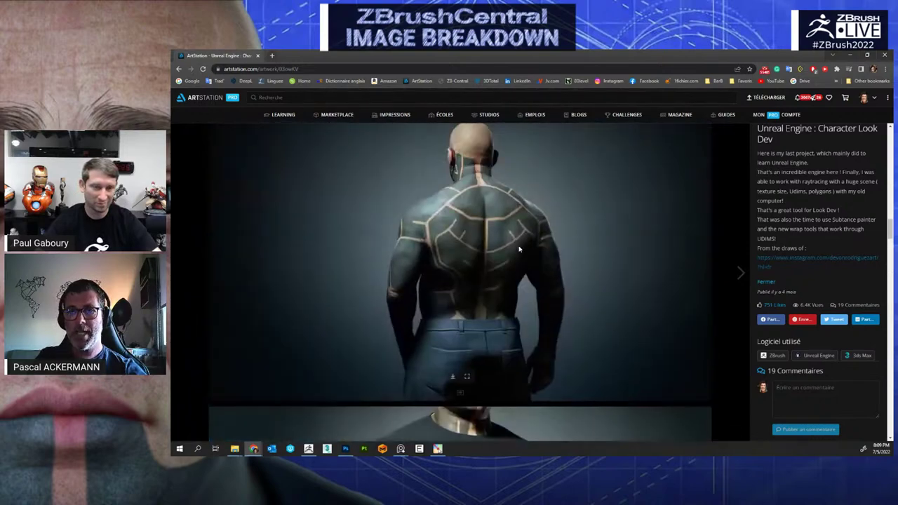
scroll(519, 249, "up", 5)
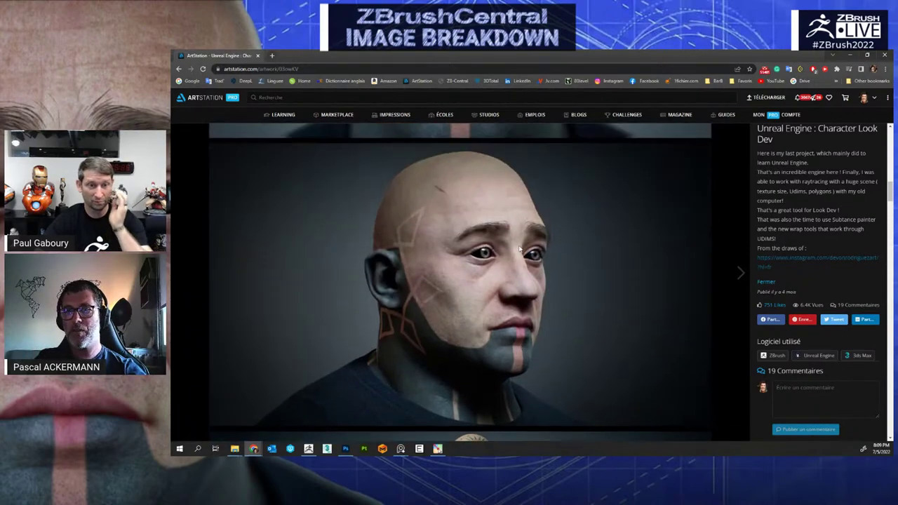
scroll(519, 247, "up", 1)
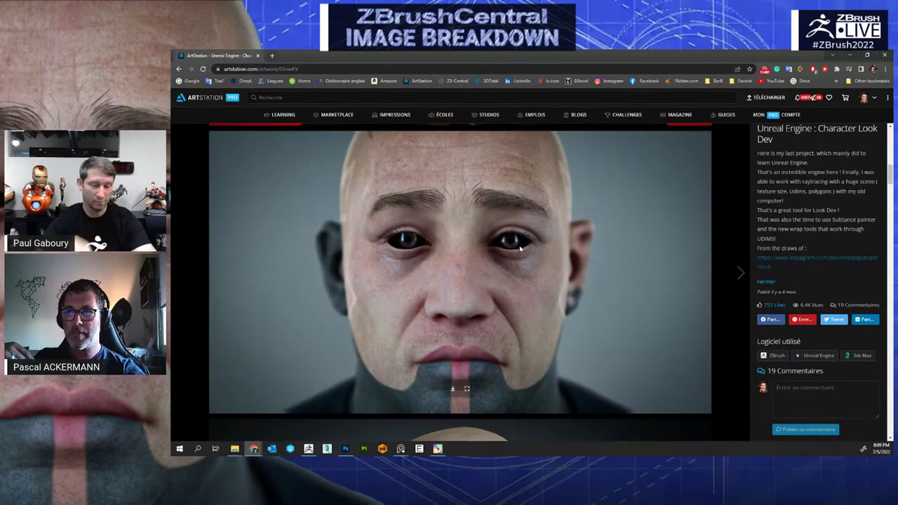
scroll(520, 248, "up", 5)
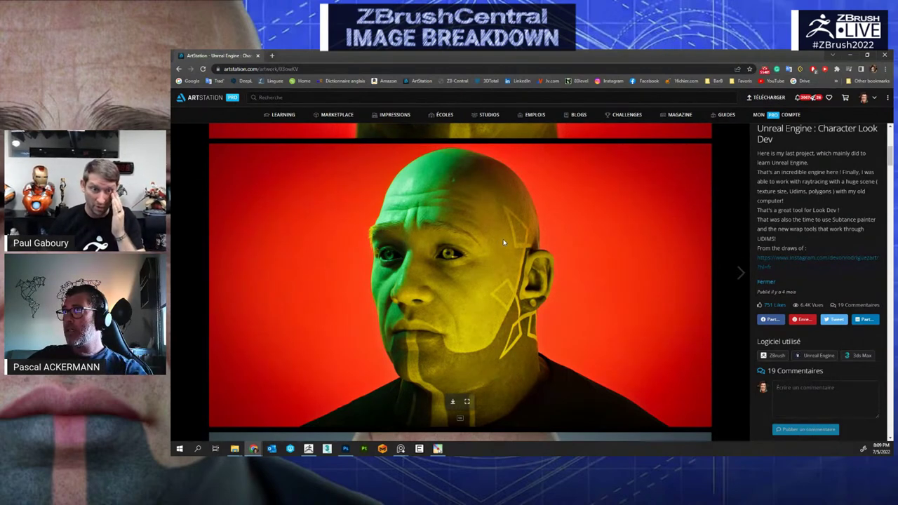
scroll(503, 243, "down", 5)
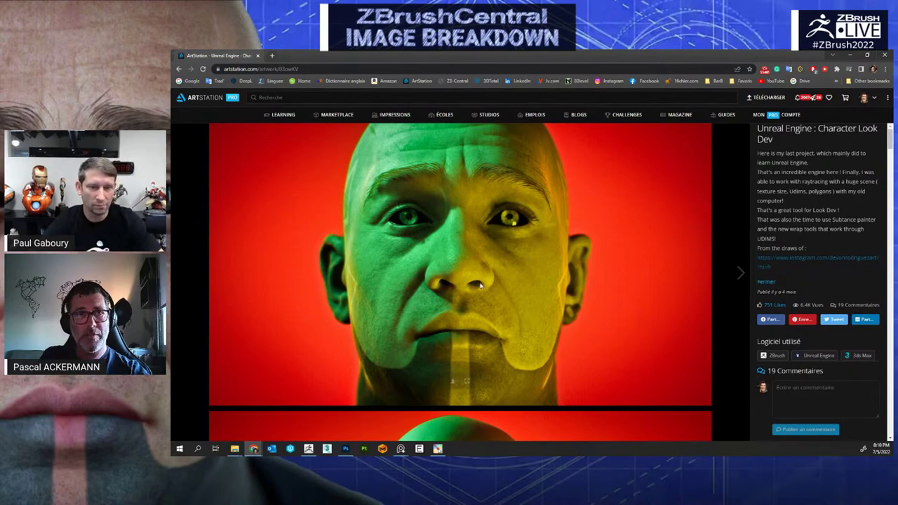
Return to the portfolio, view the Faune Sweet Faune artwork at its end, and go back to the portfolio
left_click(180, 69)
scroll(377, 313, "down", 10)
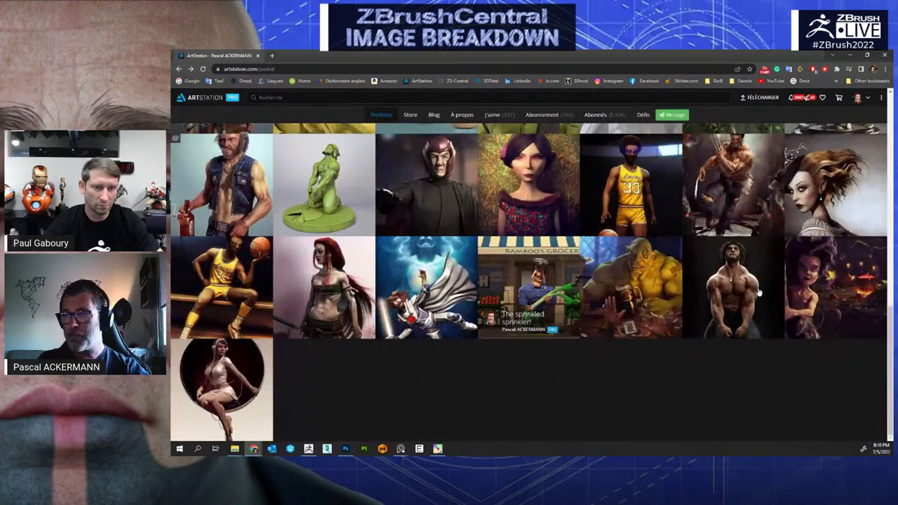
left_click(843, 294)
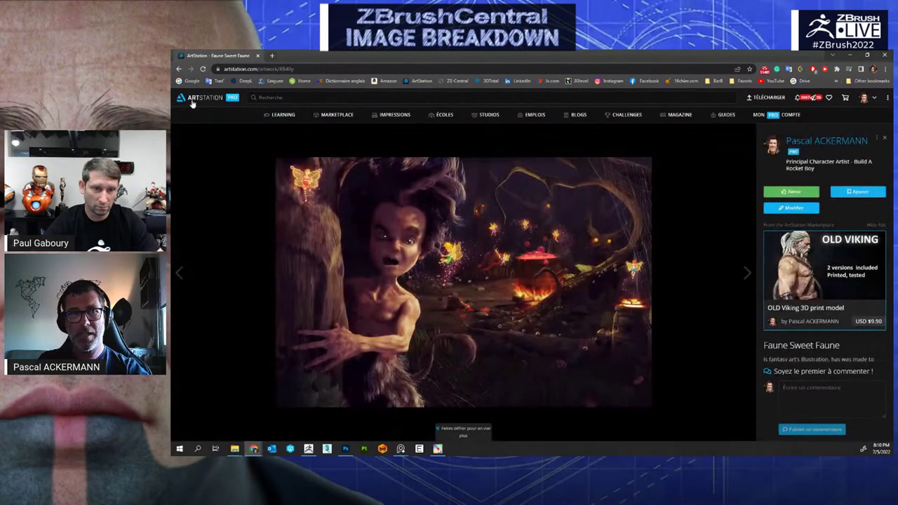
key("alt+Left")
scroll(374, 241, "up", 10)
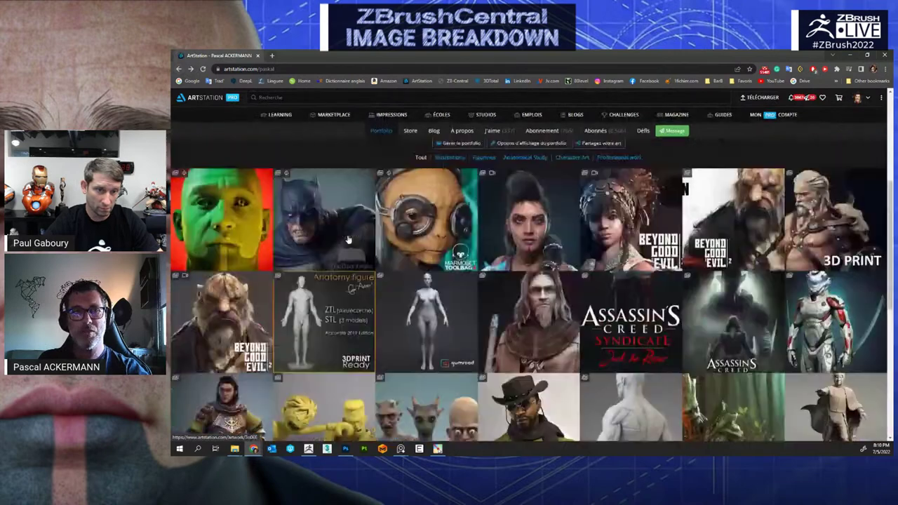
Reopen the Unreal Engine : Character Look Dev artwork and look through its renders down to the hand and jeans pocket close-up
scroll(246, 228, "down", 3)
left_click(245, 228)
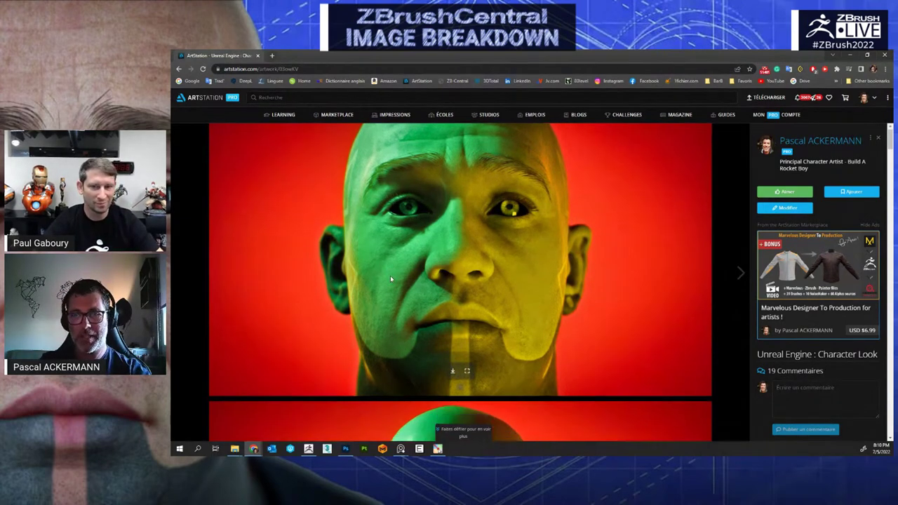
scroll(390, 275, "down", 2)
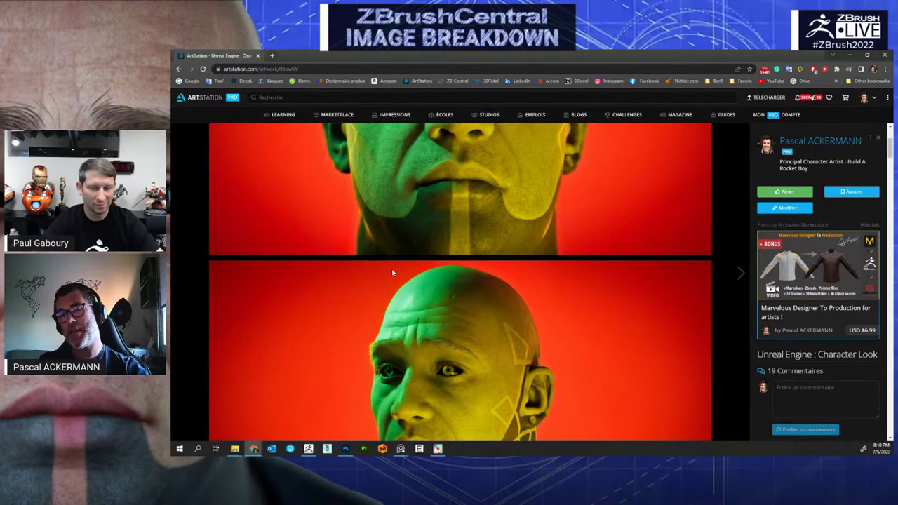
scroll(393, 274, "down", 10)
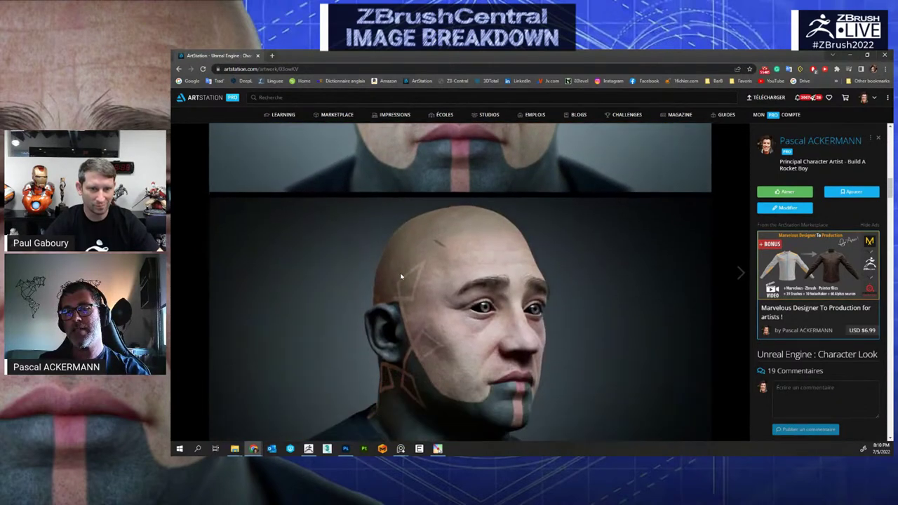
scroll(401, 277, "down", 1)
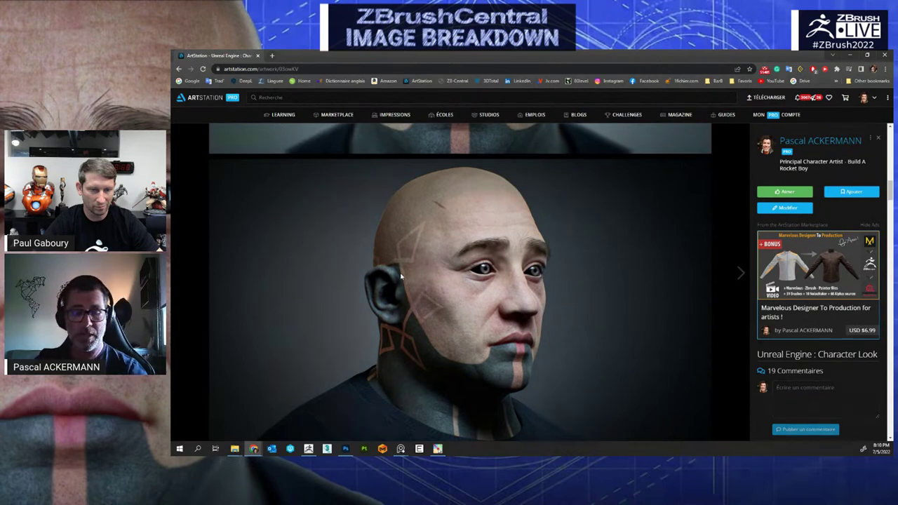
scroll(393, 272, "down", 15)
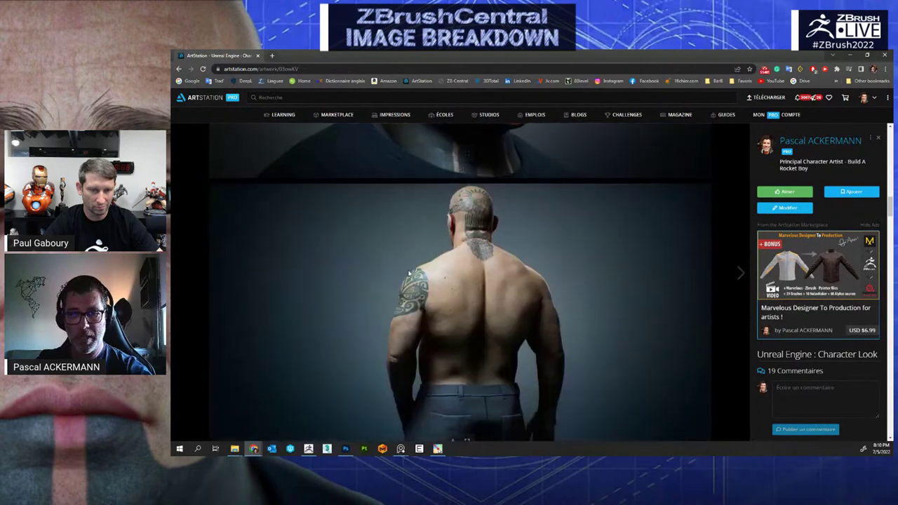
scroll(409, 270, "down", 6)
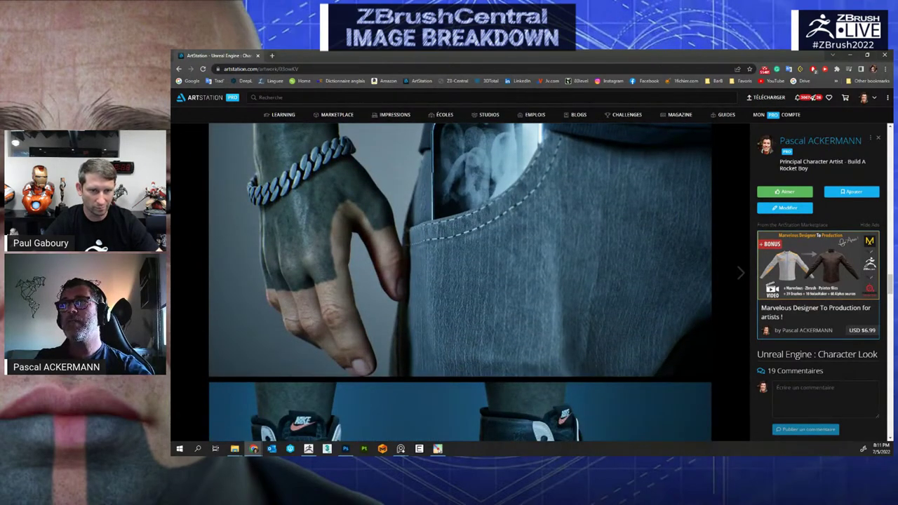
Switch to the reference board and bring its Idea section into view
key("alt+Tab")
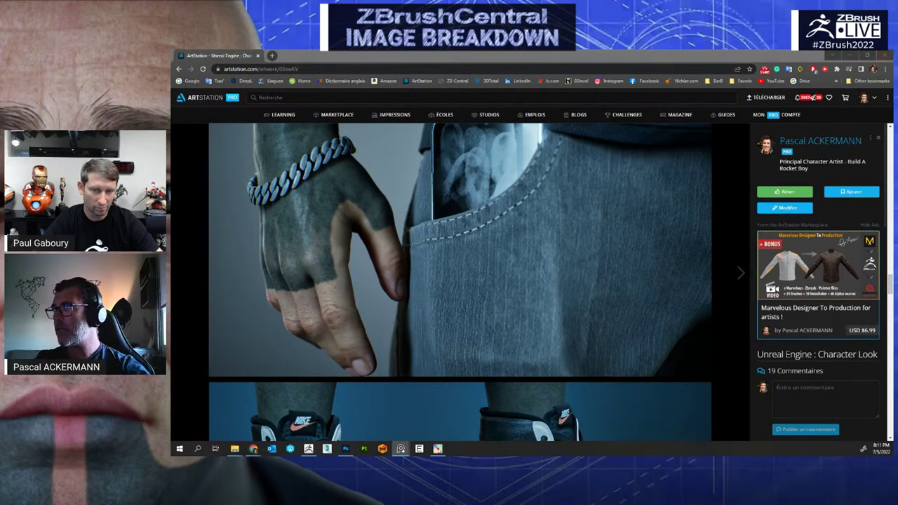
key("alt+Tab")
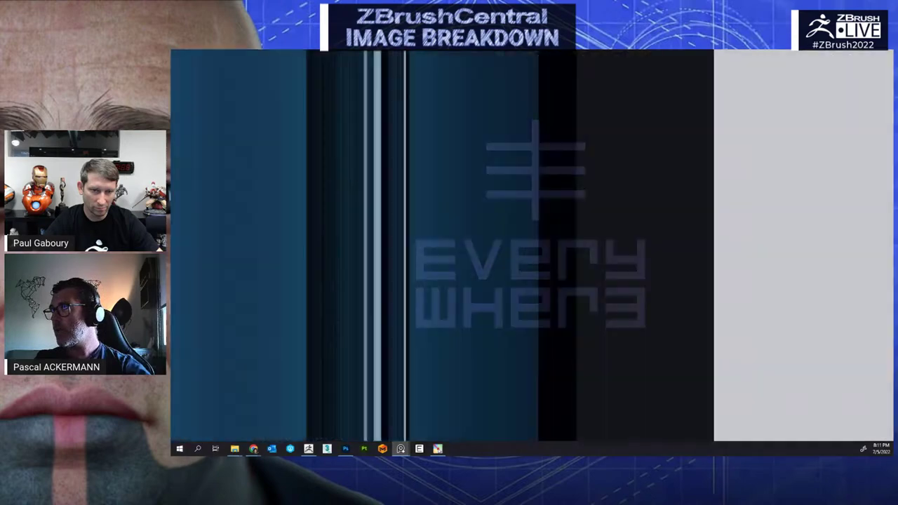
scroll(718, 132, "down", 6)
scroll(718, 133, "down", 3)
middle_click_drag(688, 137, 233, 127)
middle_click_drag(667, 151, 158, 219)
middle_click_drag(651, 152, 530, 198)
scroll(419, 217, "up", 3)
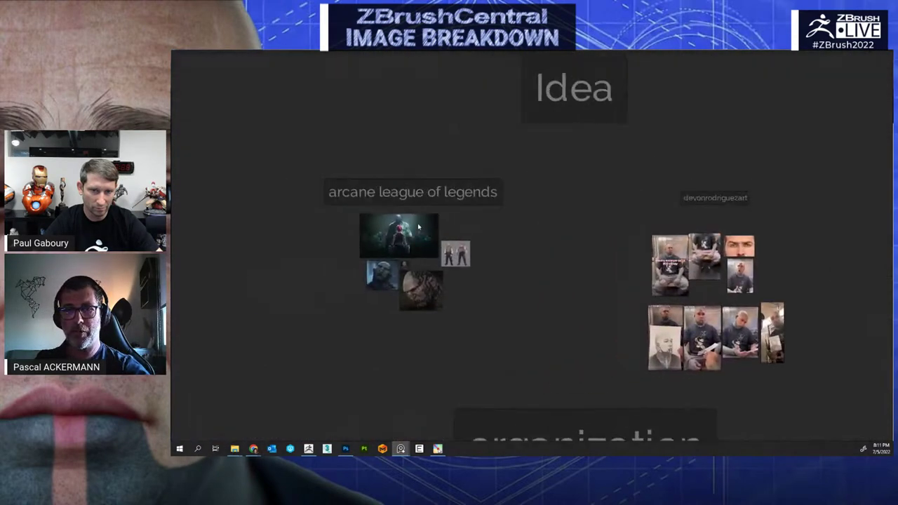
Examine the arcane league of legends reference images in the Idea section
scroll(379, 217, "up", 8)
middle_click_drag(501, 246, 504, 245)
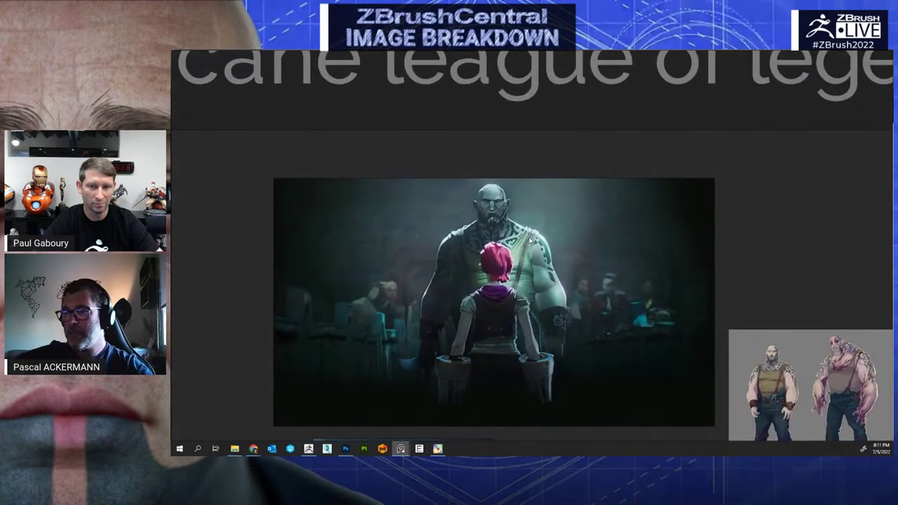
middle_click_drag(542, 252, 537, 232)
scroll(537, 233, "down", 3)
middle_click_drag(708, 269, 491, 234)
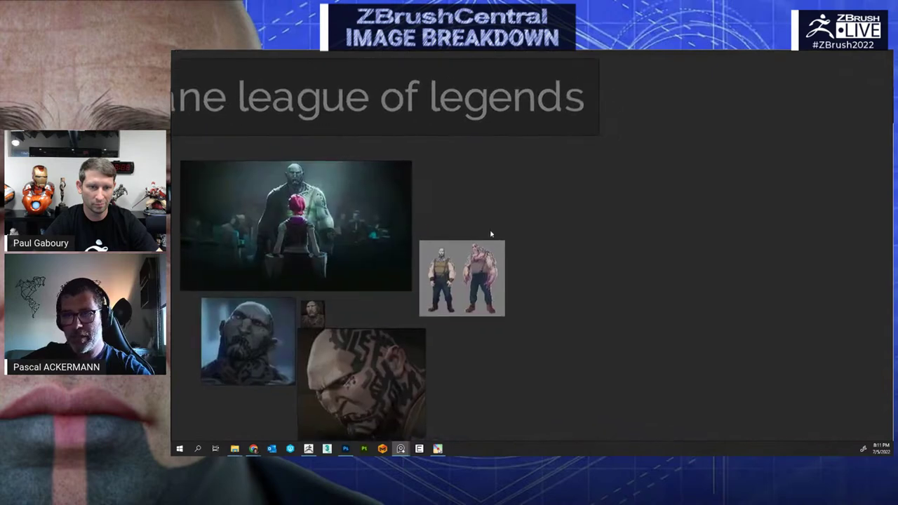
Examine the subway photos of the tattooed man in the Idea section, then survey the organization section
scroll(491, 235, "down", 3)
middle_click_drag(662, 253, 382, 214)
scroll(551, 223, "up", 3)
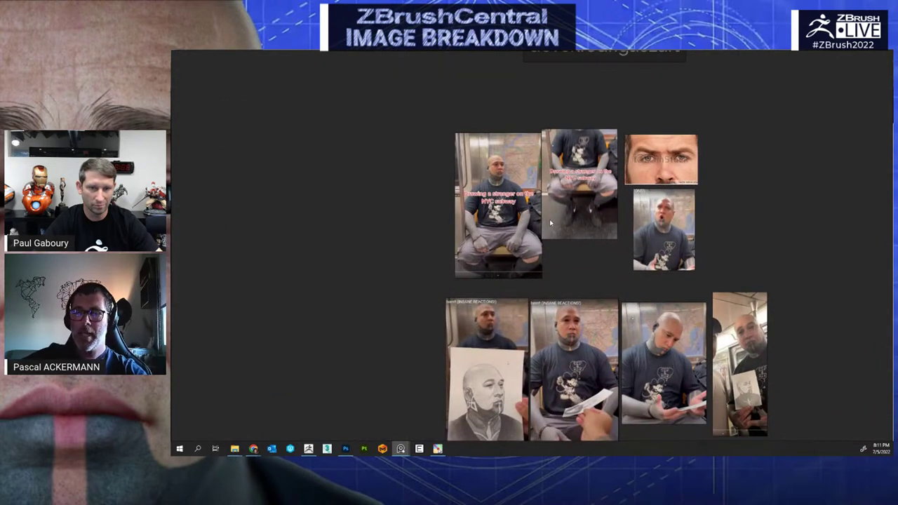
scroll(550, 241, "down", 4)
middle_click_drag(550, 243, 596, 201)
scroll(572, 217, "down", 3)
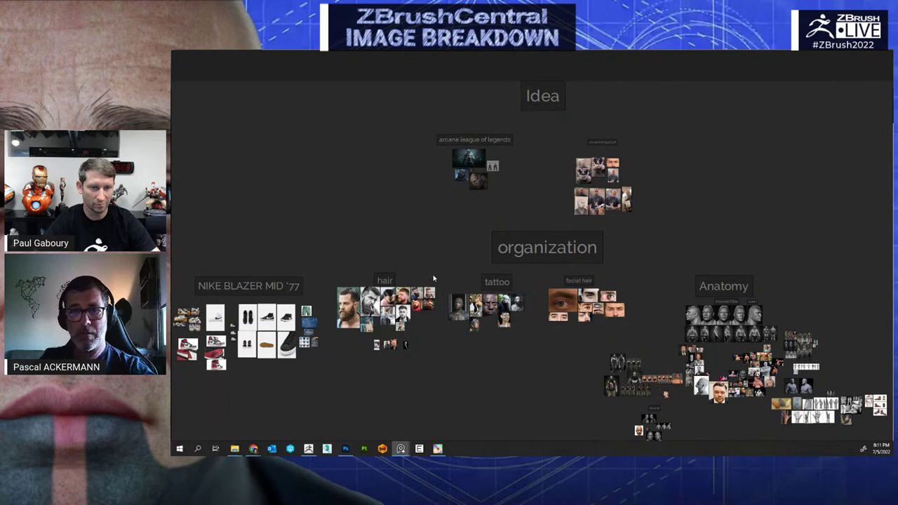
Examine the NIKE BLAZER MID '77 shoe and denim references in the organization section
scroll(439, 277, "up", 1)
middle_click_drag(438, 277, 485, 213)
scroll(489, 213, "down", 4)
scroll(411, 241, "up", 6)
middle_click_drag(389, 236, 504, 248)
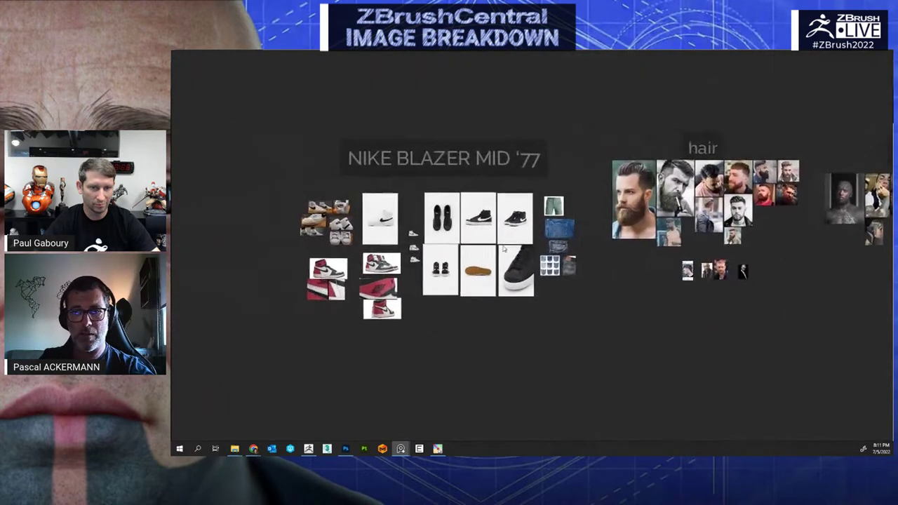
scroll(503, 248, "up", 3)
scroll(519, 251, "up", 1)
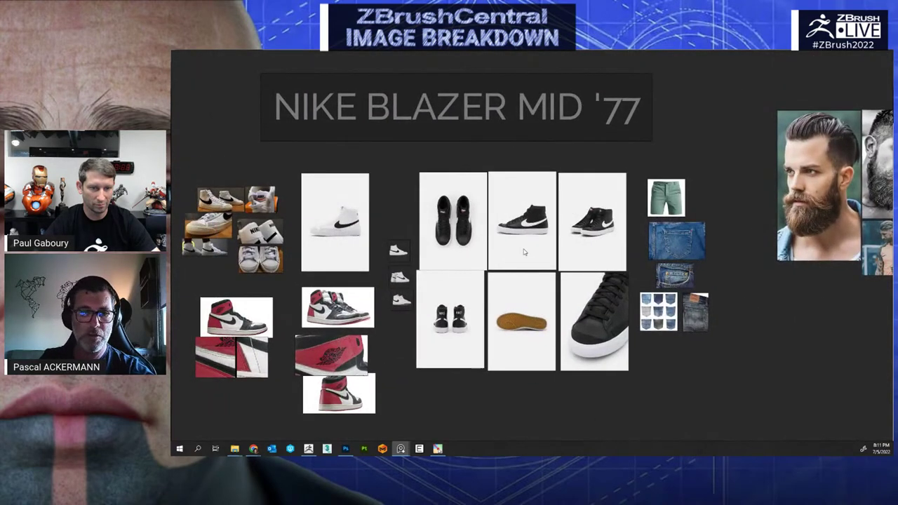
scroll(525, 250, "up", 2)
Examine the hair references showing bearded men with different haircuts
middle_click_drag(628, 240, 367, 235)
middle_click_drag(707, 227, 451, 278)
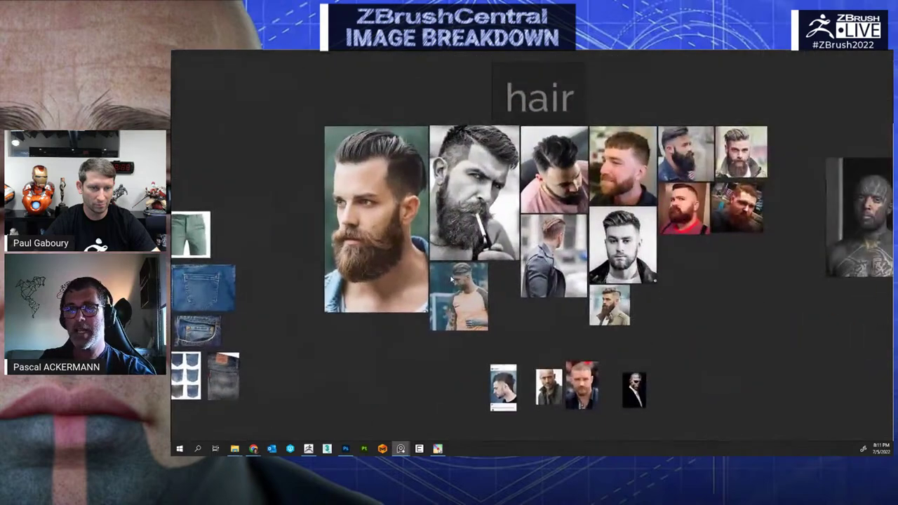
scroll(504, 226, "down", 3)
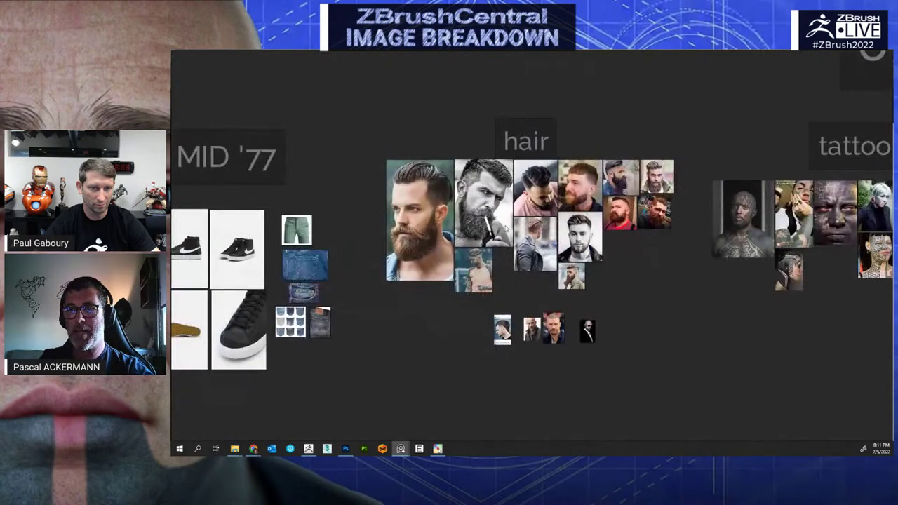
scroll(507, 229, "up", 1)
Find the work-in-progress renders on the board and view the Hipster version's back render
scroll(656, 284, "down", 4)
scroll(674, 299, "down", 5)
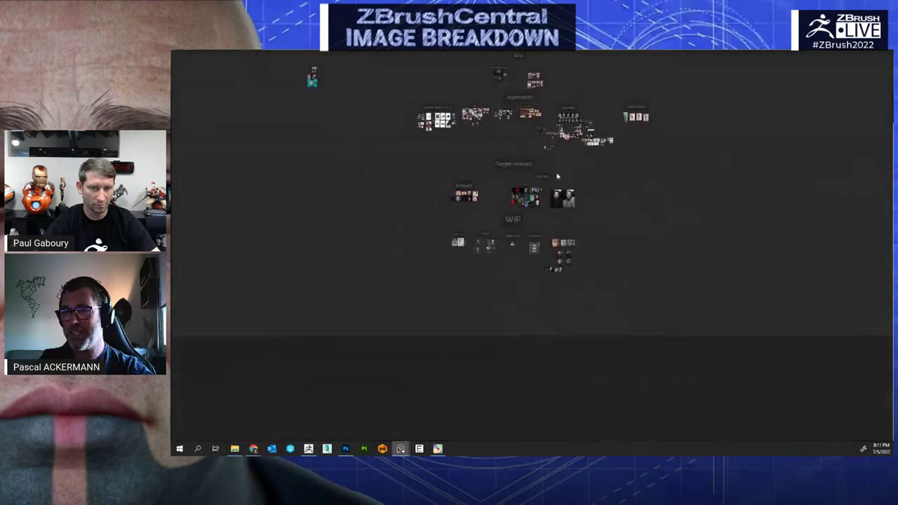
scroll(526, 194, "up", 7)
scroll(474, 298, "up", 4)
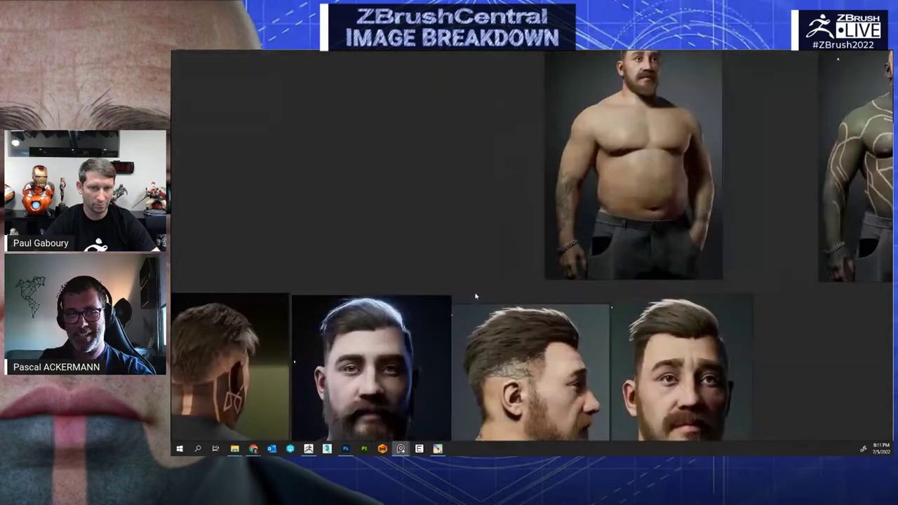
middle_click_drag(716, 196, 645, 362)
scroll(578, 209, "down", 2)
middle_click_drag(582, 70, 589, 186)
scroll(587, 166, "up", 3)
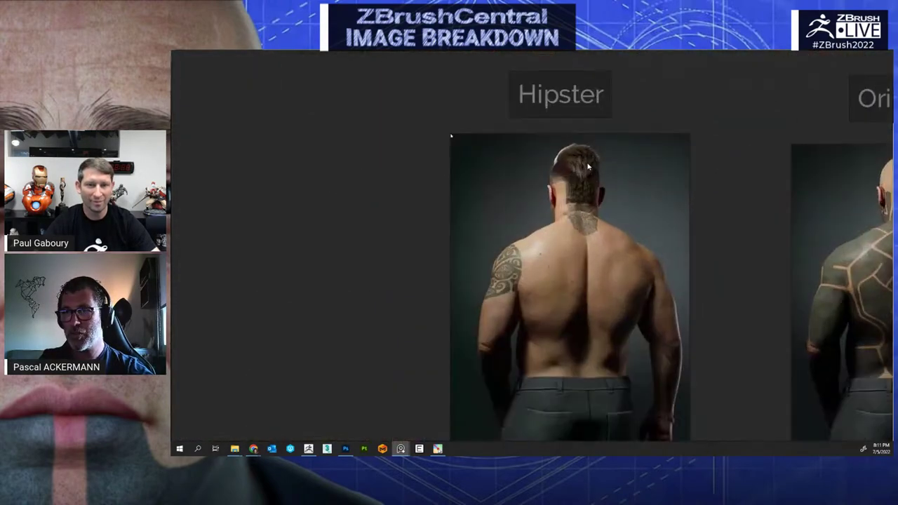
Examine the bearded portrait renders of the Hipster version up close
scroll(587, 184, "down", 4)
scroll(563, 284, "up", 1)
middle_click_drag(563, 284, 596, 75)
scroll(493, 290, "up", 4)
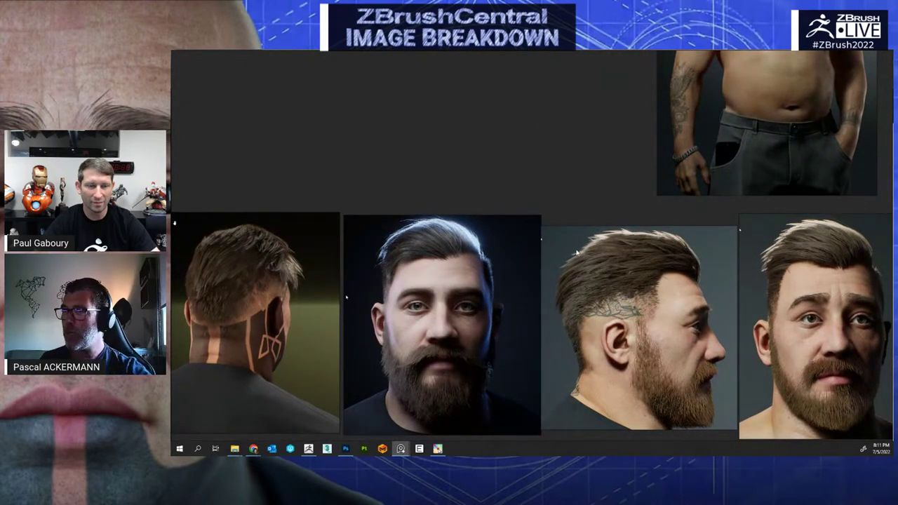
Return to the organization section and examine the tattoo references, focusing on the man with the tattooed face and chest
scroll(603, 268, "down", 6)
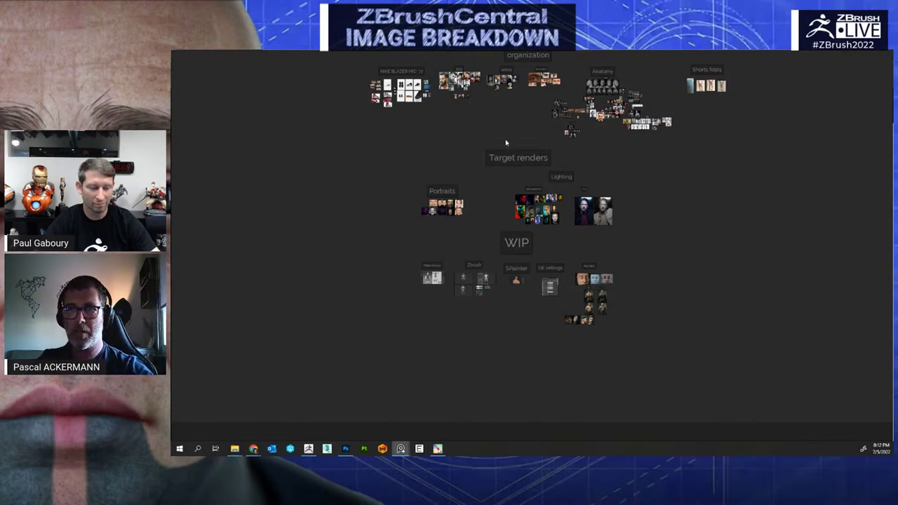
middle_click_drag(511, 117, 513, 253)
scroll(512, 238, "up", 3)
middle_click_drag(492, 193, 490, 241)
scroll(489, 240, "up", 5)
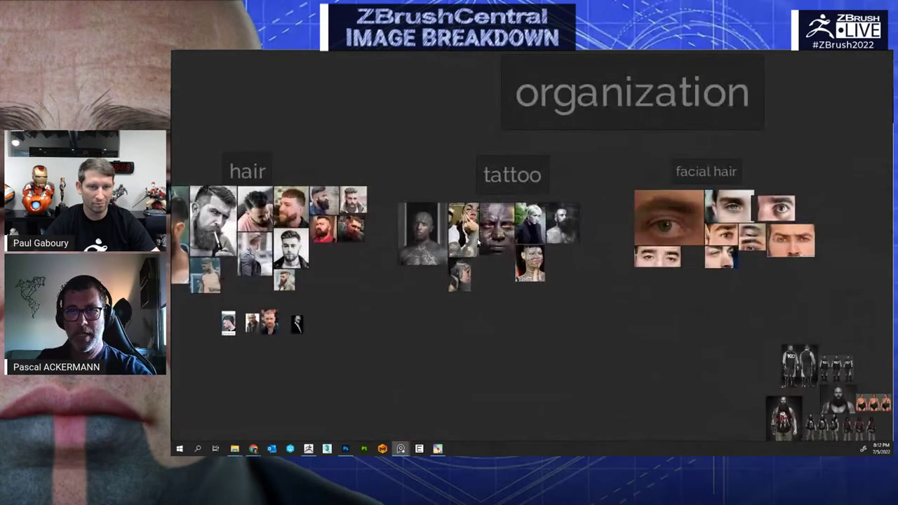
scroll(479, 243, "up", 8)
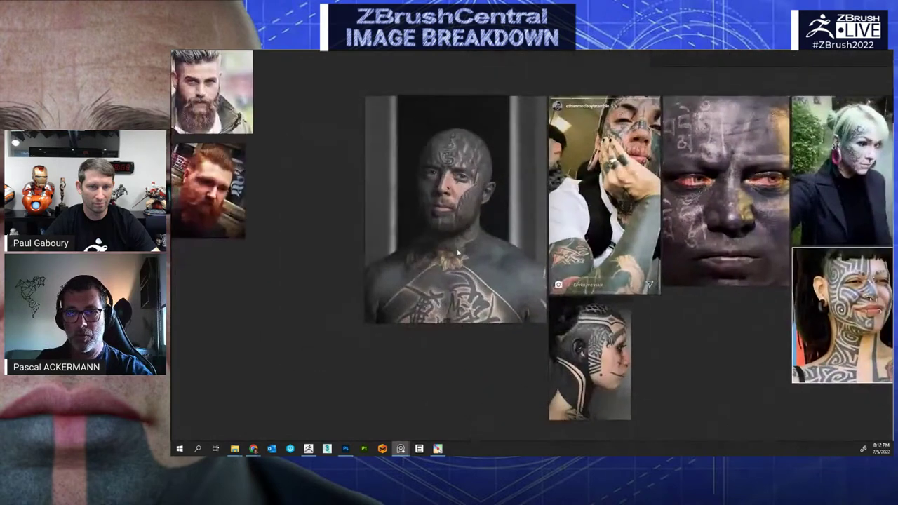
scroll(458, 254, "up", 4)
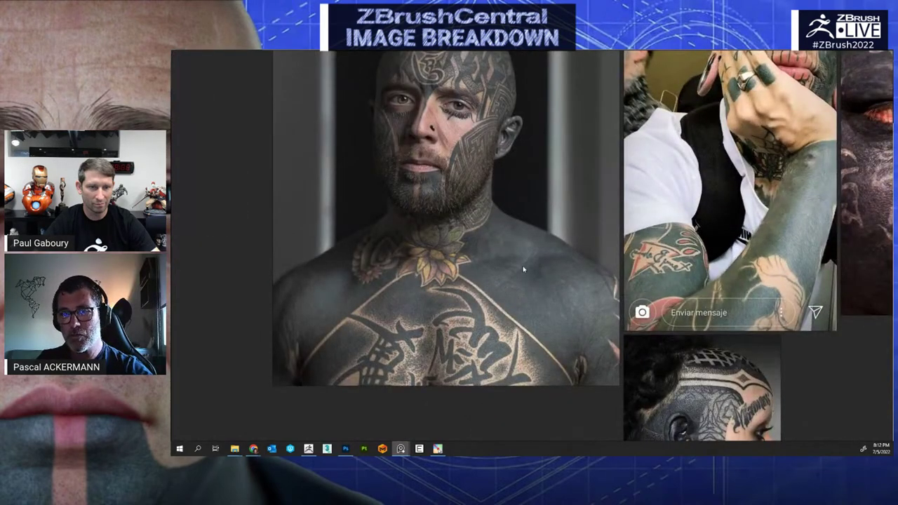
scroll(522, 278, "up", 2)
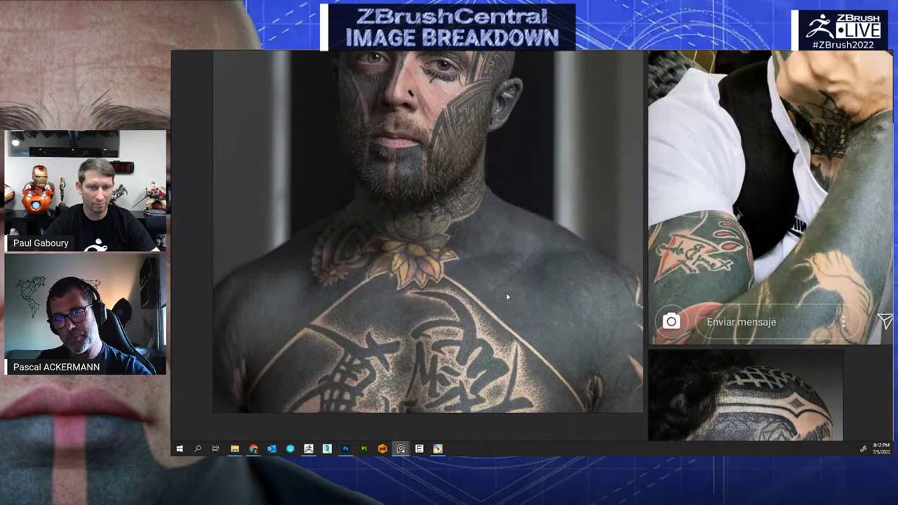
Examine the full portrait of the tattooed man and the neighbouring tattoo references beside it
scroll(509, 297, "down", 3)
scroll(522, 288, "up", 2)
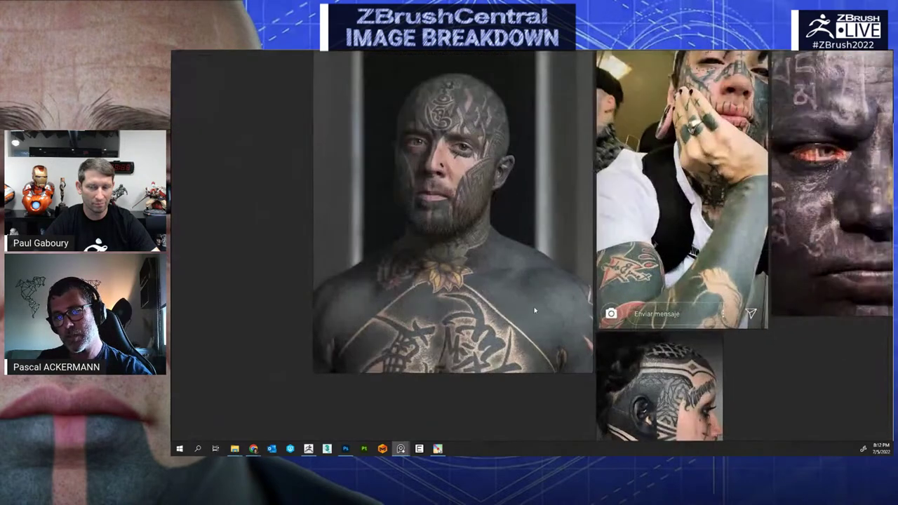
middle_click_drag(694, 266, 519, 268)
middle_click_drag(788, 237, 688, 281)
Find the Anatomy section of the board and examine the Hossein Diba wrestler sculpts and body references
scroll(597, 192, "down", 10)
middle_click_drag(655, 214, 484, 237)
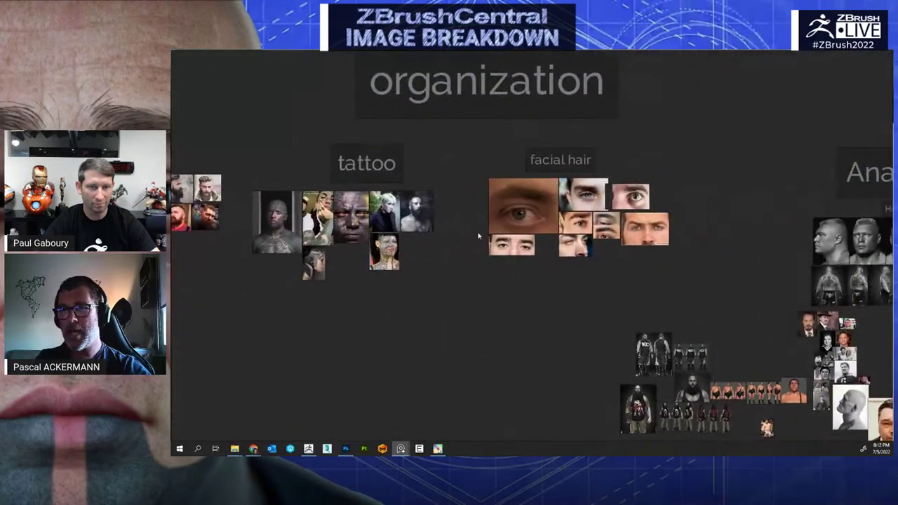
scroll(547, 210, "up", 3)
scroll(618, 251, "down", 3)
middle_click_drag(740, 348, 552, 239)
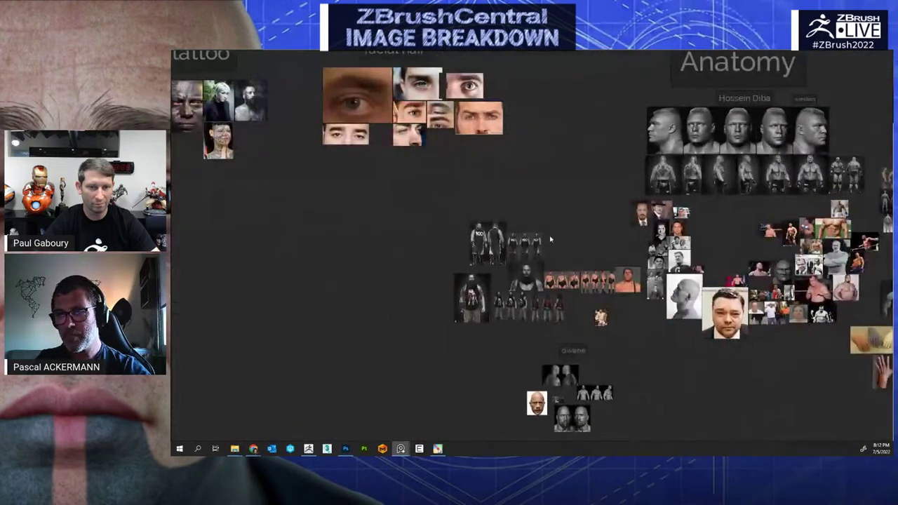
middle_click_drag(720, 164, 490, 220)
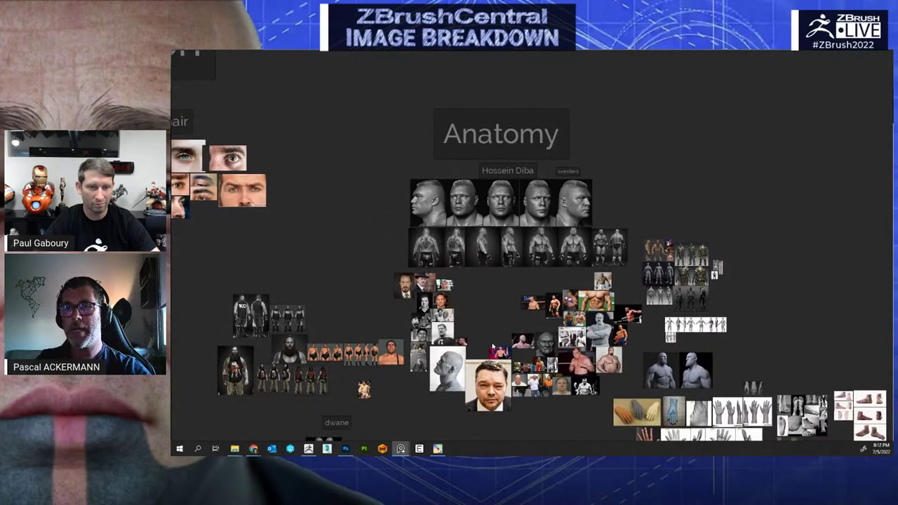
middle_click_drag(505, 267, 532, 218)
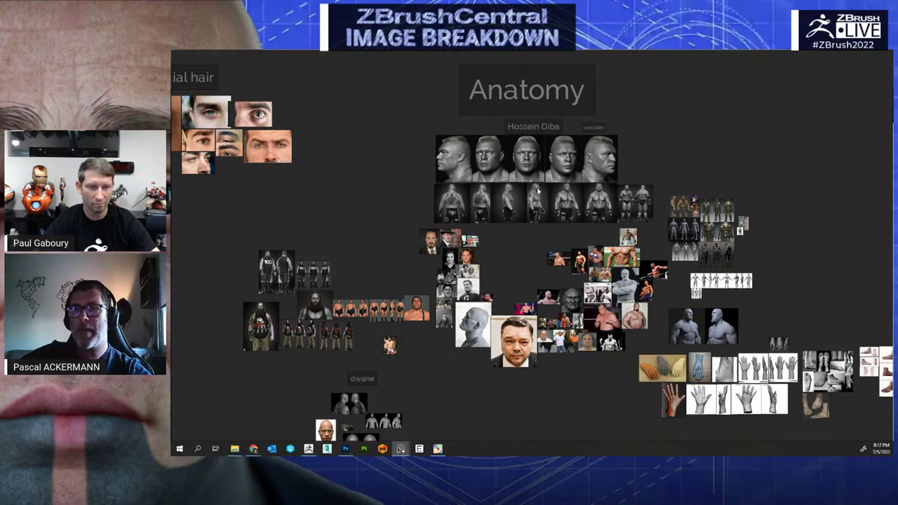
scroll(538, 191, "down", 2)
scroll(534, 204, "up", 5)
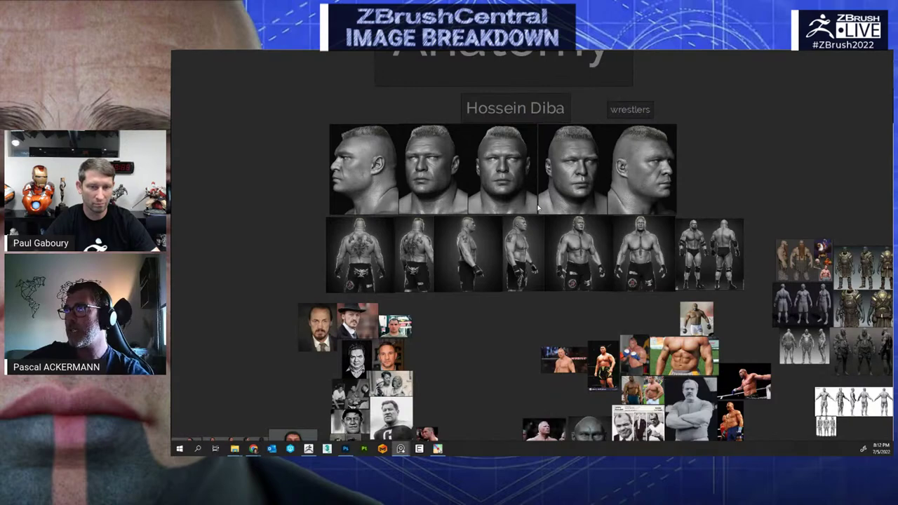
scroll(512, 295, "down", 6)
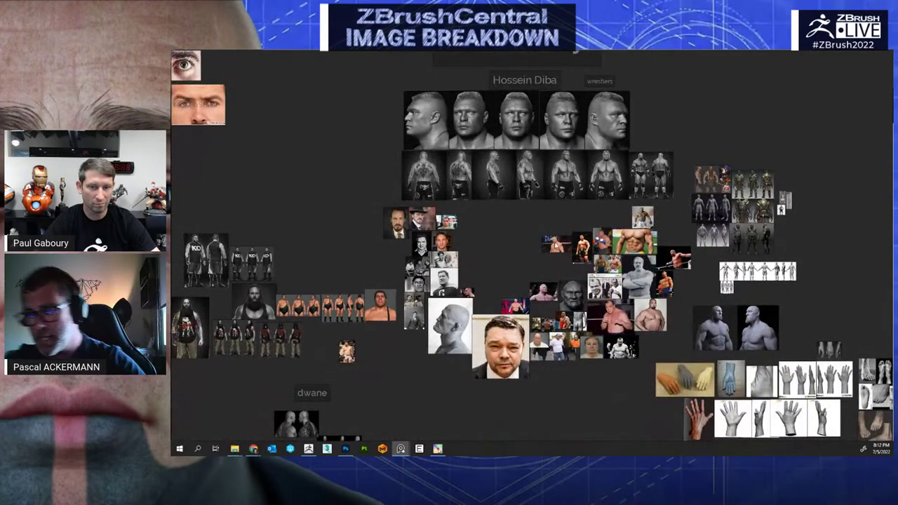
scroll(483, 279, "down", 1)
middle_click_drag(564, 254, 561, 122)
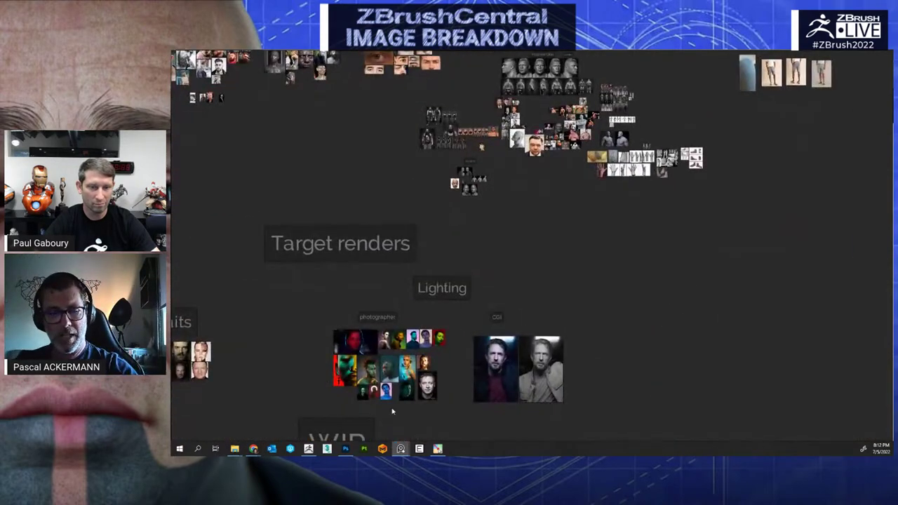
Switch to ZBrush and inspect the full-body character sculpt and its Mickey T-shirt from the front
left_click(308, 448)
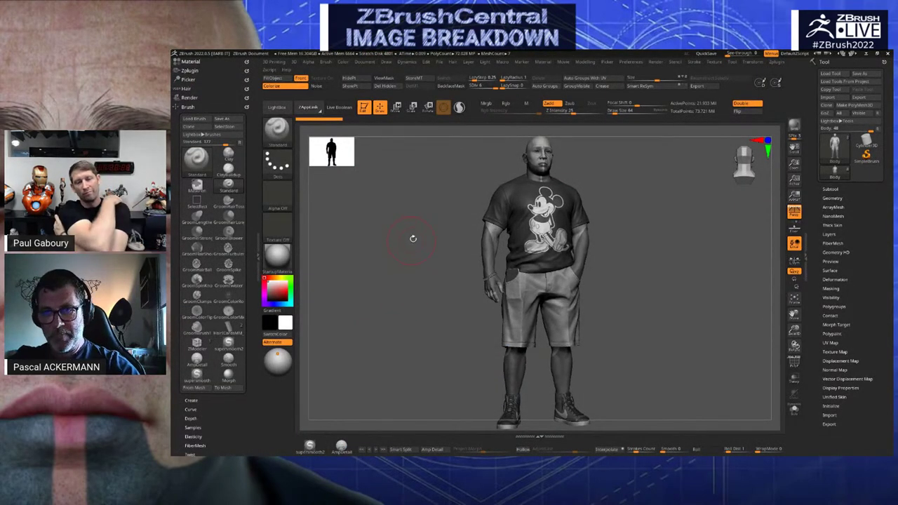
left_click_drag(413, 235, 421, 226)
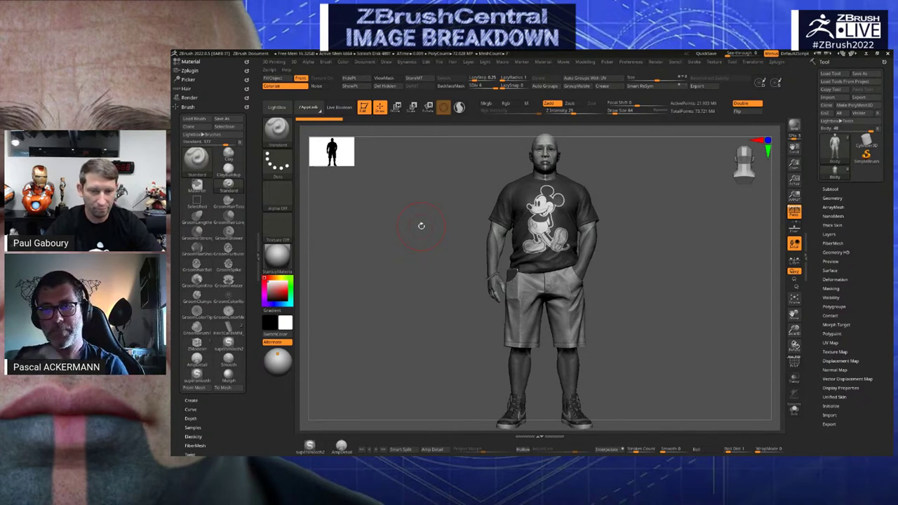
left_click_drag(421, 228, 431, 198)
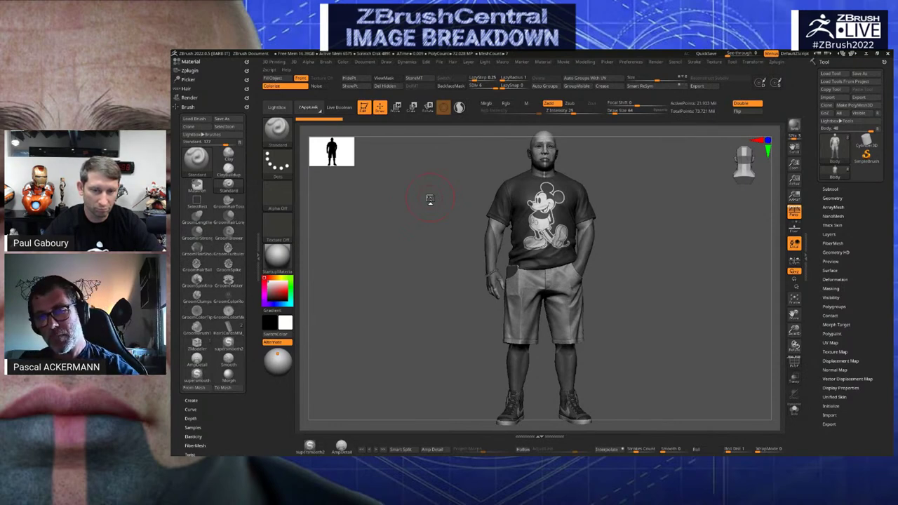
left_click_drag(439, 211, 572, 232)
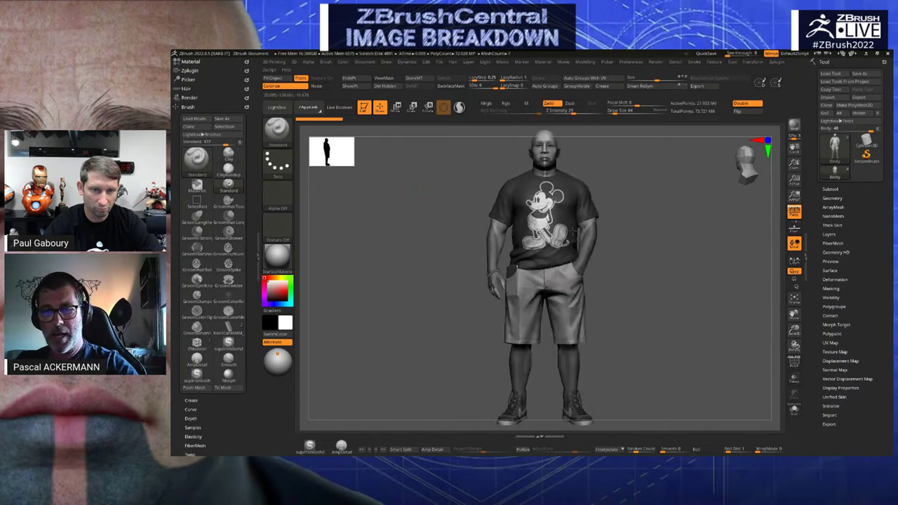
left_click_drag(634, 226, 696, 280, "alt")
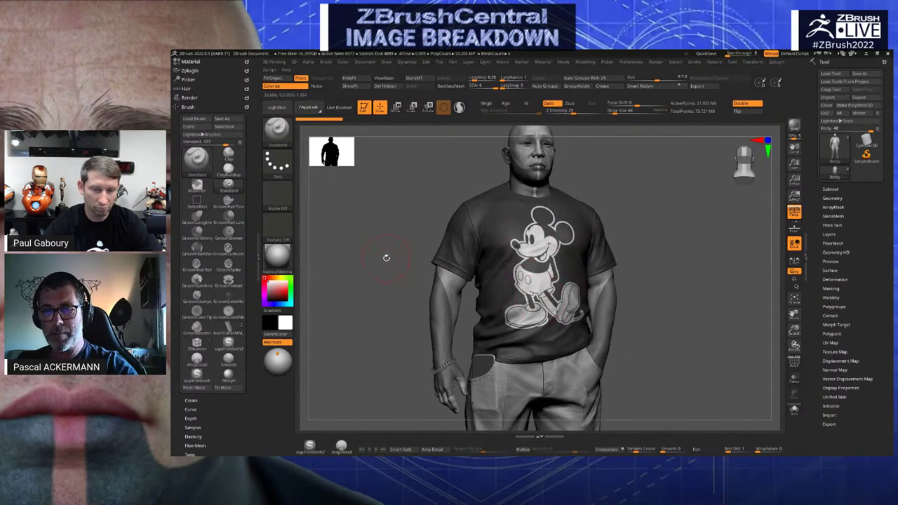
Make the shoes the active subtool and inspect their laces, stitching and soles up close
left_click_drag(365, 291, 386, 235, "alt")
mouse_move(386, 275)
left_mouse_down("alt")
mouse_move(392, 189)
mouse_move(389, 382)
mouse_move(404, 260)
mouse_move(428, 286)
mouse_move(418, 302)
mouse_move(457, 276)
left_mouse_up("alt")
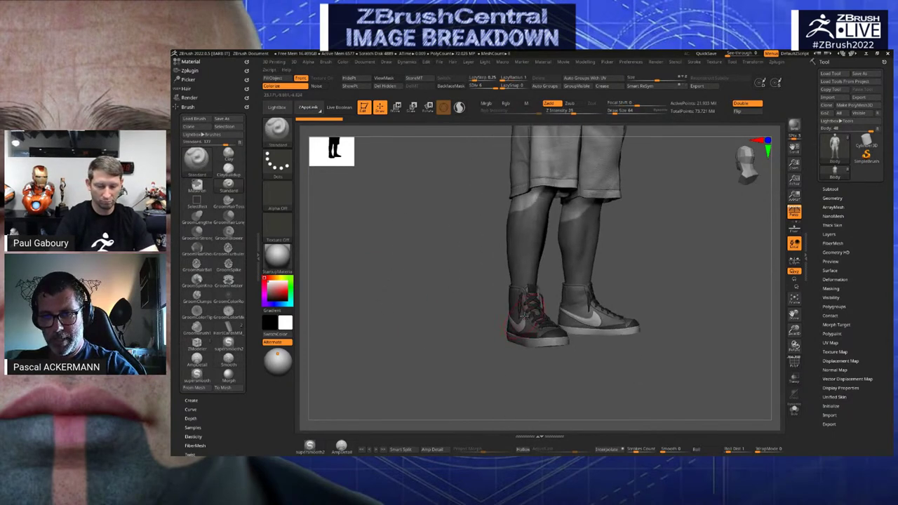
left_click(525, 316, "alt")
left_click_drag(424, 251, 384, 274)
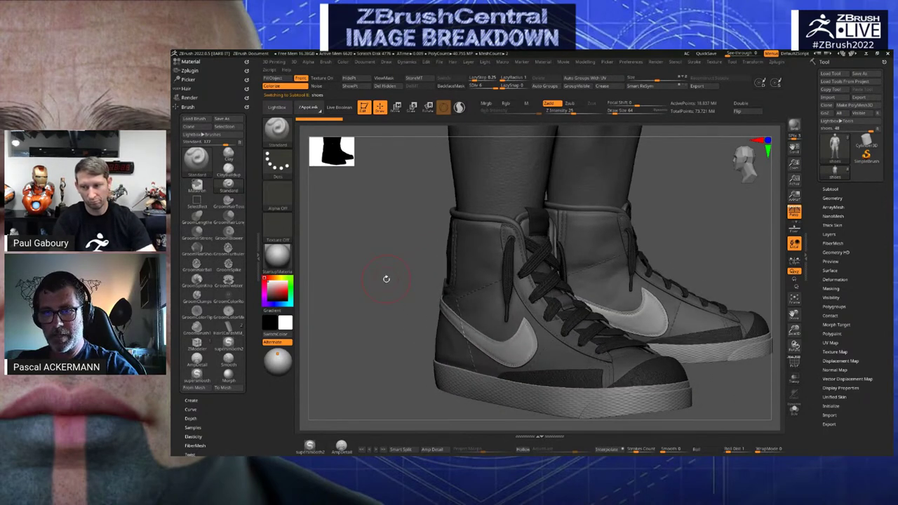
Show the shoes' polygroups and wireframe with PolyFrame, inspect both shoes, and turn the display off again
left_click_drag(385, 279, 421, 301)
key("shift+f")
left_click_drag(759, 265, 721, 276)
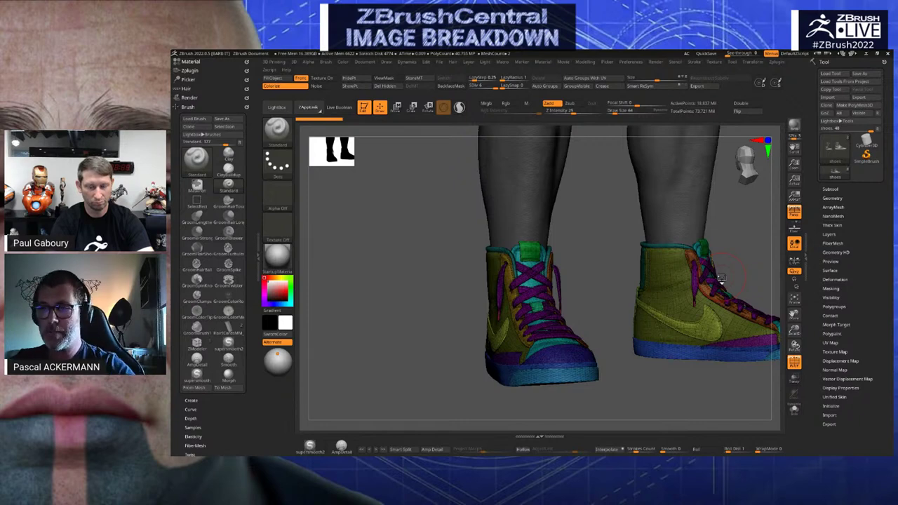
left_click_drag(740, 249, 695, 243, "alt")
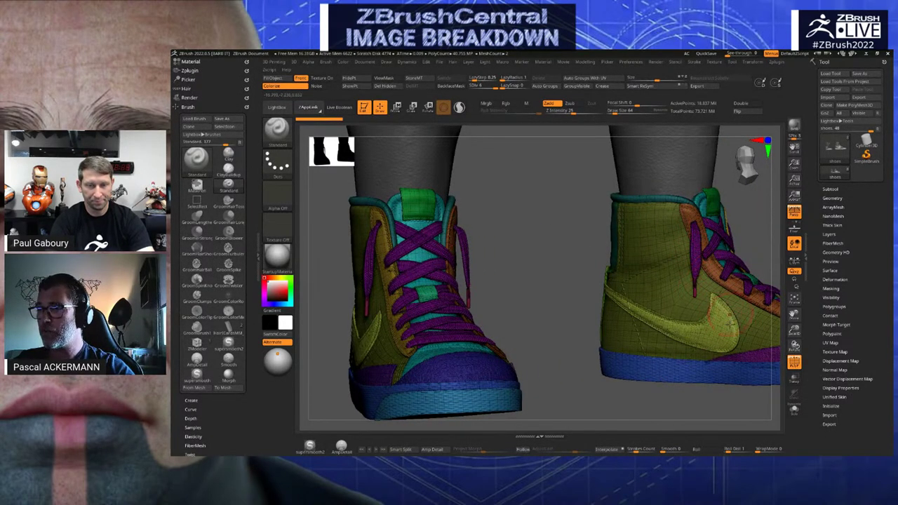
left_click_drag(546, 276, 571, 275)
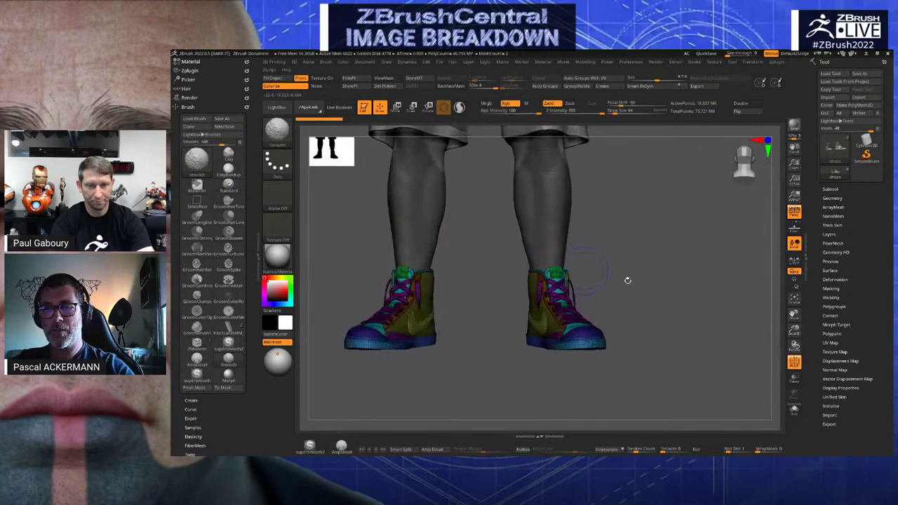
key("shift+f")
Make the T-shirt the active subtool and inspect its Mickey print up close
left_click_drag(627, 280, 700, 302, "alt")
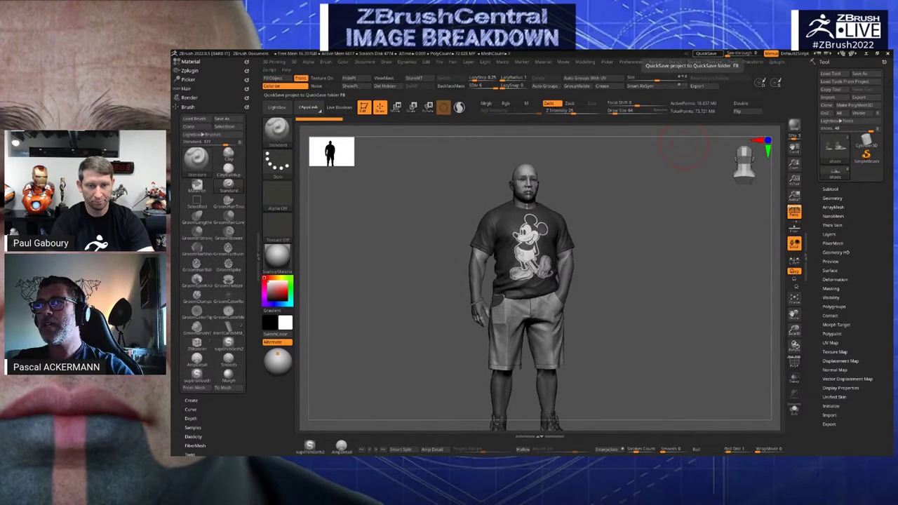
left_click_drag(645, 143, 703, 296, "alt")
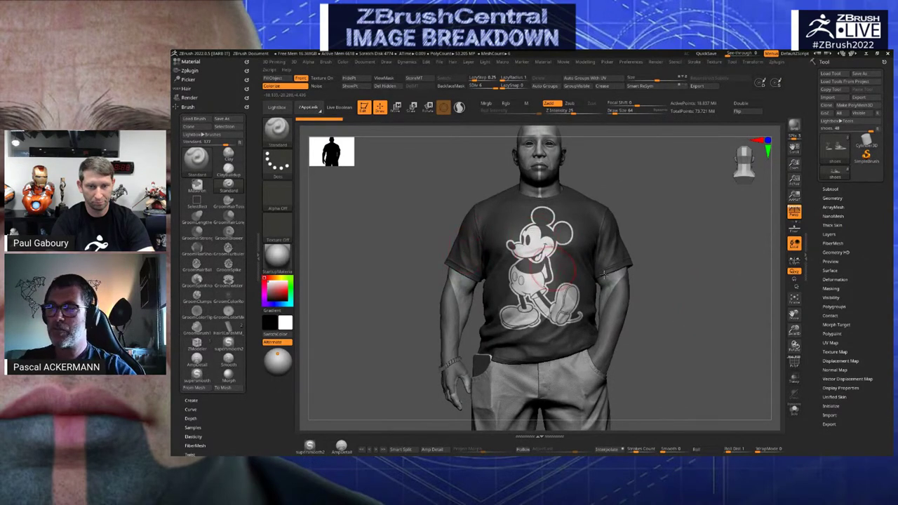
left_click_drag(658, 282, 698, 313, "alt")
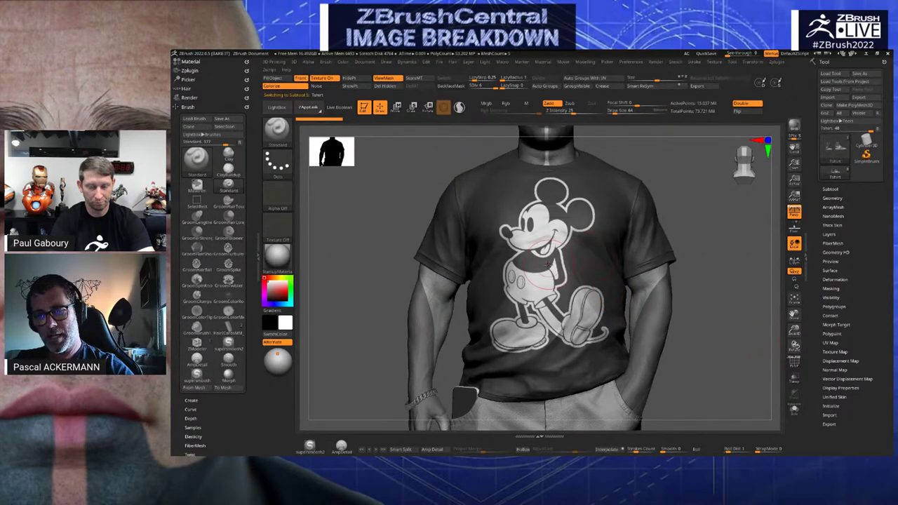
left_click_drag(710, 300, 734, 361, "alt")
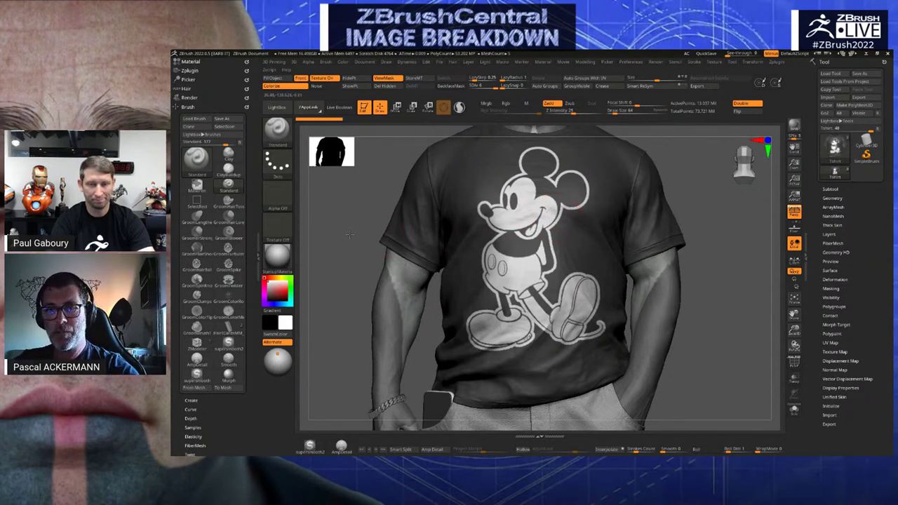
left_click_drag(344, 242, 373, 242, "alt")
Turn off the T-shirt's texture and fill the whole T-shirt with a near-black colour
left_click(324, 77)
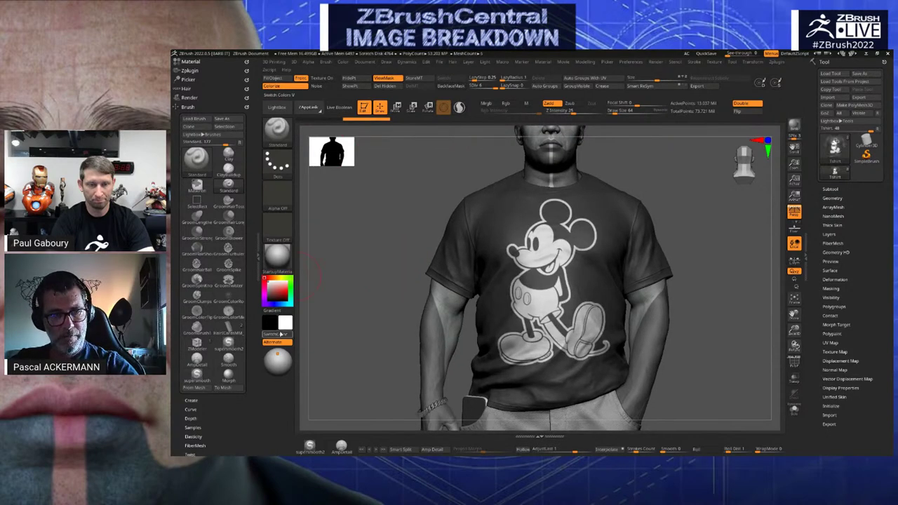
left_click_drag(285, 324, 495, 239)
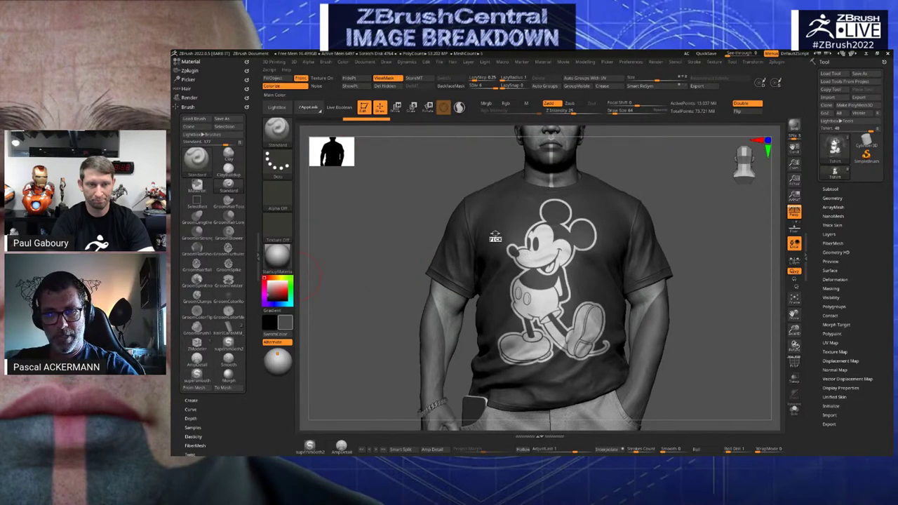
left_click(272, 78)
left_click(268, 301)
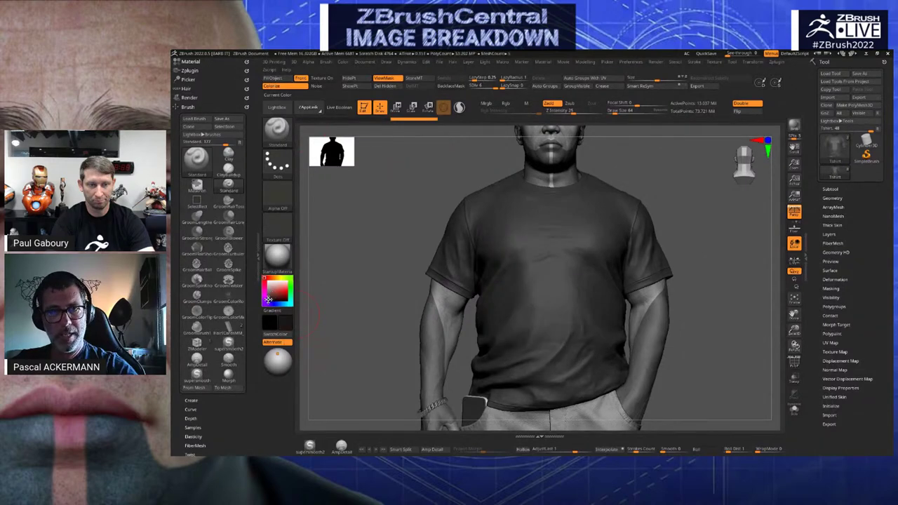
left_click(295, 86)
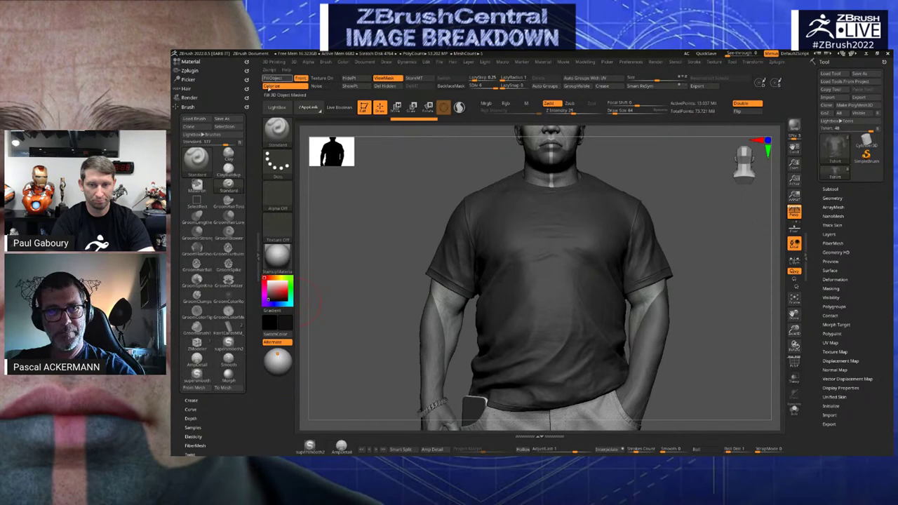
left_click(272, 77)
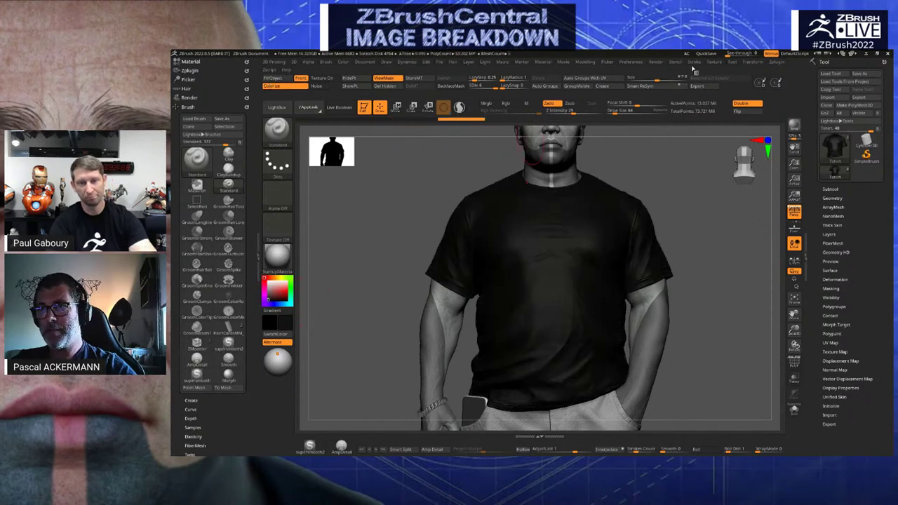
Select the Mickey logo texture and add it to Spotlight
left_click(713, 63)
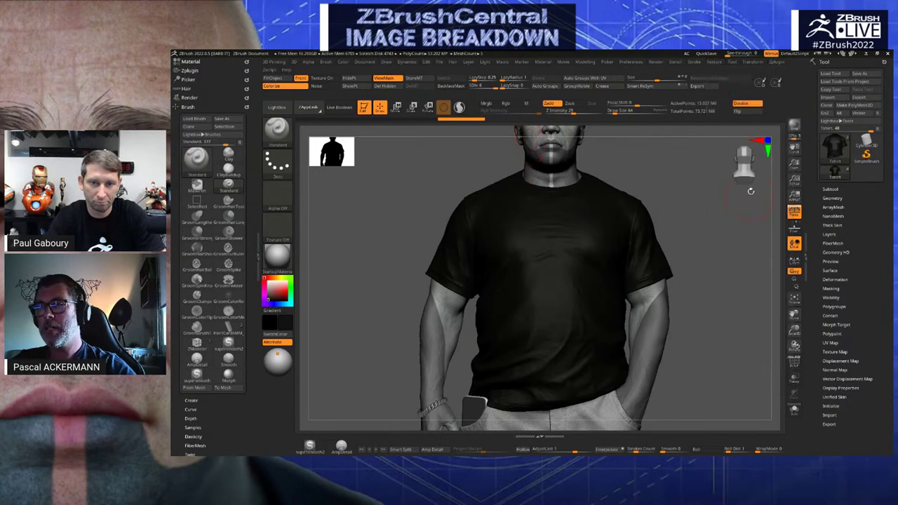
left_click(714, 62)
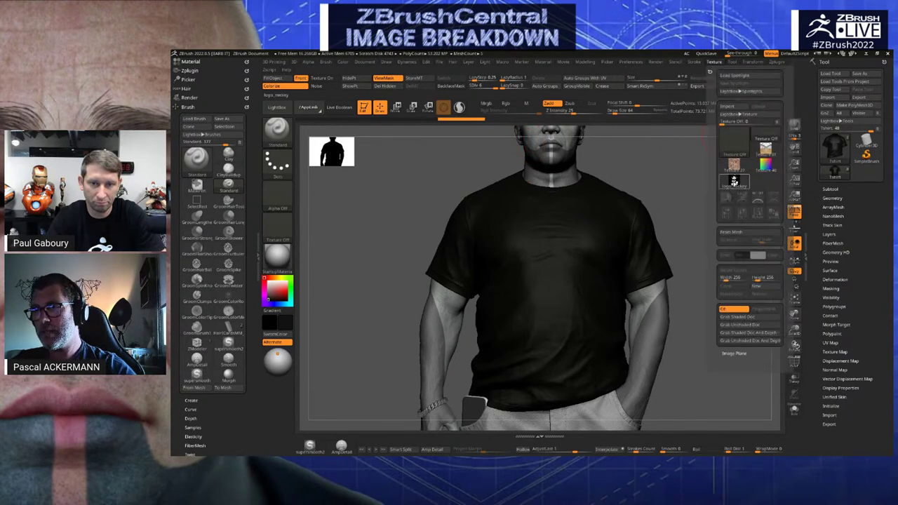
left_click(734, 181)
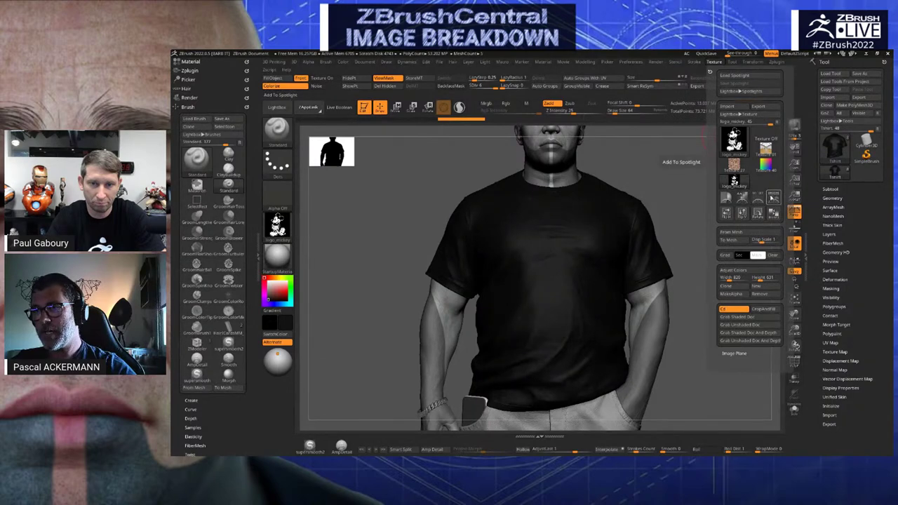
left_click(280, 95)
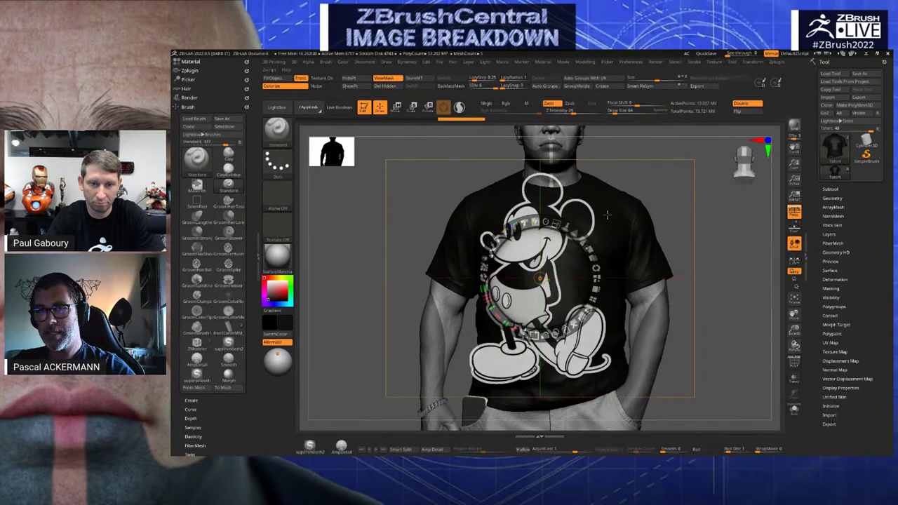
Scale down and centre the Mickey image on the T-shirt's chest with Spotlight, and set the Standard brush to paint Rgb only
left_click_drag(624, 234, 657, 228)
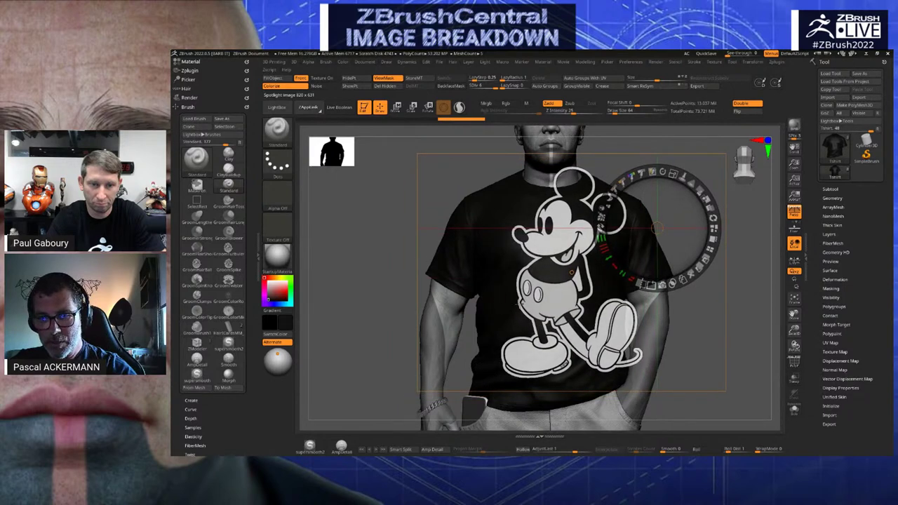
mouse_move(370, 264)
left_mouse_down()
mouse_move(366, 295)
mouse_move(377, 266)
left_mouse_up()
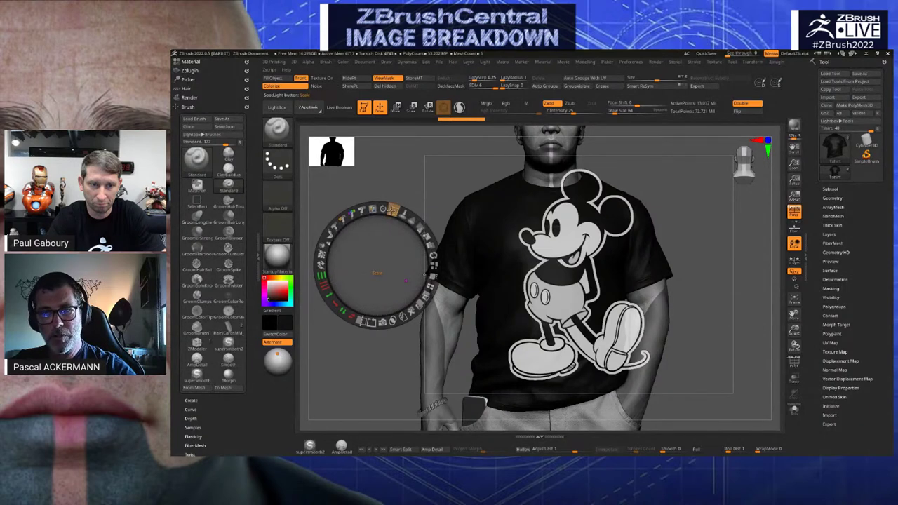
left_click_drag(393, 211, 367, 210)
left_click_drag(378, 241, 394, 242)
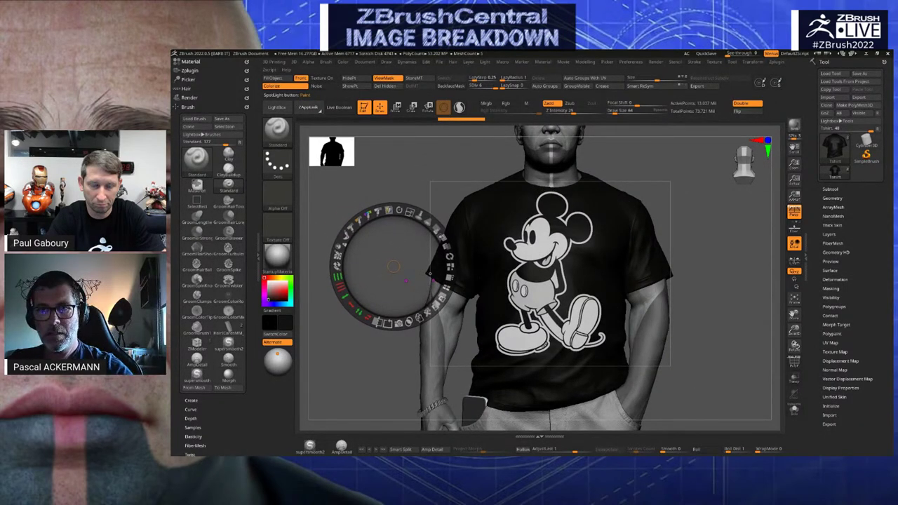
left_click(515, 104)
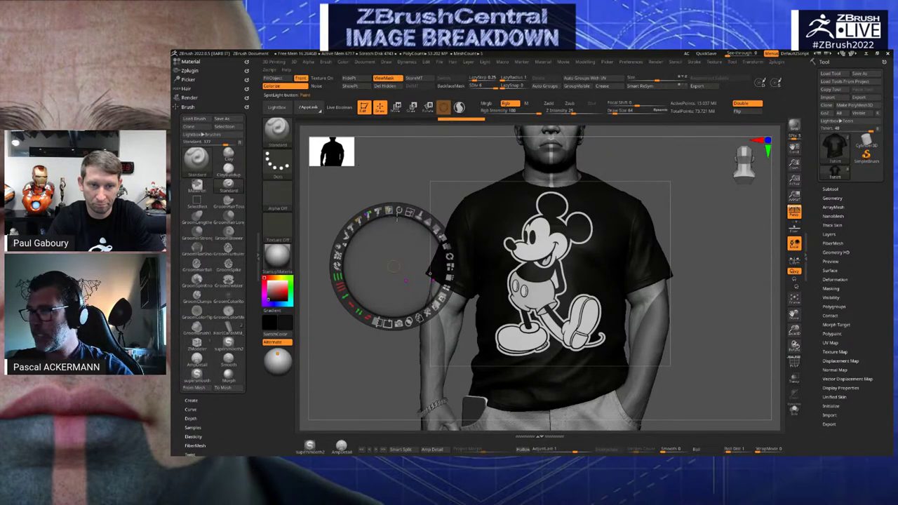
Set the brush's Z Intensity to 40 and its Draw Size to about 129, and try to paint the Mickey image on the chest
key("z")
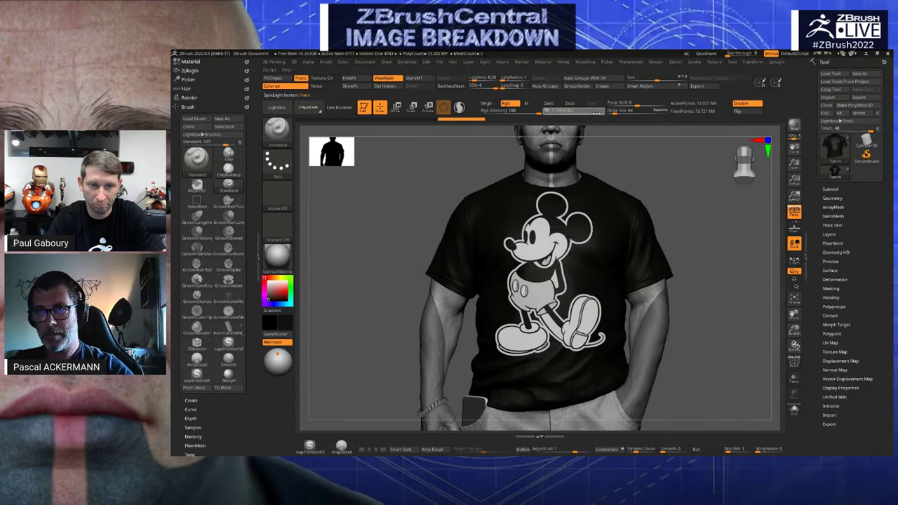
left_click_drag(587, 113, 510, 116)
key("s")
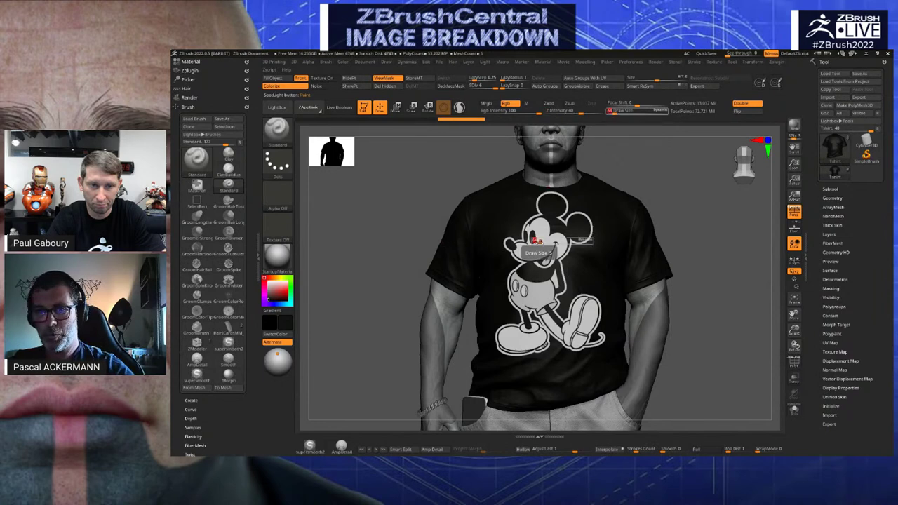
left_click(659, 111)
key("s")
left_click(575, 264)
left_click_drag(575, 264, 529, 264)
left_click(523, 253)
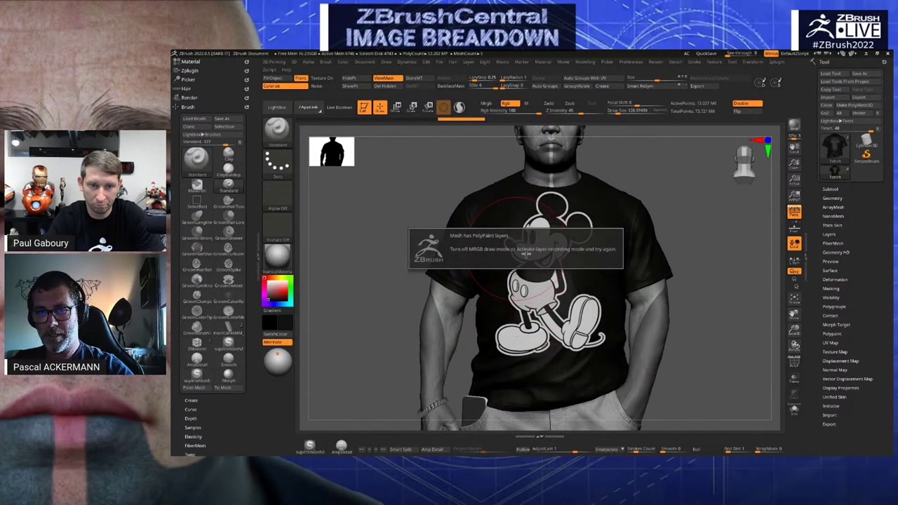
Bake all of the T-shirt's layers, paint the Spotlight Mickey image onto the chest, and hide Spotlight to check the painted print
left_click(830, 234)
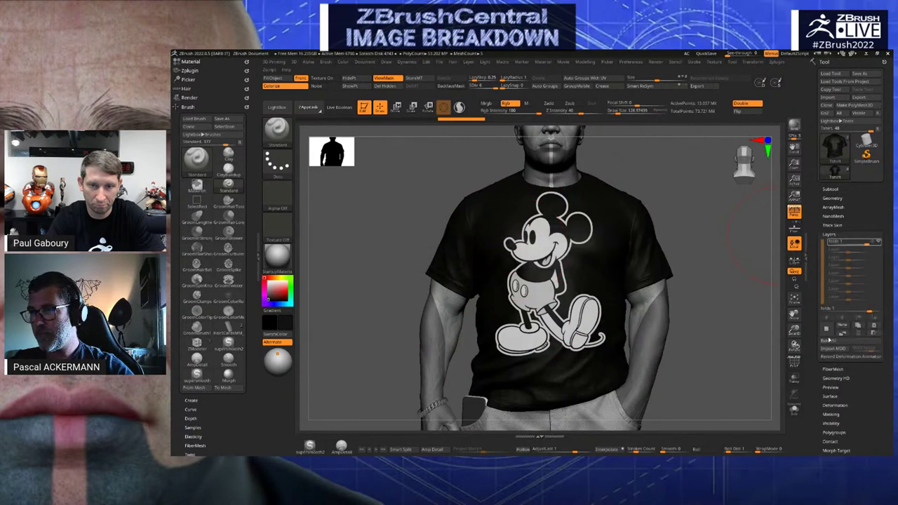
left_click(832, 339)
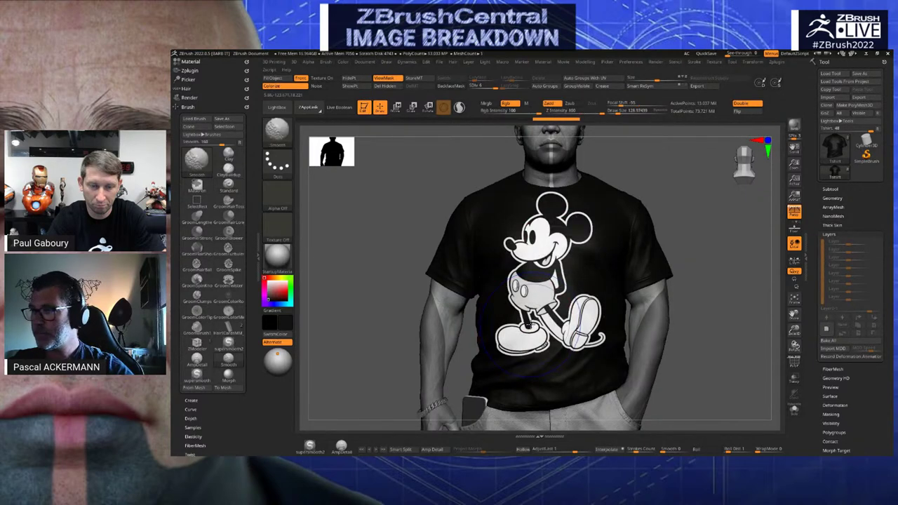
mouse_move(401, 282)
left_mouse_down()
mouse_move(364, 240)
mouse_move(374, 238)
left_mouse_up()
key("shift")
key("z")
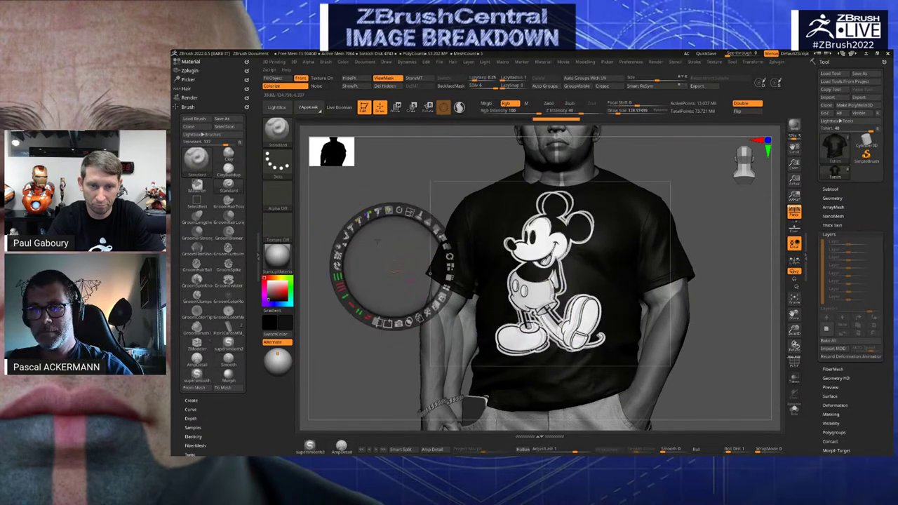
key("shift+z")
left_click_drag(376, 203, 696, 410)
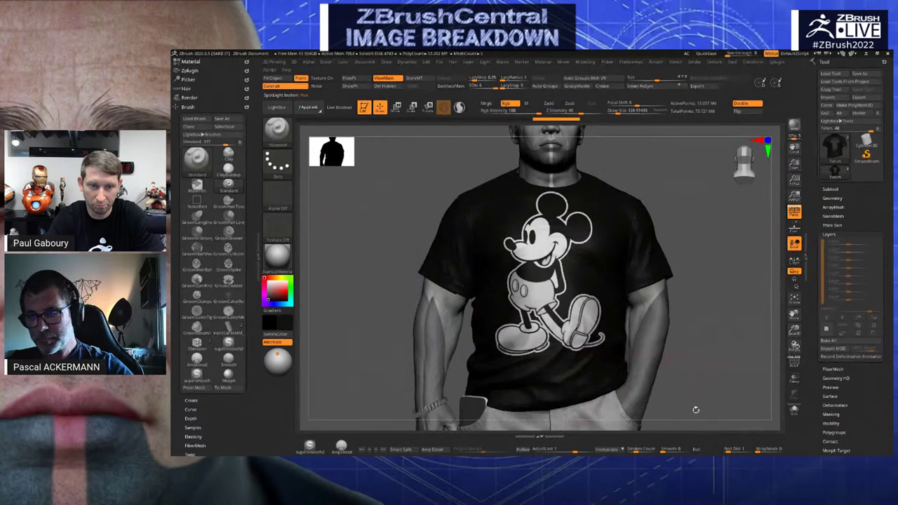
key("shift")
left_click_drag(695, 358, 642, 232)
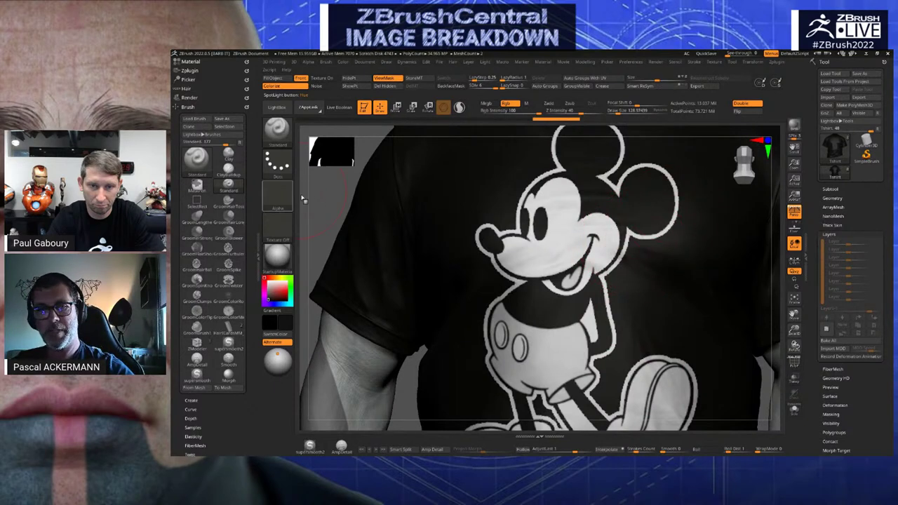
mouse_move(304, 200)
left_mouse_down()
mouse_move(324, 203)
mouse_move(309, 205)
left_mouse_up()
left_click_drag(404, 400, 362, 279, "alt")
Fill the whole T-shirt with bright red and show the Mickey image in Spotlight again
left_click(286, 291)
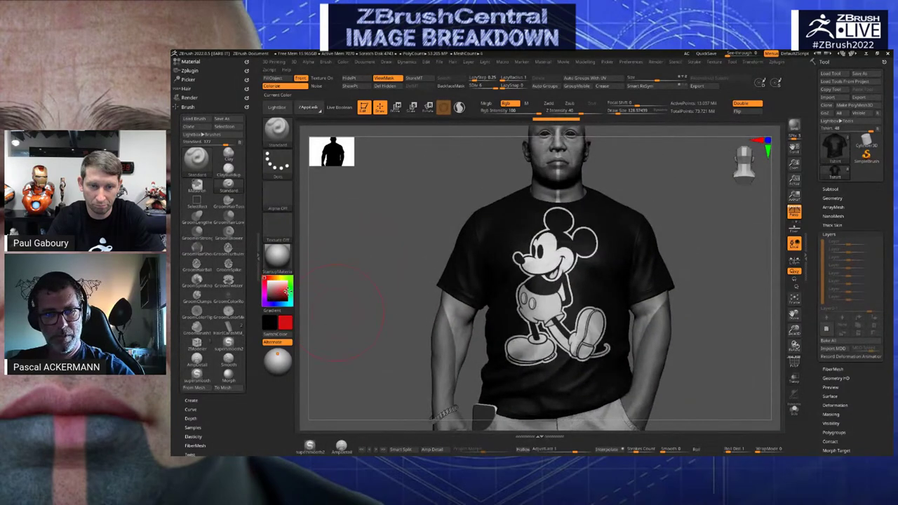
left_click(273, 78)
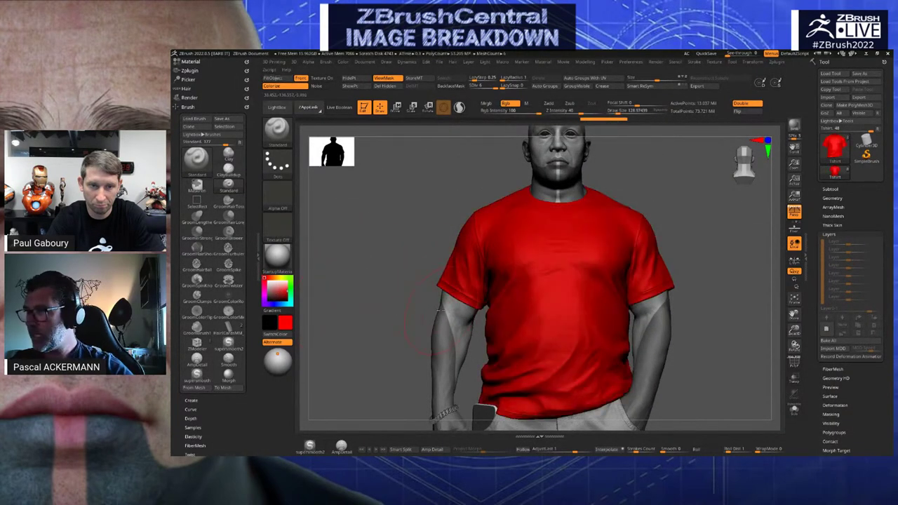
key("shift+z")
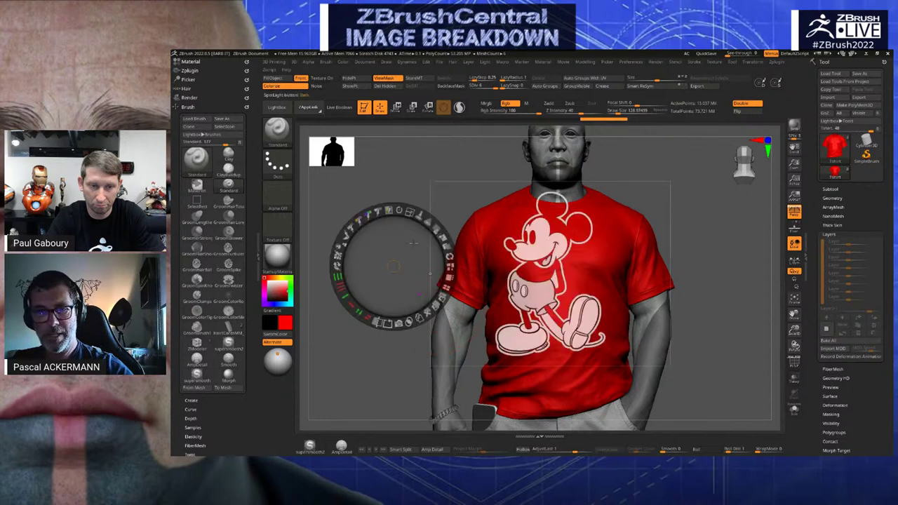
Move the Mickey image lower on the chest, centre the Spotlight dial on the image's upper-left corner, and enlarge the image from there
left_click_drag(408, 251, 417, 266)
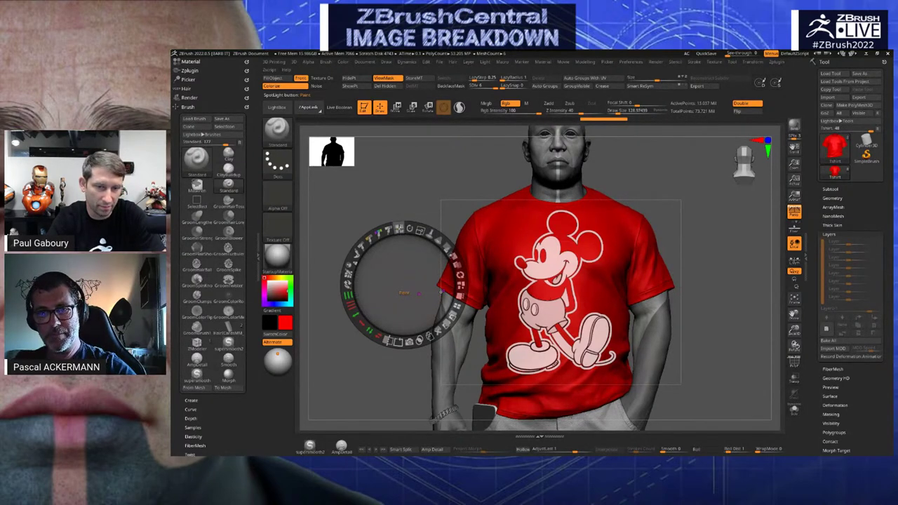
left_click(460, 203)
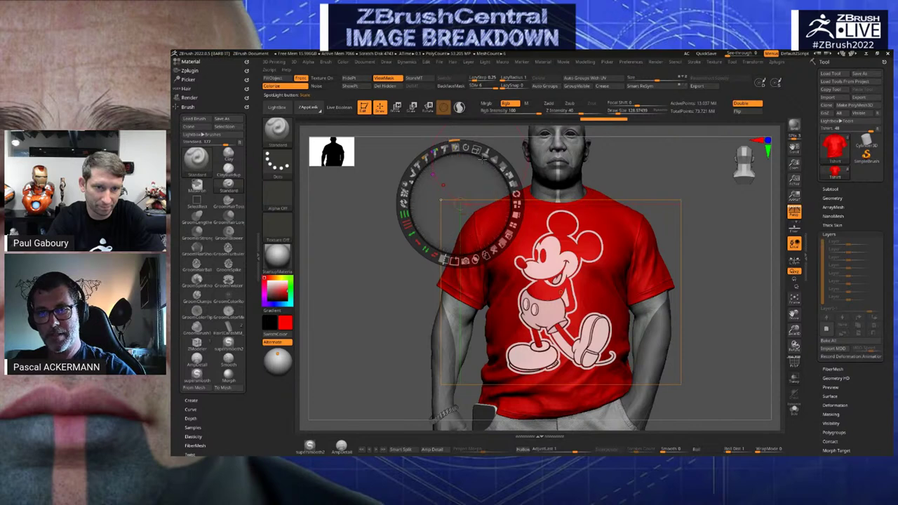
mouse_move(455, 150)
left_mouse_down()
mouse_move(427, 181)
mouse_move(469, 160)
left_mouse_up()
left_click(461, 161)
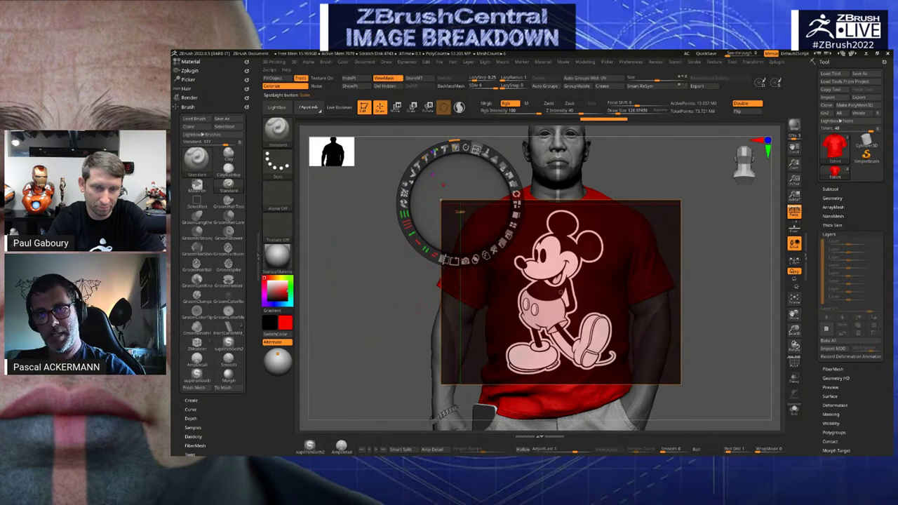
mouse_move(476, 150)
left_mouse_down()
mouse_move(454, 148)
mouse_move(525, 229)
left_mouse_up()
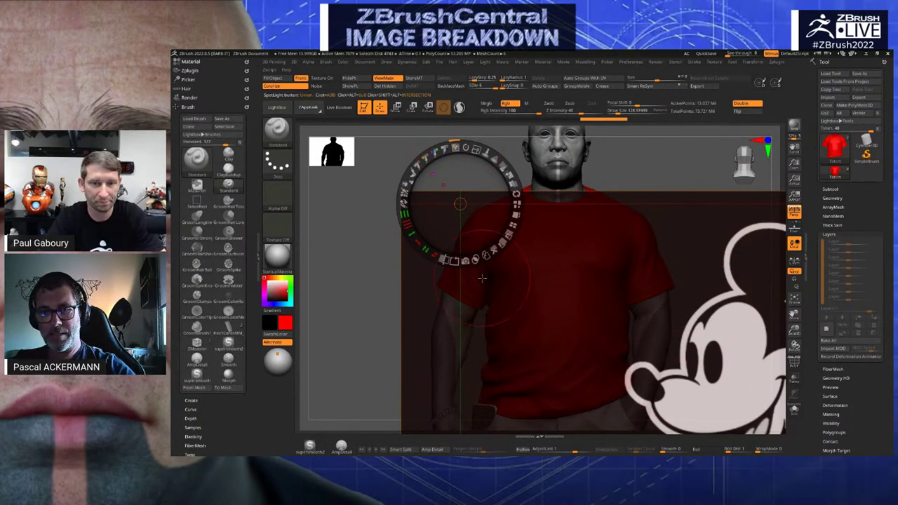
key("shift+z")
key("f")
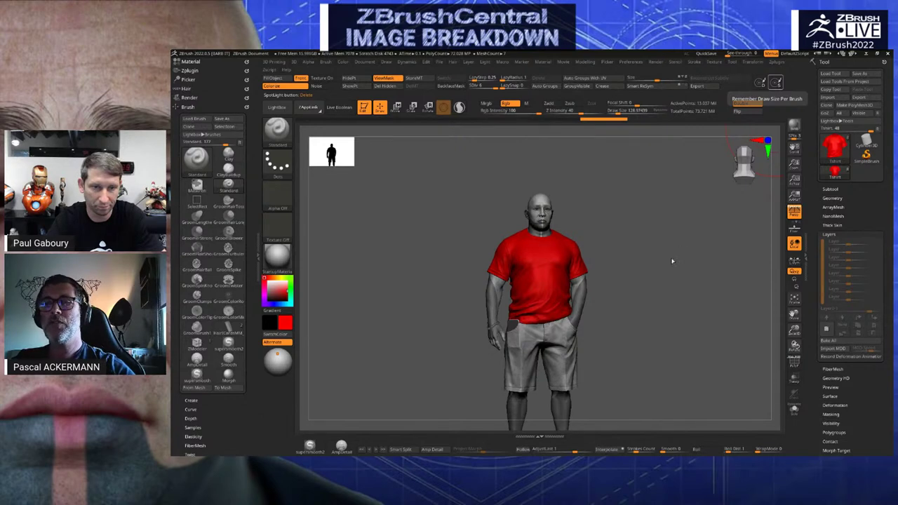
Delete all subtools of the current tool and load the saved character tool with its original T-shirt
left_click_drag(673, 261, 678, 269)
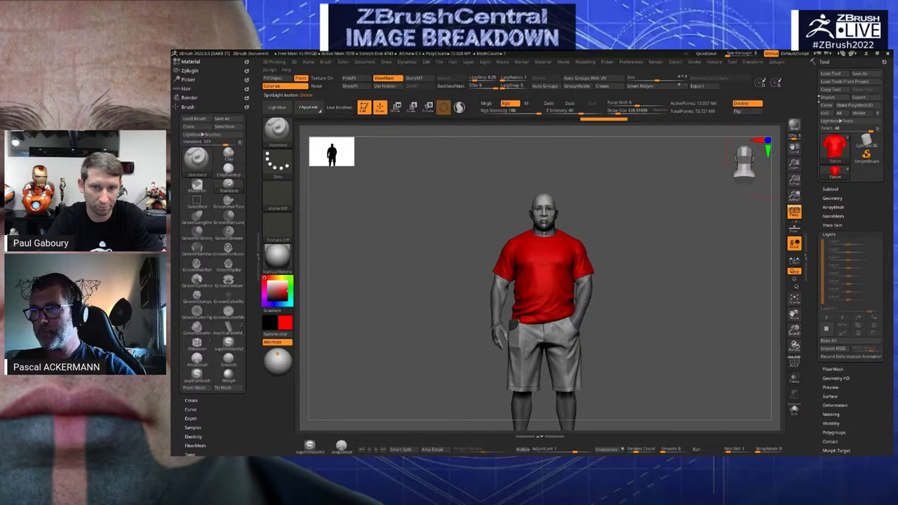
left_click(838, 189)
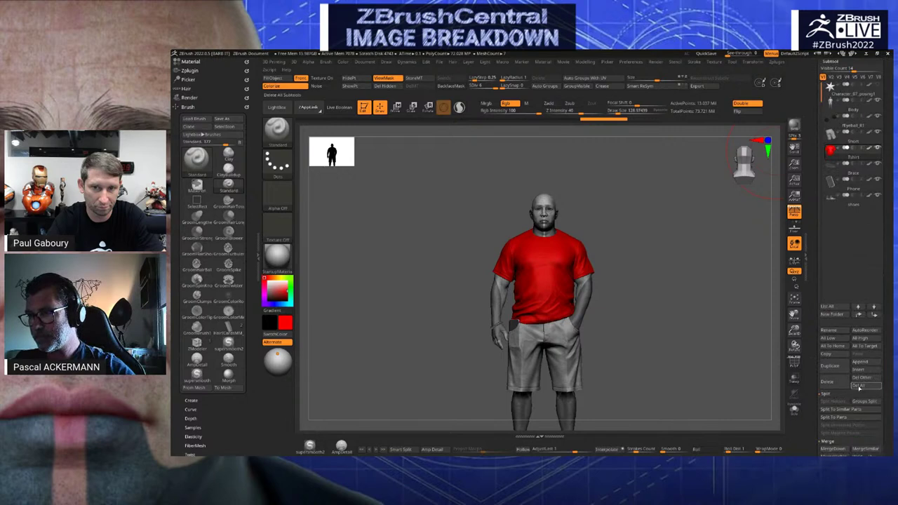
left_click(858, 386)
left_click(769, 405)
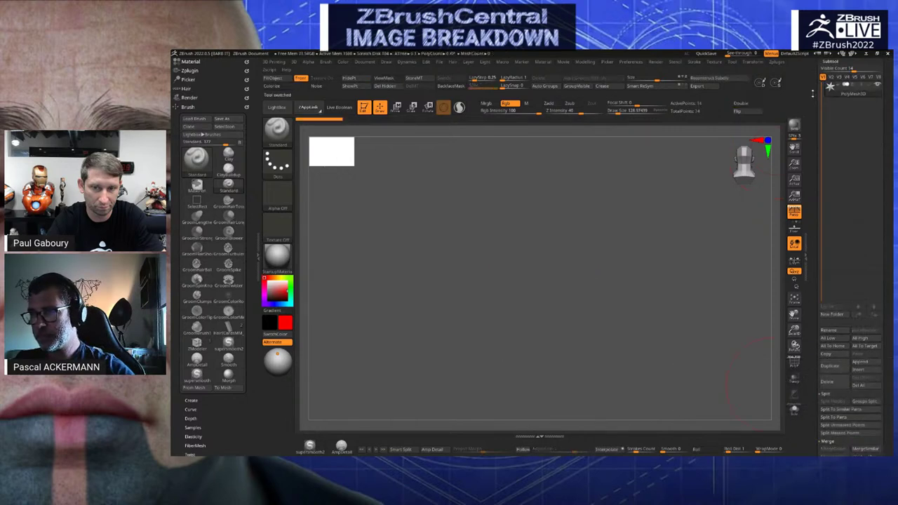
left_click_drag(813, 93, 815, 221)
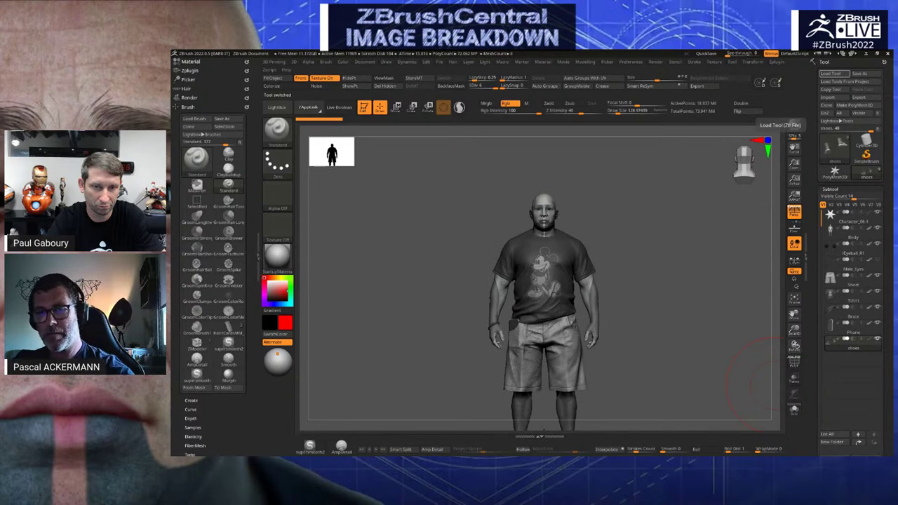
Make the reloaded character's T-shirt the active subtool and look over its print and hem
left_click_drag(433, 291, 338, 348, "alt")
left_click_drag(346, 140, 354, 372, "alt")
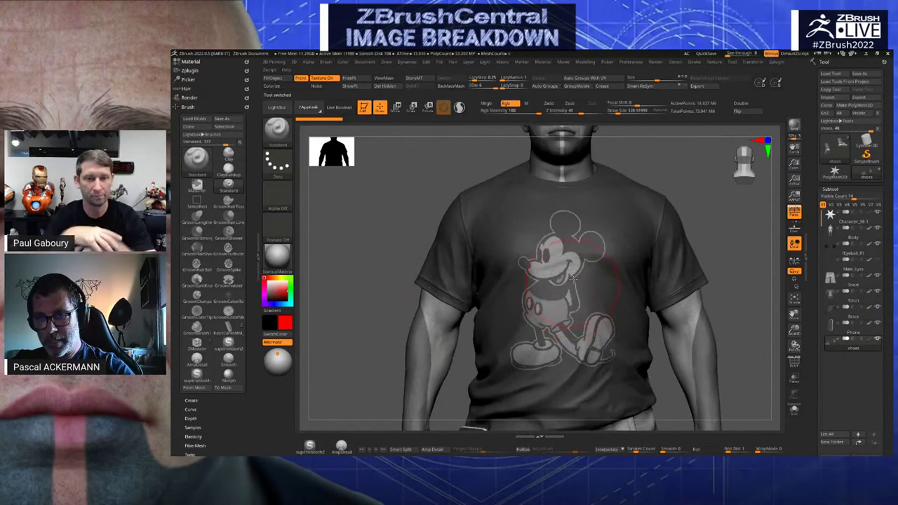
left_click(609, 304, "alt")
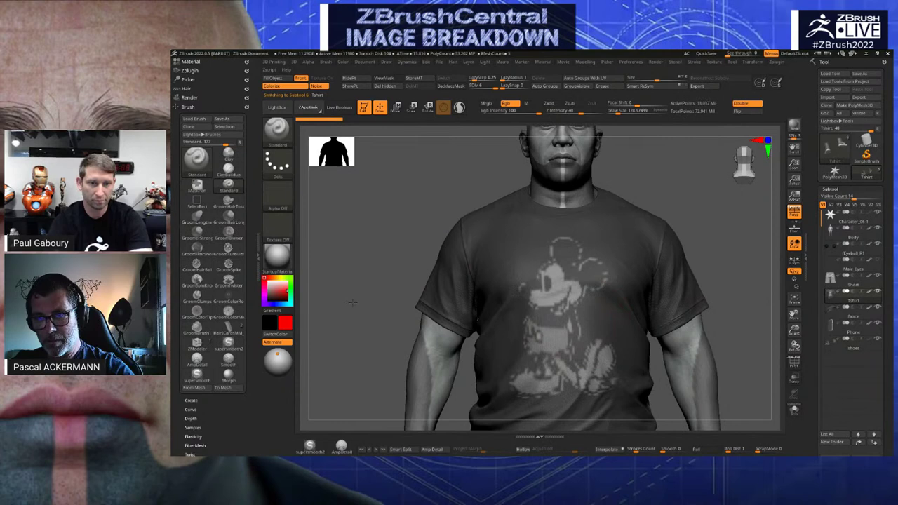
left_click_drag(353, 303, 360, 241, "alt")
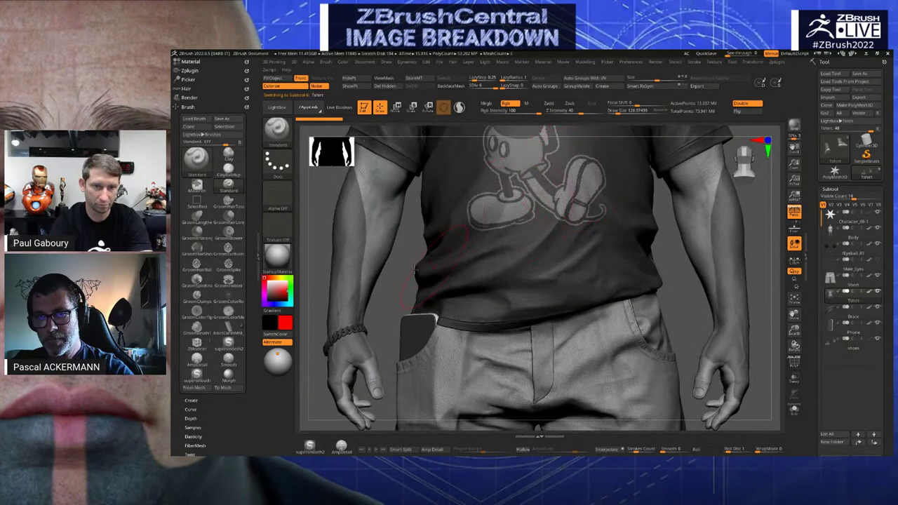
left_click_drag(412, 295, 413, 363, "alt")
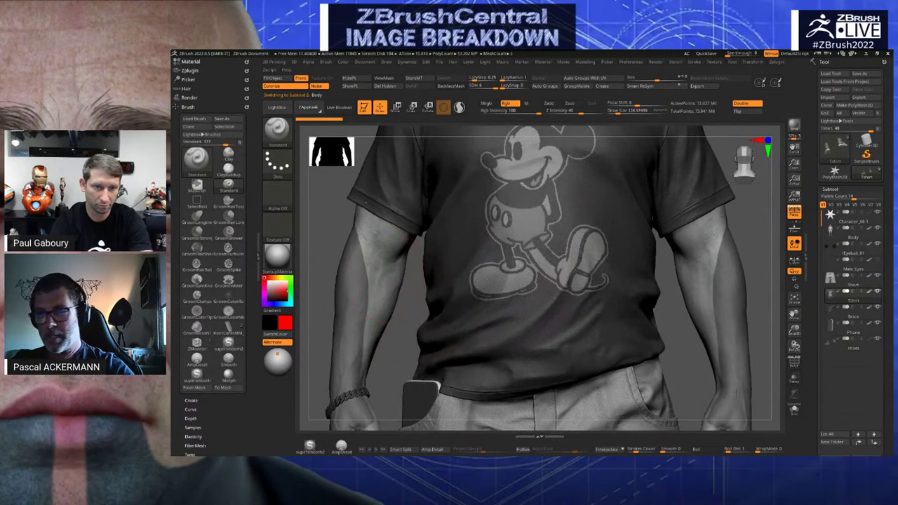
Isolate the Body subtool with Solo and examine the full figure from the front and the back
left_click(794, 410)
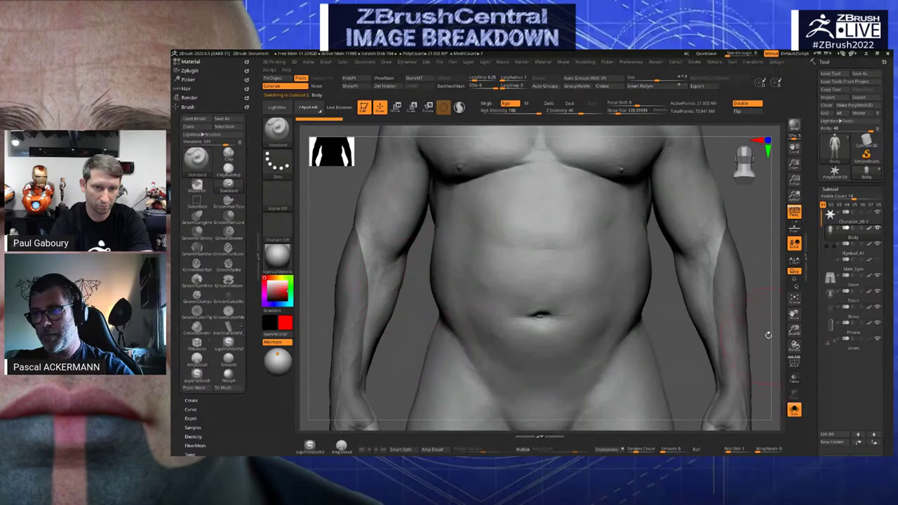
left_click_drag(755, 294, 737, 305, "alt")
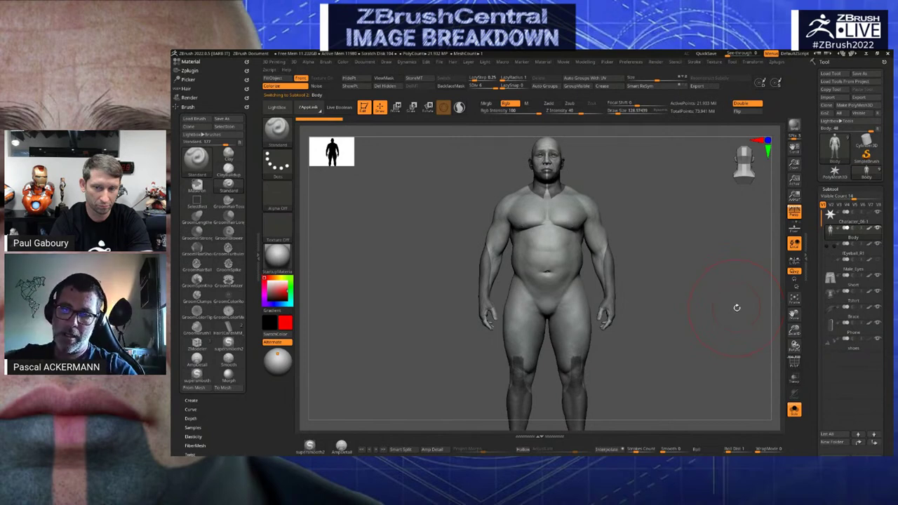
left_click_drag(708, 324, 738, 318)
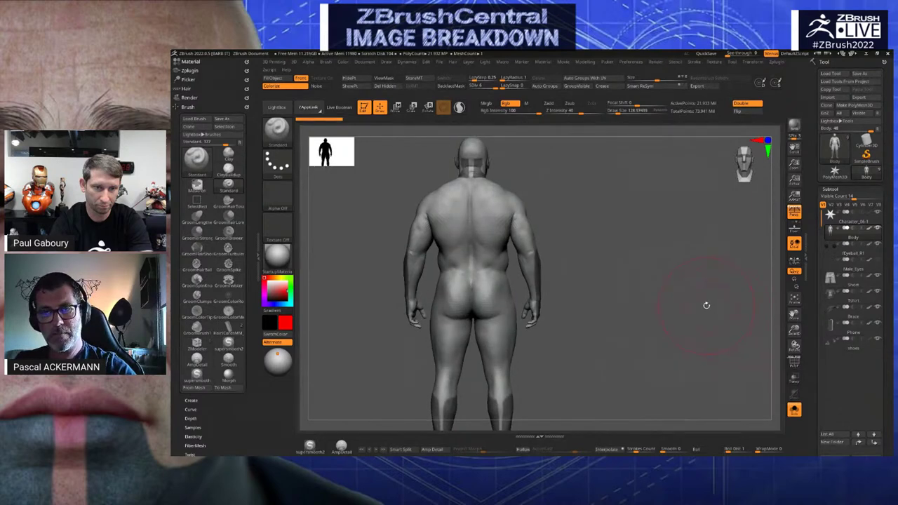
left_click_drag(651, 295, 586, 301, "alt")
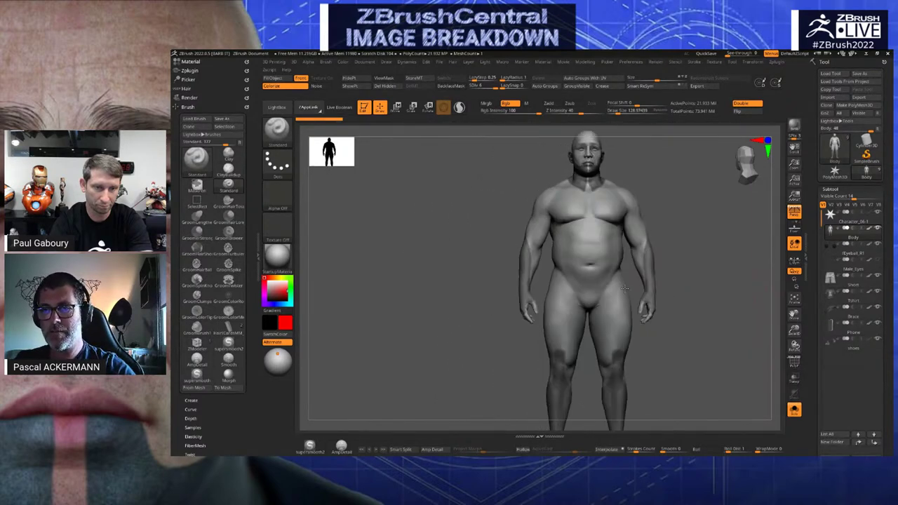
left_click_drag(388, 313, 380, 304, "alt")
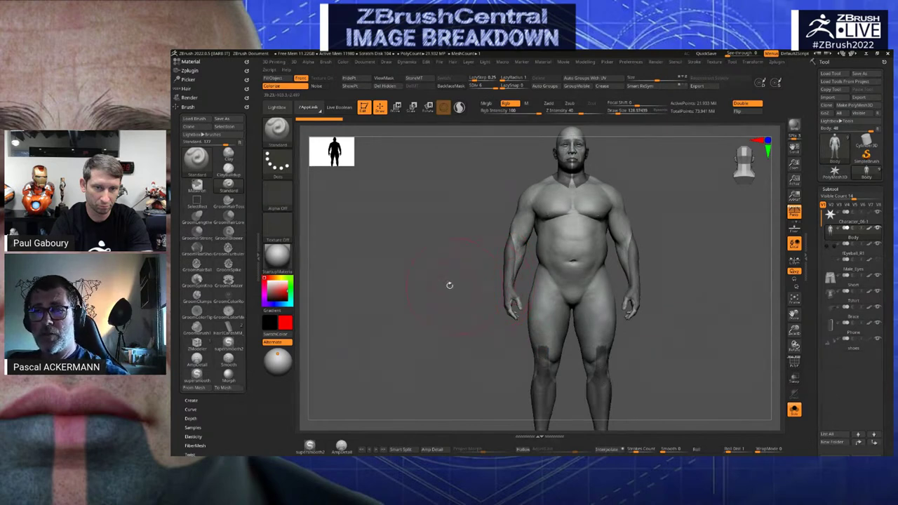
mouse_move(424, 250)
left_mouse_down()
mouse_move(701, 313)
mouse_move(697, 304)
mouse_move(692, 311)
mouse_move(686, 267)
mouse_move(692, 275)
left_mouse_up()
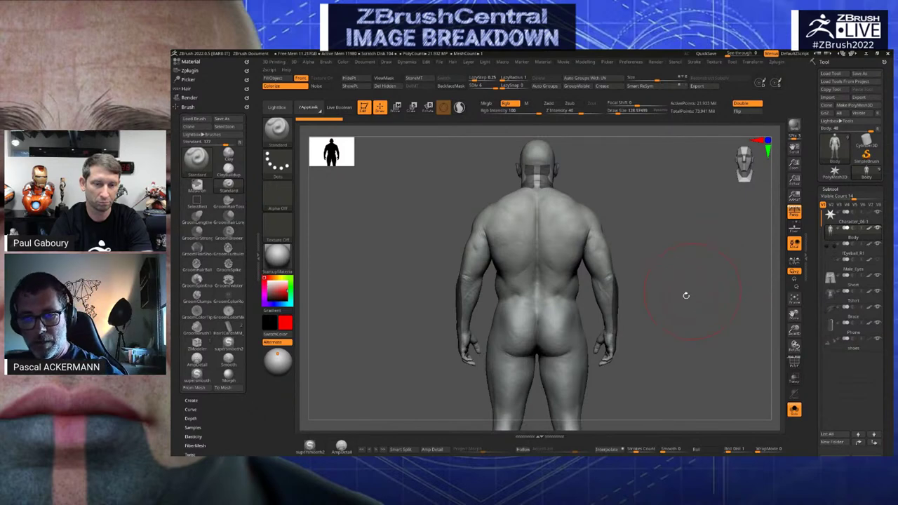
left_click_drag(698, 272, 639, 250, "alt")
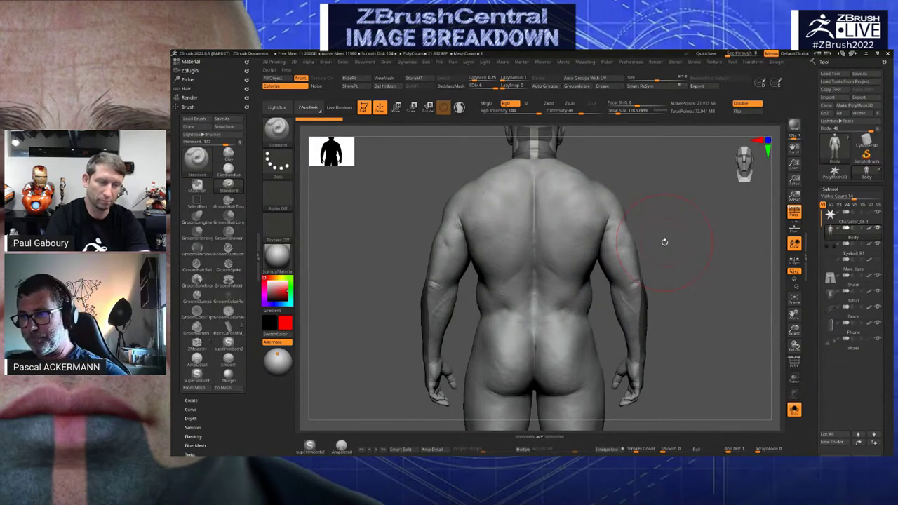
Turn off the visibility of the Body's Arms_down and Correct layers
scroll(822, 288, "down", 5)
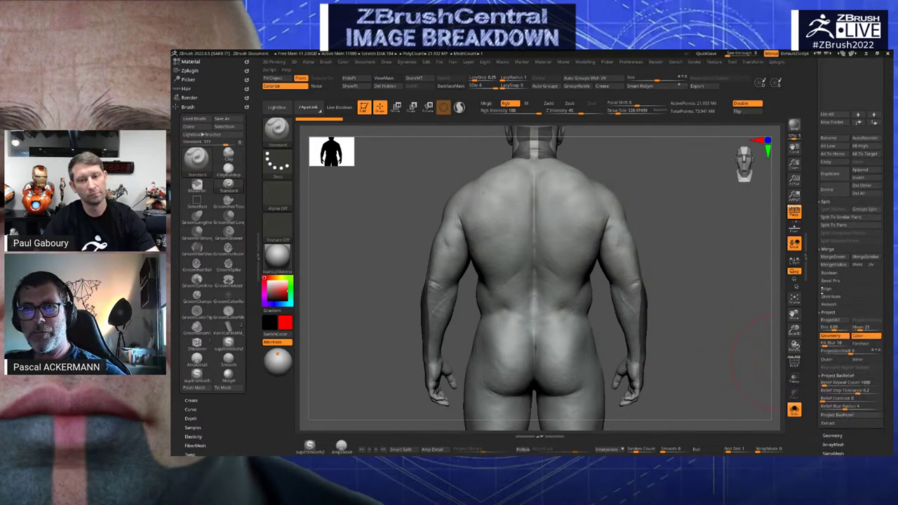
scroll(823, 295, "down", 4)
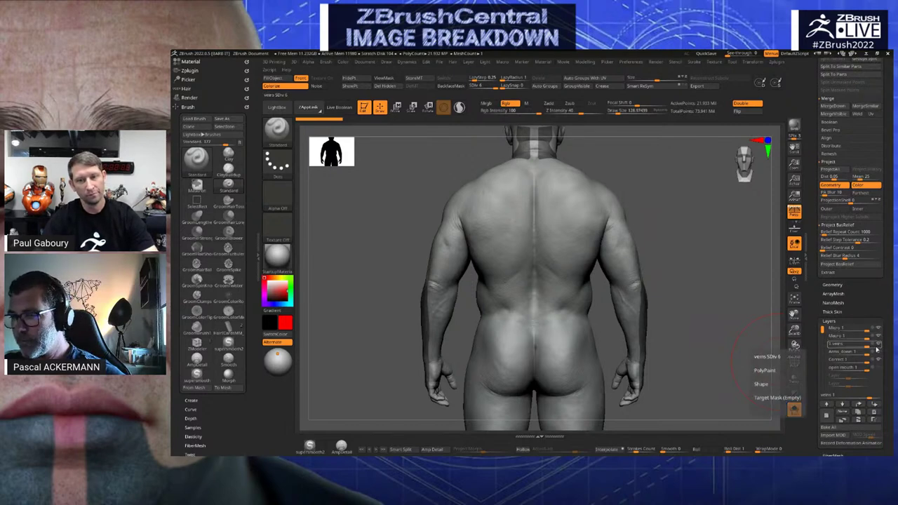
left_click(877, 352)
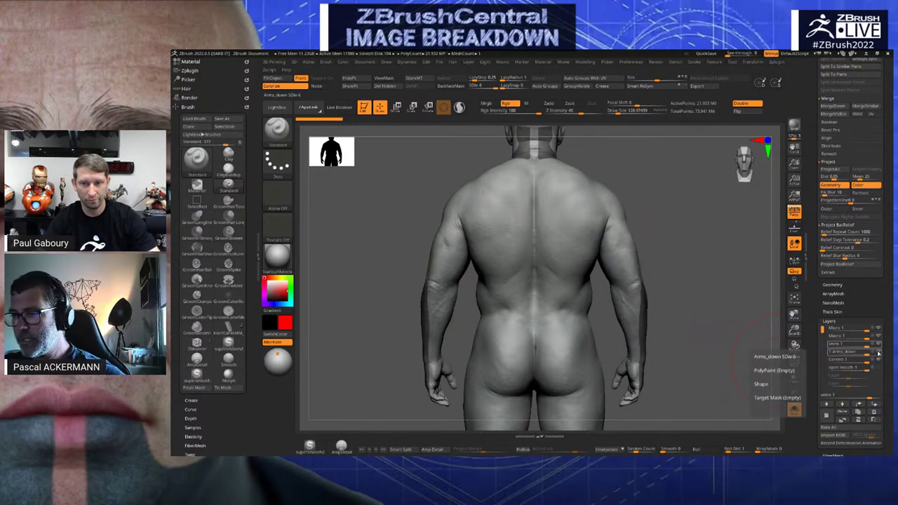
left_click(878, 353)
left_click(880, 359)
left_click(880, 360)
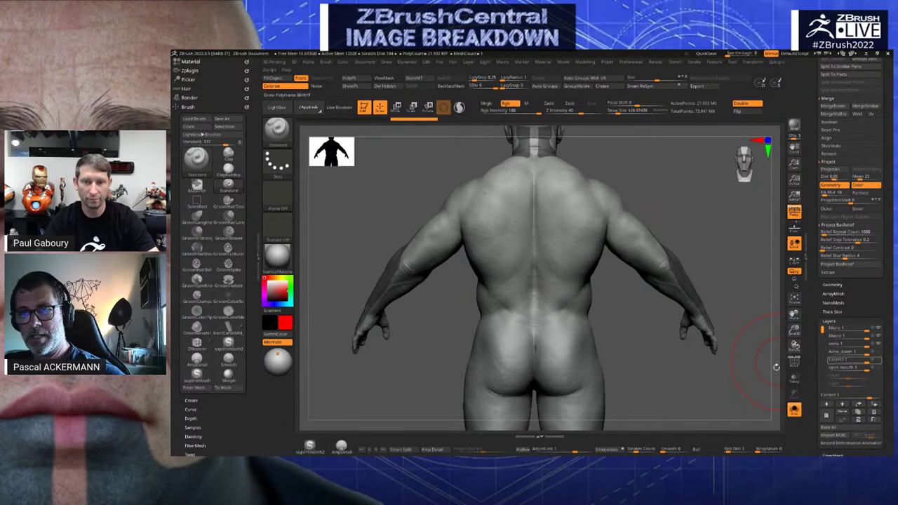
Check the raised-arm pose from the back and front, then turn the Body's Arms_down and Correct layers back on
right_click_drag(674, 368, 712, 213, "ctrl")
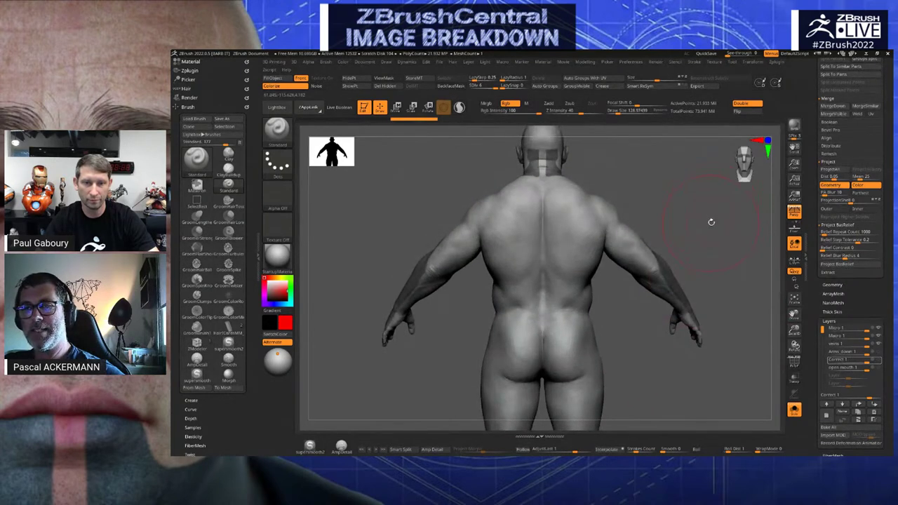
left_click_drag(711, 222, 390, 185)
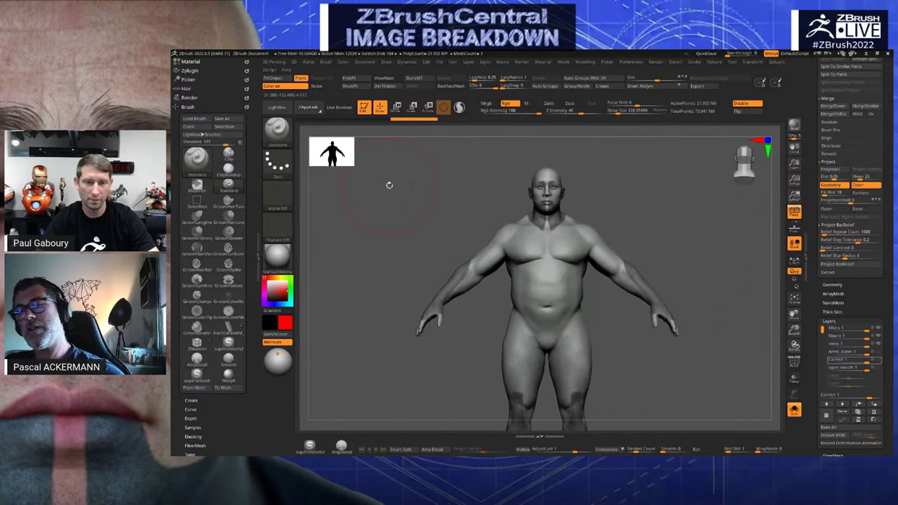
left_click_drag(404, 217, 623, 214)
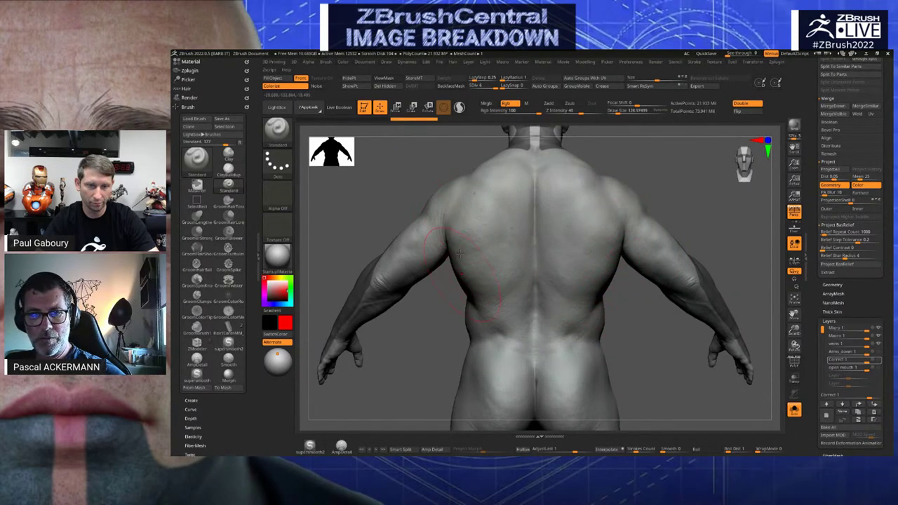
left_click_drag(385, 199, 385, 198, "alt")
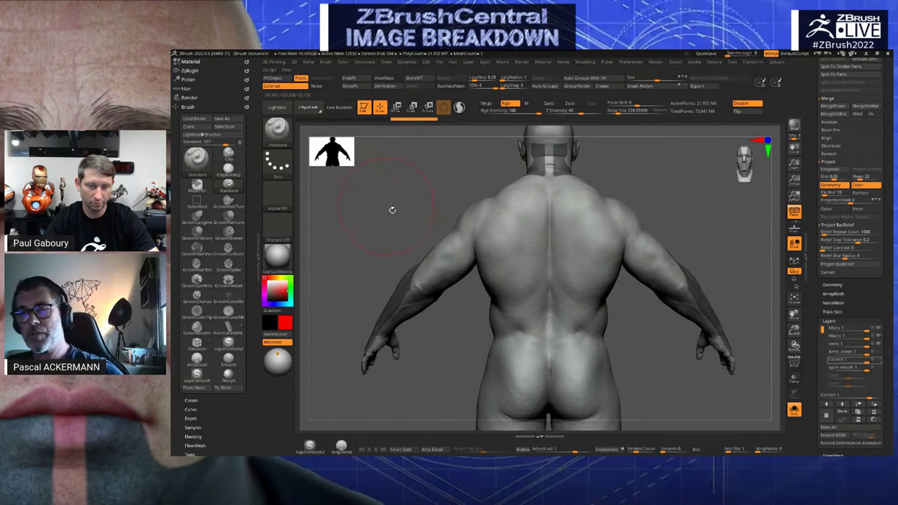
left_click(879, 354)
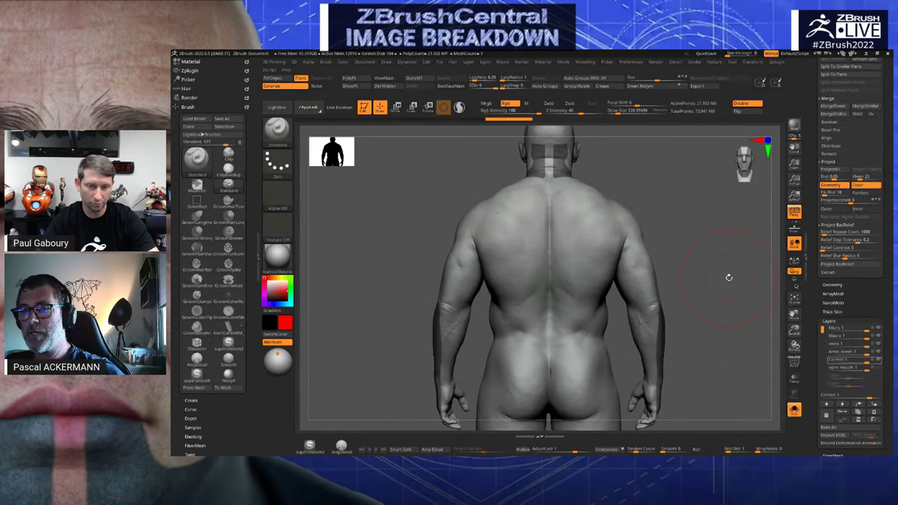
Examine the isolated Body in its arms-down pose from the back and the front
left_click_drag(729, 277, 723, 278)
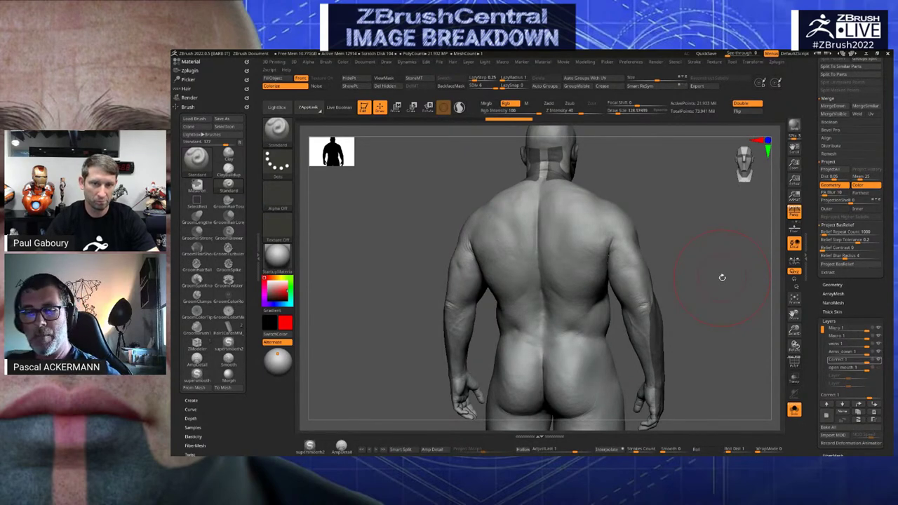
mouse_move(742, 320)
left_mouse_down()
mouse_move(726, 297)
mouse_move(718, 305)
mouse_move(725, 269)
mouse_move(718, 282)
mouse_move(518, 273)
mouse_move(423, 238)
left_mouse_up()
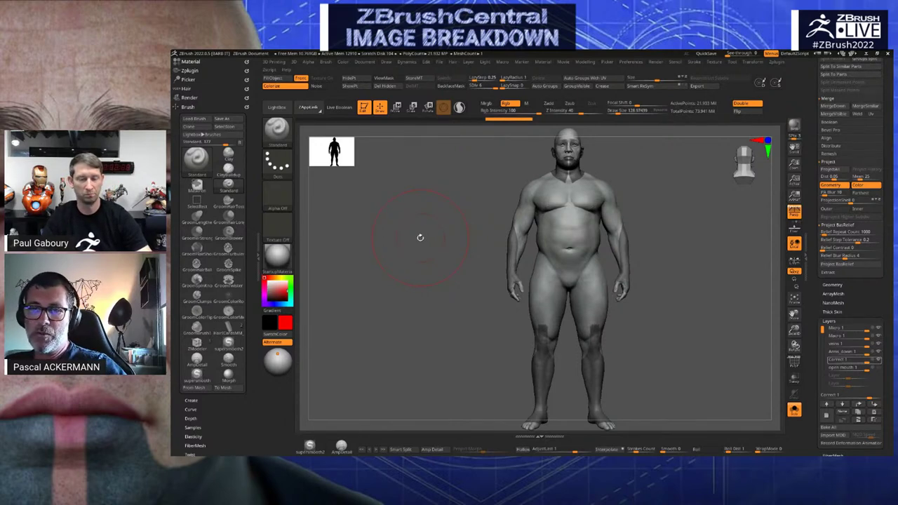
left_click_drag(419, 237, 423, 239)
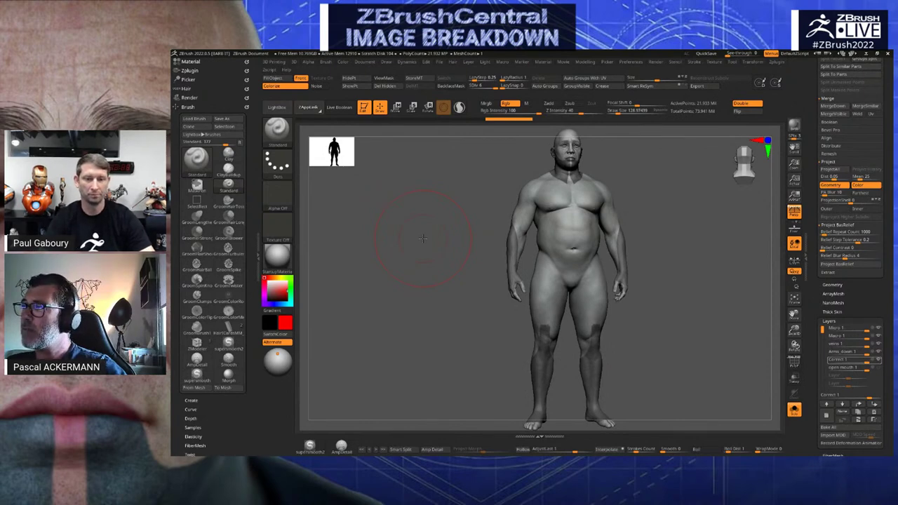
left_click_drag(442, 237, 407, 270, "shift")
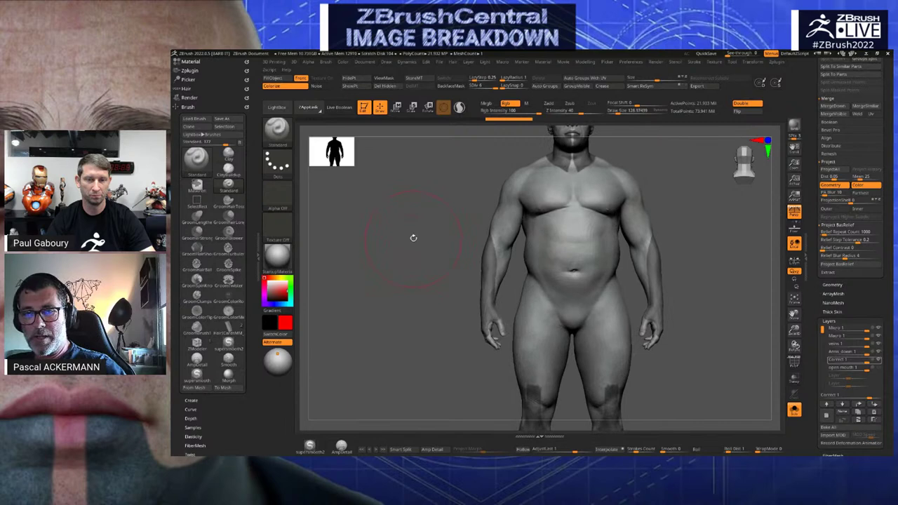
left_click_drag(414, 239, 397, 250, "alt")
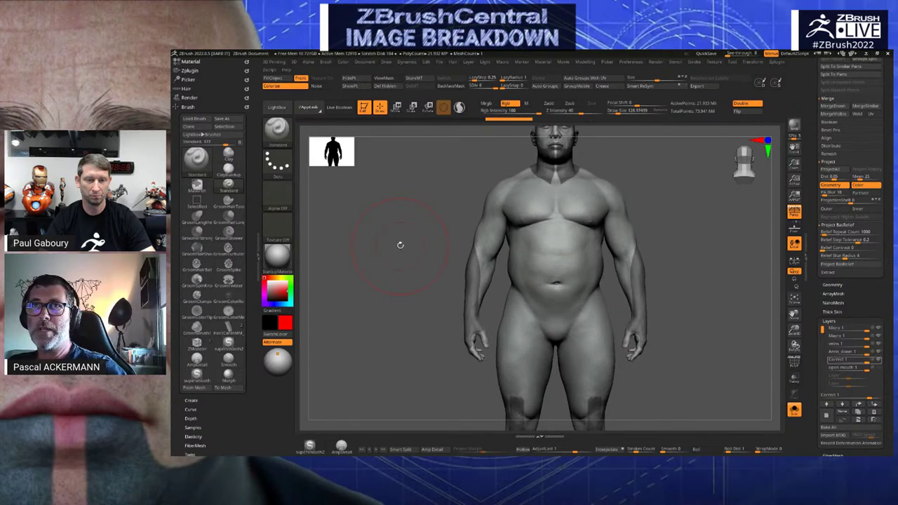
left_click_drag(401, 237, 403, 235)
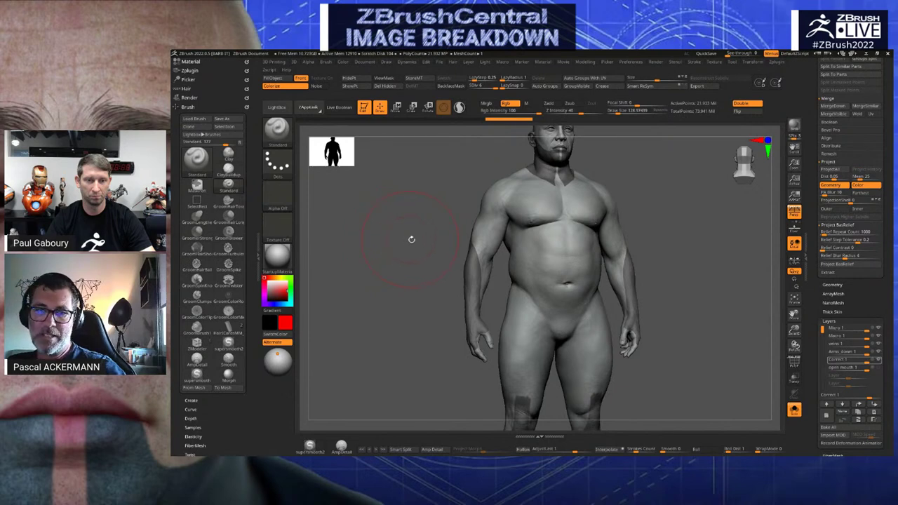
left_click_drag(411, 241, 412, 241, "shift")
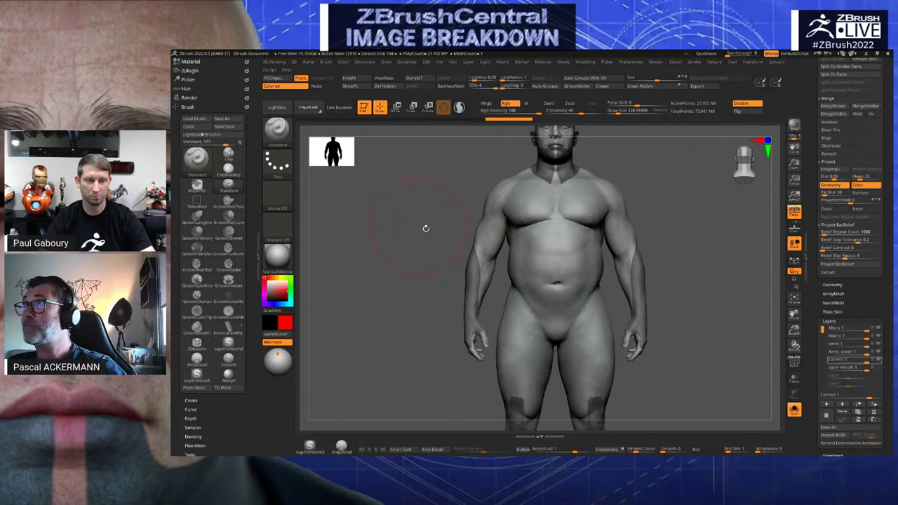
mouse_move(711, 243)
left_mouse_down()
mouse_move(635, 248)
mouse_move(704, 255)
left_mouse_up()
Turn off Solo to show the clothed character again and frame the head up close
left_click(793, 410)
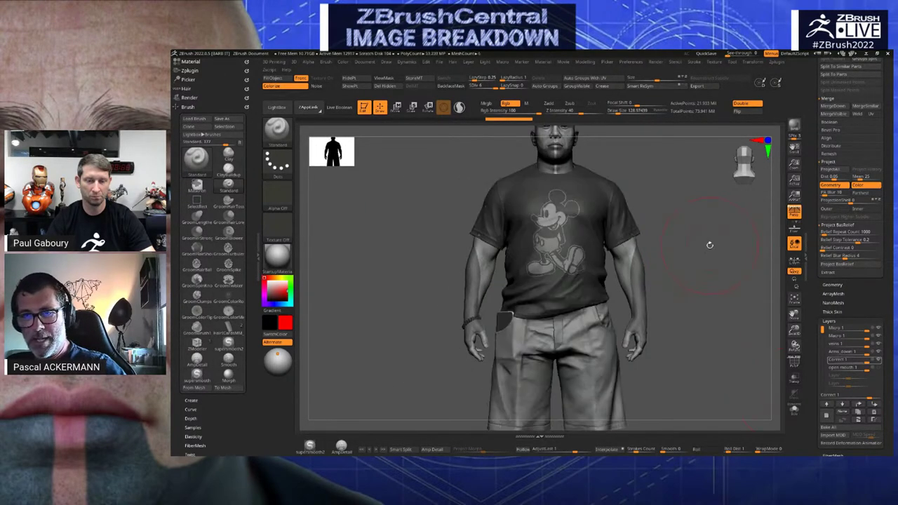
left_click_drag(719, 225, 575, 220)
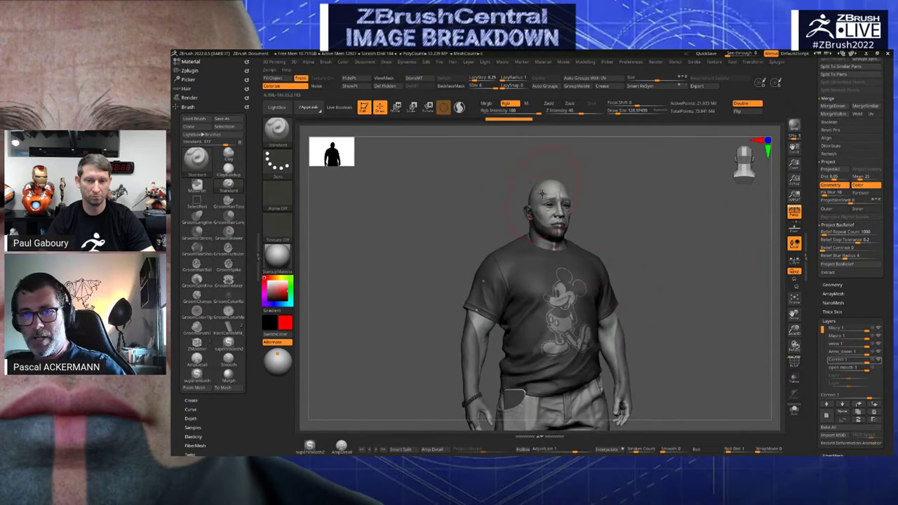
left_click(543, 198)
mouse_move(383, 176)
left_mouse_down("alt")
mouse_move(377, 287)
mouse_move(403, 226)
mouse_move(436, 227)
mouse_move(381, 231)
mouse_move(365, 242)
mouse_move(395, 262)
mouse_move(374, 263)
mouse_move(428, 253)
left_mouse_up("alt")
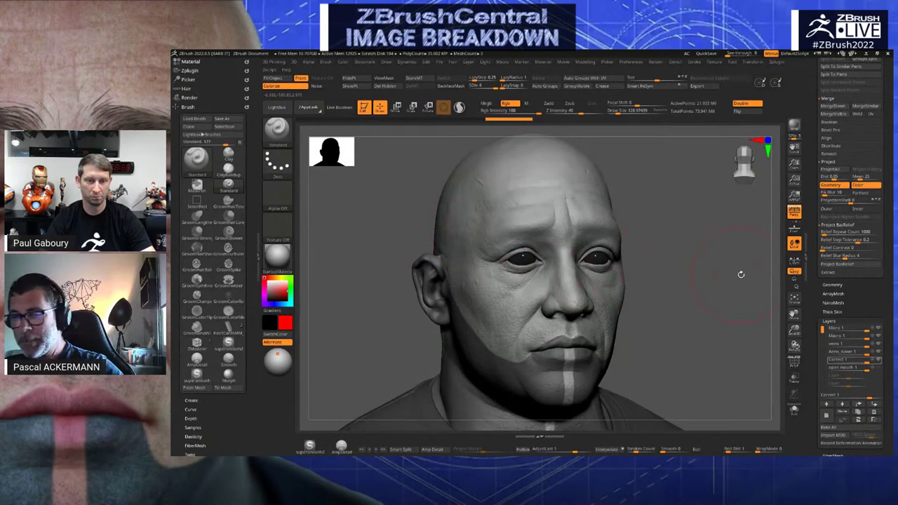
Turn off the visibility of the Body's veins, Macro and Micro layers while viewing the face from both sides
mouse_move(742, 275)
left_mouse_down()
mouse_move(733, 294)
mouse_move(750, 305)
mouse_move(715, 313)
mouse_move(737, 312)
left_mouse_up()
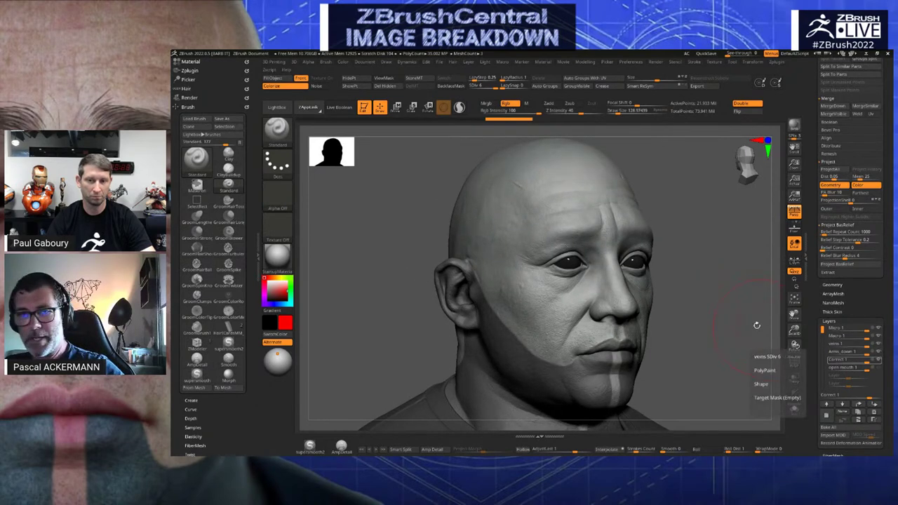
left_click_drag(756, 325, 709, 319)
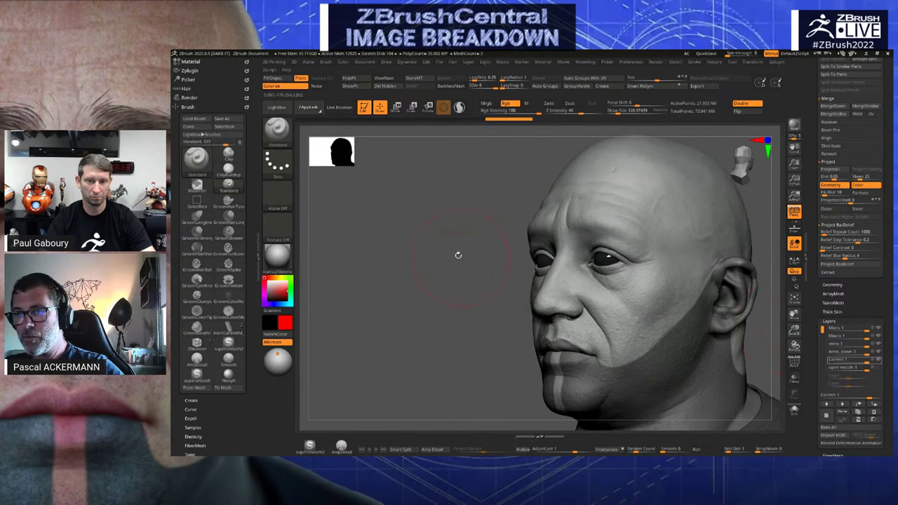
left_click_drag(458, 255, 411, 254, "alt")
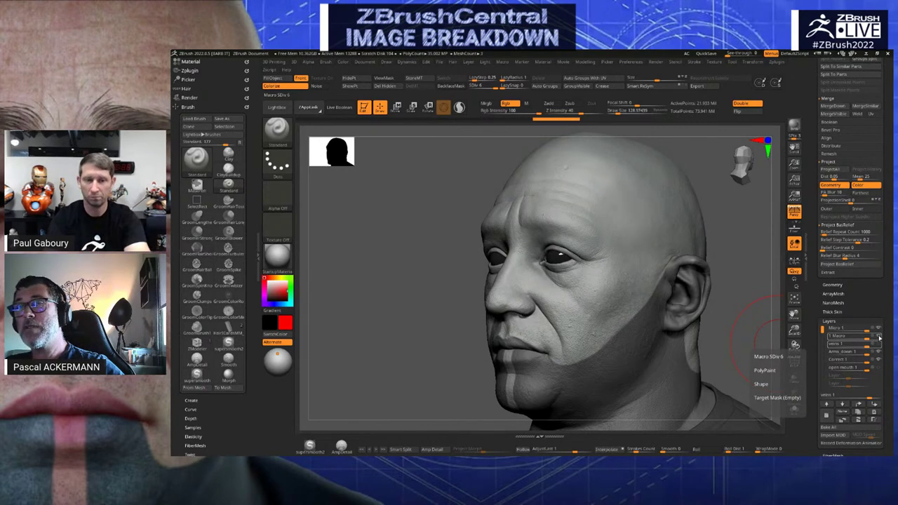
left_click(878, 337)
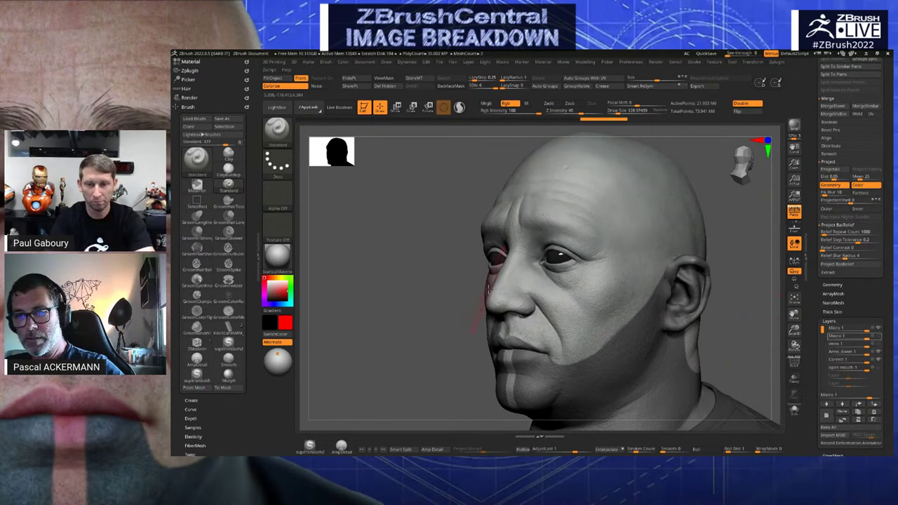
left_click_drag(780, 332, 576, 330)
left_click(878, 328)
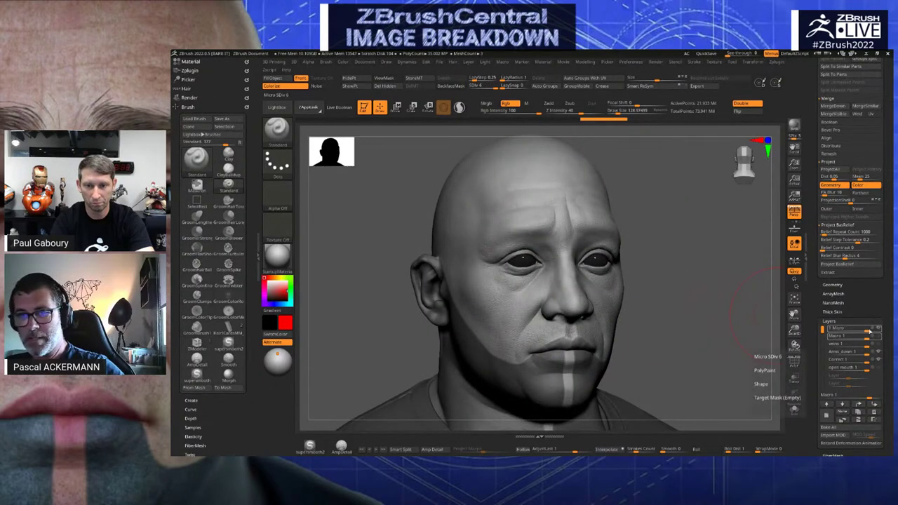
Inspect the smooth face, then show the Micro layer again and examine the skin pores around the nose, eyes and cheeks
left_click_drag(716, 330, 748, 320)
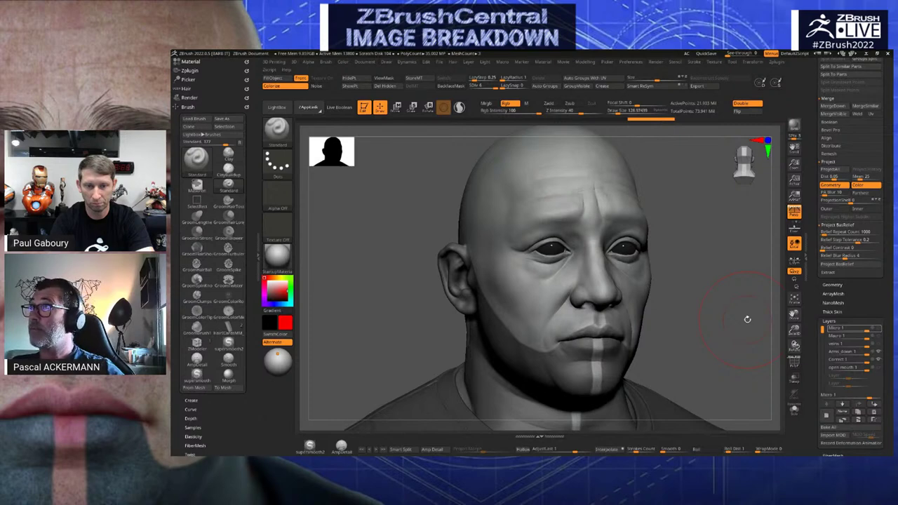
left_click_drag(734, 325, 660, 325)
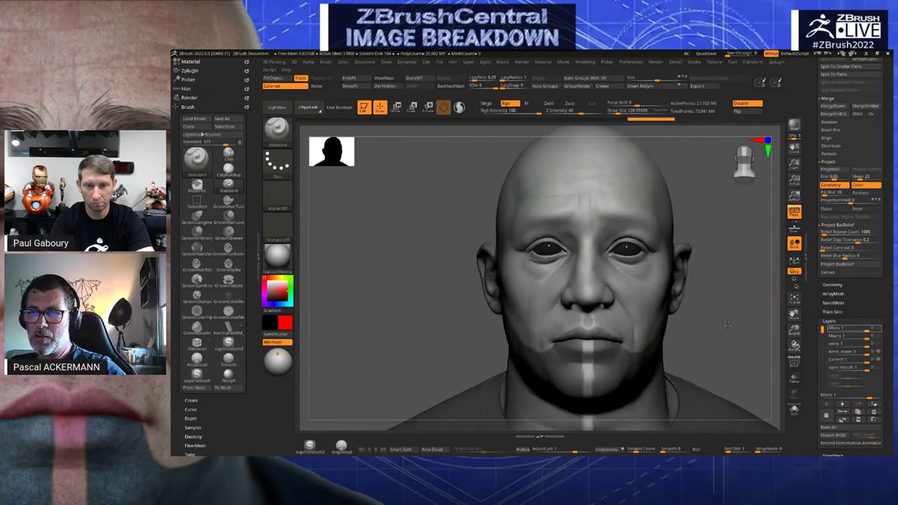
left_click_drag(727, 325, 653, 325)
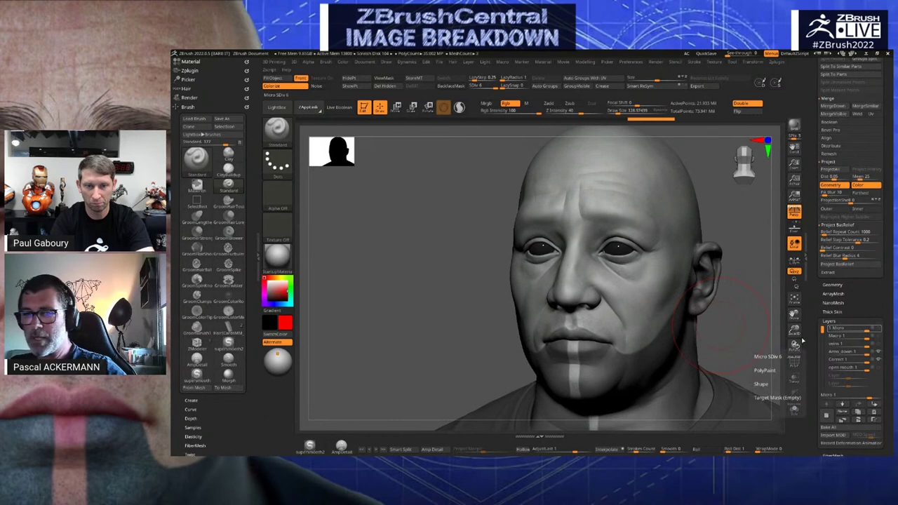
mouse_move(431, 269)
left_mouse_down("alt")
mouse_move(411, 305)
mouse_move(385, 289)
mouse_move(385, 302)
mouse_move(428, 315)
left_mouse_up("alt")
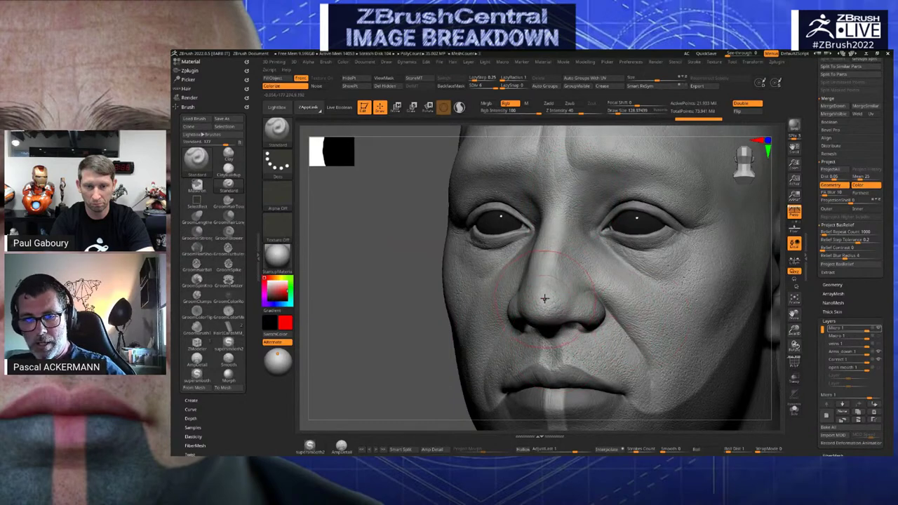
mouse_move(351, 351)
left_mouse_down()
mouse_move(384, 287)
mouse_move(339, 298)
mouse_move(349, 361)
left_mouse_up()
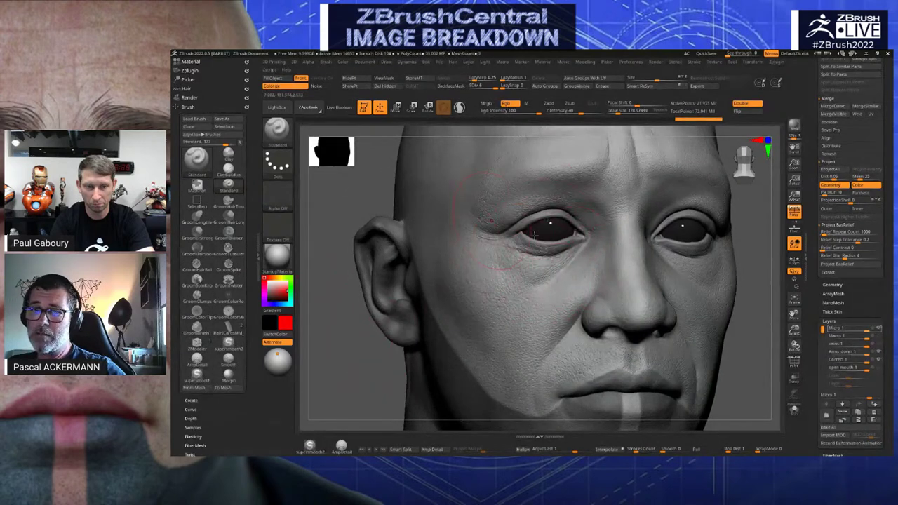
left_click_drag(339, 342, 346, 314)
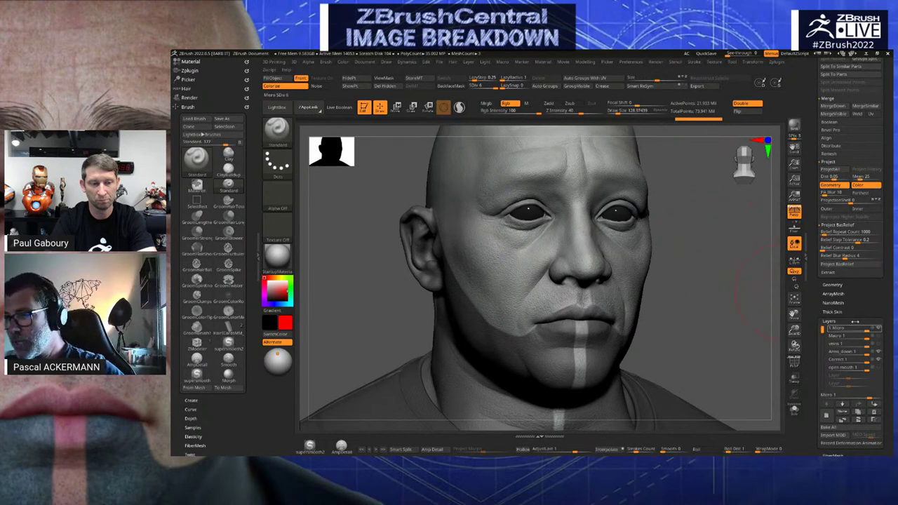
Hide the Micro layer again and display the Body without its polypaint in a light grey colour
mouse_move(771, 350)
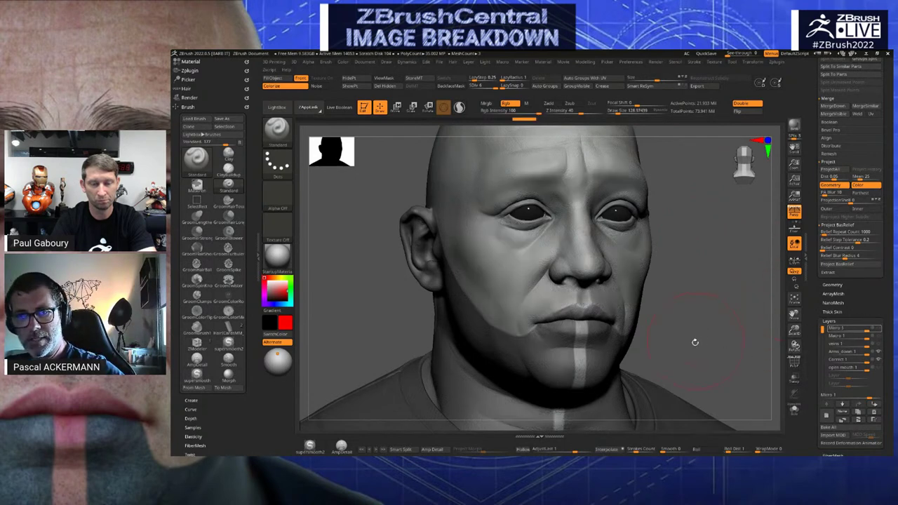
mouse_move(694, 341)
left_mouse_down("shift")
mouse_move(718, 341)
mouse_move(709, 305)
mouse_move(727, 291)
left_mouse_up("shift")
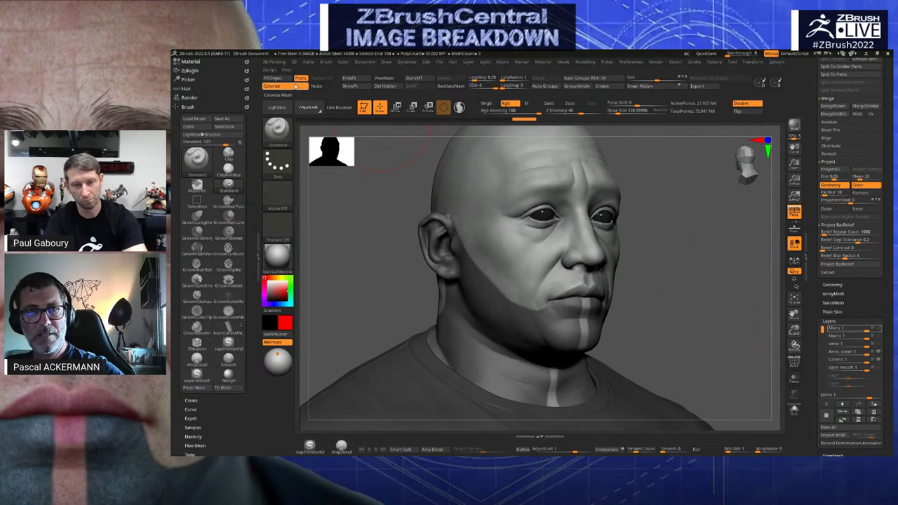
left_click(281, 86)
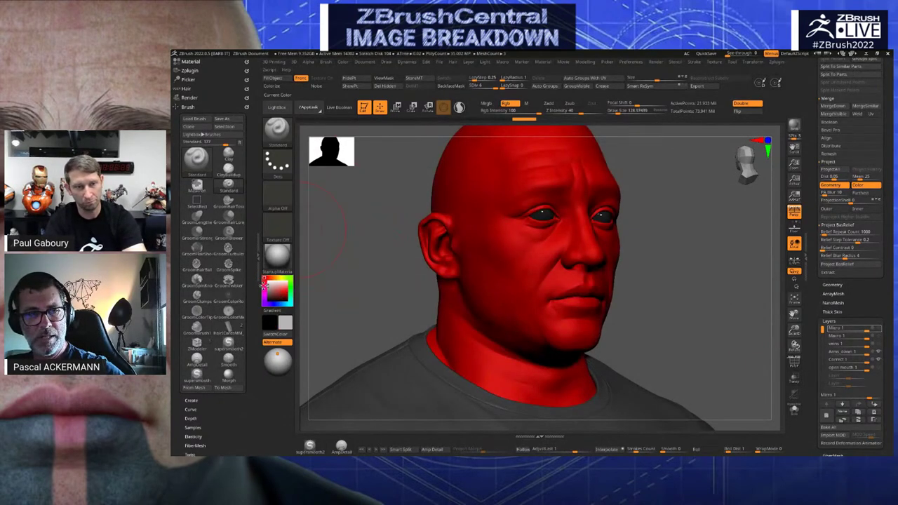
key("ctrl+z")
left_click_drag(656, 327, 669, 361)
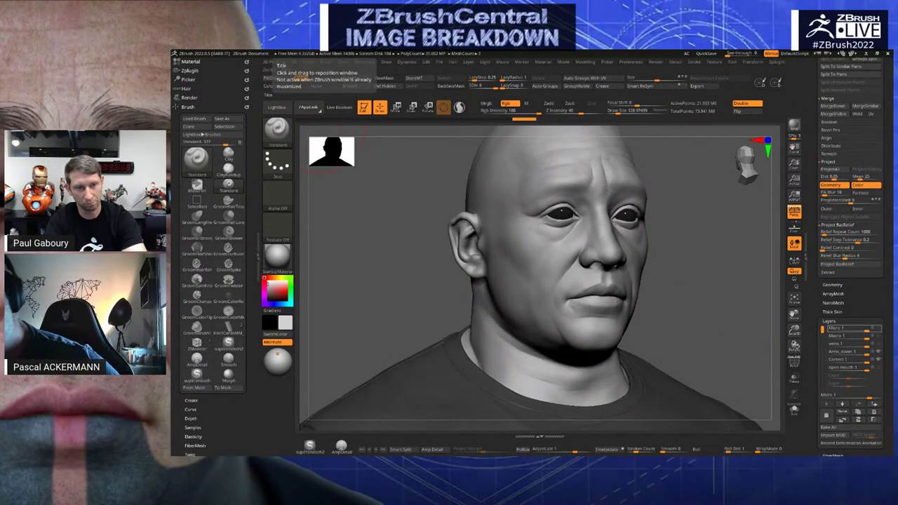
Switch to Photoshop and examine the face skin texture at 100% around the eyes, nose and mouth
key("alt+Tab")
scroll(488, 246, "up", 1)
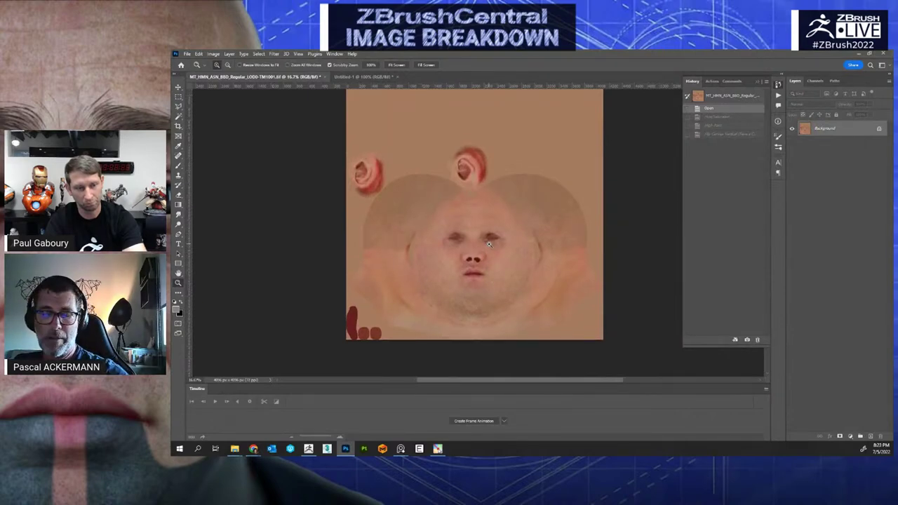
left_click(487, 243)
left_click(485, 243)
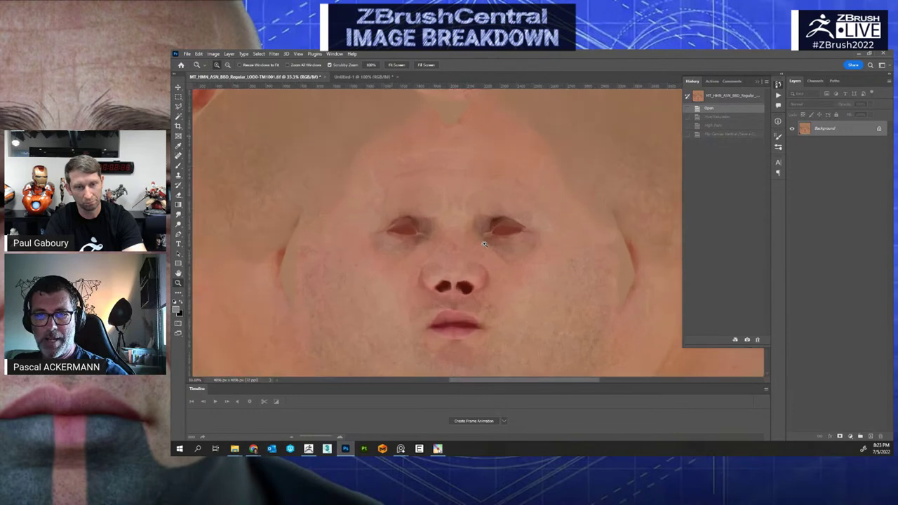
left_click(484, 243)
left_click(485, 243)
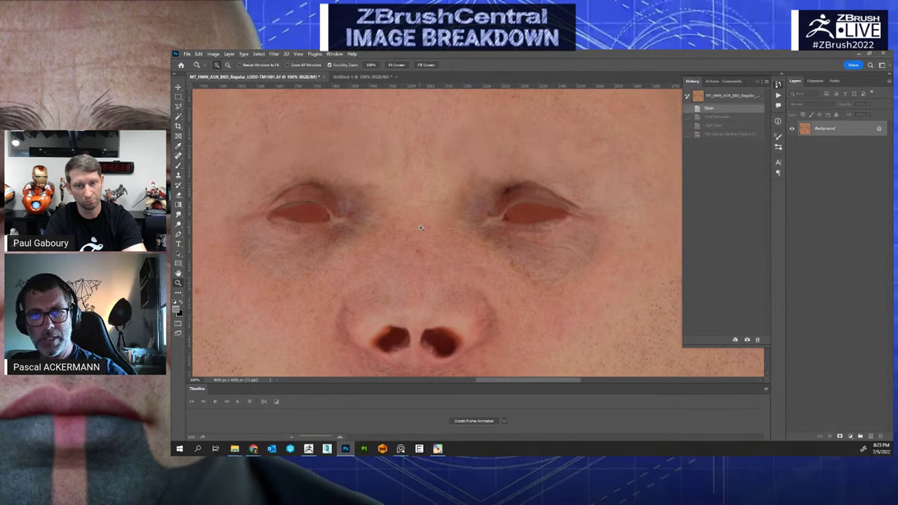
scroll(543, 265, "down", 1)
scroll(543, 265, "down", 2)
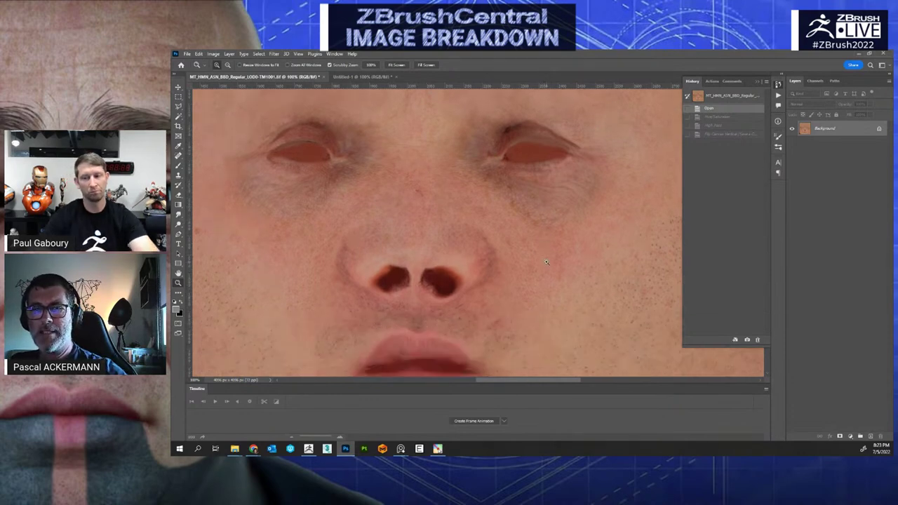
scroll(540, 263, "down", 1, "alt")
scroll(540, 263, "down", 1, "alt")
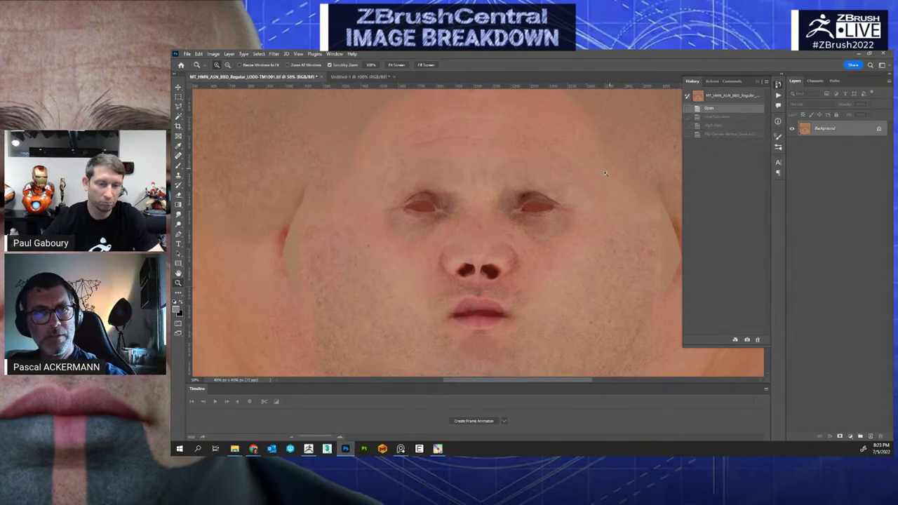
Restore the desaturated Hue/Saturation history state of the face texture and view the eyes and nose at 100%
left_click(259, 54)
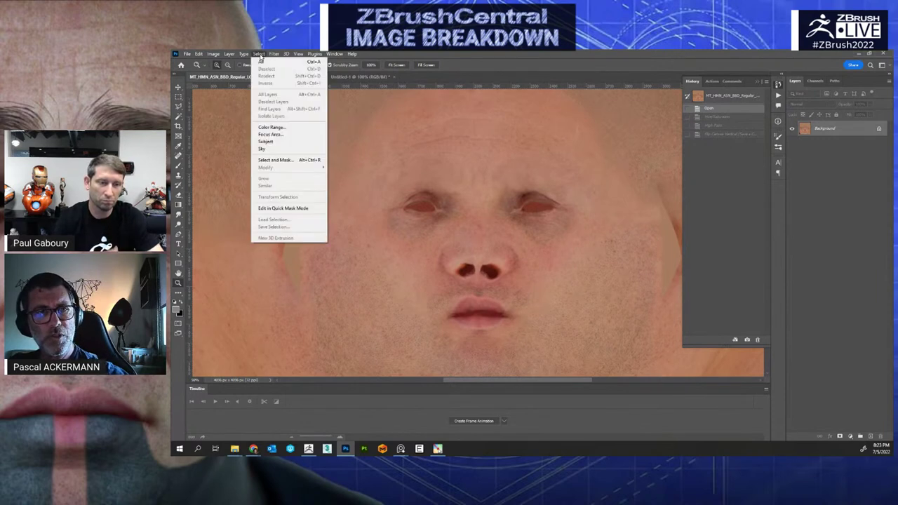
mouse_move(352, 54)
left_click(511, 57)
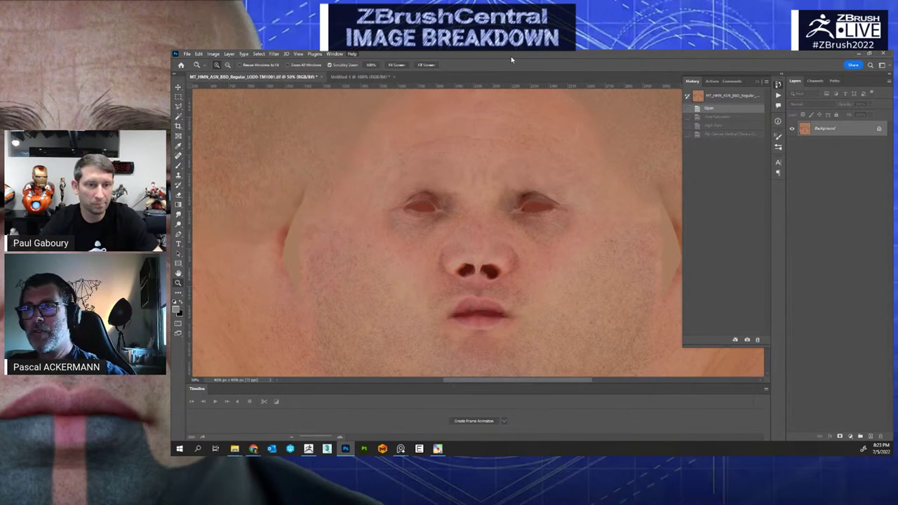
left_click(717, 118)
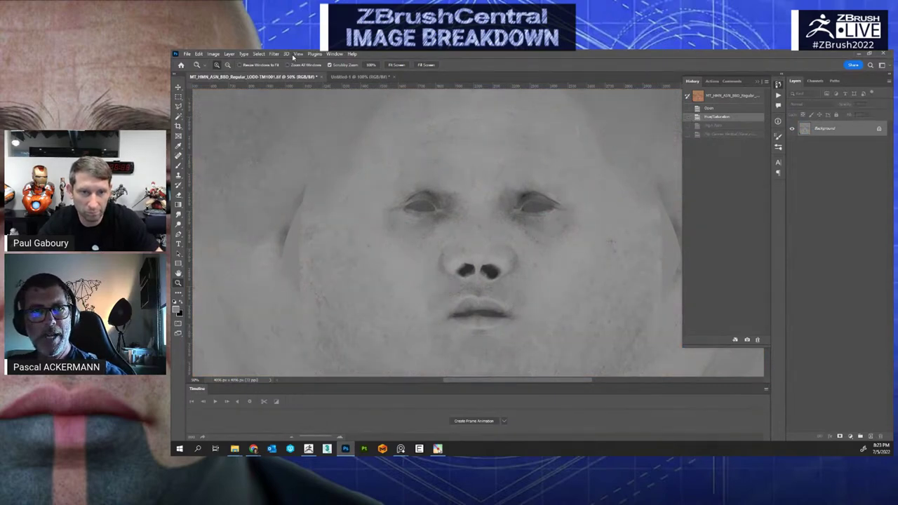
left_click(436, 216)
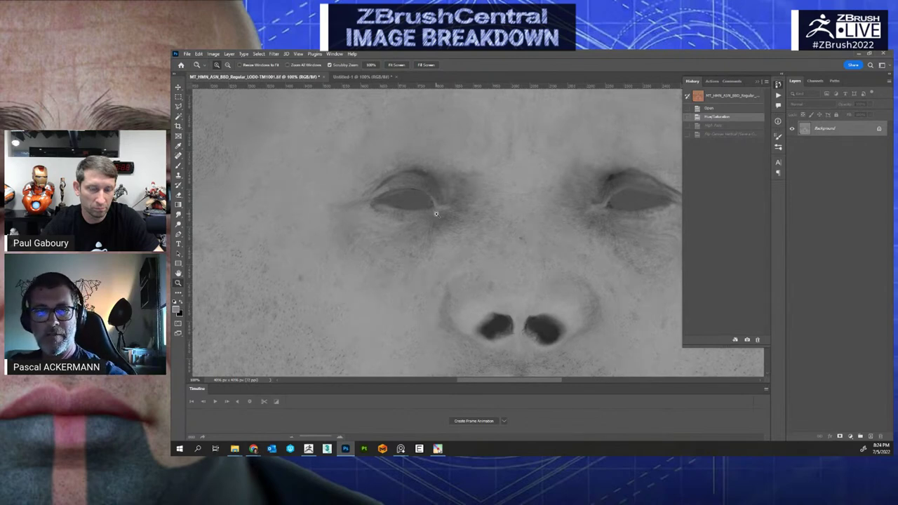
Apply a High Pass filter with a radius of about 4 pixels to the greyscale face texture, keeping only fine skin detail
left_click(274, 54)
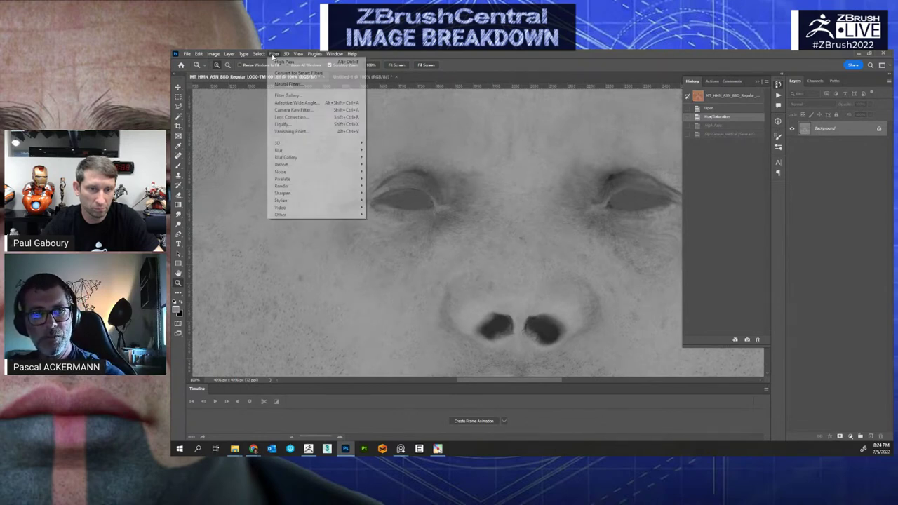
mouse_move(298, 215)
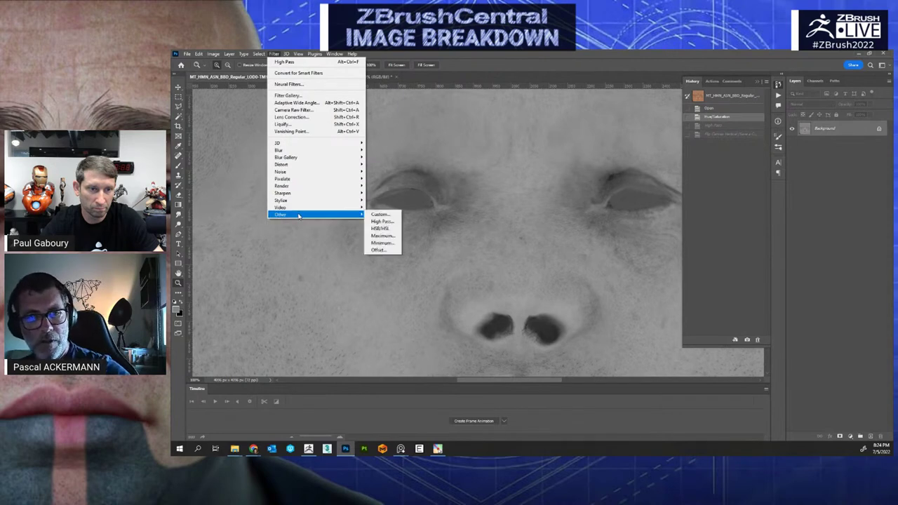
left_click(382, 222)
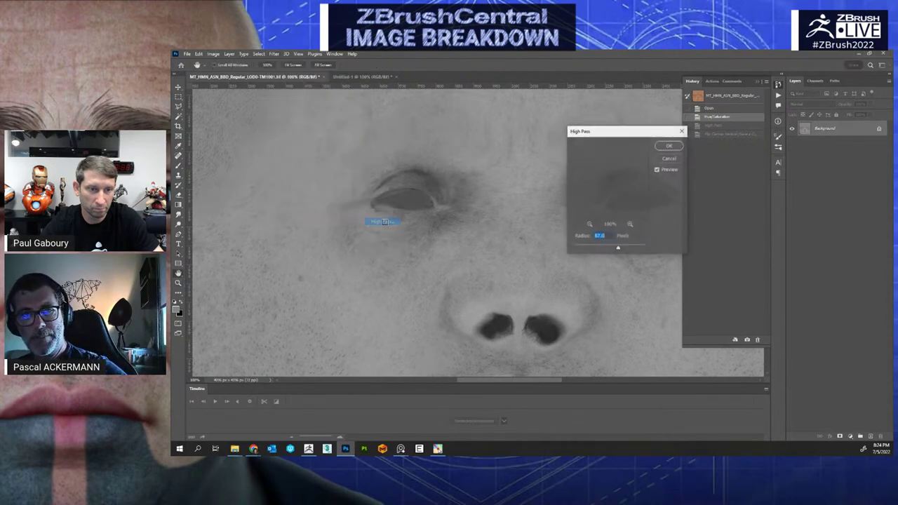
left_click_drag(605, 186, 621, 190)
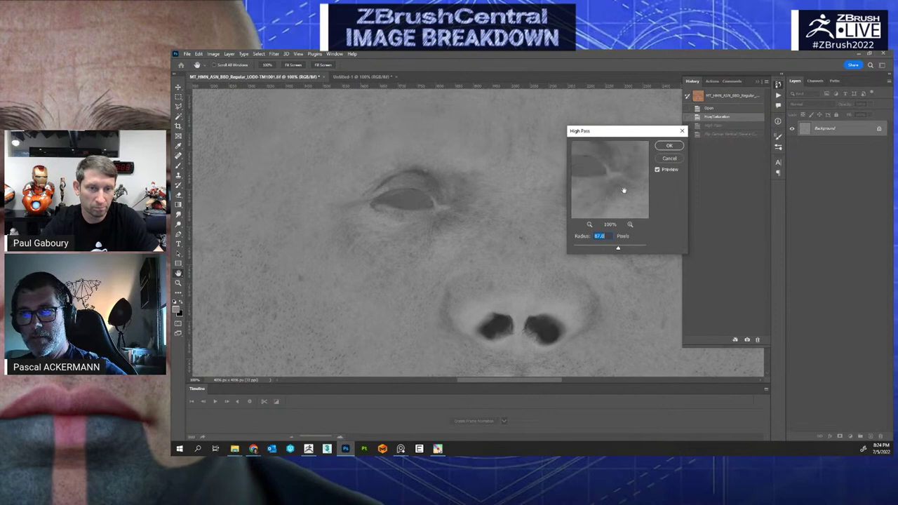
left_click_drag(616, 247, 638, 248)
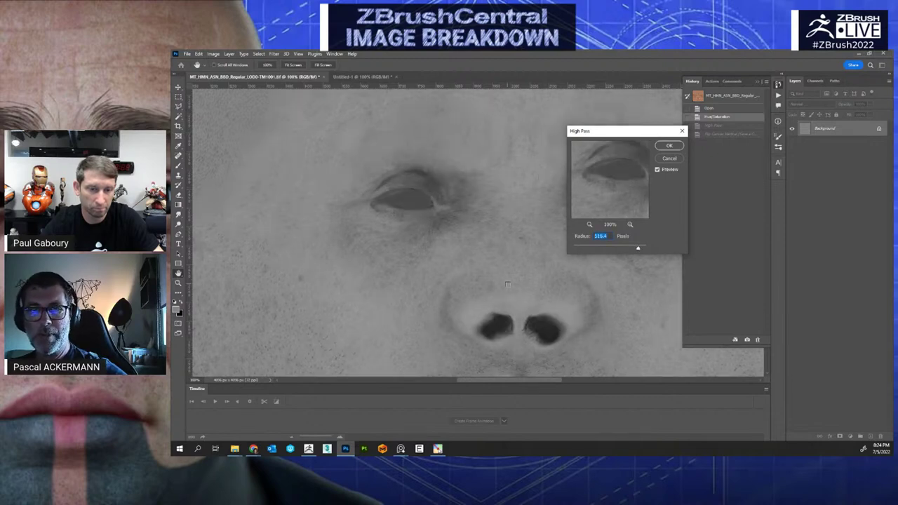
left_click_drag(627, 249, 606, 250)
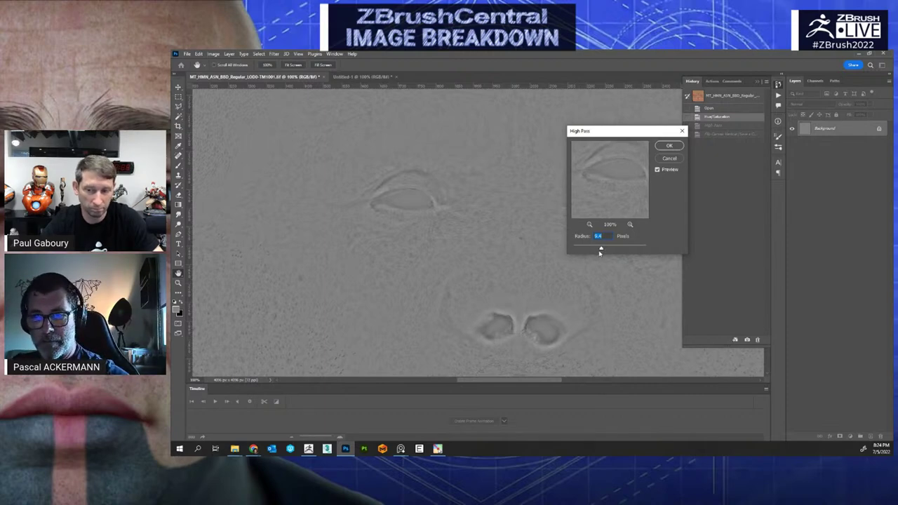
left_click_drag(601, 250, 591, 249)
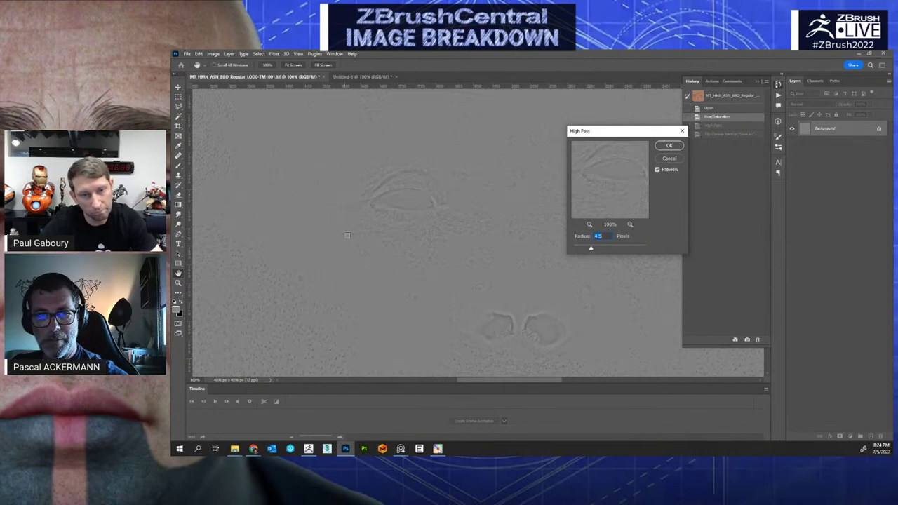
left_click(670, 145)
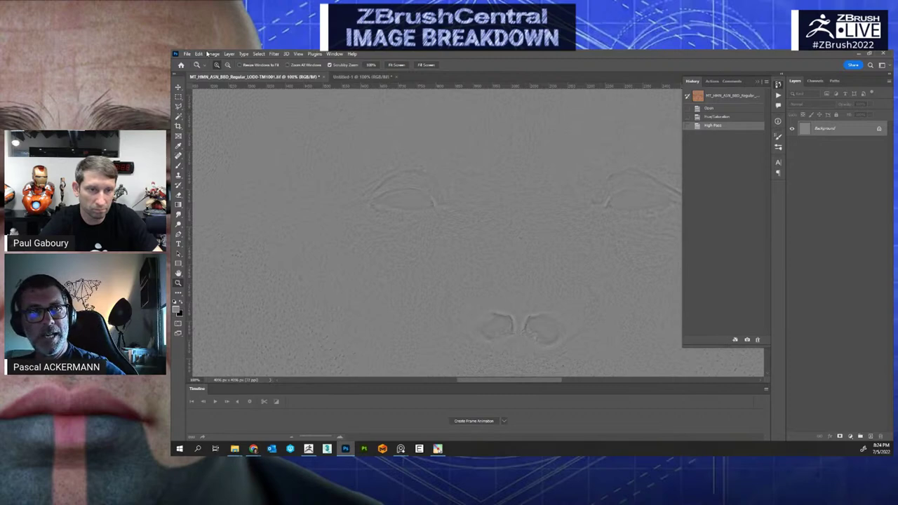
Flip the filtered texture's canvas vertically and view the whole image
left_click(379, 185, "alt")
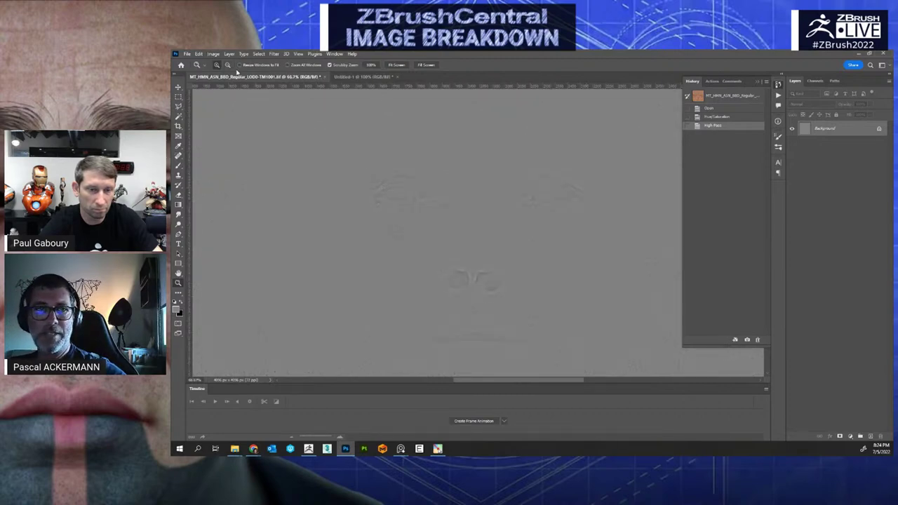
left_click(213, 54)
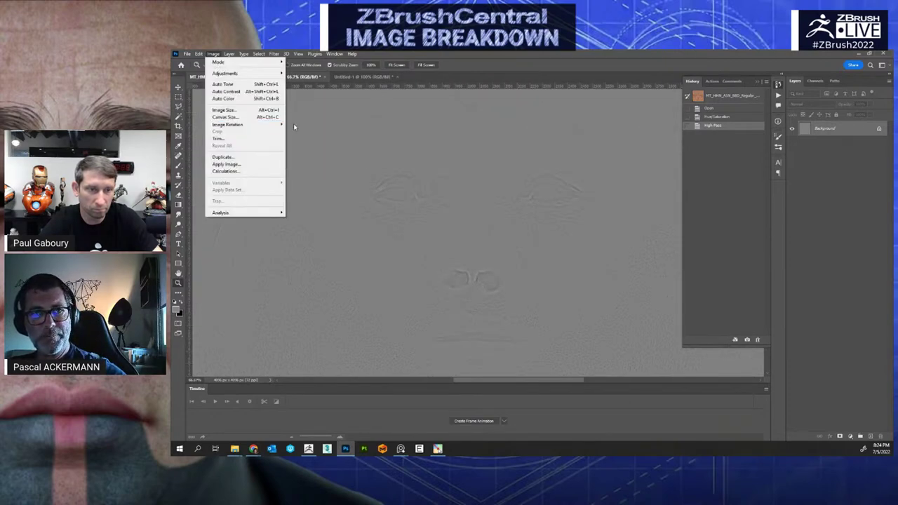
mouse_move(274, 127)
left_click(308, 164)
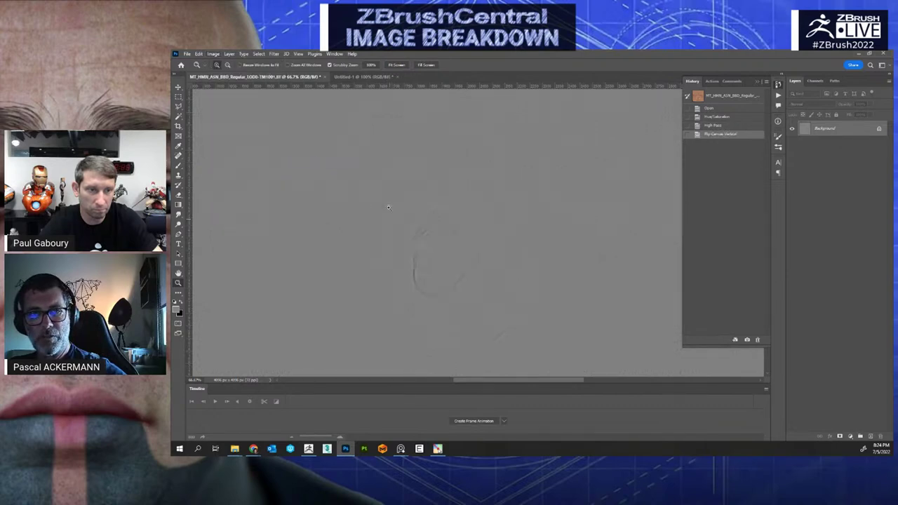
left_click(428, 235, "alt")
left_click(429, 234, "alt")
left_click(428, 234, "alt")
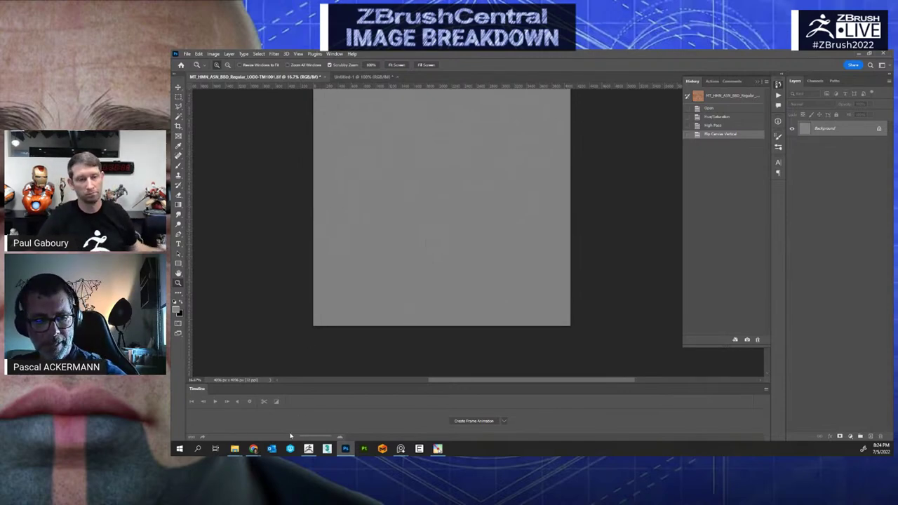
Switch to ZBrush and load the face displacement texture into the Body's Displacement Map slot
left_click(309, 448)
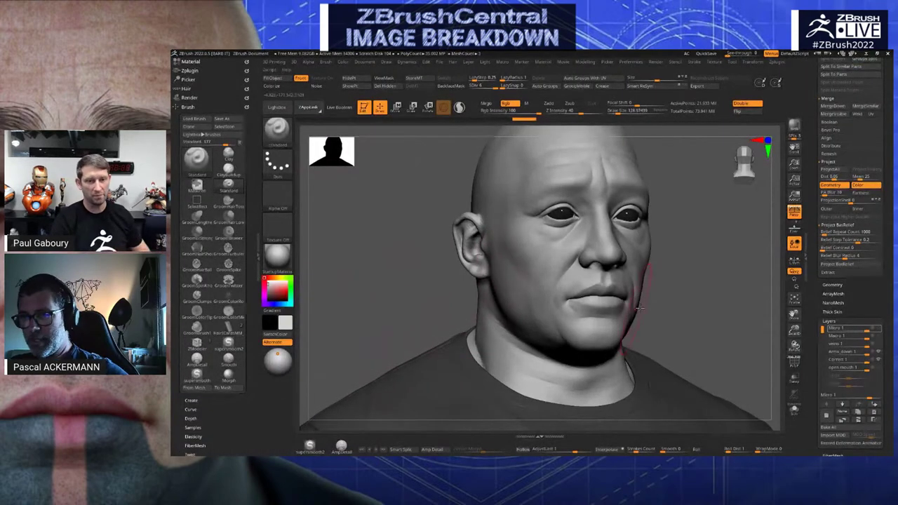
left_click_drag(701, 284, 709, 316)
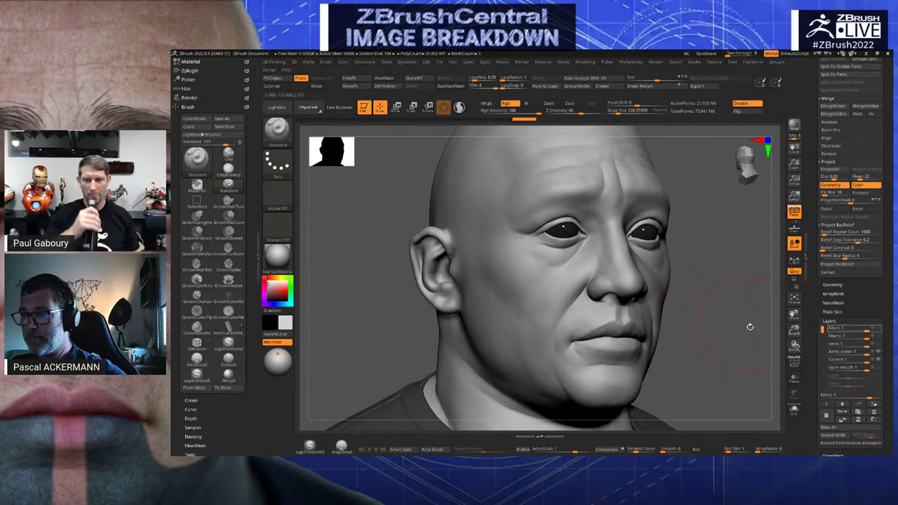
scroll(818, 330, "down", 5)
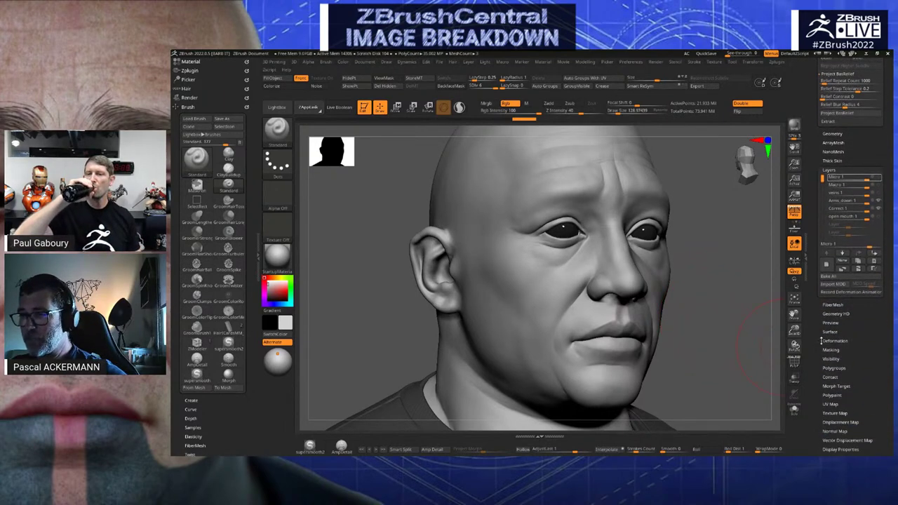
scroll(829, 398, "down", 3)
left_click(839, 400)
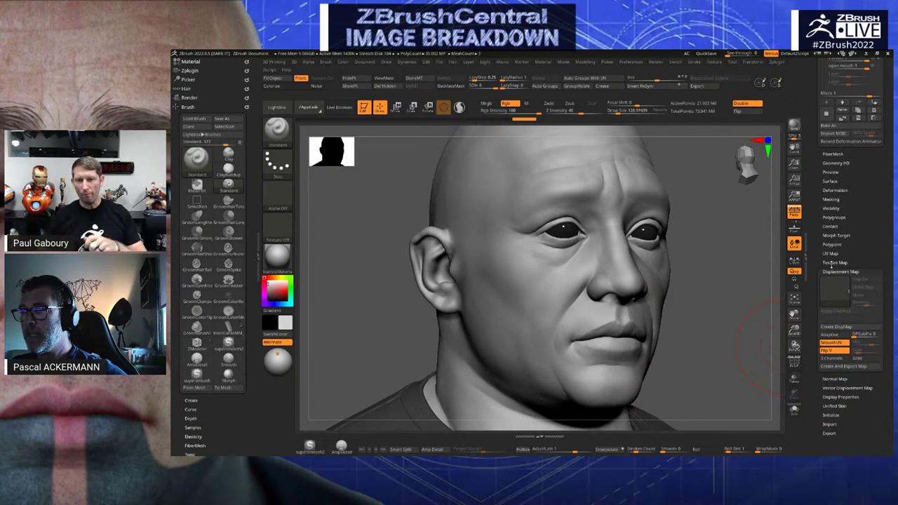
left_click(829, 282)
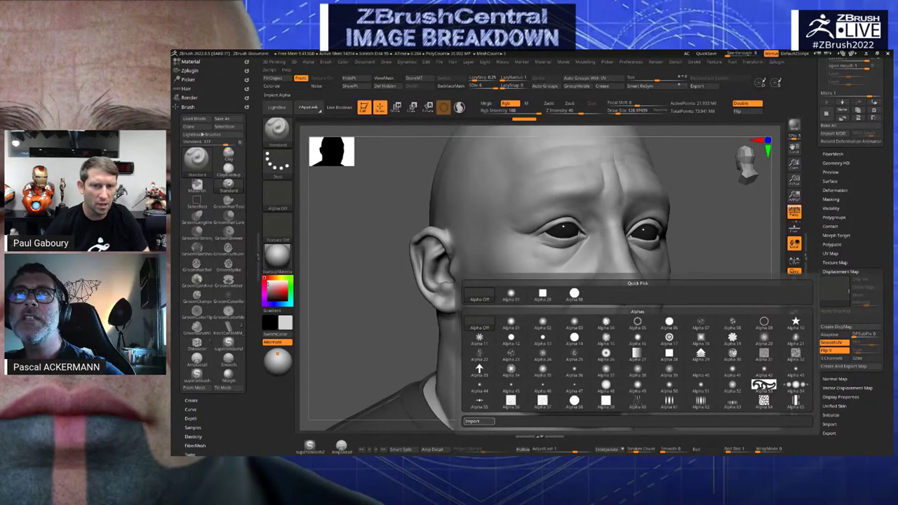
left_click(765, 344)
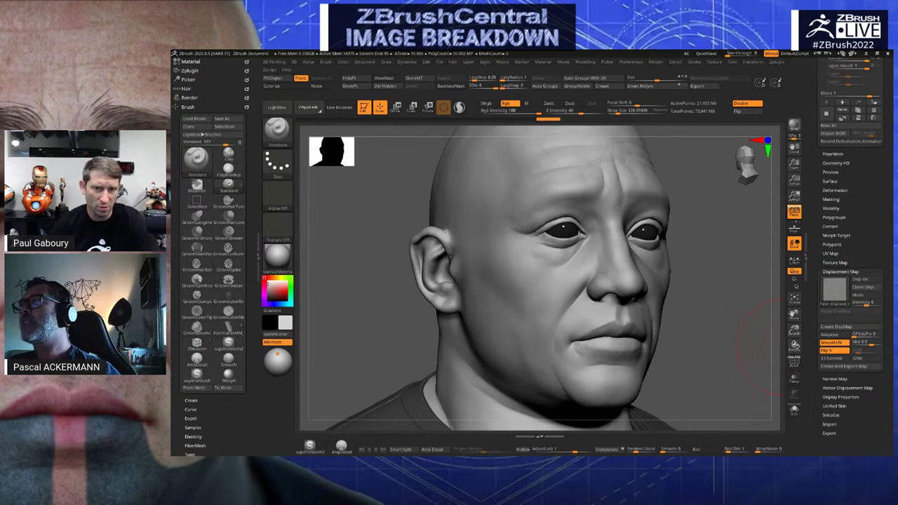
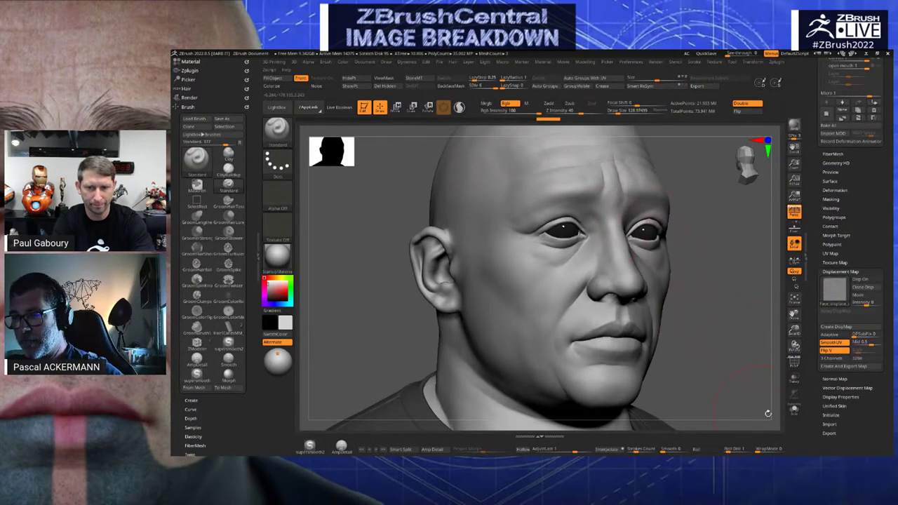
Isolate the Body with Solo mode and display its wireframe and polygroups on the upper body
left_click(793, 409)
left_click_drag(730, 365, 689, 222, "alt")
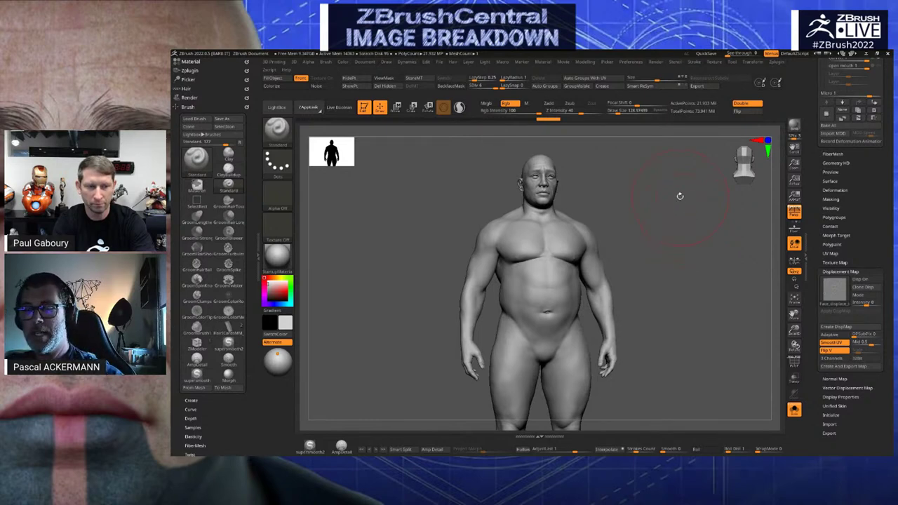
left_click_drag(664, 217, 645, 255)
key("shift+f")
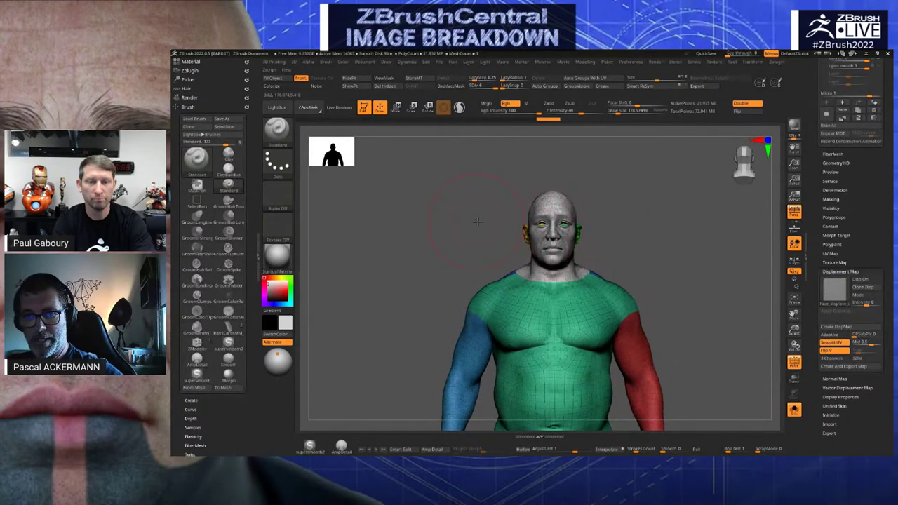
left_click_drag(477, 222, 449, 184)
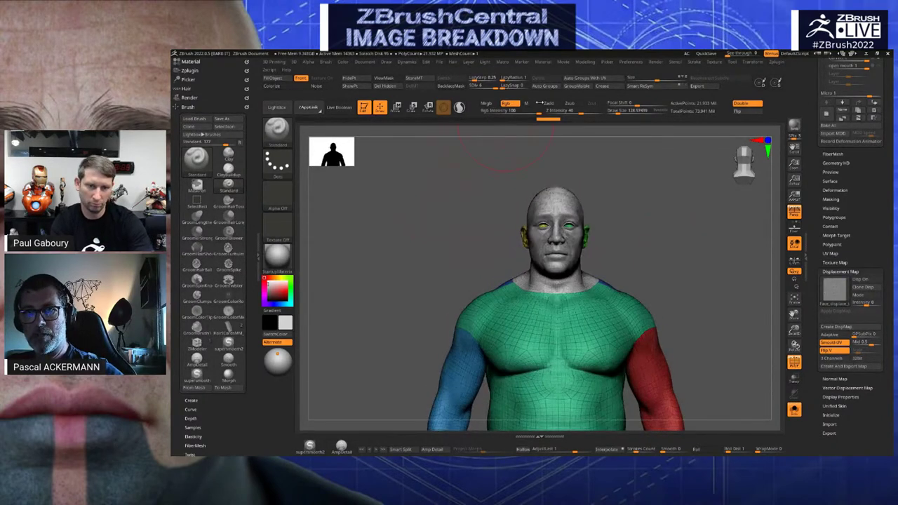
Lower the Body to subdivision level 1
key("shift+d")
key("shift+d")
key("shift+d")
key("shift+d")
key("shift+d")
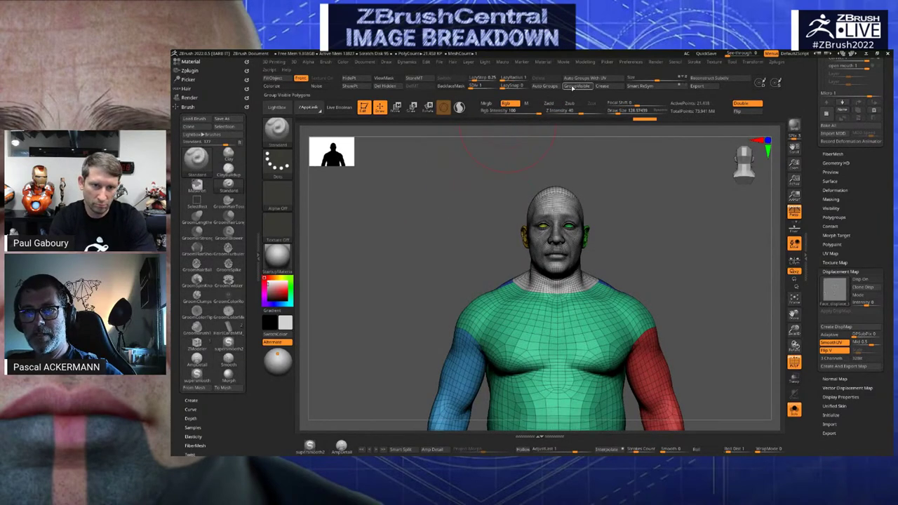
Merge the Body into a single polygroup and regroup it with Auto Groups With UV
left_click(572, 85)
left_click_drag(453, 249, 485, 176)
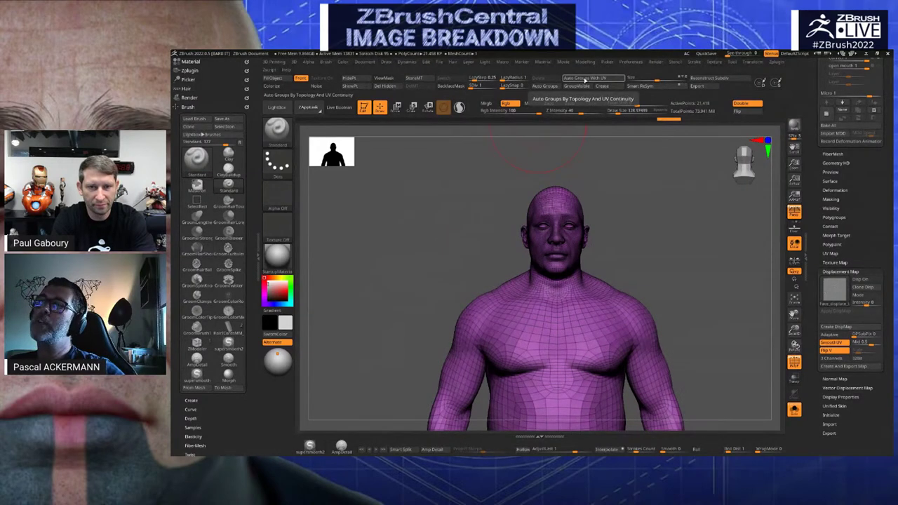
left_click(586, 80)
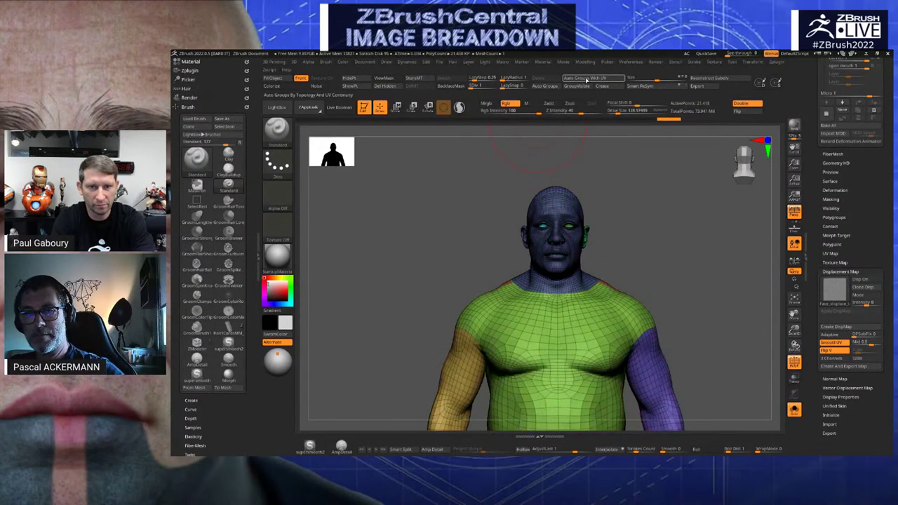
Isolate the head with its ears, eyes and mouth using the UV polygroups, and bring the full body back into view
mouse_move(428, 209)
left_mouse_down()
mouse_move(449, 214)
mouse_move(436, 219)
mouse_move(437, 255)
left_mouse_up()
left_click(502, 243, "ctrl+shift")
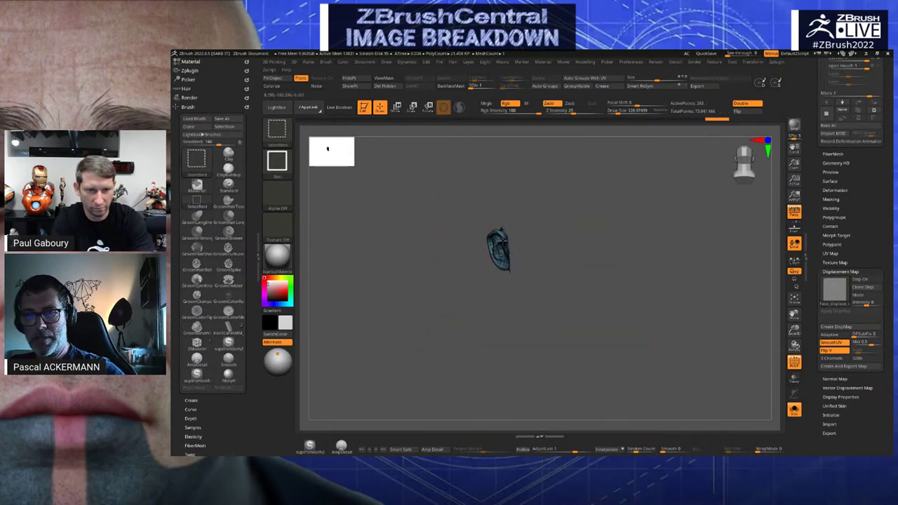
left_click(525, 242, "ctrl+shift")
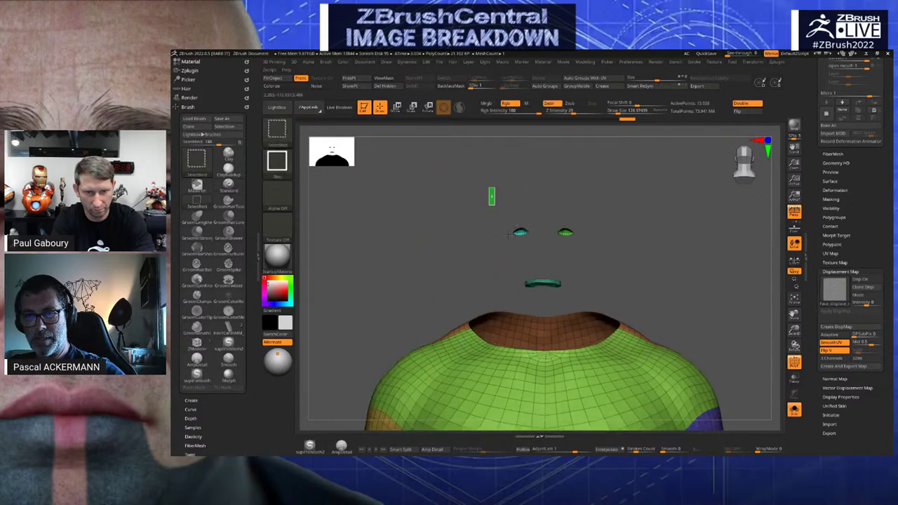
left_click_drag(491, 190, 594, 302, "ctrl+alt+shift")
left_click_drag(410, 245, 428, 247)
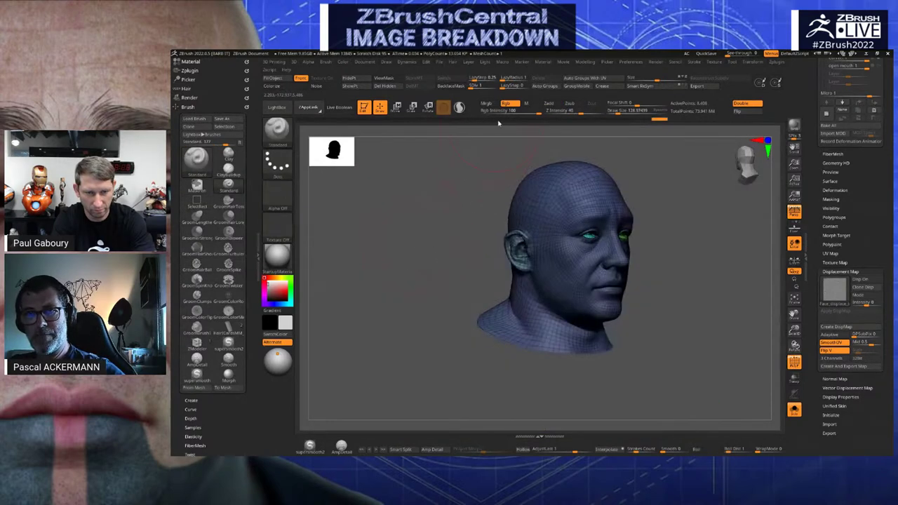
left_click_drag(420, 170, 393, 170, "shift")
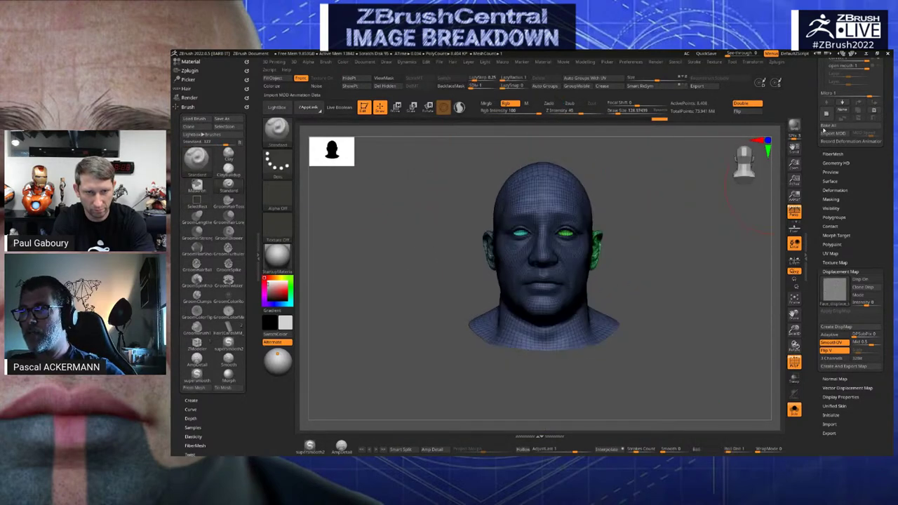
left_click_drag(853, 78, 853, 228)
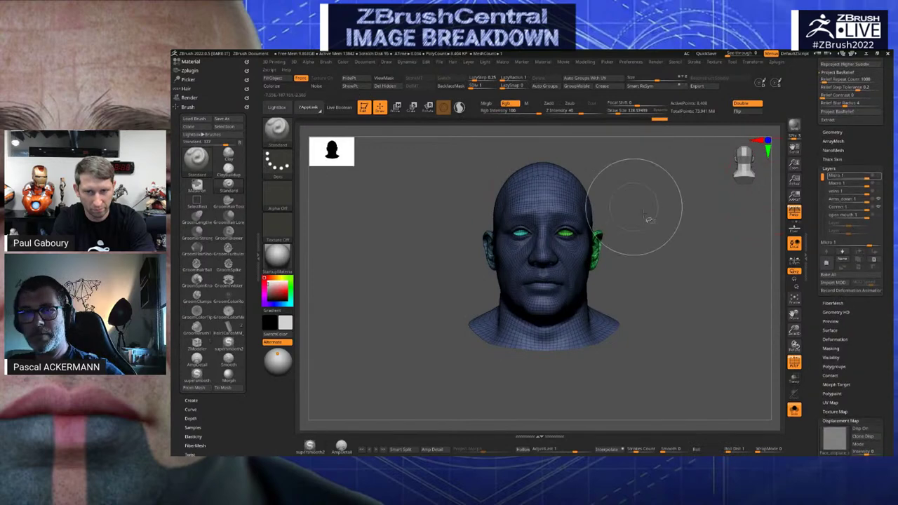
left_click(688, 250, "ctrl+shift")
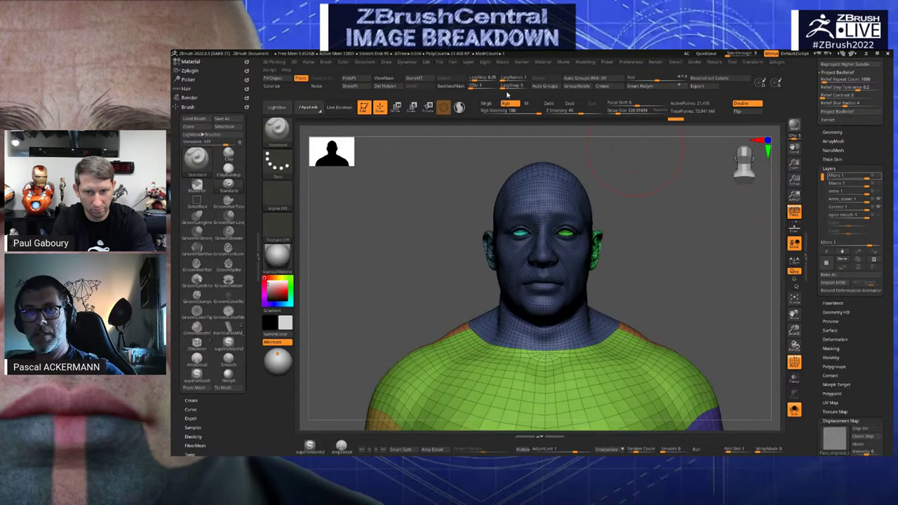
Raise the Body to subdivision level 6, hide its wireframe and add a new sculpting layer
left_click_drag(483, 85, 498, 86)
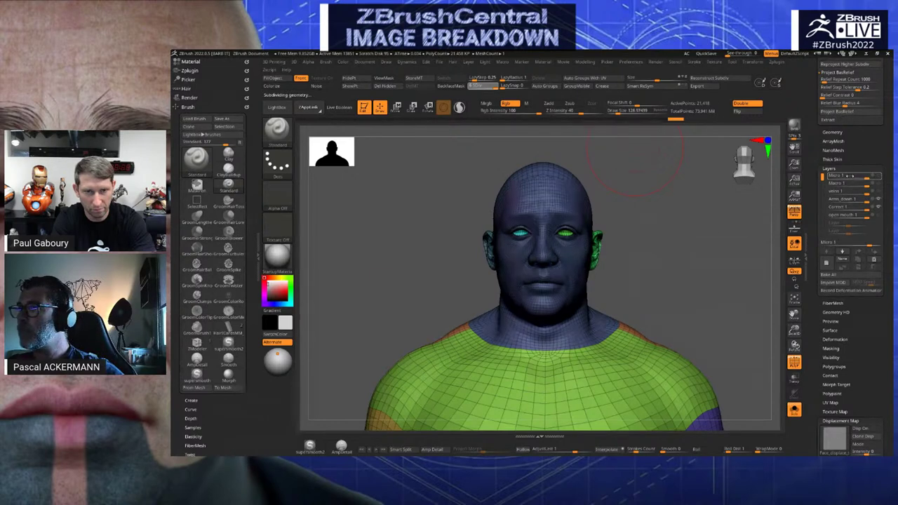
left_click(826, 263)
mouse_move(684, 257)
left_mouse_down()
mouse_move(715, 257)
mouse_move(624, 235)
left_mouse_up()
key("shift+f")
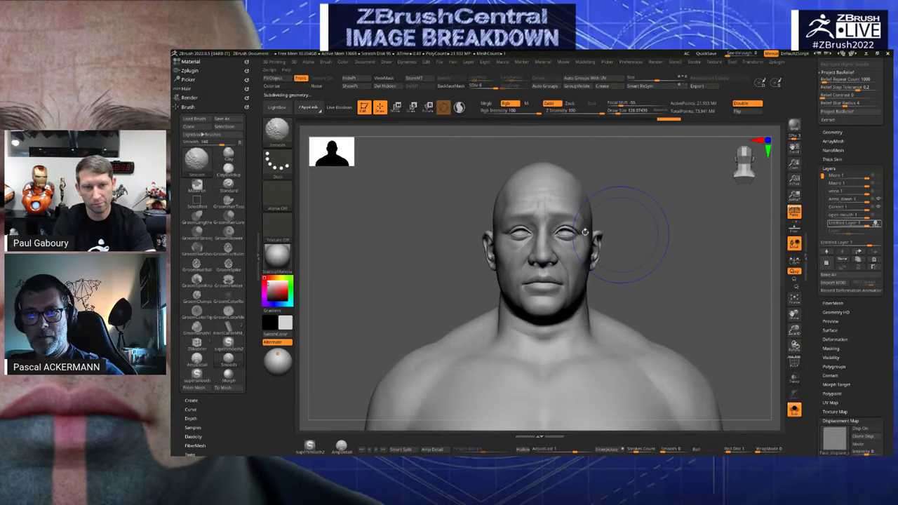
key("shift+f")
Isolate the head and neck with the ears and eyes at subdivision level 1, hiding the rest of the Body
left_click(558, 219, "ctrl+shift")
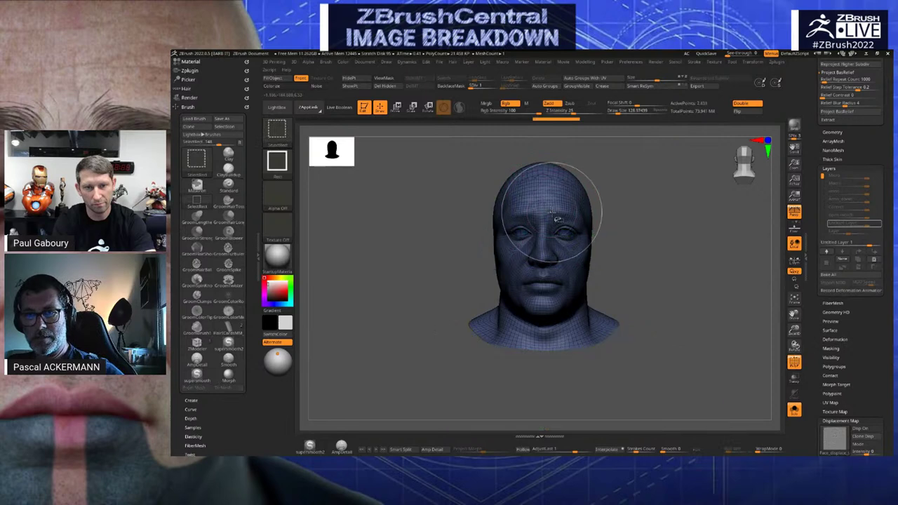
left_click(558, 219, "ctrl+shift")
left_click_drag(435, 192, 626, 294, "ctrl+shift")
left_click_drag(453, 215, 461, 241, "ctrl+shift")
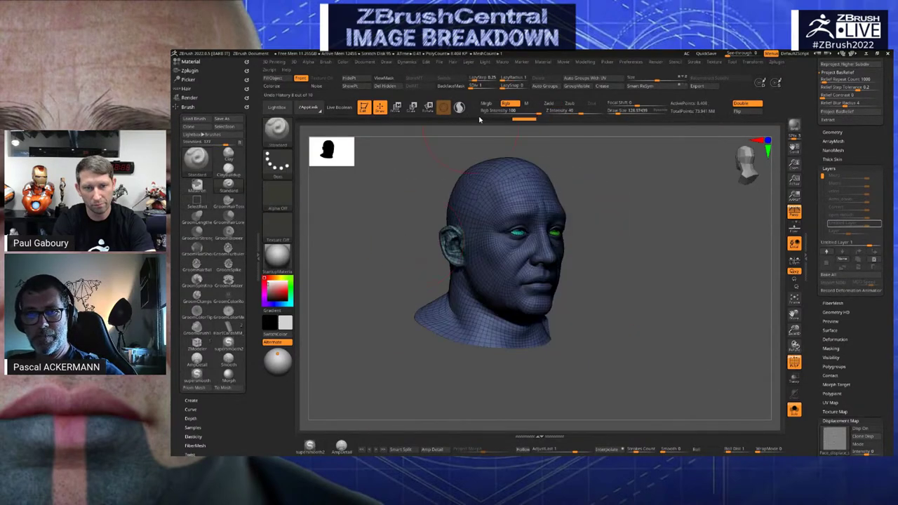
Return the isolated head to subdivision level 6, hide its wireframe and frame it closely
key("ctrl+d")
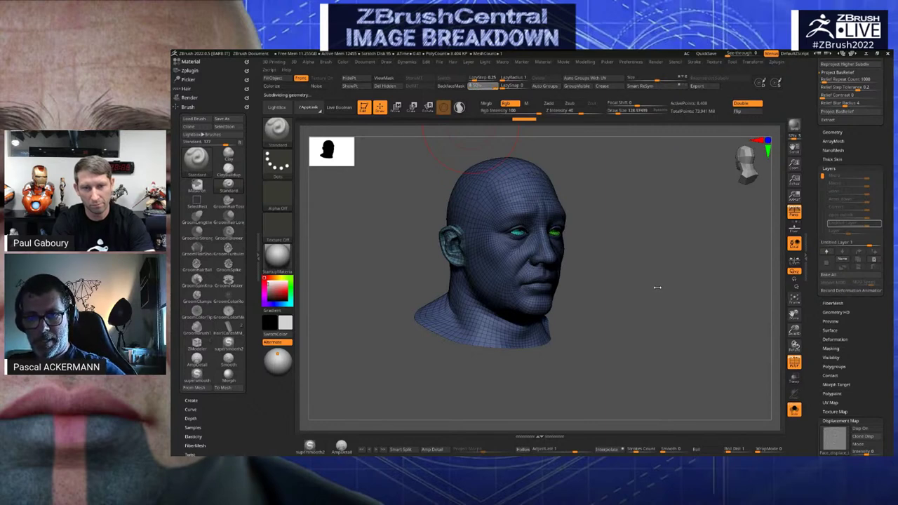
key("shift+f")
key("f")
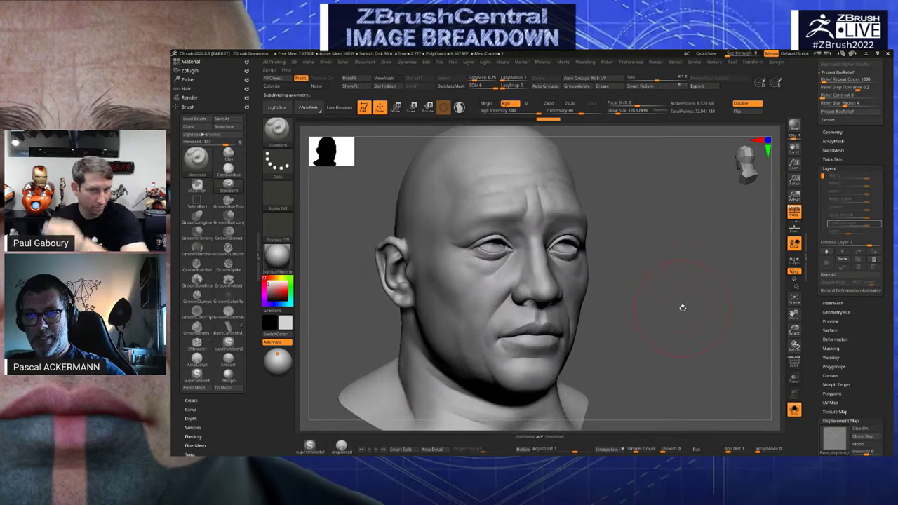
left_click_drag(683, 308, 732, 300, "alt")
Turn on the head's displacement map and show the grey texture in its texture map
left_click_drag(852, 441, 853, 355)
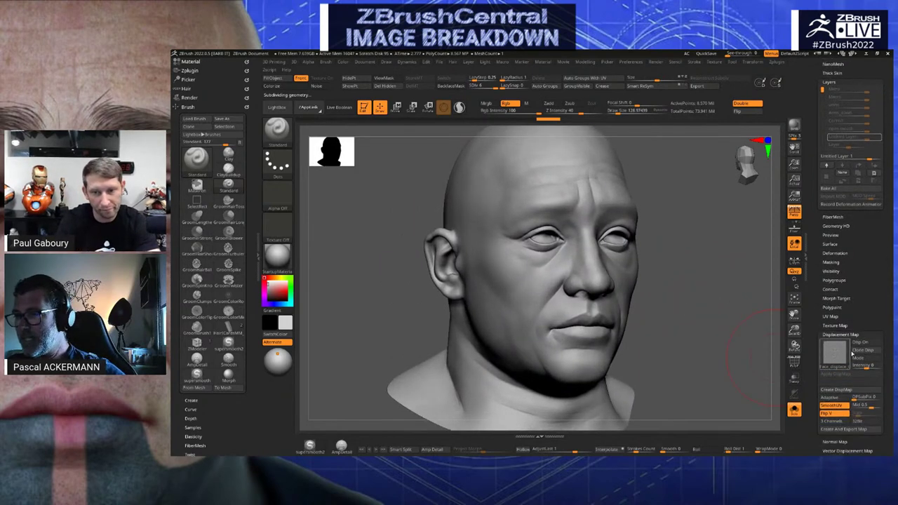
left_click(853, 344)
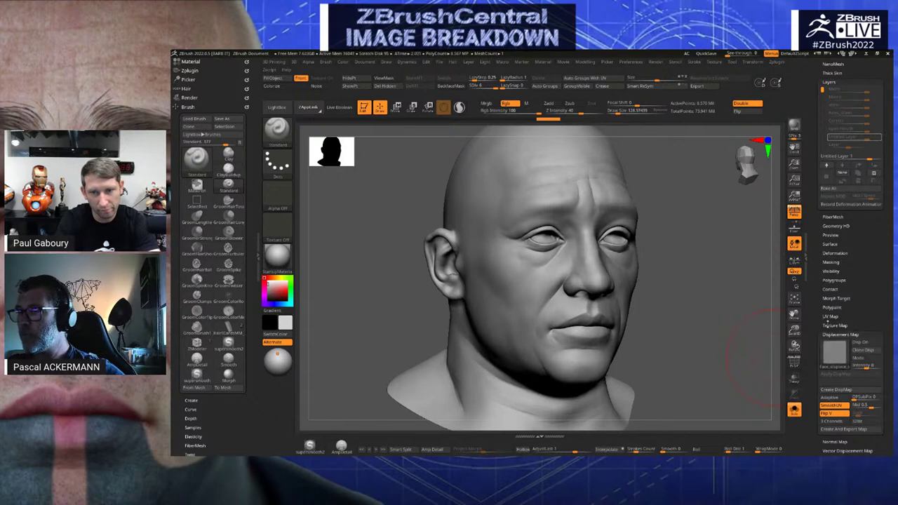
left_click(828, 325)
left_click(834, 342)
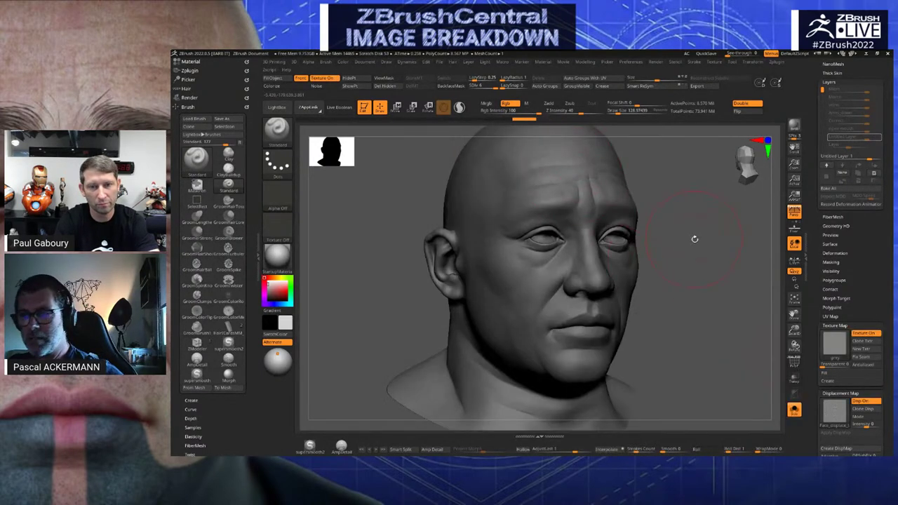
mouse_move(695, 238)
left_mouse_down()
mouse_move(726, 316)
mouse_move(748, 320)
mouse_move(748, 337)
left_mouse_up()
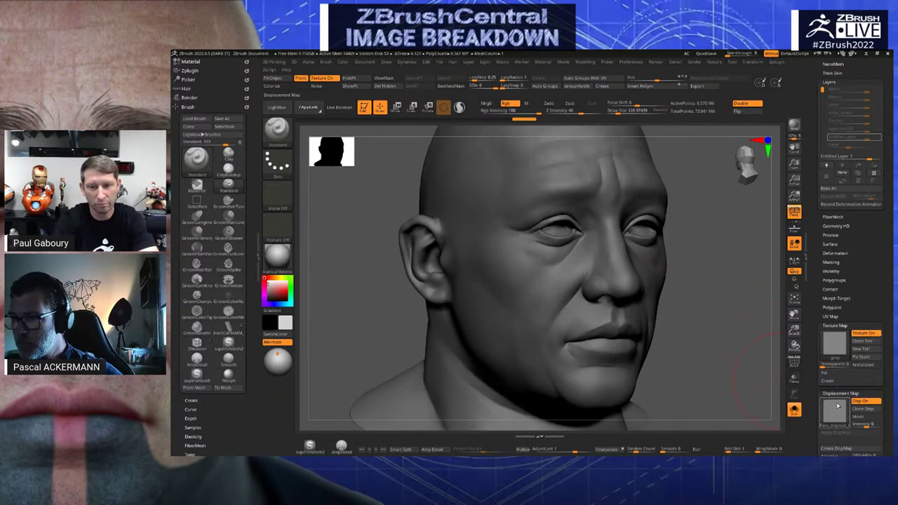
Try a displacement intensity of about 0.18 on the head and inspect the skin detail on the cheek, mouth and neck
left_click_drag(815, 403, 815, 383)
left_click(869, 406)
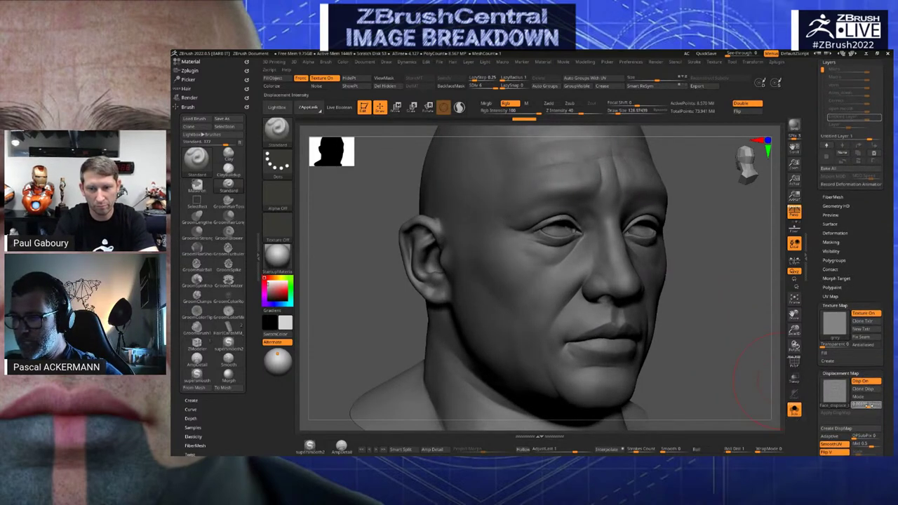
left_click_drag(871, 406, 872, 406)
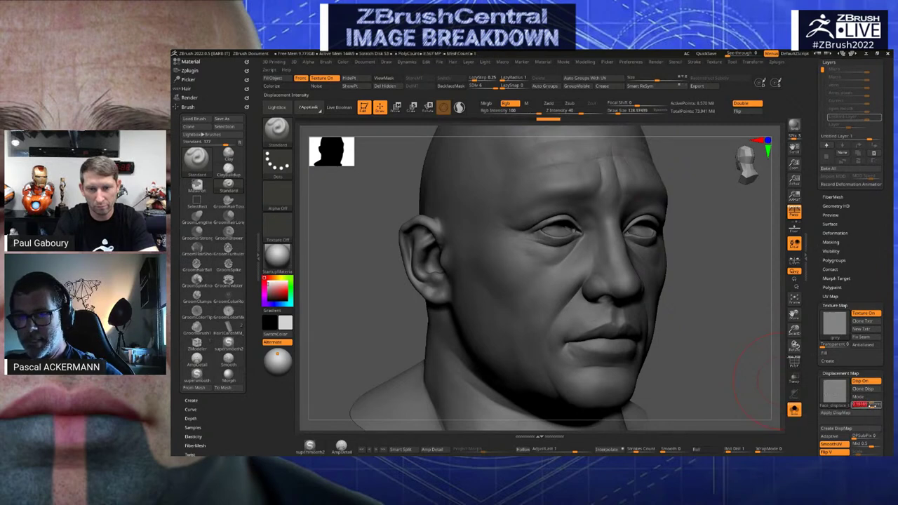
mouse_move(726, 347)
left_mouse_down()
mouse_move(723, 401)
mouse_move(760, 342)
mouse_move(739, 341)
mouse_move(749, 347)
mouse_move(722, 313)
mouse_move(752, 291)
left_mouse_up()
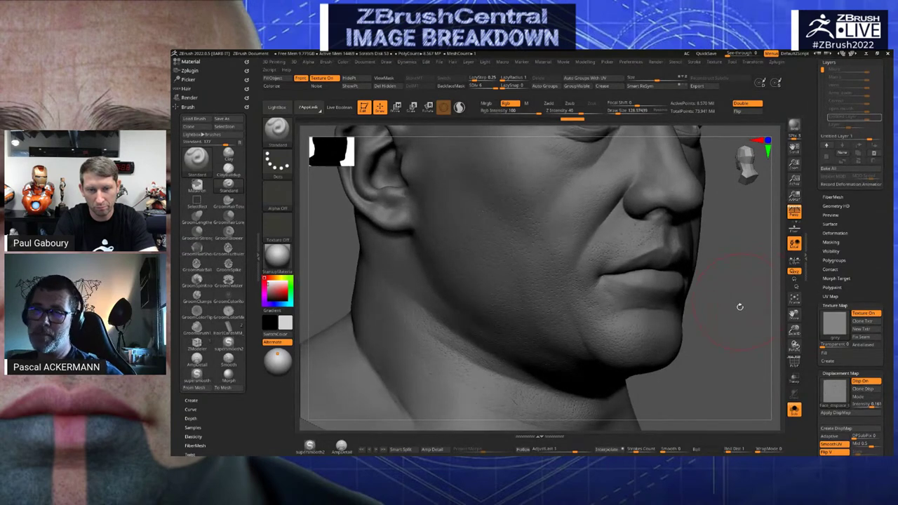
left_click_drag(742, 316, 739, 317)
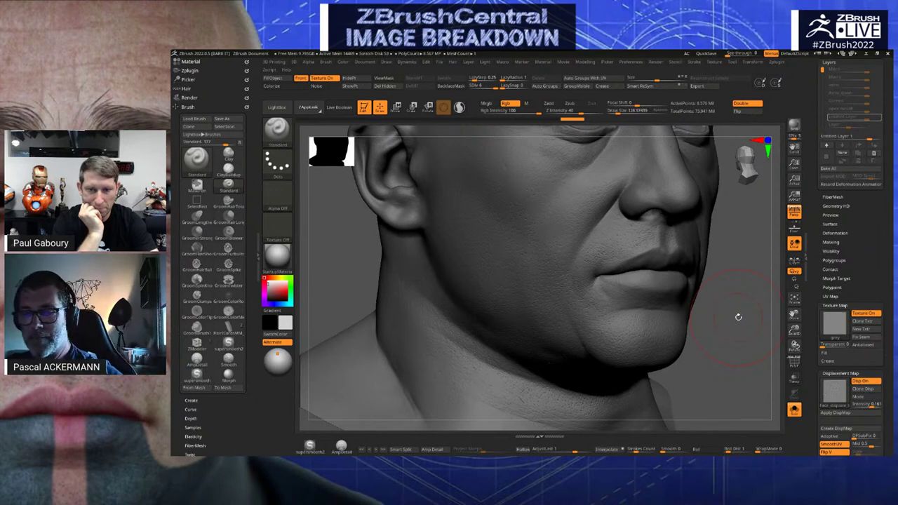
left_click_drag(735, 324, 752, 285, "alt")
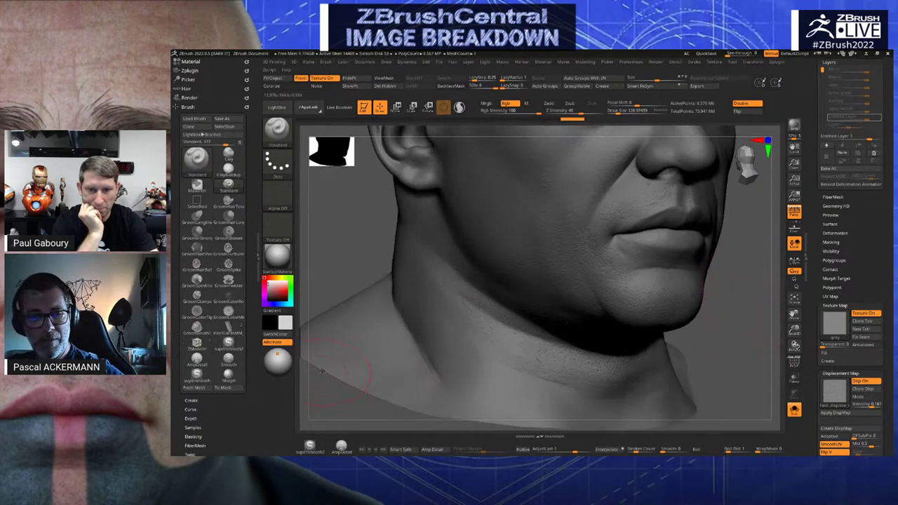
left_click_drag(348, 242, 710, 368)
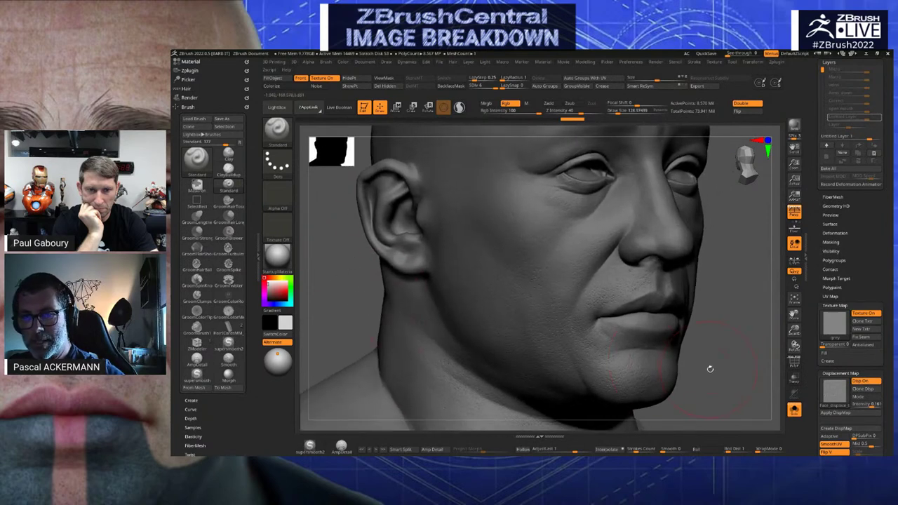
Set the displacement intensity to 0.25 and apply the displacement map to the head's geometry
left_click(870, 405)
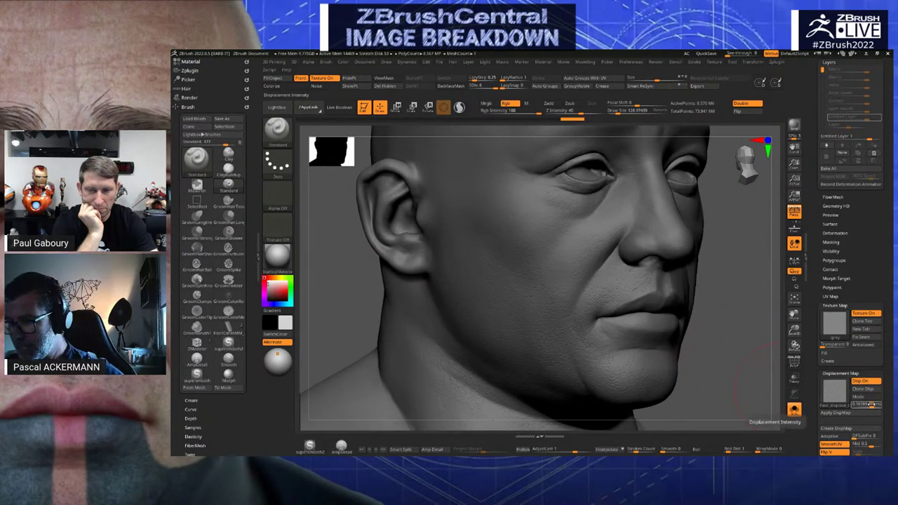
type("0.")
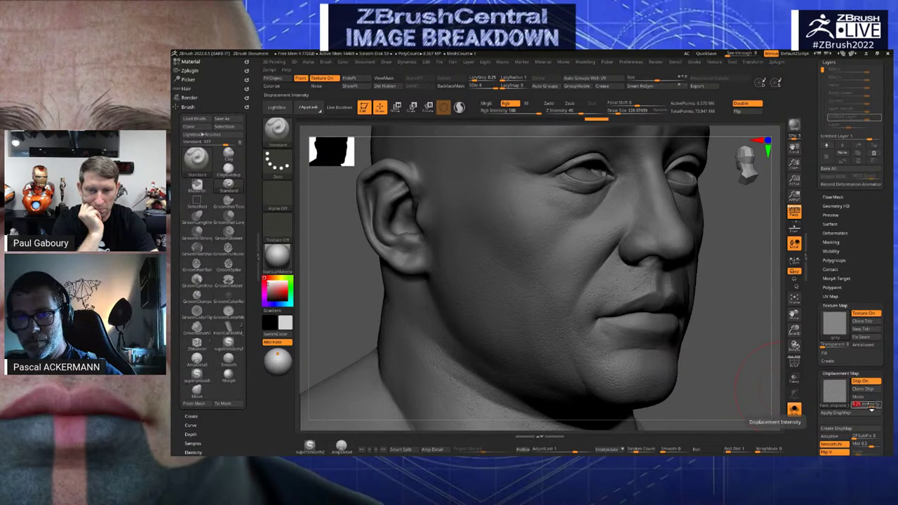
type("25")
left_click_drag(754, 371, 517, 330)
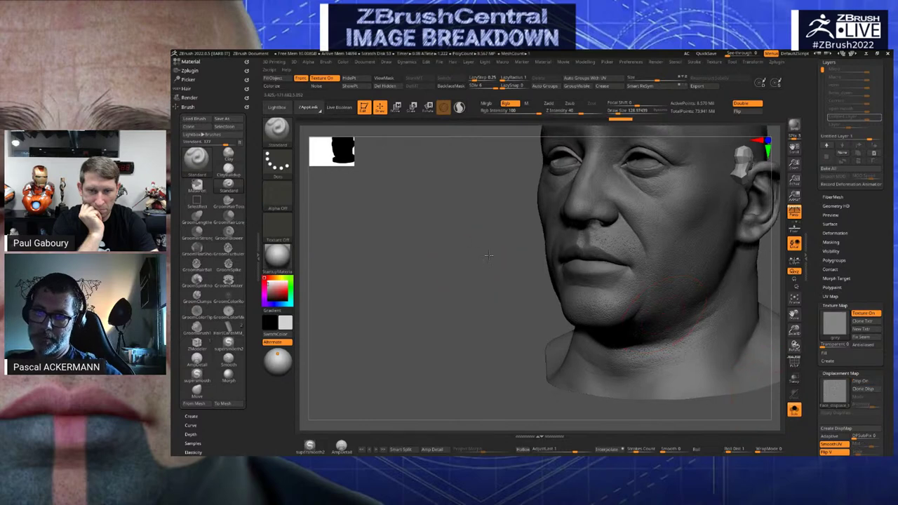
left_click_drag(623, 336, 691, 302)
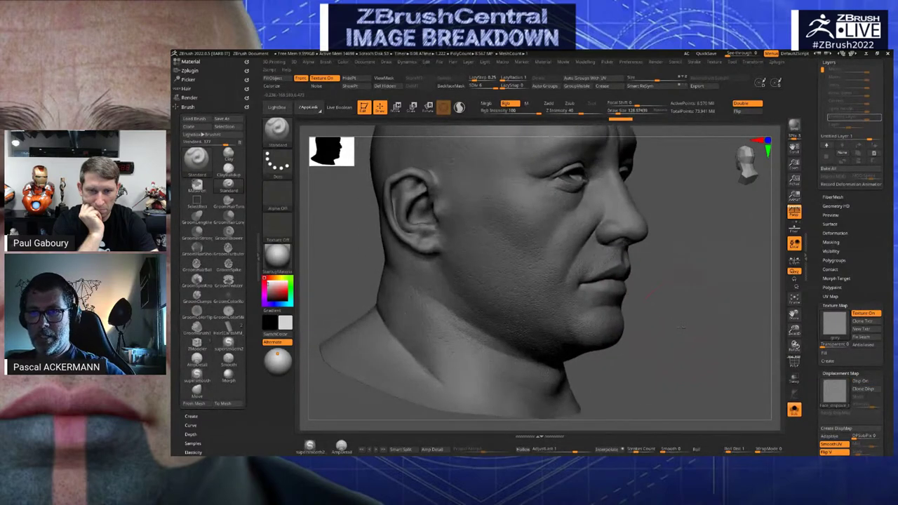
Turn off the grey texture and inspect the sculpted pores on the cheek, jaw and neck up close
left_click(863, 313)
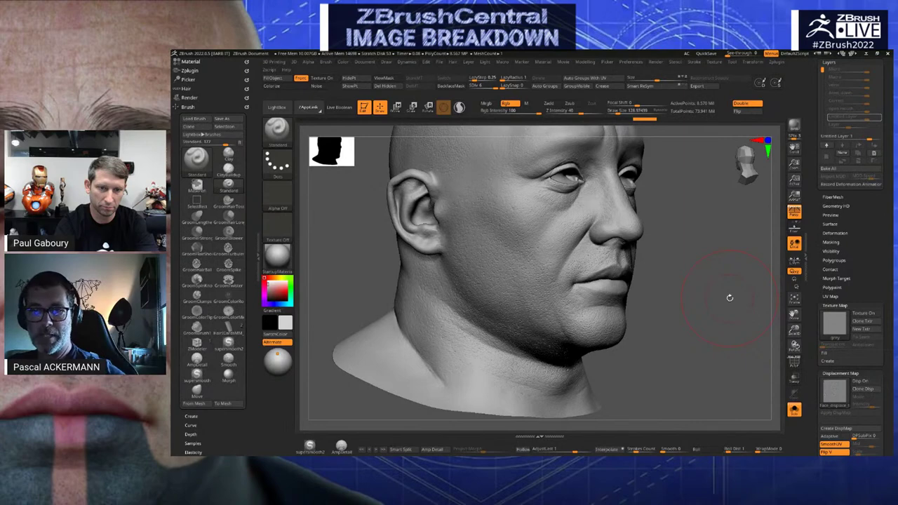
left_click_drag(708, 307, 781, 225, "alt")
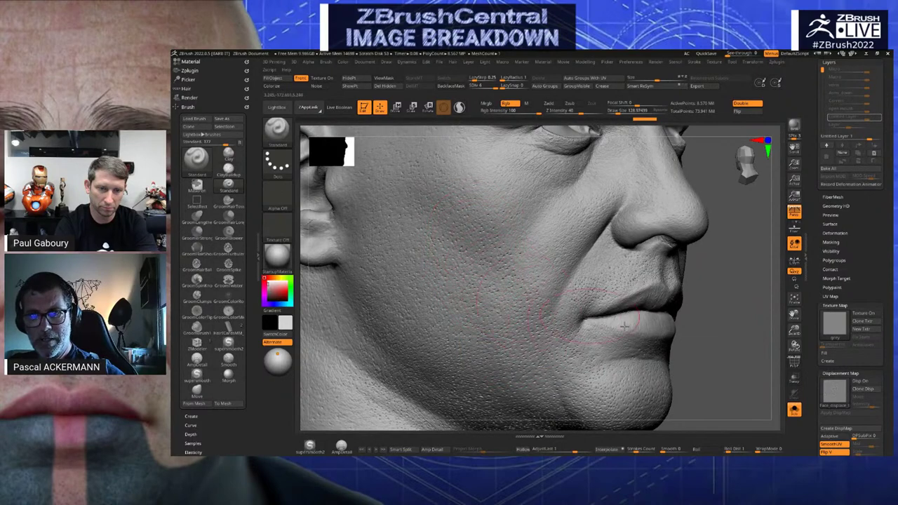
left_click_drag(736, 347, 716, 336)
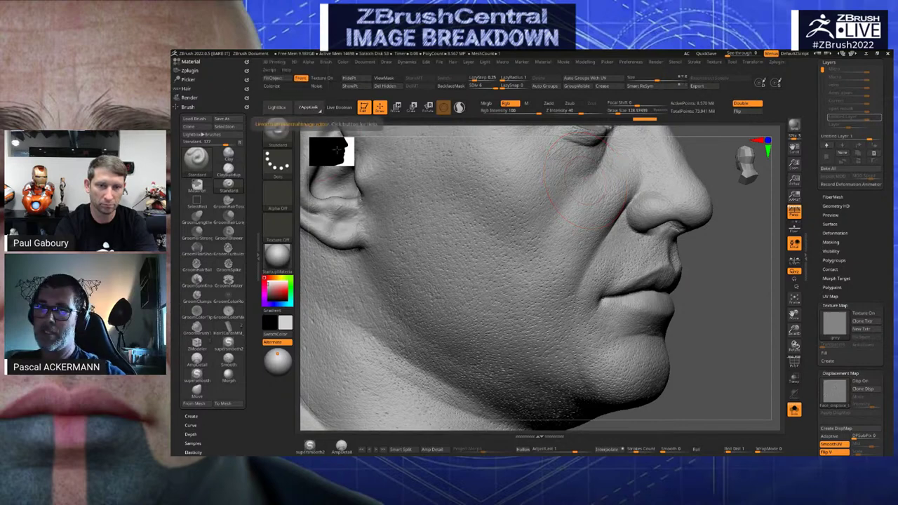
mouse_move(710, 296)
left_mouse_down()
mouse_move(700, 300)
mouse_move(736, 333)
mouse_move(374, 315)
mouse_move(371, 305)
mouse_move(657, 344)
mouse_move(688, 325)
left_mouse_up()
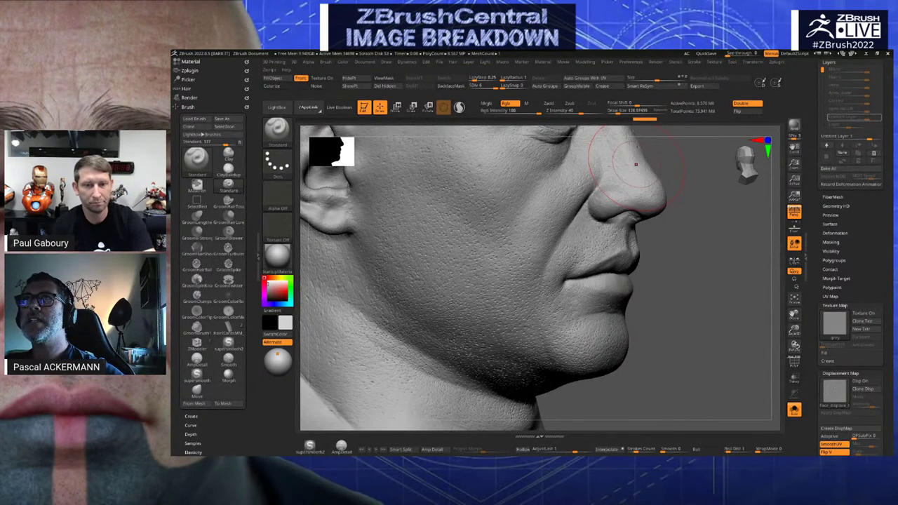
Choose SmoothValleys as the smoothing brush and set the draw size to about 73
left_click(277, 132)
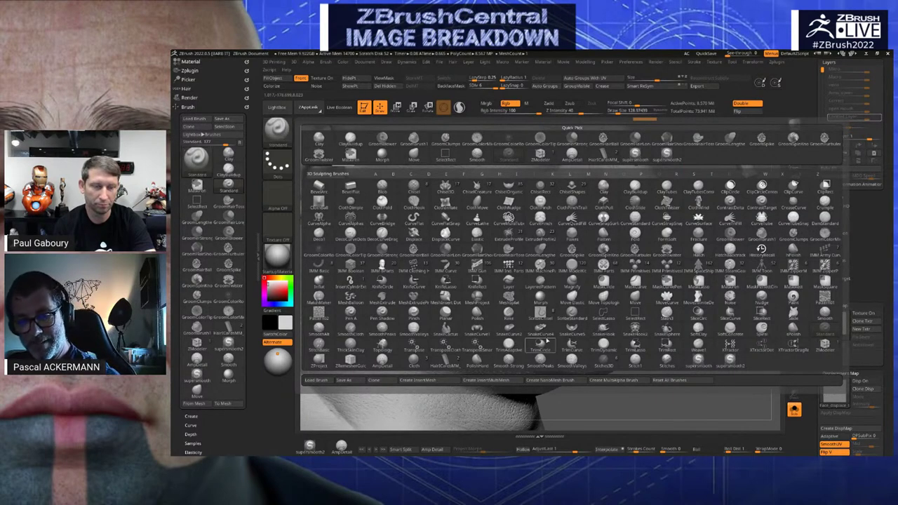
left_click(571, 362)
left_click(550, 377)
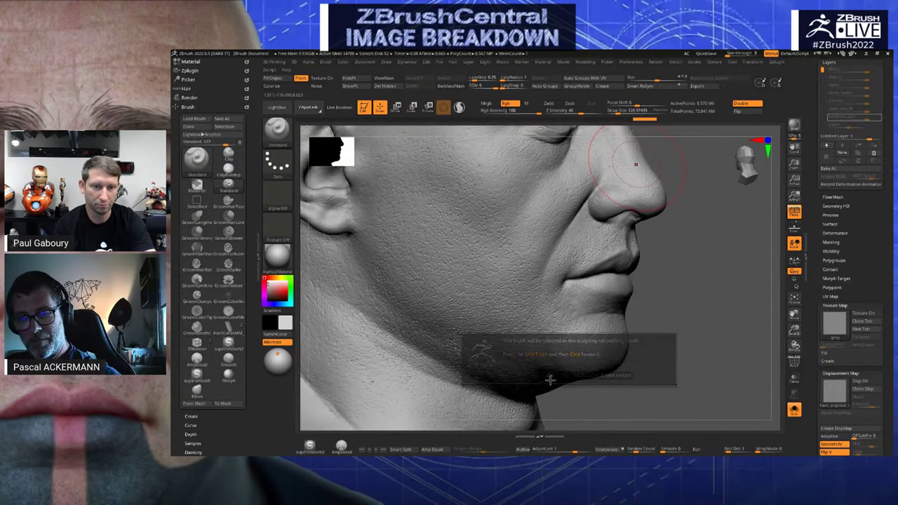
left_click_drag(663, 373, 682, 378, "alt")
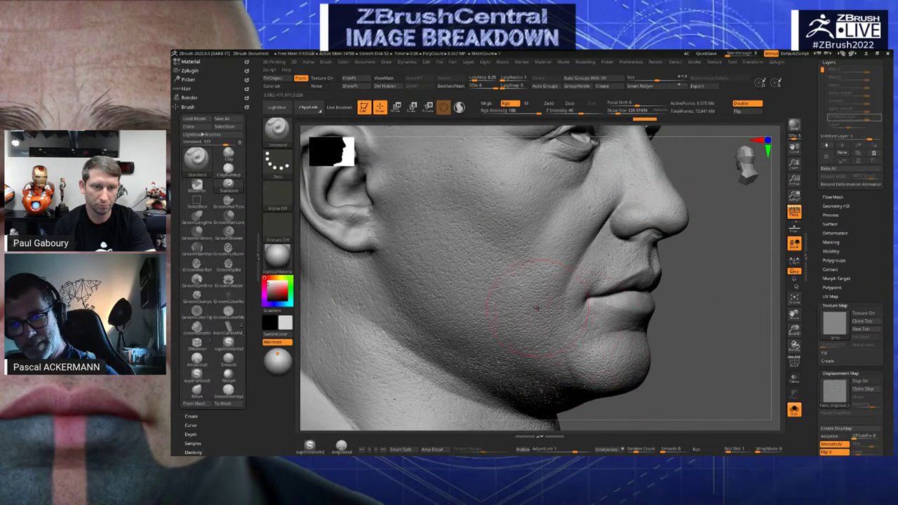
key("s")
left_click_drag(540, 307, 533, 308)
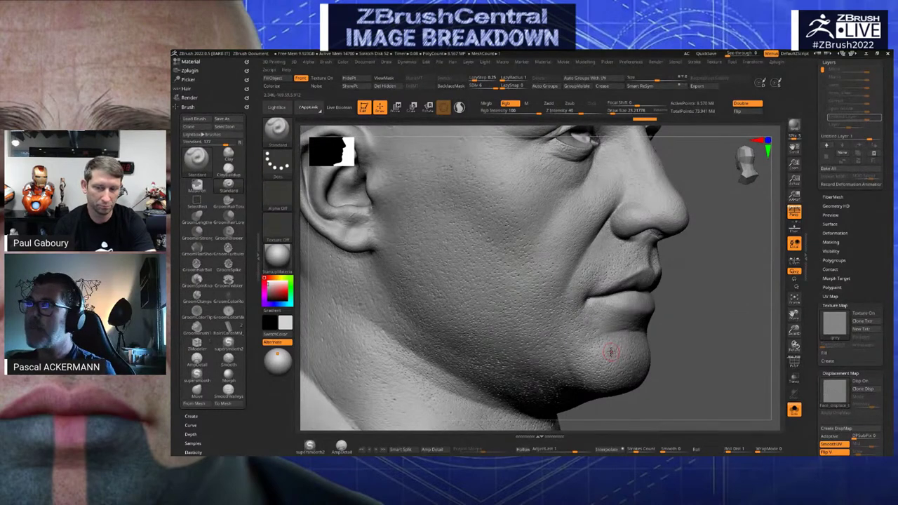
left_click_drag(677, 373, 736, 392, "alt")
key("s")
left_click_drag(529, 289, 535, 288)
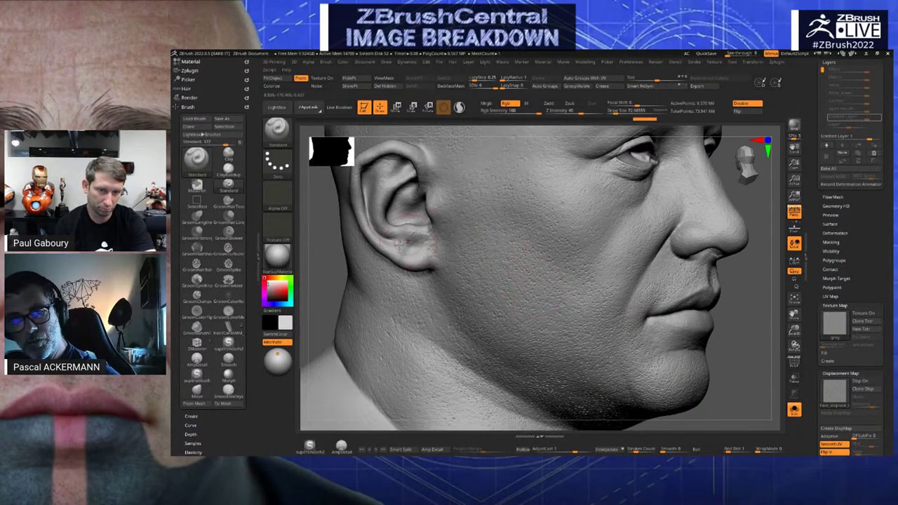
Soften the pores on the cheek, jaw and area below the ear with SmoothValleys at Z Intensity 21
left_click_drag(324, 260, 333, 261, "alt")
key("shift")
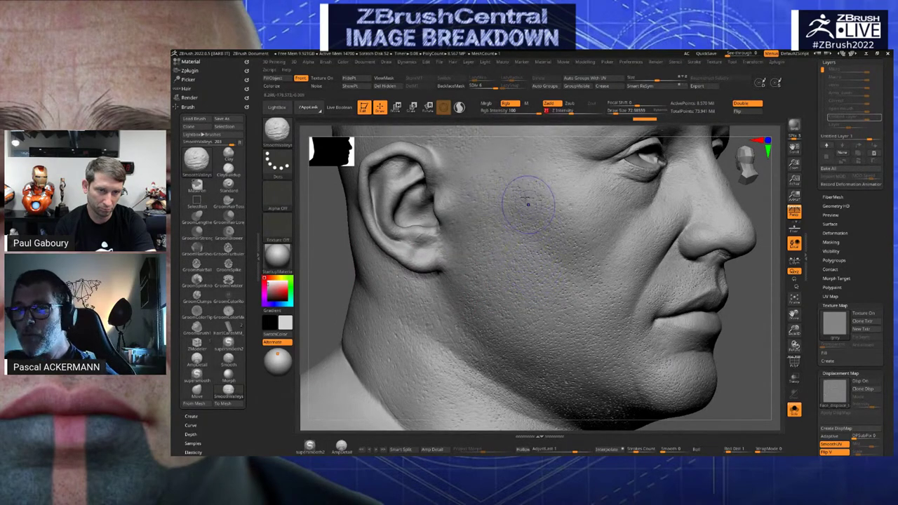
mouse_move(543, 222)
left_mouse_down("shift")
mouse_move(558, 264)
mouse_move(543, 212)
mouse_move(562, 218)
mouse_move(532, 213)
left_mouse_up("shift")
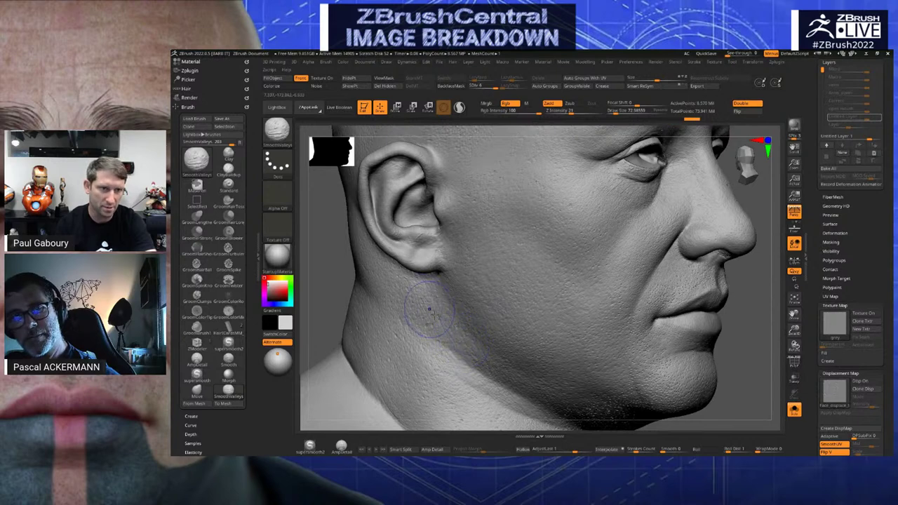
left_click_drag(429, 309, 457, 324, "shift")
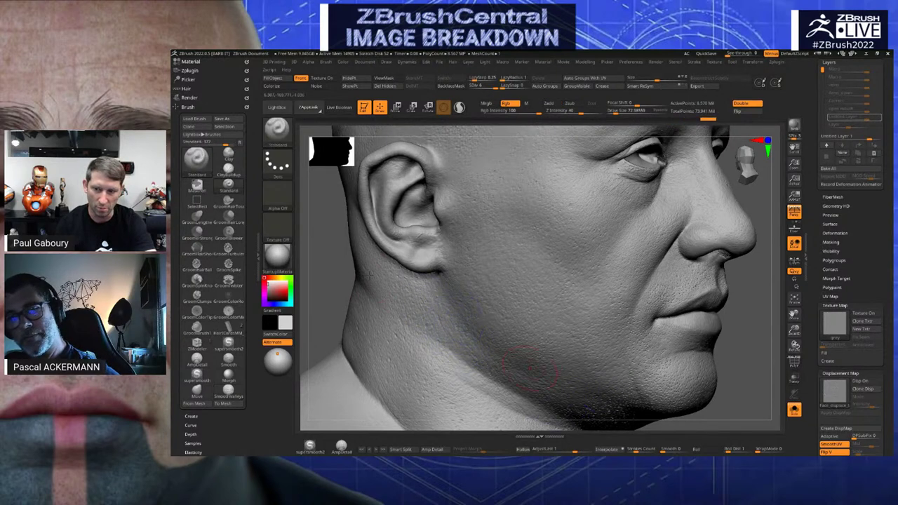
left_click_drag(334, 271, 329, 241, "alt")
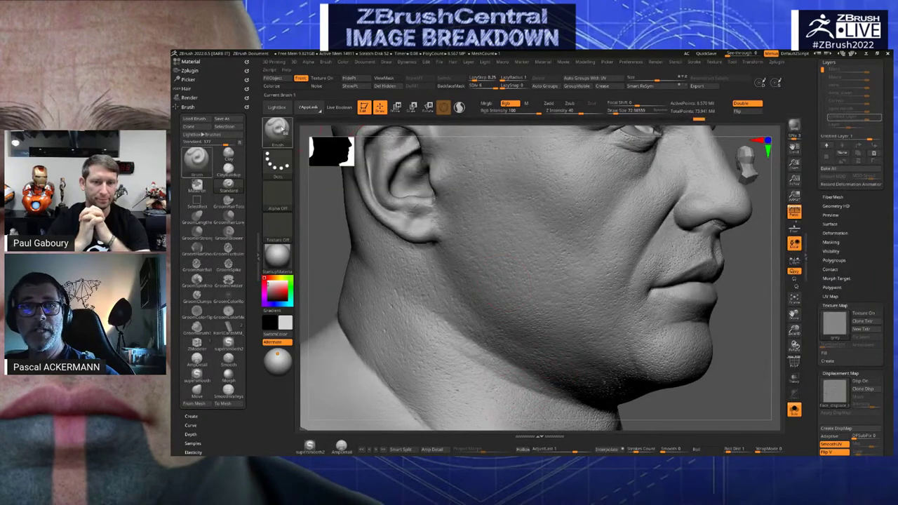
left_click(283, 130)
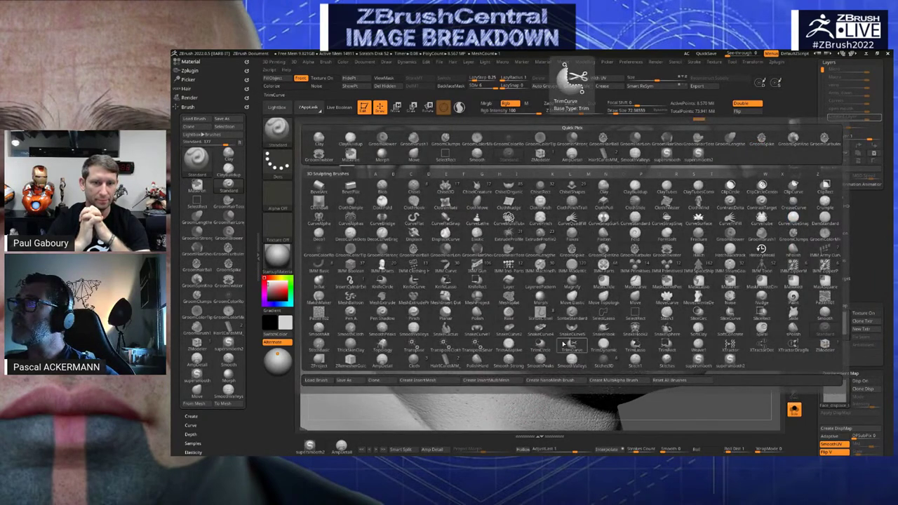
left_click(486, 329)
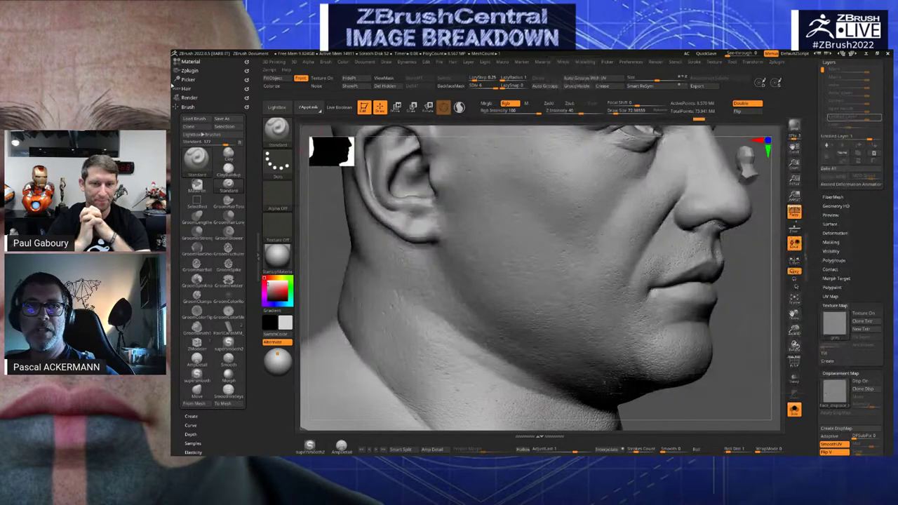
Browse the Smooth folder in the LightBox brush library and close the library
left_click(276, 107)
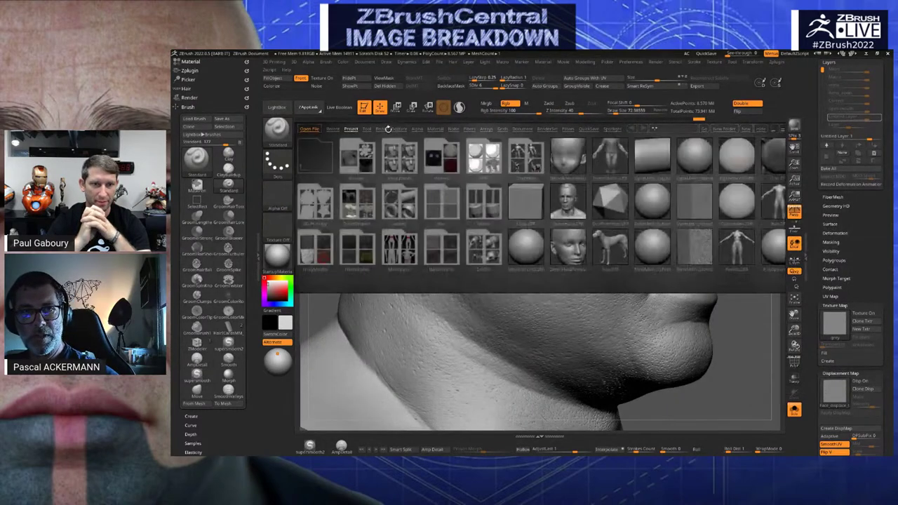
left_click(381, 130)
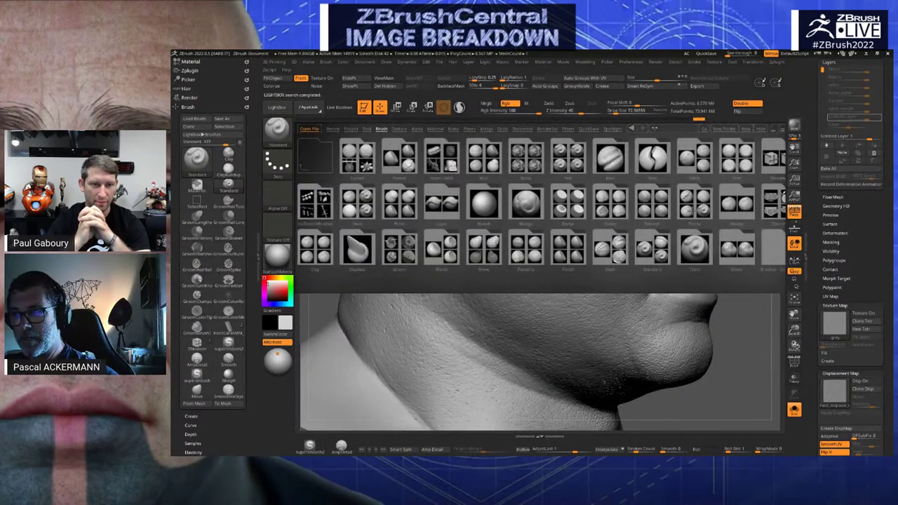
left_click_drag(693, 210, 605, 202)
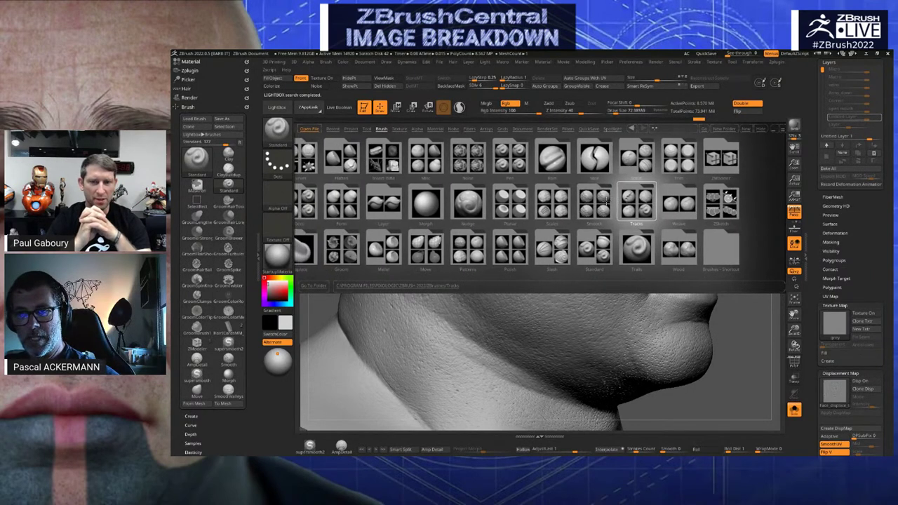
double_click(603, 205)
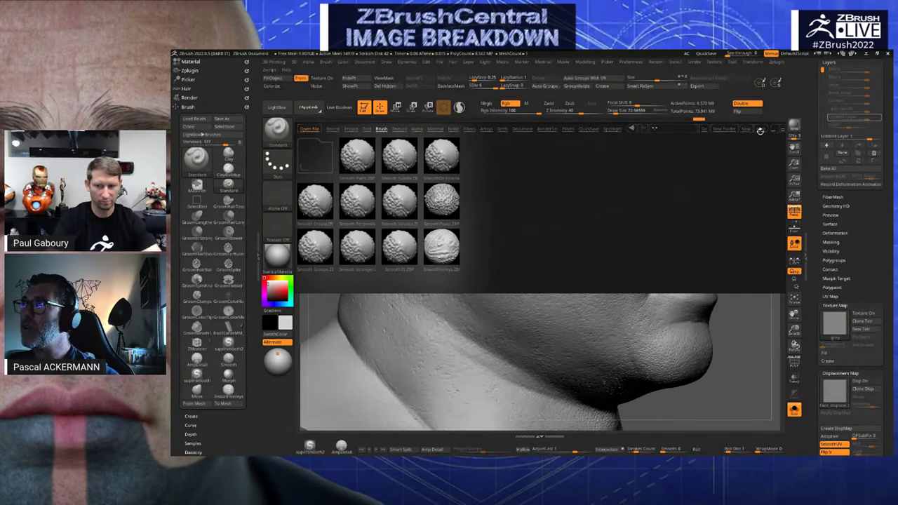
key("comma")
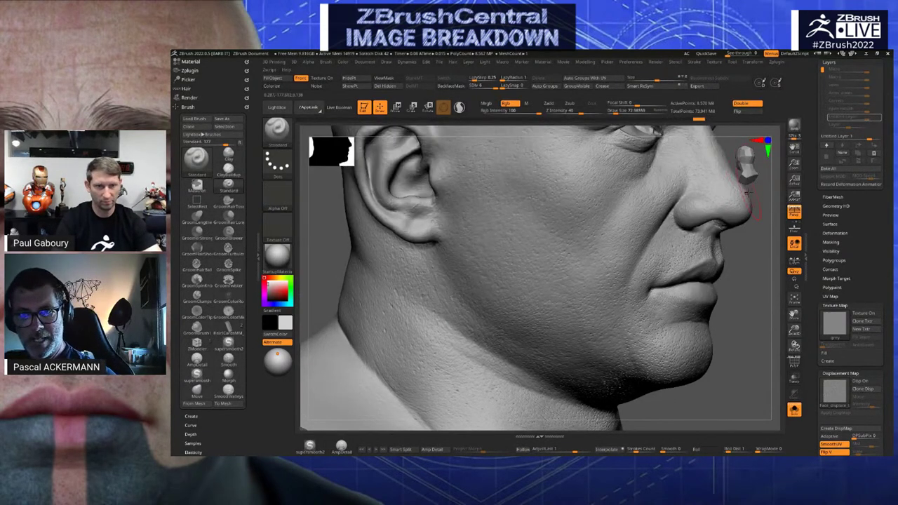
Soften the pores on the middle of the cheek further with SmoothValleys at Z Intensity 21
key("shift")
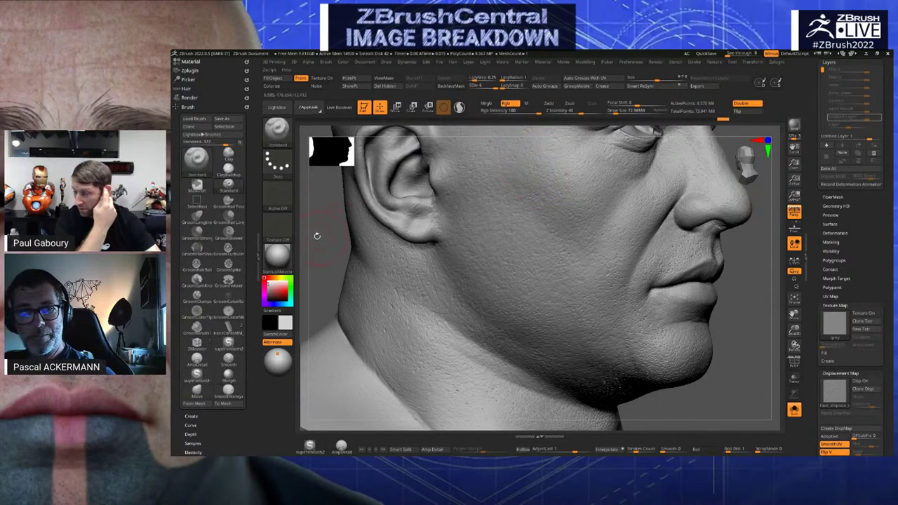
left_click_drag(316, 236, 331, 263, "alt")
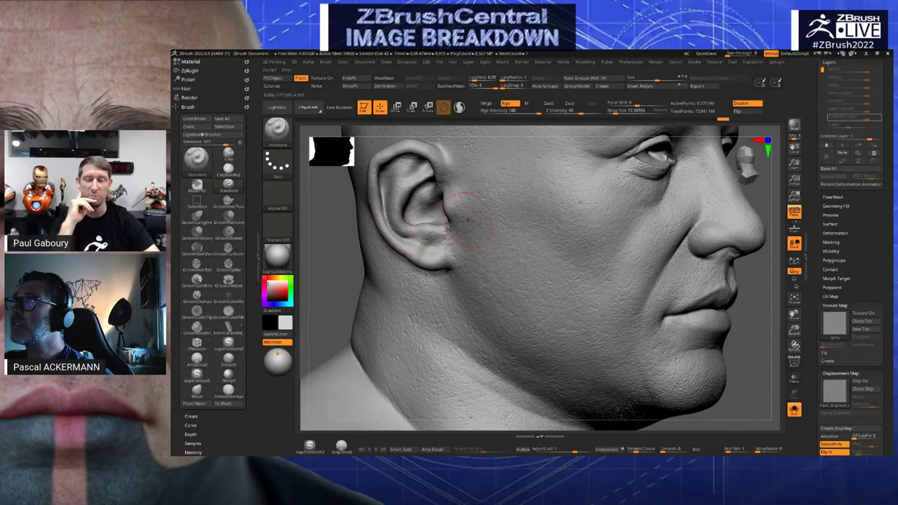
key("shift")
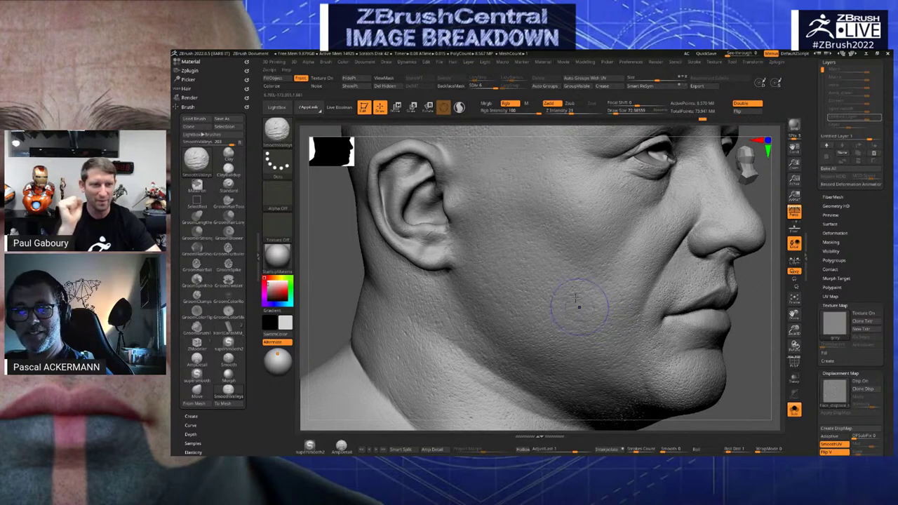
mouse_move(577, 304)
left_mouse_down("shift")
mouse_move(539, 243)
mouse_move(544, 261)
left_mouse_up("shift")
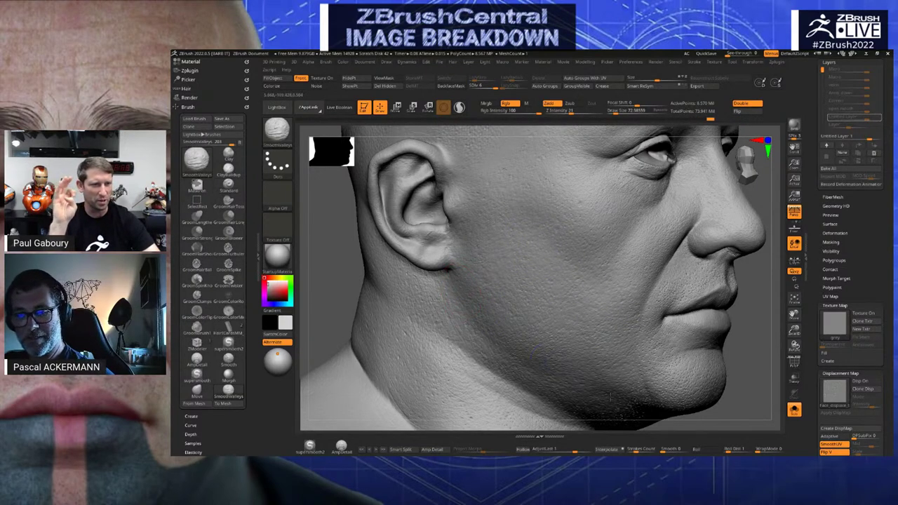
key("shift")
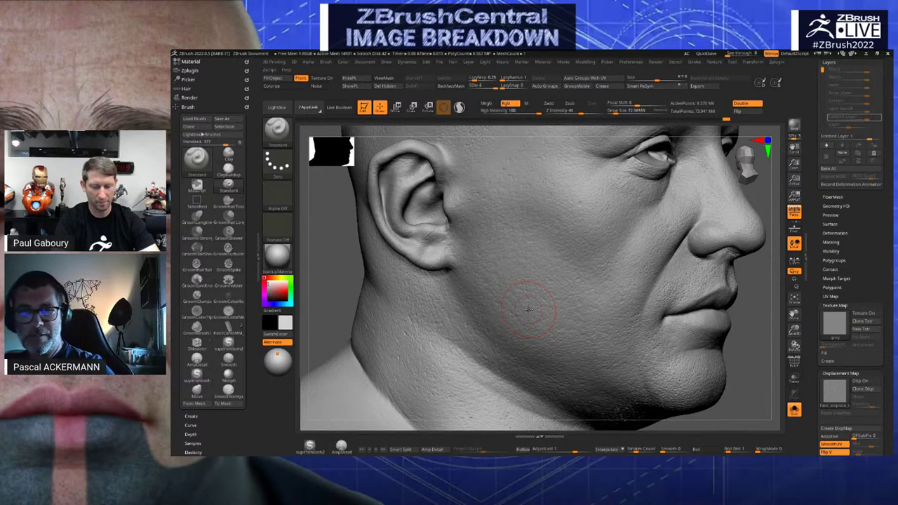
Load the Smooth Strong brush and switch the smoothing brush to the standard Smooth
left_click(276, 127)
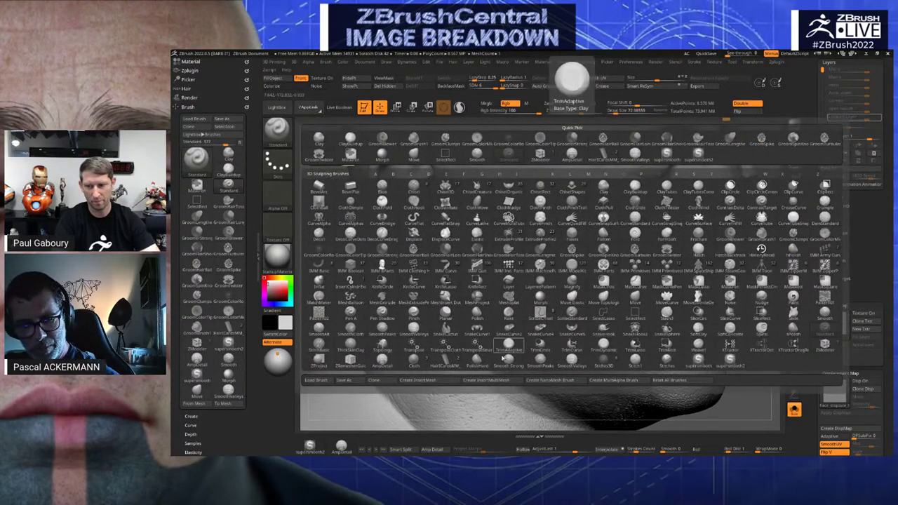
left_click(508, 358)
left_click(488, 379)
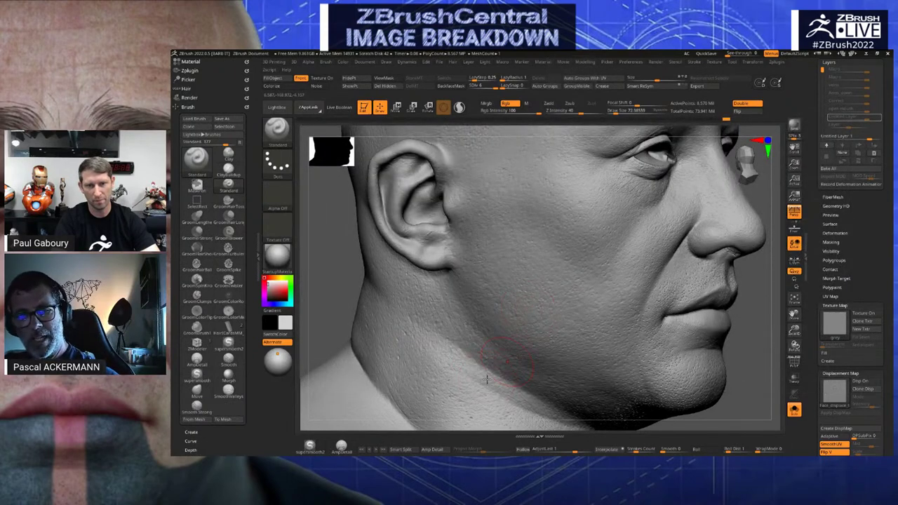
left_click(278, 129)
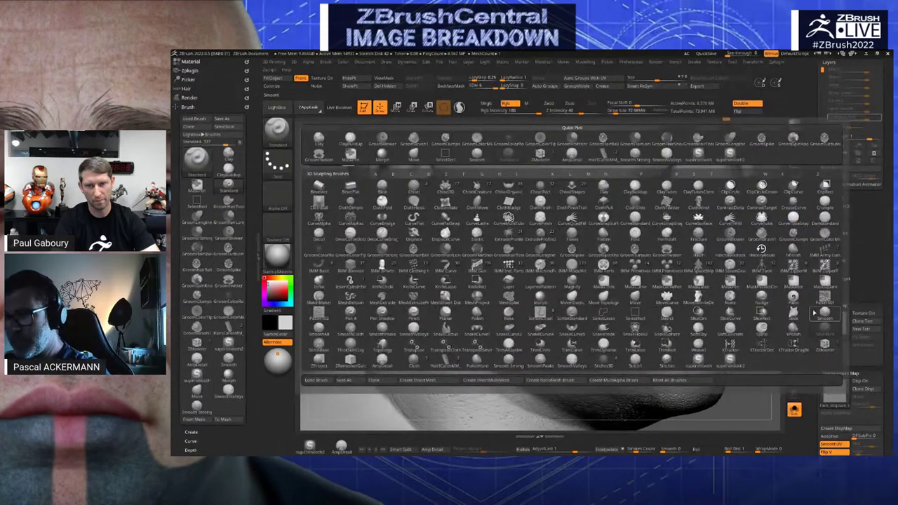
left_click(822, 315)
left_click(766, 329)
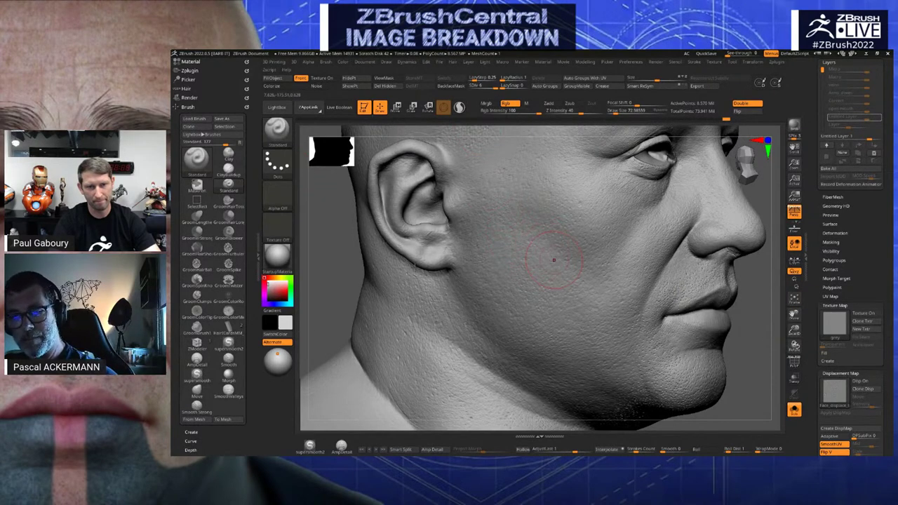
Try smoothing out the pores on the neck below the ear and on the cheek beside the nose with the Smooth brush
left_click_drag(325, 273, 353, 263)
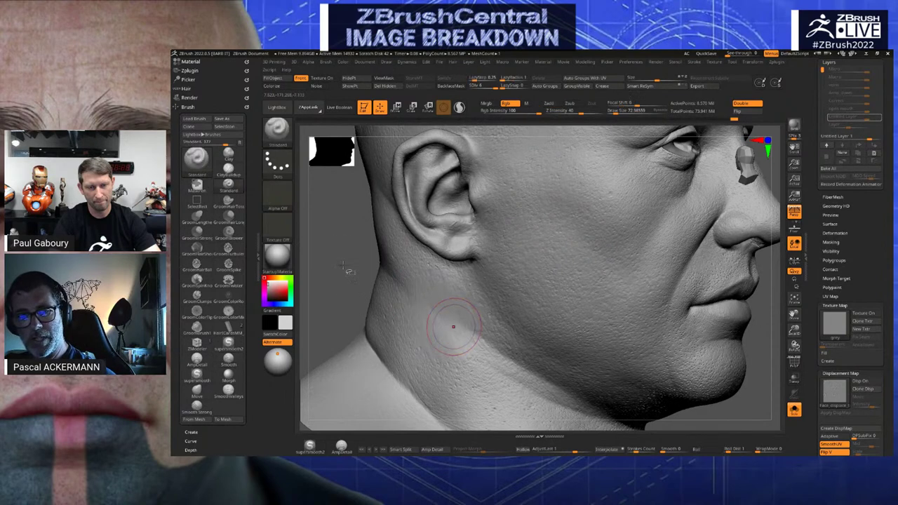
key("shift")
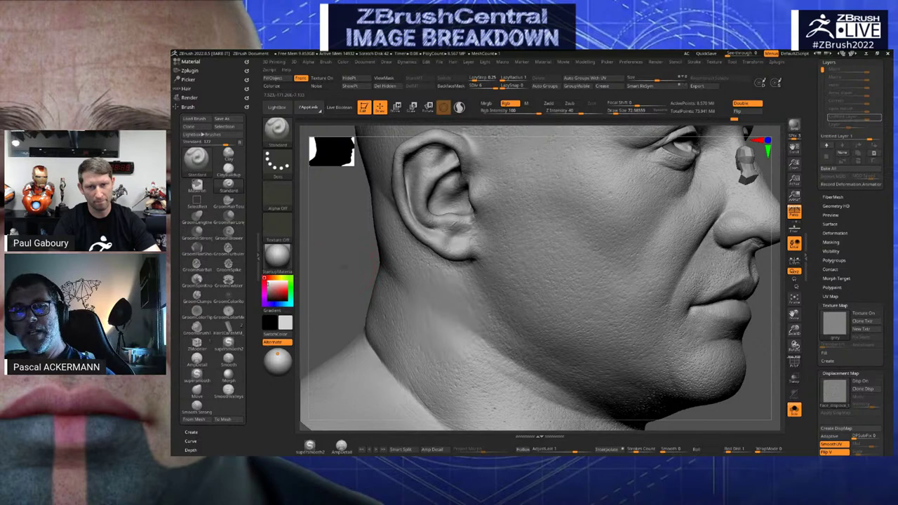
left_click_drag(376, 253, 351, 267)
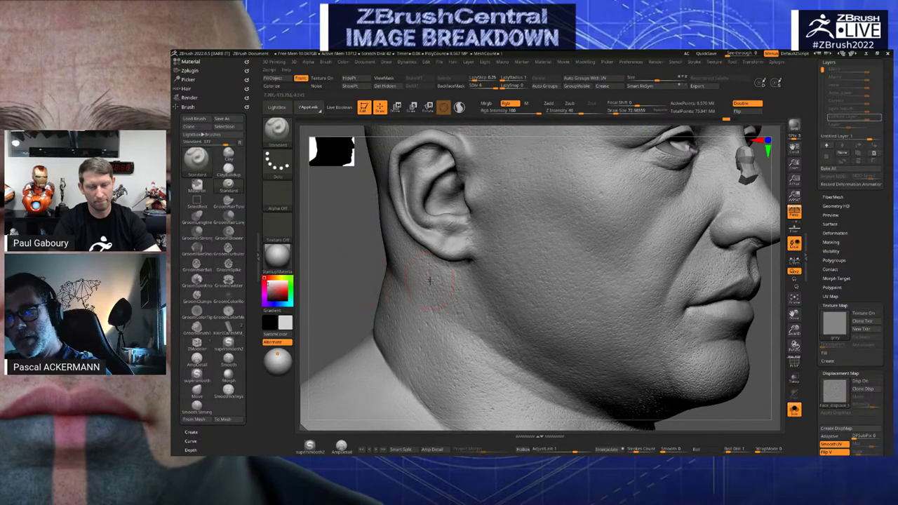
key("shift")
mouse_move(692, 225)
left_mouse_down("shift")
mouse_move(686, 220)
mouse_move(678, 248)
left_mouse_up("shift")
left_click_drag(333, 241, 371, 257)
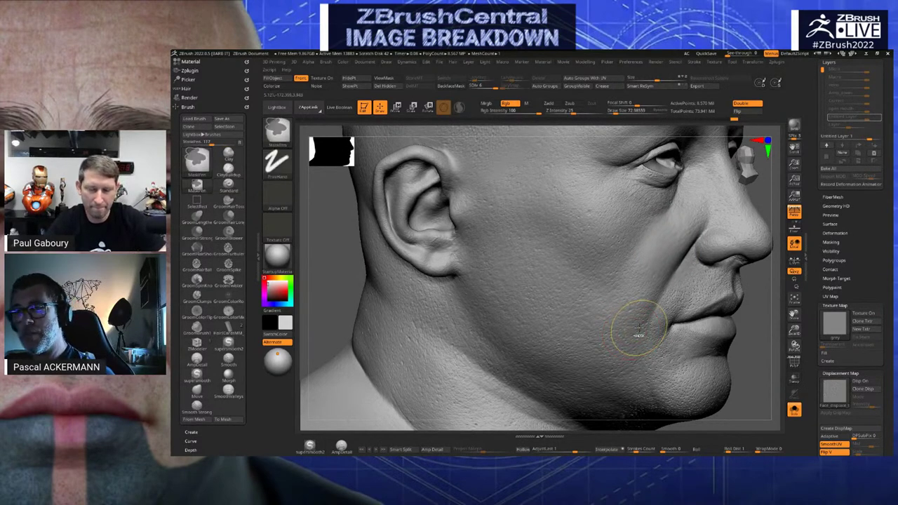
left_click_drag(332, 277, 344, 282)
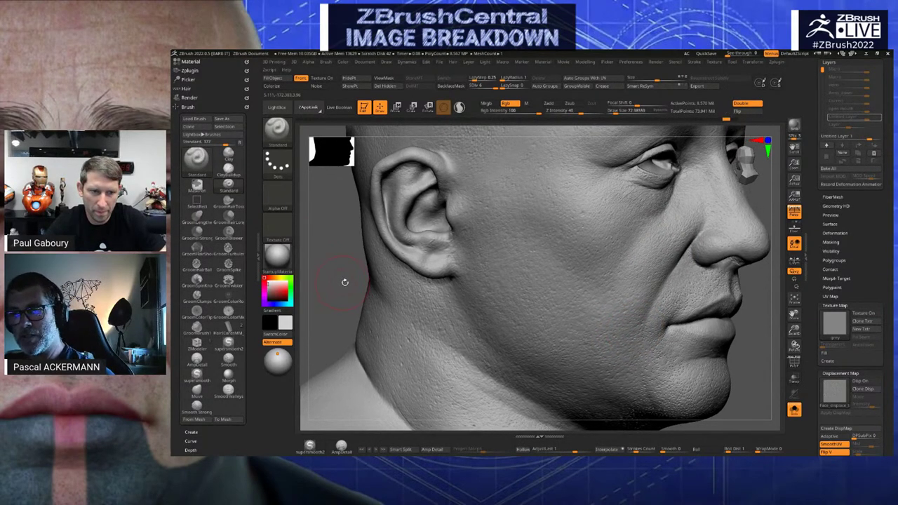
Set Smooth Strong as the smoothing brush and try it at Z Intensity 100 on the cheek fold beside the nose
left_click(278, 131)
left_click(482, 348)
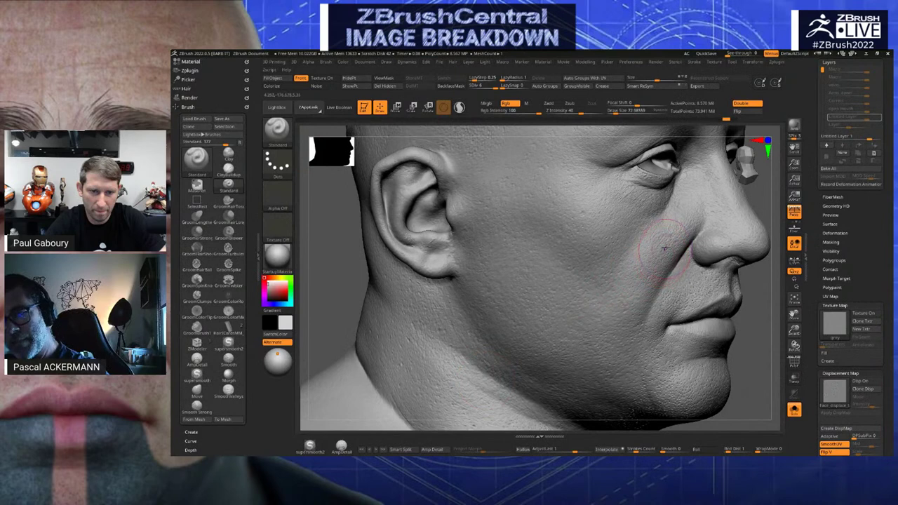
mouse_move(659, 258)
left_mouse_down("shift")
mouse_move(666, 243)
mouse_move(649, 274)
left_mouse_up("shift")
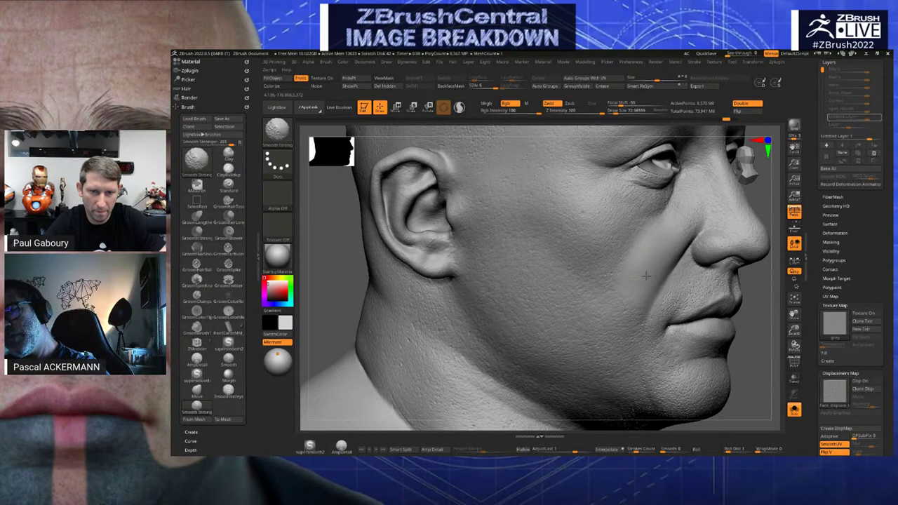
left_click_drag(646, 276, 645, 287, "shift")
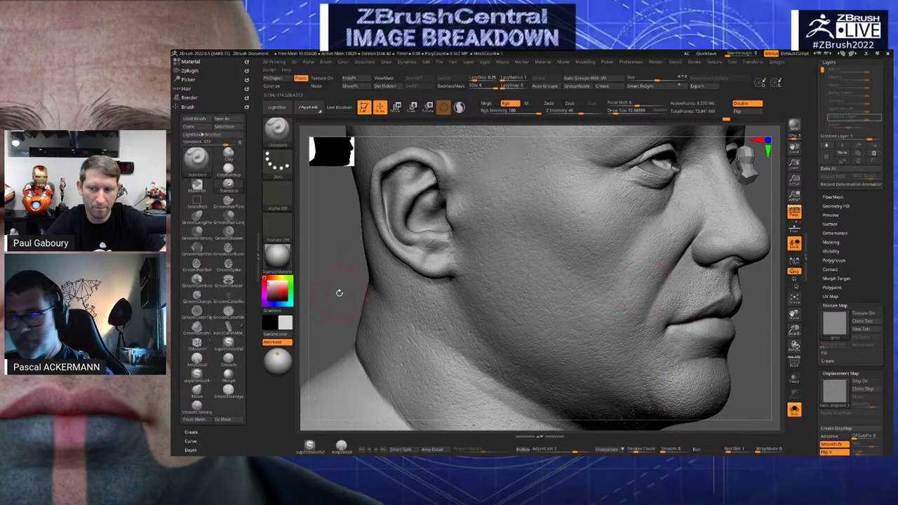
Activate the supersmooth brush and set the smoothing brush back to SmoothValleys
key("shift")
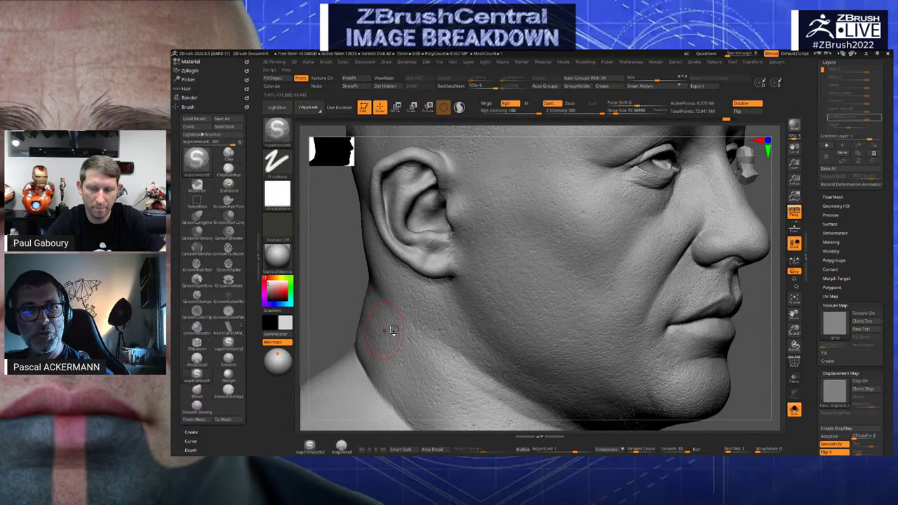
left_click_drag(330, 269, 338, 272, "shift")
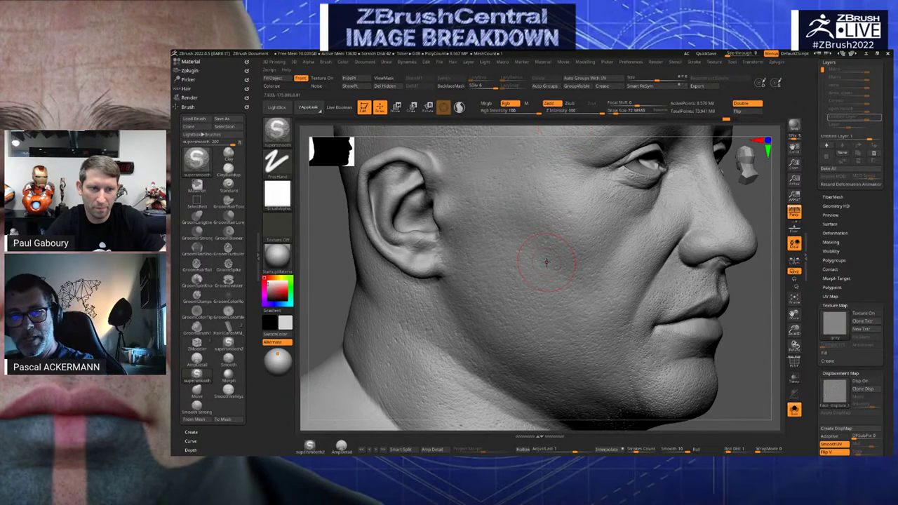
left_click_drag(327, 289, 336, 282, "alt")
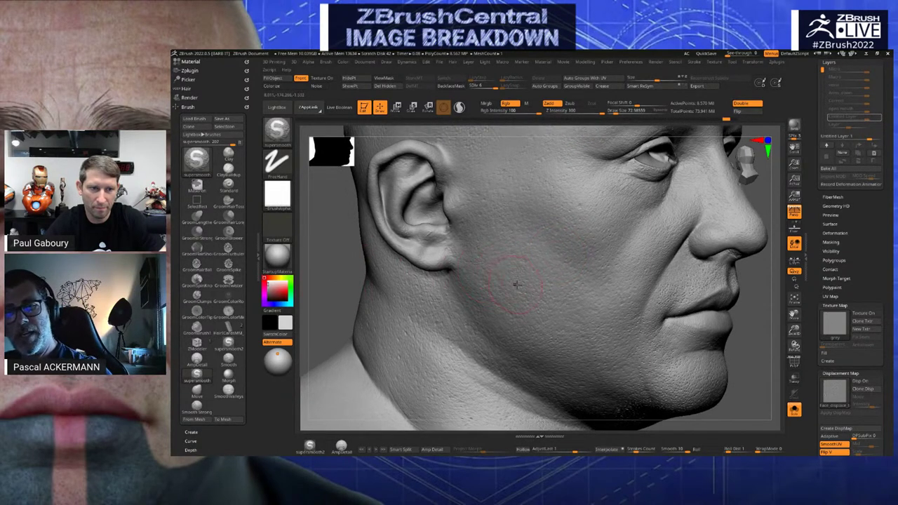
key("shift")
left_click(273, 132, "shift")
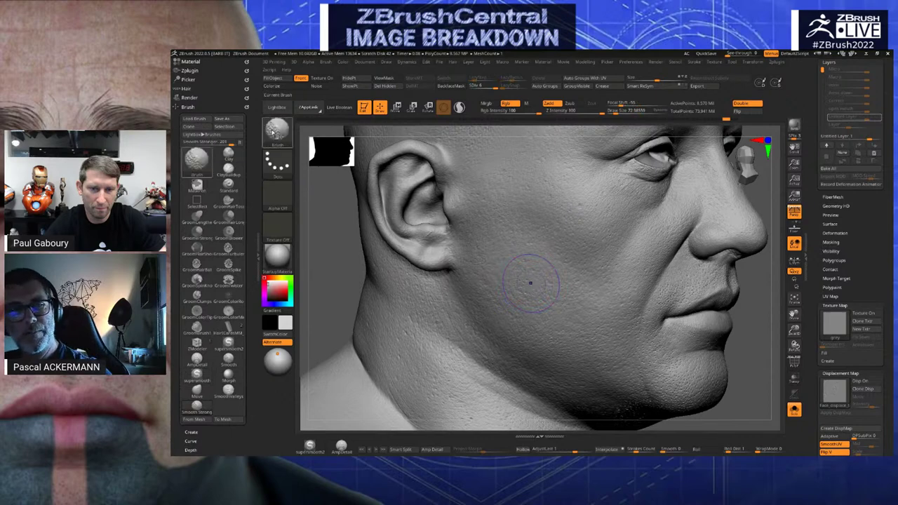
key("b")
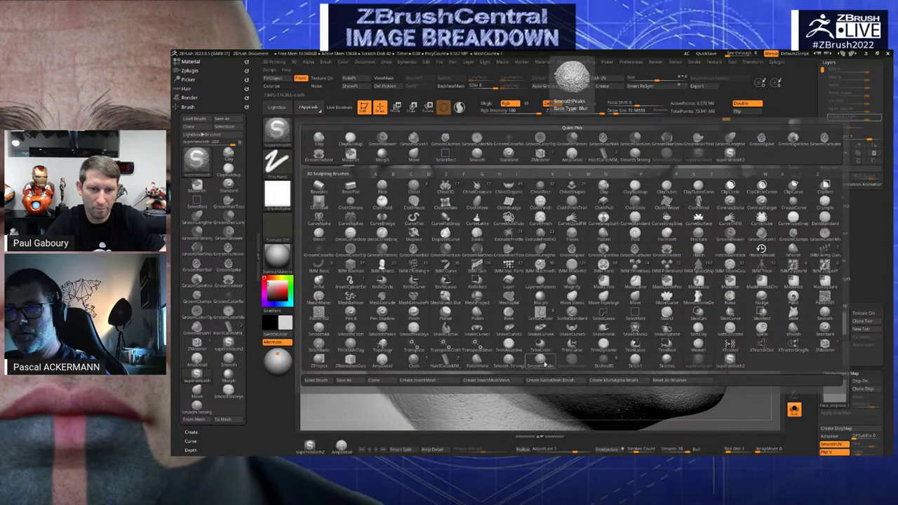
left_click(545, 365, "shift")
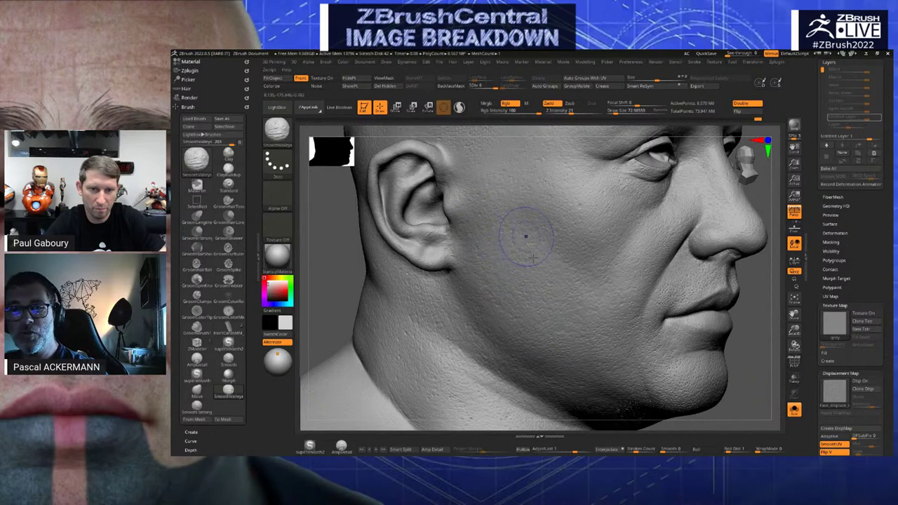
left_click_drag(325, 256, 328, 256)
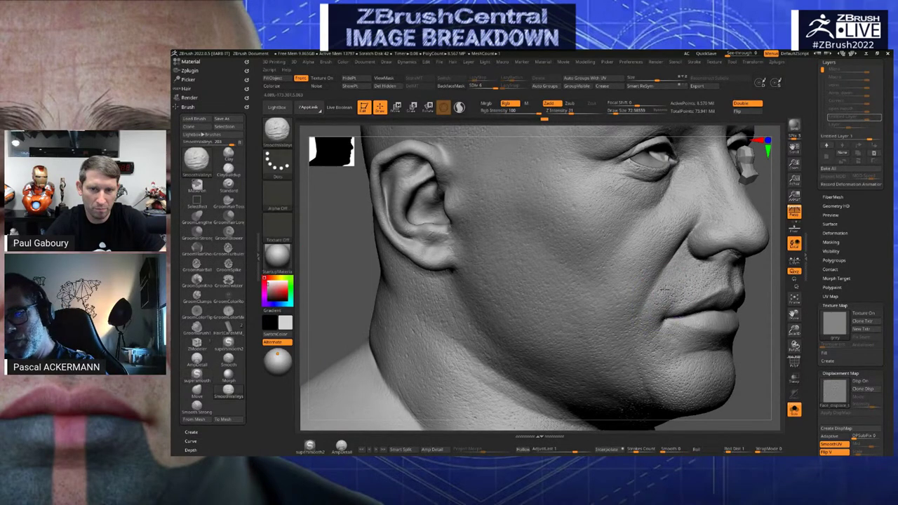
left_click_drag(333, 270, 327, 222, "shift")
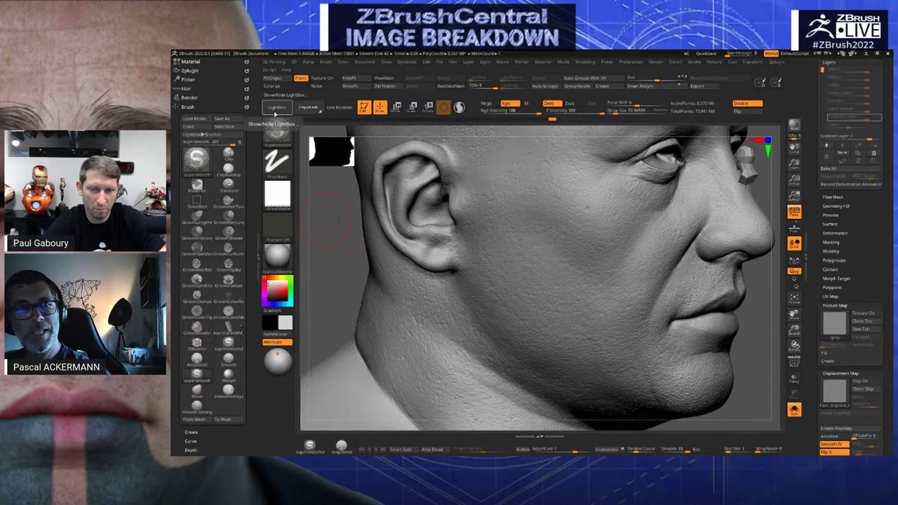
Run Amp Detail on the head from the Random Extras of the Ryan's Tools plugin
left_click(189, 70)
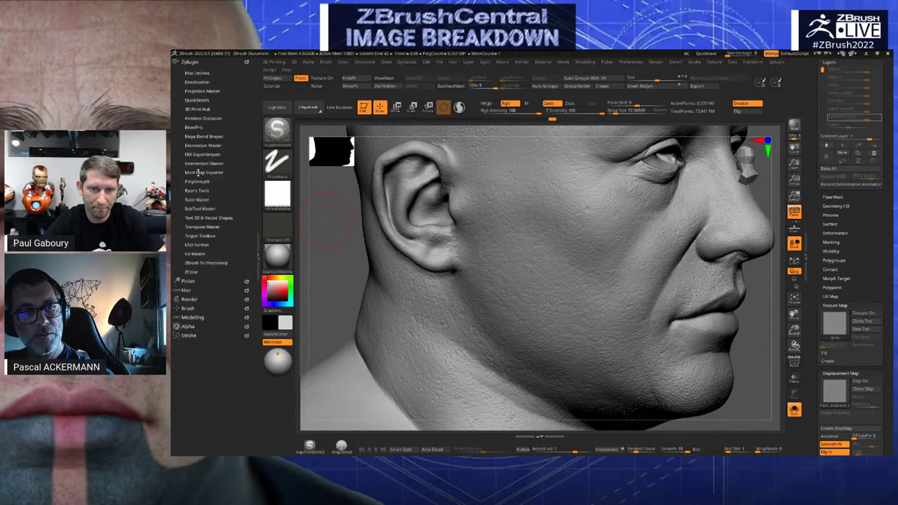
left_click(188, 191)
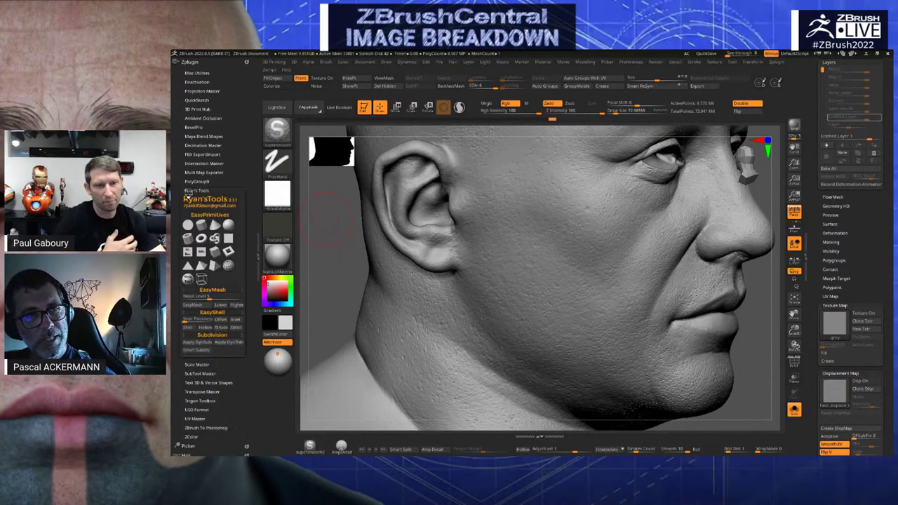
scroll(186, 232, "down", 5)
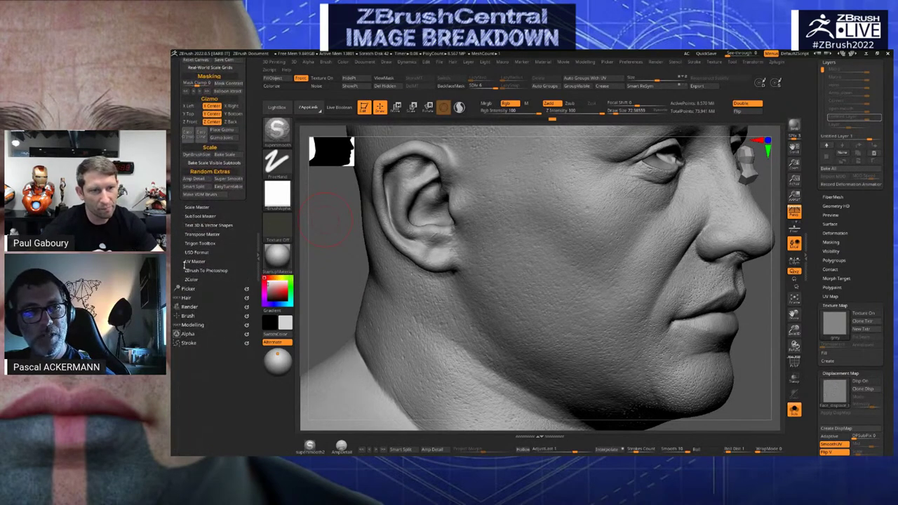
scroll(186, 238, "up", 2)
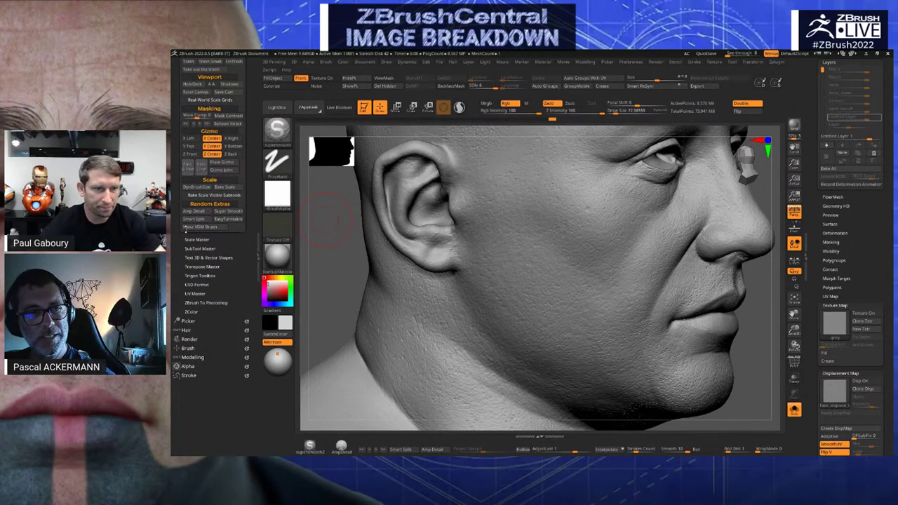
left_click(192, 220)
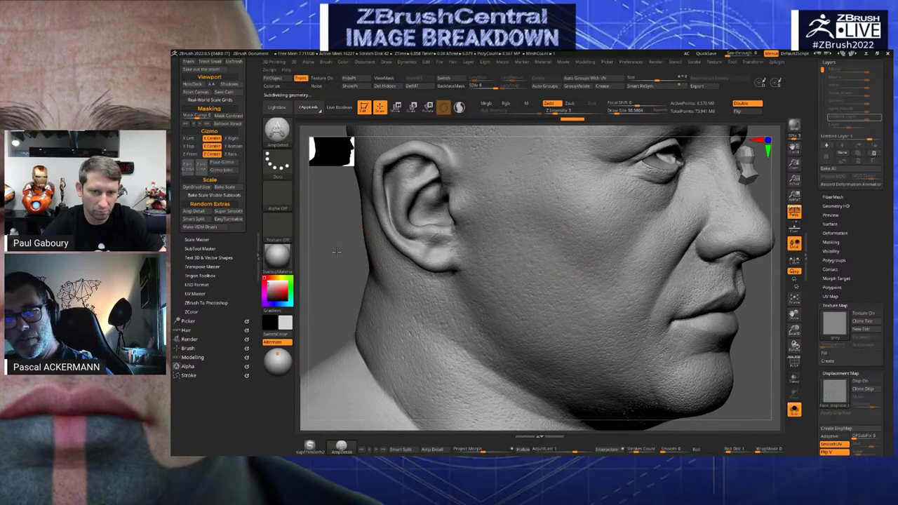
Dismiss the error dialog, switch to a fresh ZBrush session and close its home page and startup note
left_click_drag(342, 261, 359, 275, "alt")
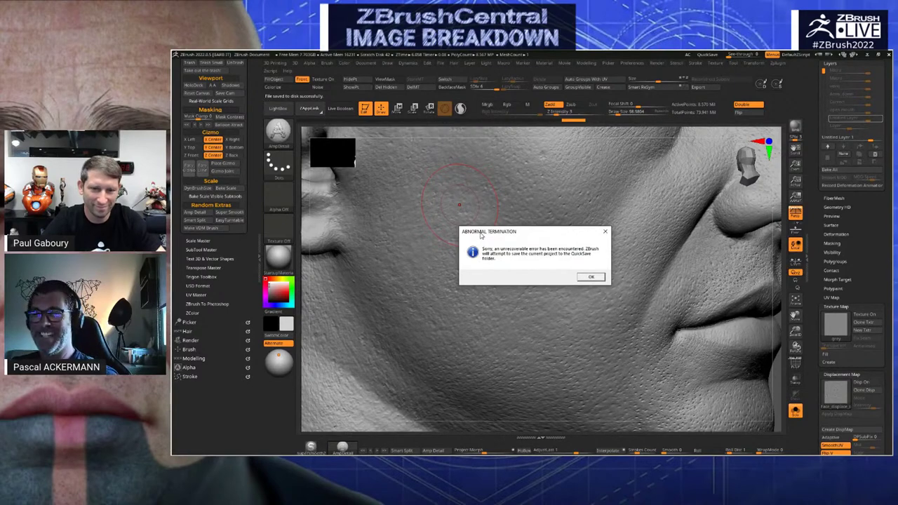
left_click(591, 277)
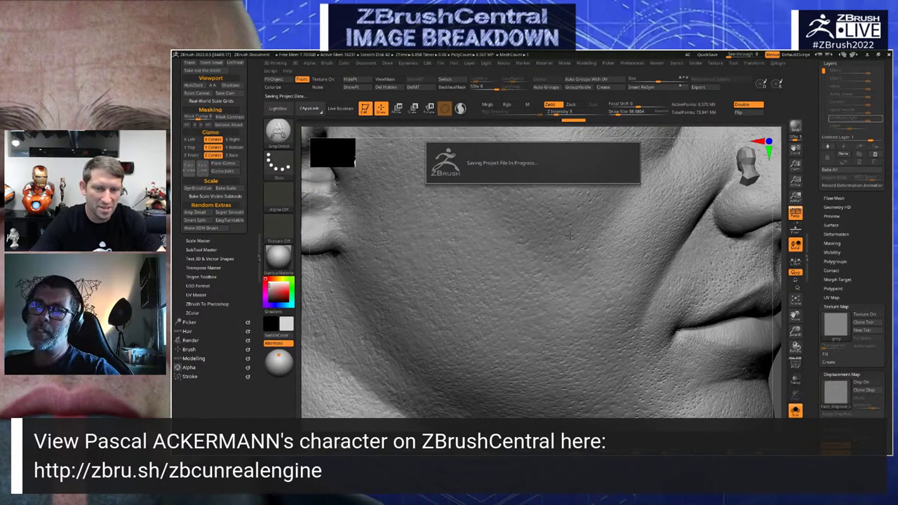
key("alt+Tab")
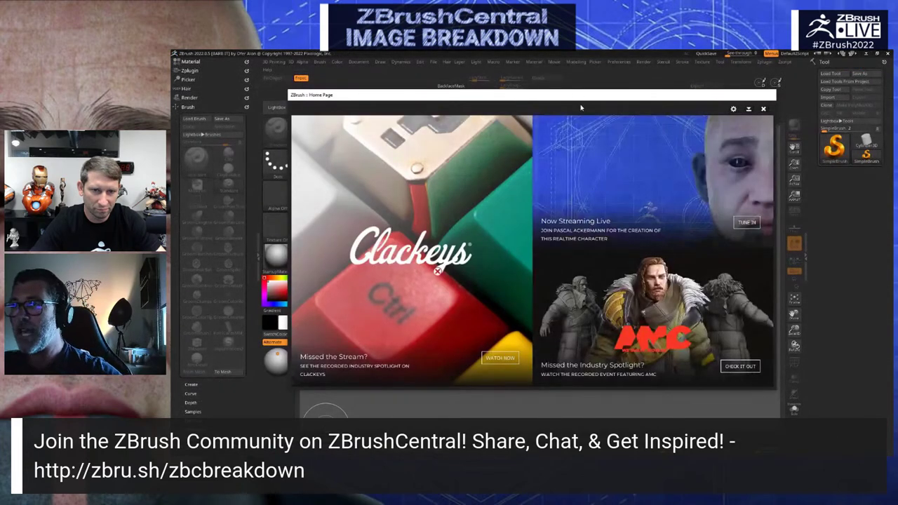
left_click(763, 110)
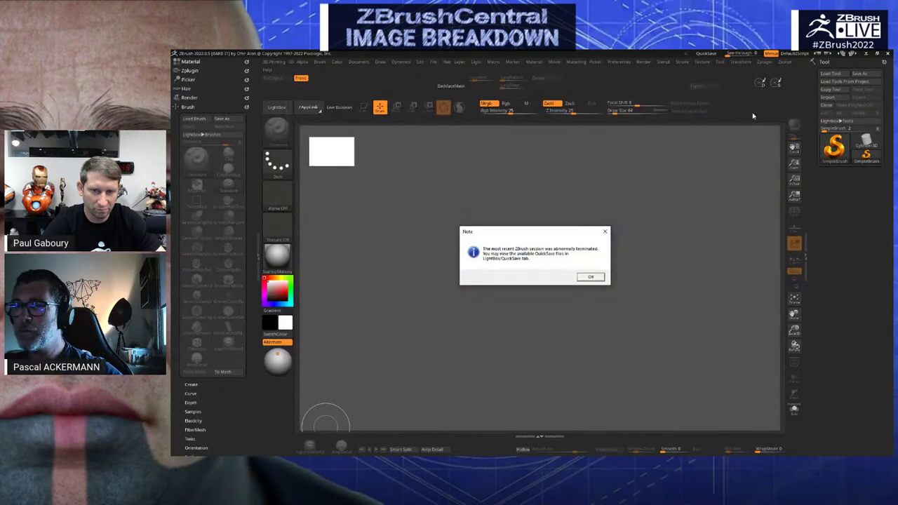
left_click(605, 231)
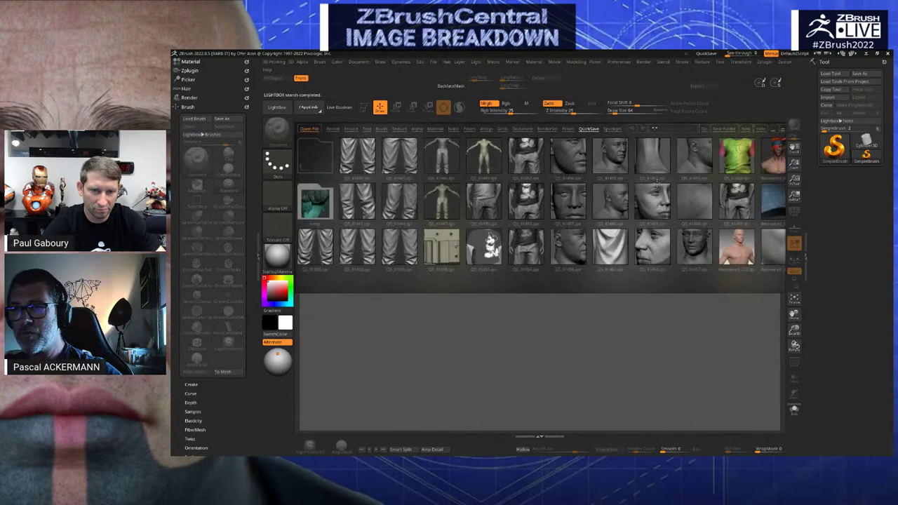
Load the Recovered_Tool file from the QuickSave files in LightBox and hide LightBox
left_click_drag(657, 184, 446, 193)
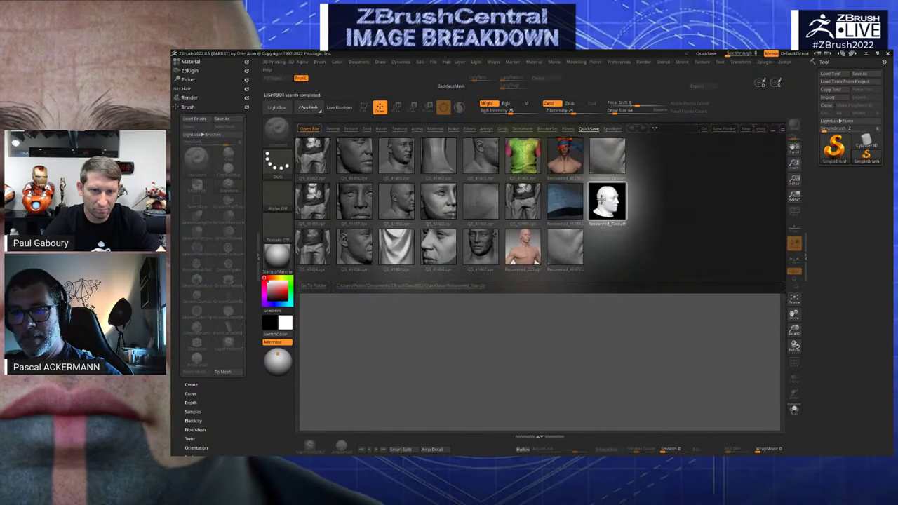
double_click(601, 202)
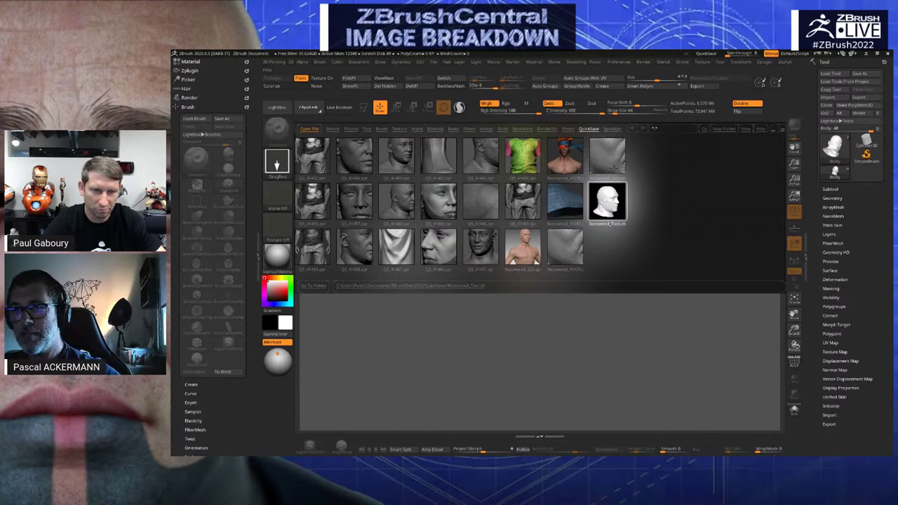
left_click(760, 129)
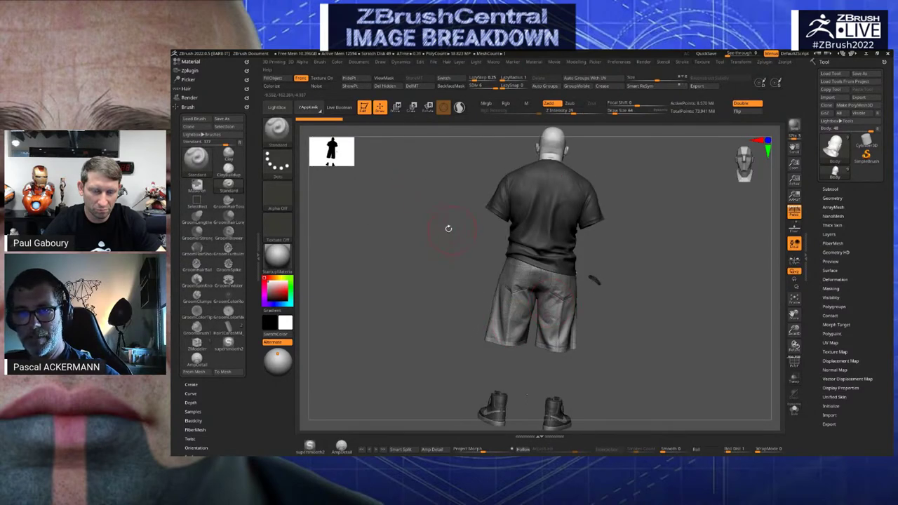
Isolate the body subtool in Solo mode and frame its head in a three-quarter side view
left_click_drag(449, 228, 383, 230)
left_click(794, 413)
left_click_drag(665, 263, 597, 351)
left_click_drag(462, 395, 486, 392, "alt")
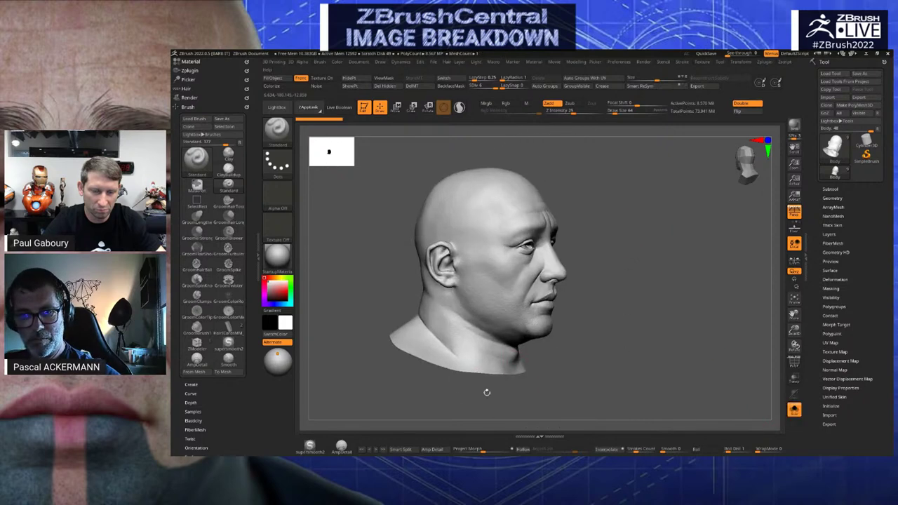
mouse_move(649, 380)
left_mouse_down("alt")
mouse_move(649, 388)
mouse_move(700, 327)
mouse_move(734, 330)
left_mouse_up("alt")
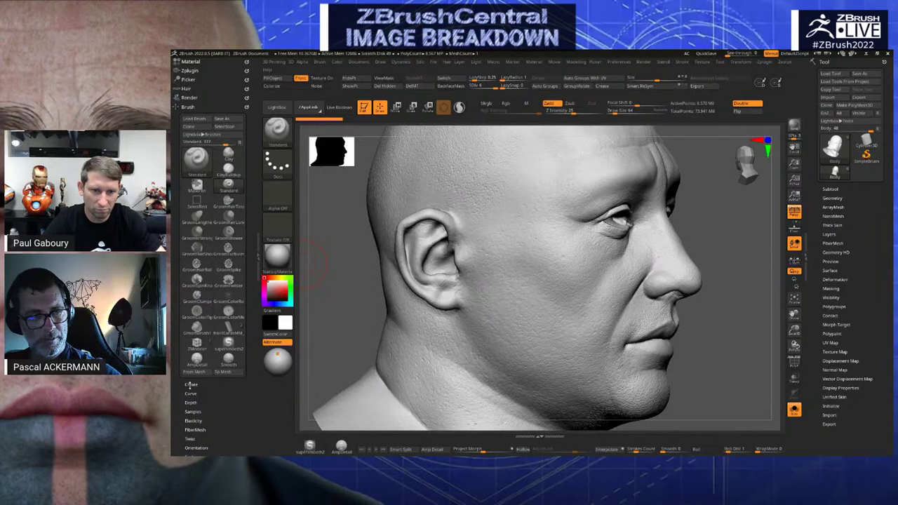
Try to run Amp Detail on the isolated head from the Random Extras of Ryan's Tools
left_click(197, 362)
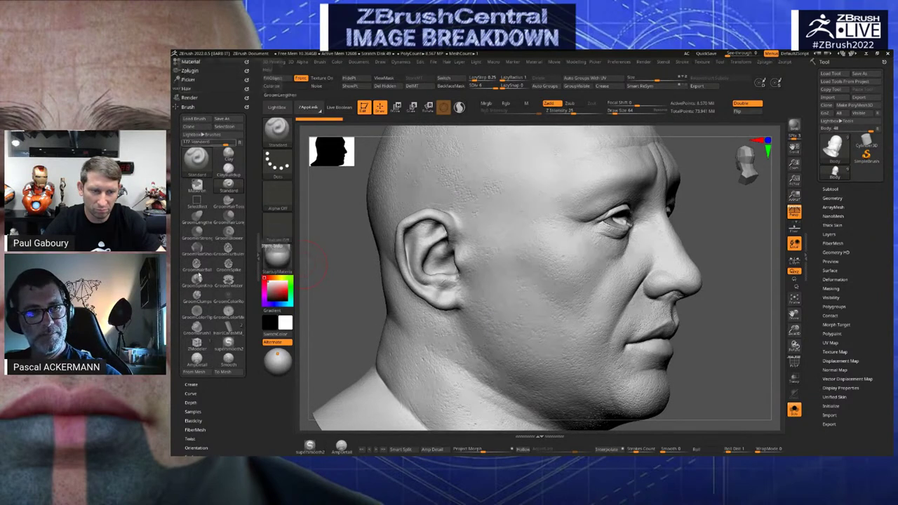
left_click(189, 70)
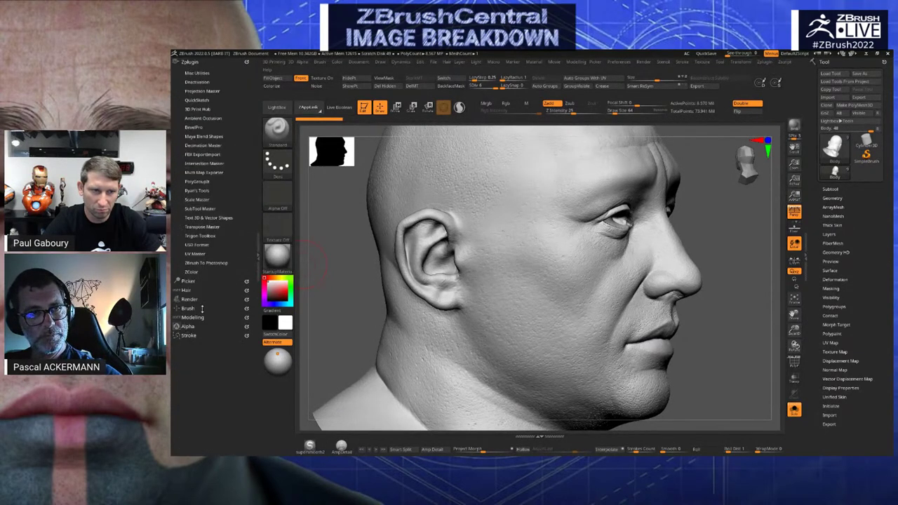
left_click(190, 190)
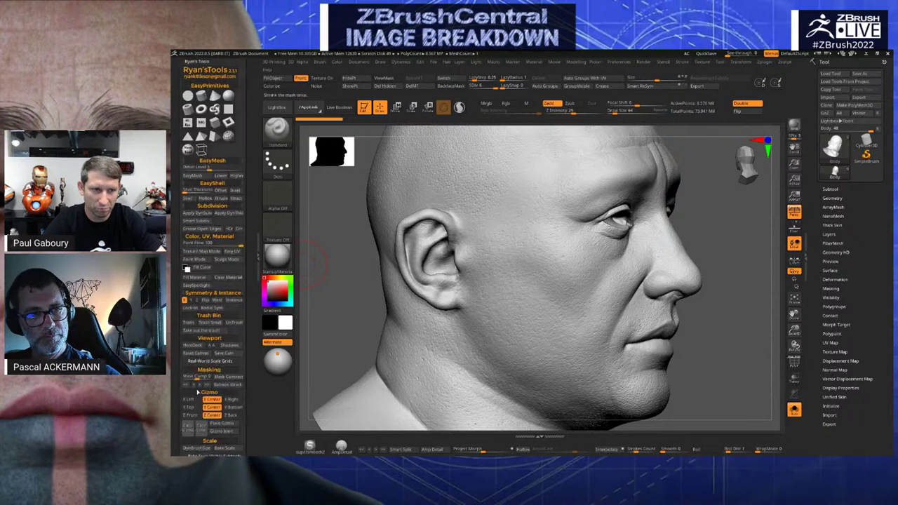
scroll(178, 366, "down", 3)
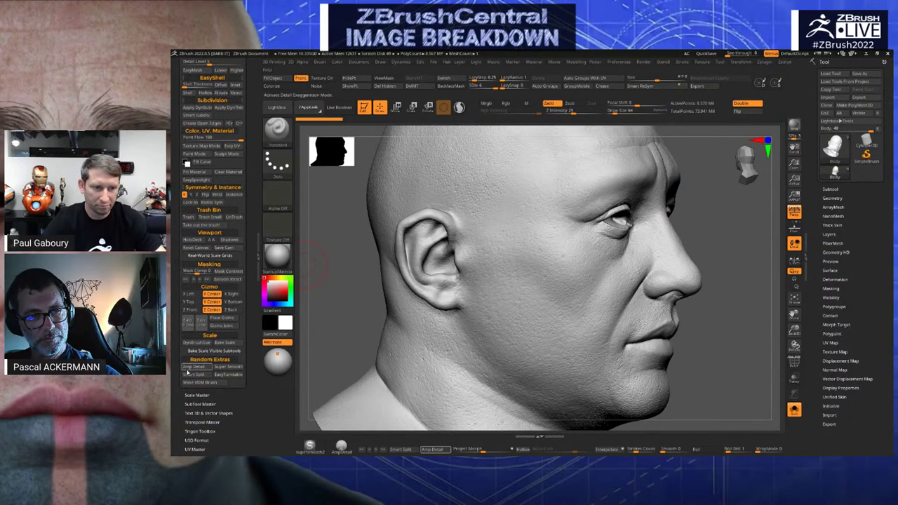
left_click(195, 368)
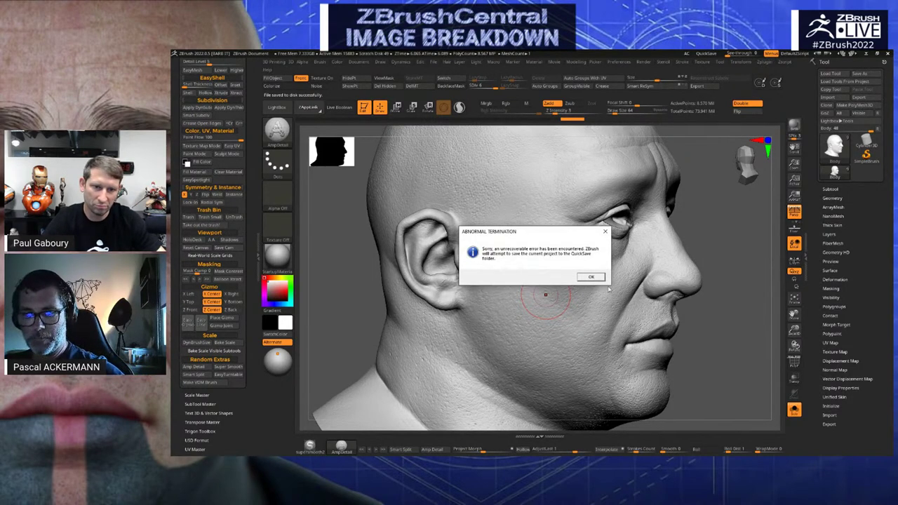
Acknowledge the error dialog, relaunch ZBrush and close its home page and startup note
left_click(592, 277)
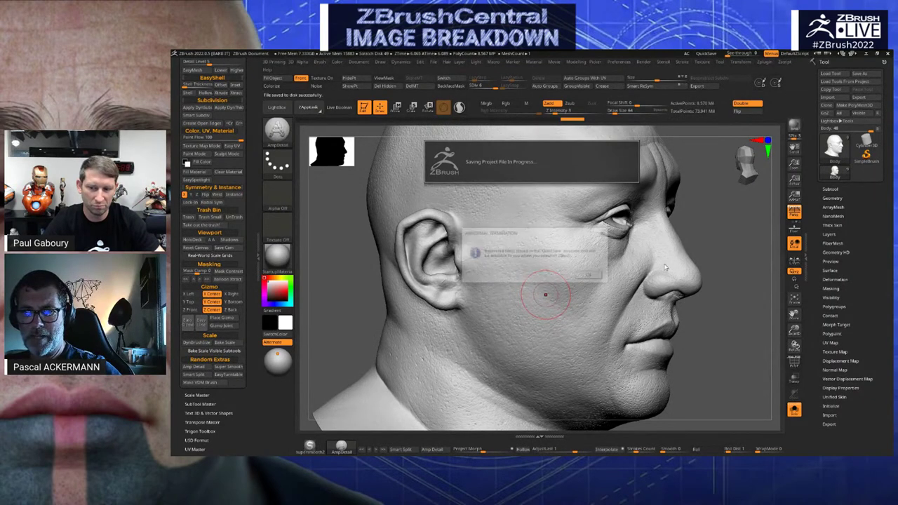
left_click(592, 276)
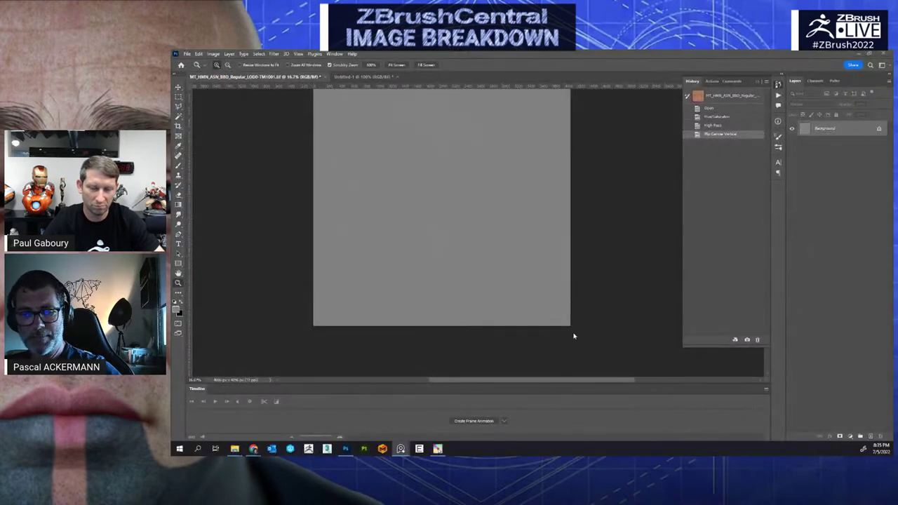
left_click(309, 449)
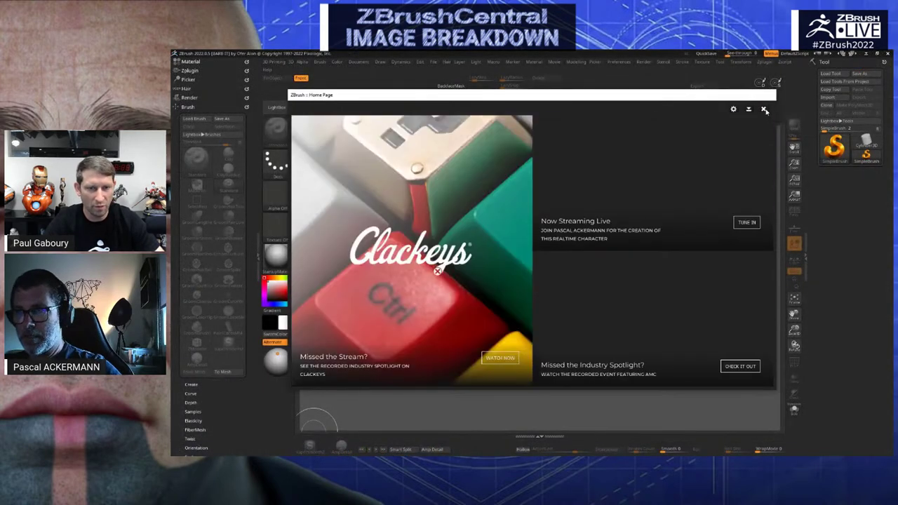
left_click(761, 111)
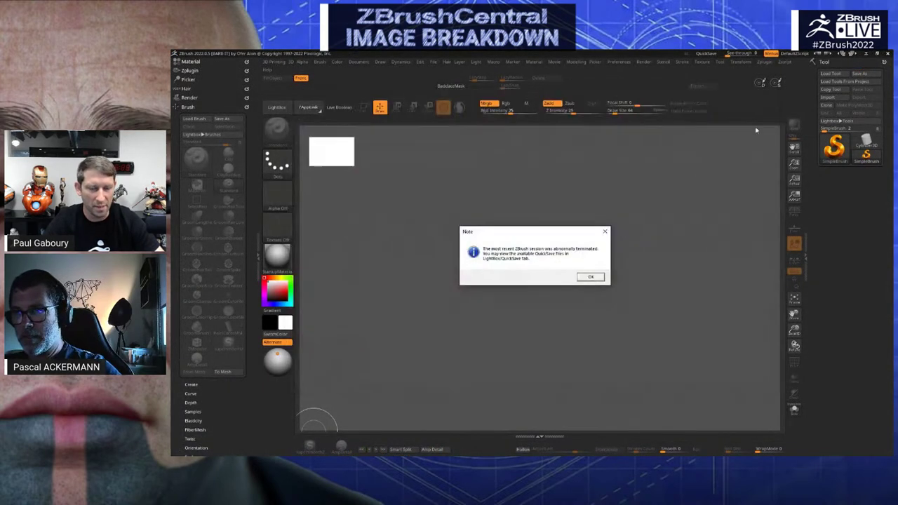
left_click(591, 277)
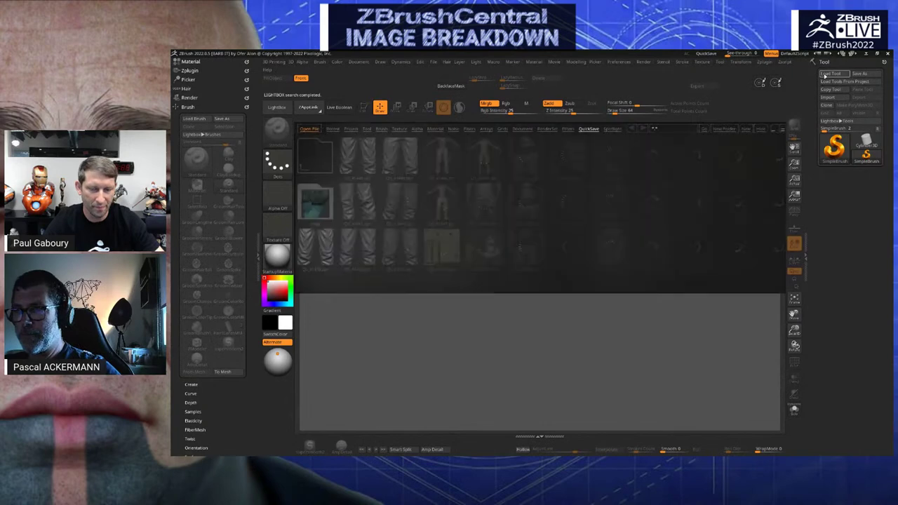
Load Recovered_Tool from the QuickSave files in LightBox and isolate its body subtool in Solo mode
left_click_drag(765, 208, 475, 212)
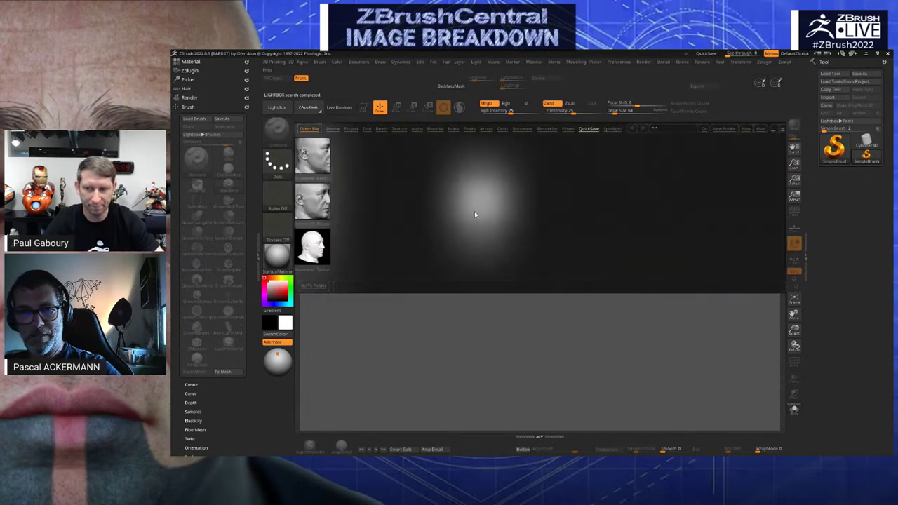
double_click(455, 246)
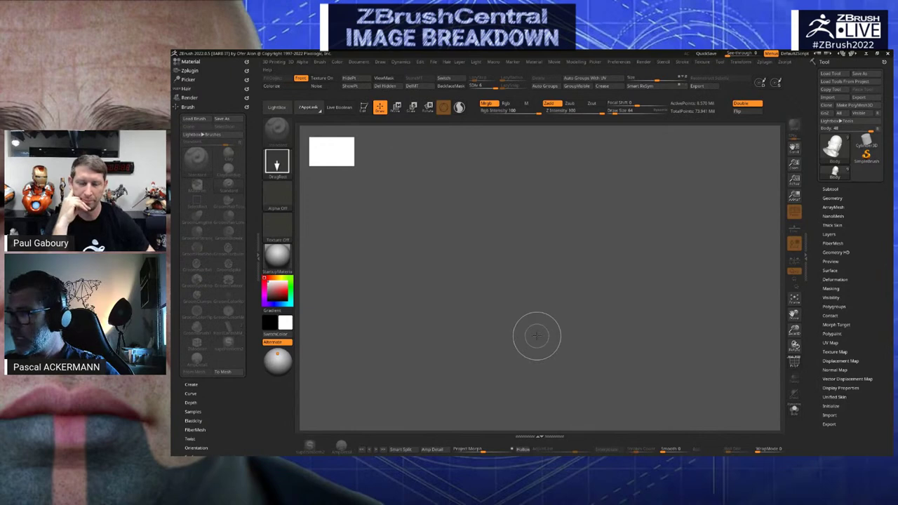
left_click(795, 410)
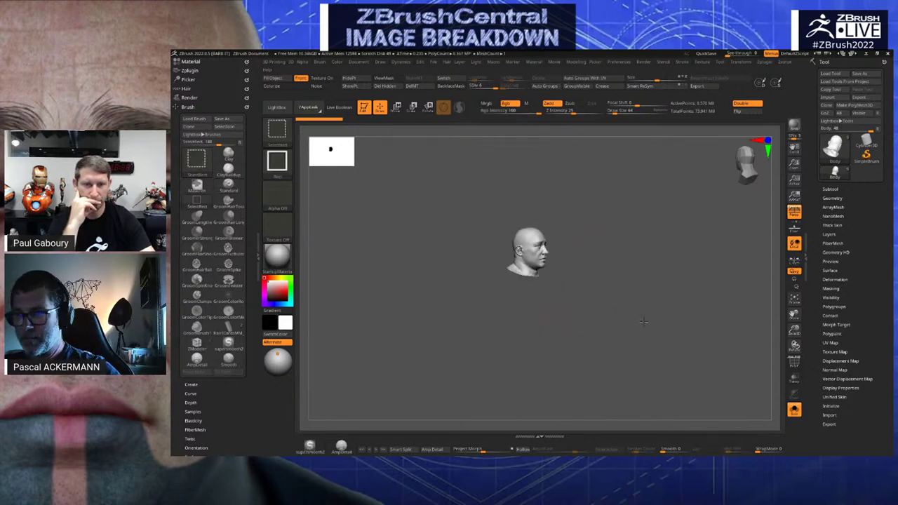
Unhide the rest of the body mesh and turn on PolyFrame to display its polygroups
left_click_drag(635, 307, 667, 310)
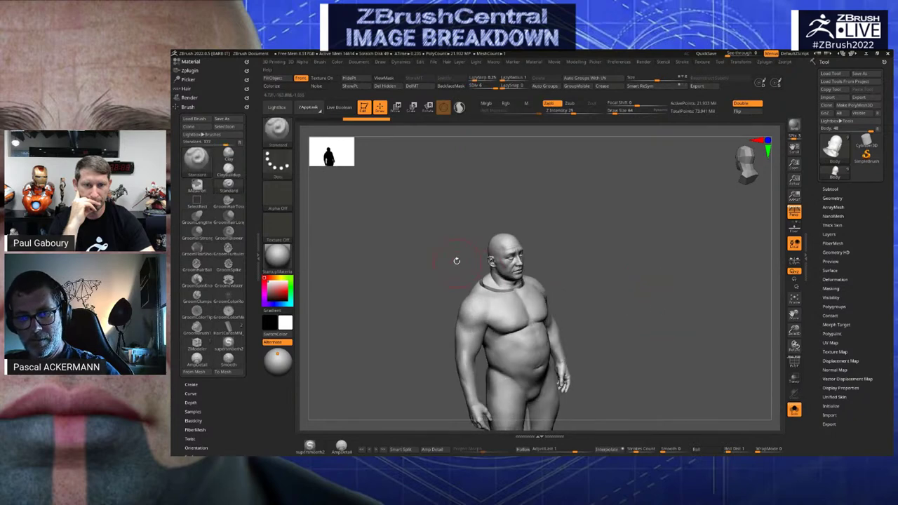
left_click_drag(450, 254, 684, 355, "alt")
mouse_move(431, 232)
left_mouse_down()
mouse_move(419, 278)
mouse_move(588, 345)
mouse_move(525, 360)
mouse_move(674, 350)
mouse_move(718, 316)
mouse_move(758, 308)
left_mouse_up()
key("shift+f")
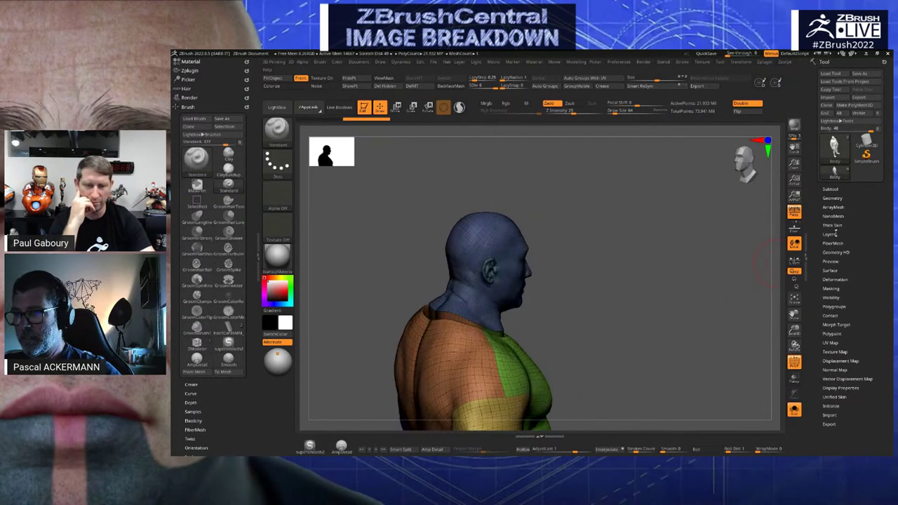
Open the body's layer list and delete the untitled layer
left_click(833, 234)
left_click_drag(689, 324, 477, 319)
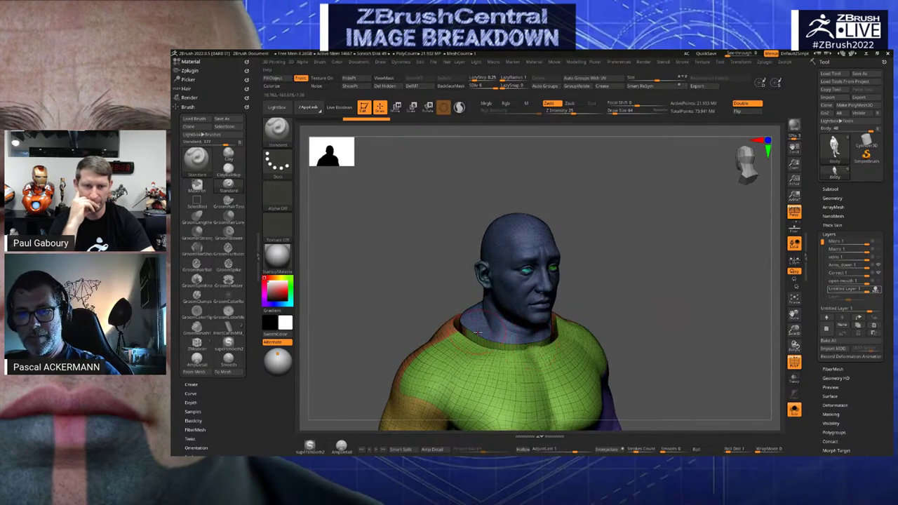
left_click_drag(478, 333, 534, 283)
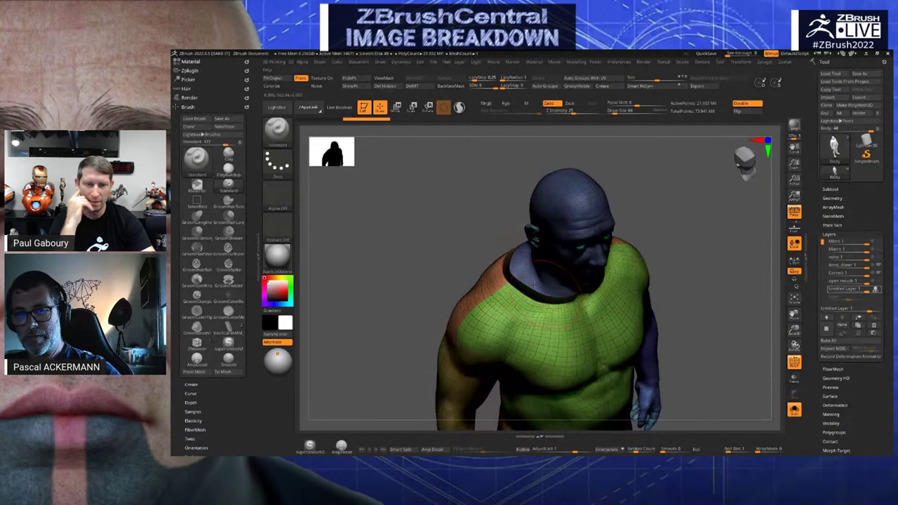
left_click_drag(445, 257, 754, 327)
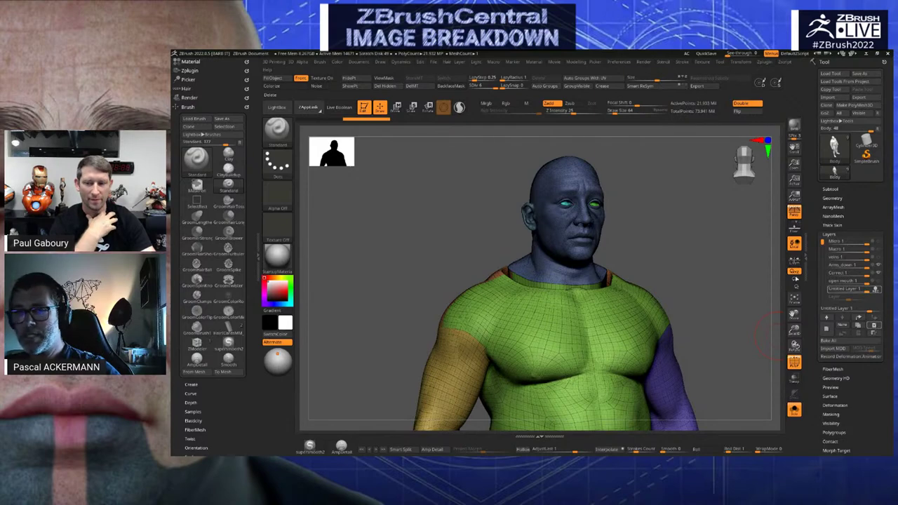
left_click_drag(738, 267, 779, 265)
Set the Micro layer to record and turn off the PolyFrame display
left_click(846, 242)
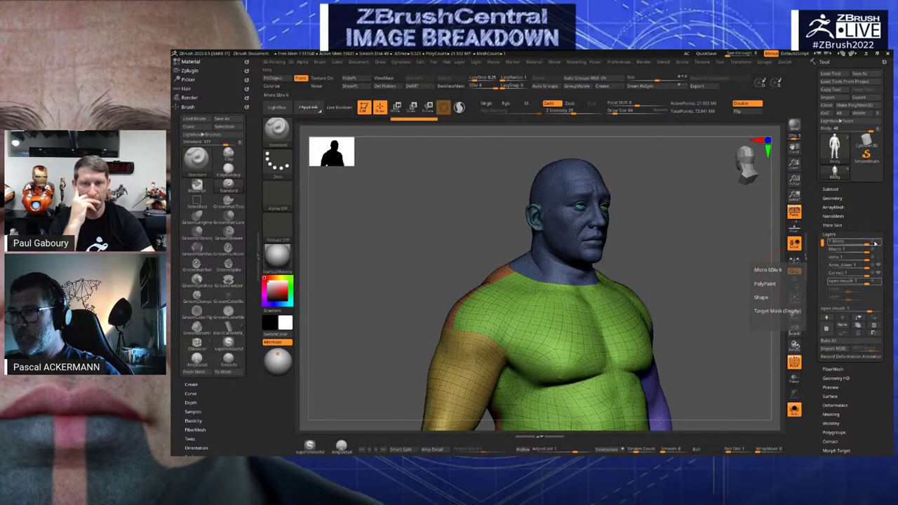
left_click(876, 242)
key("shift+f")
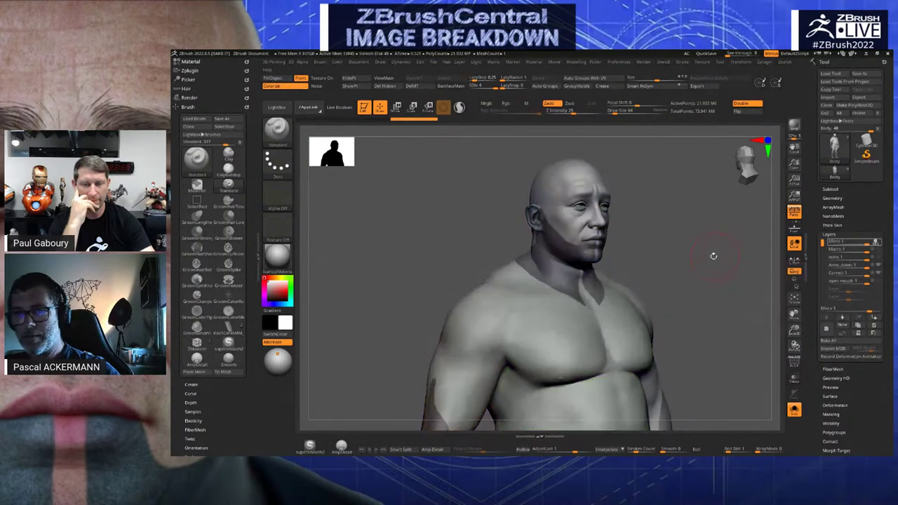
Run Amp Detail on the body from the Random Extras of Ryan's Tools and frame the cheek
left_click_drag(713, 257, 706, 342)
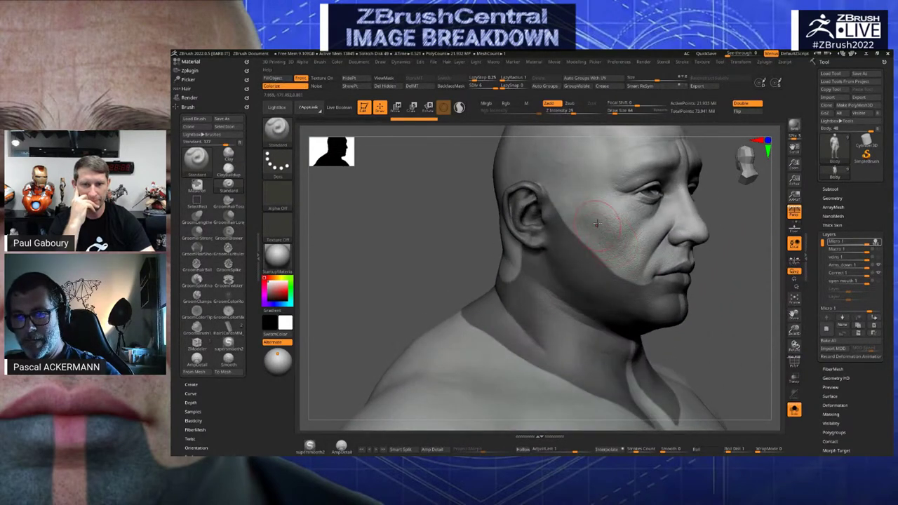
left_click_drag(385, 231, 344, 244)
left_click(190, 70)
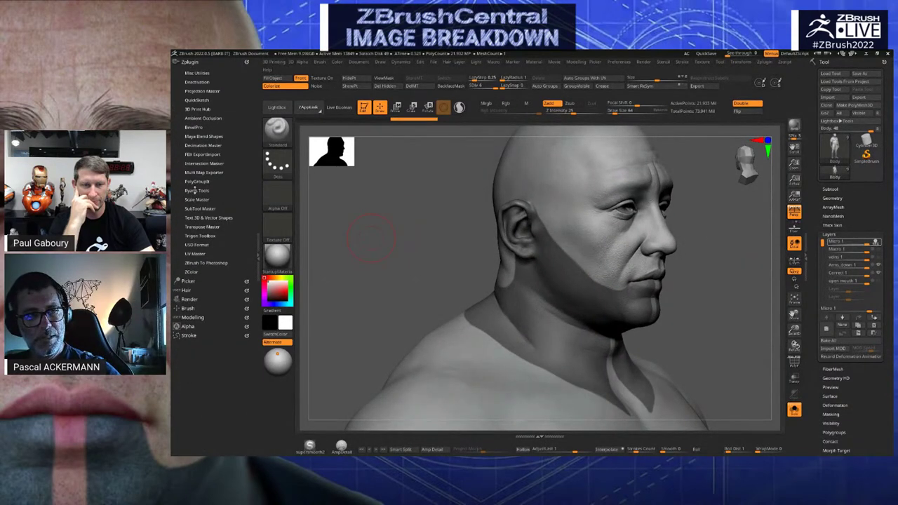
left_click(194, 189)
scroll(193, 281, "down", 5)
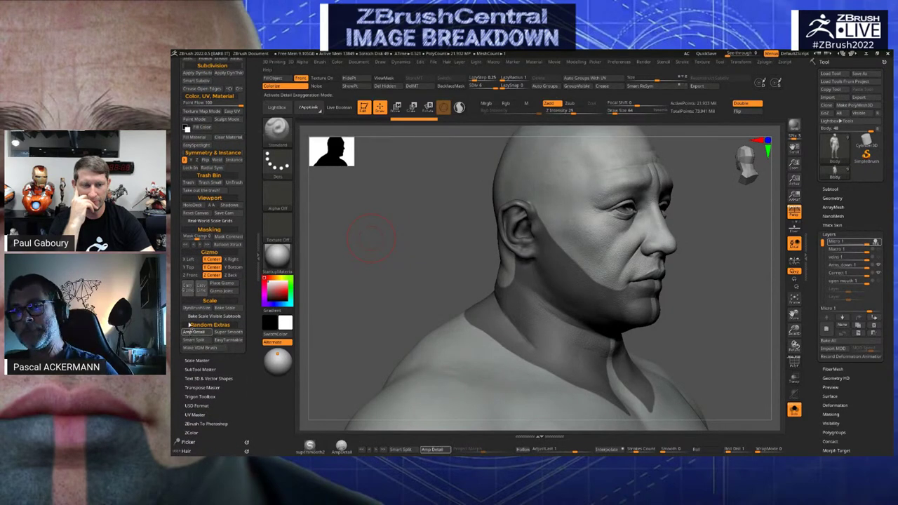
left_click(190, 326)
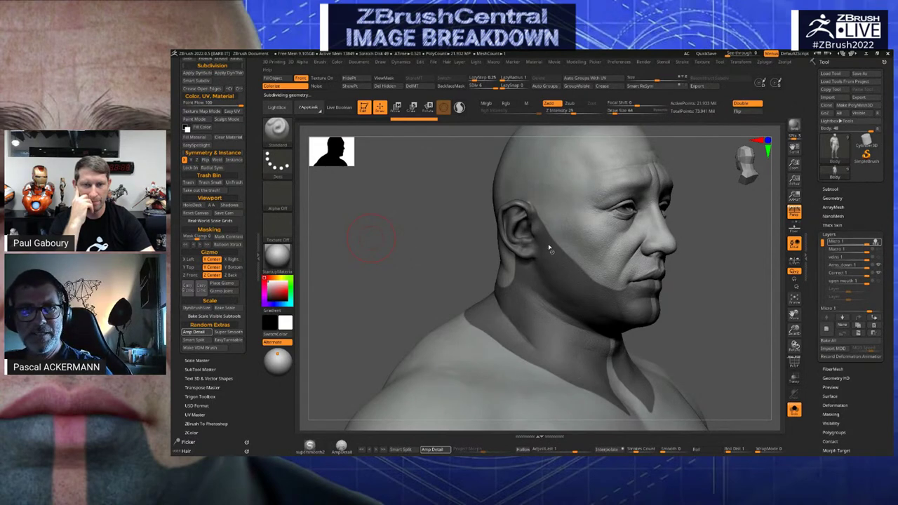
left_click_drag(416, 223, 409, 250)
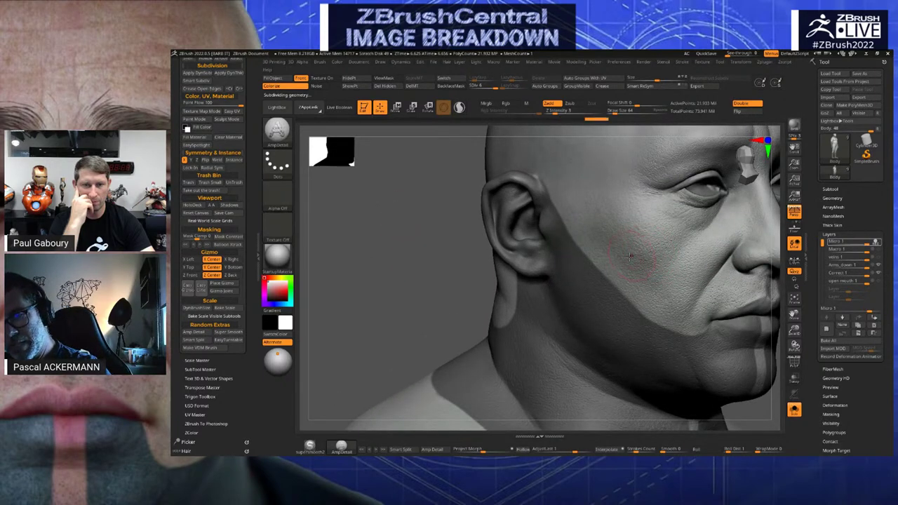
Turn off the body's Colorize display to show the cheek's skin detail without polypaint
left_click_drag(392, 220, 364, 284)
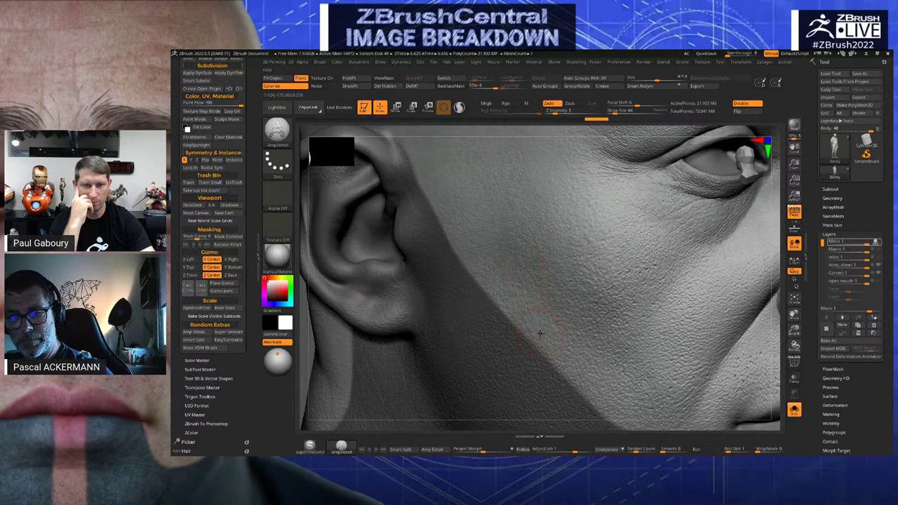
left_click(280, 87)
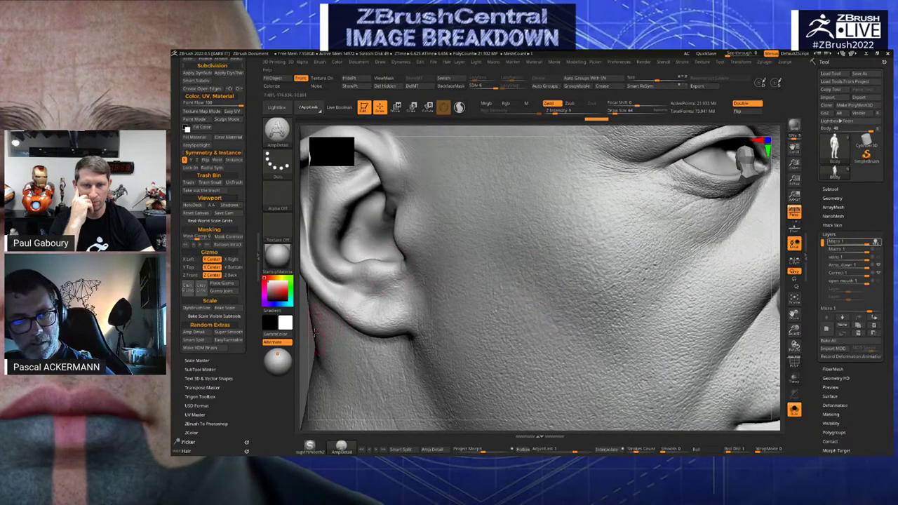
left_click_drag(306, 337, 351, 336)
key("d")
key("d")
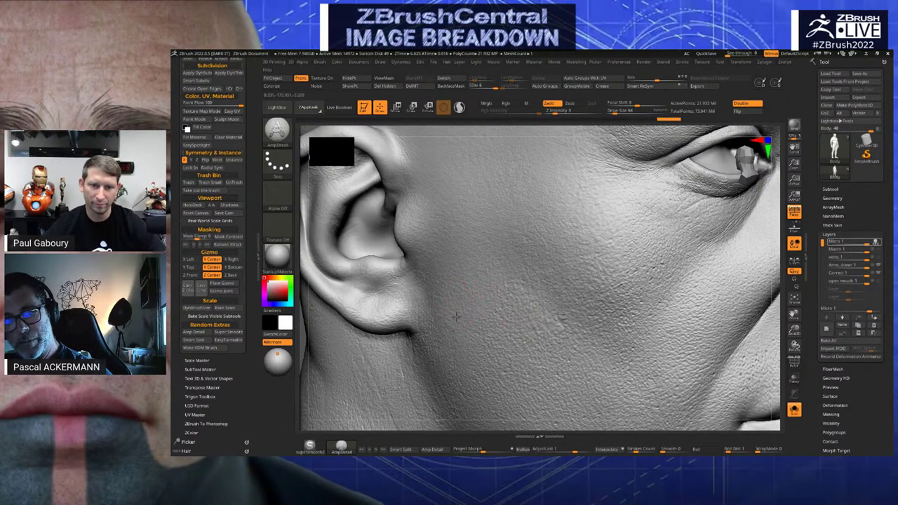
Try an AmpDetail brush stroke across the cheek's pores, and undo the stroke
key("ctrl+shift+z")
key("ctrl+shift+z")
left_click_drag(540, 300, 653, 290)
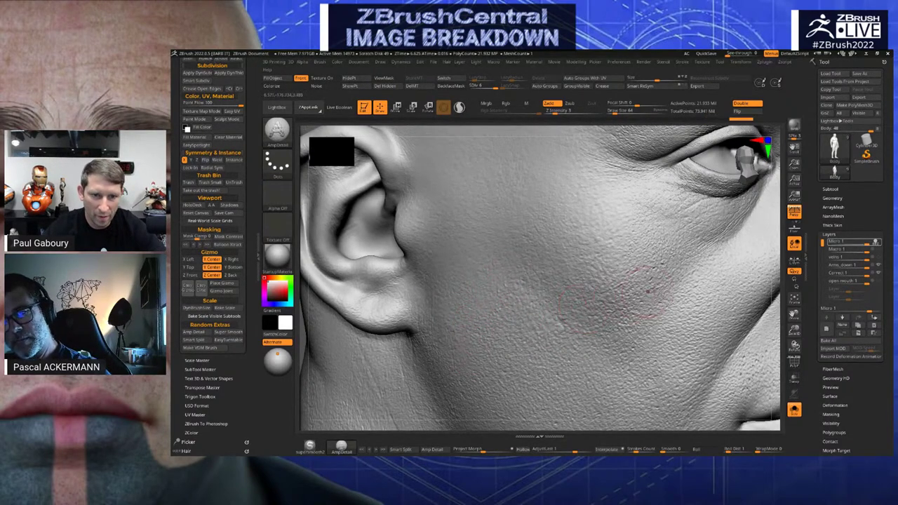
key("ctrl+z")
left_click_drag(299, 335, 348, 297, "alt")
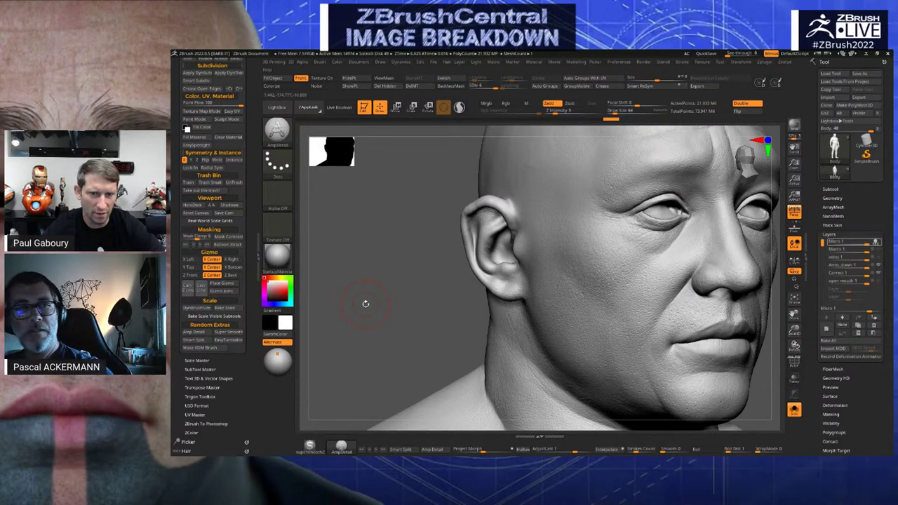
Switch the sculpting brush to ContrastTarget, and reopen the brush library
left_click(277, 129)
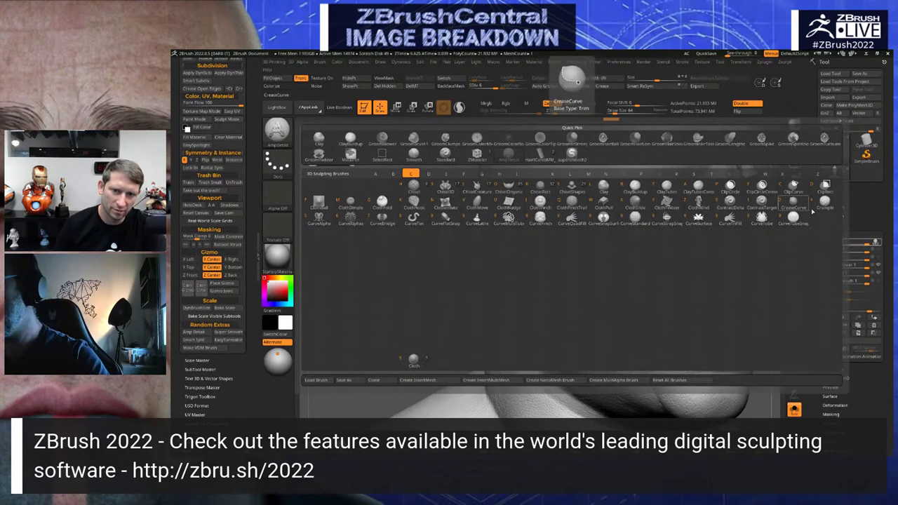
left_click(763, 205)
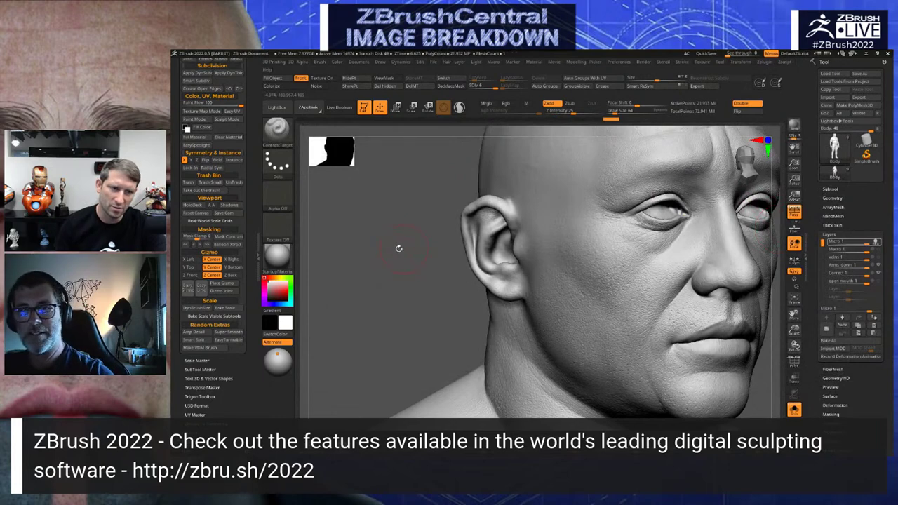
left_click_drag(399, 248, 467, 265)
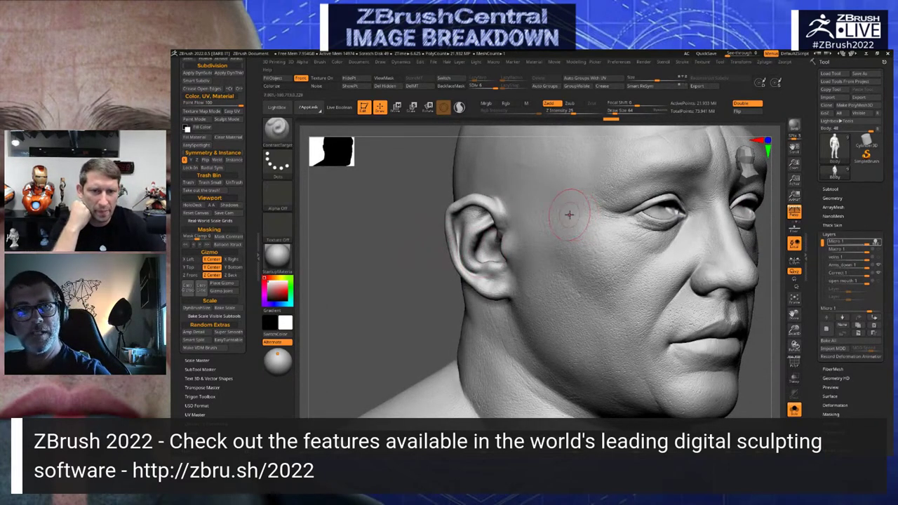
left_click(277, 130)
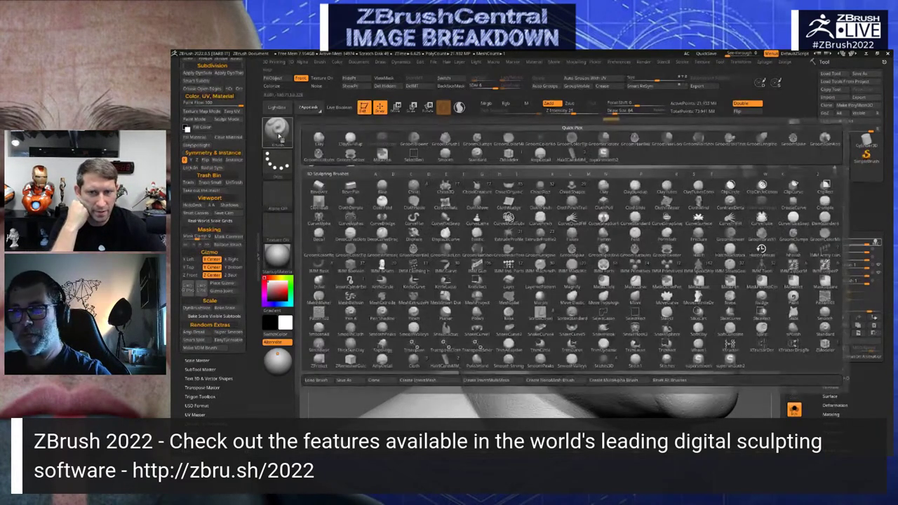
Choose the ContrastTarget brush and inspect the existing skin detail on both sides of the face
key("c")
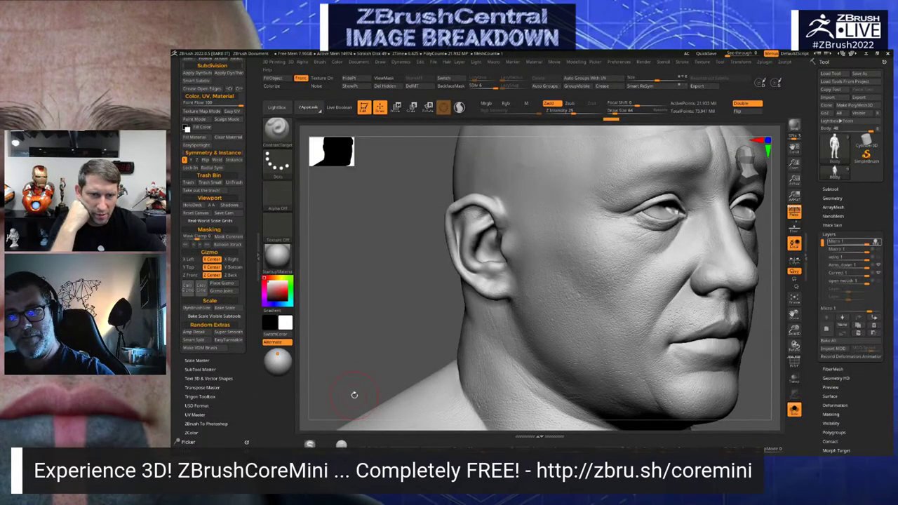
mouse_move(372, 191)
left_mouse_down("alt")
mouse_move(386, 235)
mouse_move(365, 226)
mouse_move(424, 250)
left_mouse_up("alt")
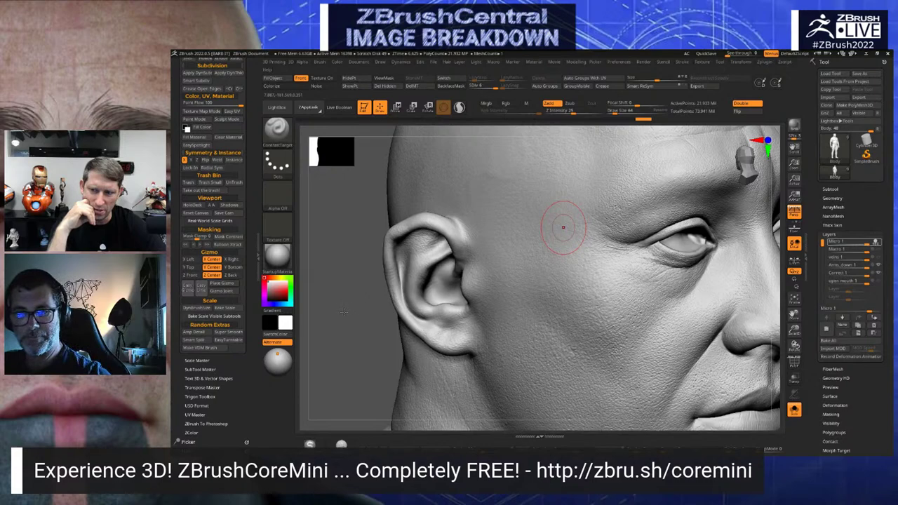
left_click_drag(347, 311, 375, 295, "alt")
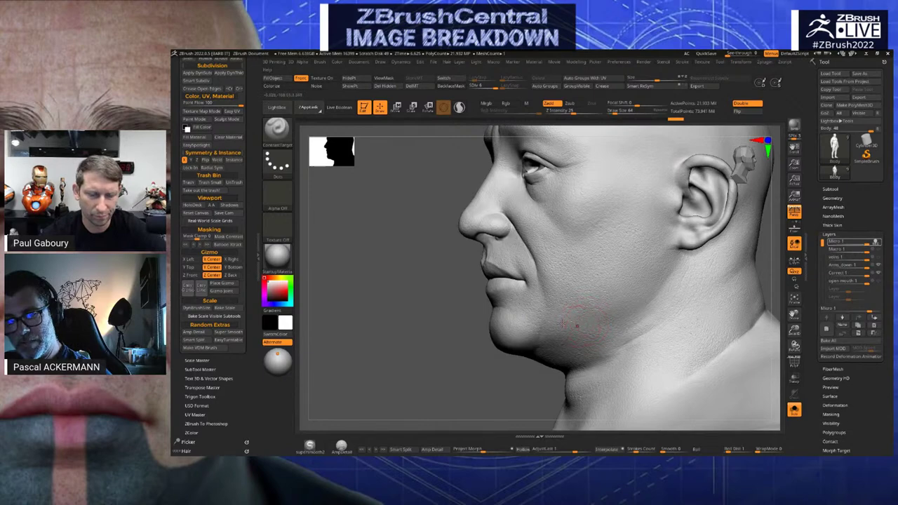
left_click_drag(419, 271, 368, 282, "alt")
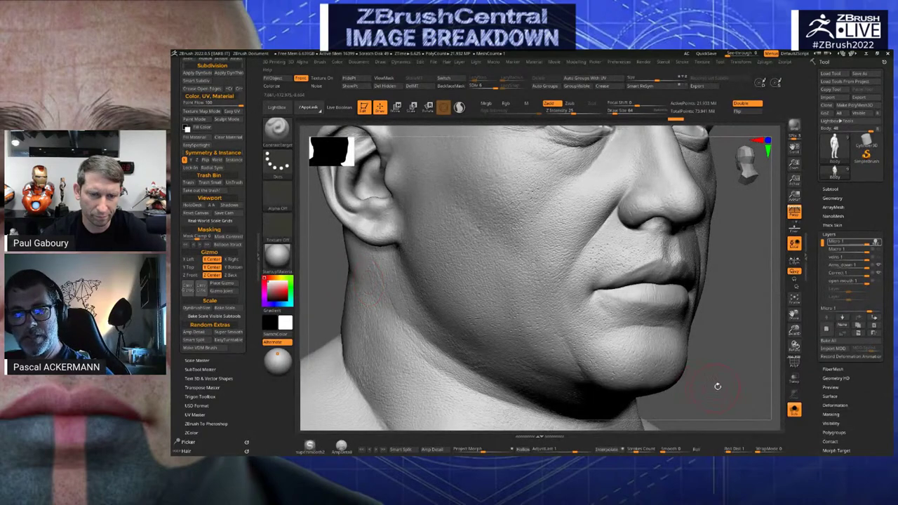
Enlarge the brush to a draw size of about 65 and smooth out a patch of skin detail on the lower cheek
left_click_drag(718, 386, 765, 390)
left_click_drag(333, 273, 377, 272)
key("s")
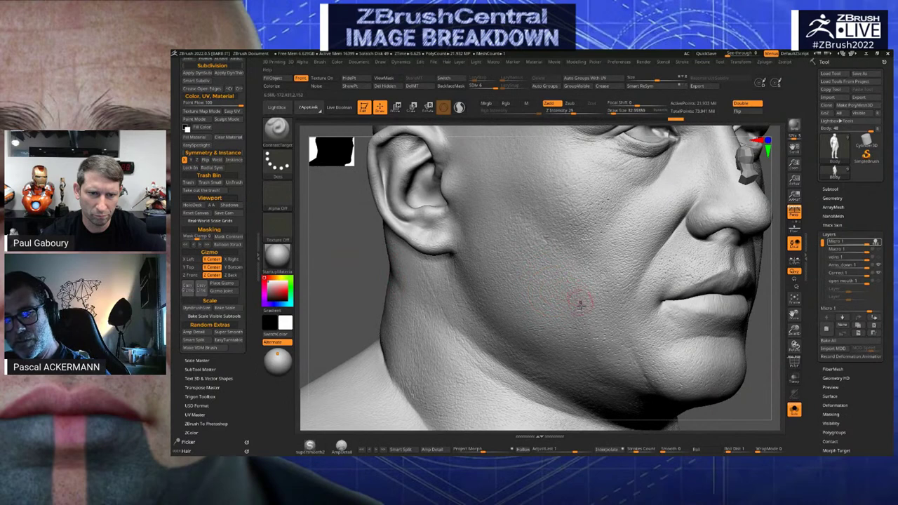
key("s")
left_click(590, 311)
left_click_drag(591, 306, 601, 335, "shift")
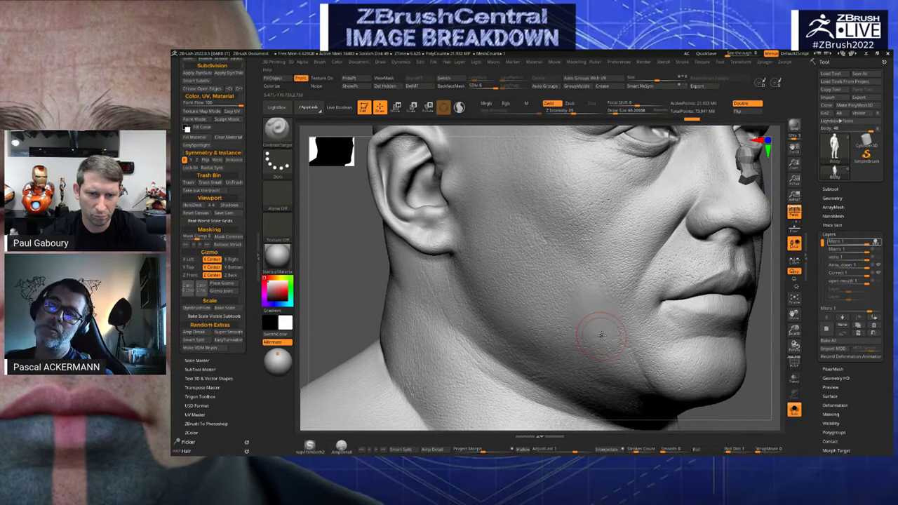
Load the first ZBG_Skin_Base brush from the skin kit folder of the brush library
left_click(274, 108)
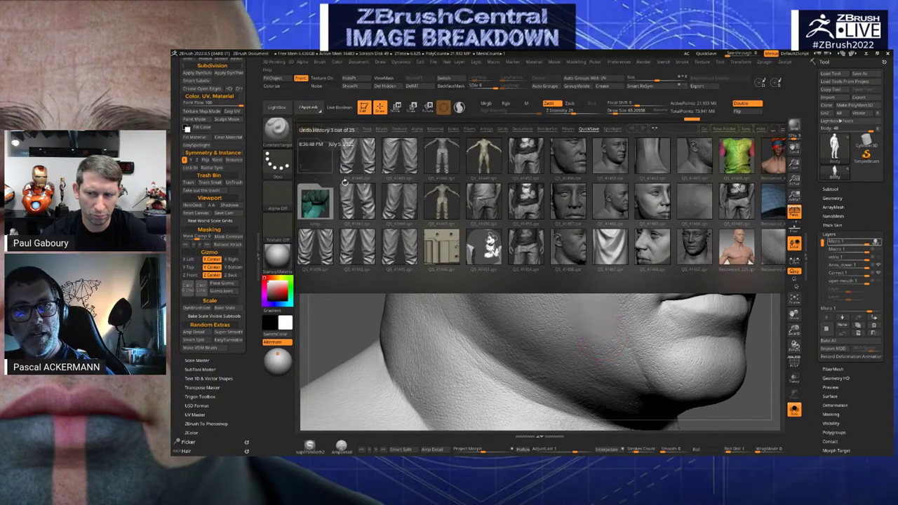
left_click(382, 128)
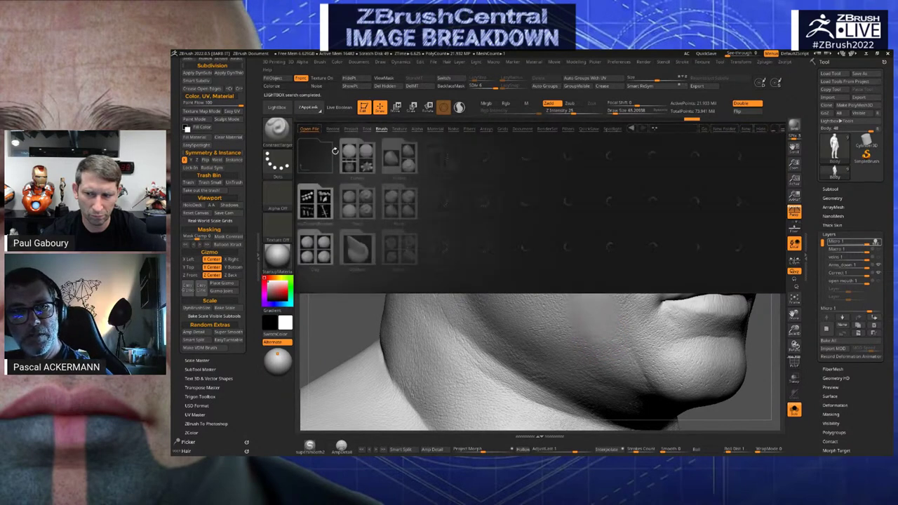
double_click(765, 249)
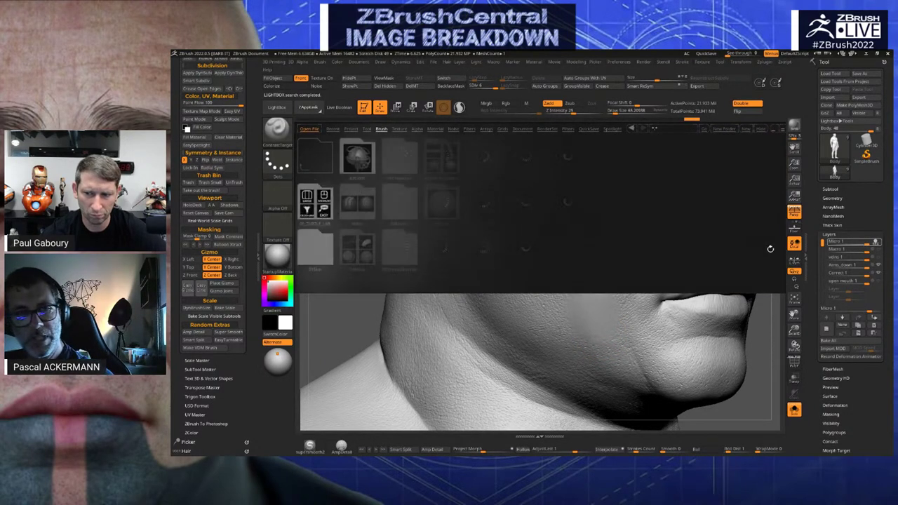
left_click(318, 251)
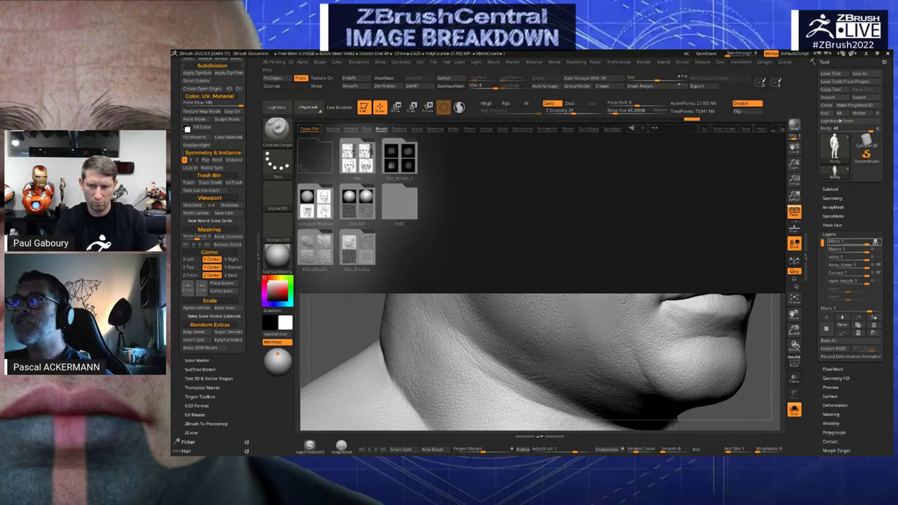
left_click(353, 206)
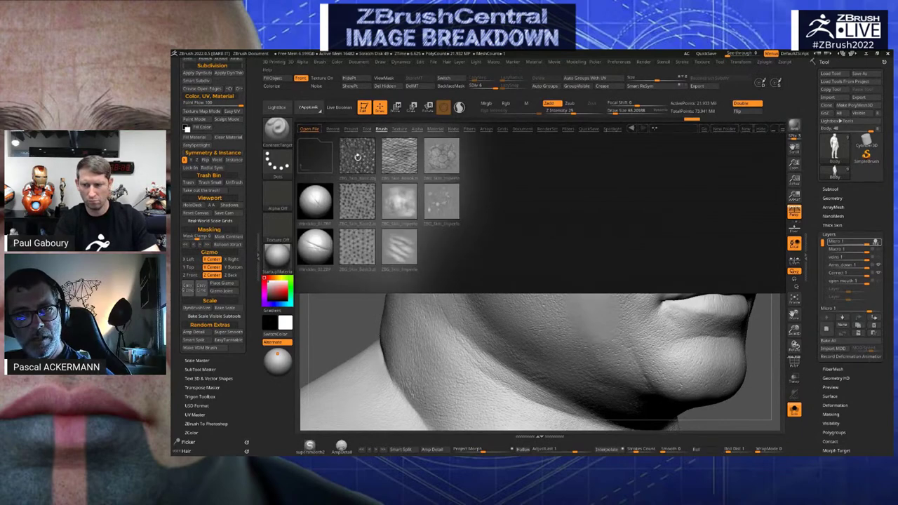
double_click(357, 157)
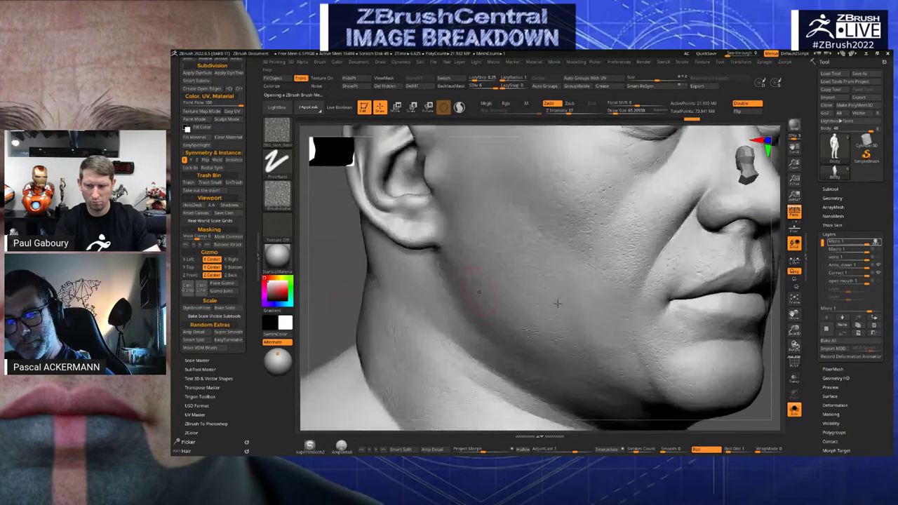
Try a skin-texture stroke over the smoothed patch on the lower cheek
left_click_drag(589, 306, 610, 318)
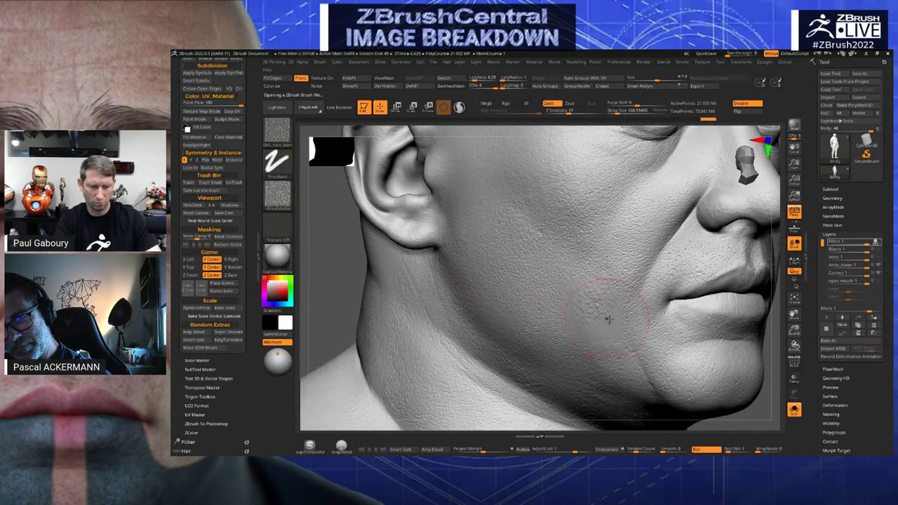
key("ctrl")
key("ctrl+z")
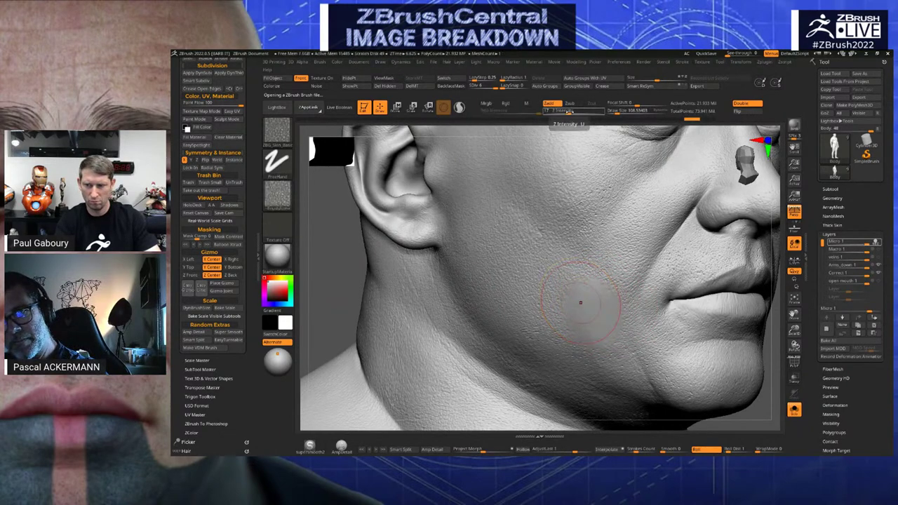
Set Z Intensity to 15 and brush the skin base texture over the lower cheek, checking the pores up close
left_click(570, 112)
type("15")
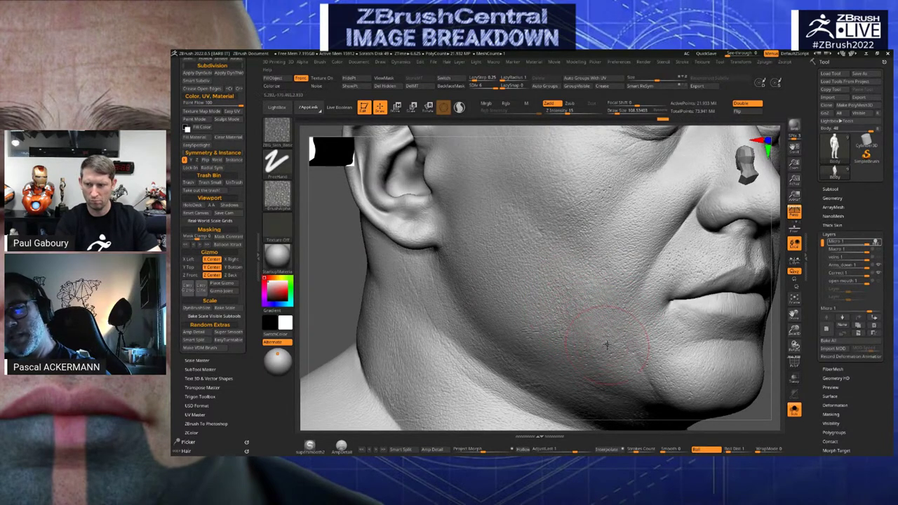
right_click_drag(607, 345, 597, 297, "ctrl")
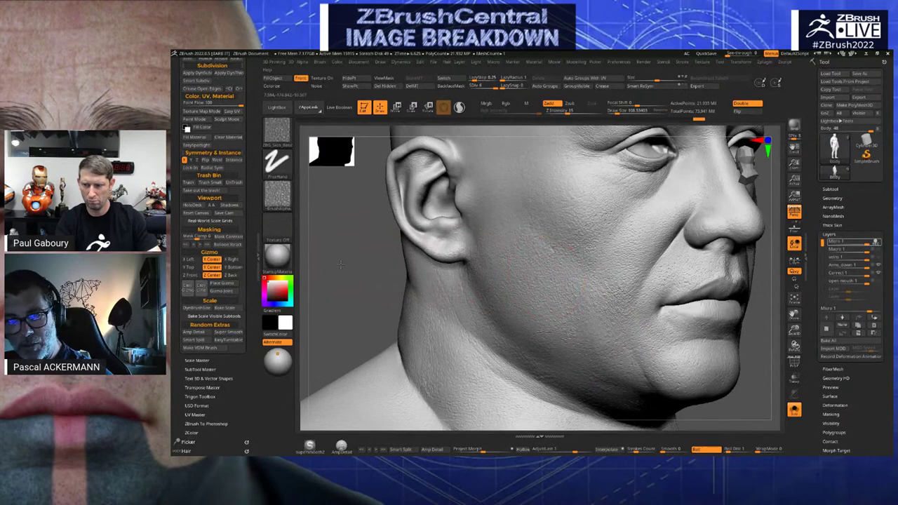
left_click_drag(341, 264, 499, 250, "alt")
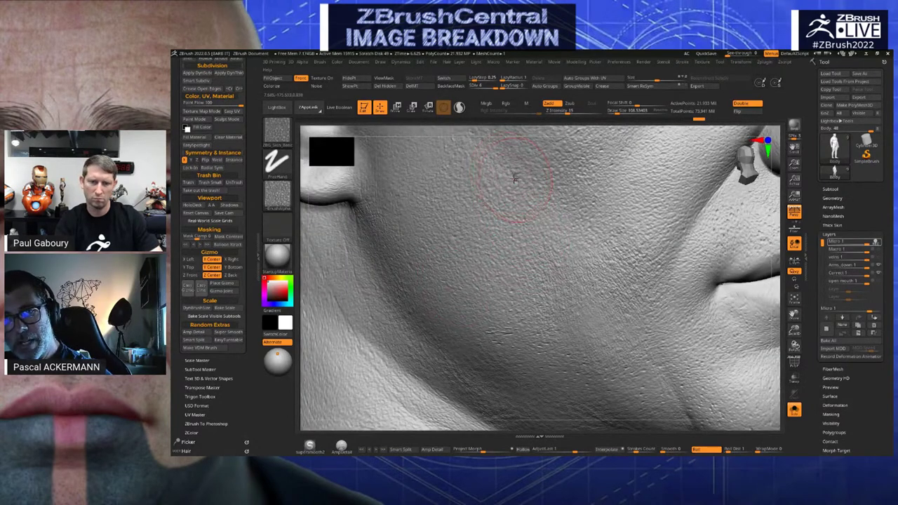
left_click_drag(302, 287, 353, 289, "alt")
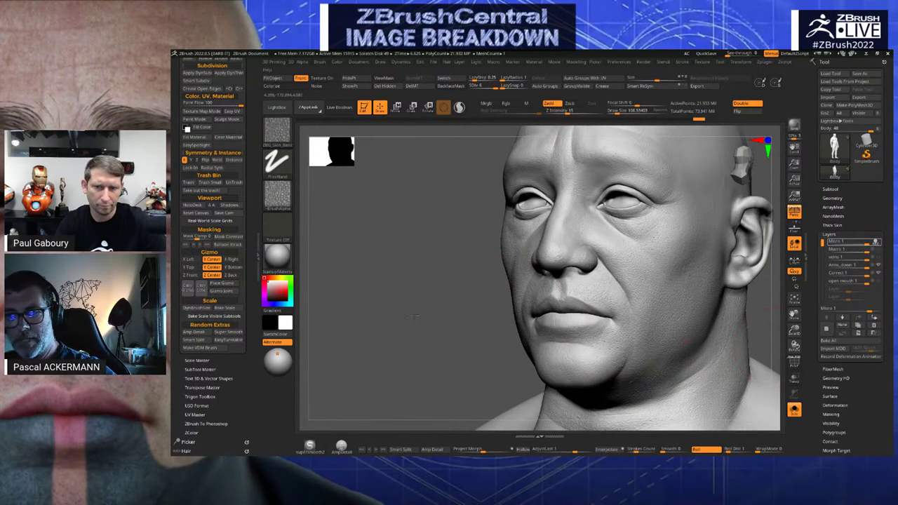
Add a new sculpting layer to the body with the Micro 1 skin detail hidden
left_click_drag(414, 317, 379, 309)
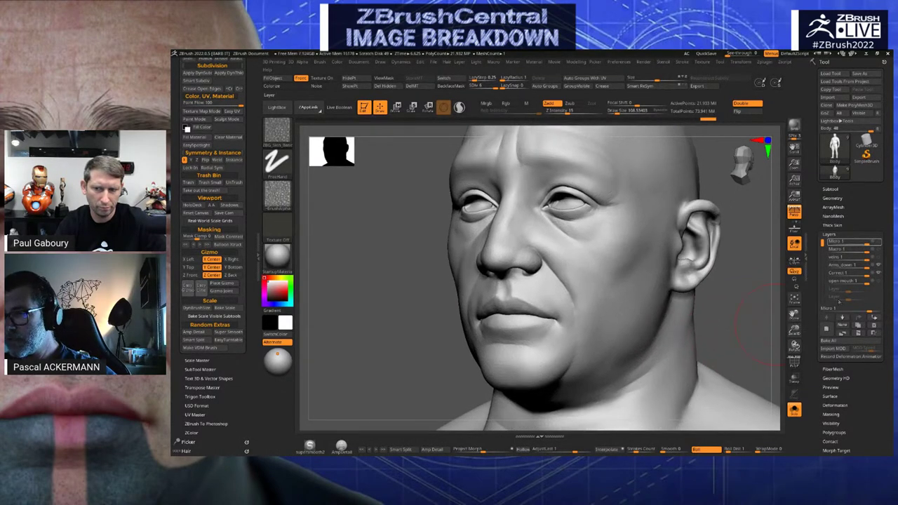
left_click(827, 329)
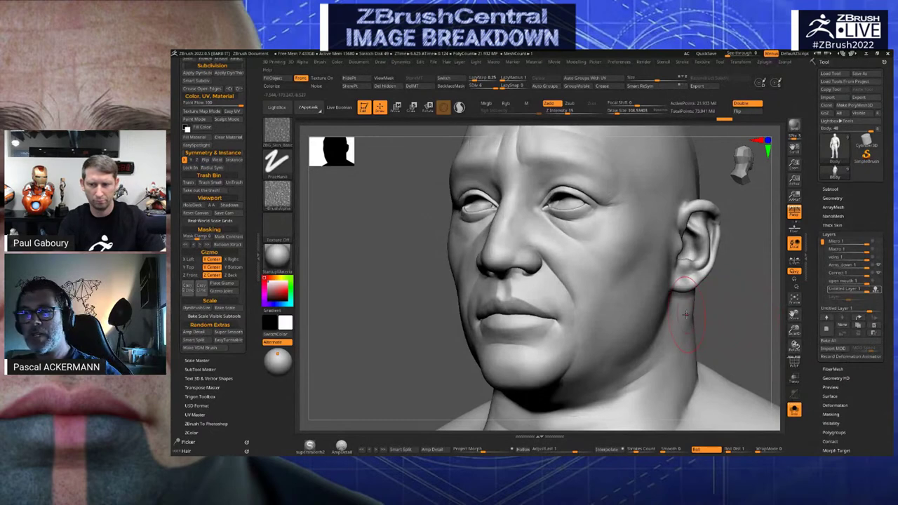
left_click_drag(448, 360, 410, 332, "shift")
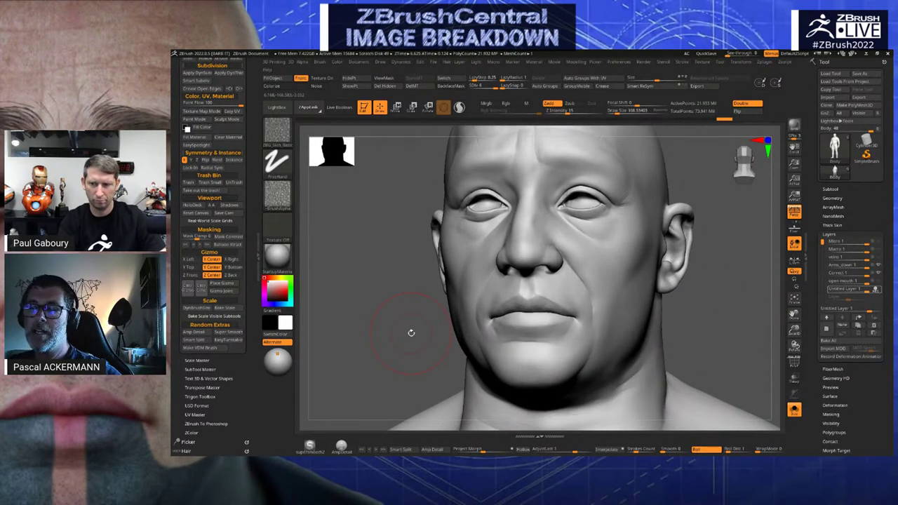
left_click_drag(398, 330, 389, 293)
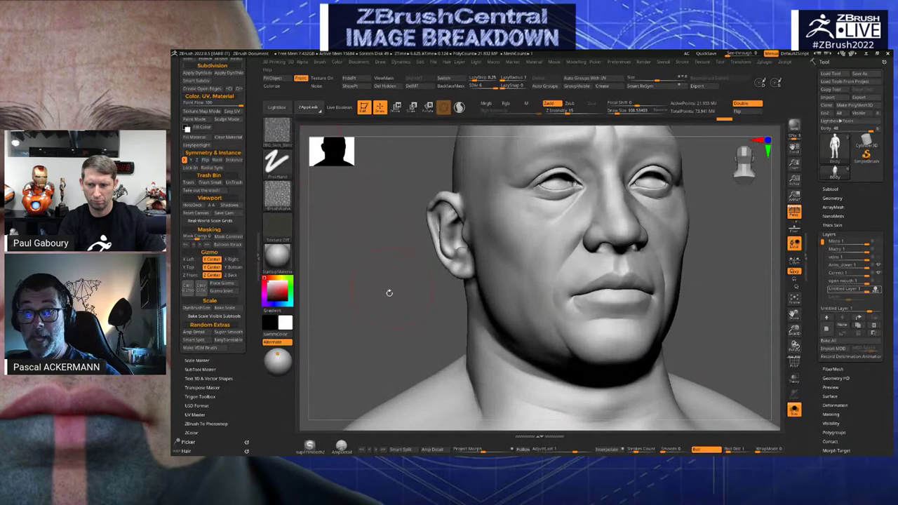
Show the Micro 1 layer and examine its skin detail and the polypainted areas around the head
left_click(846, 240)
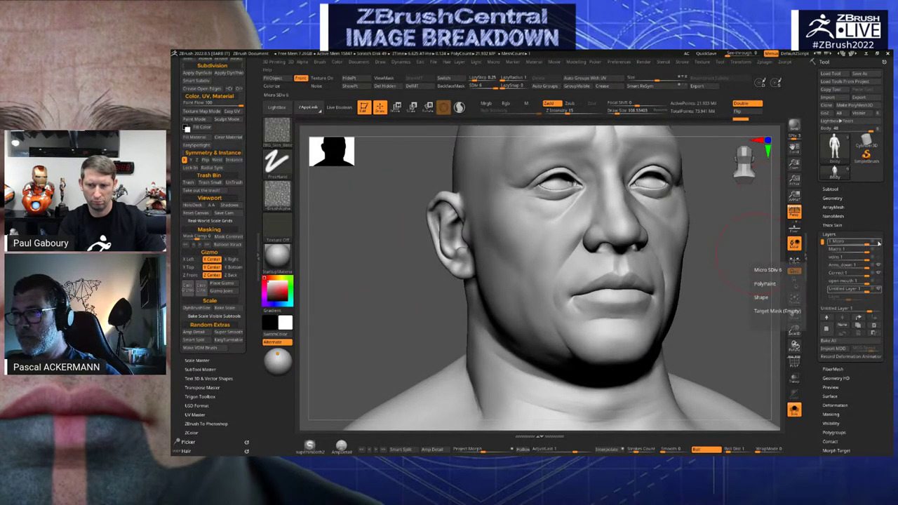
left_click(880, 243)
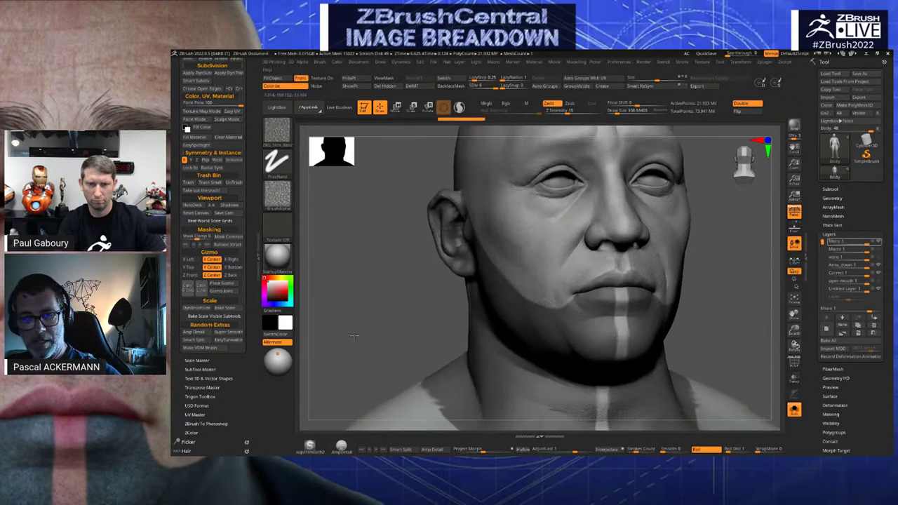
left_click_drag(379, 330, 485, 71, "alt")
left_click_drag(436, 393, 554, 246, "alt")
left_click_drag(534, 321, 604, 220)
left_click_drag(451, 382, 524, 298)
left_click_drag(459, 251, 418, 369, "alt")
key("f")
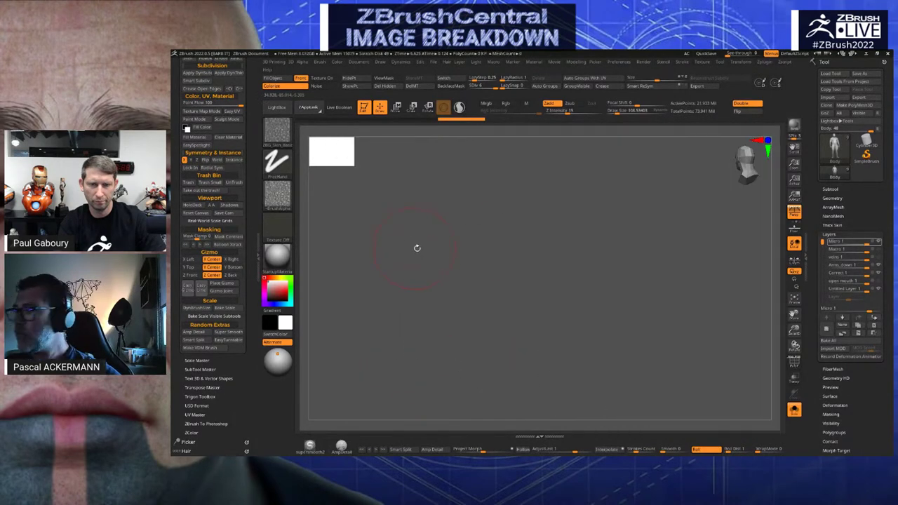
left_click_drag(426, 206, 525, 310, "shift")
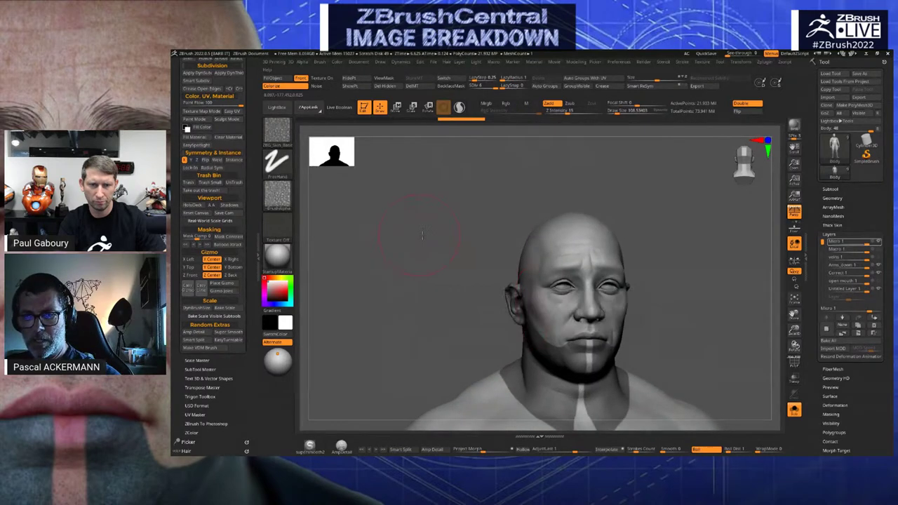
left_click_drag(420, 239, 407, 264)
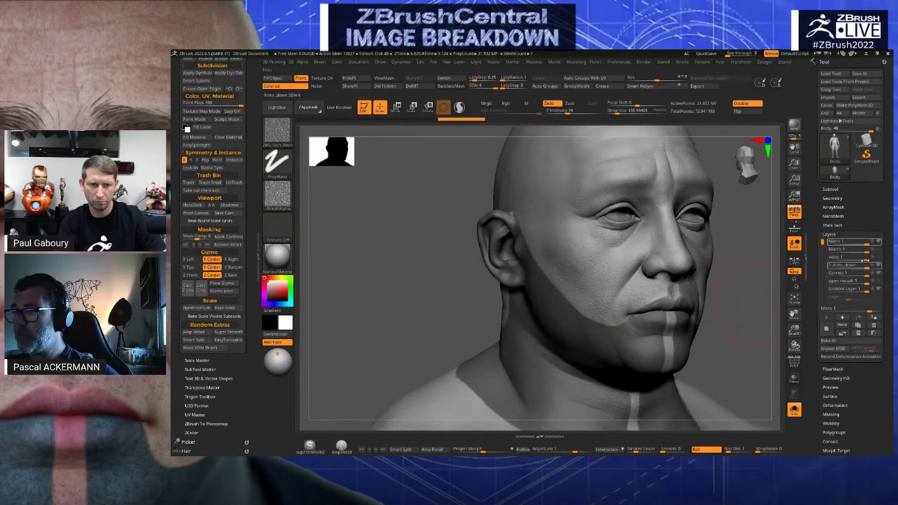
Hide the Micro 1 layer and the polypaint, and make the untitled layer the one being recorded
mouse_move(879, 253)
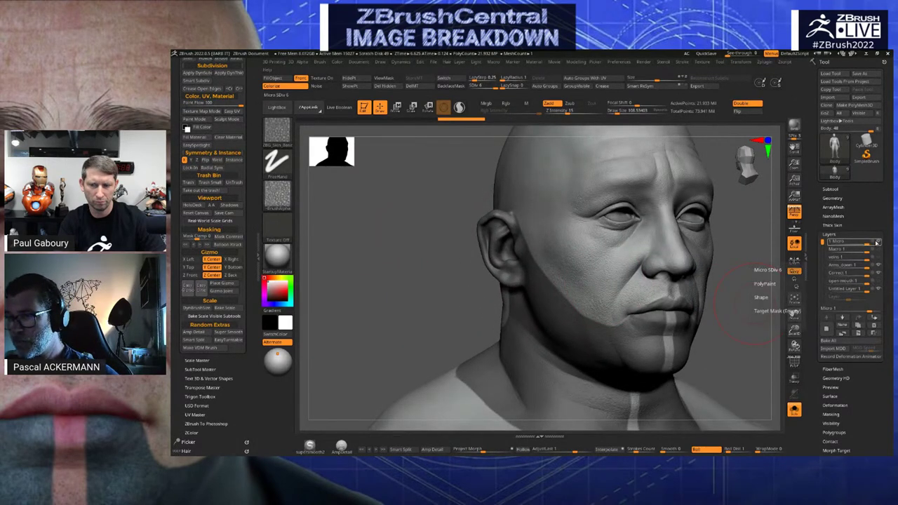
left_click(877, 290)
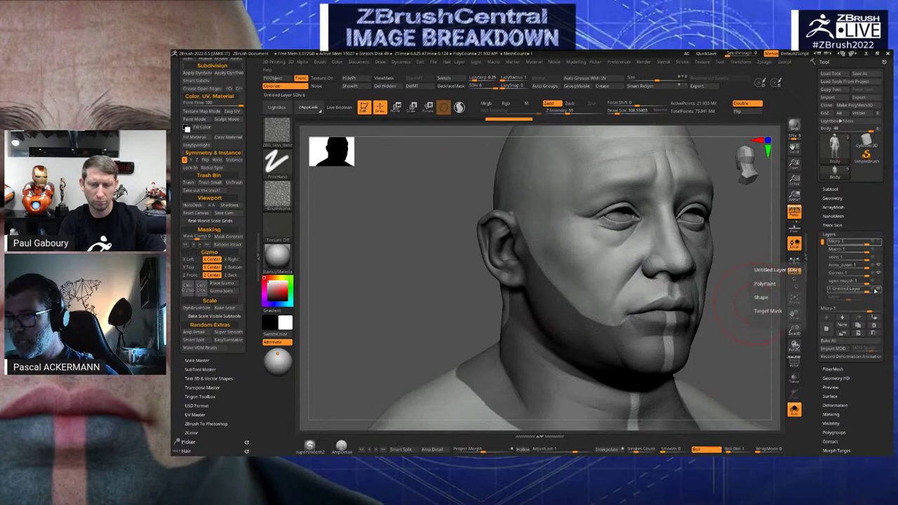
left_click_drag(414, 296, 426, 297)
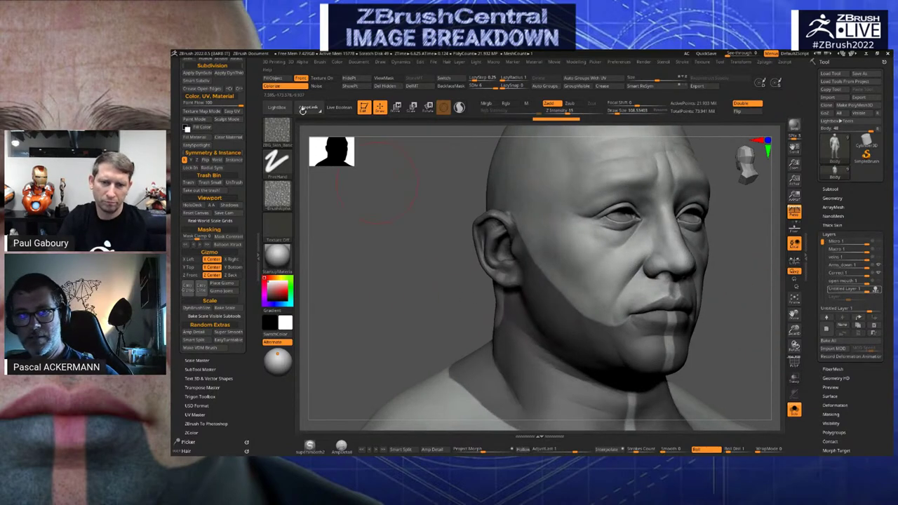
left_click(278, 87)
Load the bumpy skin brush from the skin brushes in the brush library
left_click(270, 108)
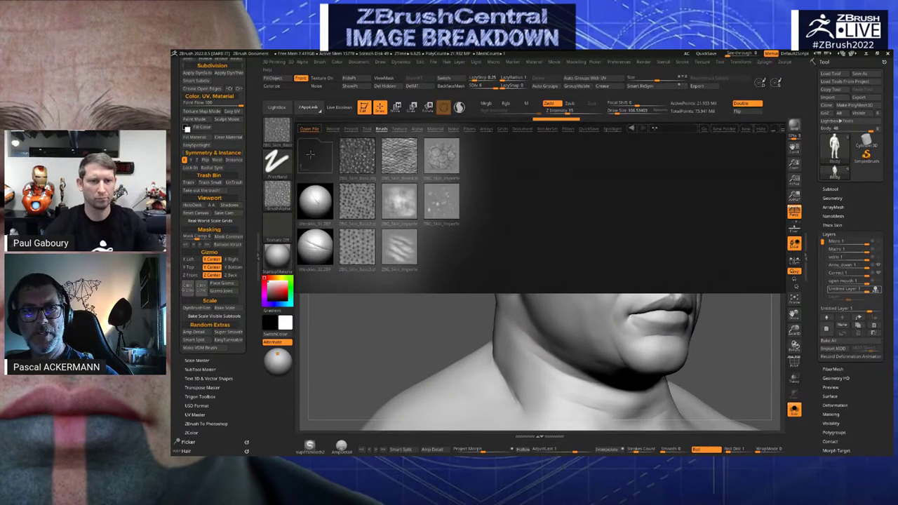
double_click(332, 162)
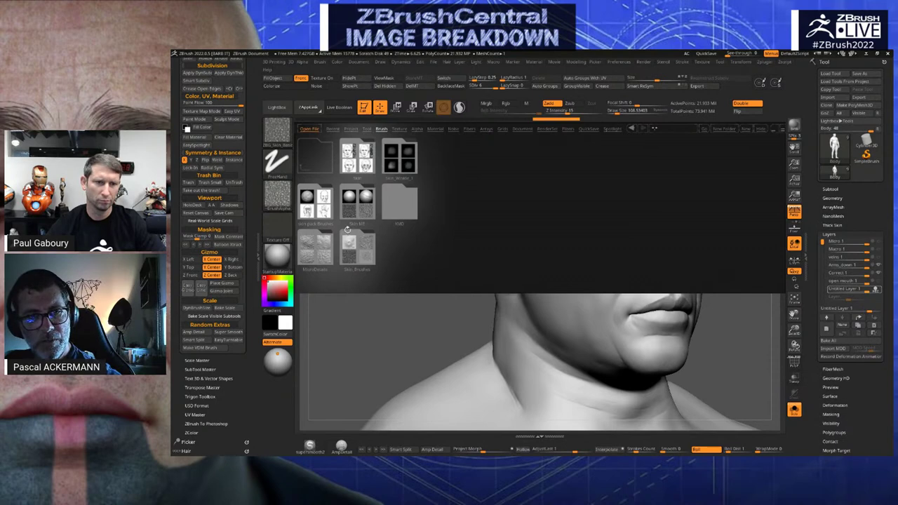
double_click(349, 250)
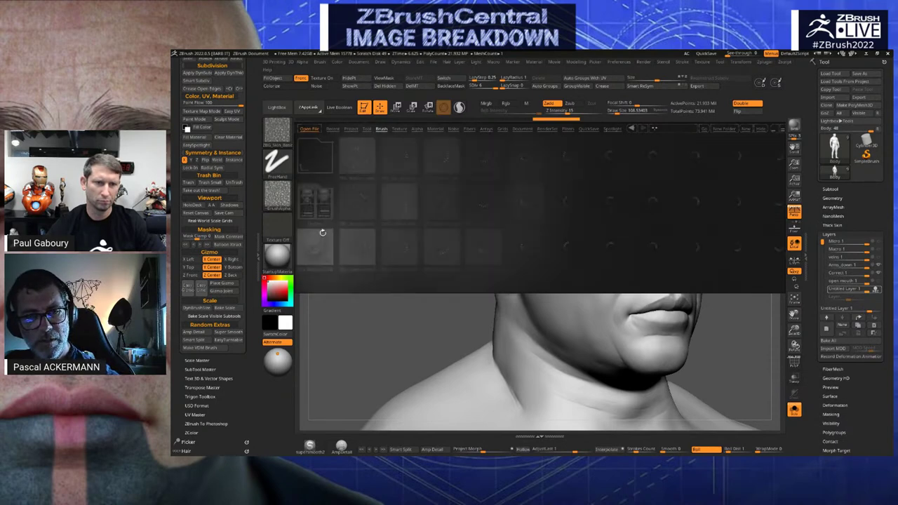
double_click(358, 209)
Brush bumpy skin texture over the chin and around the nose and mouth, and undo the last stroke
left_click_drag(394, 287, 414, 287)
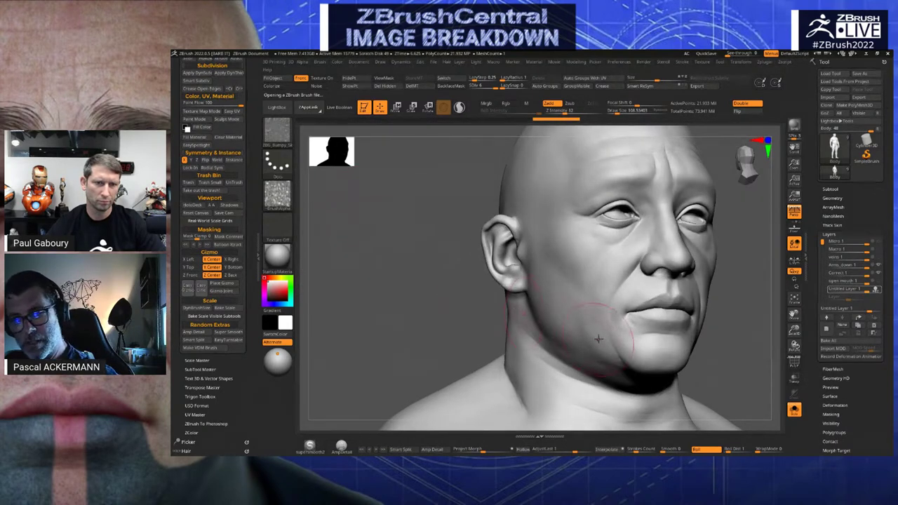
left_click(650, 348)
right_click_drag(639, 362, 689, 345)
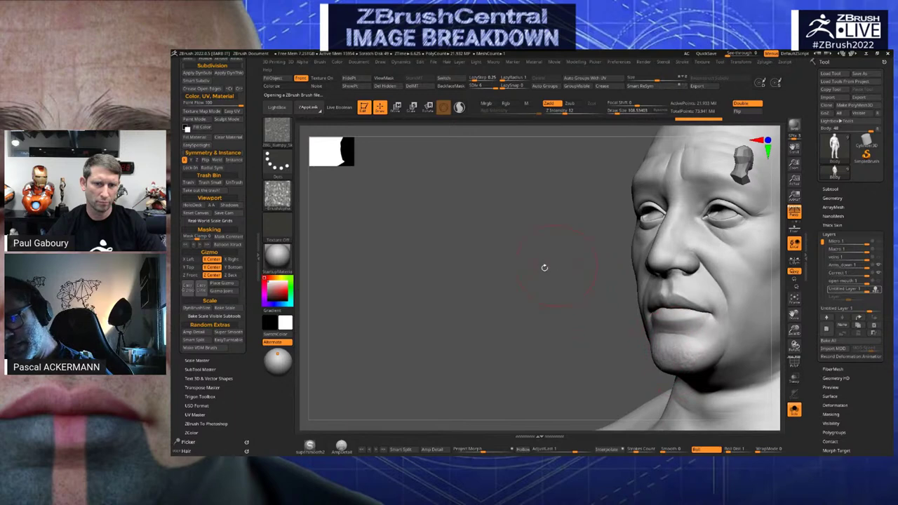
left_click_drag(544, 268, 561, 267)
left_click(648, 263)
left_click(643, 264)
left_click_drag(530, 240, 633, 263)
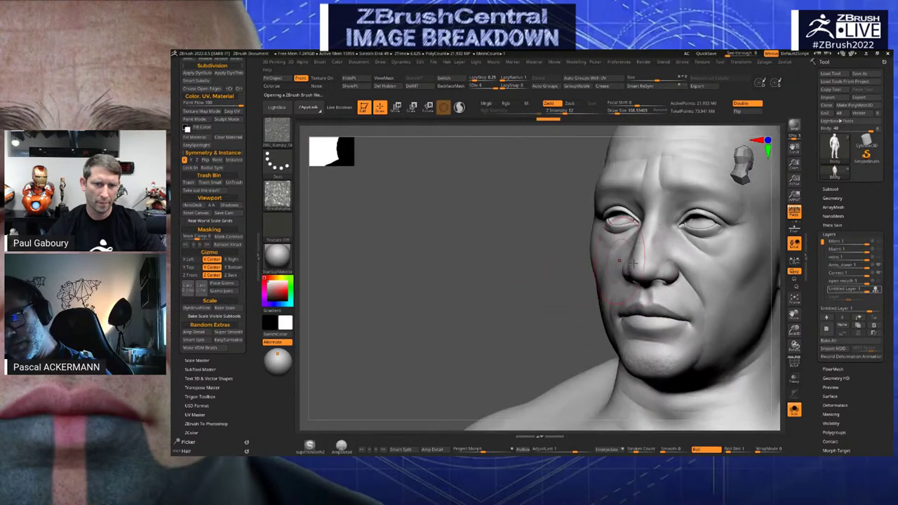
mouse_move(633, 263)
right_mouse_down()
mouse_move(515, 253)
mouse_move(627, 262)
right_mouse_up()
left_click(626, 264)
right_click_drag(413, 231, 421, 232, "shift")
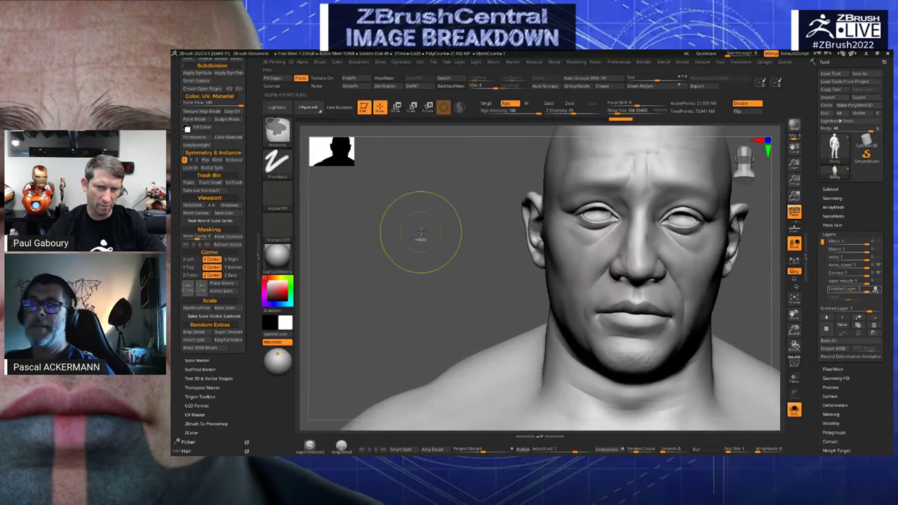
key("ctrl+z")
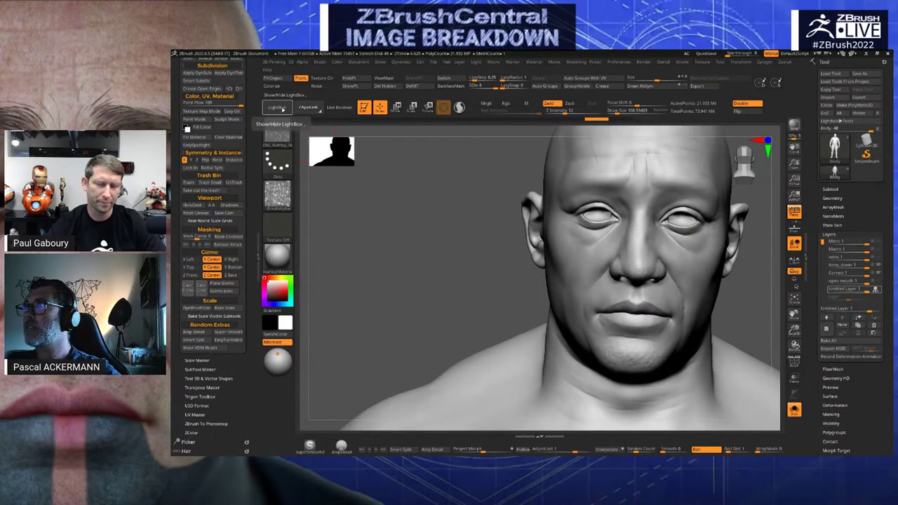
Switch to the Standard brush with a FreeHand stroke and a skin-pore alpha
mouse_move(367, 214)
left_mouse_down()
mouse_move(382, 254)
mouse_move(411, 264)
left_mouse_up()
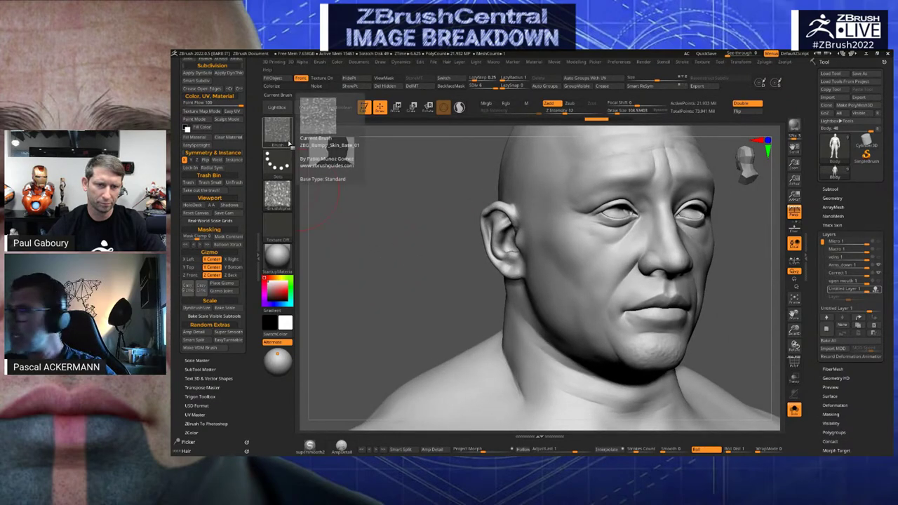
key("b")
key("s")
key("t")
left_click(282, 132)
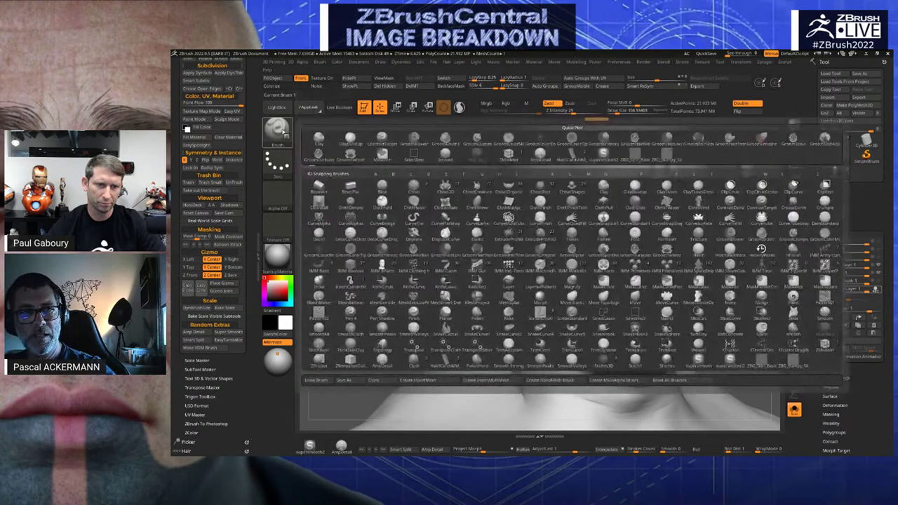
left_click(277, 165)
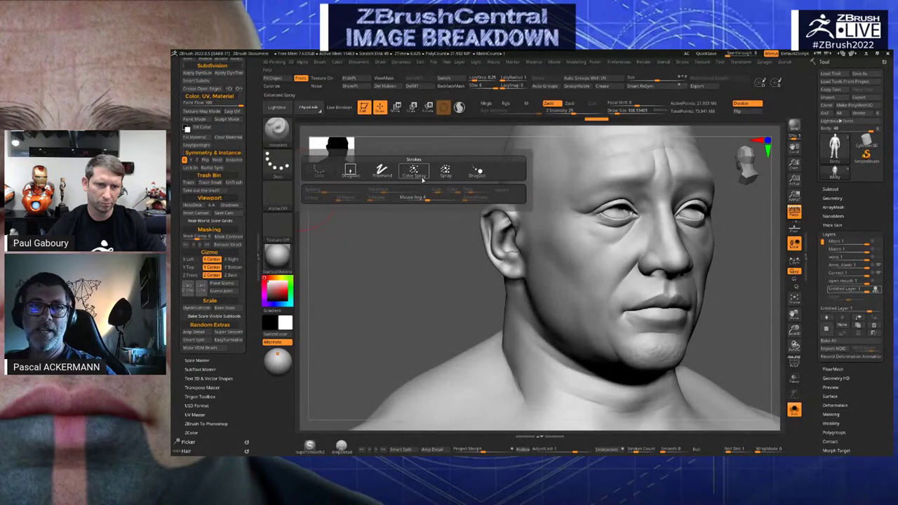
mouse_move(423, 180)
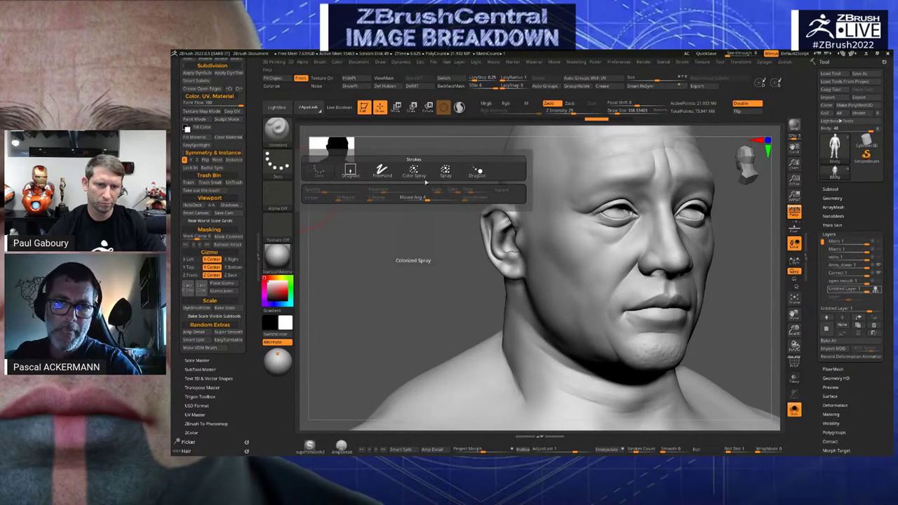
left_click(381, 170)
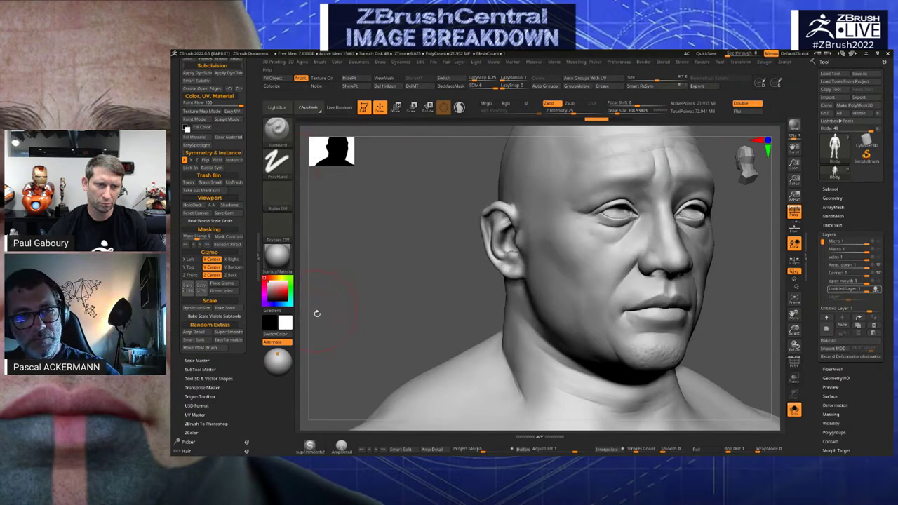
left_click(277, 198)
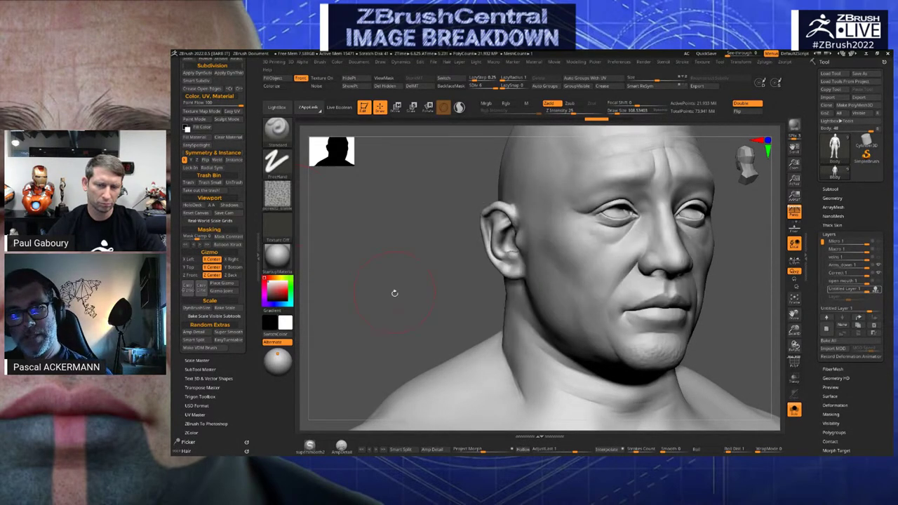
Try the textured Standard brush along the cheek and jaw, and undo the test strokes
left_click_drag(395, 293, 428, 295)
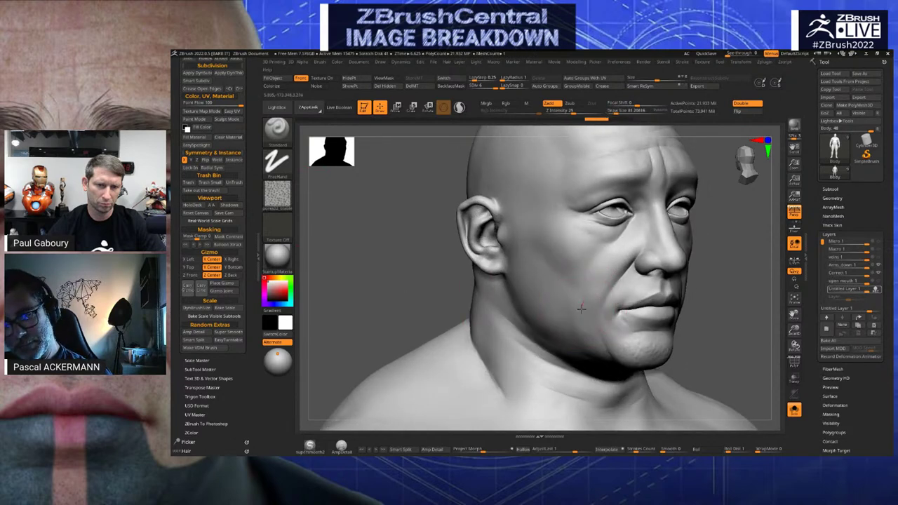
left_click_drag(581, 309, 570, 328)
left_click_drag(393, 255, 372, 231)
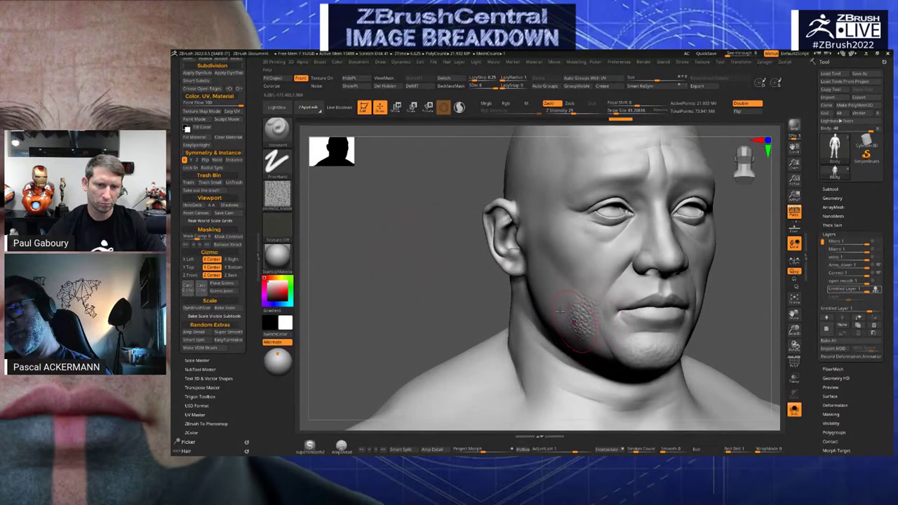
left_click_drag(513, 297, 467, 257)
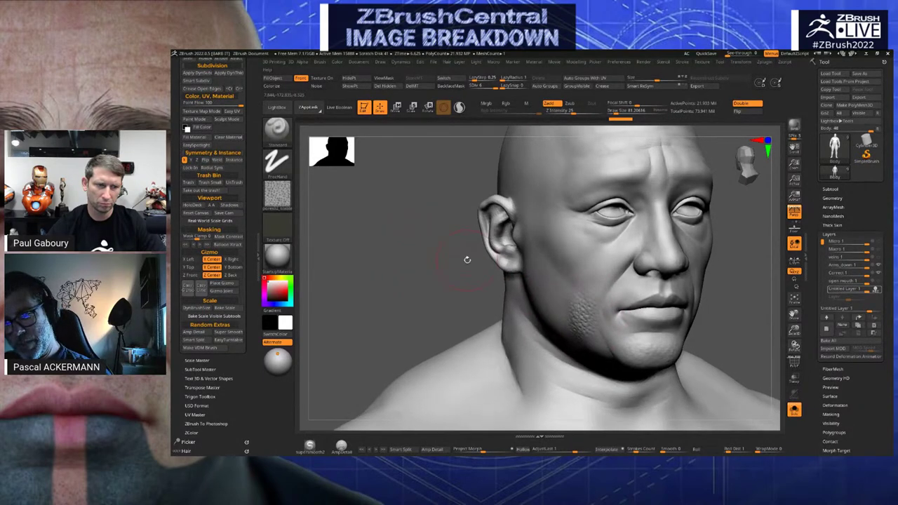
left_click_drag(551, 238, 578, 311)
left_click_drag(385, 219, 428, 221)
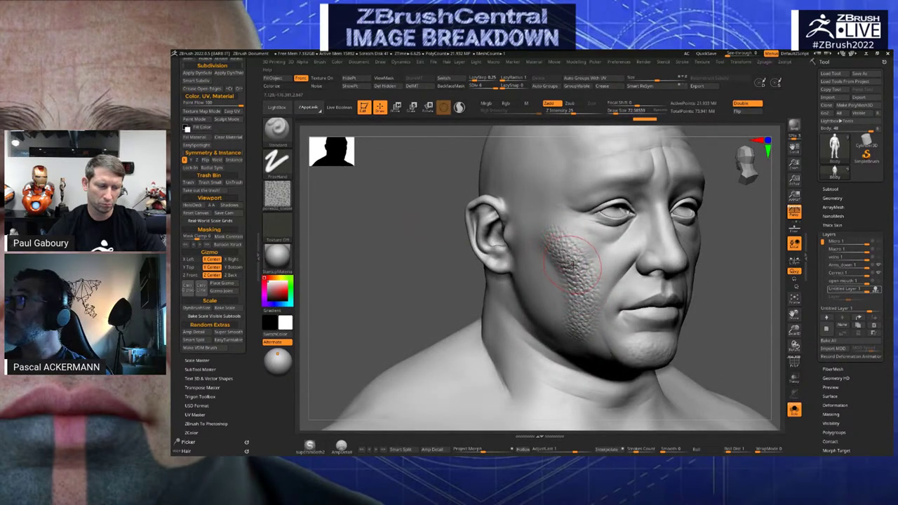
key("ctrl")
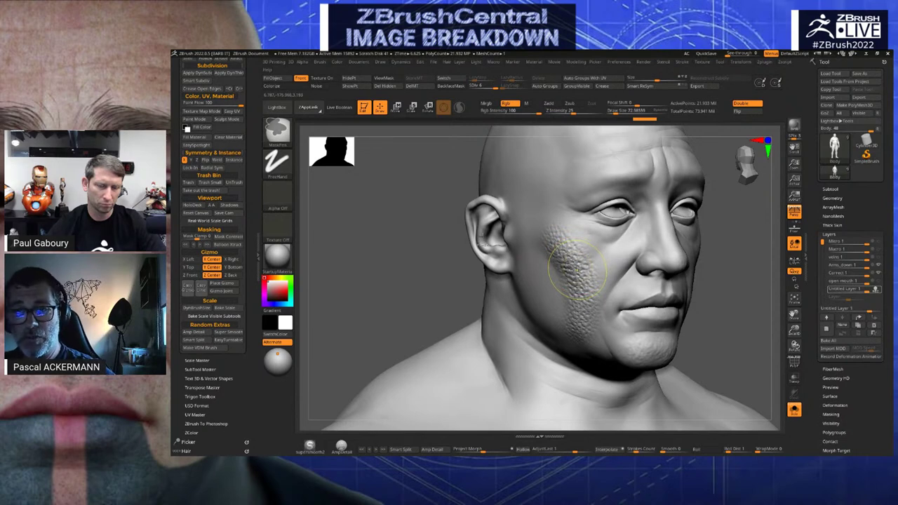
key("ctrl+z")
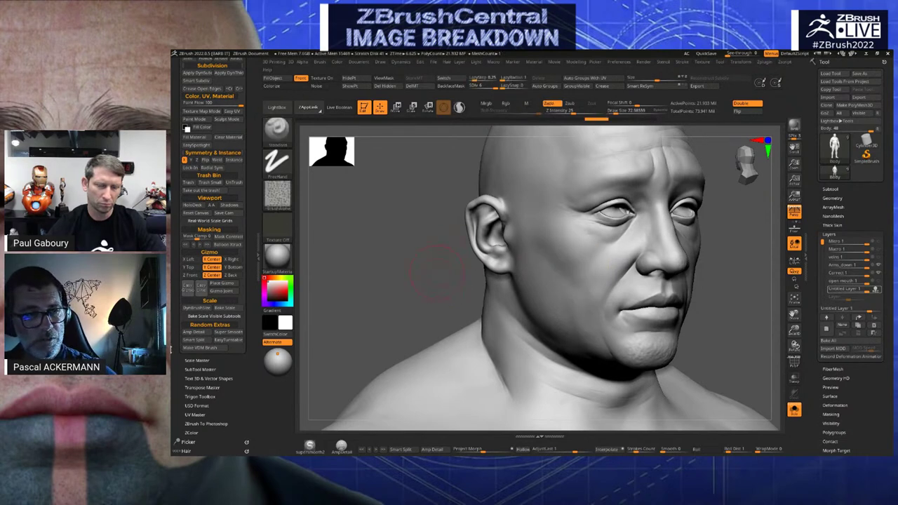
Set the MidValue of the current brush alpha to 50 in its Modify settings
scroll(181, 333, "down", 3)
left_click(187, 374)
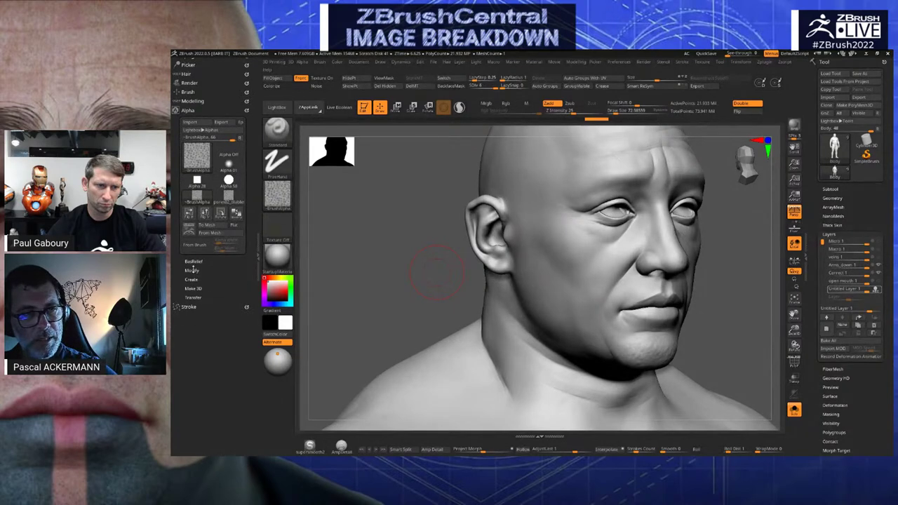
left_click(193, 270)
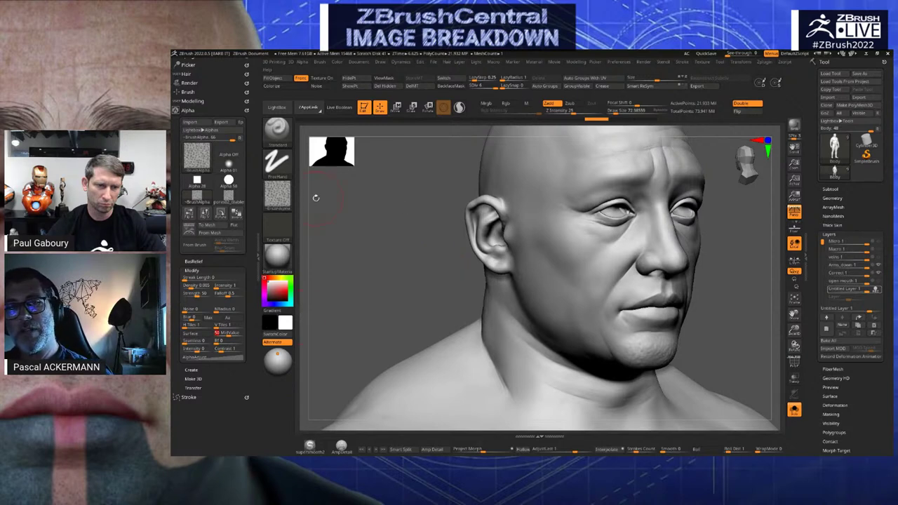
Try the adjusted alpha with one stroke on the upper cheek, and undo that stroke
left_click_drag(384, 218, 421, 220)
left_click_drag(549, 232, 571, 254)
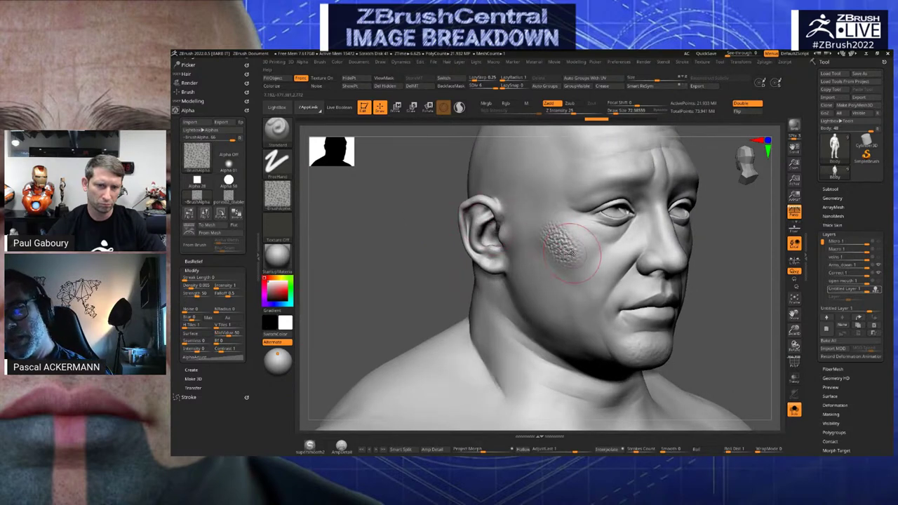
key("ctrl")
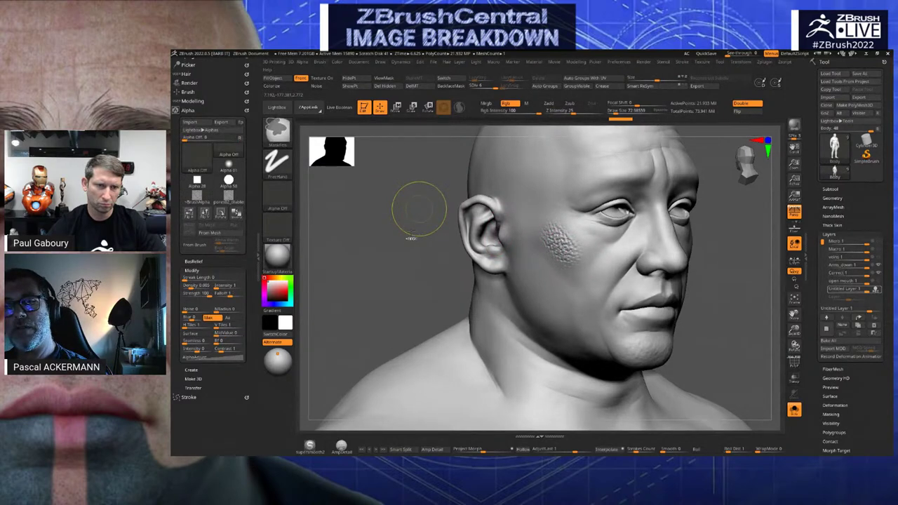
key("ctrl+z")
Lower the Standard brush's Z Intensity to 14 and set its Smooth modifier to 1
mouse_move(409, 224)
left_mouse_down()
mouse_move(396, 225)
mouse_move(421, 235)
left_mouse_up()
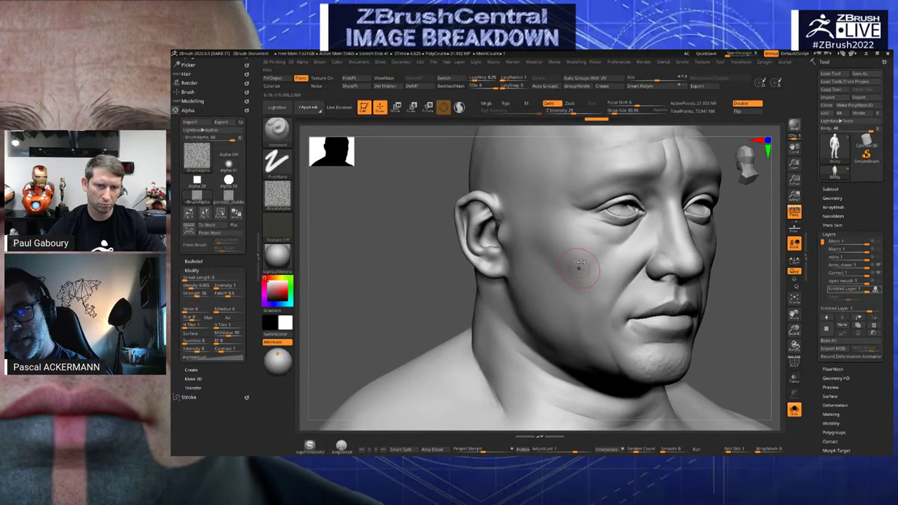
left_click_drag(566, 110, 558, 110)
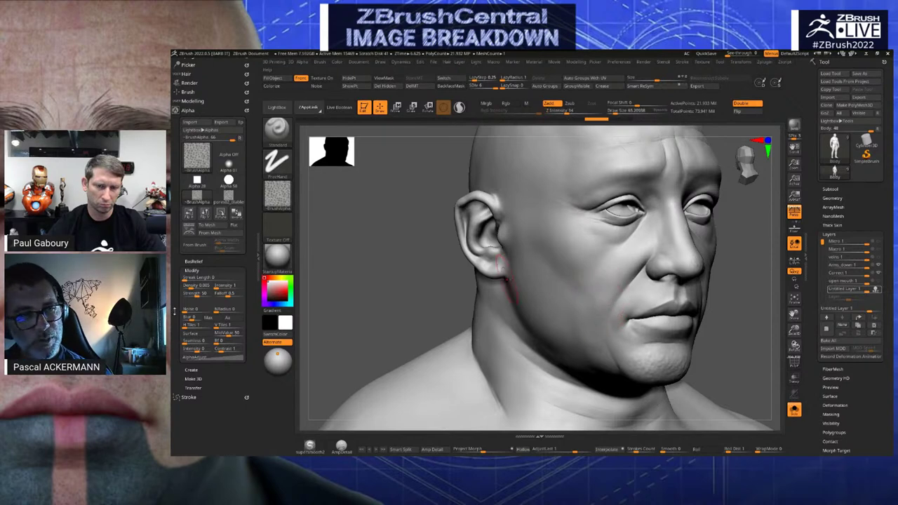
scroll(177, 323, "up", 2)
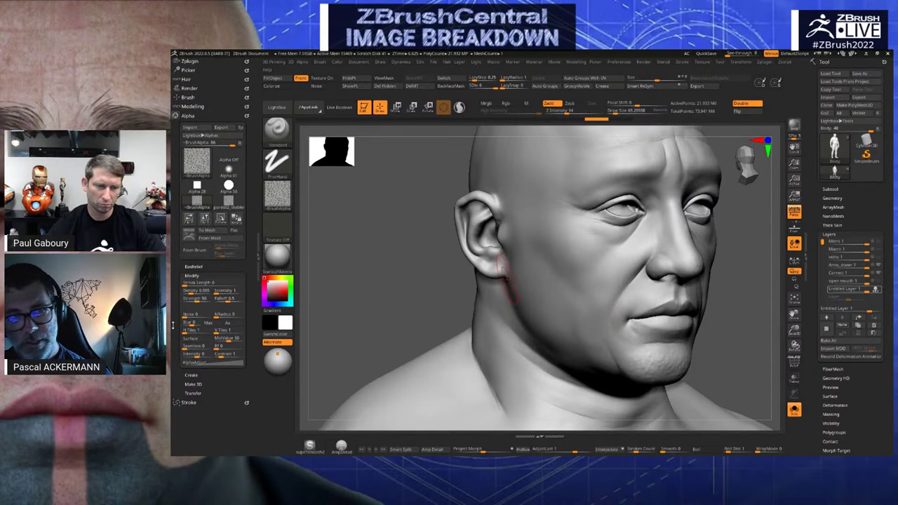
left_click(186, 97)
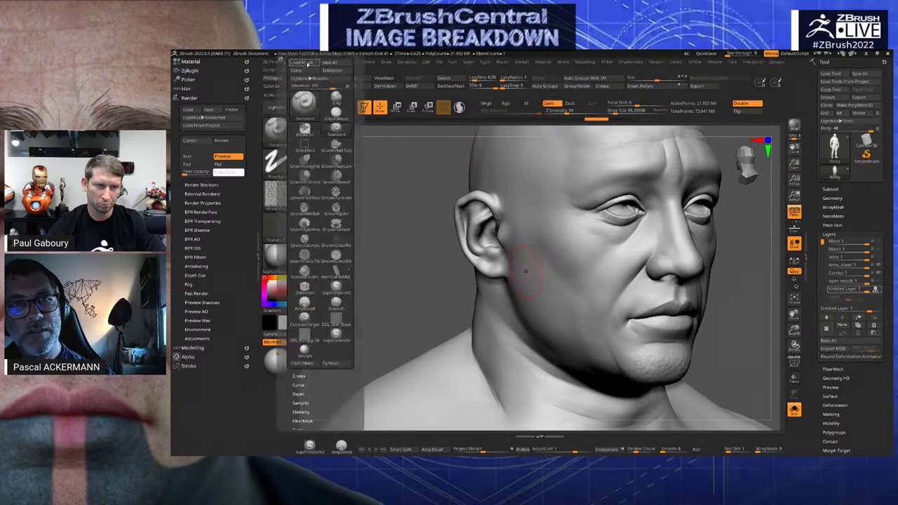
left_click(319, 61)
left_click(279, 69)
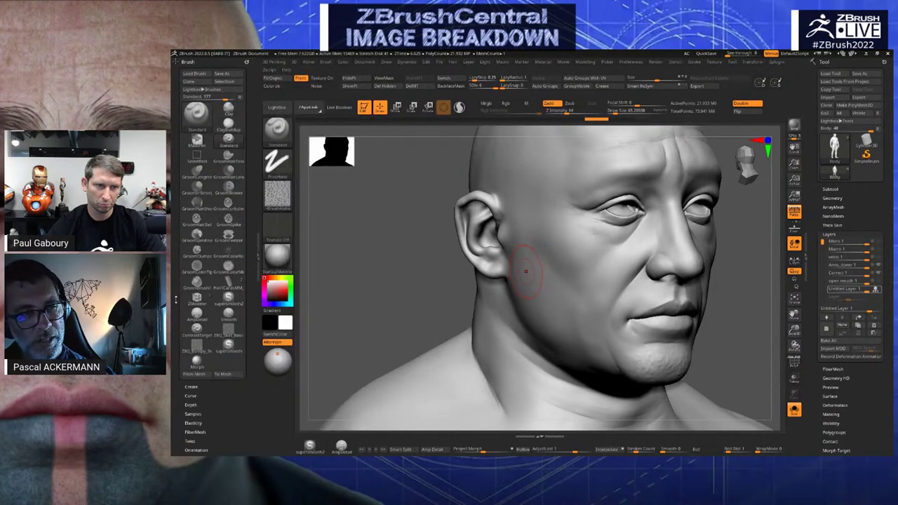
scroll(174, 331, "down", 5)
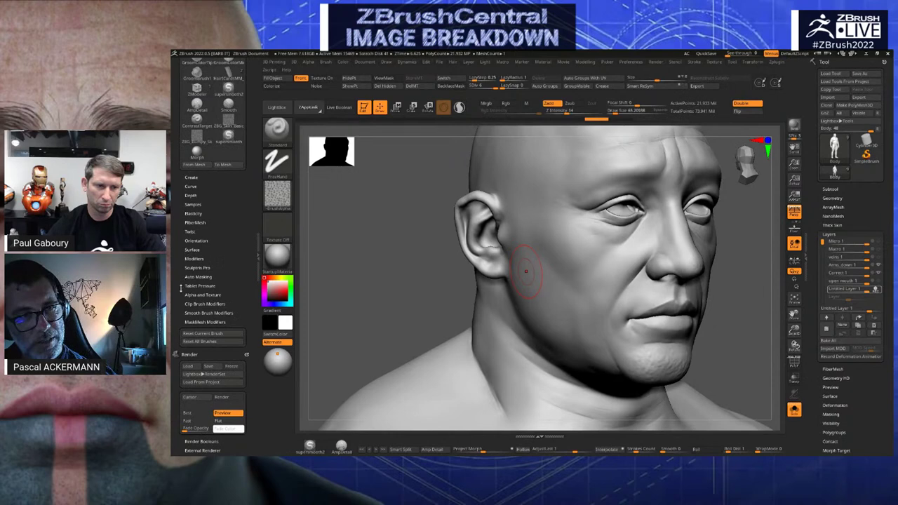
scroll(181, 289, "down", 1)
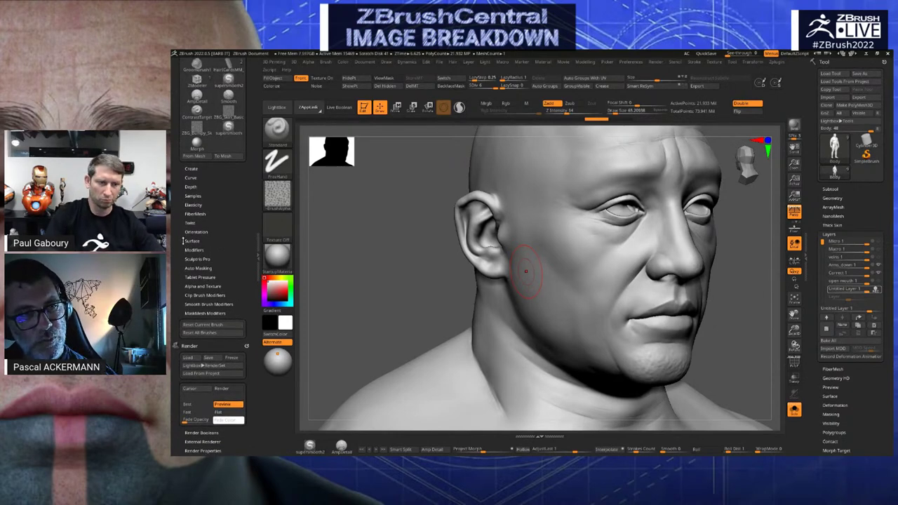
scroll(181, 260, "down", 1)
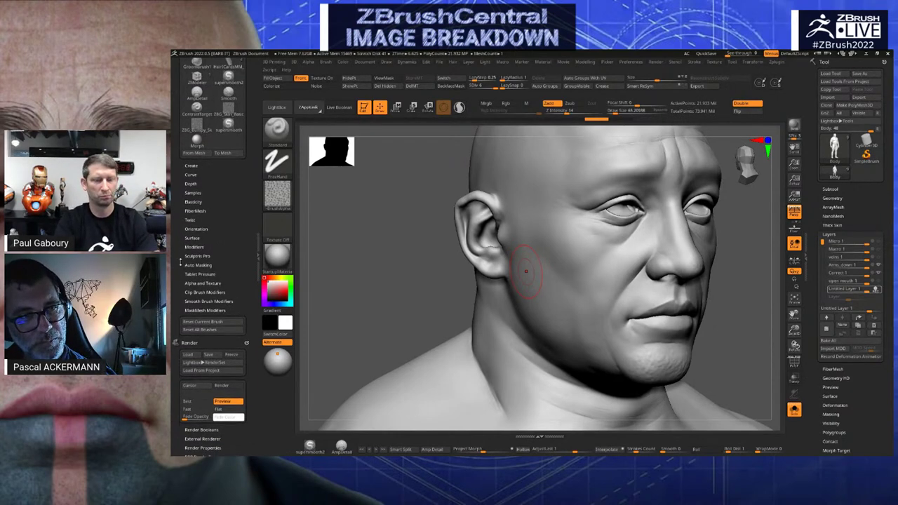
left_click(194, 247)
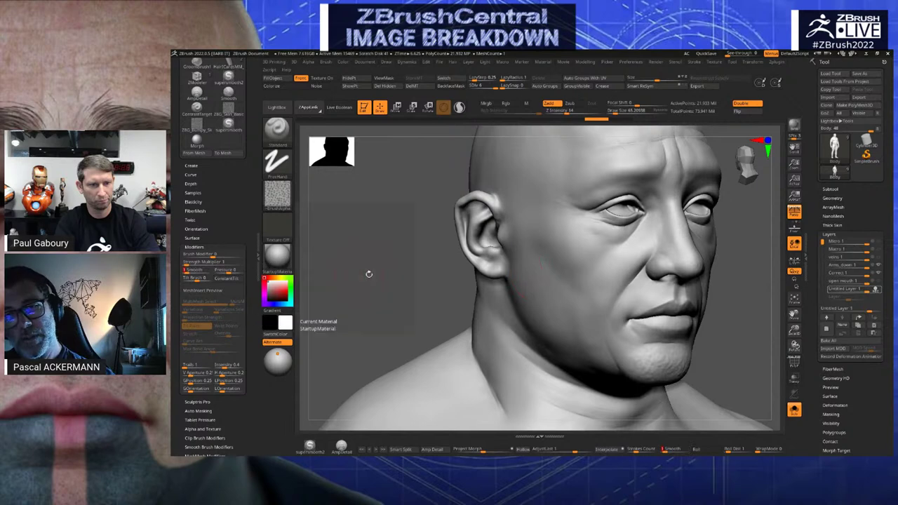
Sculpt a patch of fine skin texture on the middle of the cheek and inspect it up close
left_click_drag(578, 261, 577, 281)
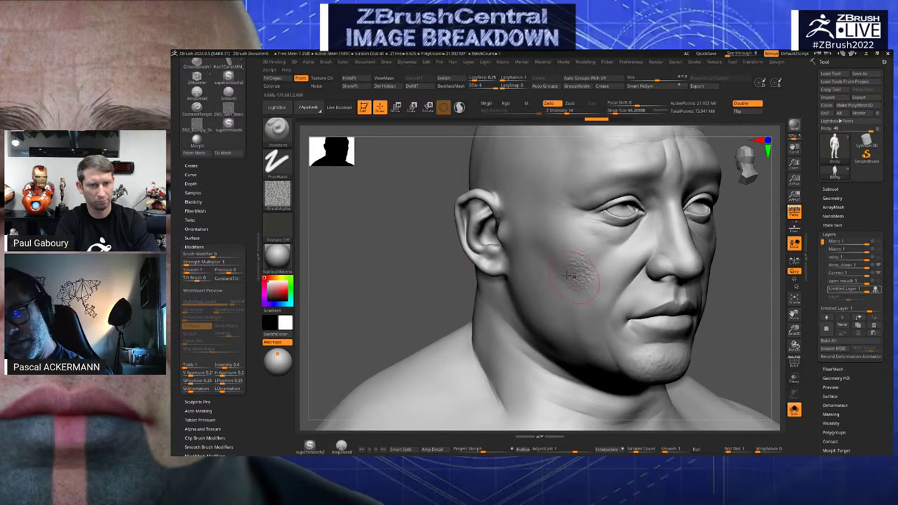
left_click_drag(380, 231, 381, 278, "alt")
mouse_move(580, 279)
left_mouse_down()
mouse_move(574, 261)
mouse_move(589, 281)
mouse_move(569, 270)
mouse_move(577, 286)
mouse_move(583, 272)
mouse_move(570, 278)
left_mouse_up()
mouse_move(338, 257)
left_mouse_down()
mouse_move(347, 234)
mouse_move(362, 228)
left_mouse_up()
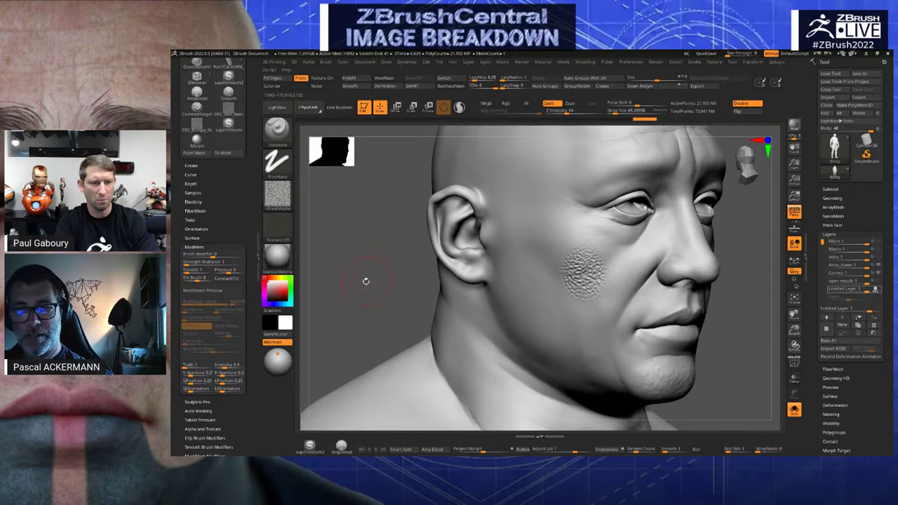
left_click_drag(365, 278, 369, 277)
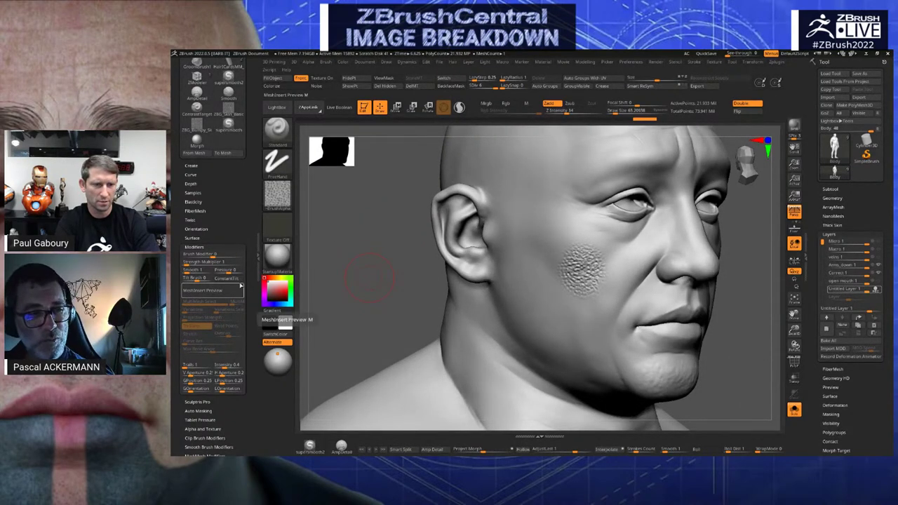
Set the brush's Smooth modifier to 0 and extend the skin texture across the cheek toward the ear for comparison
left_click(182, 269)
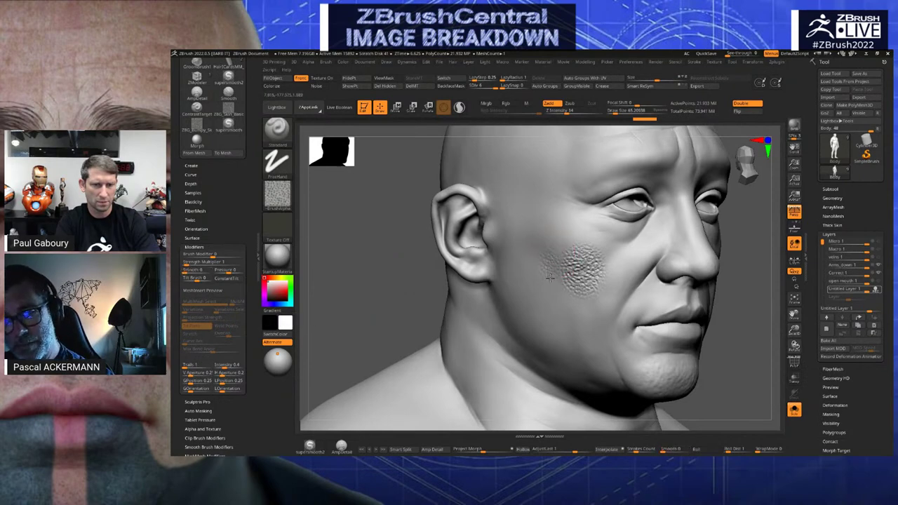
mouse_move(534, 275)
left_mouse_down()
mouse_move(558, 316)
mouse_move(533, 303)
mouse_move(524, 280)
left_mouse_up()
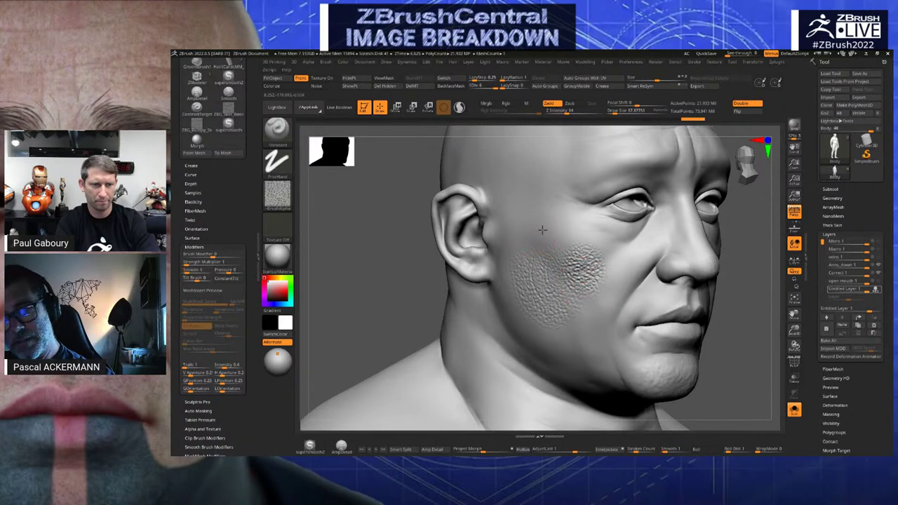
Undo the texture strokes that extend across the cheek toward the ear and turn the head to its other side
mouse_move(533, 223)
left_mouse_down()
mouse_move(544, 234)
mouse_move(536, 233)
left_mouse_up()
mouse_move(376, 251)
left_mouse_down("alt")
mouse_move(372, 217)
mouse_move(386, 227)
left_mouse_up("alt")
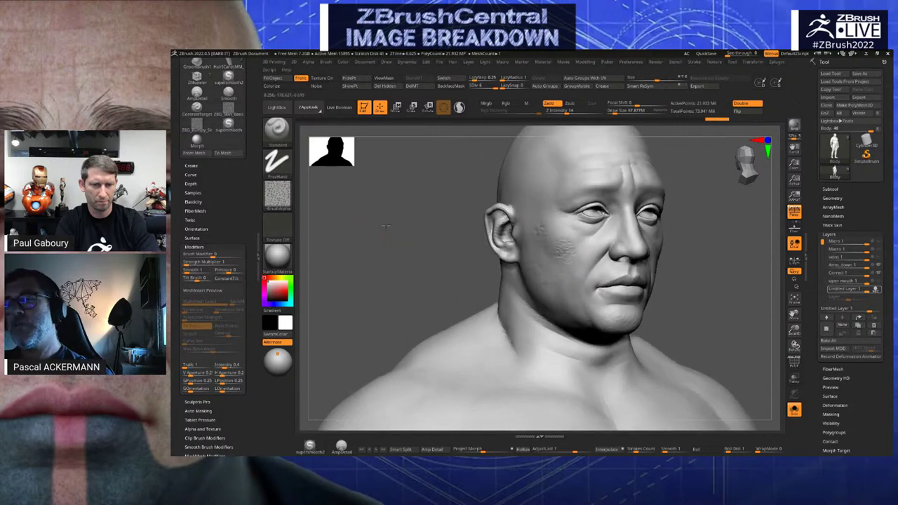
key("ctrl")
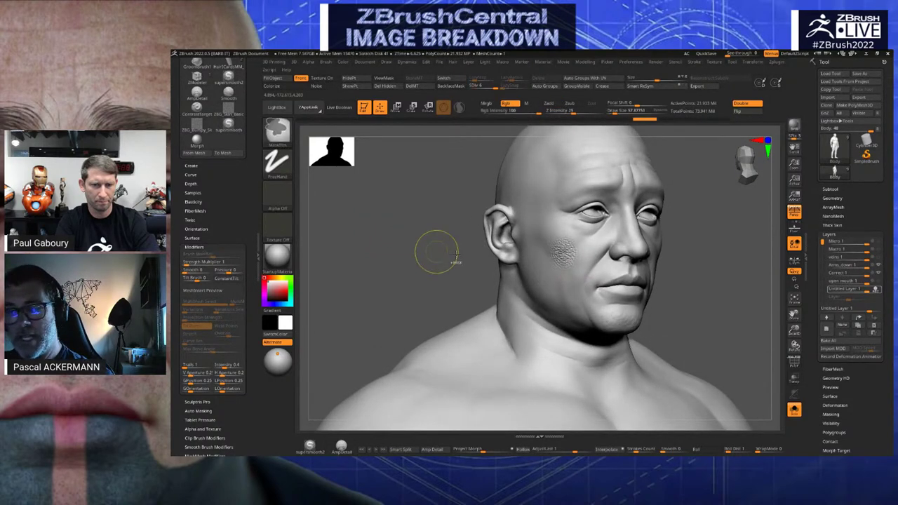
mouse_move(432, 250)
left_mouse_down()
mouse_move(491, 256)
mouse_move(447, 249)
mouse_move(322, 185)
left_mouse_up()
left_click_drag(426, 278, 393, 276)
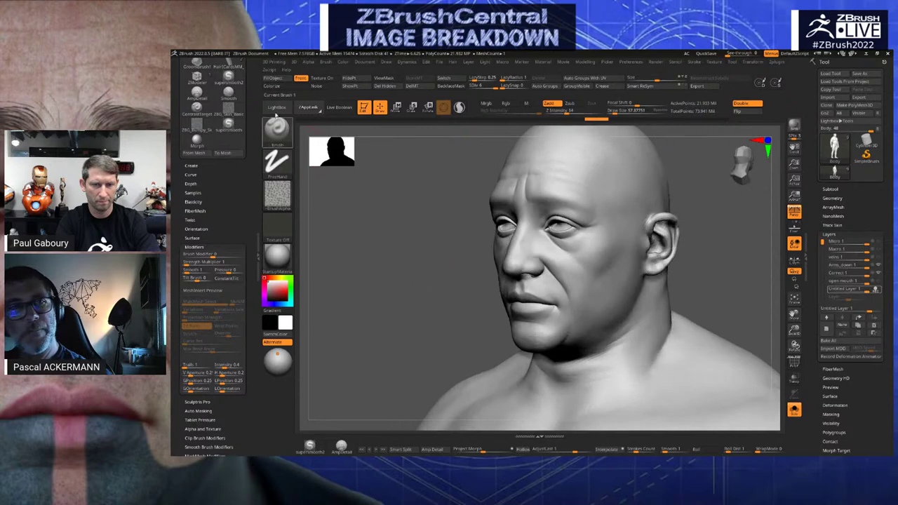
Load the first ZBGs Complex Skin Base brush from the skin brush folder in LightBox
left_click(277, 108)
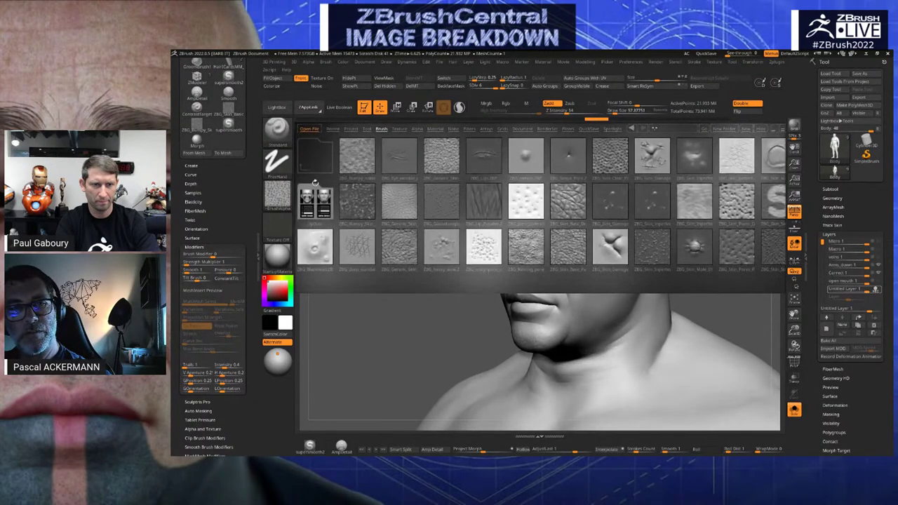
left_click(315, 202)
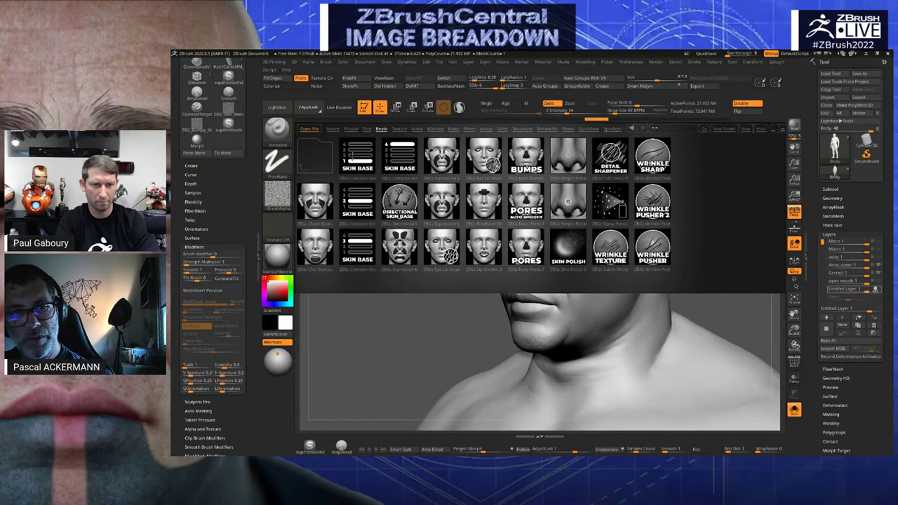
left_click(357, 154)
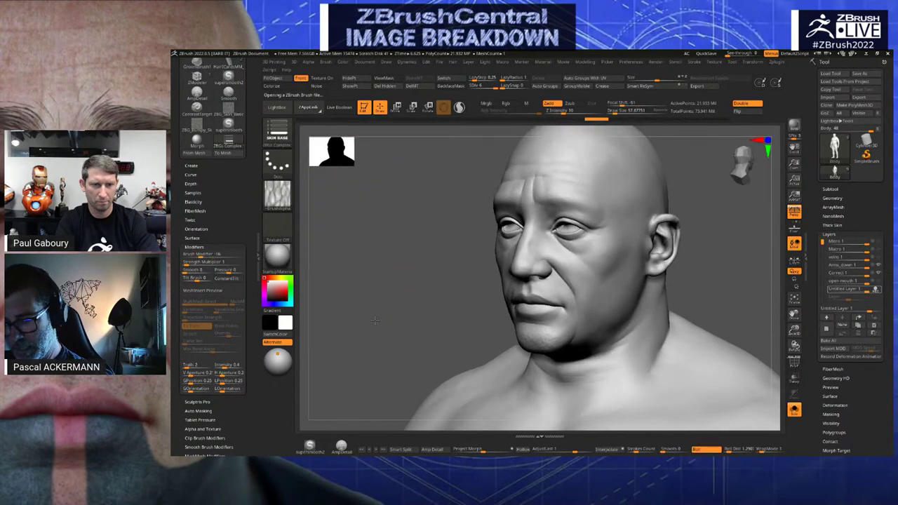
Try the Skin Base brush over the forehead, cheek and neck, and undo those strokes
left_click_drag(376, 320, 408, 319)
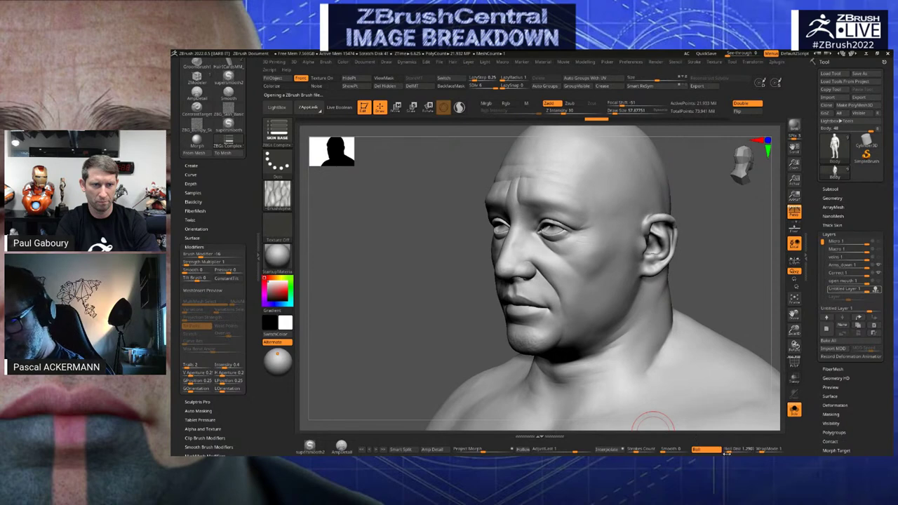
left_click_drag(441, 238, 491, 242)
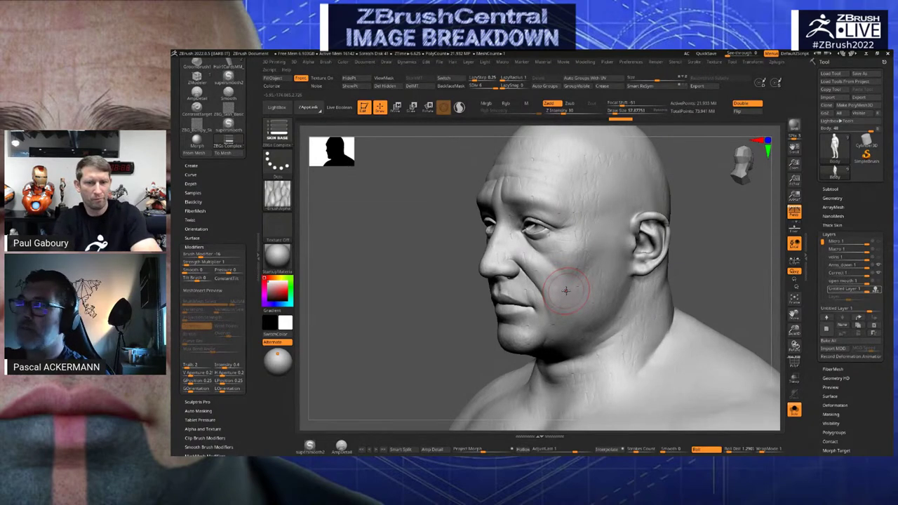
key("ctrl")
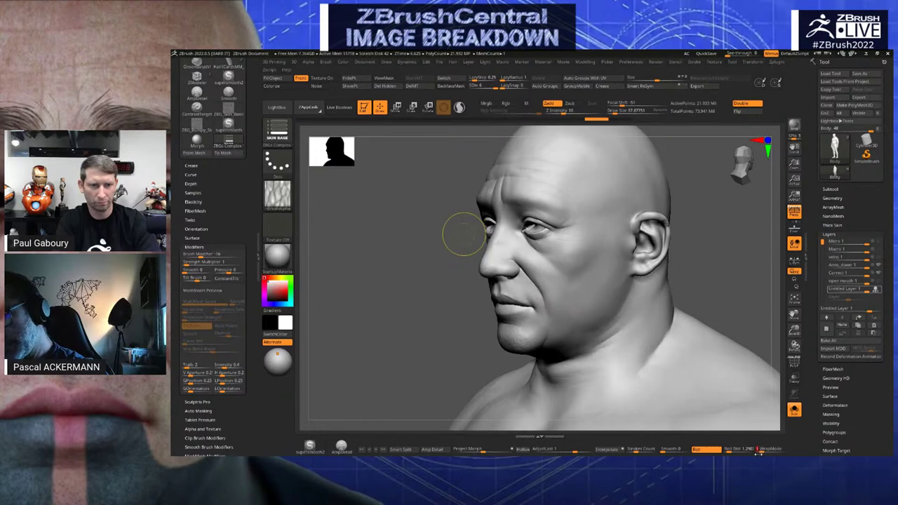
Sculpt fine directional skin texture on the cheek beside the nose, comparing it by undoing and redoing the strokes
left_click_drag(411, 251, 545, 296)
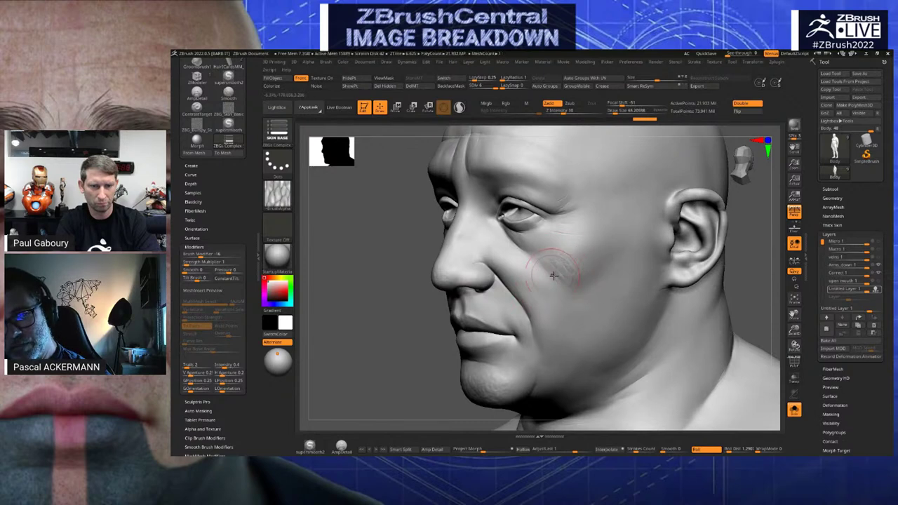
left_click_drag(553, 275, 576, 293)
key("ctrl+z")
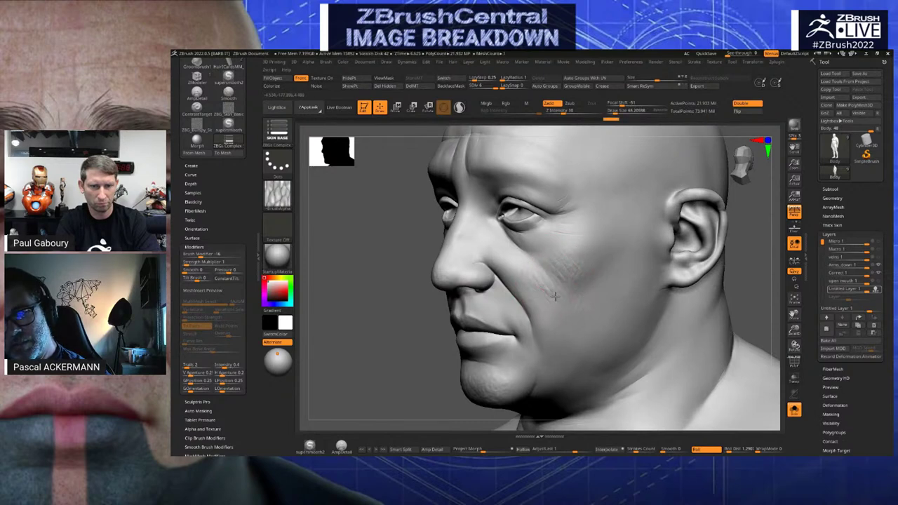
key("ctrl+shift+z")
key("ctrl+shift+z")
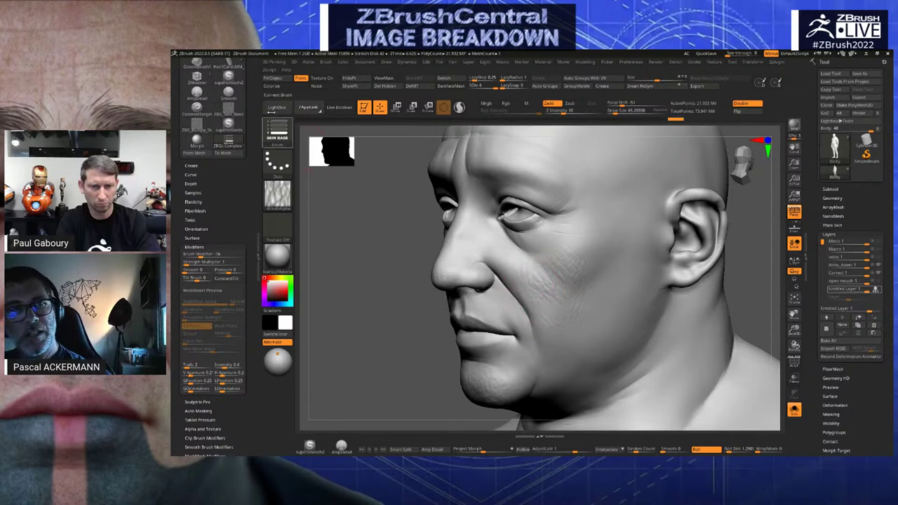
Load the second ZBGs Complex Skin Base brush and sculpt a patch of bumpy skin texture on the lower cheek
left_click(277, 130)
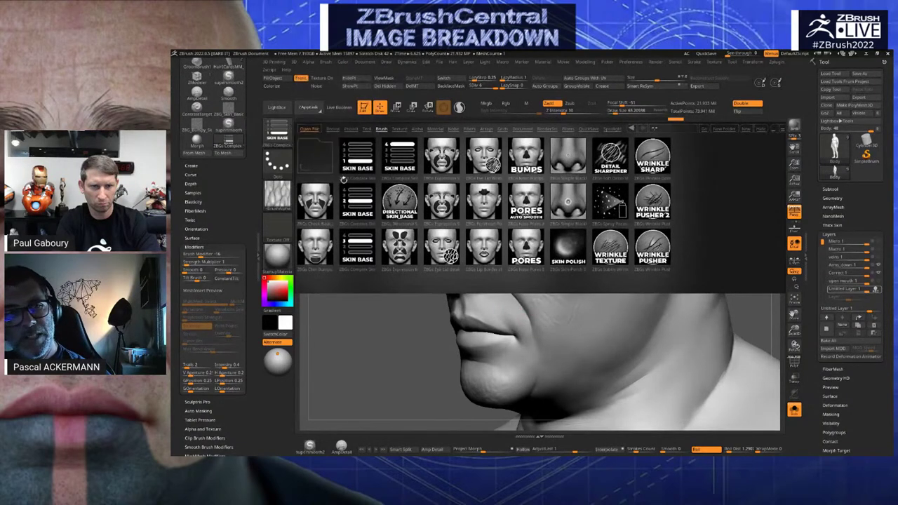
left_click(355, 197)
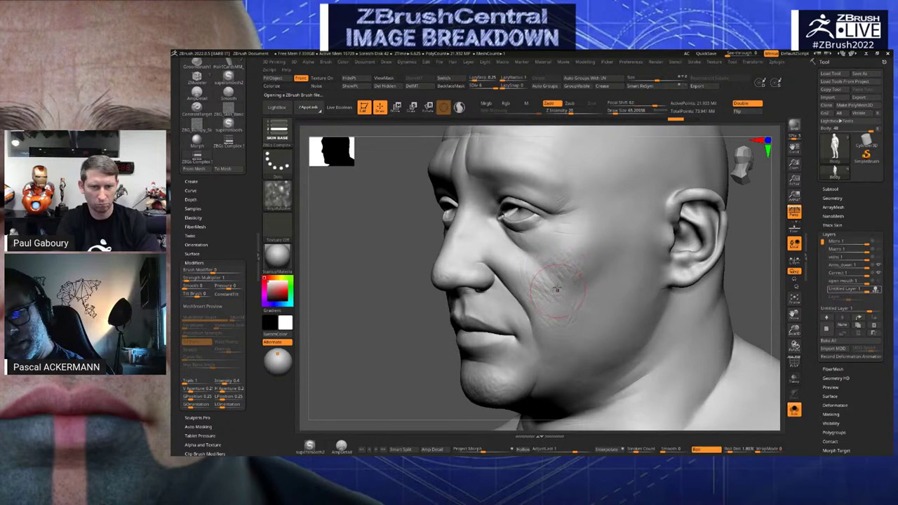
left_click_drag(557, 290, 554, 299)
key("s")
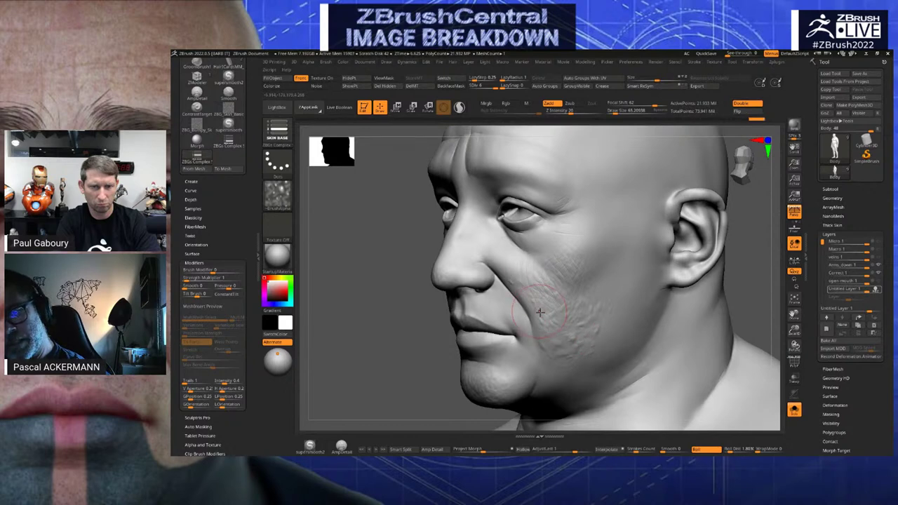
Stop recording on the Untitled Layer and compare the face from the front with that layer shown and hidden
left_click_drag(371, 281, 379, 264)
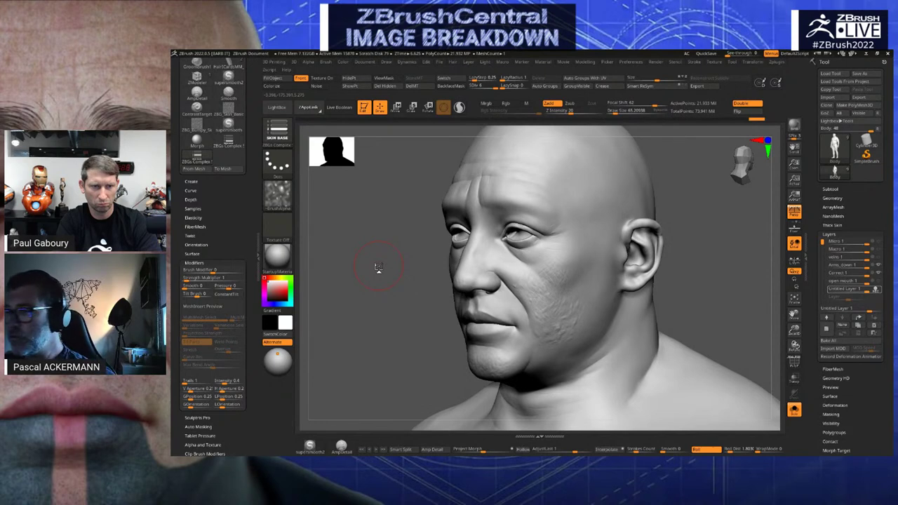
mouse_move(383, 276)
left_mouse_down()
mouse_move(591, 337)
mouse_move(689, 333)
left_mouse_up()
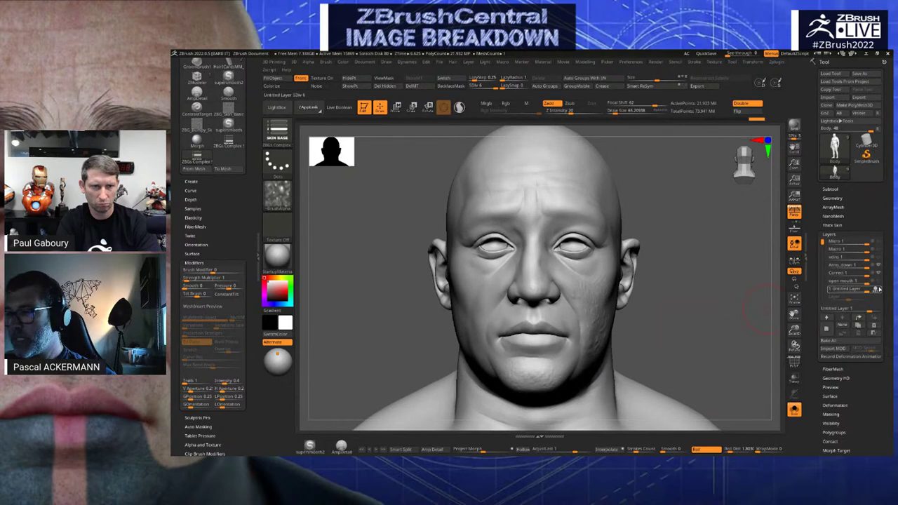
key("alt+l")
left_click(878, 289)
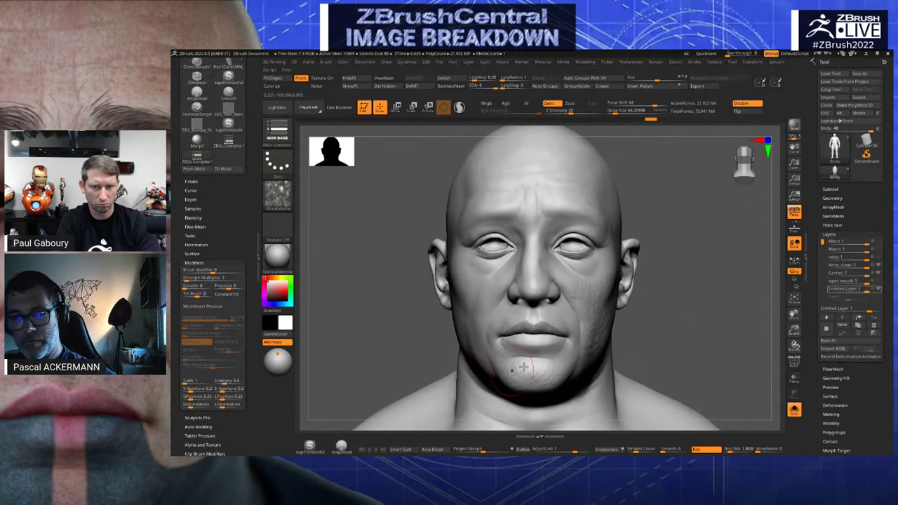
left_click(878, 289)
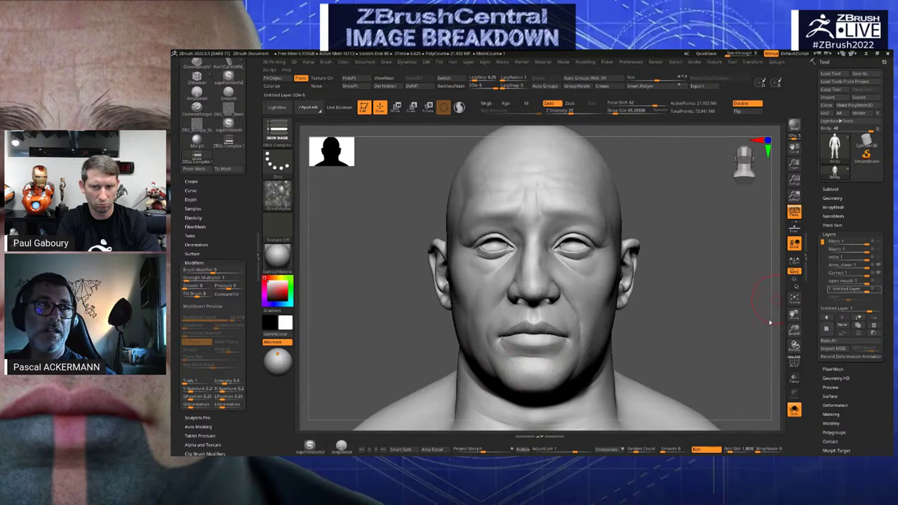
Show the Macro layer, turn off Colorize, and examine the layer's skin detail on the cheek and forehead up close
left_click(880, 250)
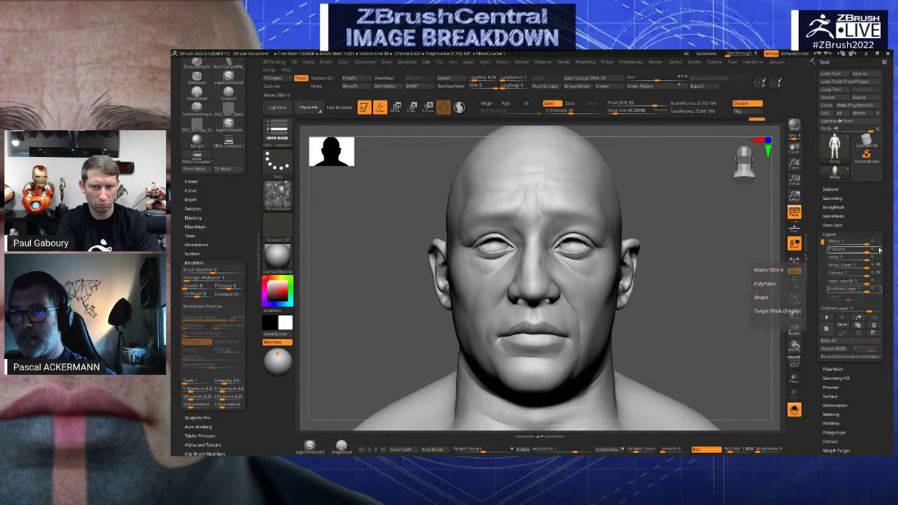
left_click_drag(726, 321, 765, 320)
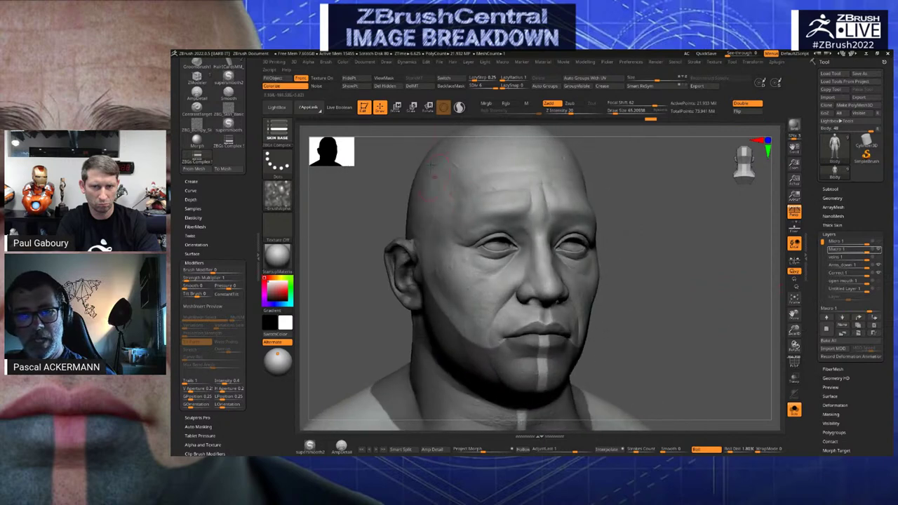
left_click(287, 85)
mouse_move(344, 221)
left_mouse_down()
mouse_move(395, 233)
mouse_move(372, 290)
mouse_move(391, 272)
mouse_move(702, 293)
mouse_move(678, 304)
left_mouse_up()
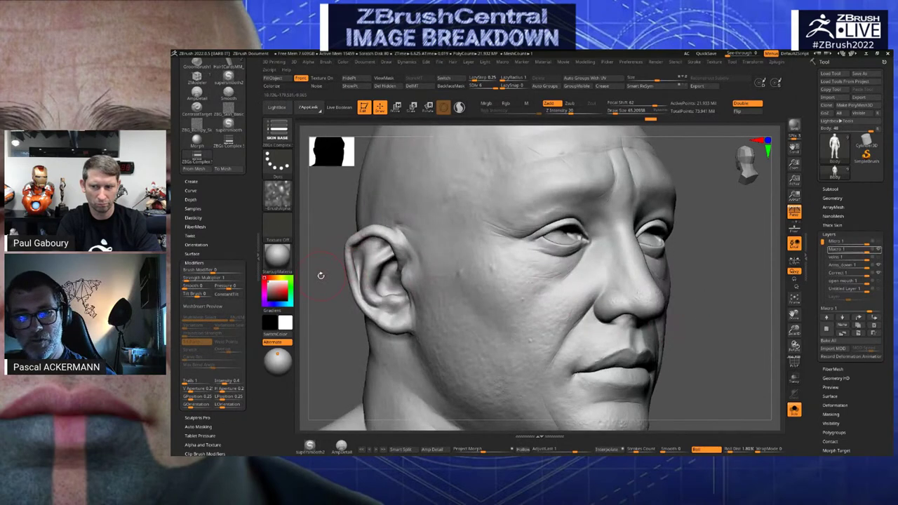
left_click_drag(322, 274, 266, 270)
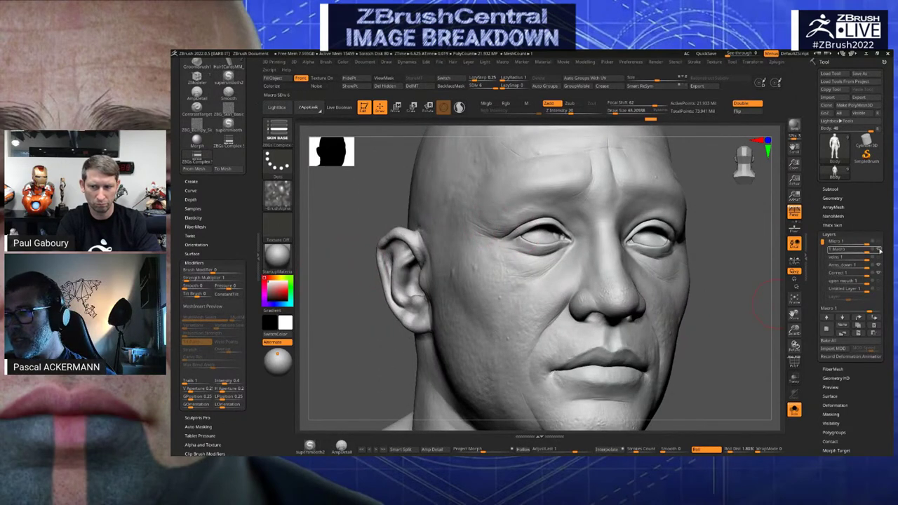
Hide the Macro layer and put the Untitled Layer back into recording mode
left_click(879, 290)
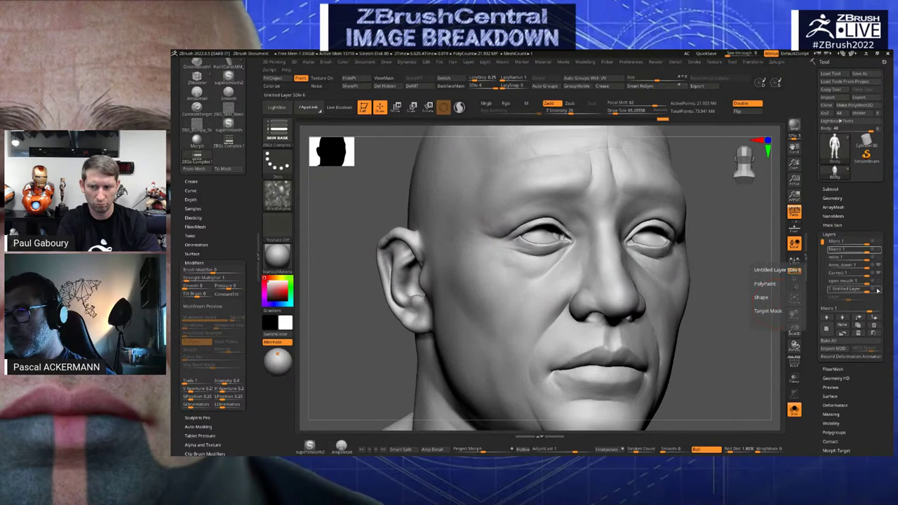
left_click(876, 289)
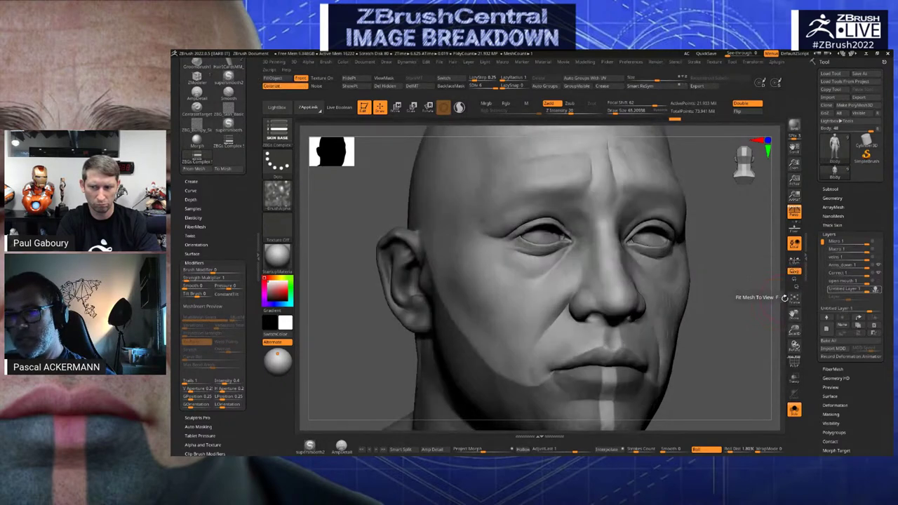
left_click_drag(765, 295, 808, 290)
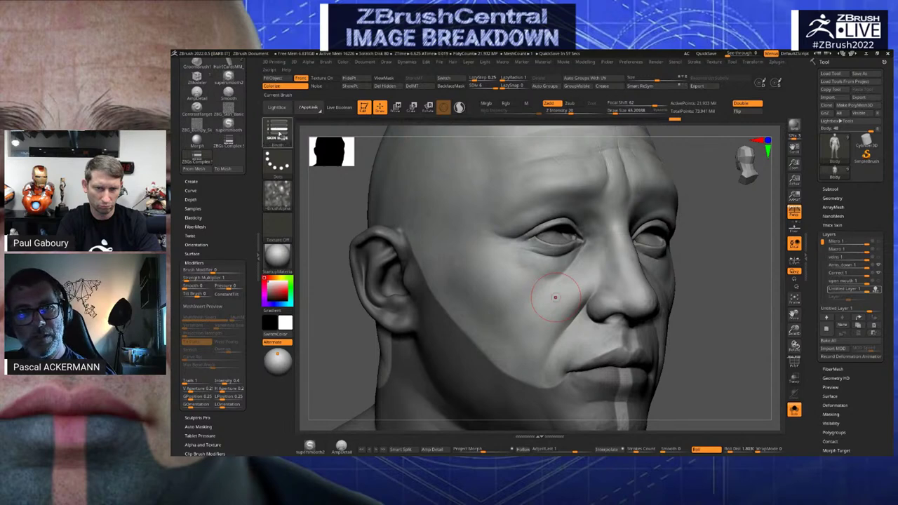
Load the ZBGs Wrinkle Delay Sharp brush and raise its Draw Size to about 28
left_click(279, 134)
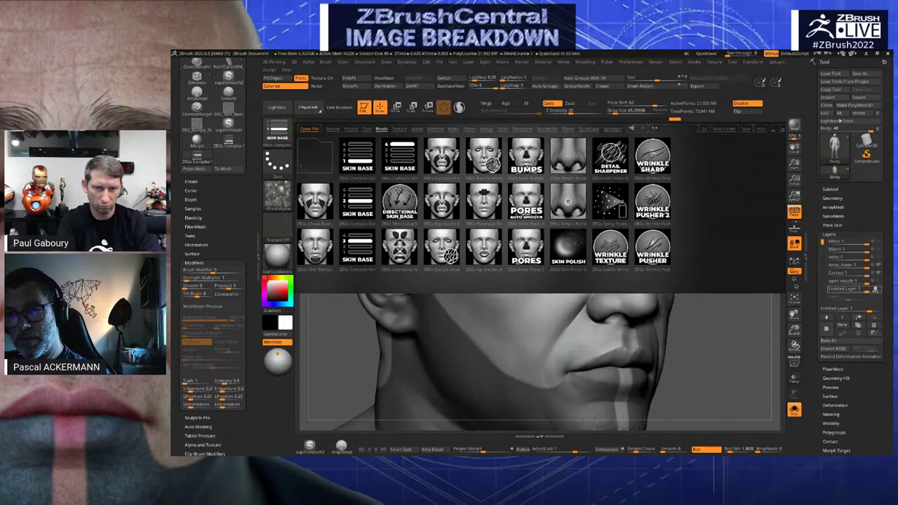
left_click(653, 156)
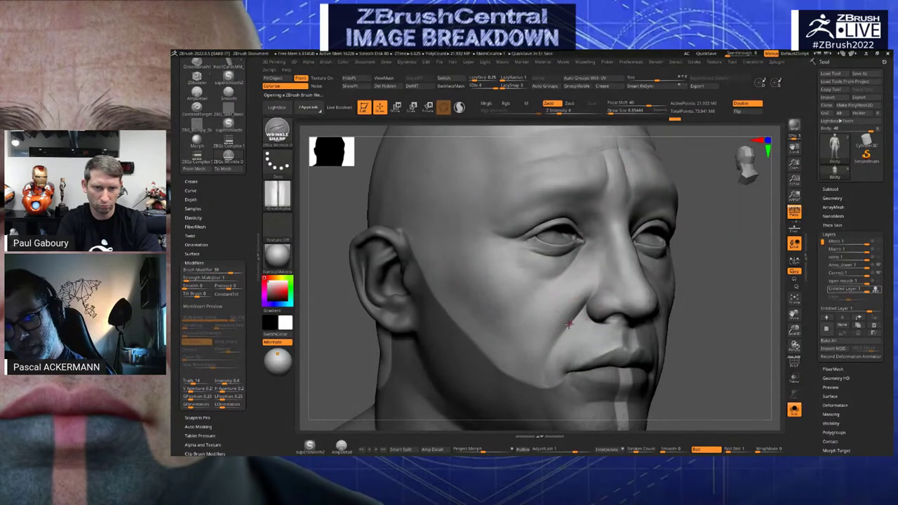
key("]")
key("]")
key("]")
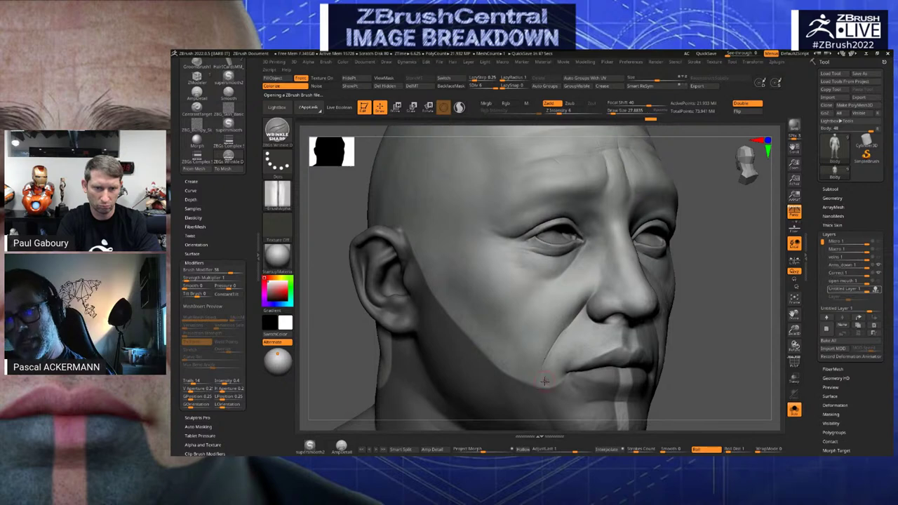
Undo the first crease stroke and carve a sharp crease along the fold between the nose and mouth corner
mouse_move(321, 255)
left_mouse_down("alt")
mouse_move(330, 238)
mouse_move(335, 287)
left_mouse_up("alt")
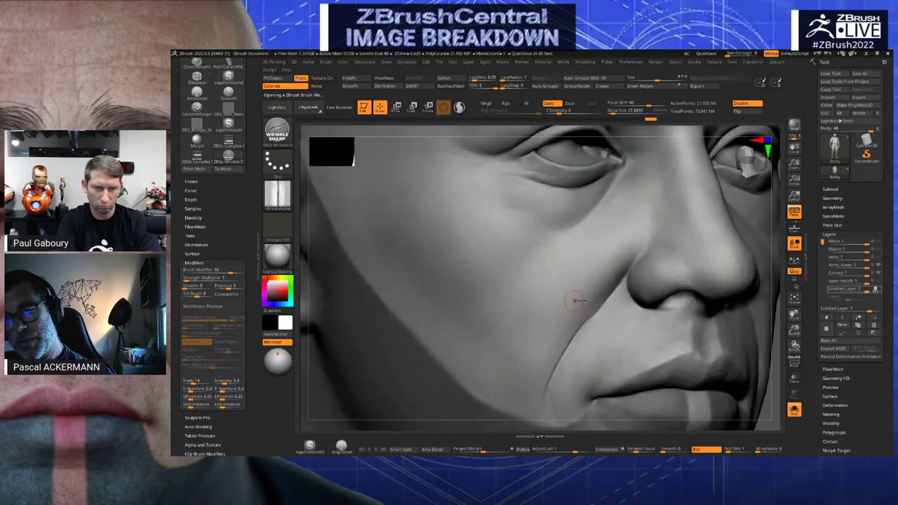
key("ctrl+z")
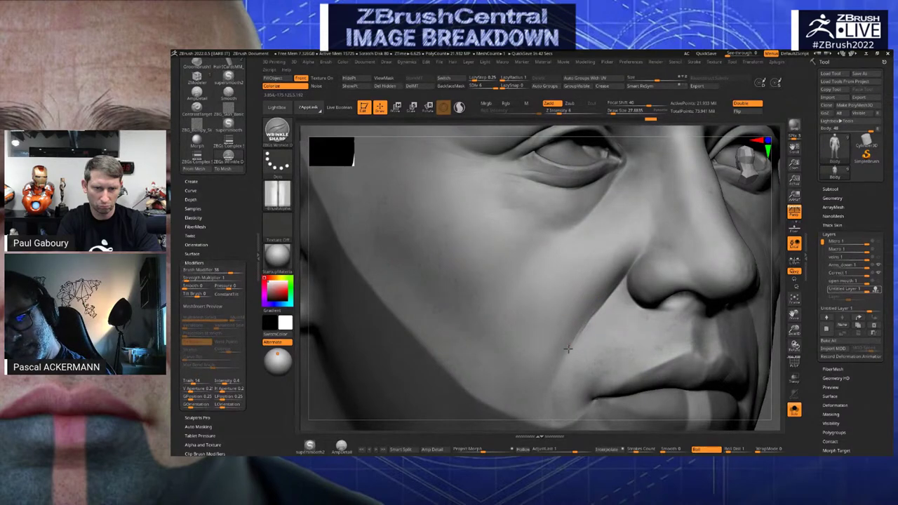
left_click_drag(569, 349, 560, 367)
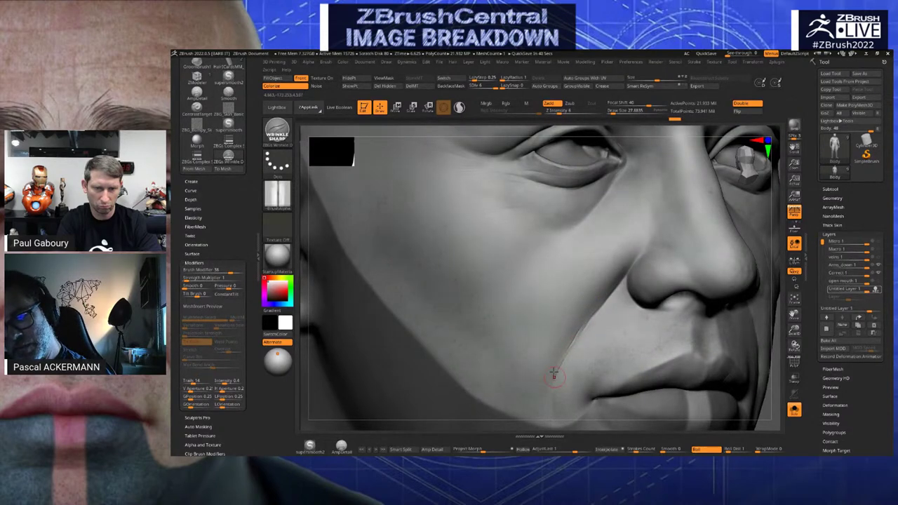
mouse_move(584, 320)
left_mouse_down()
mouse_move(547, 407)
mouse_move(555, 387)
left_mouse_up()
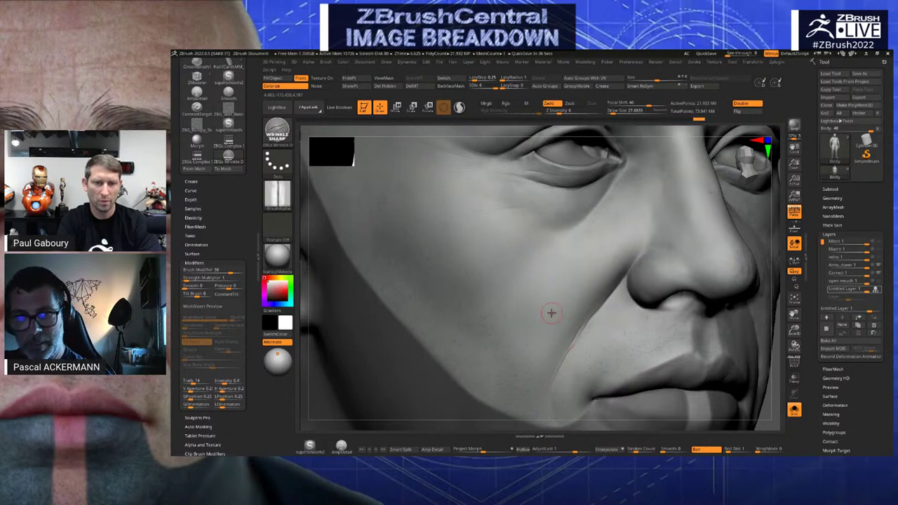
Load the Wrinkles_02 brush from the custom brush folders in the brush library
left_click_drag(307, 342, 344, 300, "alt")
left_click(277, 131)
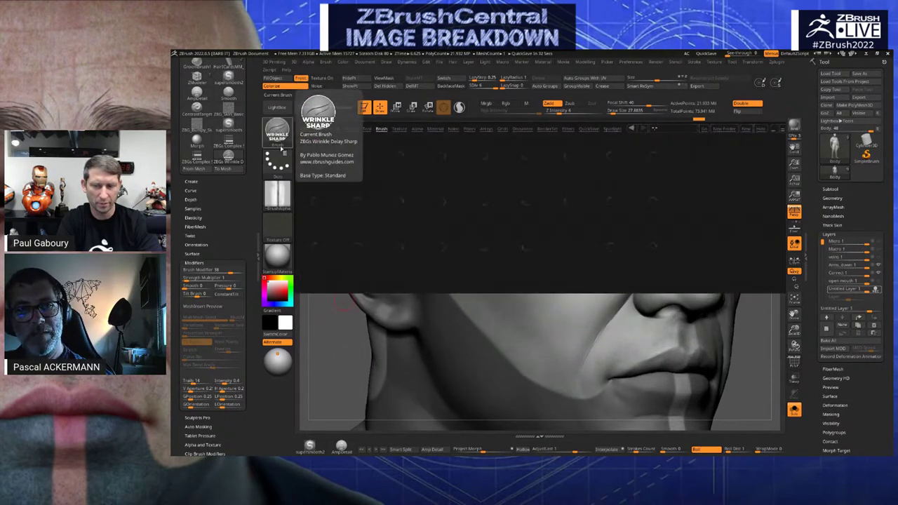
double_click(313, 157)
double_click(313, 157)
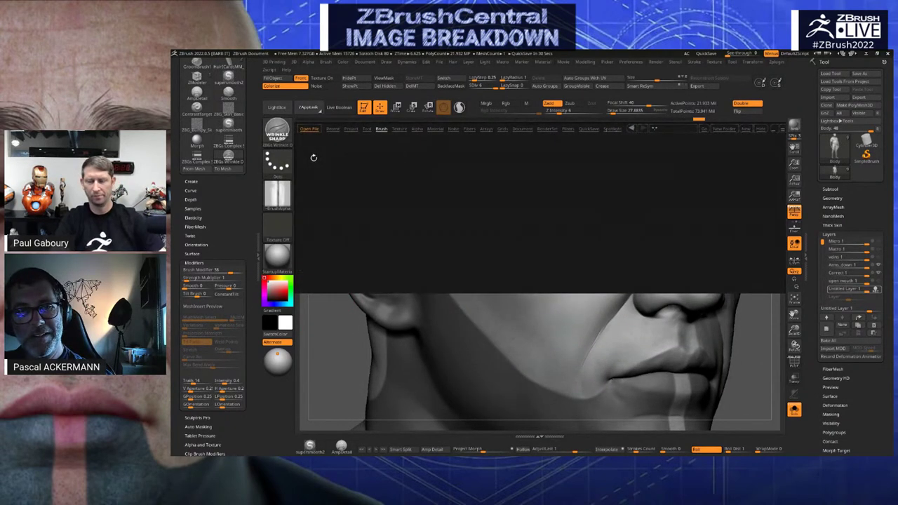
double_click(354, 202)
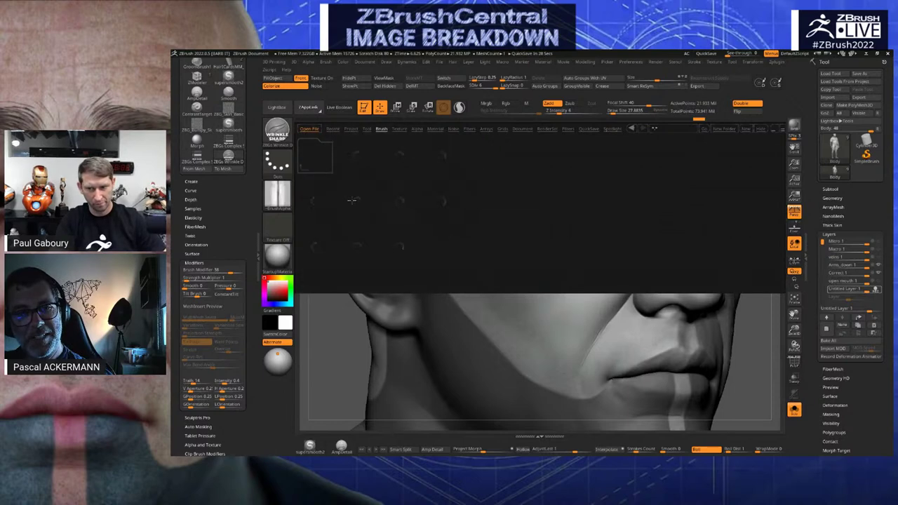
double_click(317, 244)
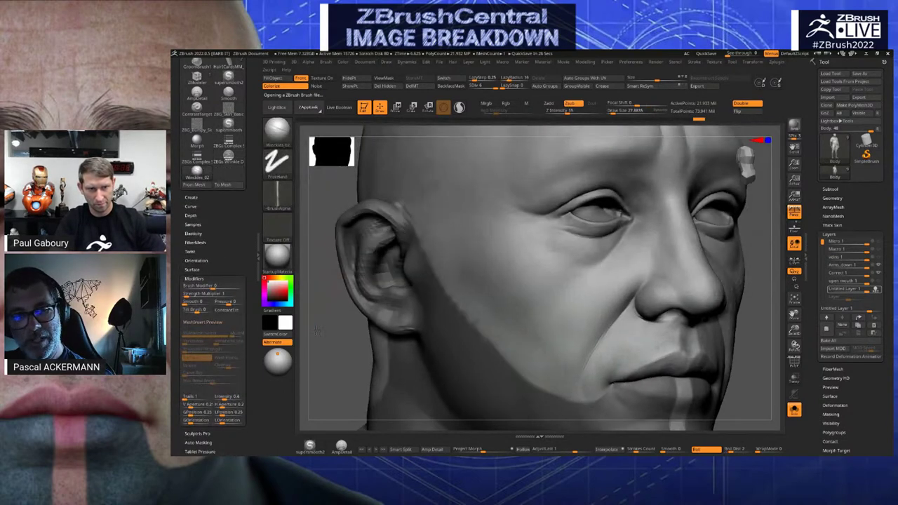
Try a long wrinkle down the cheek from below the inner eye at a Draw Size of about 45, and undo it
key("s")
left_click_drag(583, 266, 590, 266)
left_click_drag(618, 231, 559, 309)
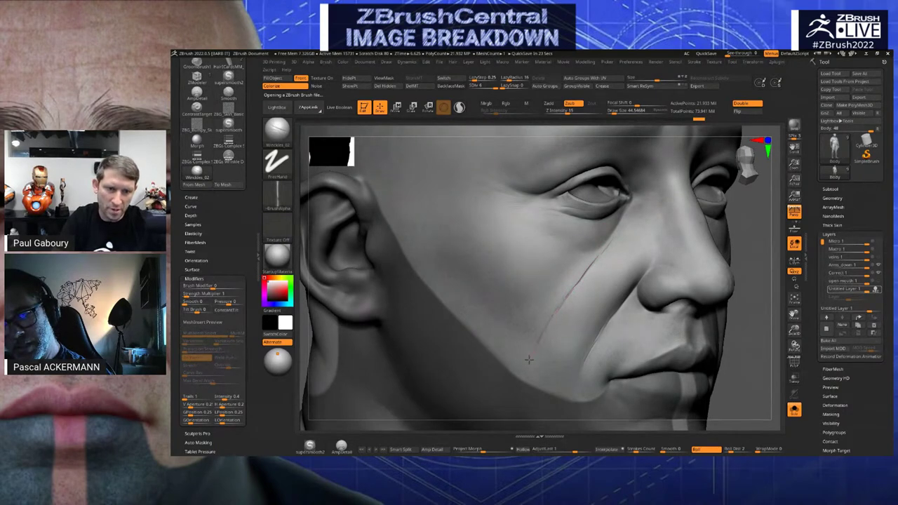
left_click_drag(530, 360, 524, 370)
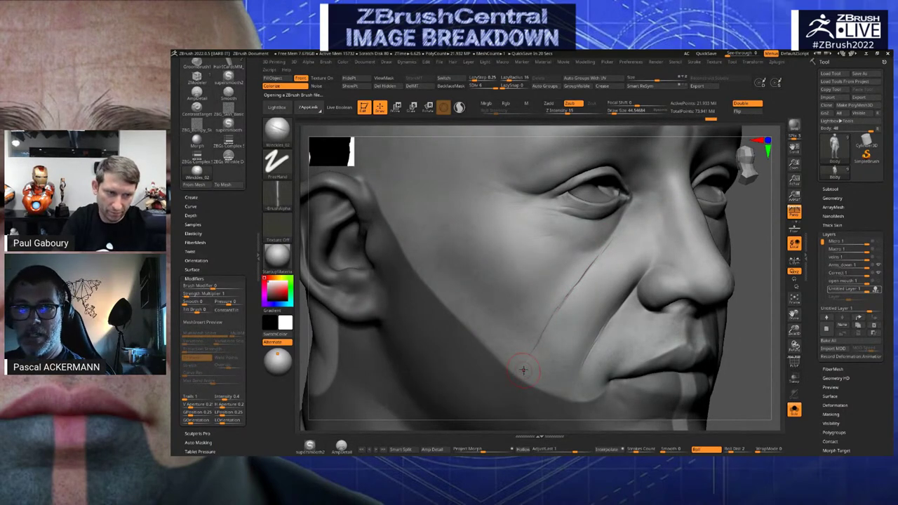
mouse_move(287, 201)
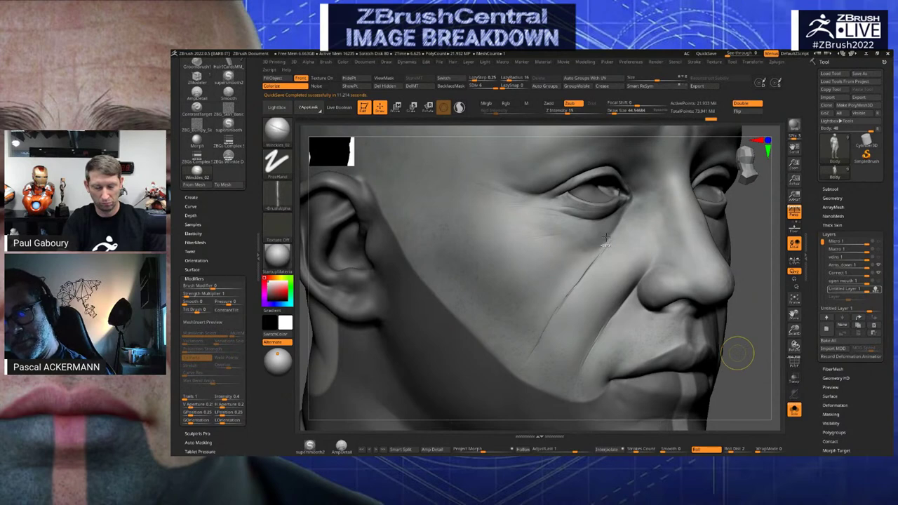
key("ctrl+z")
Raise the Draw Size to about 65 and carve crow's-feet wrinkles beside and below the outer corner of the eye
key("s")
mouse_move(535, 195)
left_mouse_down()
mouse_move(543, 195)
mouse_move(481, 184)
mouse_move(481, 169)
left_mouse_up()
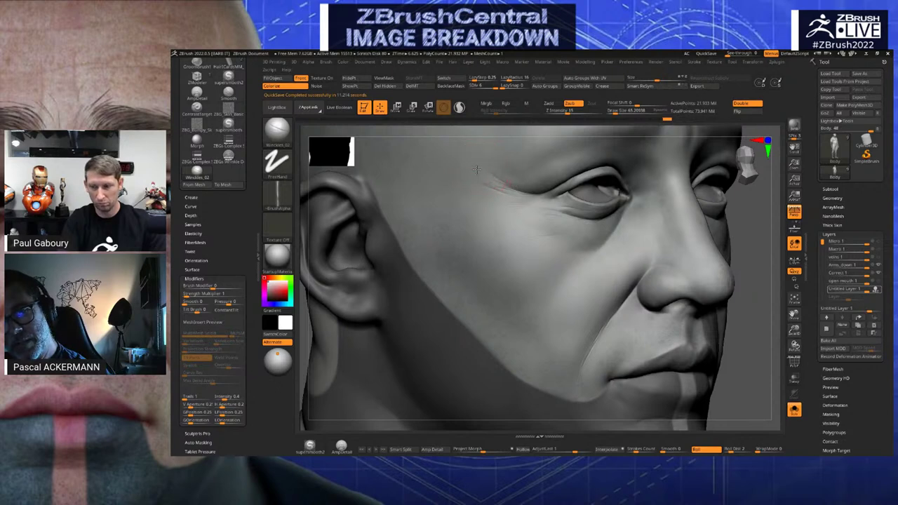
mouse_move(573, 209)
left_mouse_down()
mouse_move(532, 208)
mouse_move(546, 215)
mouse_move(531, 216)
mouse_move(565, 233)
mouse_move(531, 233)
left_mouse_up()
left_click_drag(487, 162, 512, 181)
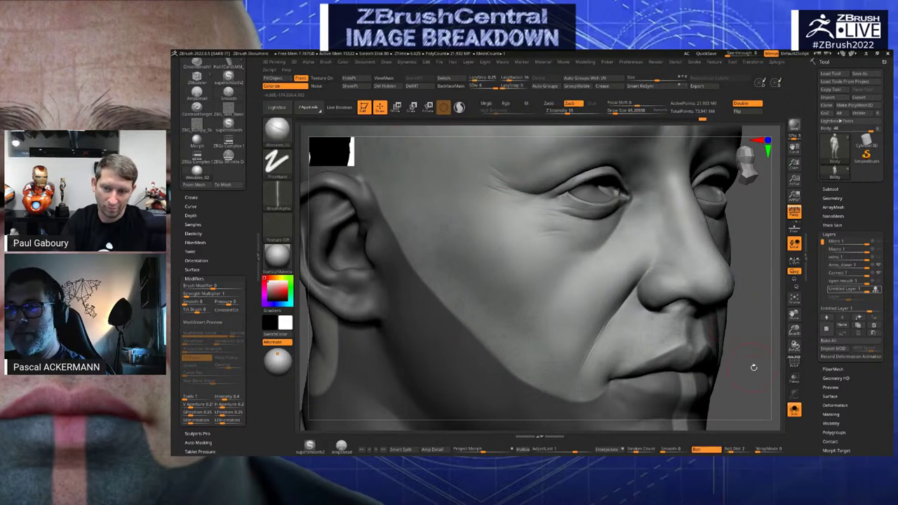
left_click_drag(754, 369, 753, 366)
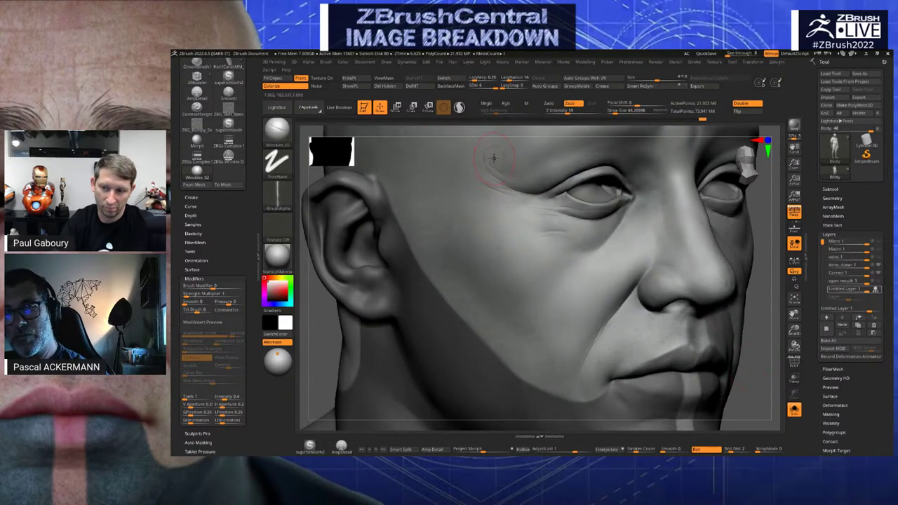
left_click_drag(485, 150, 513, 176)
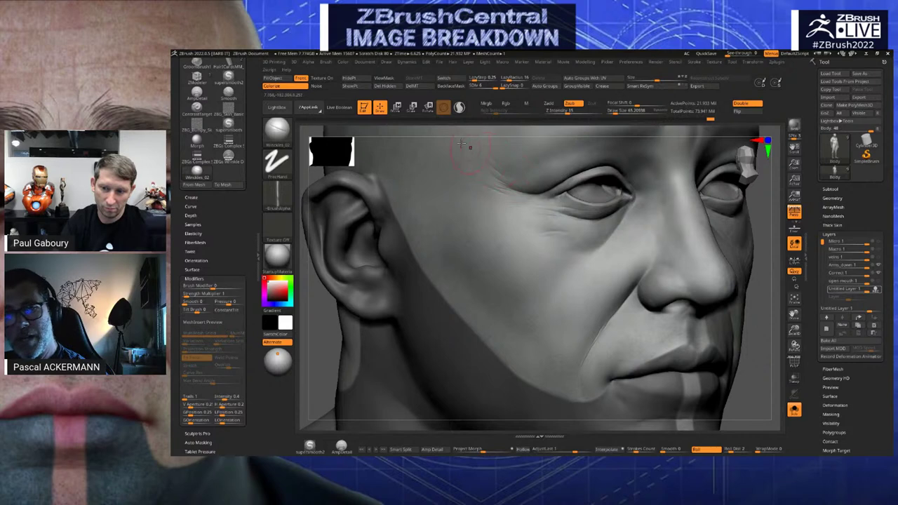
mouse_move(463, 144)
left_mouse_down()
mouse_move(484, 182)
mouse_move(466, 194)
mouse_move(487, 178)
left_mouse_up()
Reduce the Draw Size to about 12 and switch to the DamStandard brush
key("s")
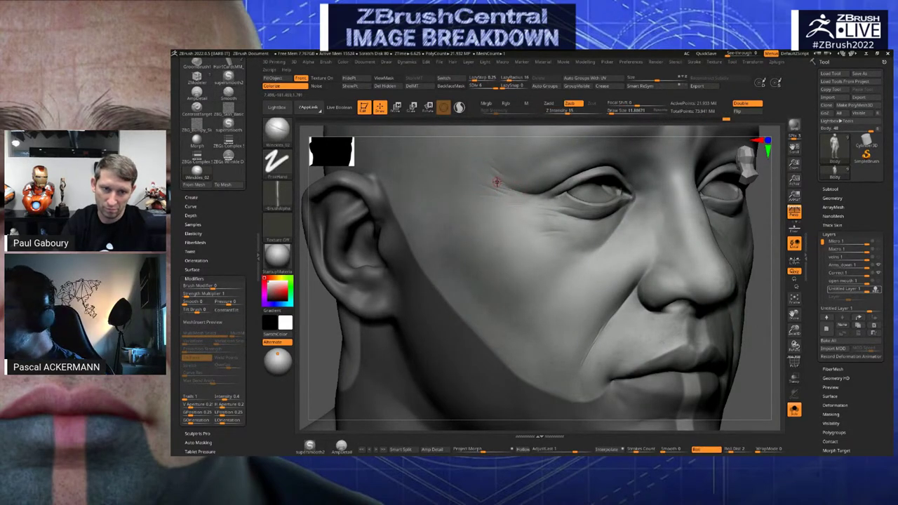
key("b")
key("m")
key("o")
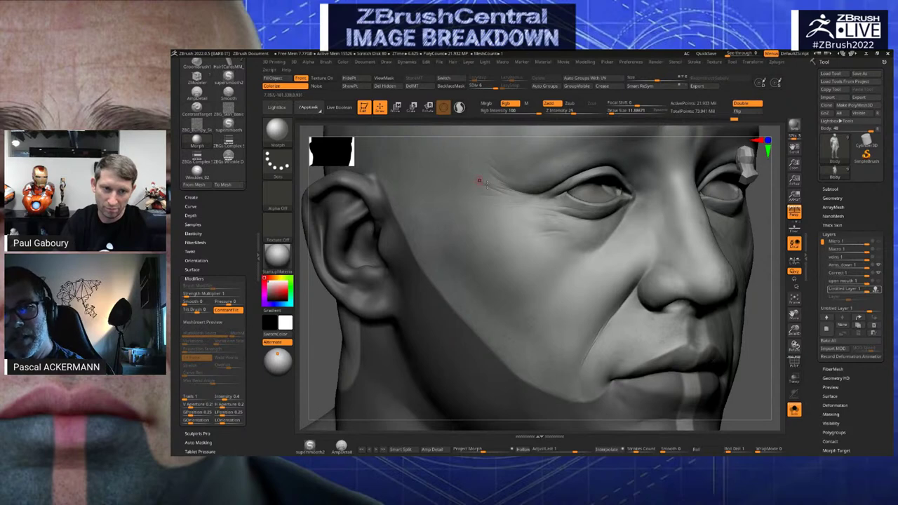
key("ctrl")
key("b")
key("m")
key("p")
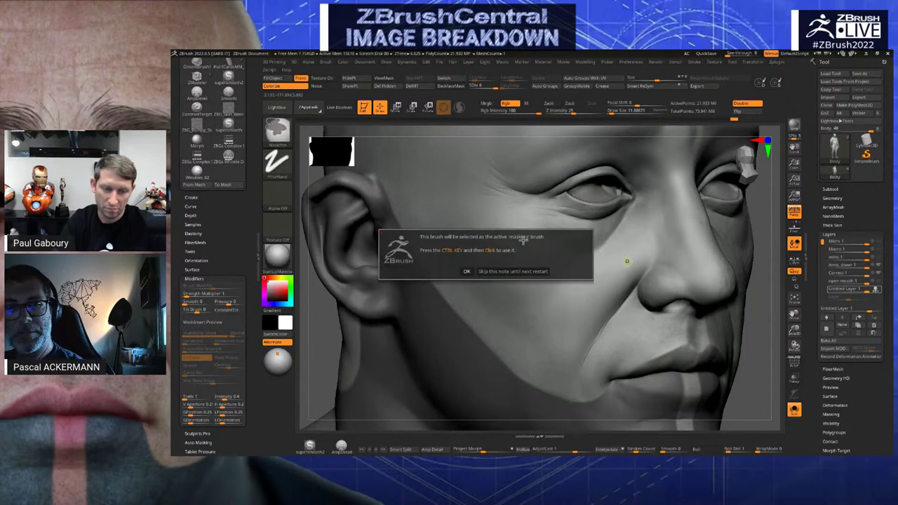
left_click(467, 272)
key("b")
key("t")
key("d")
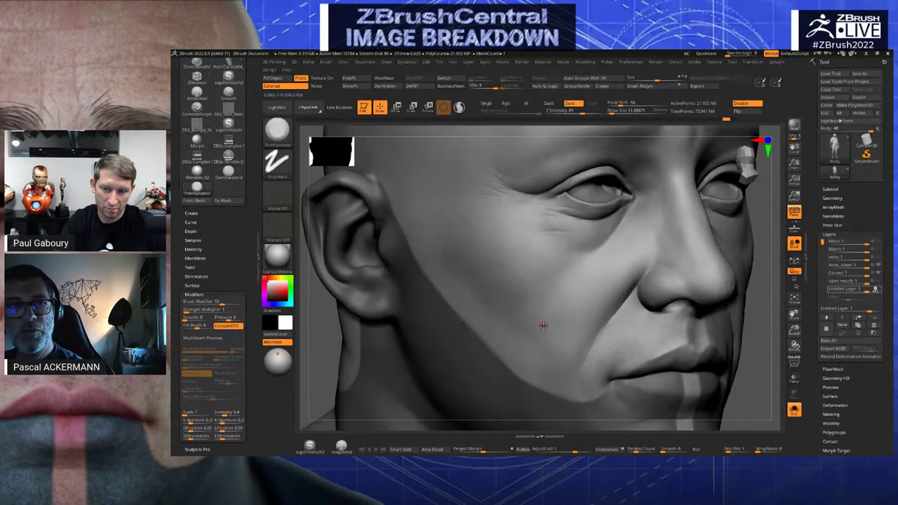
key("b")
key("d")
key("s")
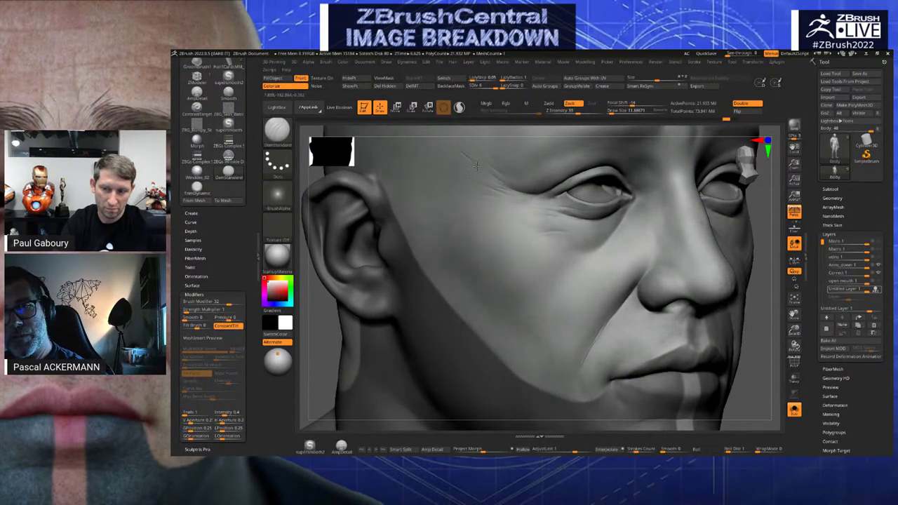
Try carving thin creases fanning out from the outer eye corner with DamStandard, and undo them
left_click_drag(477, 166, 509, 189)
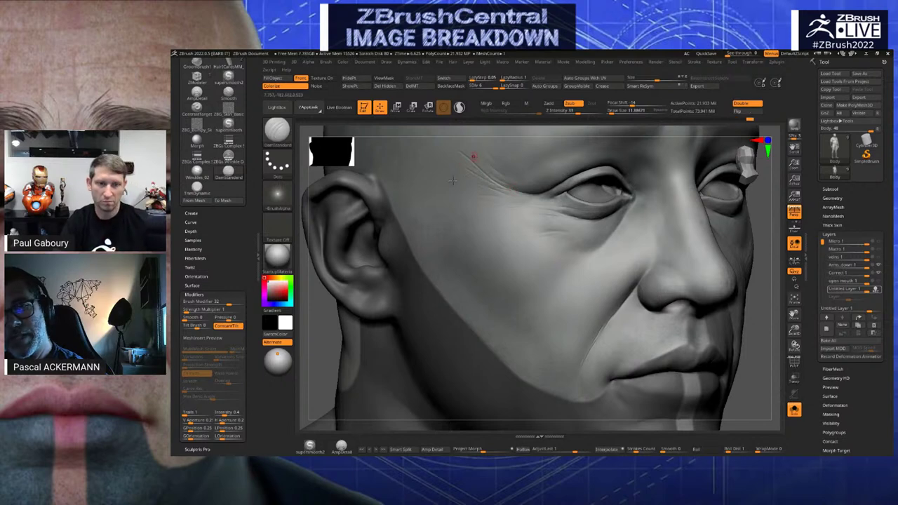
key("shift")
key("ctrl+z")
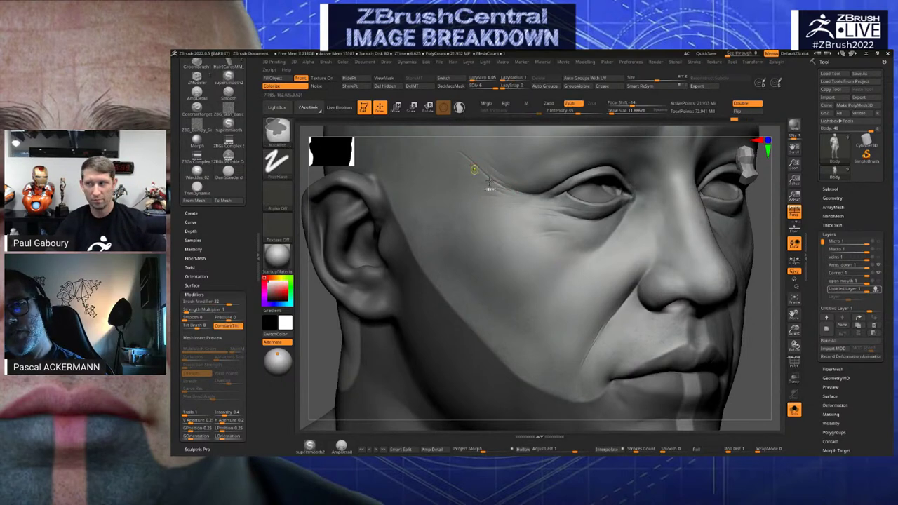
key("b")
key("d")
key("s")
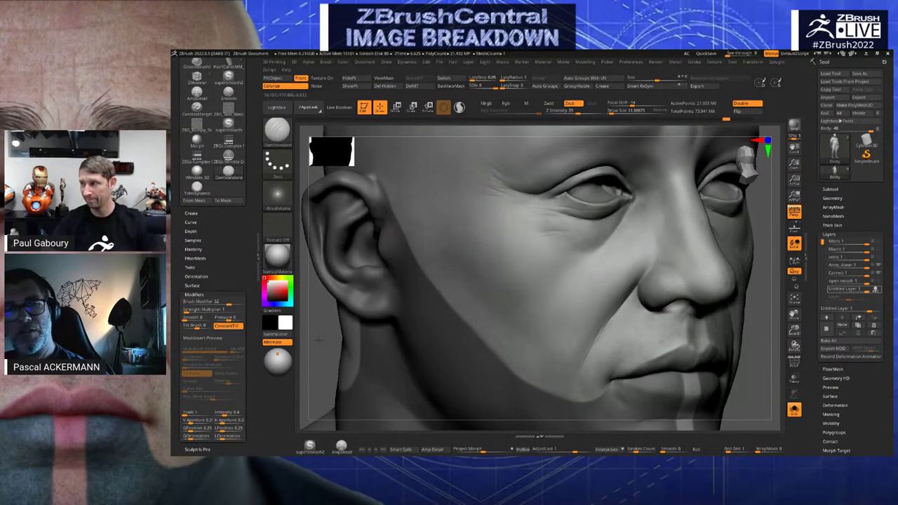
Stop recording on the Untitled Layer, show the open mouth layer, and examine the head and torso
left_click_drag(318, 341, 331, 315, "alt")
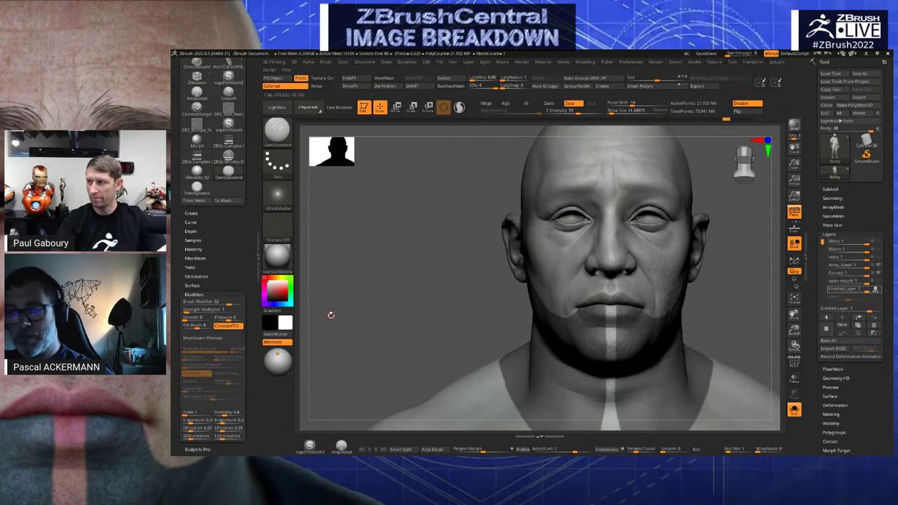
left_click_drag(421, 306, 518, 300)
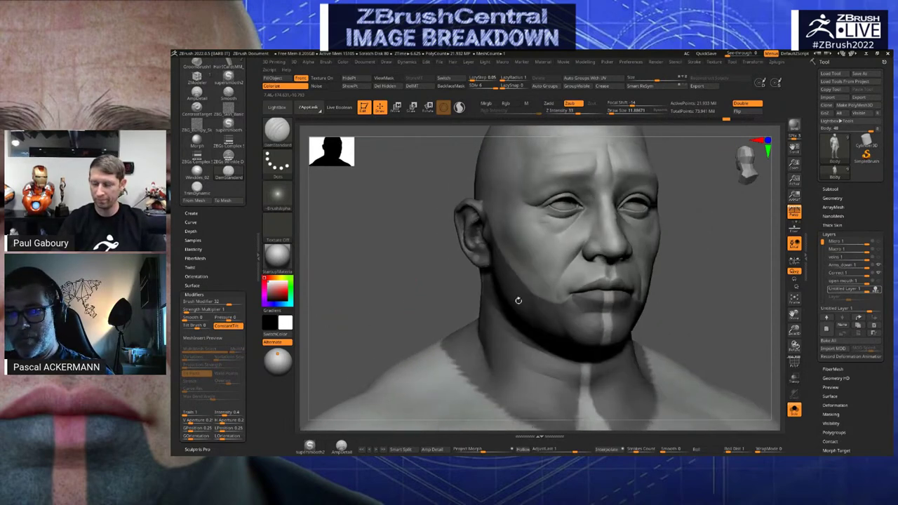
mouse_move(879, 290)
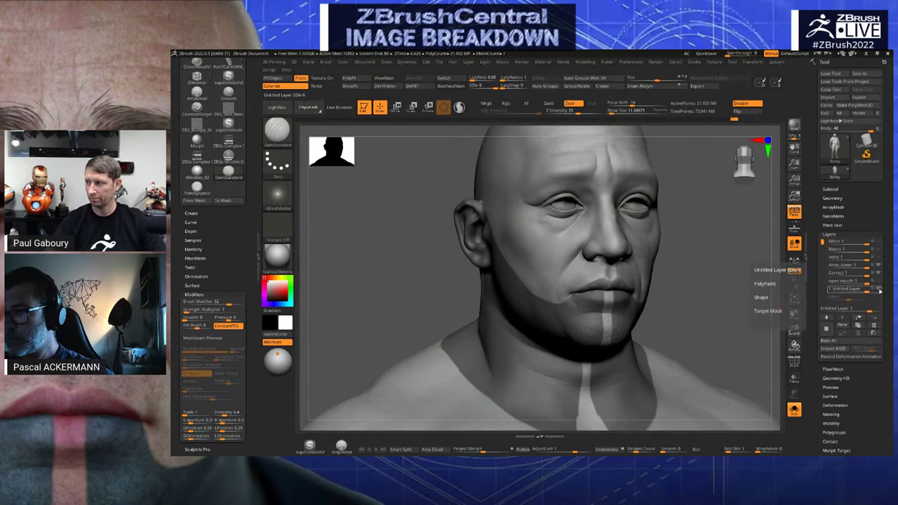
mouse_move(713, 299)
left_mouse_down()
mouse_move(736, 295)
mouse_move(725, 292)
left_mouse_up()
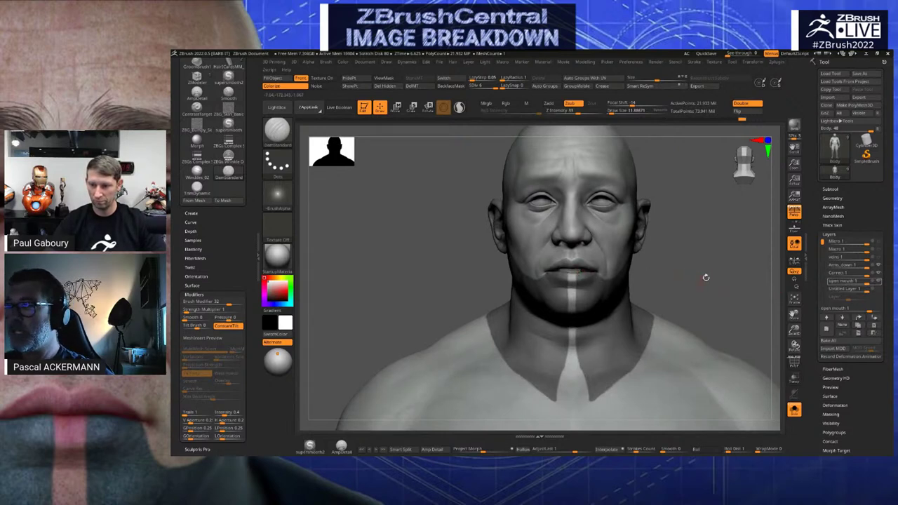
mouse_move(878, 277)
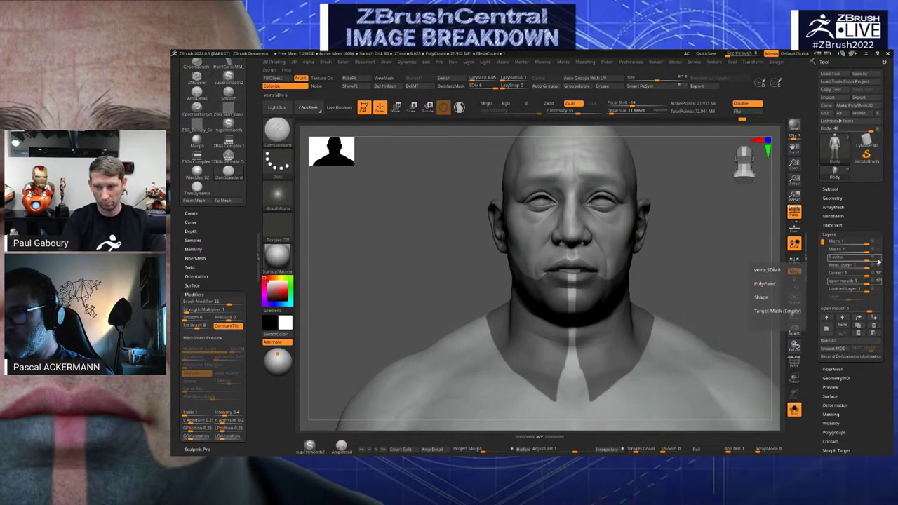
left_click_drag(685, 286, 749, 236, "alt")
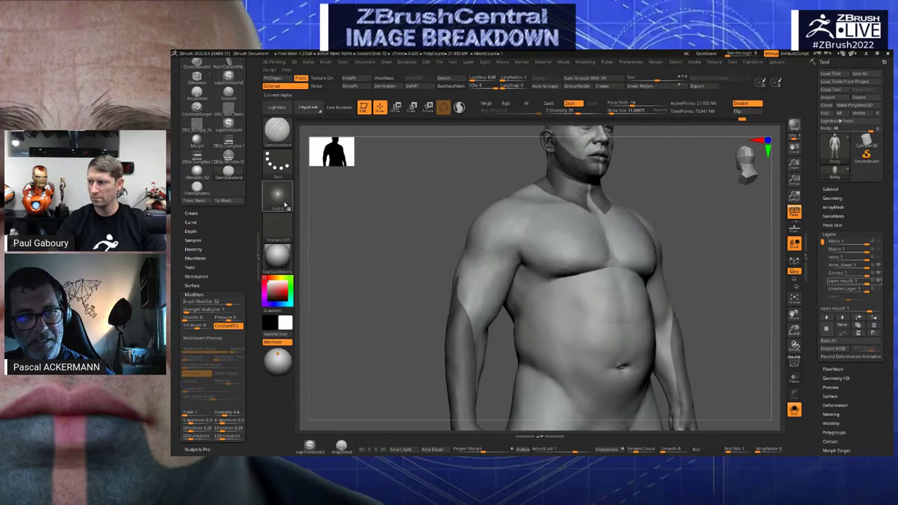
Browse the available alphas and the files for alpha import, and look over the whole body
left_click(286, 205)
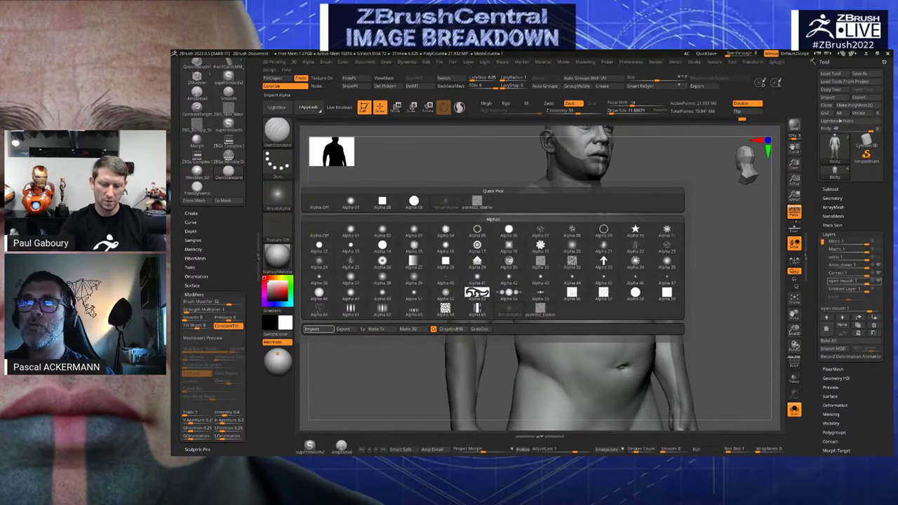
left_click(315, 328)
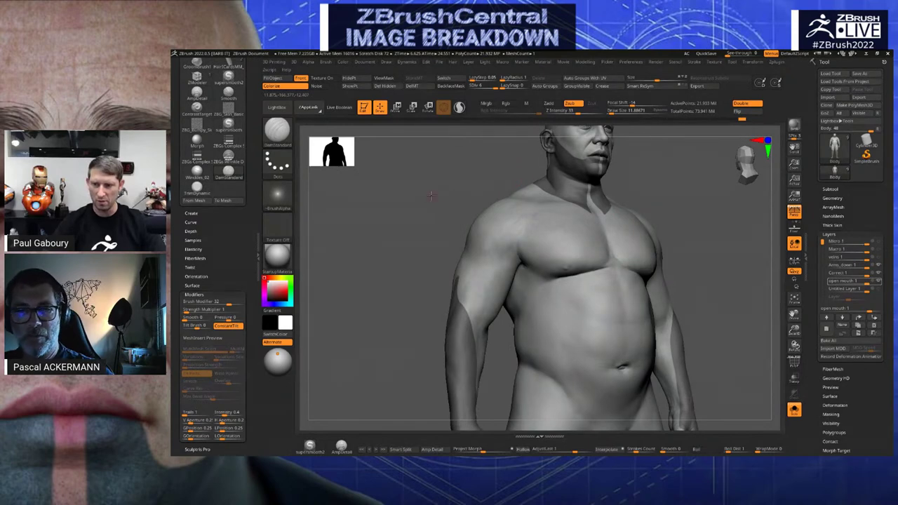
left_click_drag(433, 196, 412, 210)
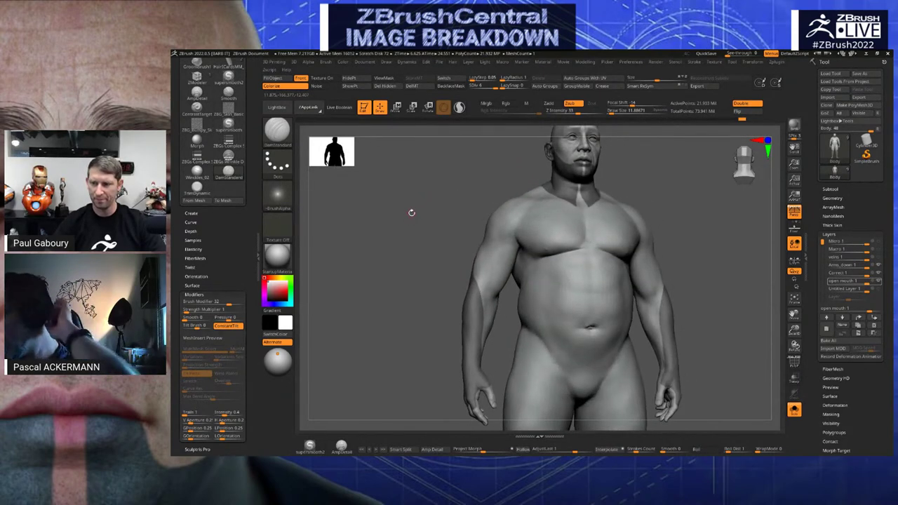
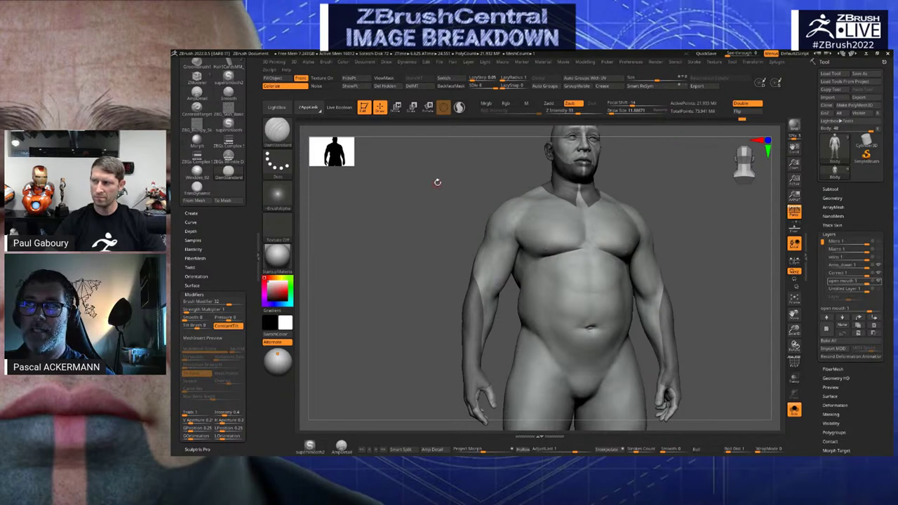
mouse_move(439, 173)
left_mouse_down()
mouse_move(429, 184)
mouse_move(435, 220)
mouse_move(428, 209)
mouse_move(442, 216)
mouse_move(433, 237)
mouse_move(417, 201)
left_mouse_up()
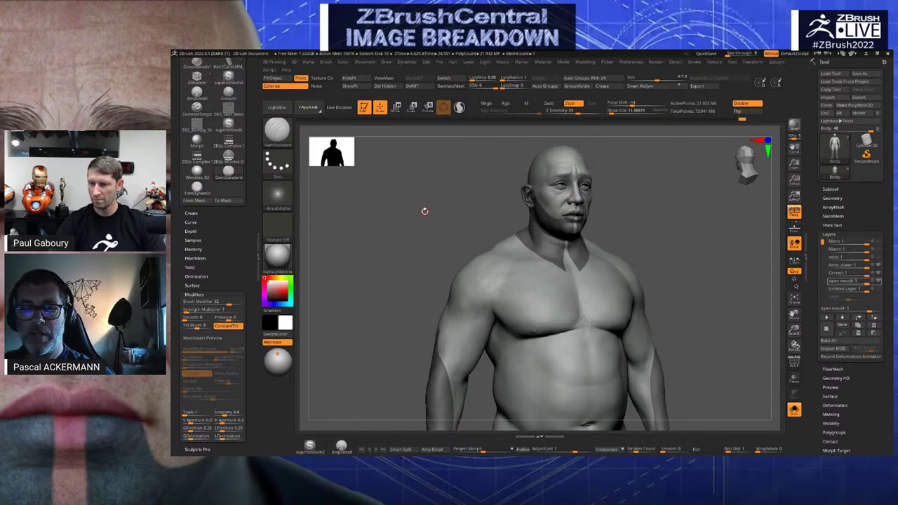
mouse_move(391, 207)
left_mouse_down()
mouse_move(451, 218)
mouse_move(429, 199)
left_mouse_up()
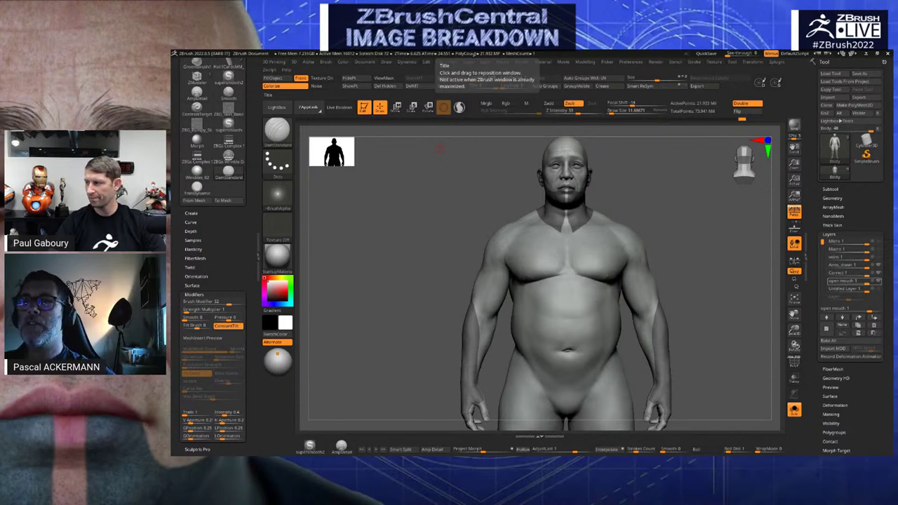
Show the Macro layer and examine its skin detail on the other side of the face
left_click_drag(599, 202, 681, 247)
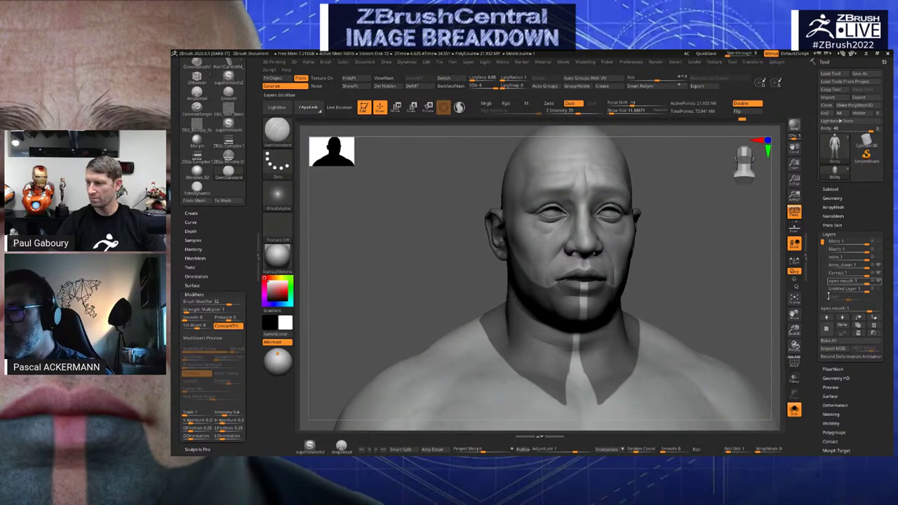
left_click(878, 249)
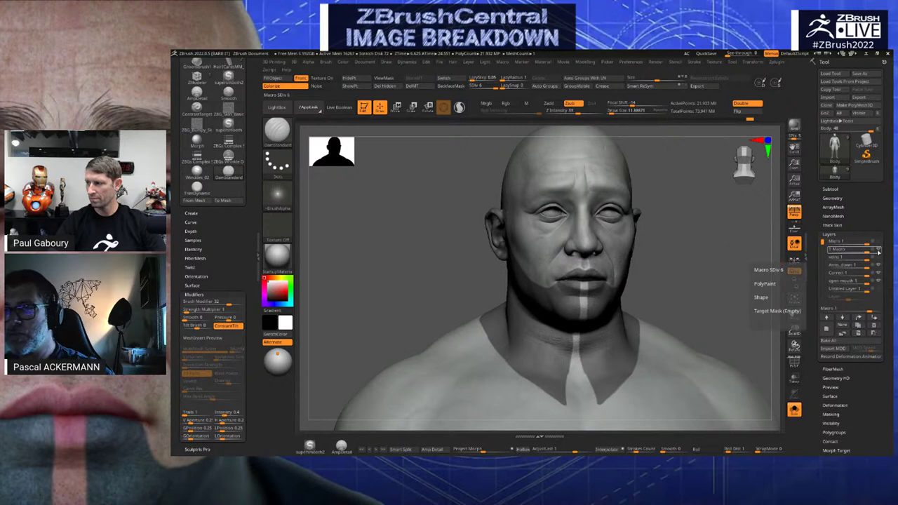
mouse_move(702, 254)
left_mouse_down()
mouse_move(714, 255)
mouse_move(714, 289)
mouse_move(712, 281)
mouse_move(417, 251)
mouse_move(417, 276)
mouse_move(399, 255)
left_mouse_up()
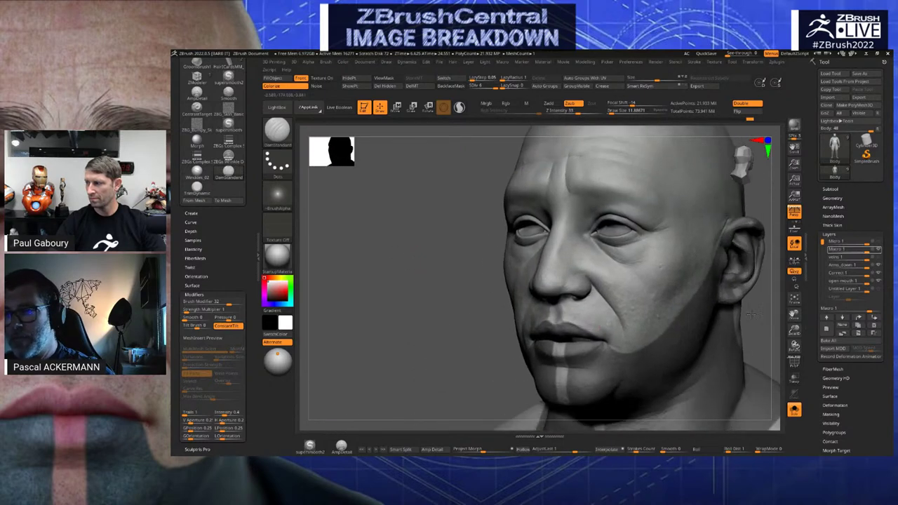
mouse_move(879, 250)
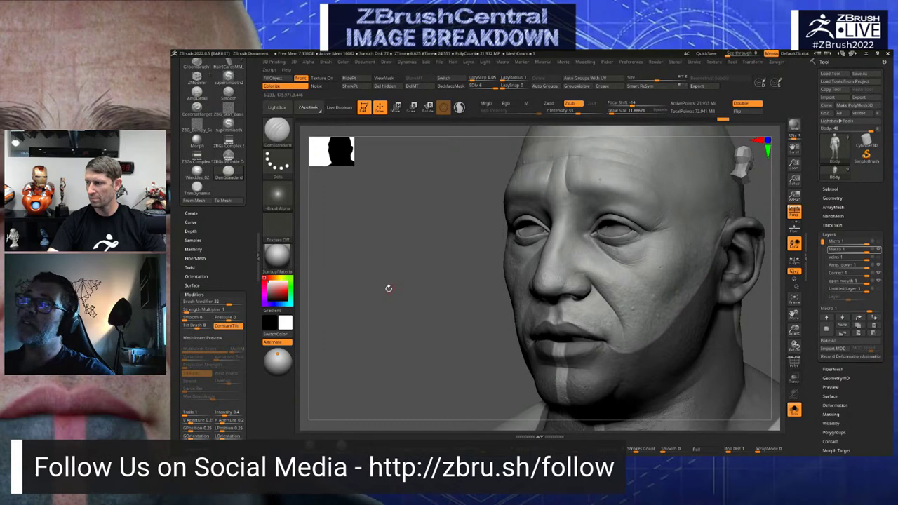
Show the Micro layer and examine its fine skin detail on both sides of the face
left_click_drag(384, 291, 375, 291)
left_click(842, 241)
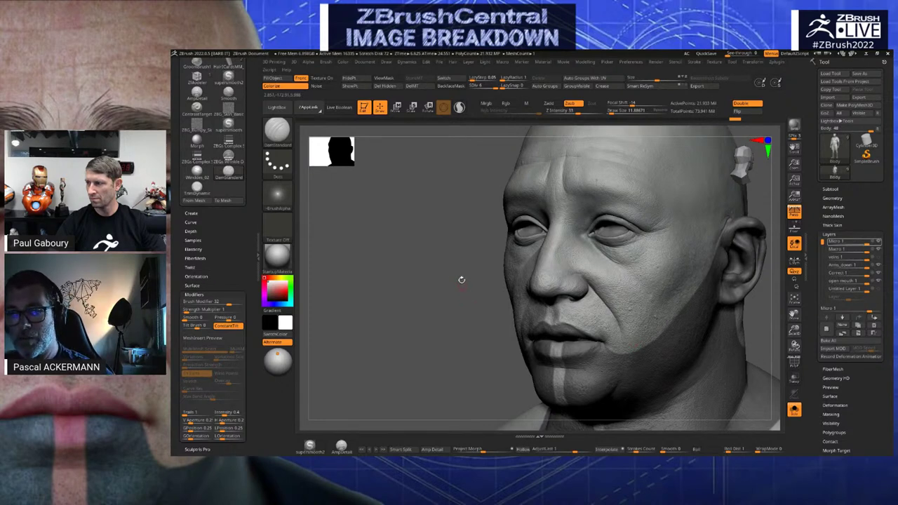
left_click_drag(462, 280, 380, 290)
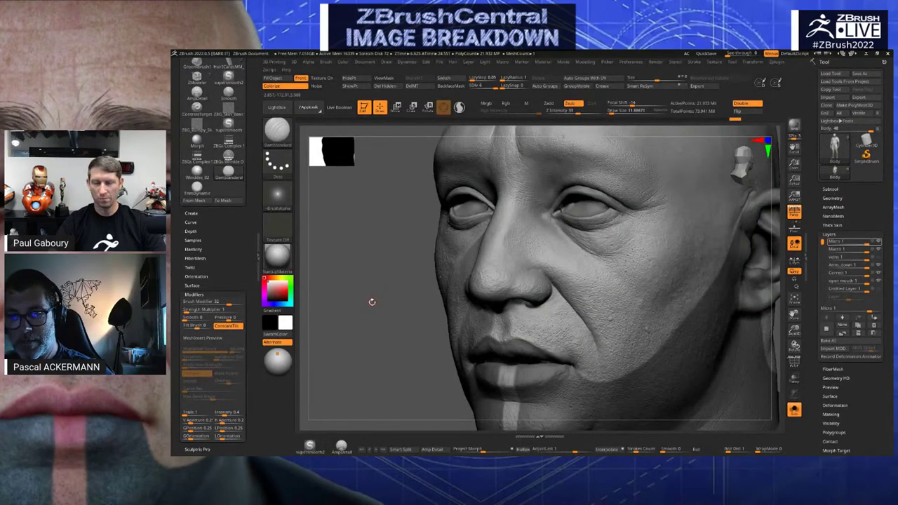
left_click_drag(372, 302, 502, 266)
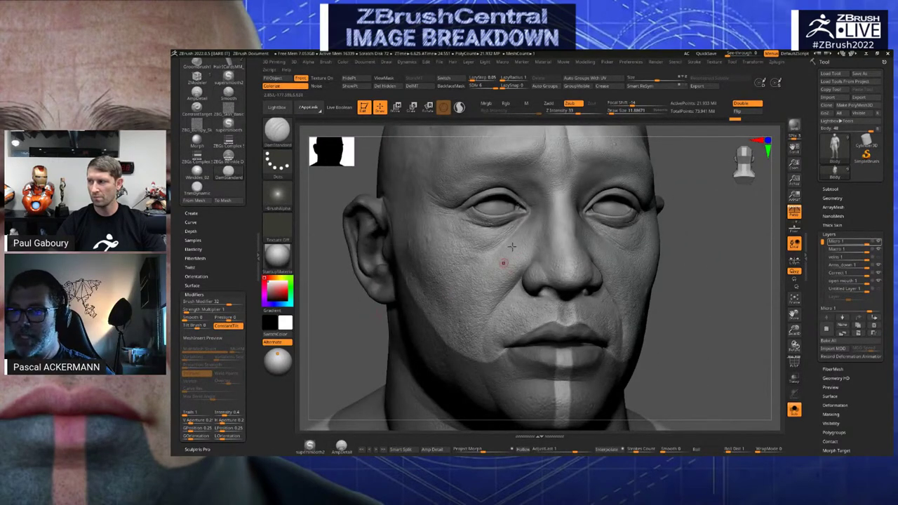
left_click_drag(714, 332, 439, 285, "alt")
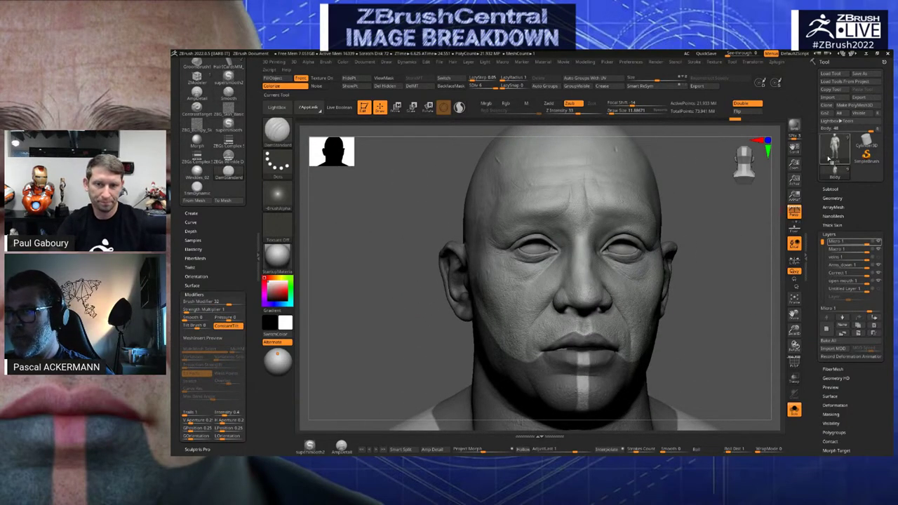
Delete all of the figure's subtools, load the Marvelous_to_Zbrush clothing model and frame it
left_click(829, 189)
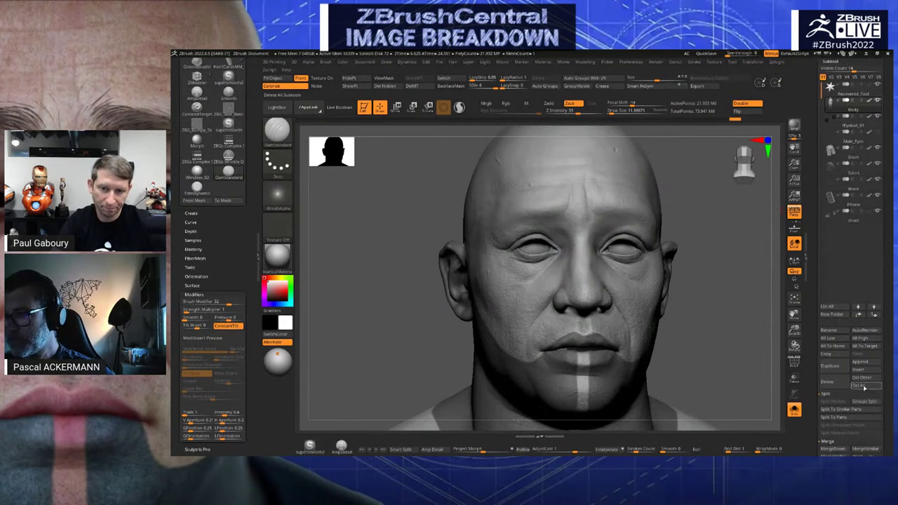
left_click(865, 388)
left_click(745, 401)
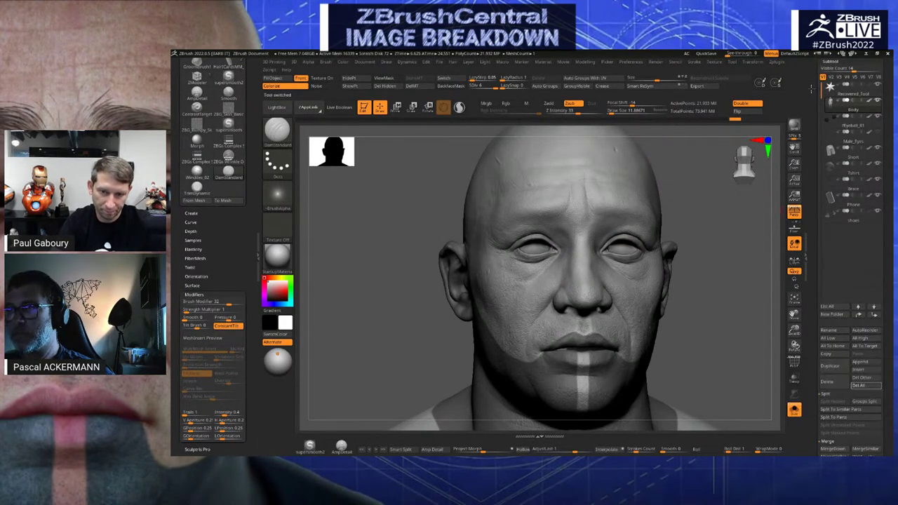
left_click_drag(866, 96, 866, 223)
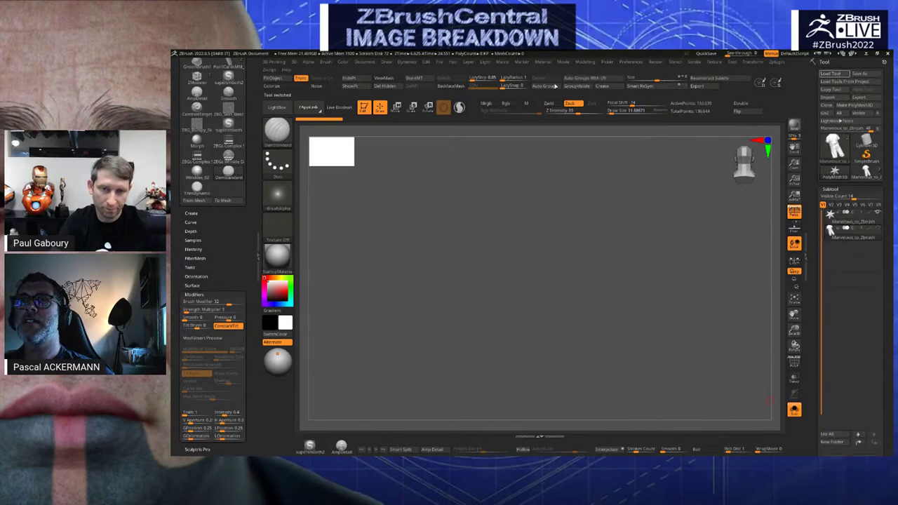
key("f")
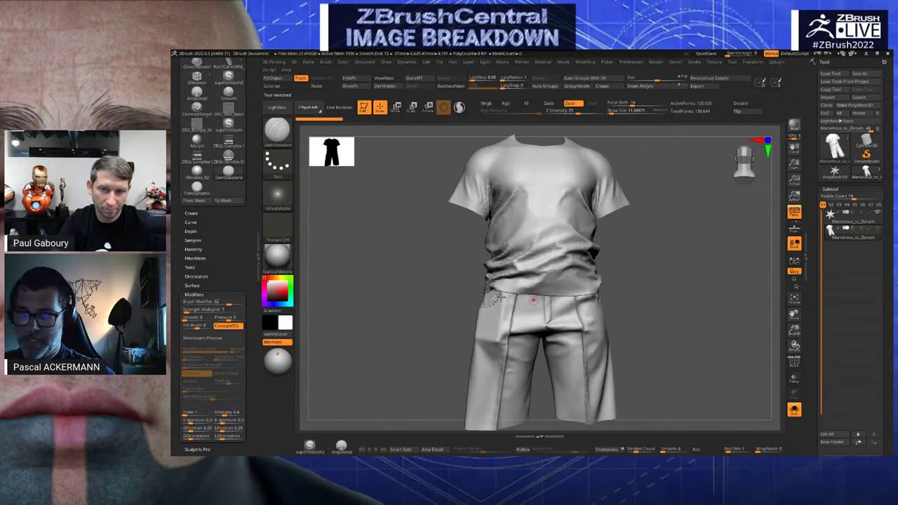
Turn on the polyframe display and examine the mesh of the T-shirt and shorts
left_click_drag(431, 278, 450, 276, "alt")
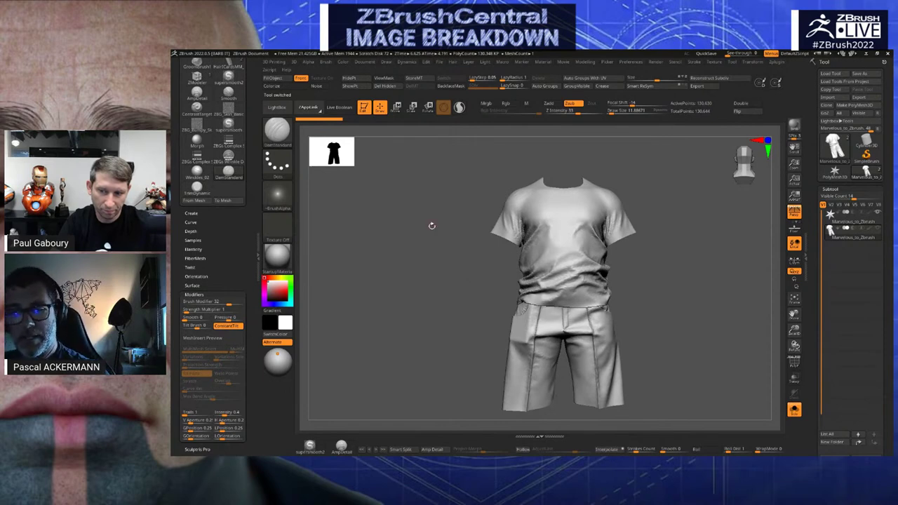
mouse_move(413, 217)
left_mouse_down()
mouse_move(424, 225)
mouse_move(405, 224)
left_mouse_up()
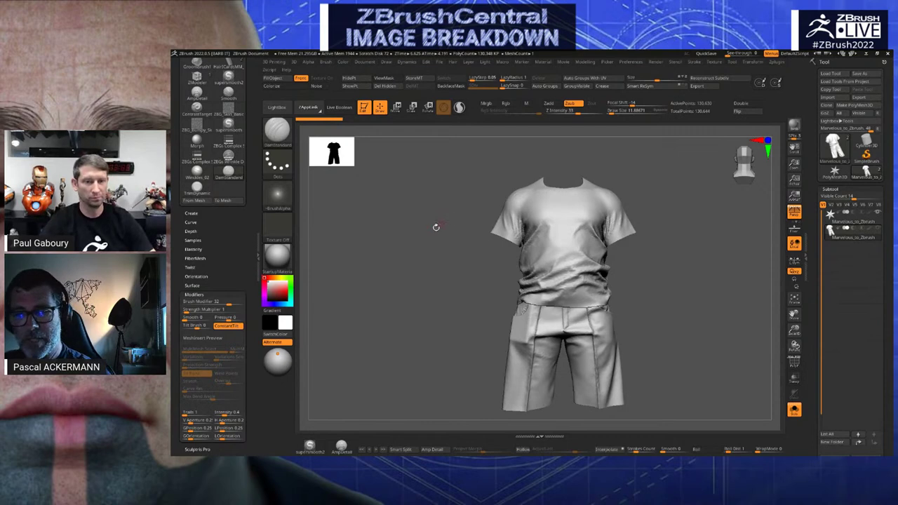
mouse_move(435, 226)
left_mouse_down()
mouse_move(427, 232)
mouse_move(437, 232)
left_mouse_up()
key("shift+f")
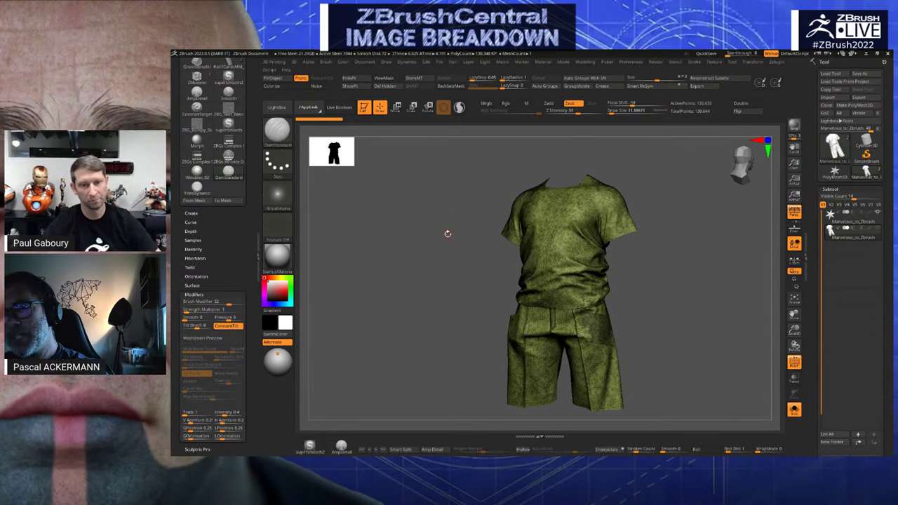
left_click_drag(417, 217, 409, 188)
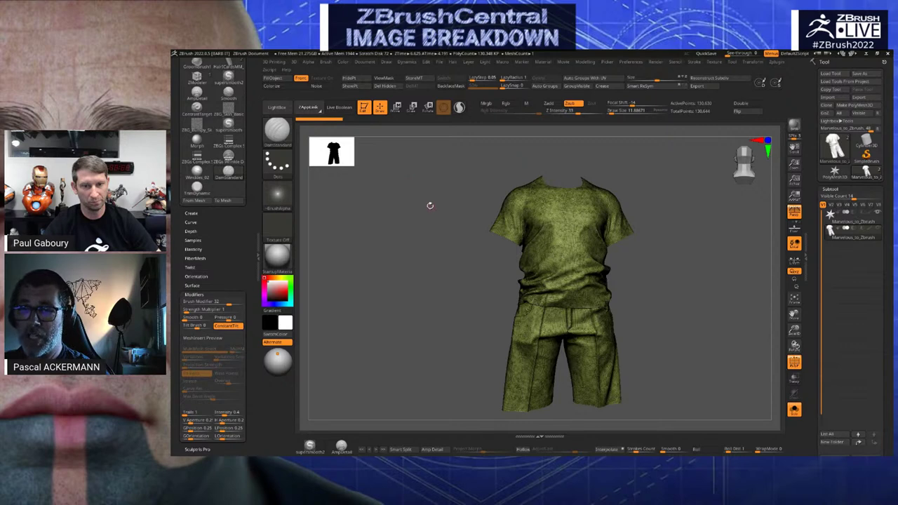
left_click_drag(430, 206, 438, 237, "alt")
left_click_drag(397, 200, 421, 249, "alt")
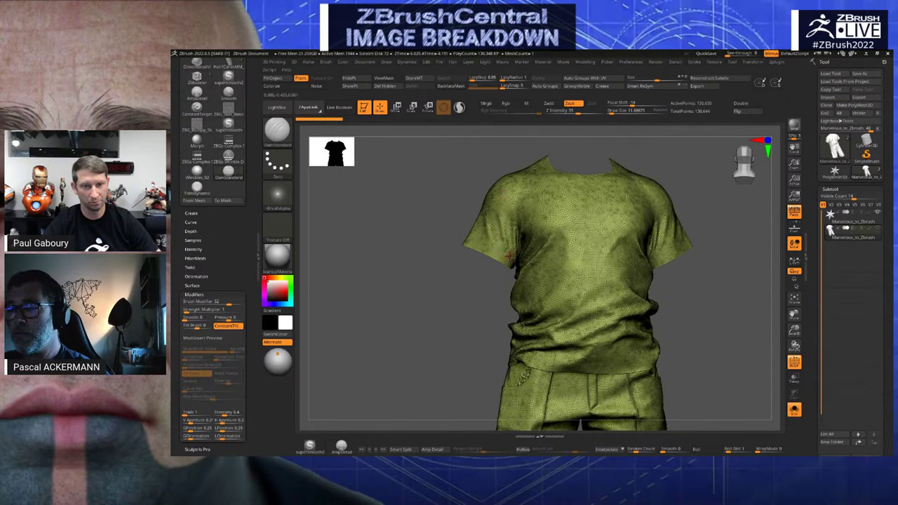
left_click_drag(409, 217, 426, 231)
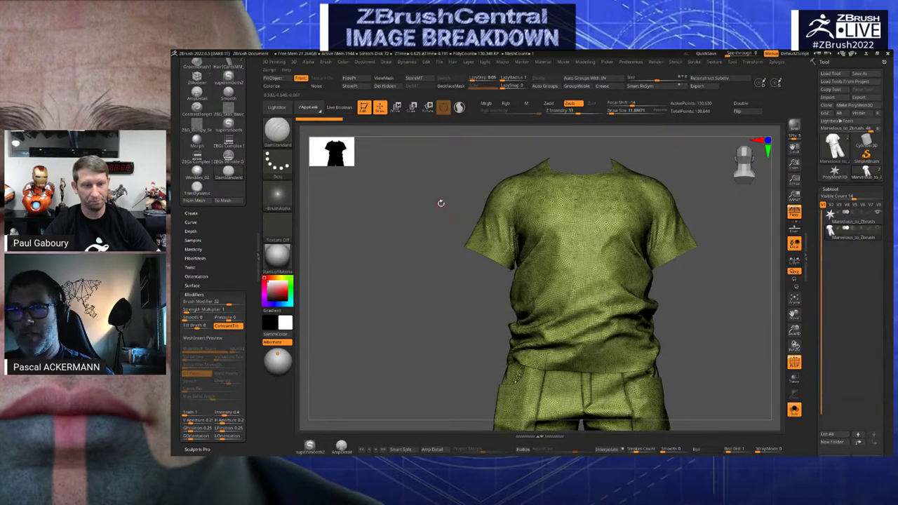
left_click_drag(706, 343, 689, 281)
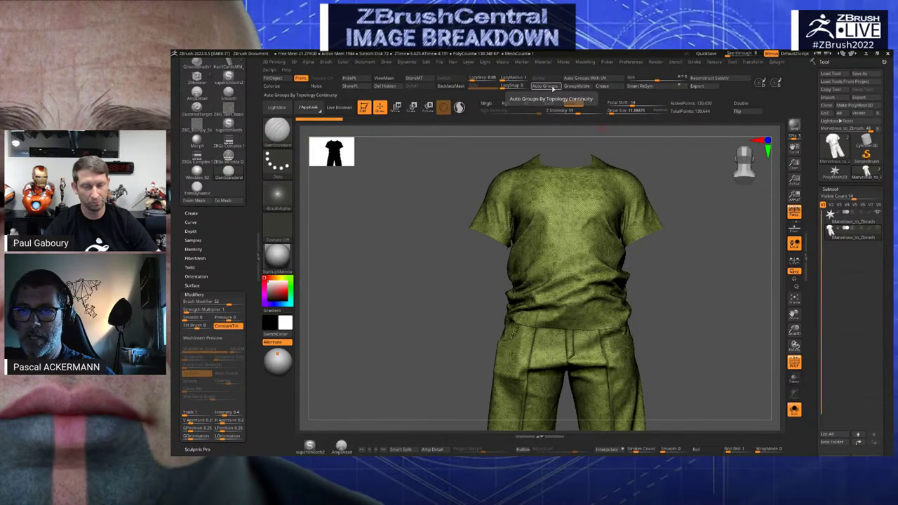
Assign polygroups by topology continuity and split the clothing into separate subtools by group
left_click(554, 87)
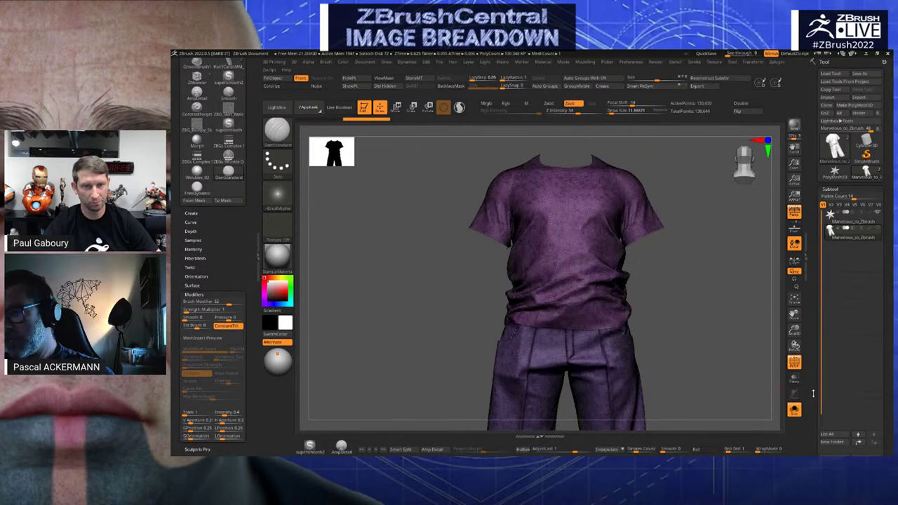
scroll(814, 394, "down", 5)
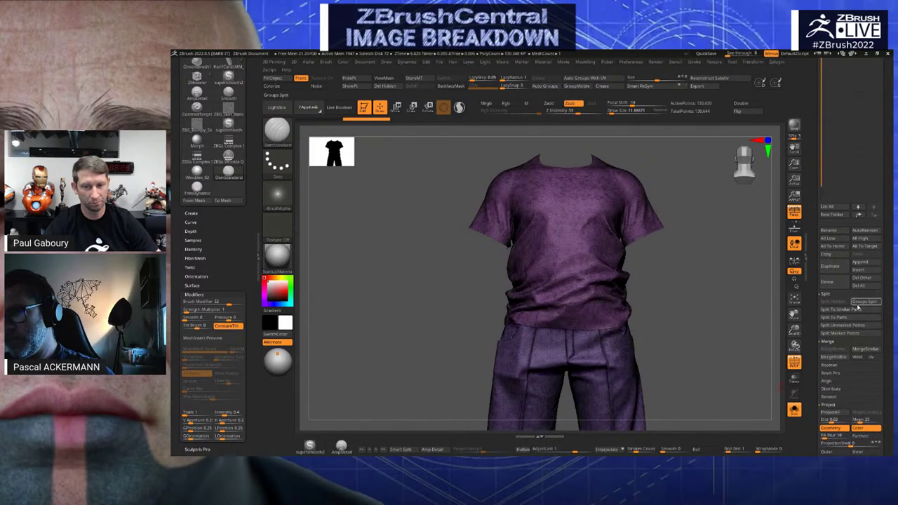
left_click(862, 305)
left_click(765, 319)
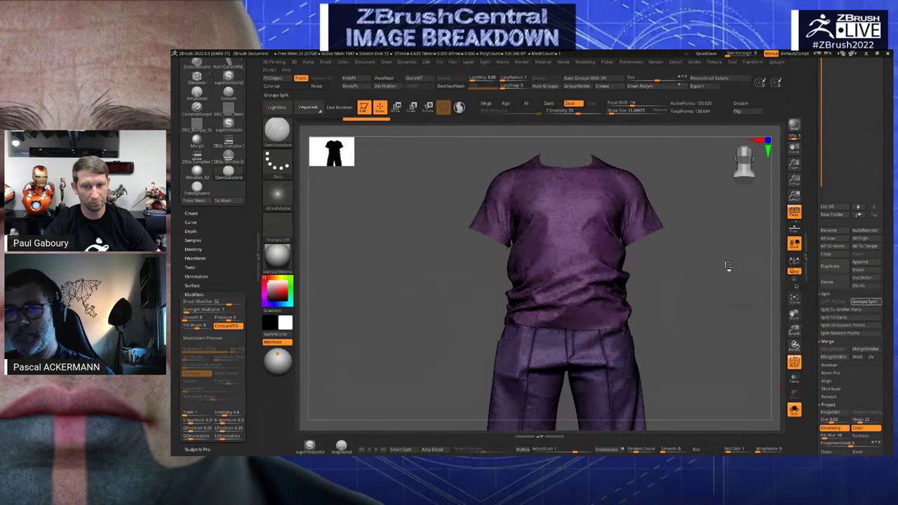
Select the T-shirt subtool and duplicate it, making the copy active
scroll(839, 190, "up", 5)
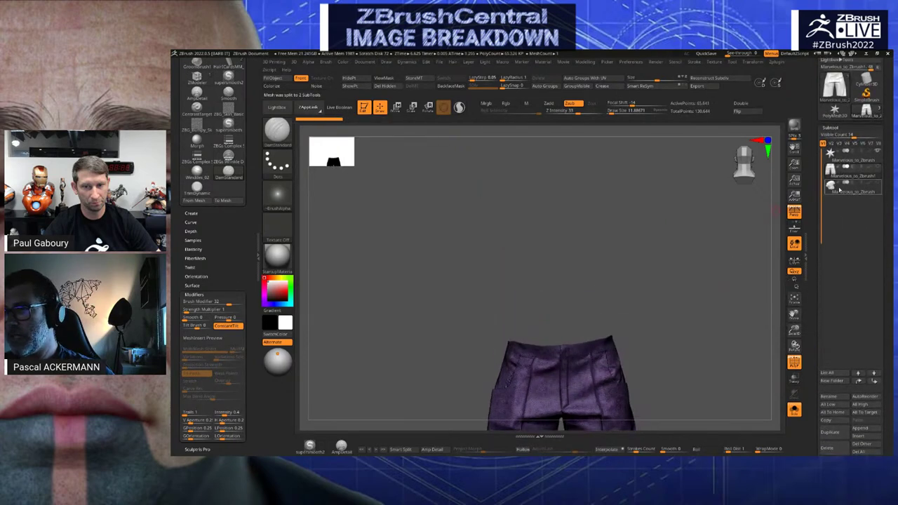
left_click(839, 188)
mouse_move(723, 320)
left_mouse_down()
mouse_move(734, 323)
mouse_move(732, 314)
left_mouse_up()
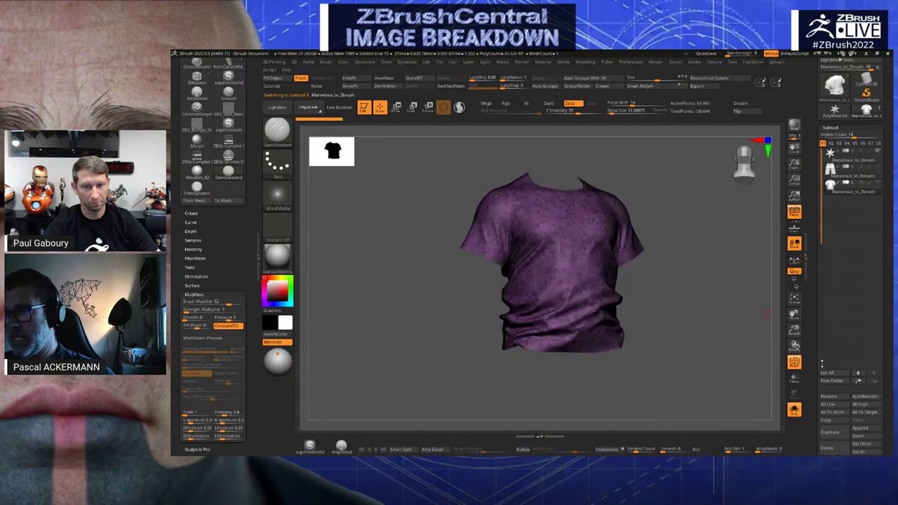
mouse_move(843, 177)
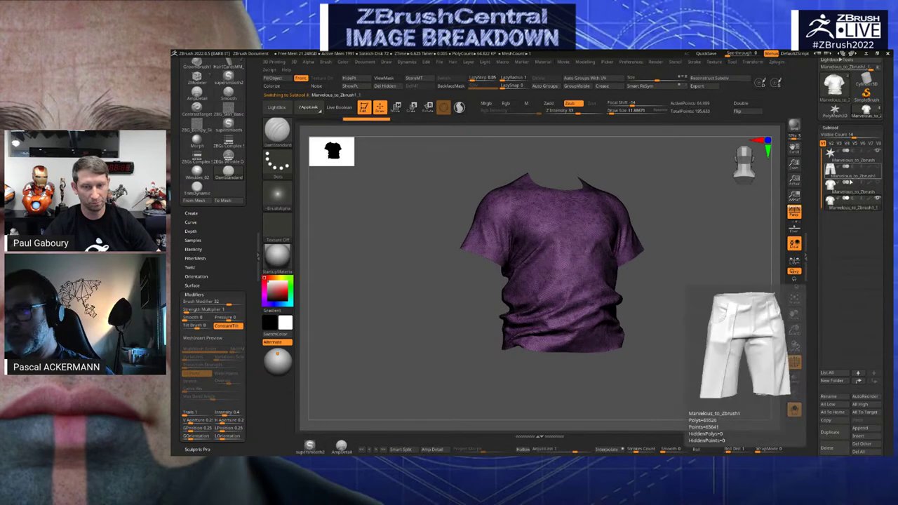
mouse_move(667, 249)
left_mouse_down()
mouse_move(700, 246)
mouse_move(698, 281)
mouse_move(720, 259)
mouse_move(681, 265)
mouse_move(705, 317)
mouse_move(704, 293)
mouse_move(660, 288)
left_mouse_up()
left_click_drag(433, 184, 466, 191, "alt")
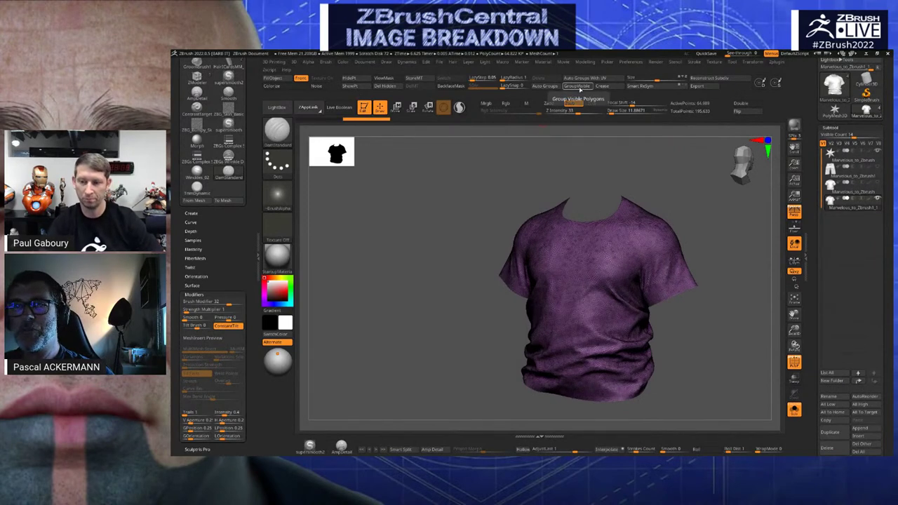
Regroup the duplicated T-shirt's panels with Auto Groups With UV and inspect the chest seam
left_click(579, 78)
left_click_drag(452, 225, 350, 238, "shift")
left_click_drag(379, 153, 420, 236, "alt")
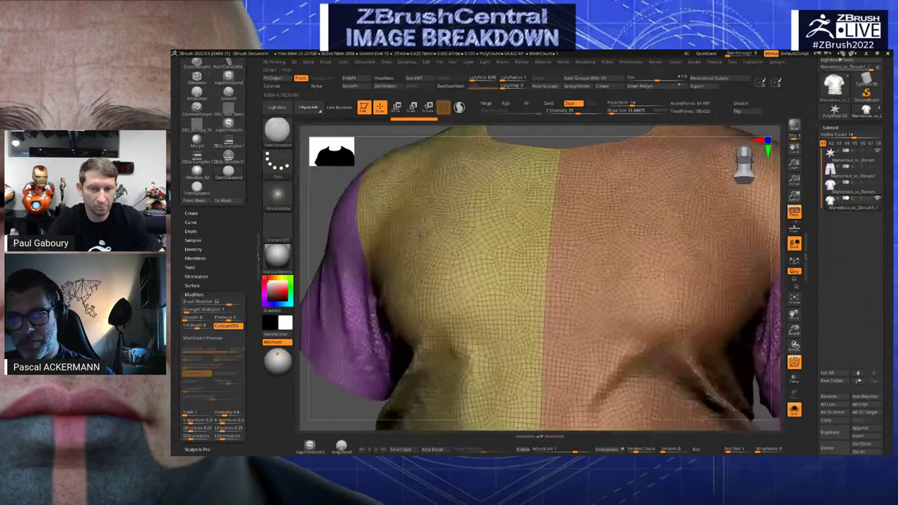
left_click_drag(383, 137, 408, 242, "alt")
Isolate the two front panels of the T-shirt and combine them into one polygroup
key("ctrl+shift")
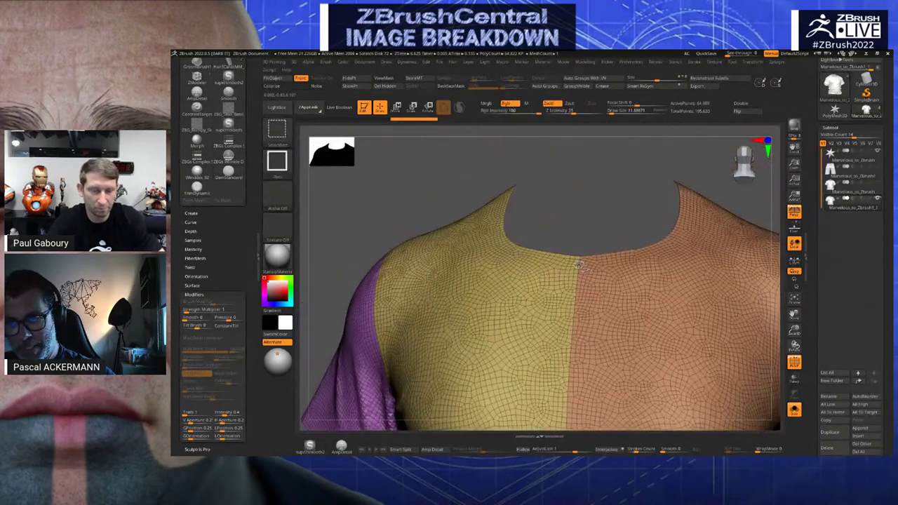
left_click(579, 264, "ctrl+shift")
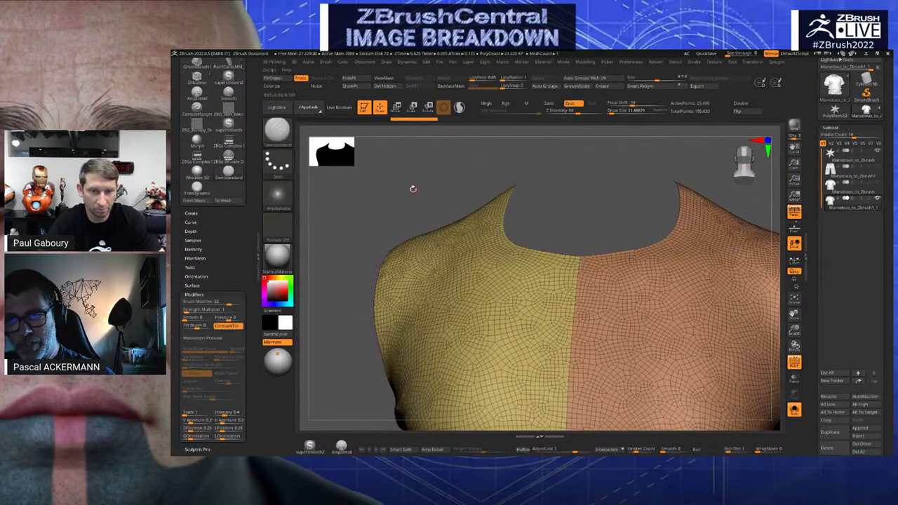
left_click_drag(412, 189, 418, 224, "alt")
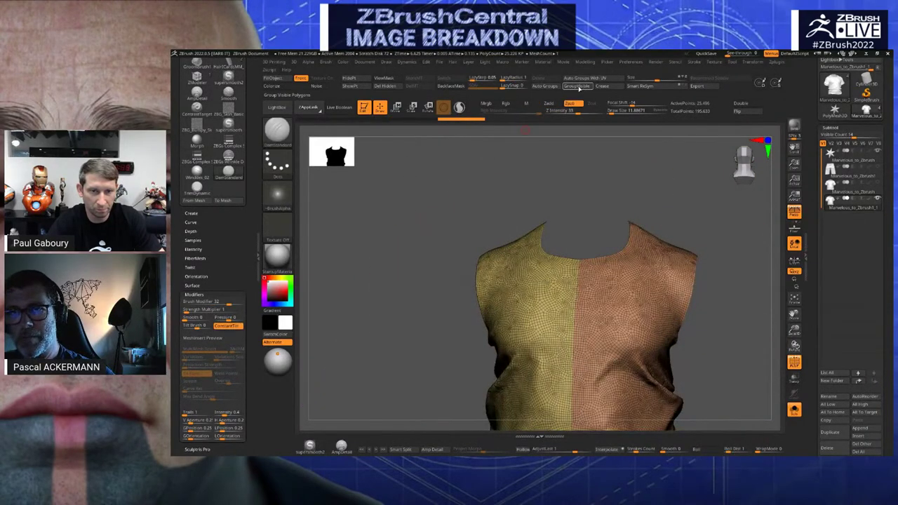
left_click(577, 86)
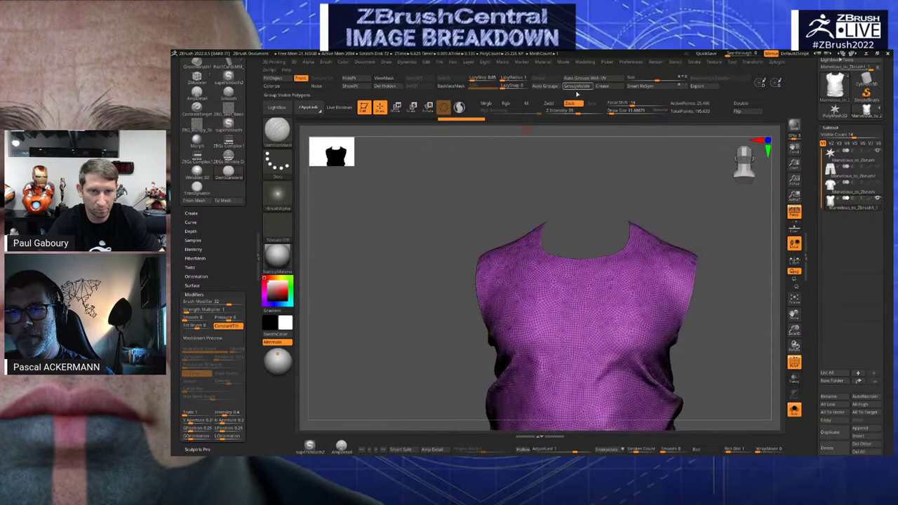
Isolate the two back panels, combine them into one polygroup, and unhide the whole T-shirt
left_click_drag(439, 199, 621, 235)
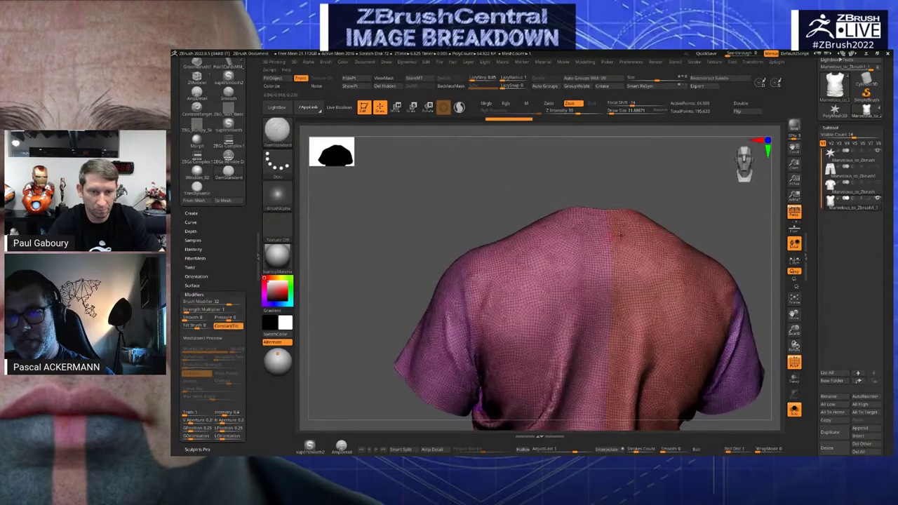
left_click(616, 235, "ctrl+shift")
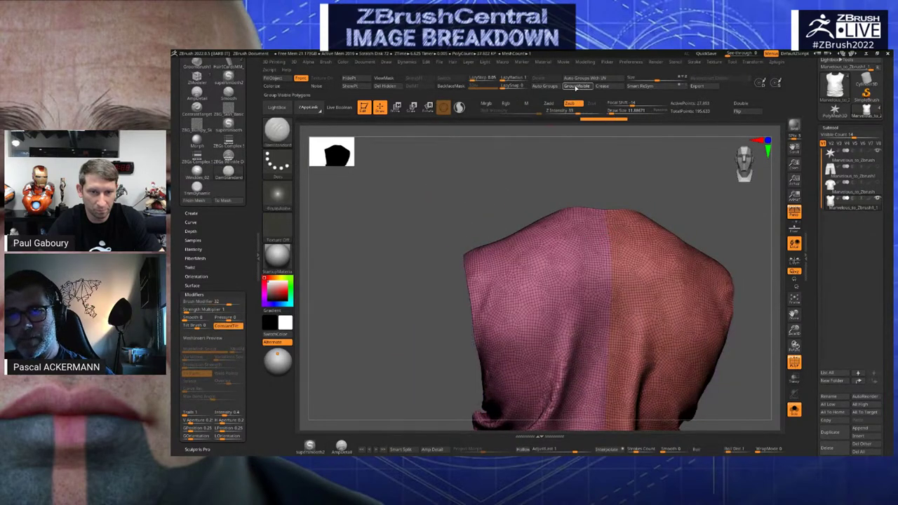
left_click(576, 87)
left_click(515, 181, "ctrl+shift")
Inspect the regrouped T-shirt, turn off the polyframe display and return to a front view
left_click_drag(516, 180, 449, 242)
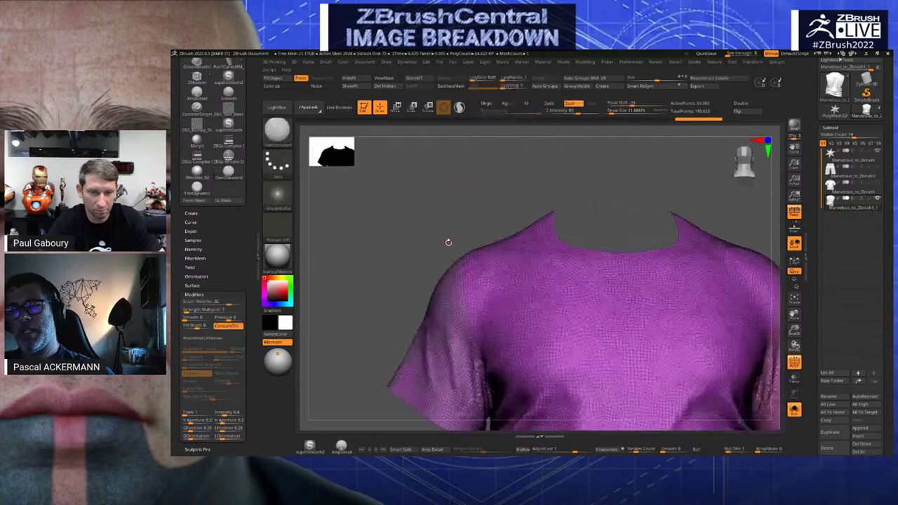
right_click_drag(448, 242, 394, 261, "alt")
right_click_drag(412, 291, 411, 249, "alt")
right_click_drag(411, 250, 433, 245)
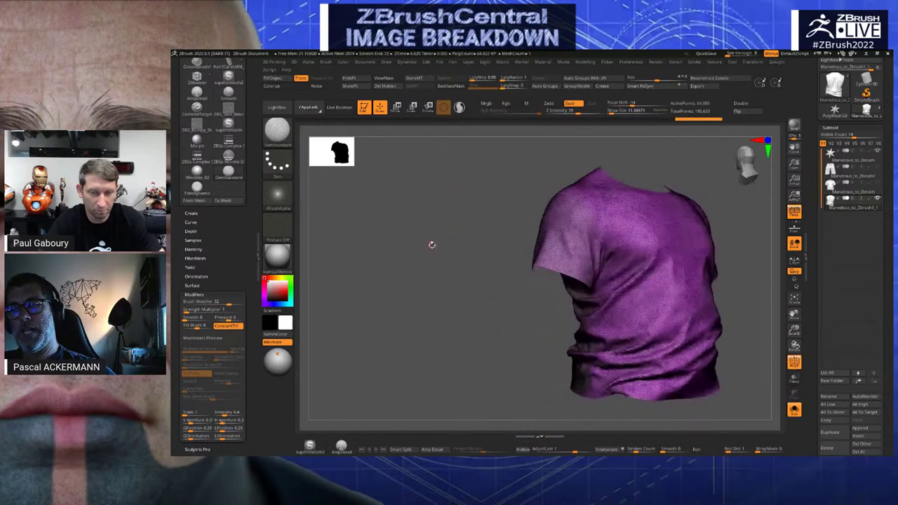
key("shift+f")
left_click_drag(432, 245, 409, 248, "shift")
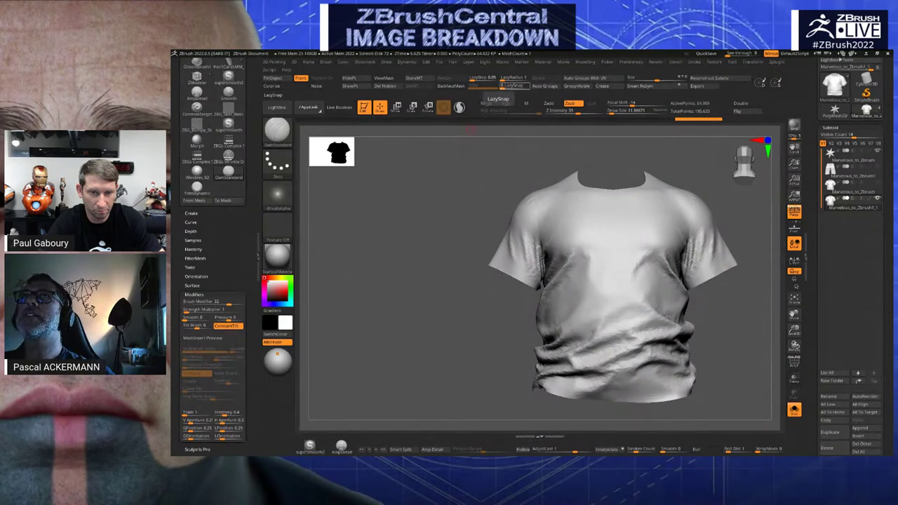
left_click_drag(430, 209, 407, 208)
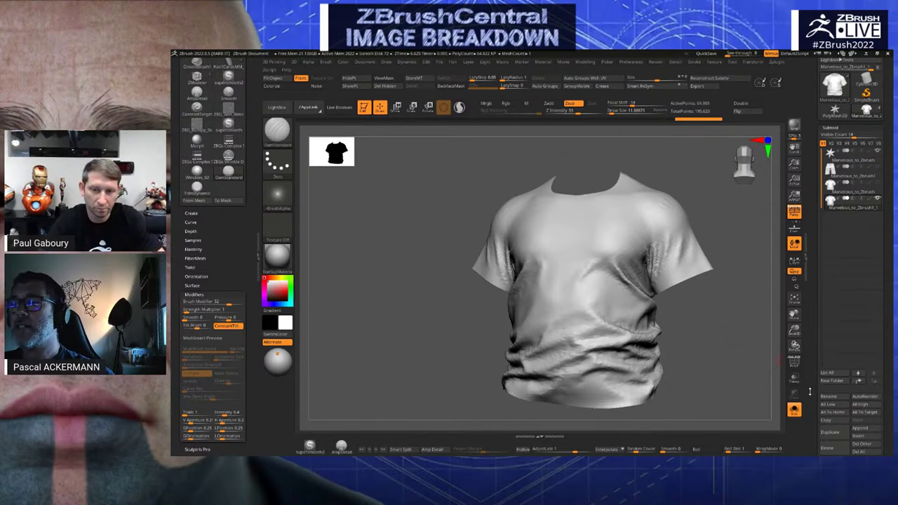
Open the T-shirt's Geometry settings down to the ZRemesher options and turn on the polyframe display
left_click_drag(813, 389, 826, 310)
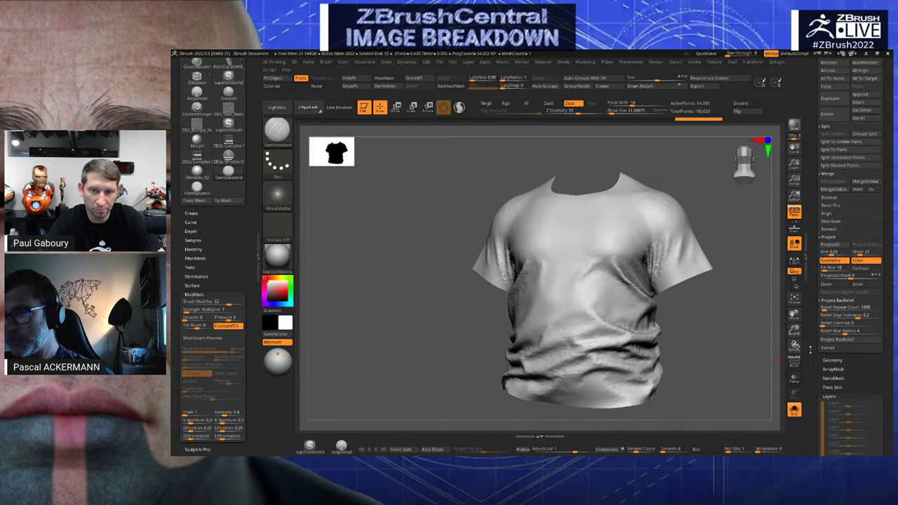
scroll(821, 299, "down", 5)
scroll(817, 292, "up", 1)
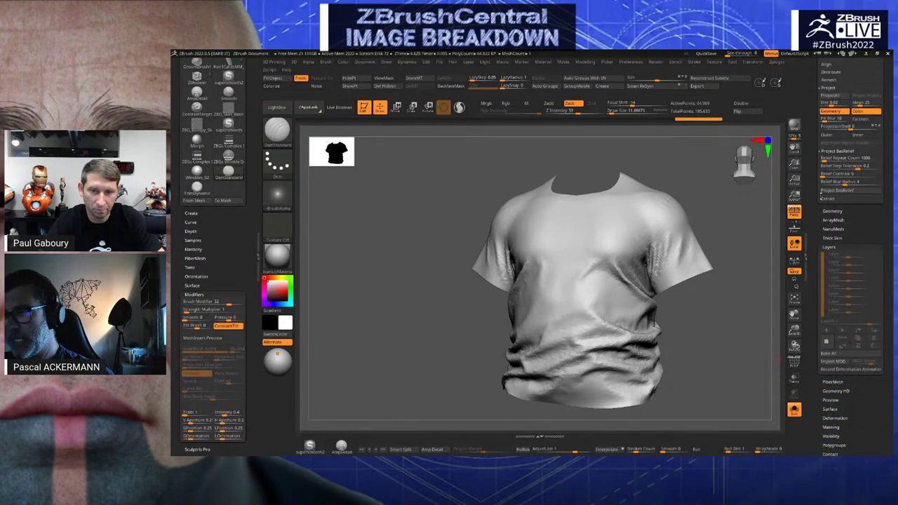
left_click(832, 210)
scroll(819, 267, "down", 5)
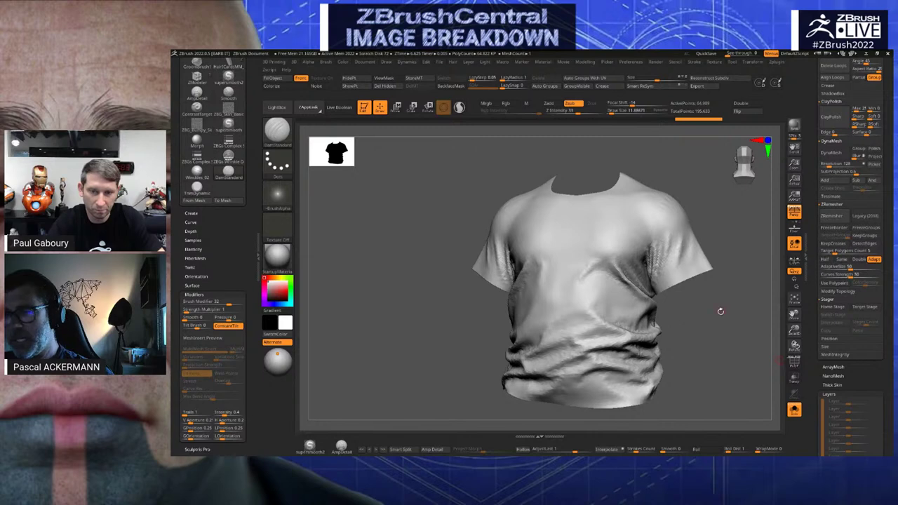
left_click_drag(727, 354, 747, 351)
key("shift+f")
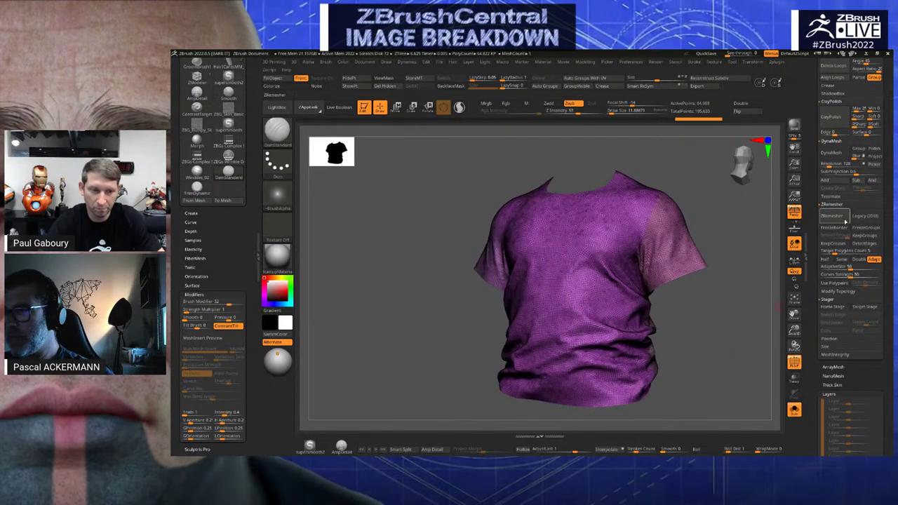
Remesh the T-shirt with ZRemesher without preserving polygroups and compare the new topology with the original mesh
left_click(840, 220)
left_click(840, 218)
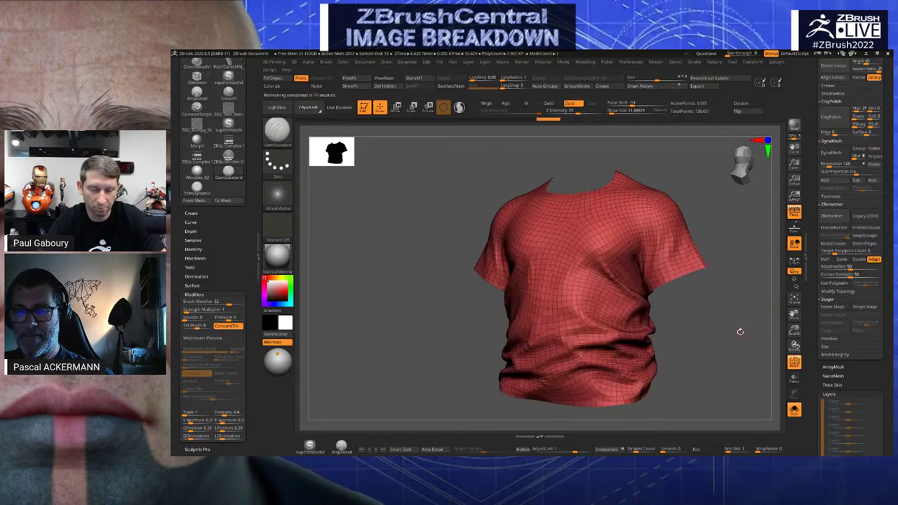
left_click_drag(740, 332, 601, 236)
left_click_drag(703, 313, 573, 296)
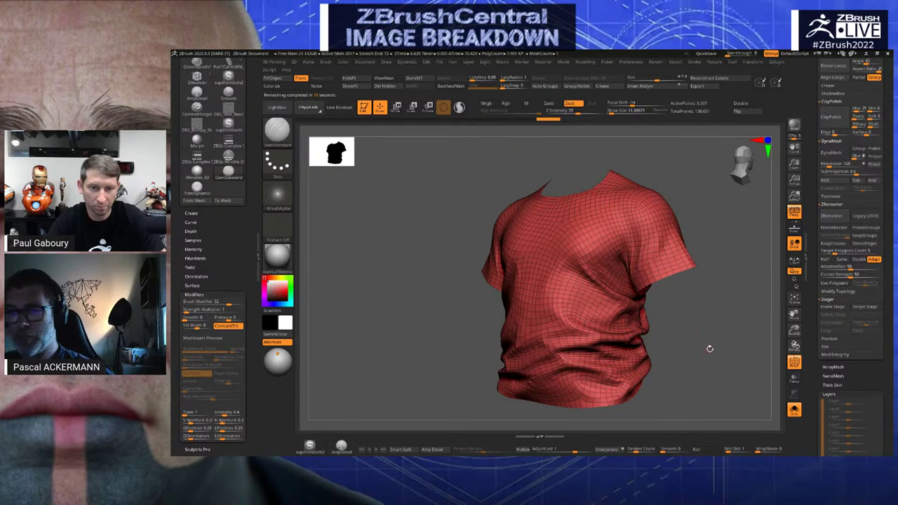
key("ctrl+z")
key("ctrl+shift+z")
Inspect the remeshed T-shirt from the front at close range and undo the remesh
left_click_drag(688, 341, 694, 304)
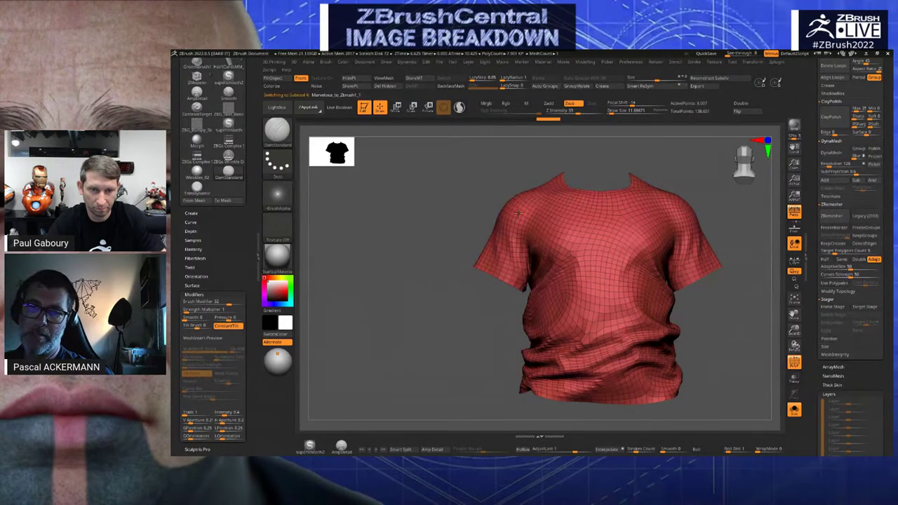
left_click_drag(446, 219, 461, 194)
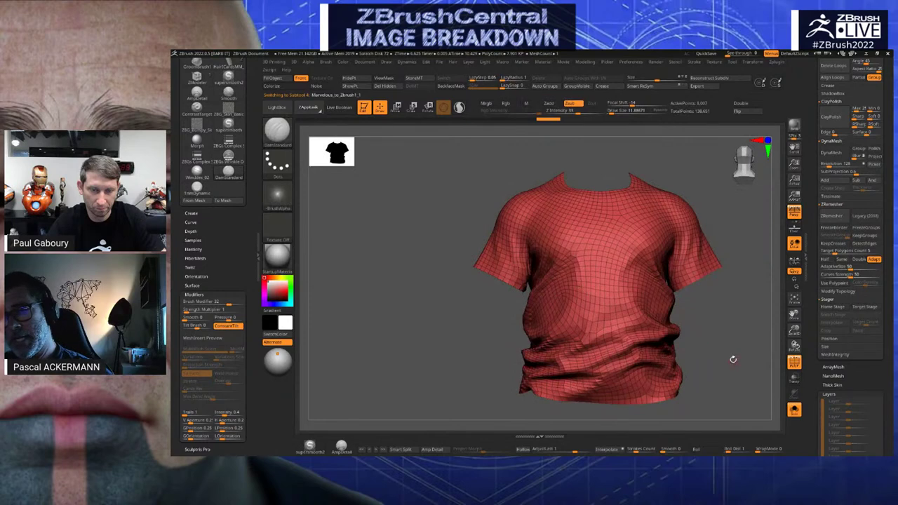
left_click_drag(733, 359, 803, 323)
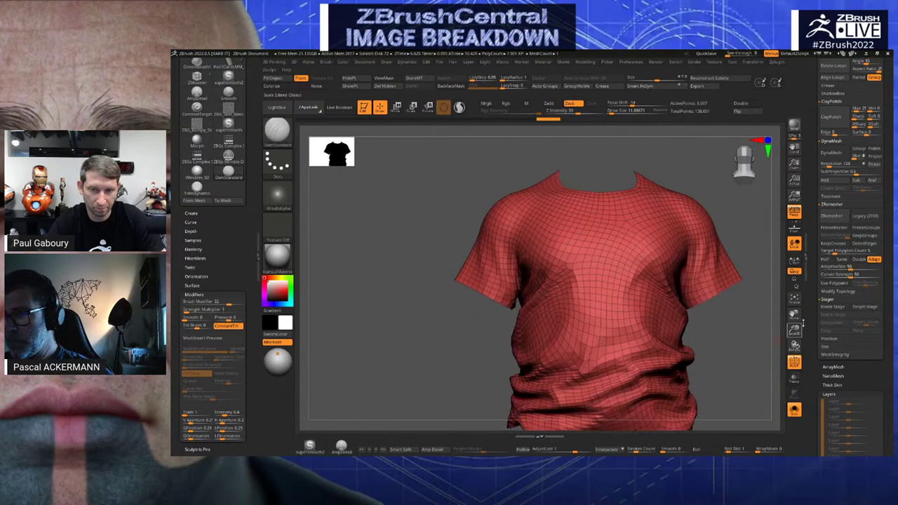
left_click_drag(728, 385, 718, 353)
key("ctrl+z")
key("ctrl+z")
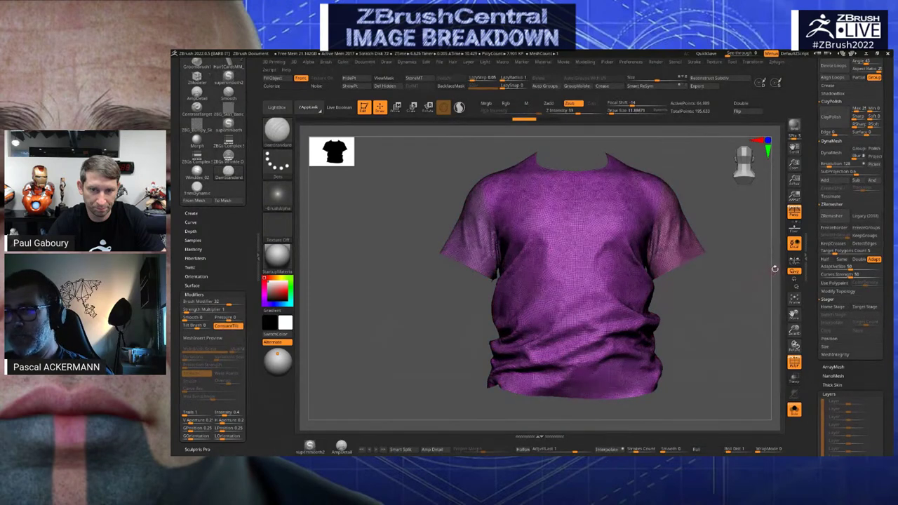
Enable KeepGroups for ZRemesher, remesh the T-shirt and inspect the topology along its panel seams
left_click_drag(737, 309, 743, 303)
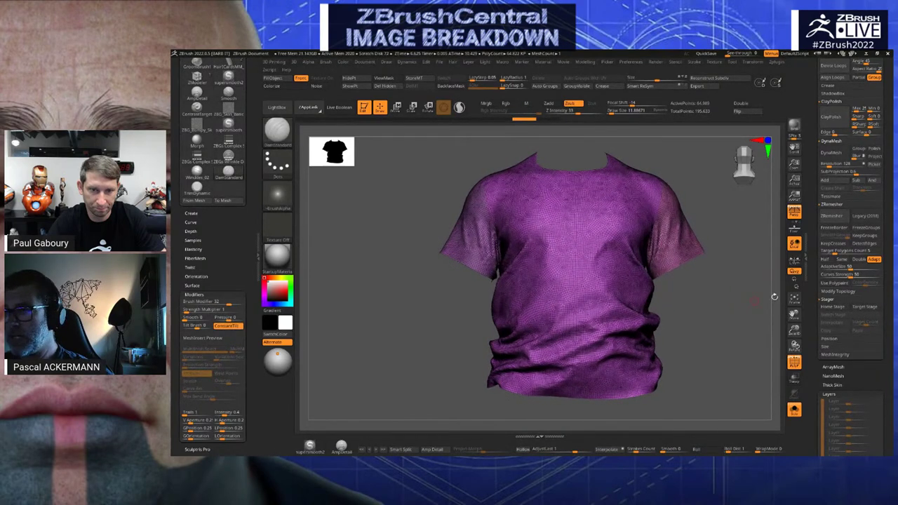
left_click(867, 236)
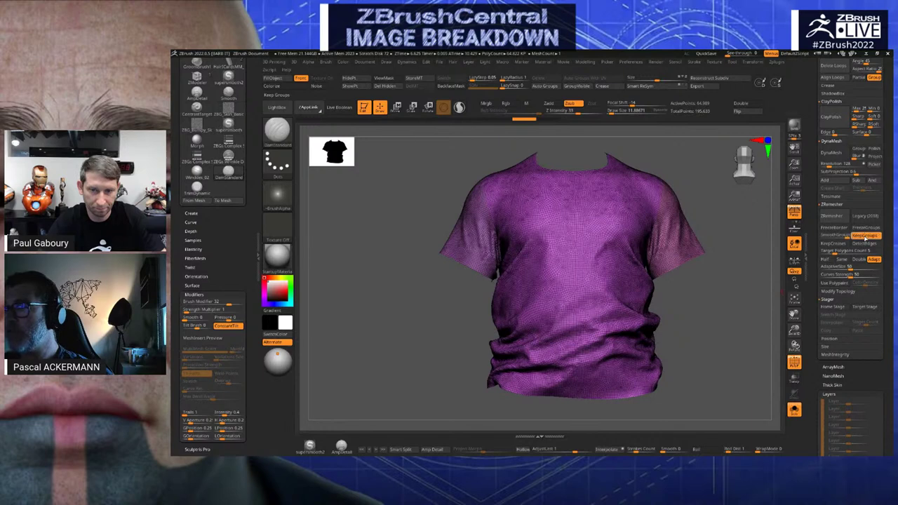
left_click(833, 217)
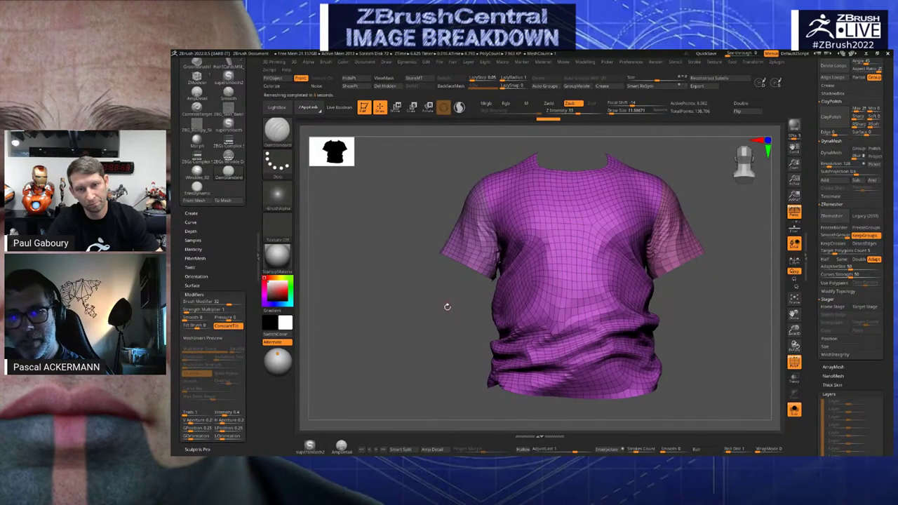
left_click_drag(447, 307, 403, 289)
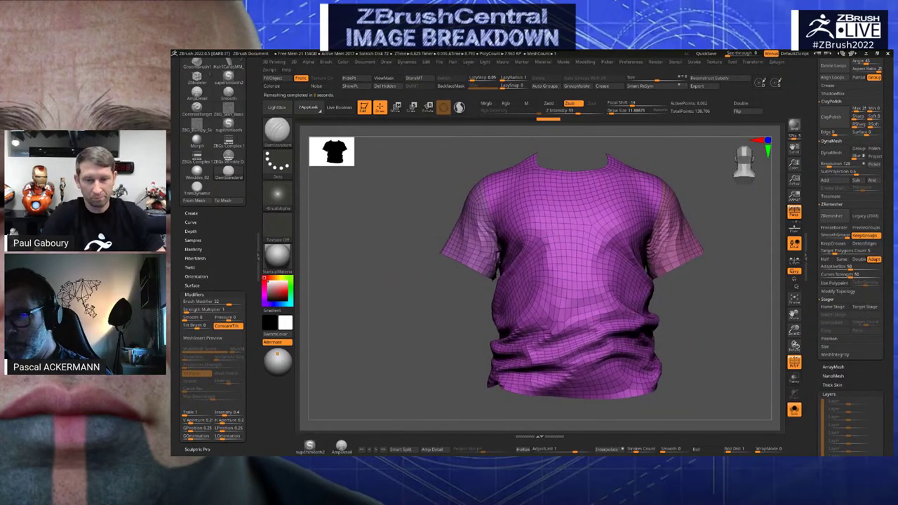
mouse_move(756, 274)
left_mouse_down()
mouse_move(727, 274)
mouse_move(748, 274)
left_mouse_up()
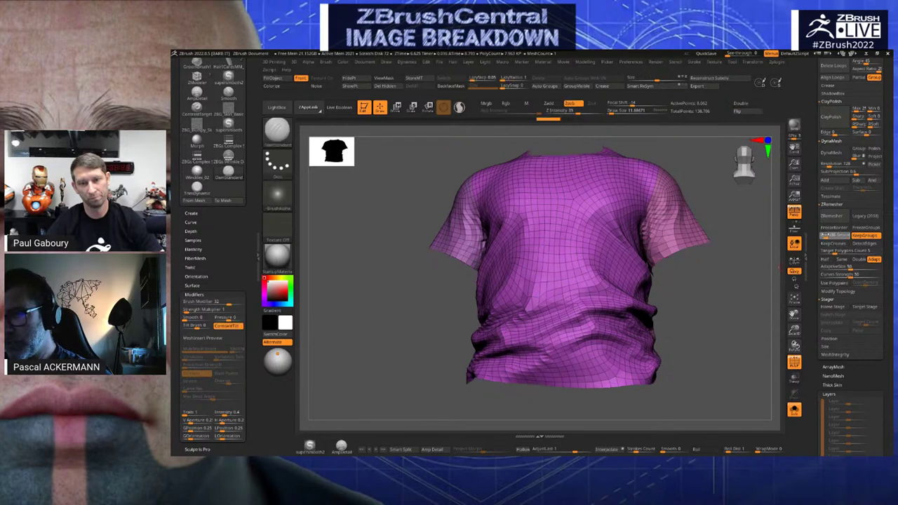
Lower SmoothGroups to its minimum, check the T-shirt with double-sided display, and undo the KeepGroups remesh
left_click_drag(827, 235, 821, 236)
left_click_drag(714, 341, 695, 126)
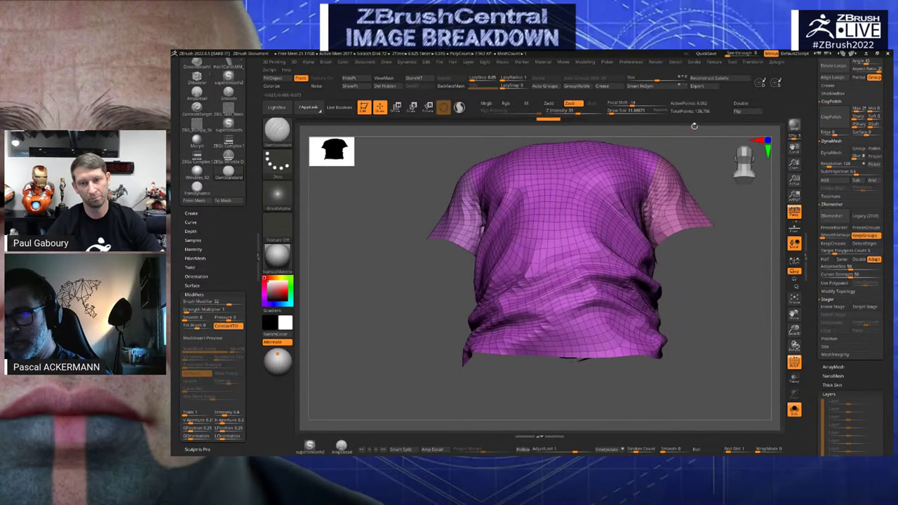
left_click(741, 104)
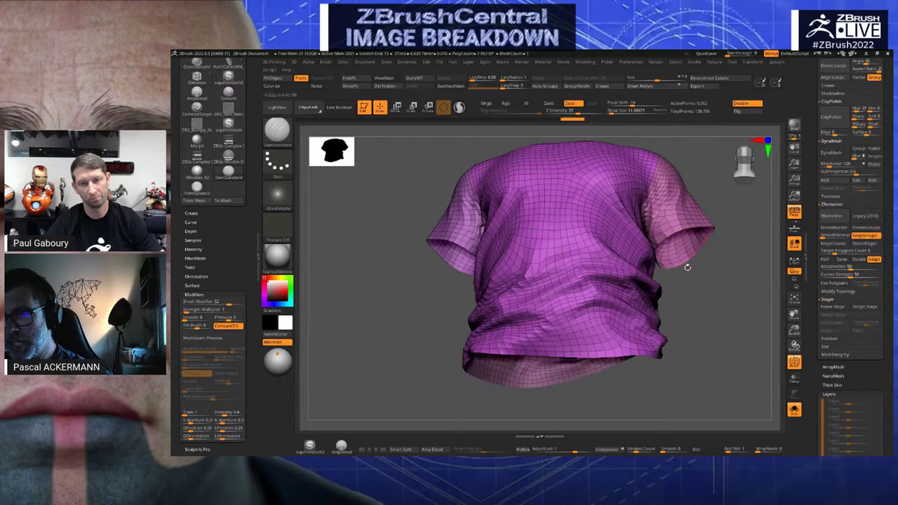
left_click_drag(734, 242, 751, 287)
key("ctrl+z")
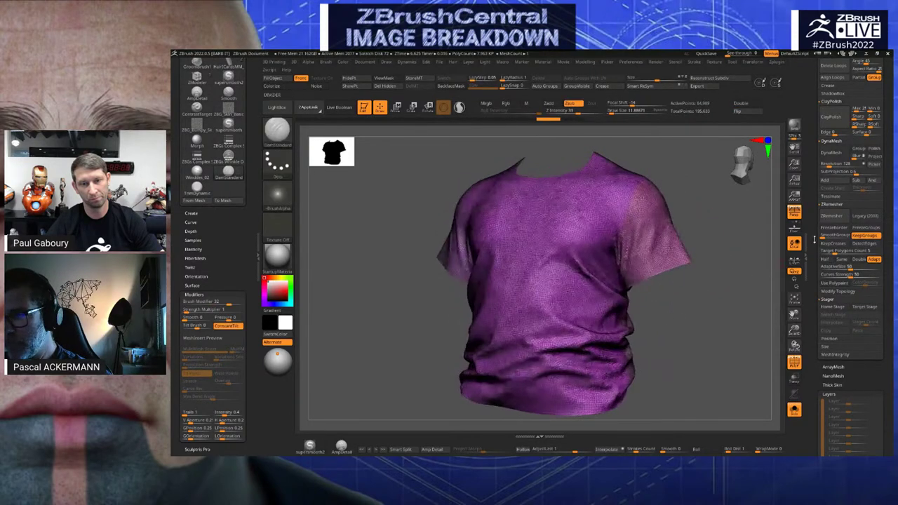
Remesh the T-shirt with KeepGroups and the lowered SmoothGroups setting, inspect the sleeve seams, and undo it
left_click(834, 215)
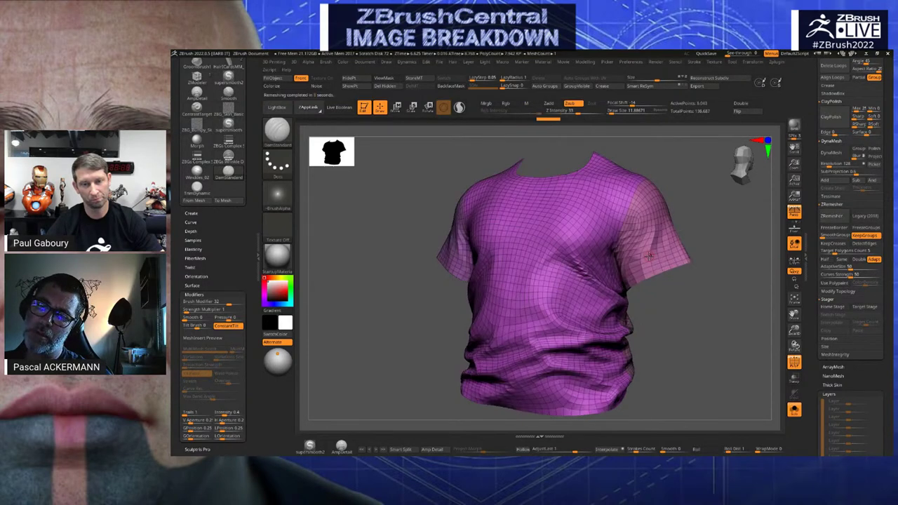
left_click_drag(657, 330, 679, 321)
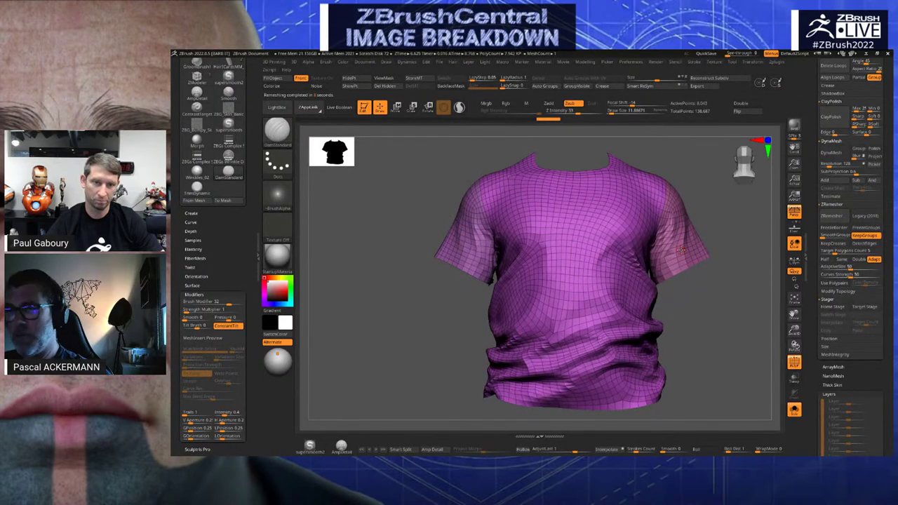
key("ctrl+z")
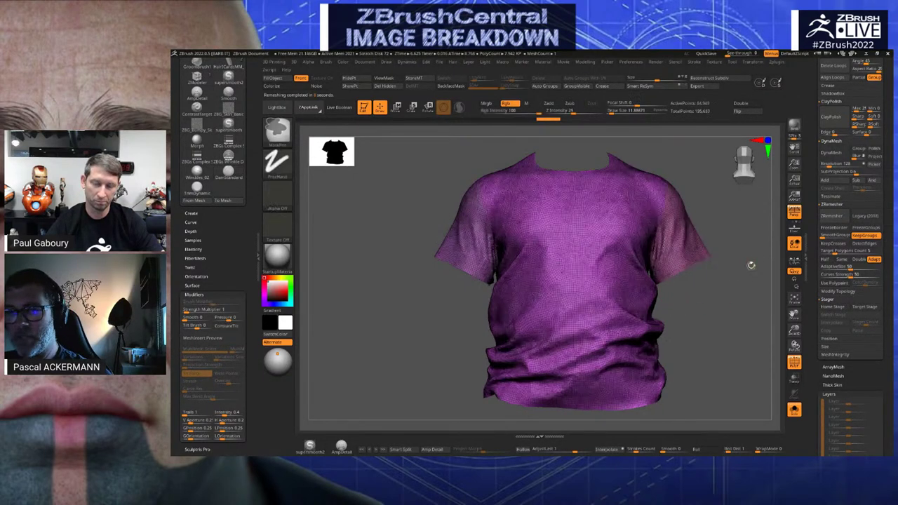
Collapse the Brush palette and expand the custom Modeling palette down to its Frame Mesh options
scroll(178, 220, "down", 3)
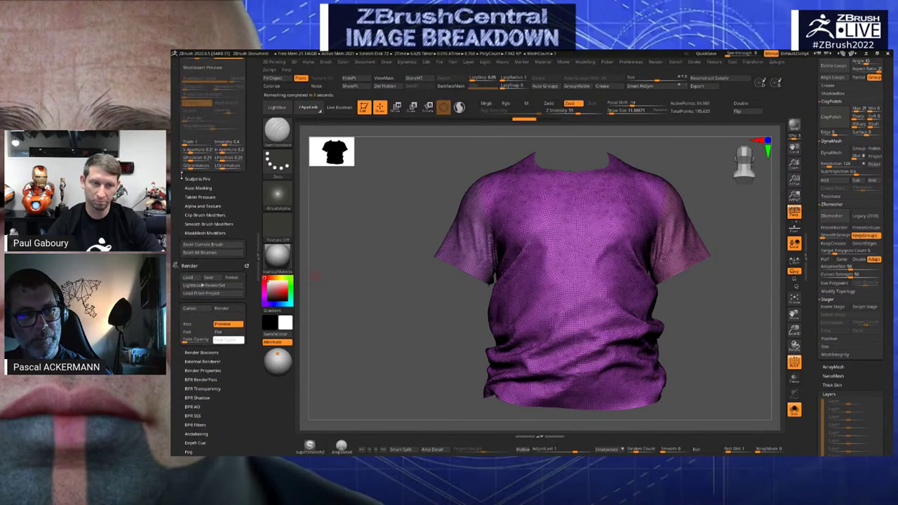
scroll(178, 219, "up", 10)
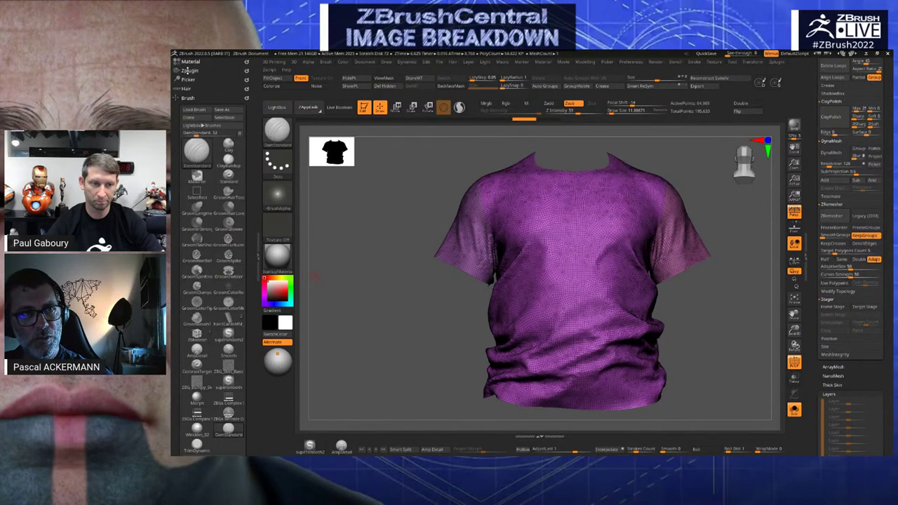
left_click(184, 99)
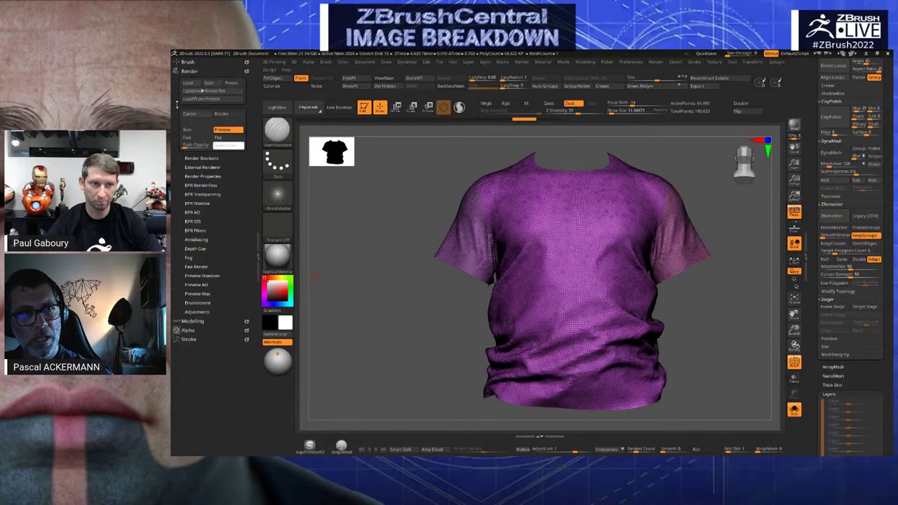
left_click(192, 322)
scroll(184, 281, "down", 3)
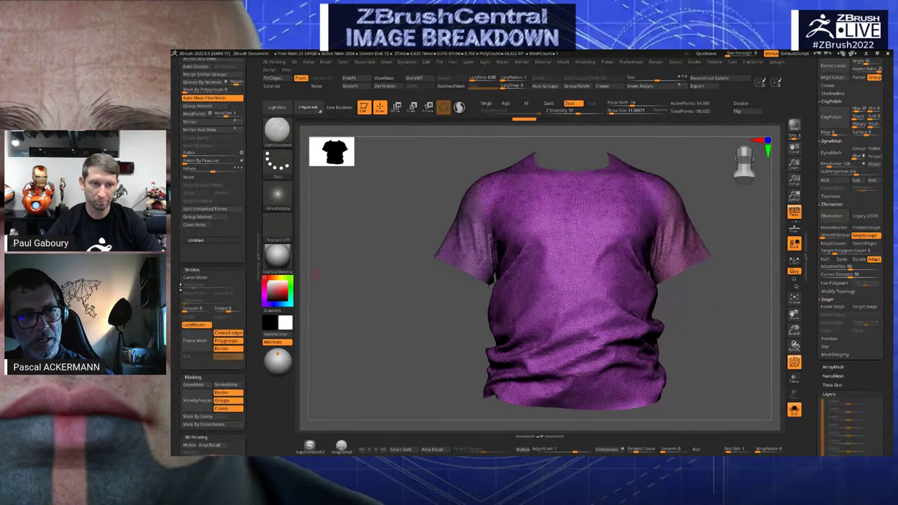
scroll(182, 276, "down", 1)
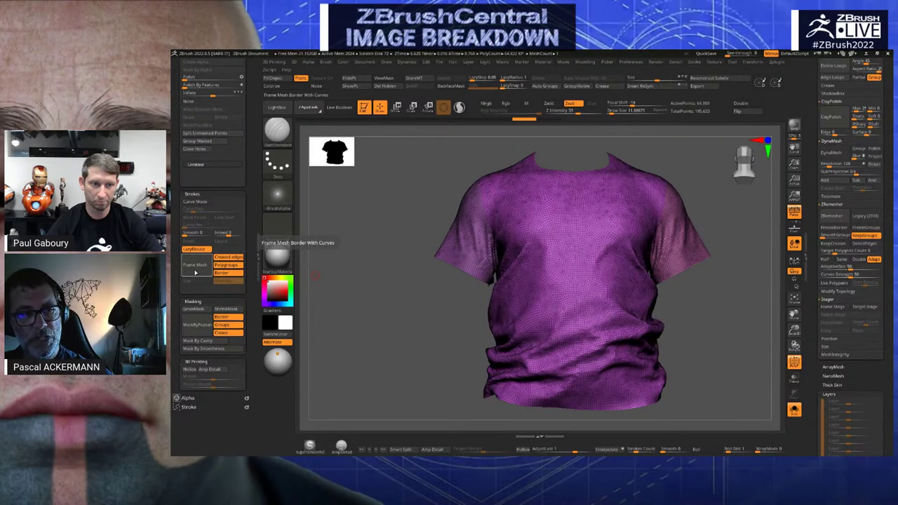
Frame the T-shirt with curves along polygroups and borders, excluding creased edges, and inspect them around the sleeve
key("ctrl")
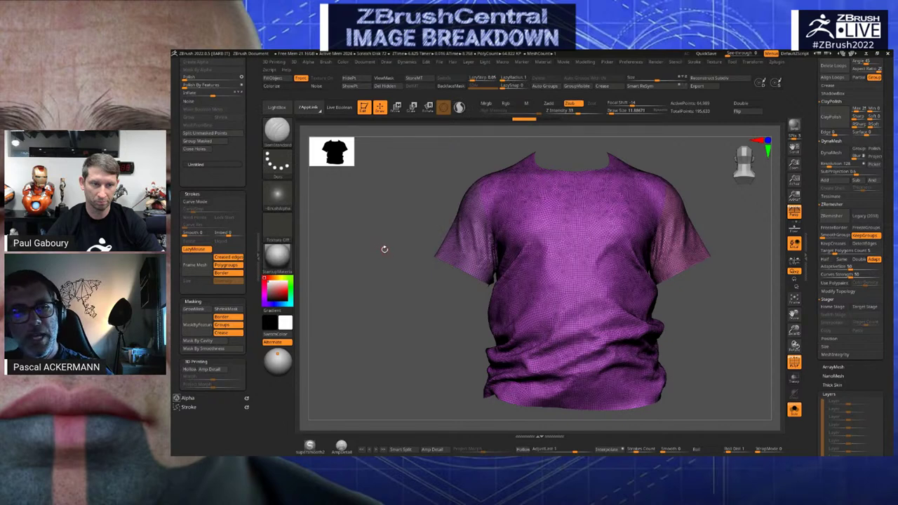
left_click_drag(384, 249, 219, 293)
left_click_drag(346, 280, 304, 280)
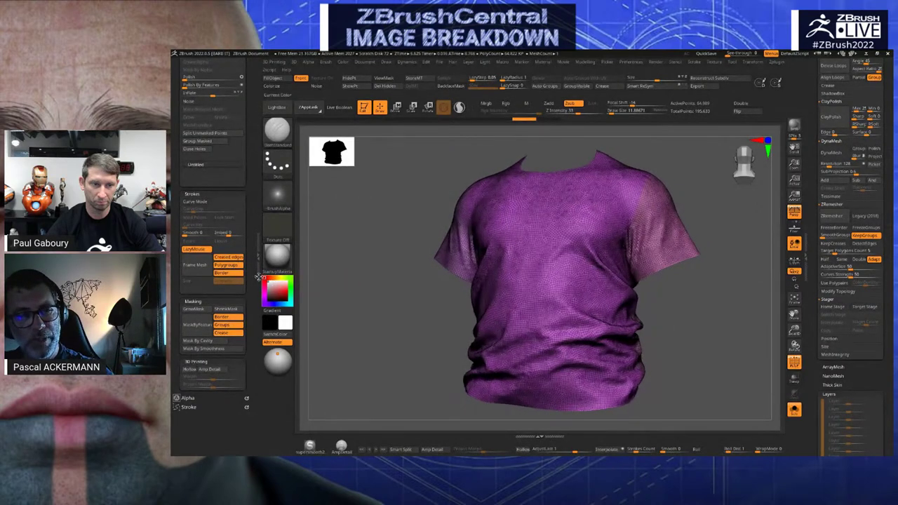
left_click(228, 257)
left_click(194, 265)
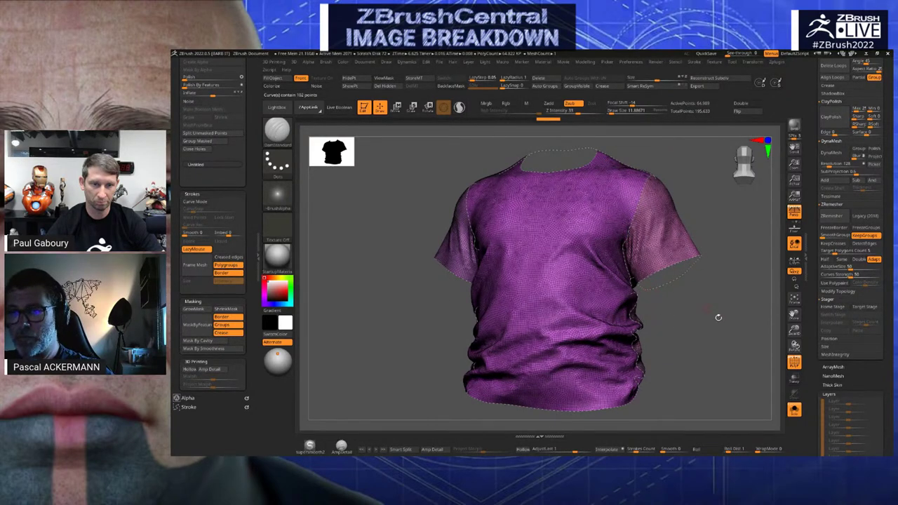
left_click_drag(719, 330, 724, 330, "shift")
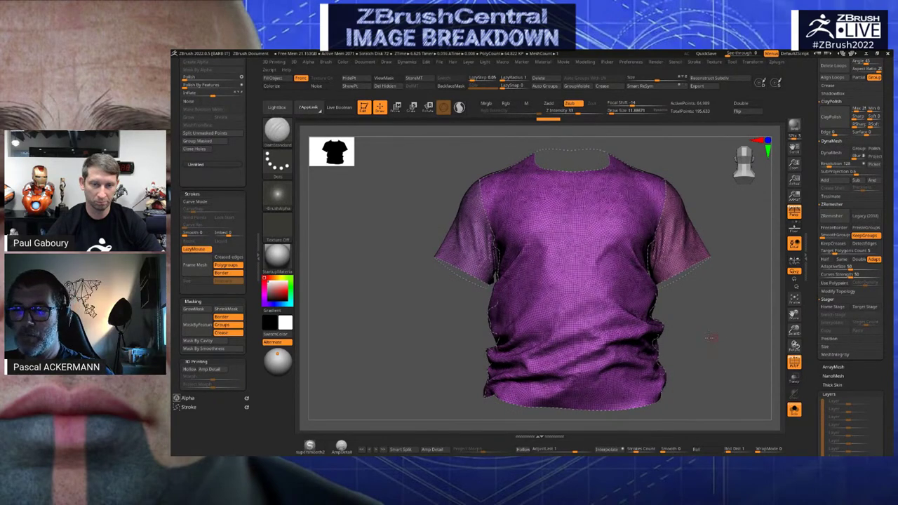
left_click_drag(710, 337, 592, 337)
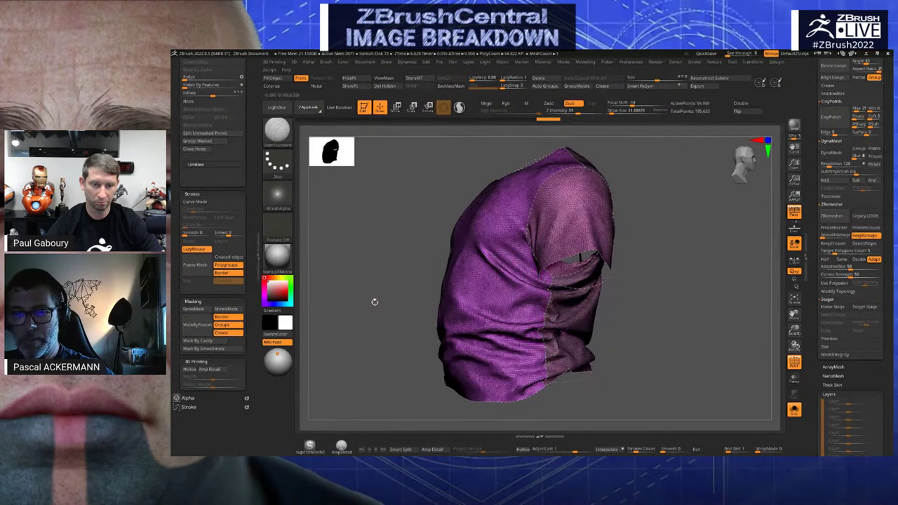
left_click_drag(375, 302, 489, 317)
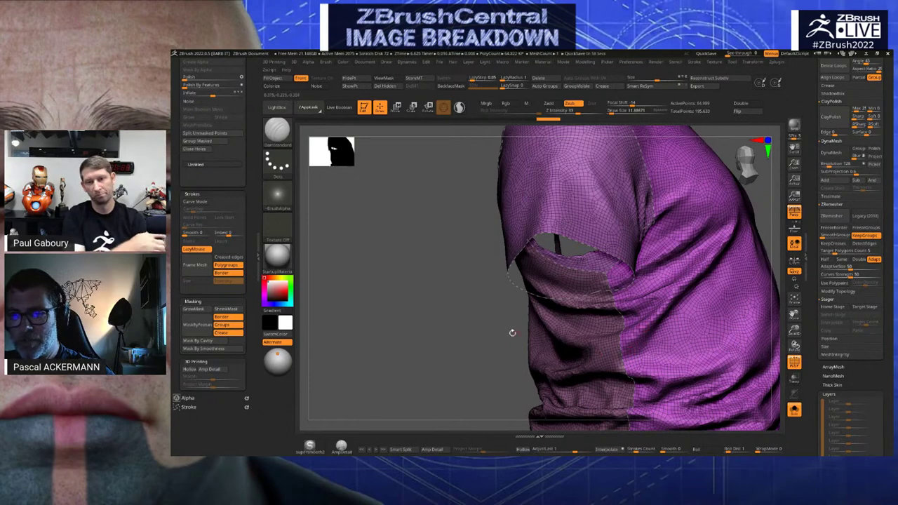
mouse_move(511, 331)
left_mouse_down()
mouse_move(364, 215)
mouse_move(365, 245)
left_mouse_up()
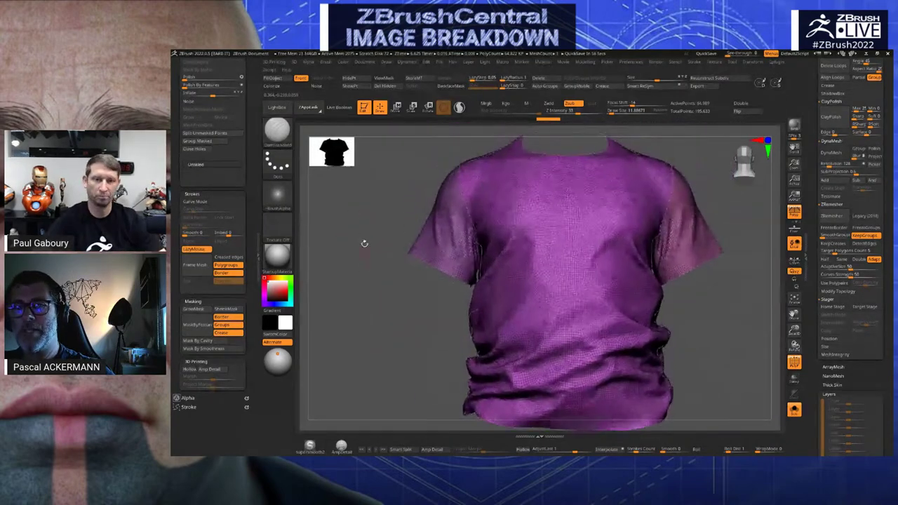
Look up the ZRemesherGuides brush in the brush library, close it, and examine the curves framing the T-shirt
left_click(278, 132)
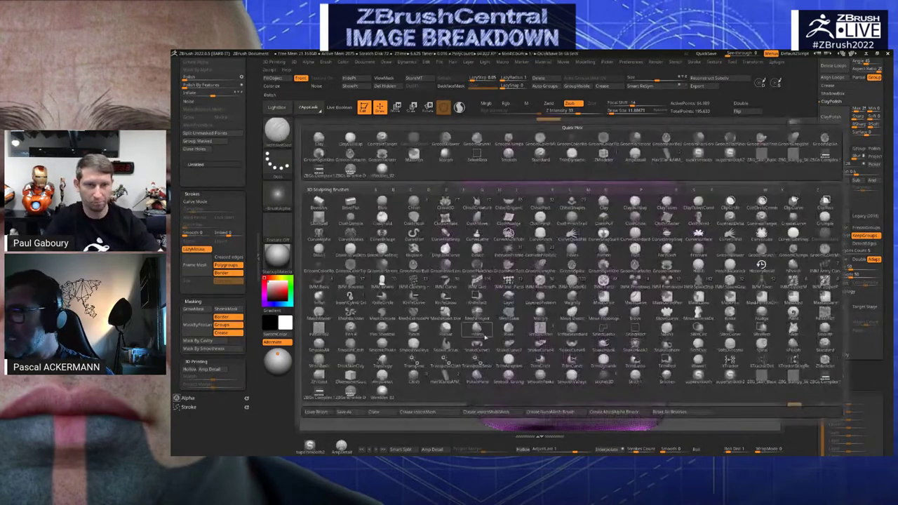
key("z")
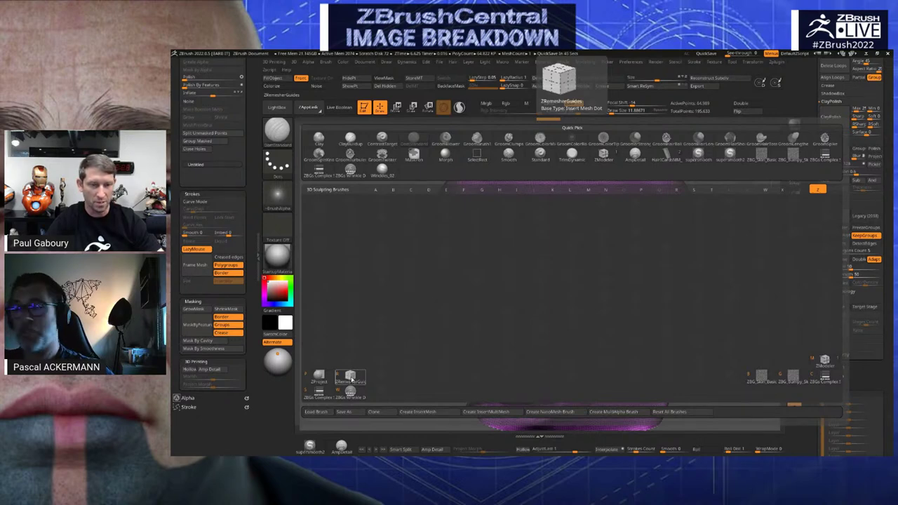
key("Escape")
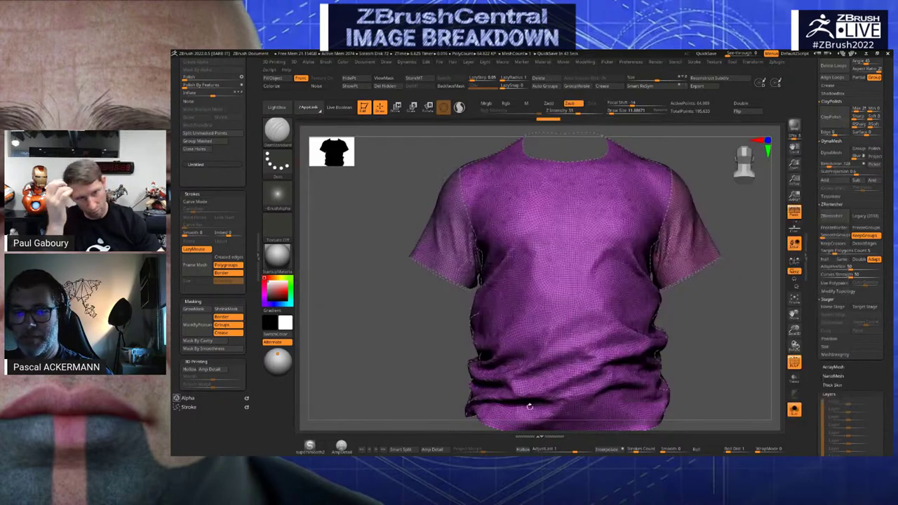
left_click_drag(396, 334, 404, 333)
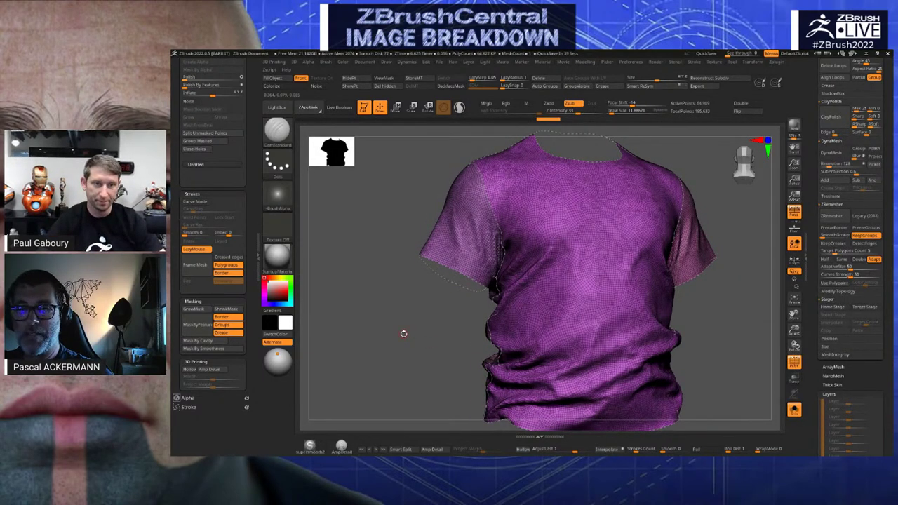
left_click_drag(421, 332, 412, 335)
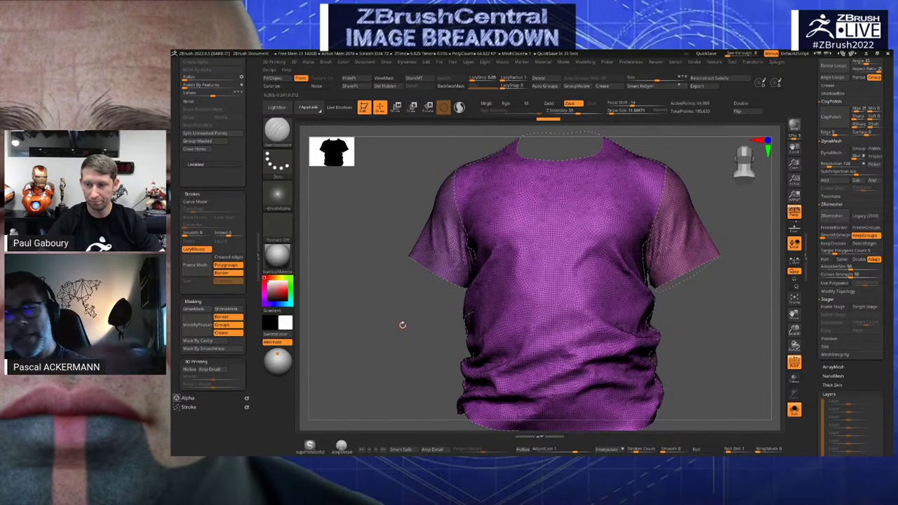
mouse_move(722, 329)
left_mouse_down()
mouse_move(732, 329)
mouse_move(725, 323)
left_mouse_up()
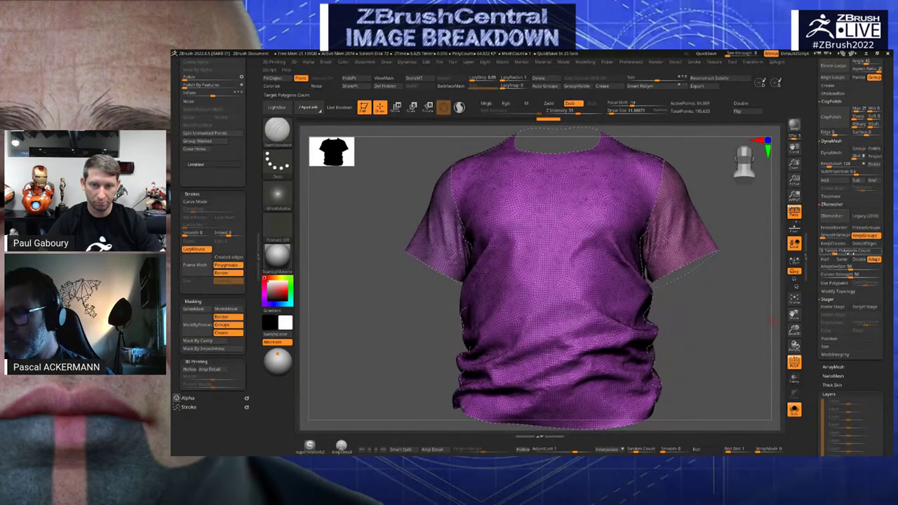
Set ZRemesher's Target Polygons Count to 10, remesh the T-shirt with KeepGroups, and inspect the sleeve and side seams
left_click(851, 254)
type("10")
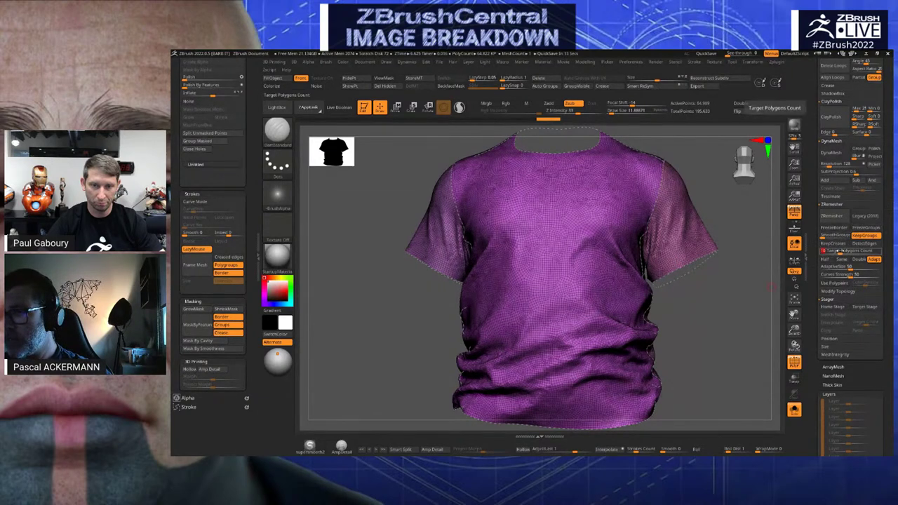
left_click(841, 218)
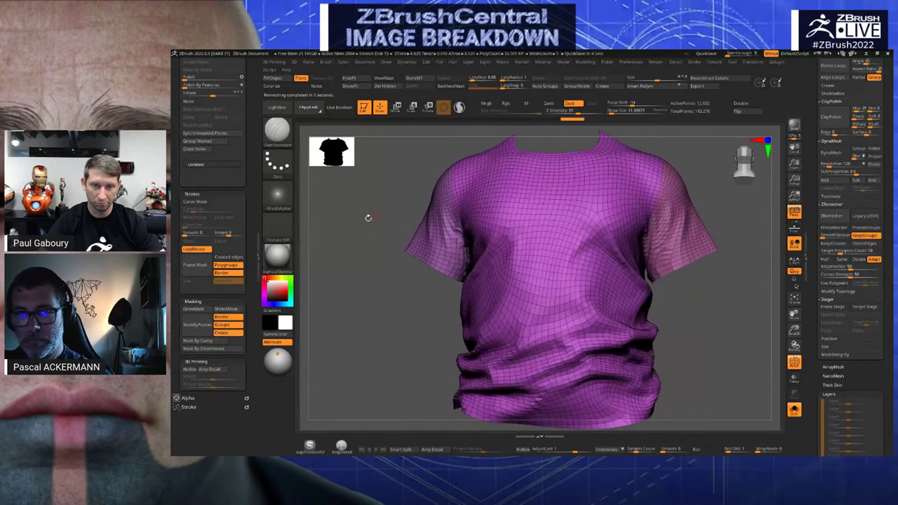
left_click_drag(367, 215, 403, 240)
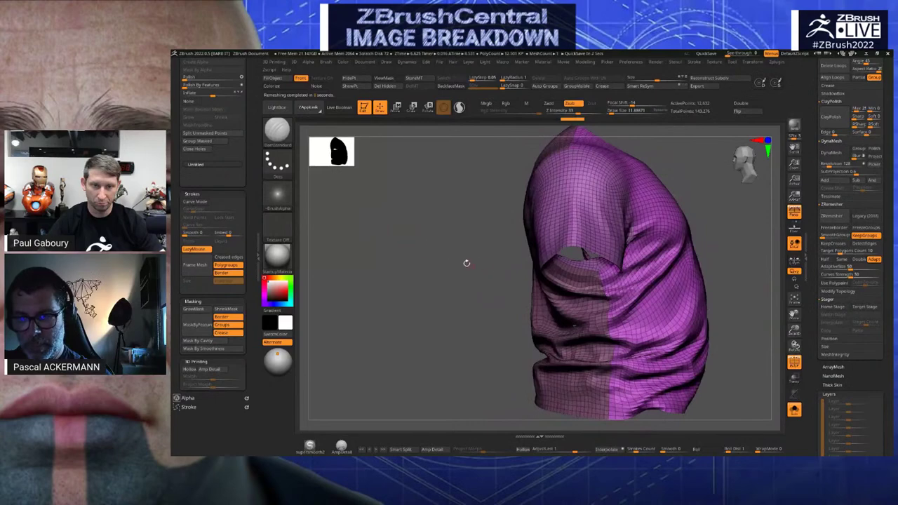
left_click_drag(467, 263, 449, 258)
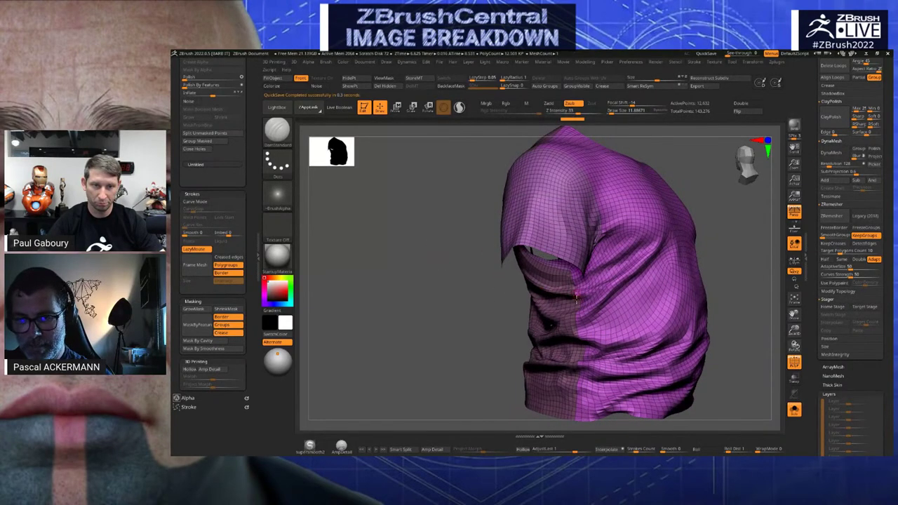
left_click_drag(478, 295, 485, 250)
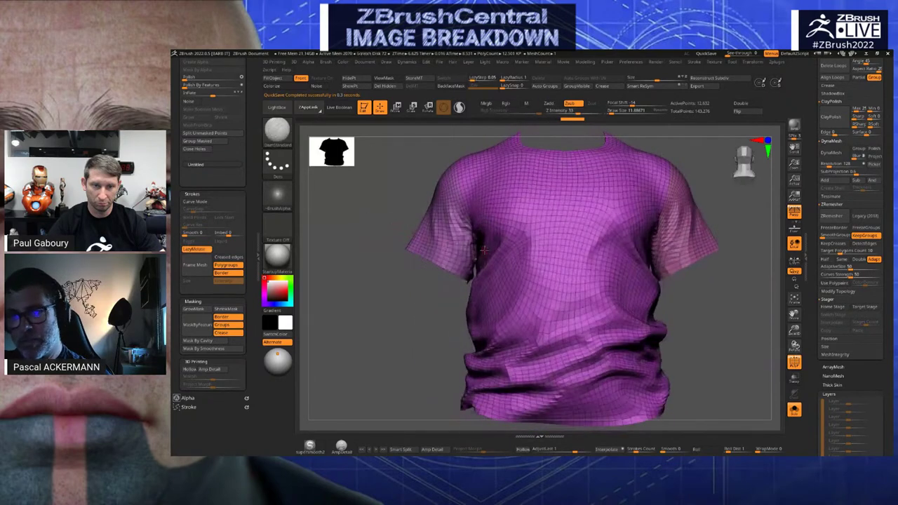
Turn on double-sided display, remesh the T-shirt again along its framed curves, and check the side and front topology
mouse_move(750, 330)
left_mouse_down()
mouse_move(678, 341)
mouse_move(744, 330)
left_mouse_up()
left_click(741, 104)
left_click_drag(381, 295, 390, 314)
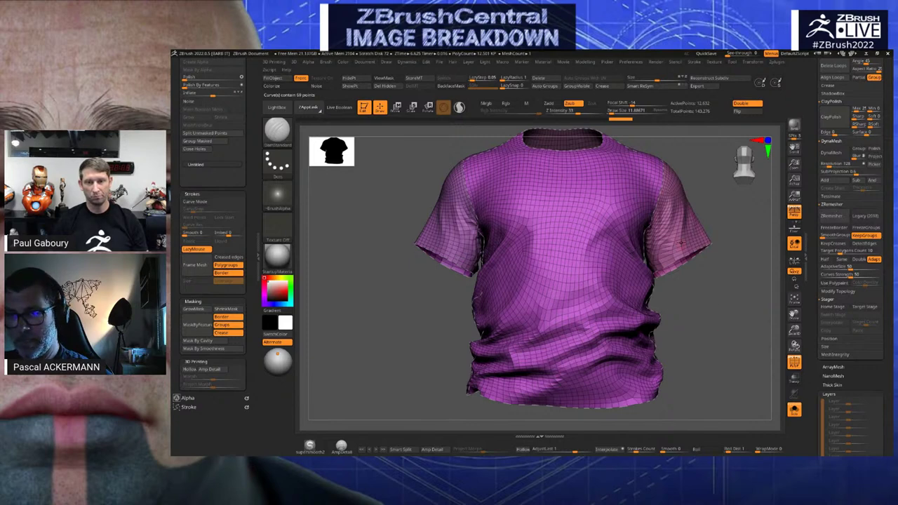
left_click(832, 215)
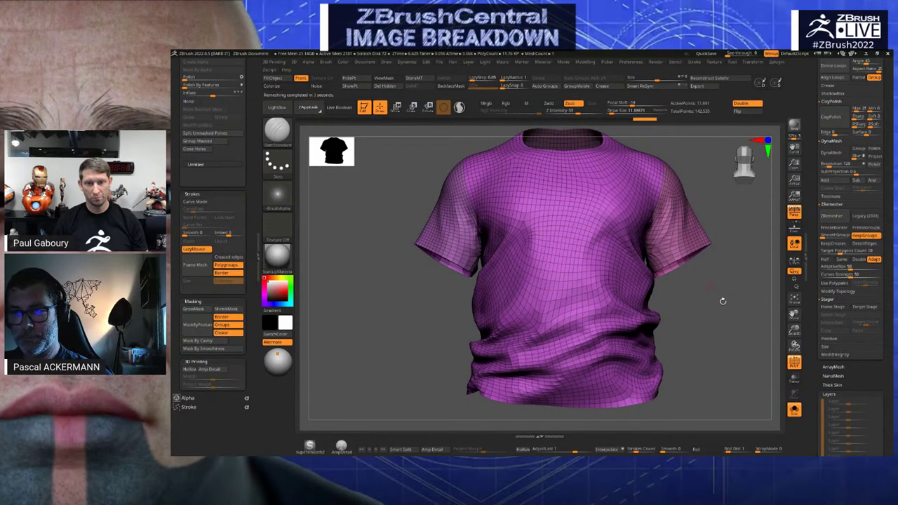
left_click_drag(725, 310, 707, 308)
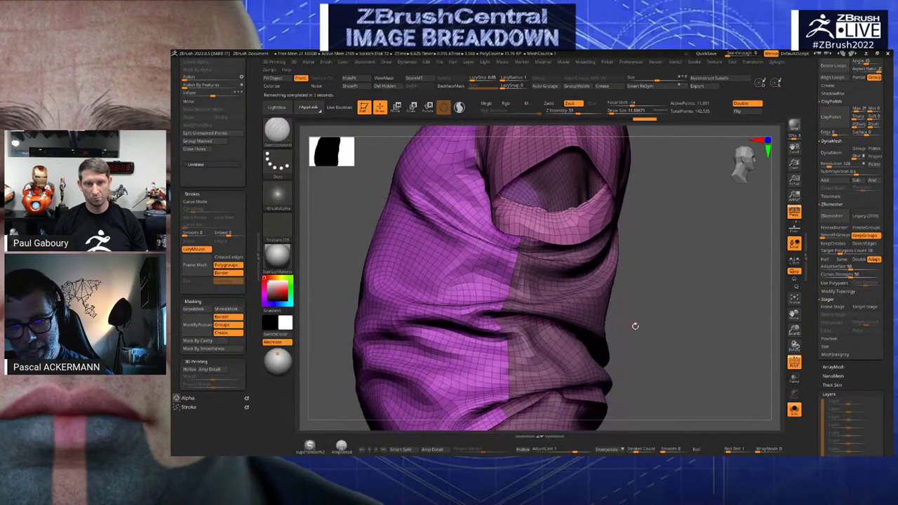
left_click_drag(504, 278, 589, 337)
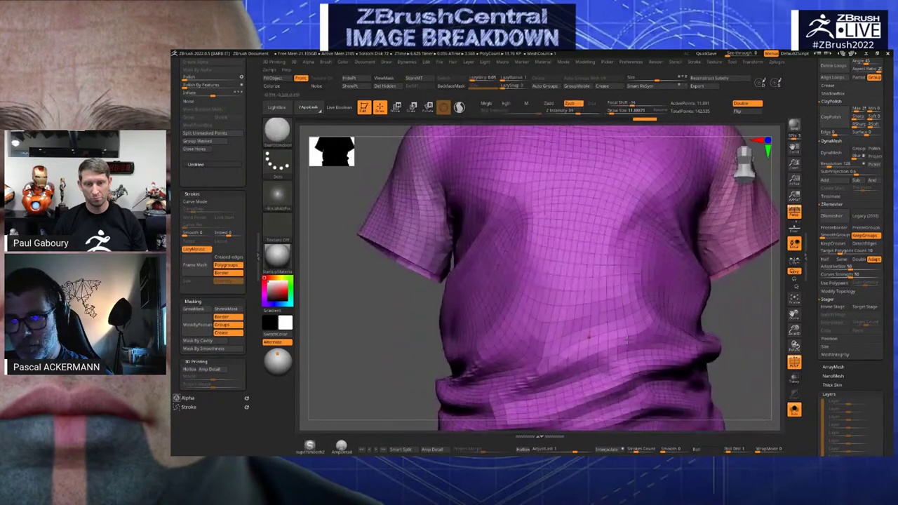
left_click_drag(751, 317, 730, 337)
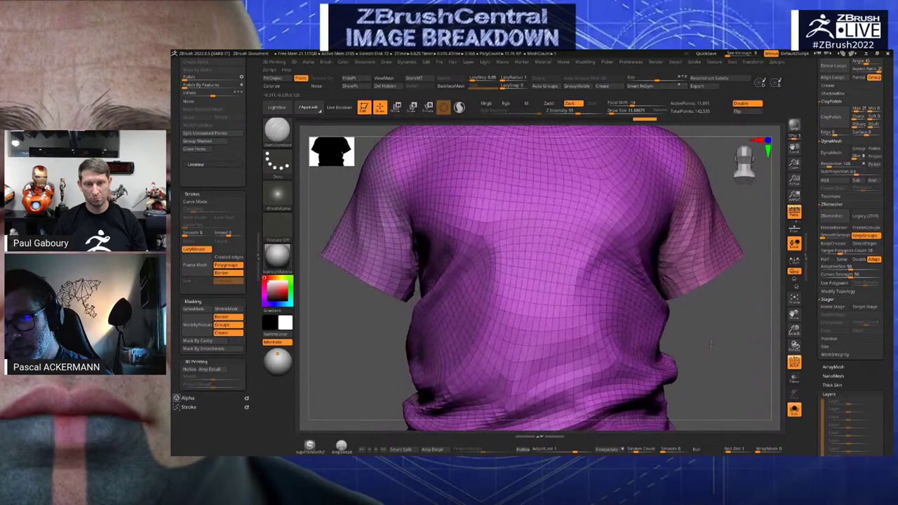
Run ZRemesher once more on the T-shirt and inspect the polygon flow under the sleeve and across the front
left_click(835, 217)
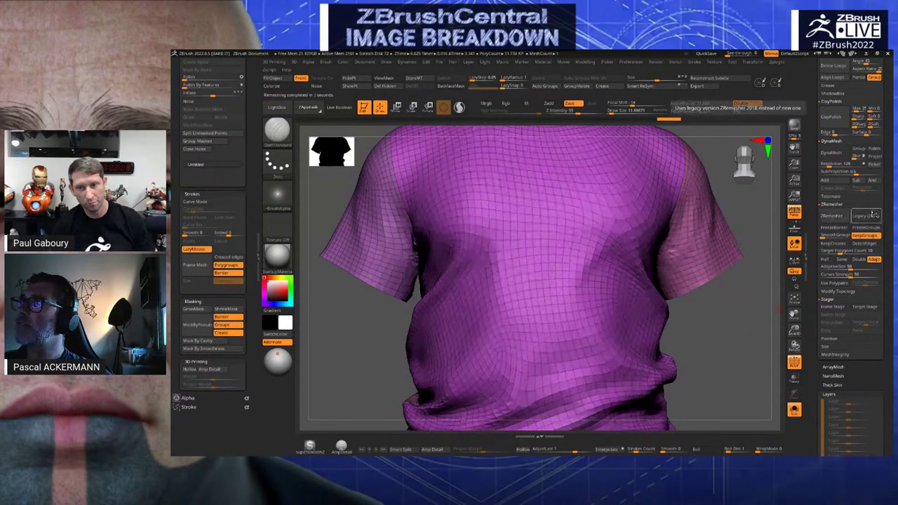
left_click_drag(731, 360, 749, 267)
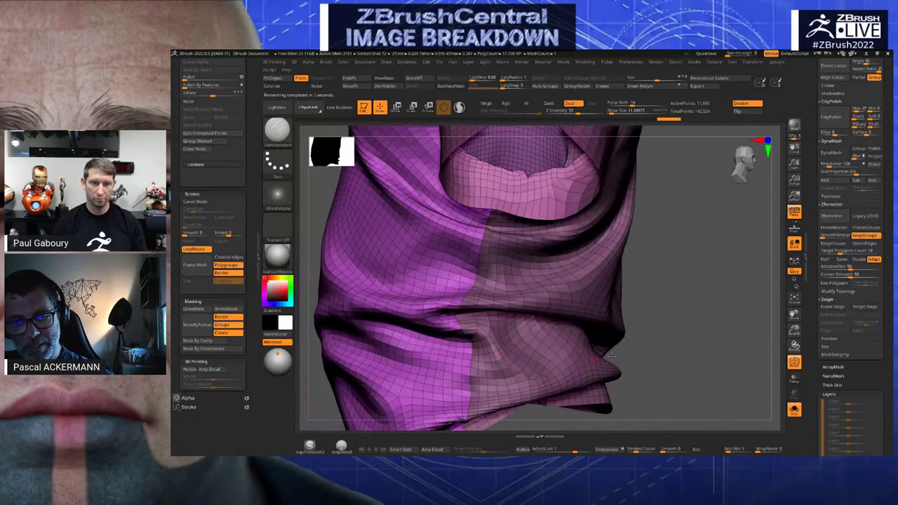
left_click_drag(676, 338, 362, 282)
left_click_drag(431, 221, 404, 371, "alt")
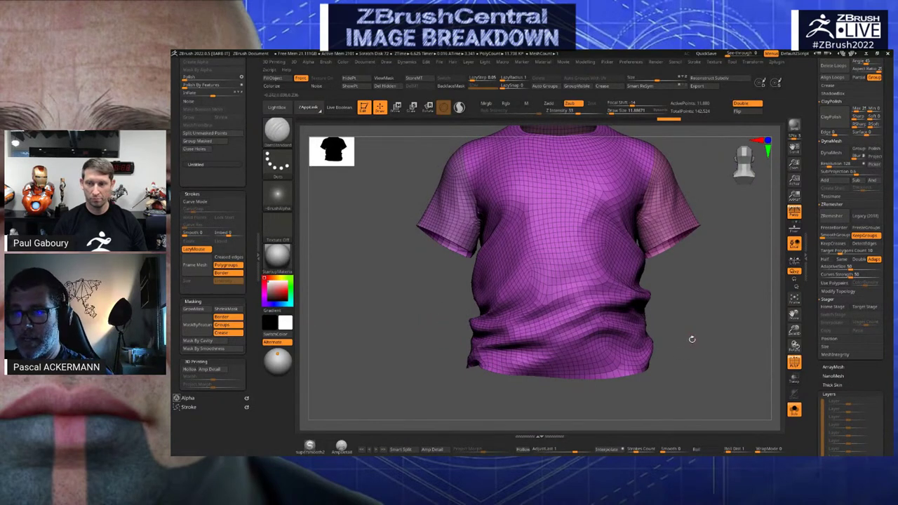
Configure the Panel Loops settings with Polish 0, Bevel 0 and Elevation -100
scroll(822, 327, "down", 6)
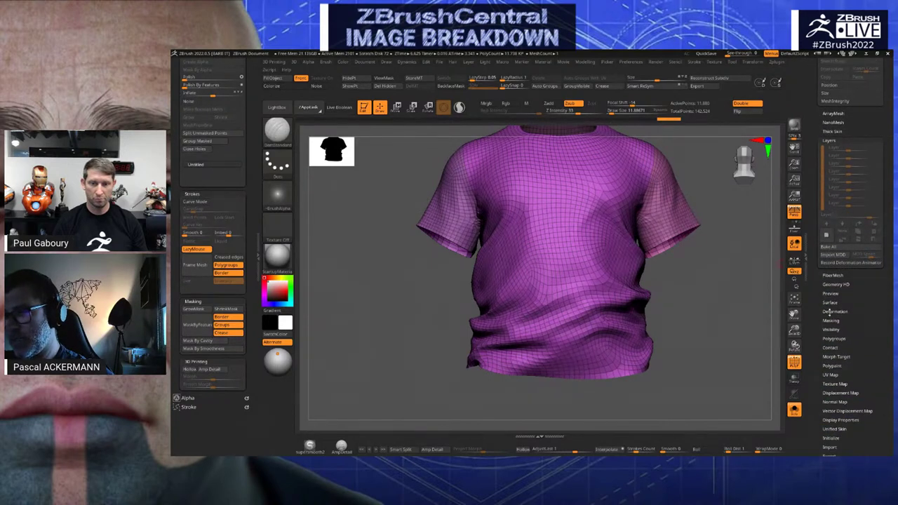
scroll(829, 311, "up", 9)
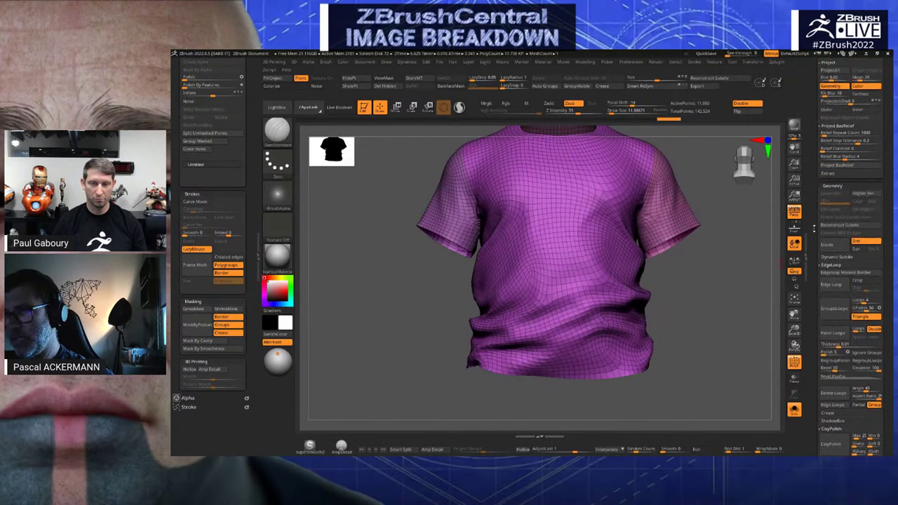
scroll(814, 228, "up", 1)
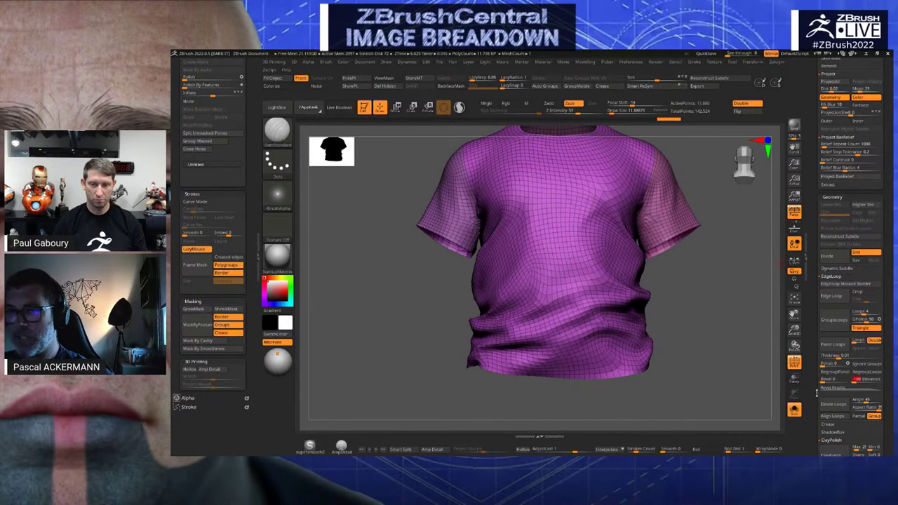
left_click_drag(744, 332, 736, 329)
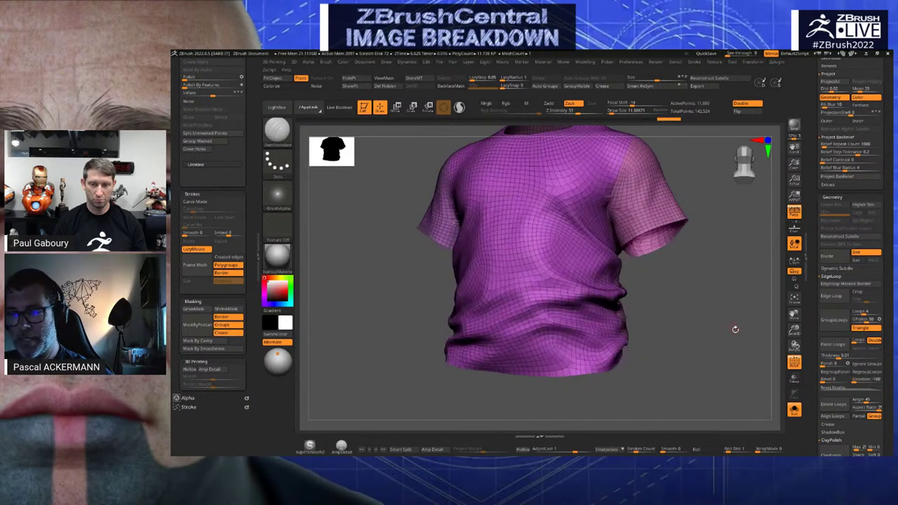
Thicken the T-shirt with Panel Loops, inspect the collar and sleeve openings, and undo the thickening
left_click(834, 344)
left_click_drag(669, 288, 478, 162)
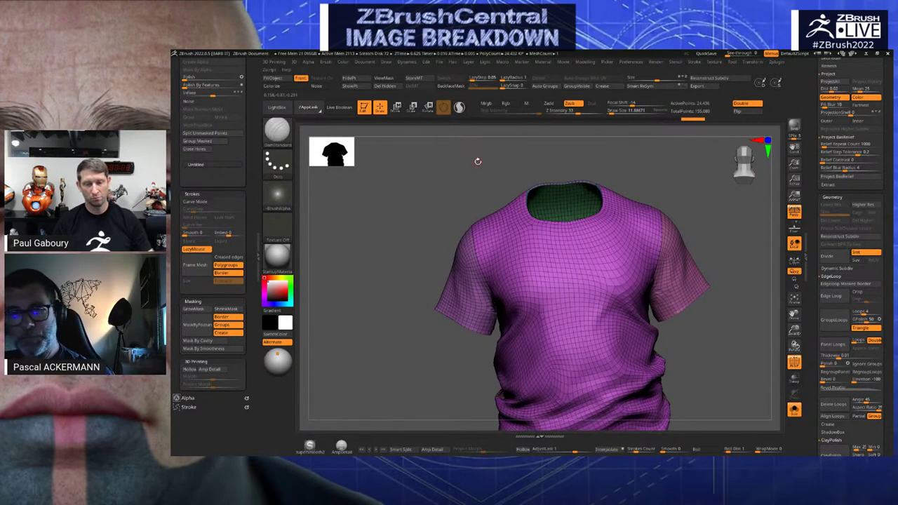
mouse_move(442, 161)
left_mouse_down("shift")
mouse_move(412, 170)
mouse_move(445, 178)
left_mouse_up("shift")
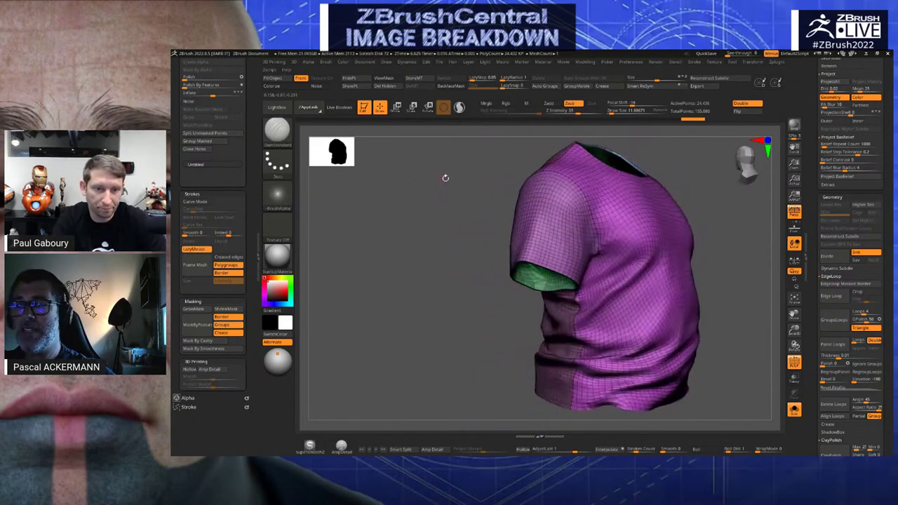
key("ctrl+z")
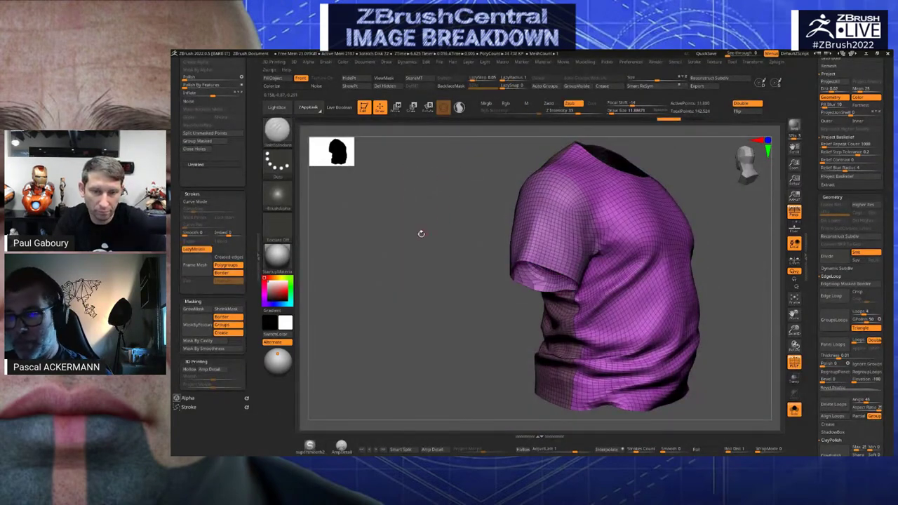
Auto-group the thickened T-shirt, mask everything except one sleeve, move that sleeve away from the body, and undo the move
left_click_drag(422, 233, 593, 286)
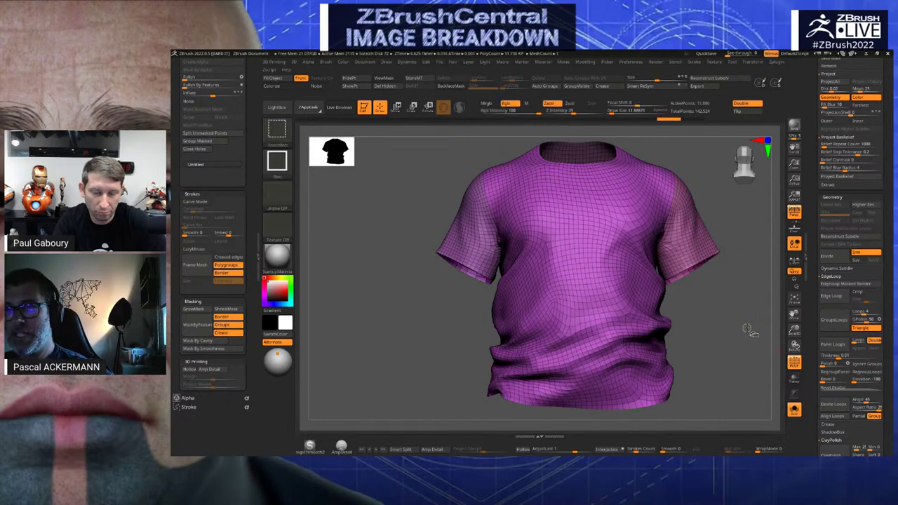
left_click(555, 88)
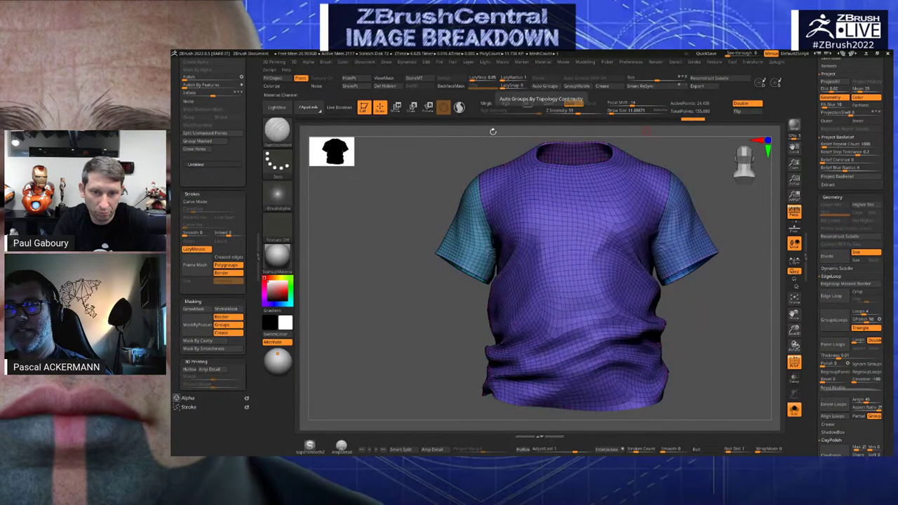
mouse_move(388, 184)
left_mouse_down()
mouse_move(417, 199)
mouse_move(419, 215)
mouse_move(391, 198)
left_mouse_up()
key("w")
left_click(459, 226, "ctrl")
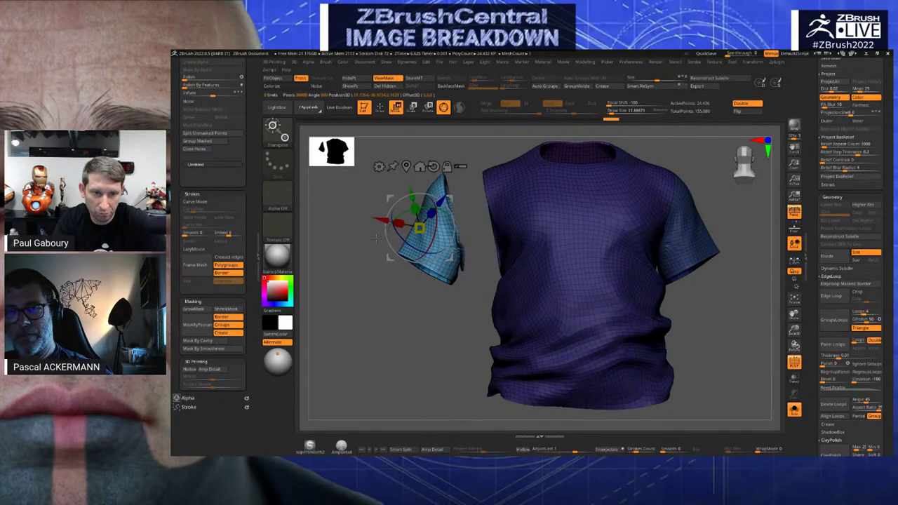
left_click_drag(366, 296, 402, 300)
key("shift+f")
key("ctrl+z")
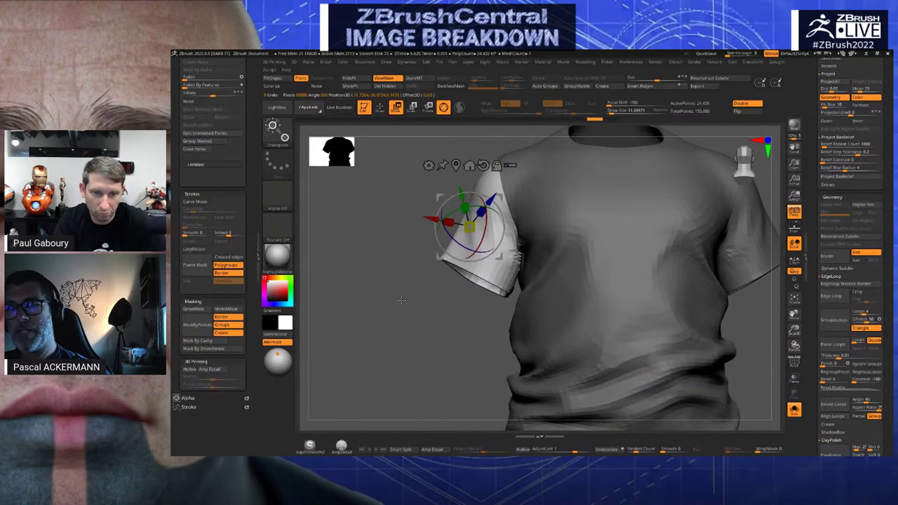
Try pulling the unmasked sleeve away from the body with the Move brush, and clear the mask
key("q")
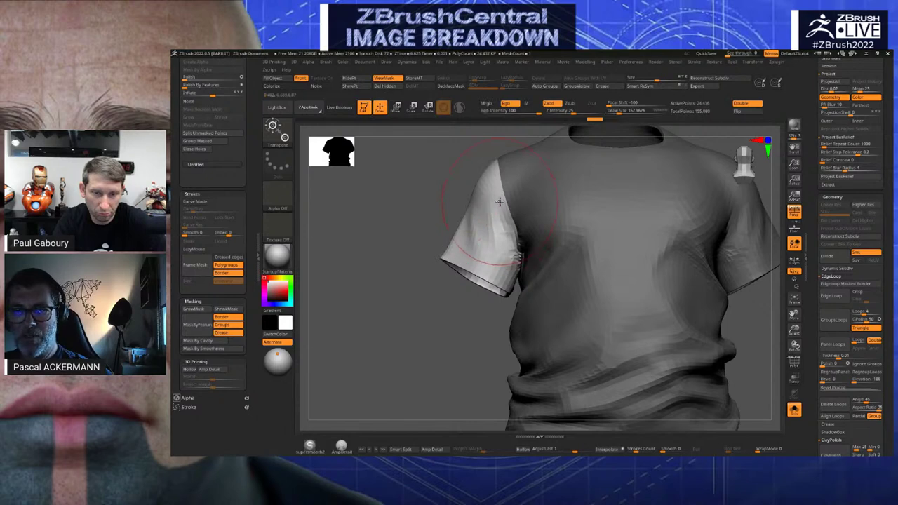
left_click_drag(501, 201, 490, 206)
key("ctrl+z")
key("b")
key("m")
key("v")
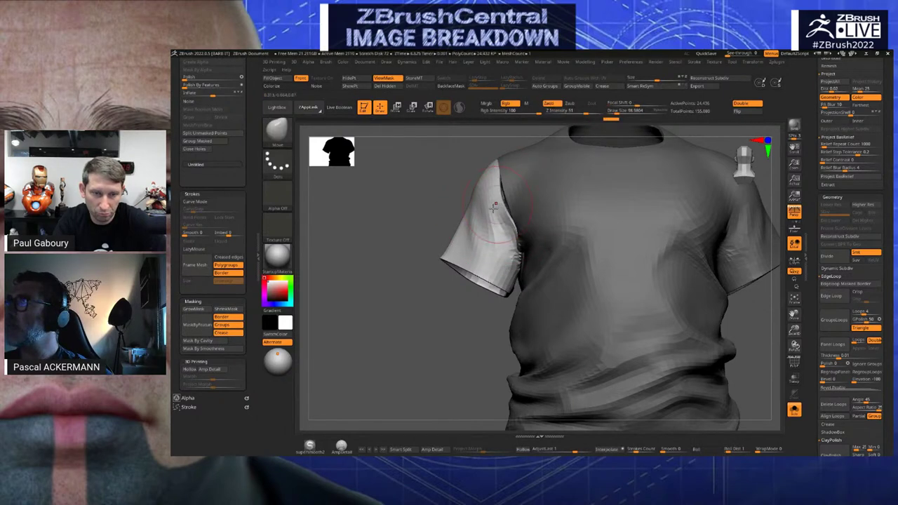
left_click_drag(381, 201, 390, 203, "ctrl")
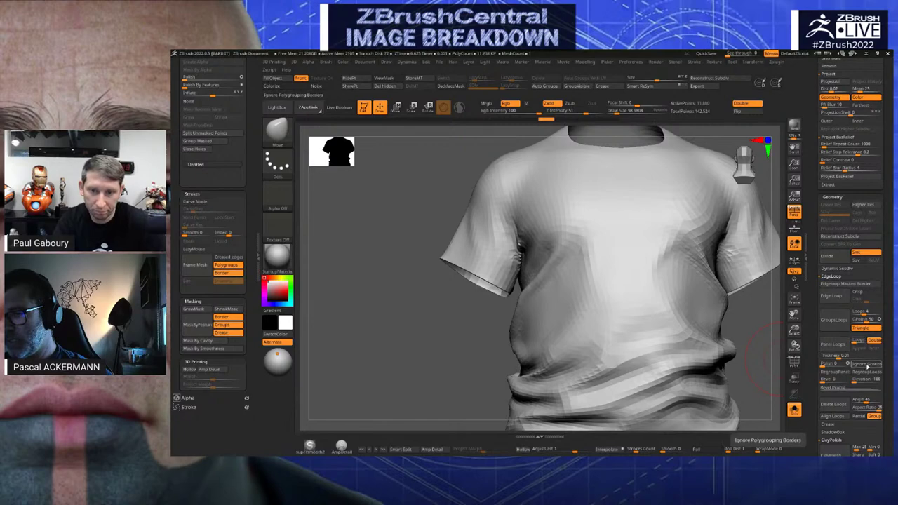
Thicken the T-shirt with Panel Loops using Ignore Groups, and inspect the sleeve opening with polygroups displayed
left_click(868, 364)
left_click(833, 344)
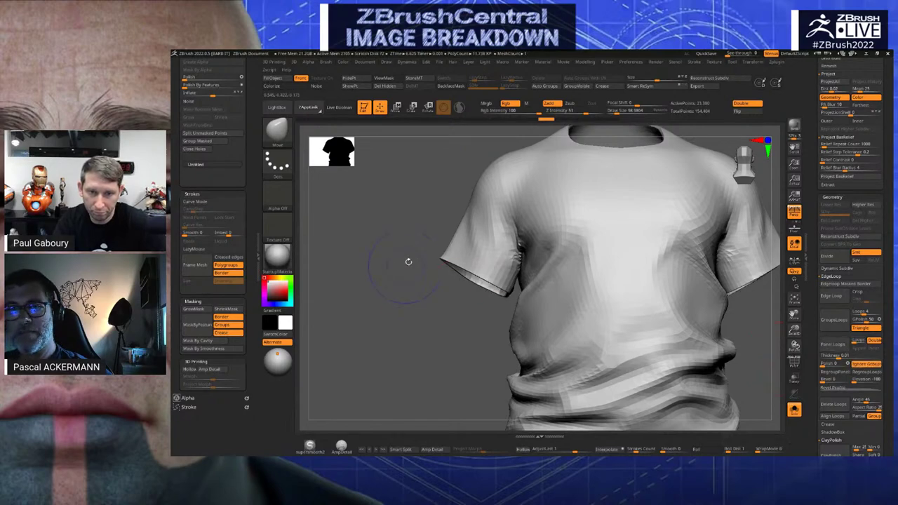
key("shift+f")
mouse_move(385, 279)
left_mouse_down()
mouse_move(421, 280)
mouse_move(382, 281)
left_mouse_up()
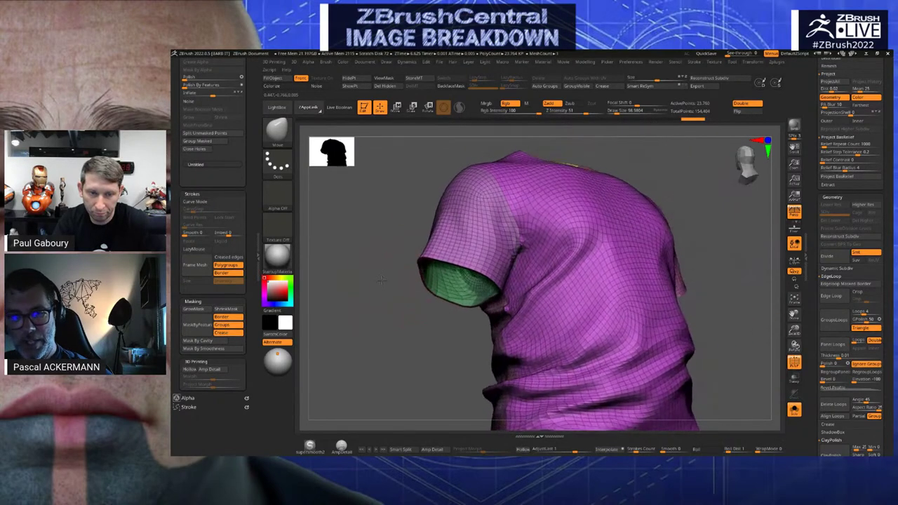
Isolate the T-shirt's inner-layer polygroup, shrink its visible area, invert the visibility, and delete the hidden inner faces
left_click(453, 287, "ctrl+shift")
left_click_drag(364, 327, 402, 314, "shift")
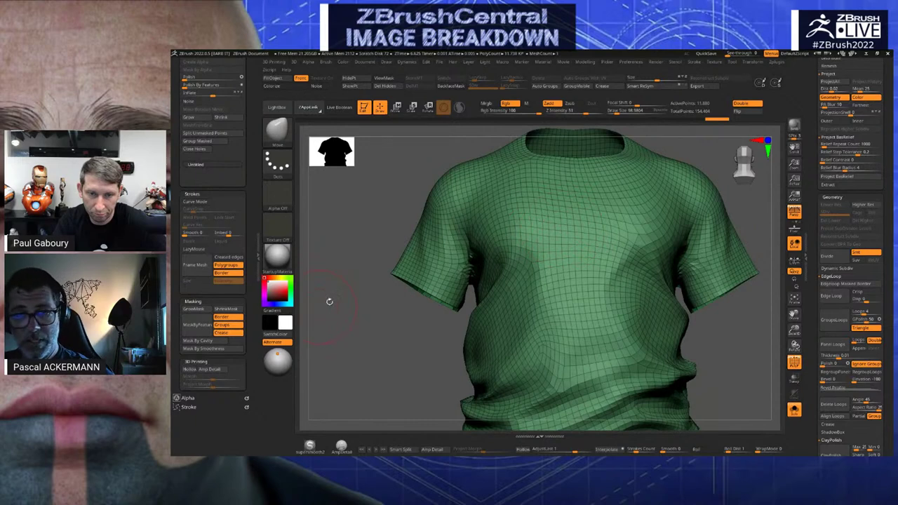
scroll(210, 211, "up", 2)
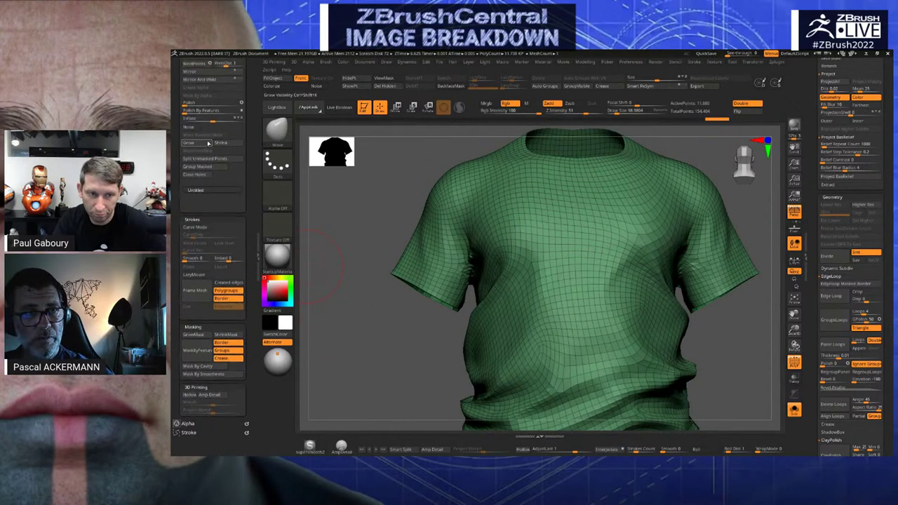
left_click(220, 143)
left_click(220, 143)
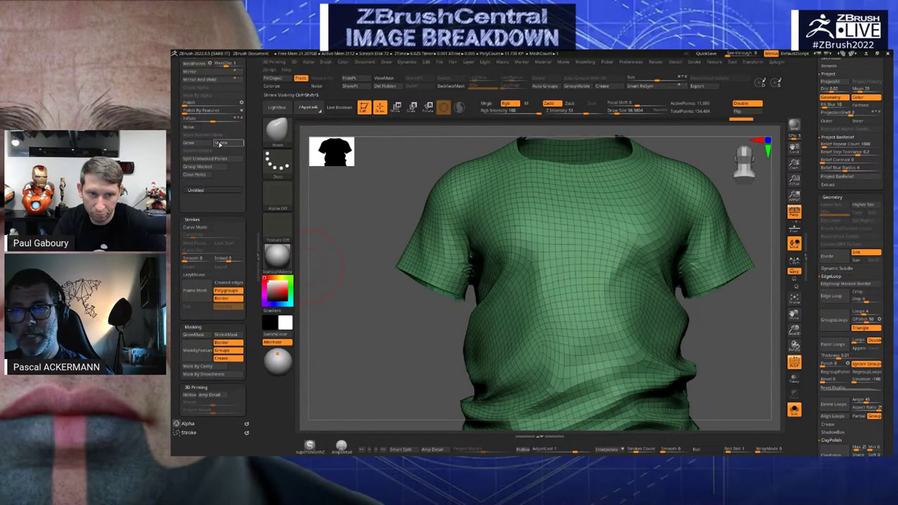
left_click_drag(359, 225, 349, 231, "ctrl+shift")
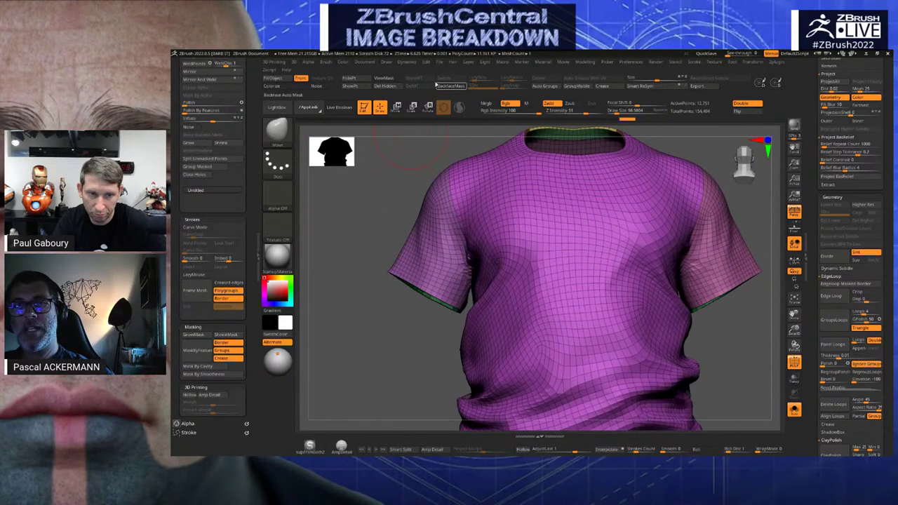
left_click(395, 86)
Bring the collar opening into close view and switch to the ZModeler brush
left_click_drag(349, 208, 549, 222)
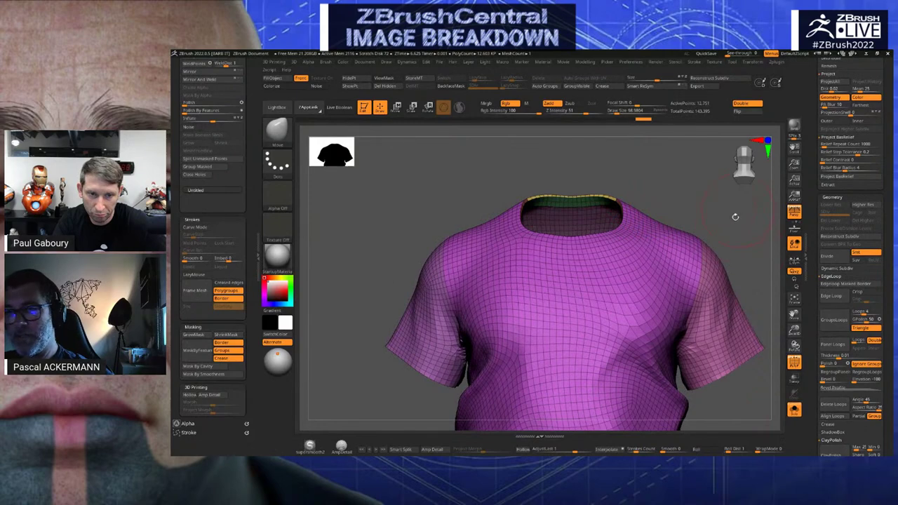
mouse_move(736, 216)
left_mouse_down()
mouse_move(741, 382)
mouse_move(727, 340)
mouse_move(409, 134)
mouse_move(389, 228)
mouse_move(409, 195)
mouse_move(510, 269)
left_mouse_up()
key("shift+f")
key("shift+f")
left_click_drag(430, 209, 524, 277)
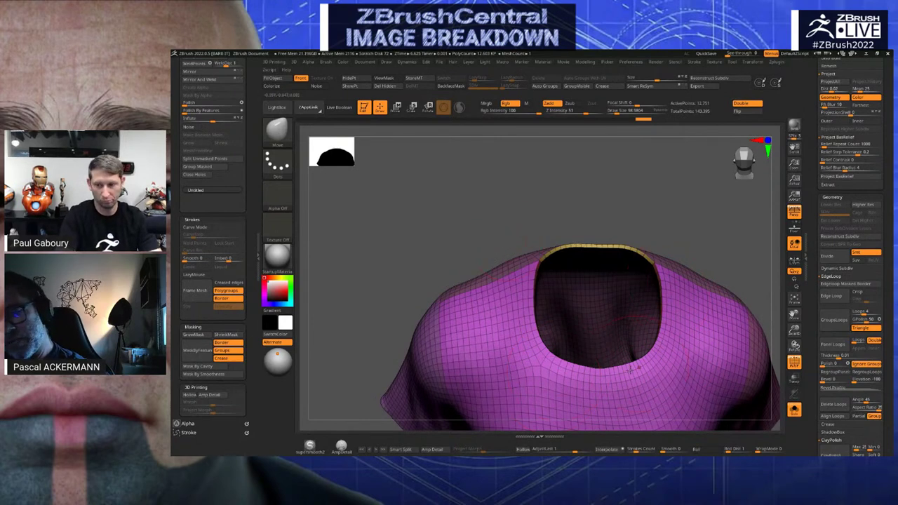
mouse_move(464, 212)
left_mouse_down()
mouse_move(454, 239)
mouse_move(450, 198)
mouse_move(512, 200)
mouse_move(535, 223)
left_mouse_up()
key("s")
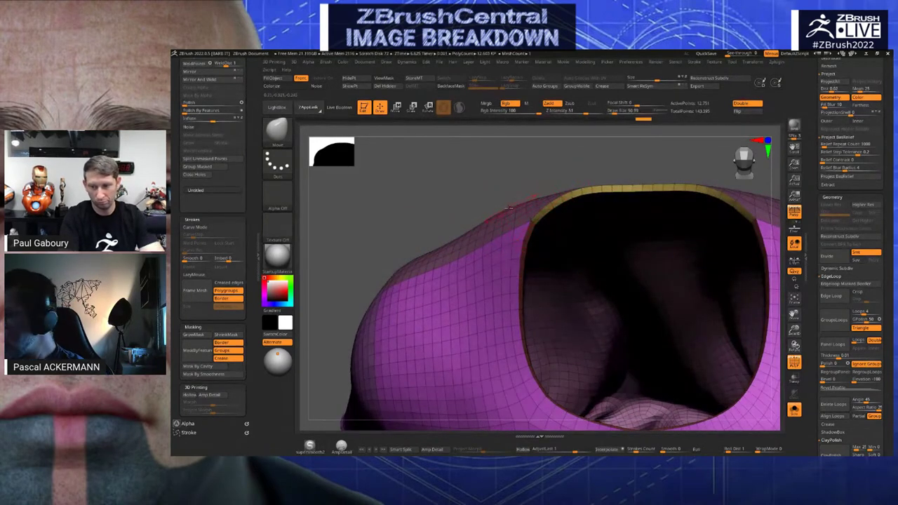
left_click(514, 215)
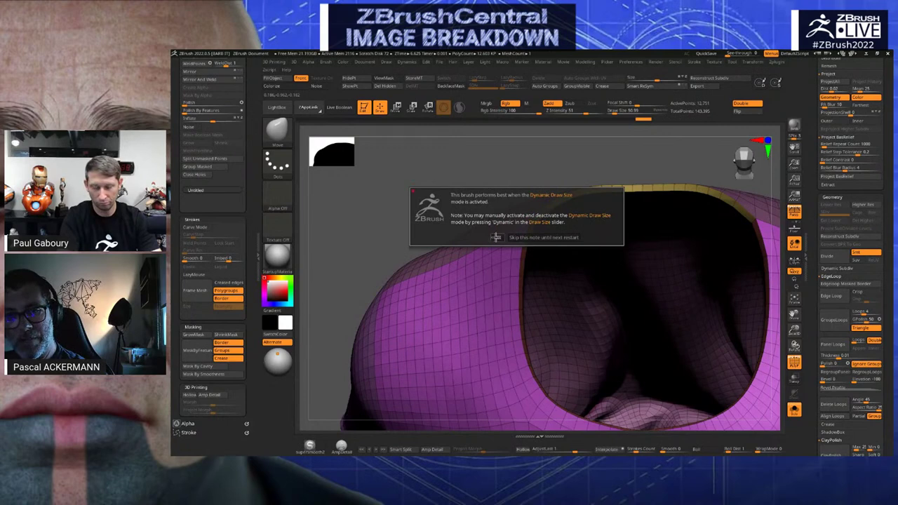
left_click(495, 238)
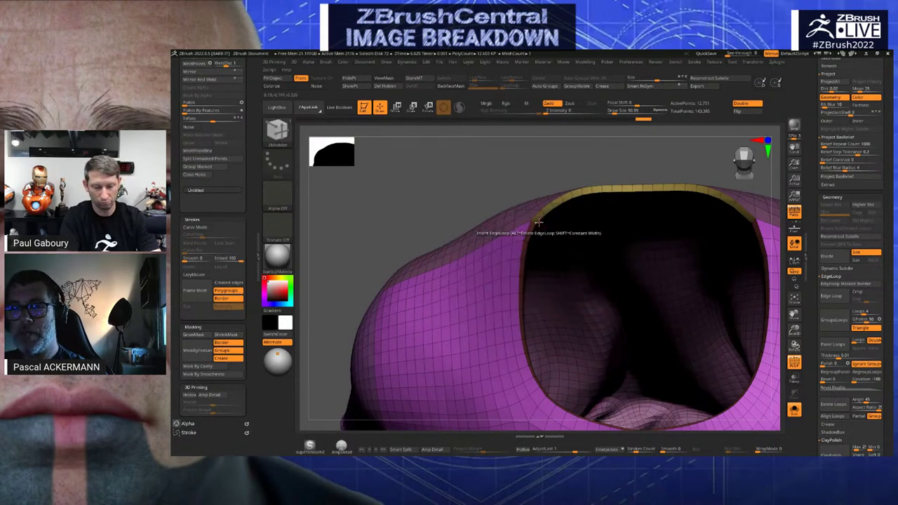
Set the ZModeler edge action to Extrude and the polygon action to Extrude with the Polyloop target
key("space")
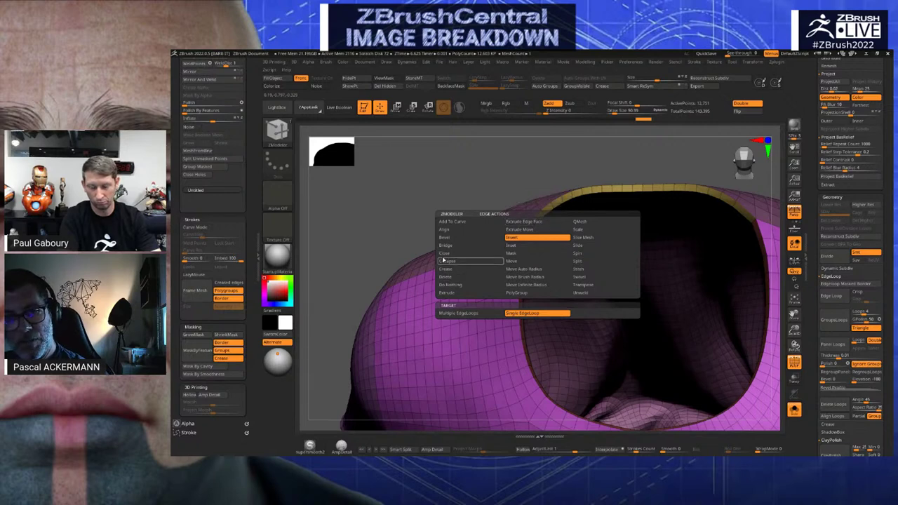
left_click(444, 295)
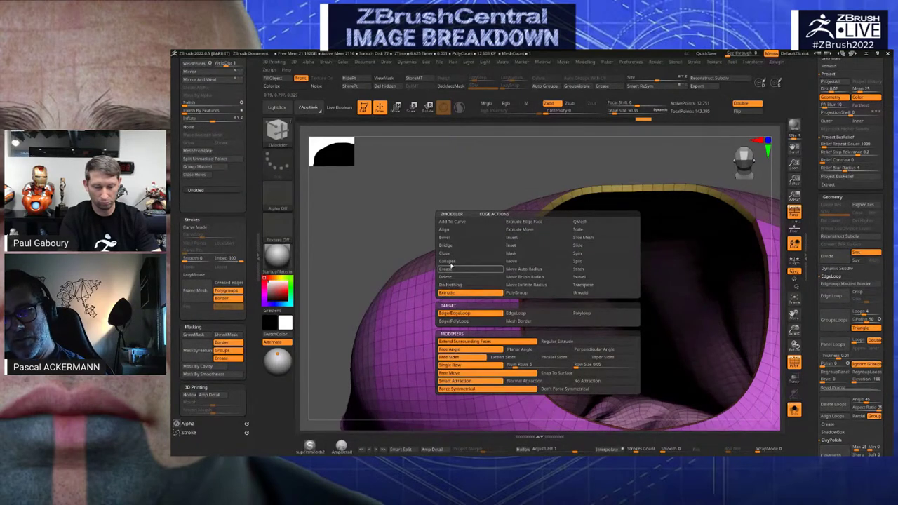
key("space")
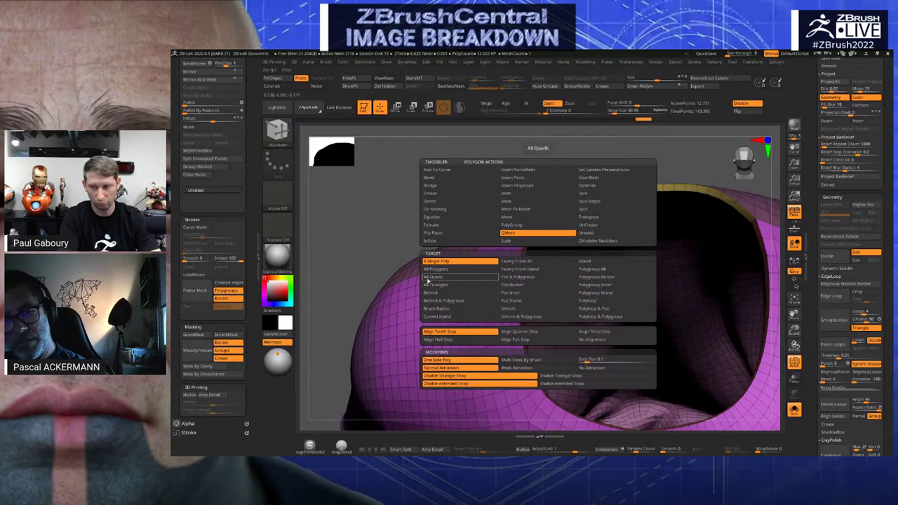
left_click(430, 226)
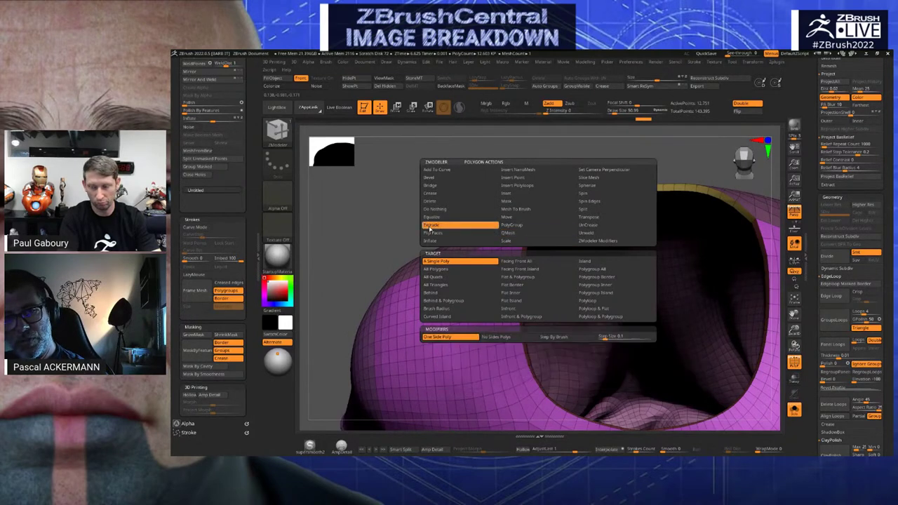
left_click(585, 302)
Try extruding the collar's rim polyloop with ZModeler, and undo the attempts
left_click_drag(429, 171, 433, 203, "alt")
right_click_drag(433, 203, 514, 233)
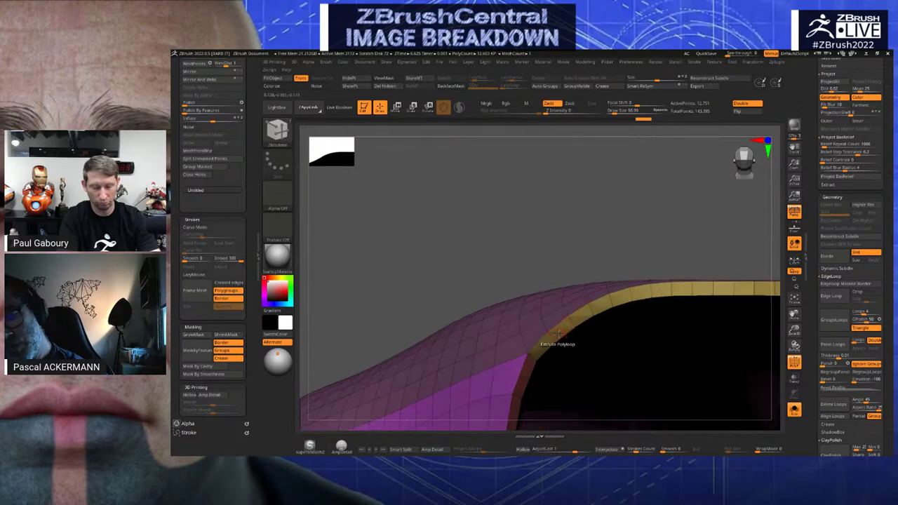
left_click_drag(558, 335, 522, 285)
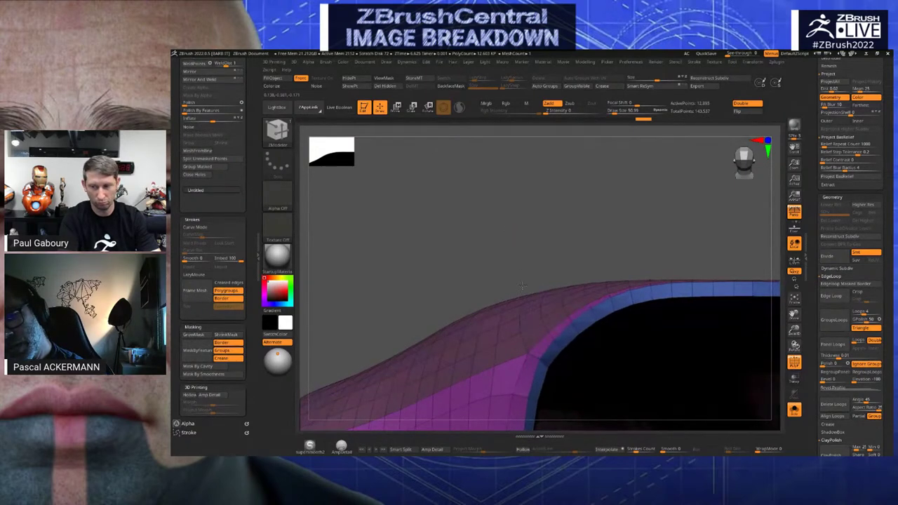
right_click_drag(491, 236, 489, 265)
key("ctrl+z")
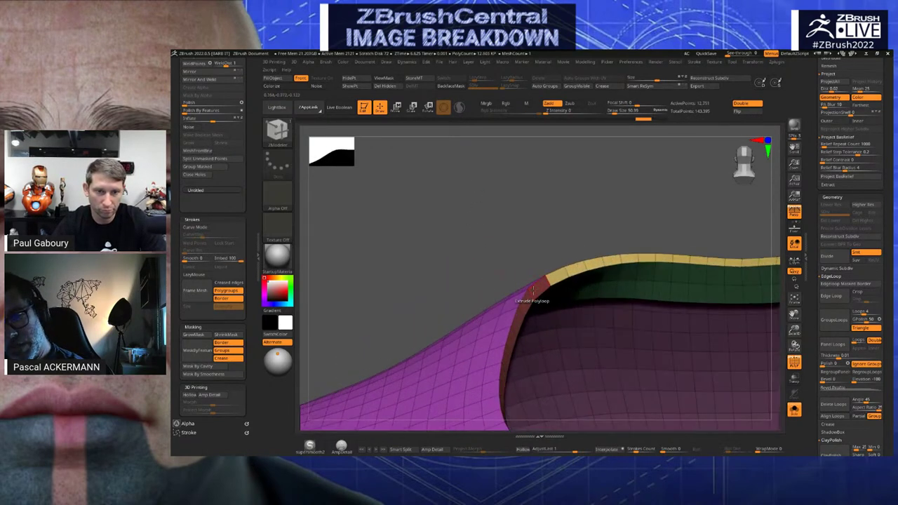
left_click(533, 291)
key("ctrl+z")
Extrude the collar's rim polyloop slightly outward with ZModeler
mouse_move(534, 291)
left_mouse_down()
mouse_move(547, 285)
mouse_move(538, 277)
left_mouse_up()
right_click_drag(484, 225, 428, 245, "alt")
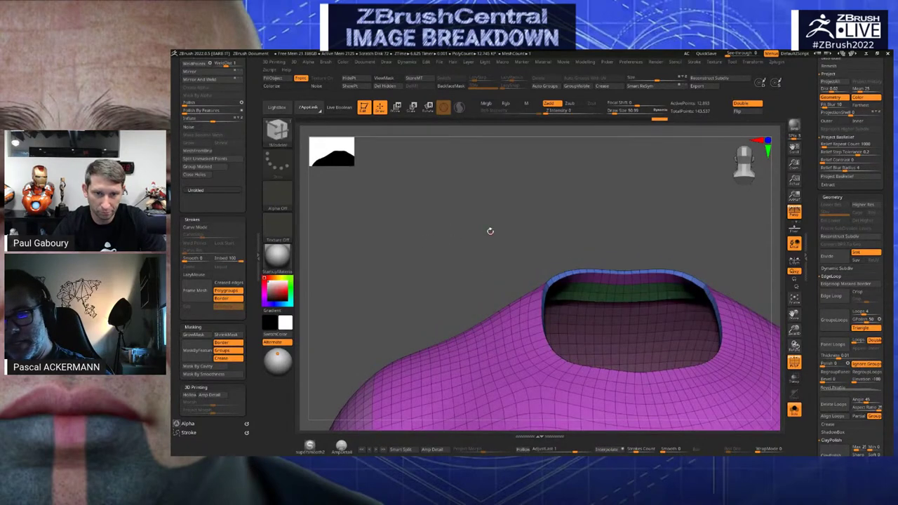
right_click_drag(490, 231, 503, 267)
Isolate the polyloops bordering the collar with SelectLasso, give them their own polygroup, and show the whole T-shirt again
left_click(278, 130, "ctrl+shift")
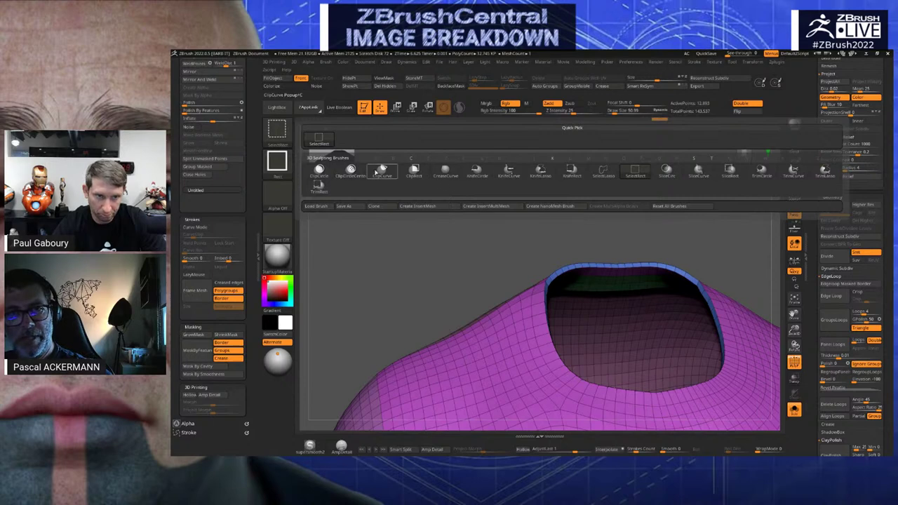
left_click(604, 172)
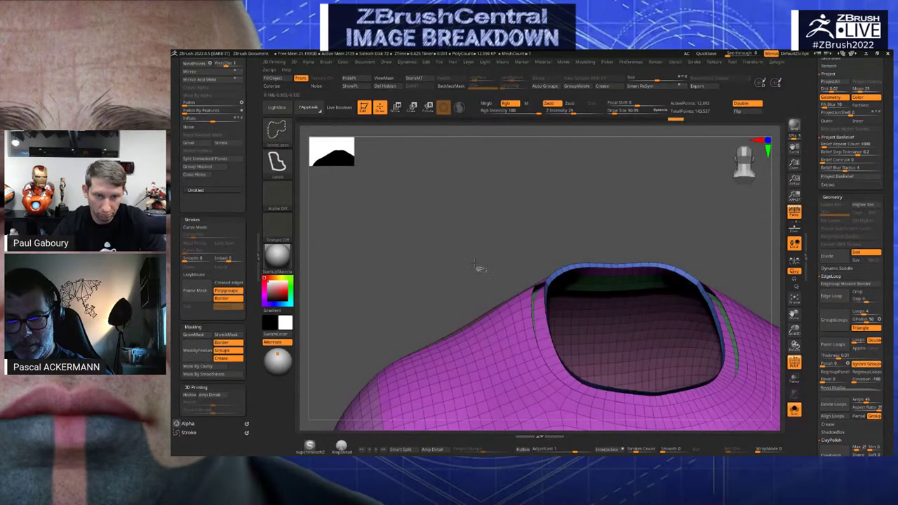
right_click_drag(477, 267, 526, 265)
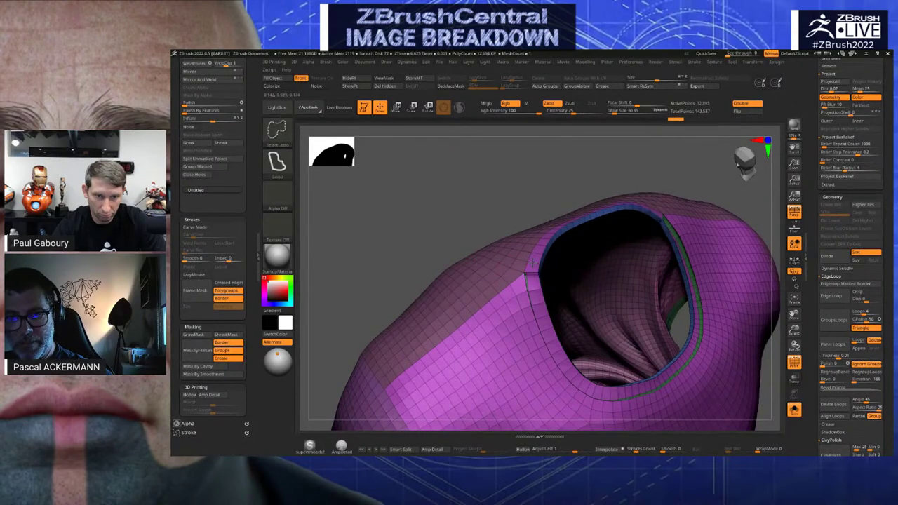
left_click(533, 263, "ctrl+shift")
left_click_drag(417, 224, 442, 190)
left_click(577, 85)
left_click(436, 267, "ctrl+shift")
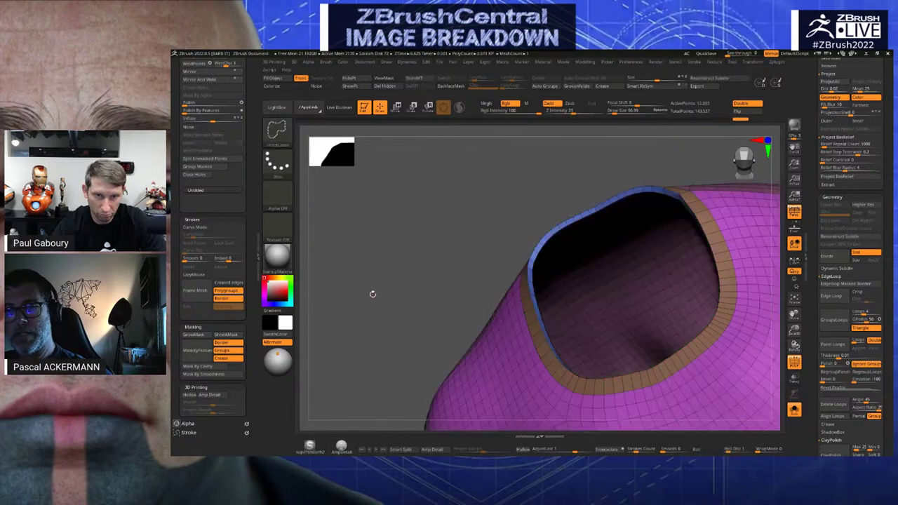
Hide the polyframe and activate Dynamic Subdiv to preview the smoothed sleeve opening
right_click_drag(371, 295, 398, 232)
left_click_drag(253, 129, 253, 341)
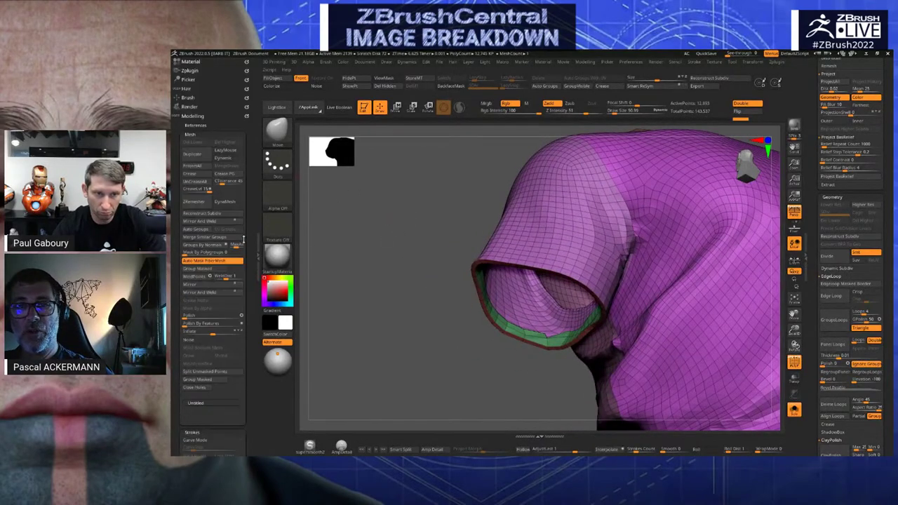
right_click_drag(392, 256, 391, 249)
key("d")
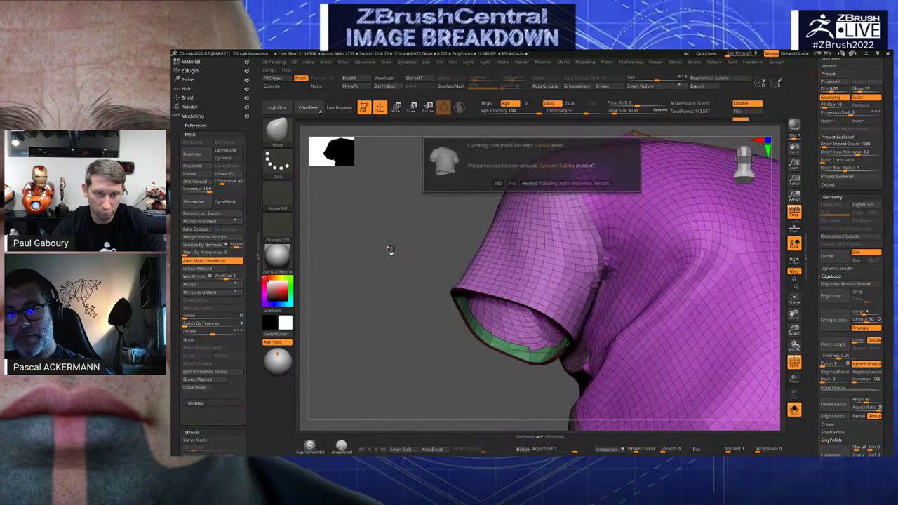
left_click(511, 183)
key("shift+f")
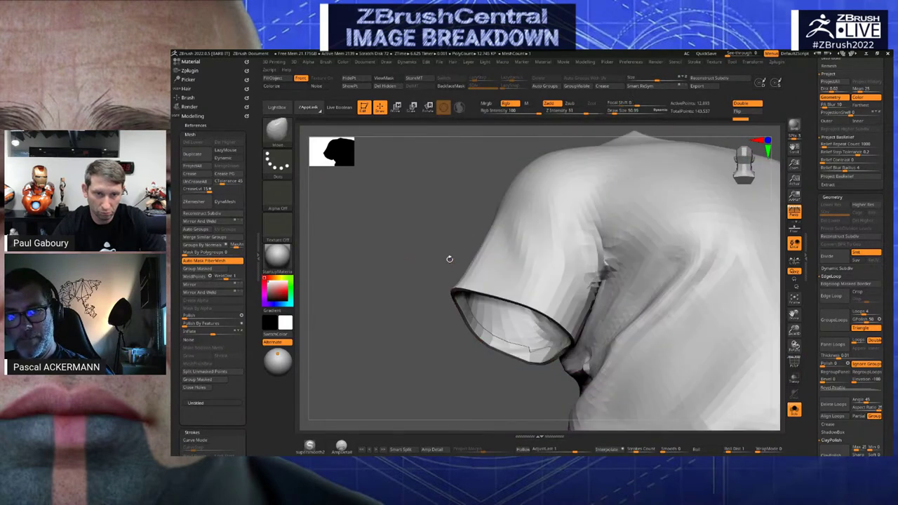
key("d")
left_click(496, 183)
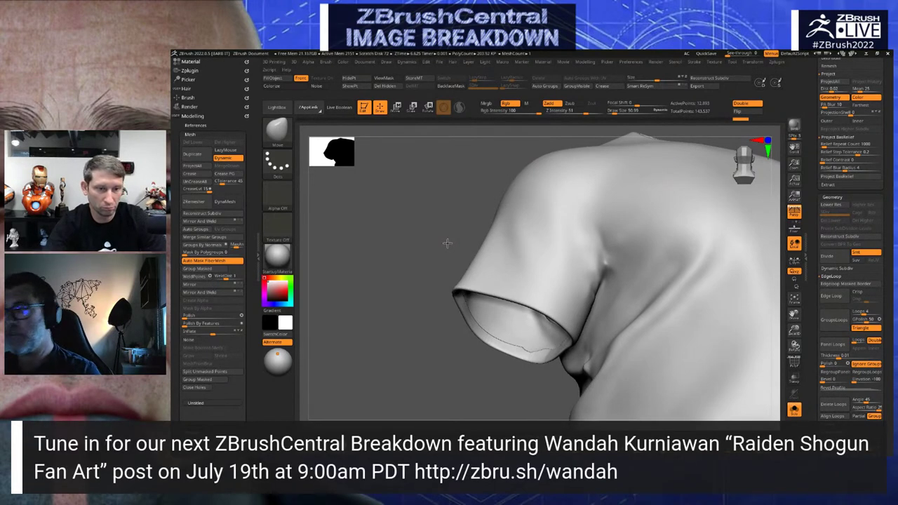
Switch to the Standard brush and turn its alpha off
key("b")
key("s")
key("t")
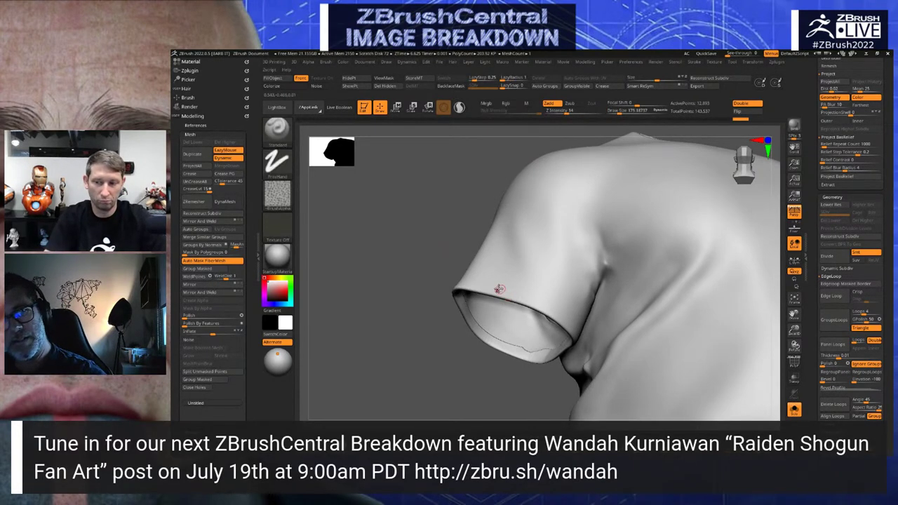
left_click(277, 195)
left_click(320, 203)
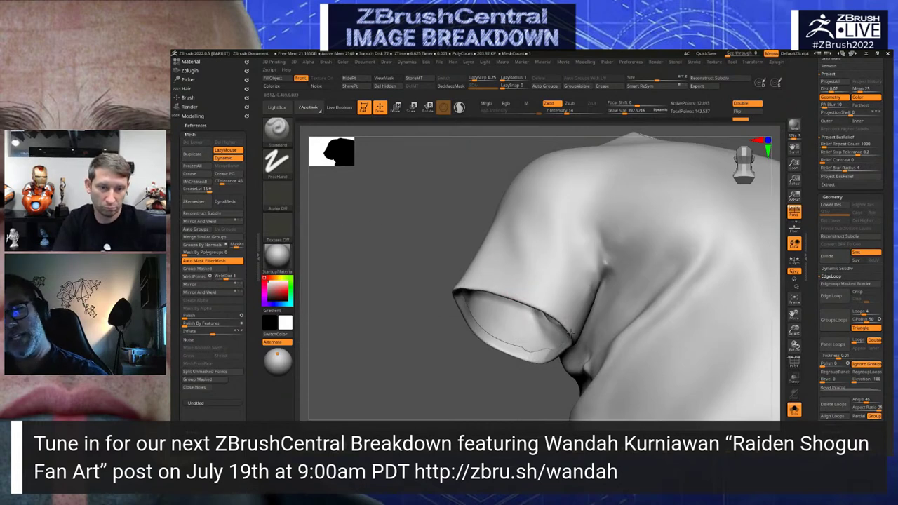
Display the polyframe around the sleeve opening, set the crease level to 0, and activate Dynamic Subdiv
left_click_drag(451, 301, 387, 279)
key("shift+f")
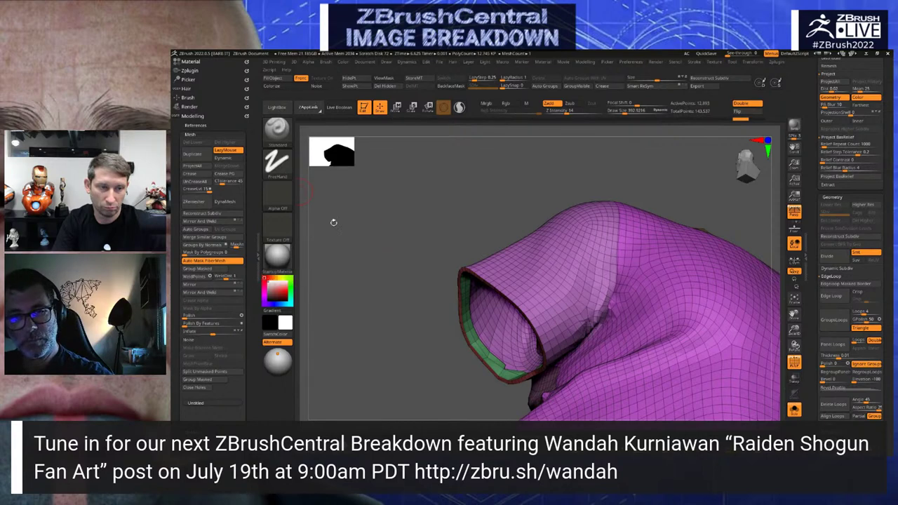
left_click_drag(419, 243, 330, 242)
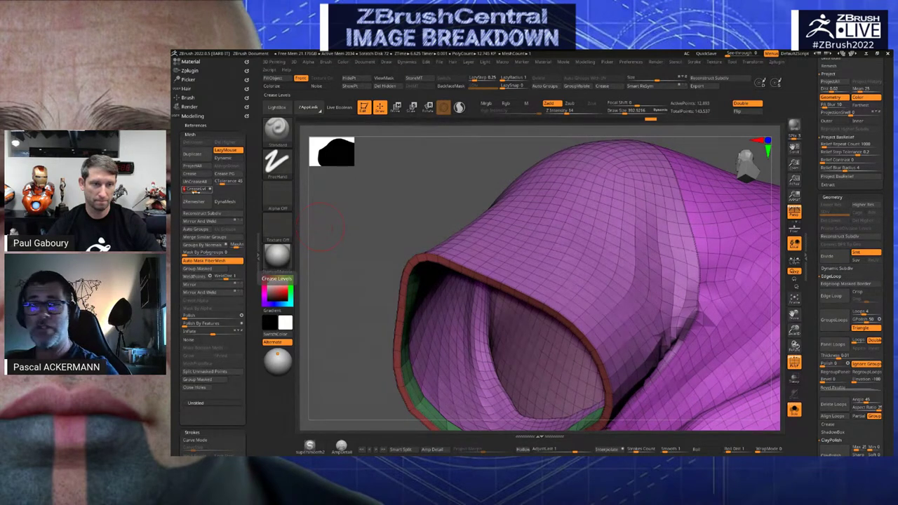
key("Return")
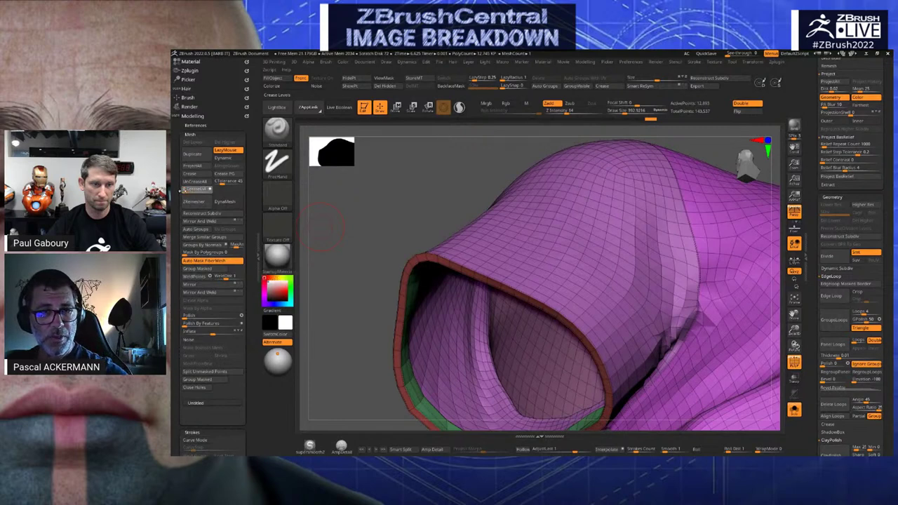
left_click_drag(341, 221, 349, 223)
key("d")
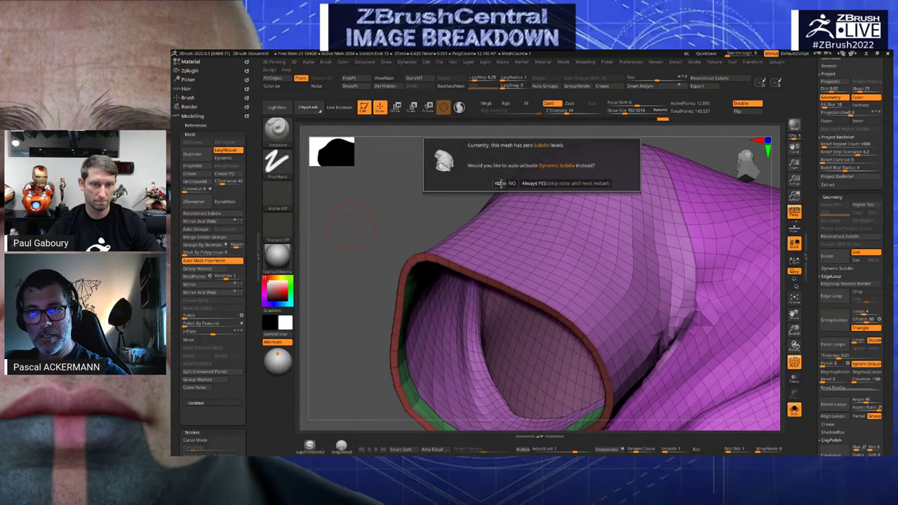
left_click(498, 183)
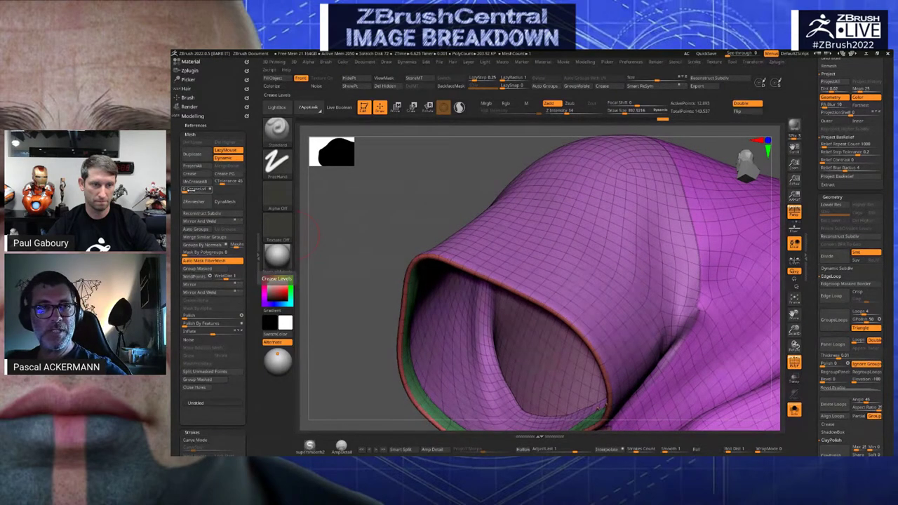
Raise the crease level stepwise to 2 and compare the sharpness of the sleeve's rim with the polyframe hidden
left_click(191, 189)
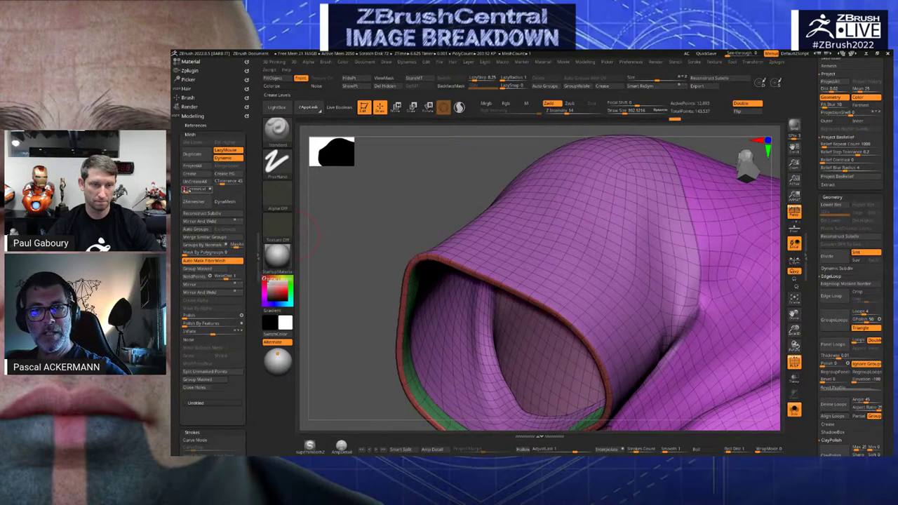
mouse_move(378, 245)
left_mouse_down("alt")
mouse_move(359, 211)
mouse_move(320, 242)
left_mouse_up("alt")
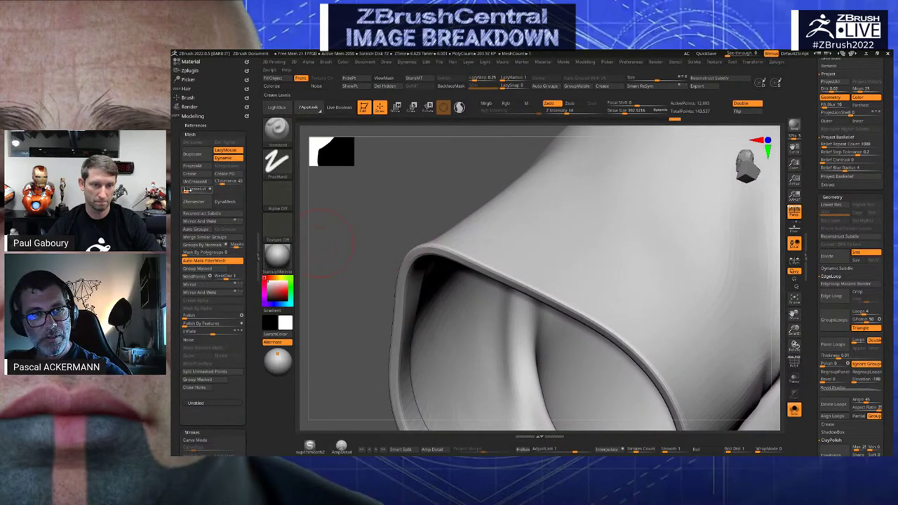
left_click(188, 189)
left_click_drag(400, 225, 392, 210)
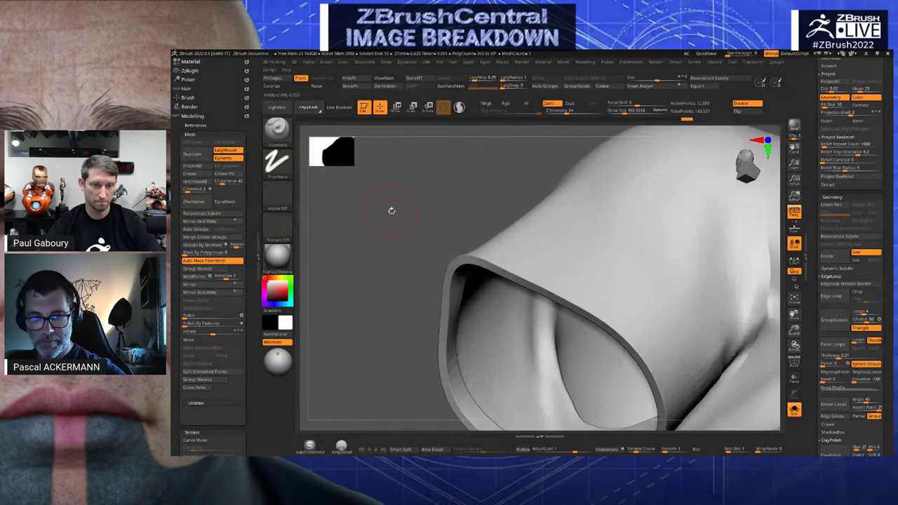
Turn off Dynamic Subdiv, activate the Standard brush, and divide the shirt's geometry up to subdivision level 5 while checking the sleeve's rim
left_click_drag(383, 256, 382, 256)
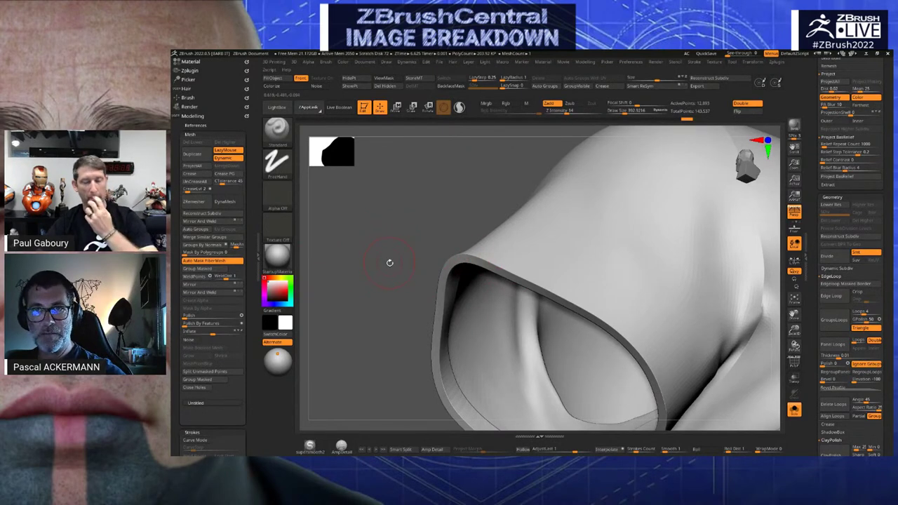
left_click_drag(389, 262, 398, 265)
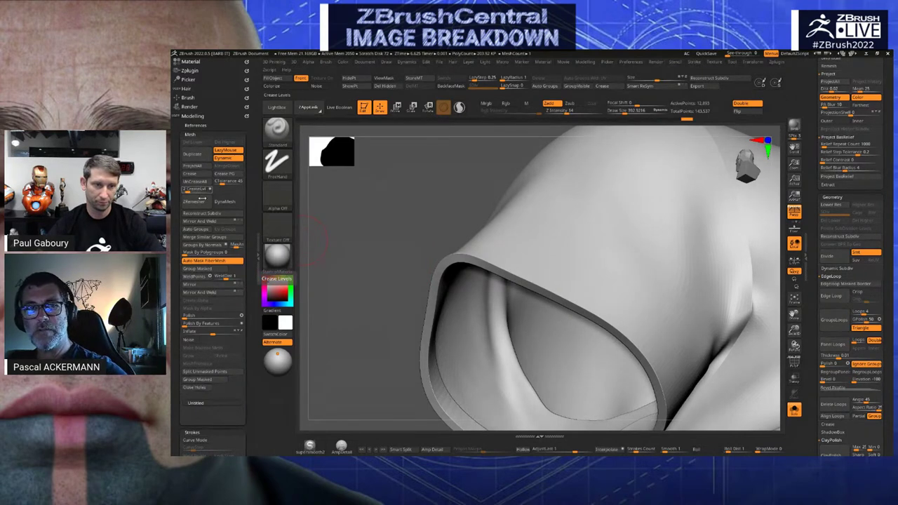
key("shift+d")
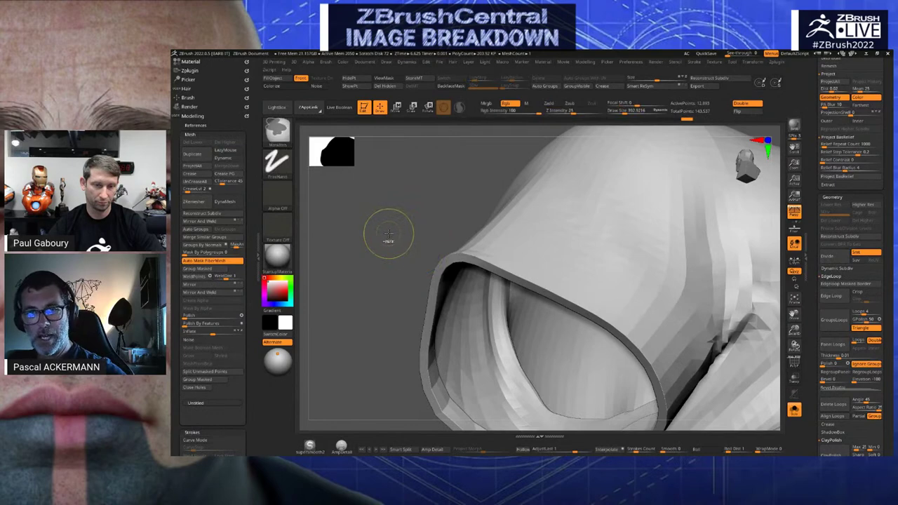
key("ctrl+d")
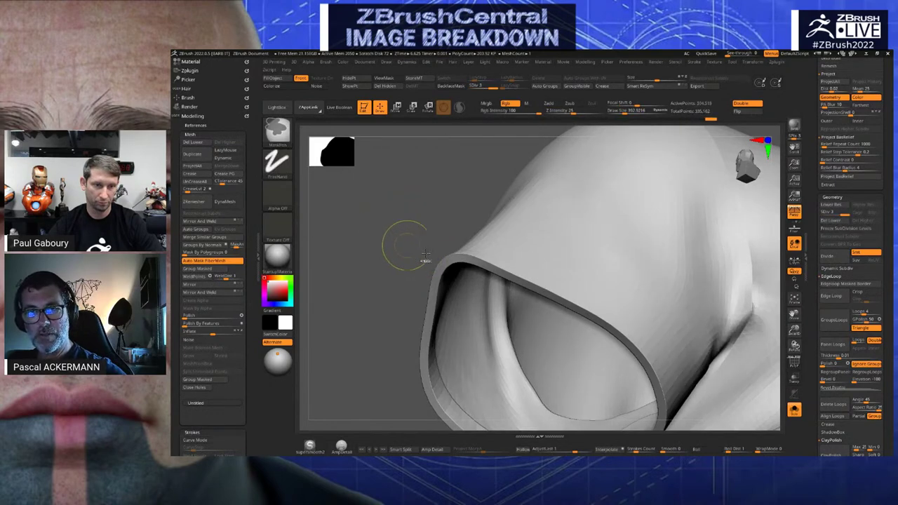
key("b")
key("s")
key("t")
left_click_drag(407, 241, 387, 232, "alt")
key("ctrl+d")
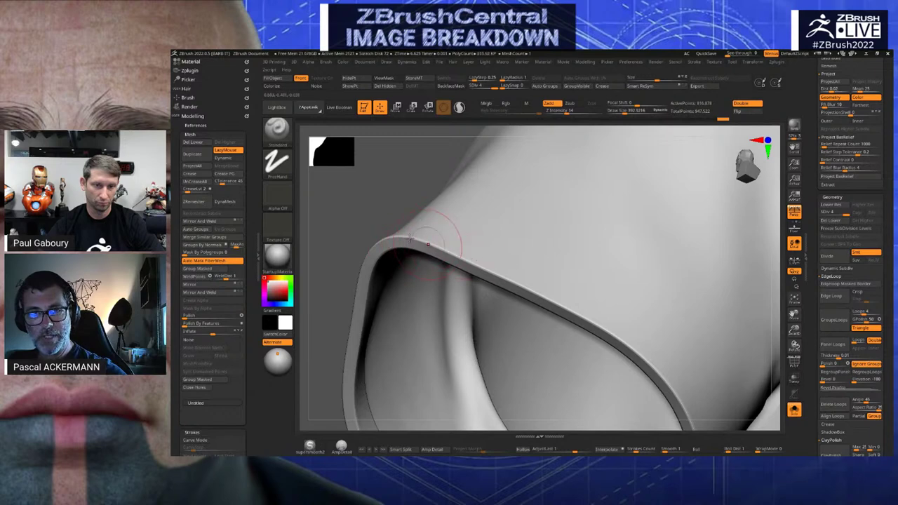
key("ctrl+d")
mouse_move(361, 228)
left_mouse_down("alt")
mouse_move(384, 281)
mouse_move(421, 280)
mouse_move(365, 273)
mouse_move(371, 236)
mouse_move(513, 250)
left_mouse_up("alt")
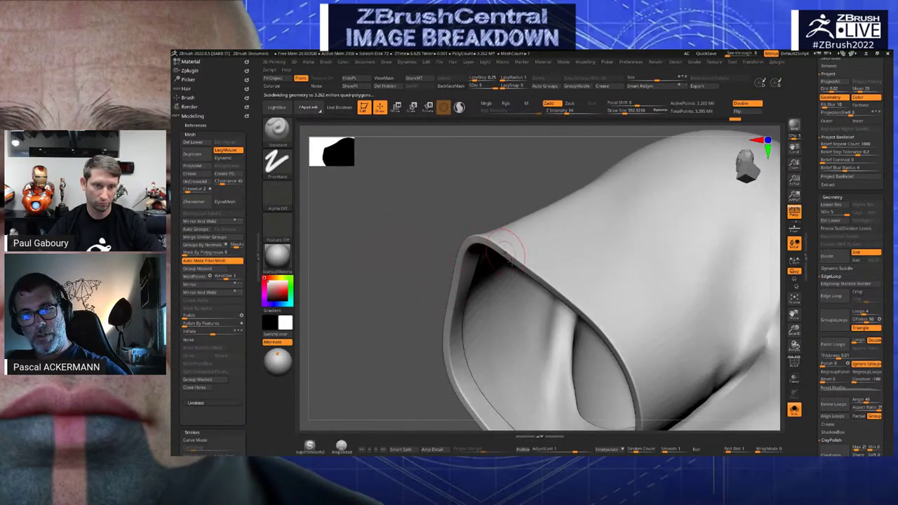
Show the whole shirt from the front with its polyframe displayed and drop it to subdivision level 1
left_click_drag(395, 275, 393, 377, "shift")
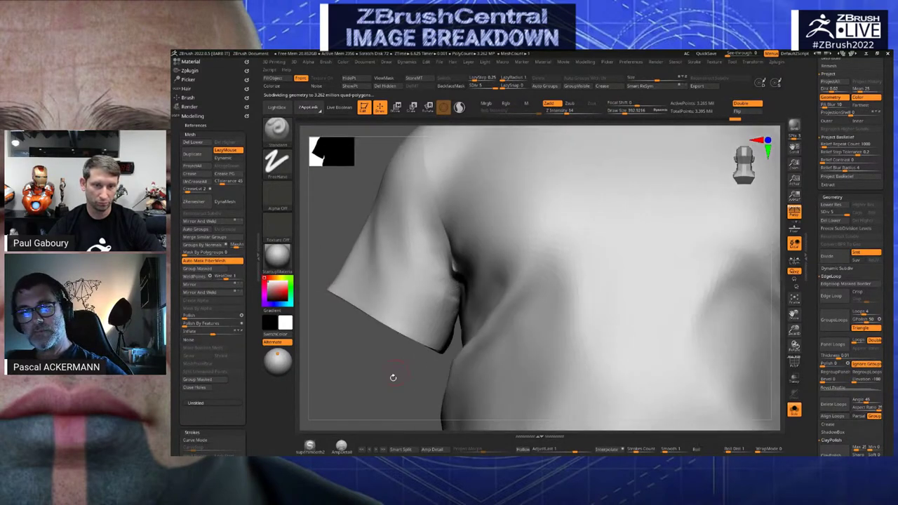
left_click_drag(383, 413, 370, 343, "alt")
left_click_drag(682, 367, 451, 310)
key("shift+f")
key("shift+d")
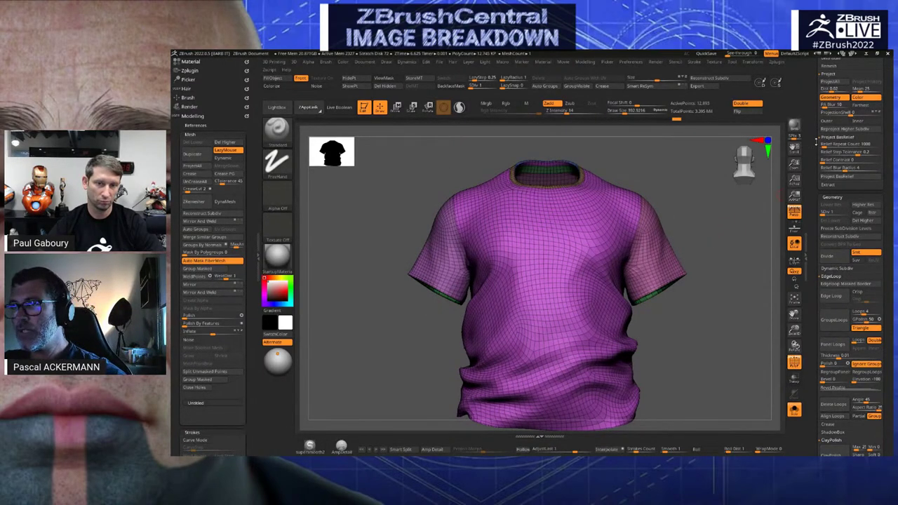
Switch to the original T-shirt subtool, return to Marvelous_to_Zbrush1_1, and examine its sleeve opening with and without the polyframe
left_click_drag(816, 142, 814, 239)
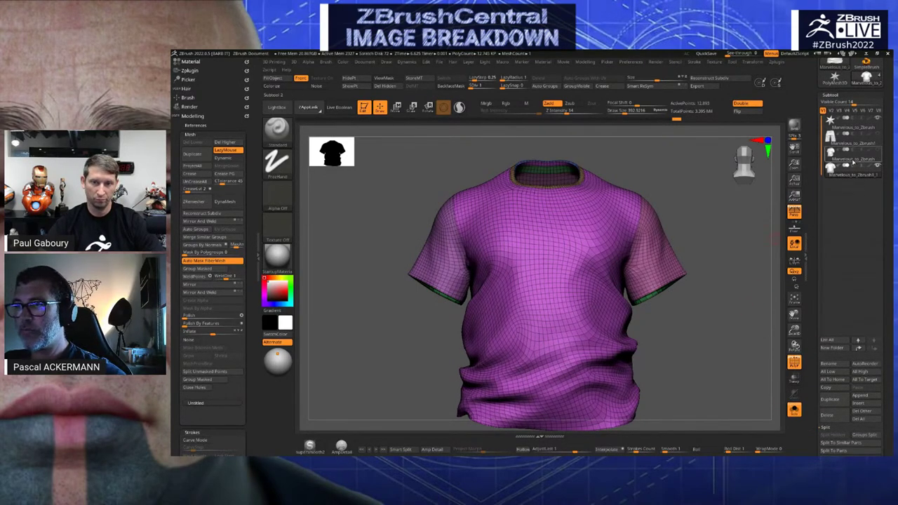
left_click(832, 151)
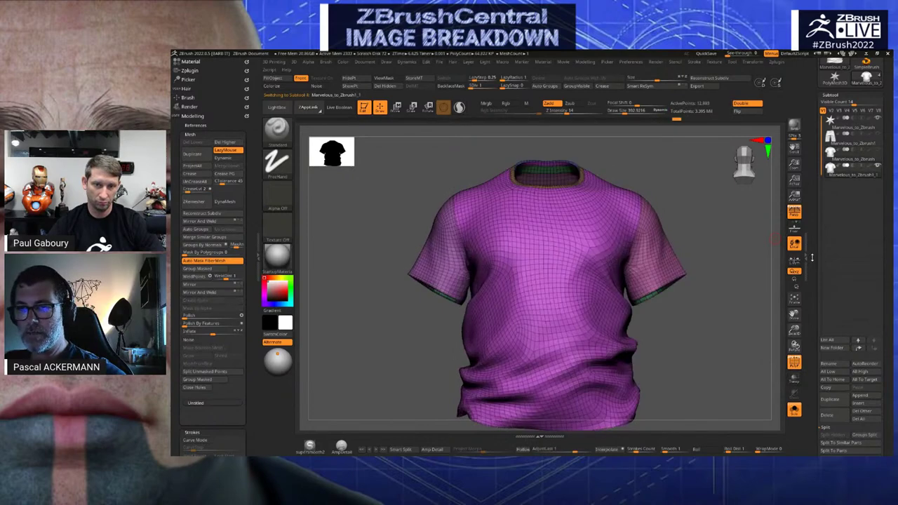
left_click(864, 173)
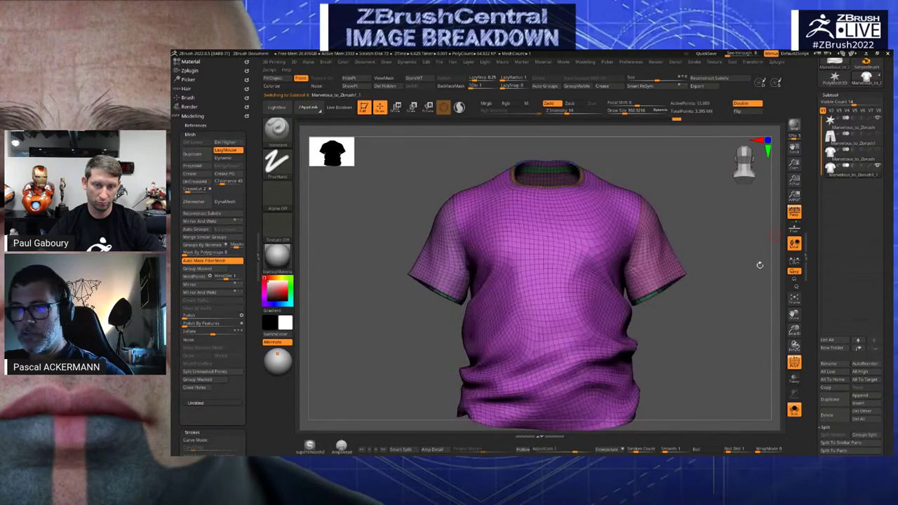
mouse_move(734, 259)
left_mouse_down()
mouse_move(744, 262)
mouse_move(736, 262)
left_mouse_up()
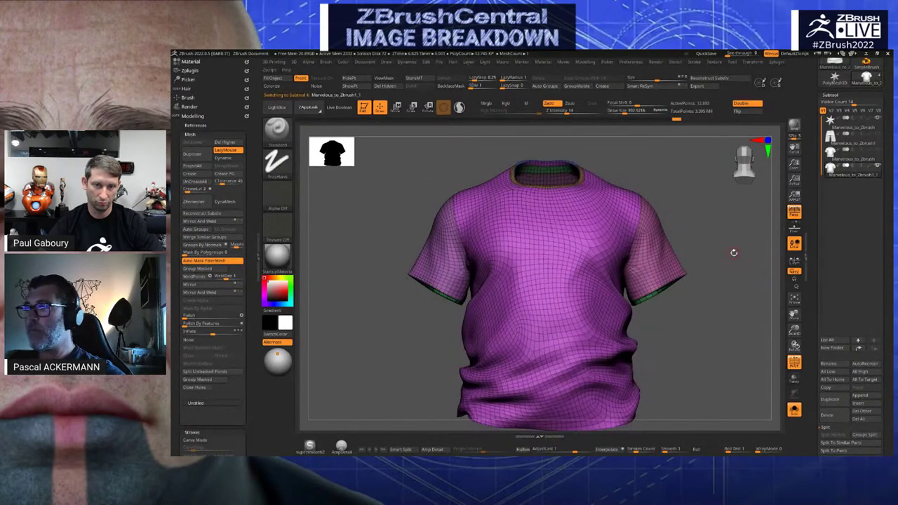
mouse_move(756, 347)
left_mouse_down()
mouse_move(718, 324)
mouse_move(743, 359)
left_mouse_up()
left_click_drag(371, 355, 495, 293)
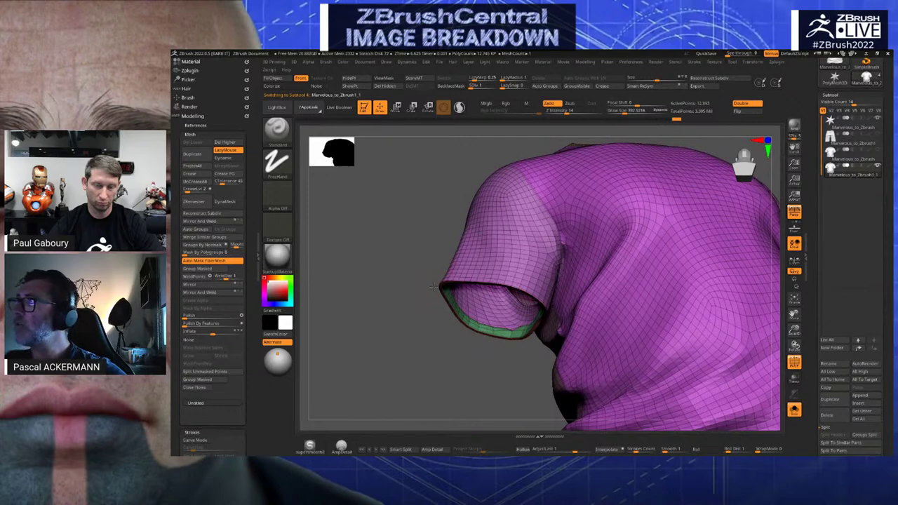
left_click_drag(354, 238, 400, 291)
key("shift+f")
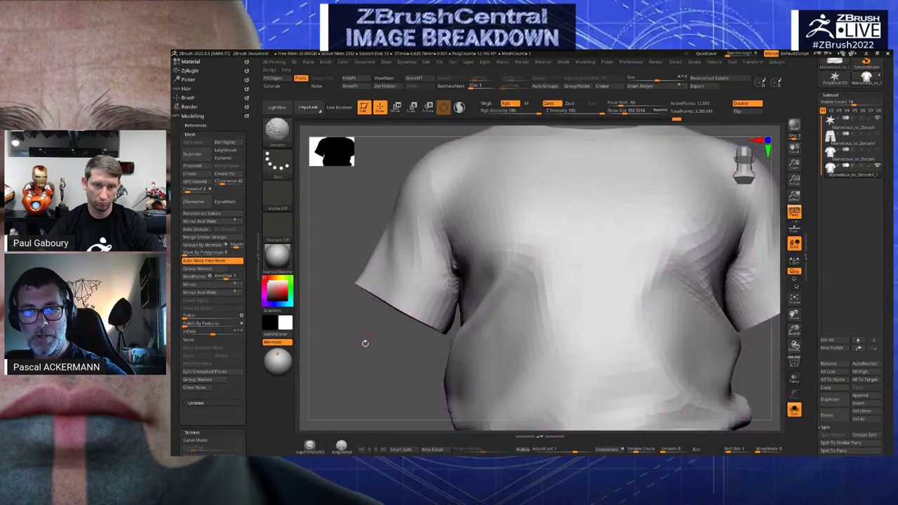
Use the SelectRect brush to leave only the outer torso and both sleeves visible, hiding the collar, rims and inner thickness
left_click(413, 254, "ctrl+shift")
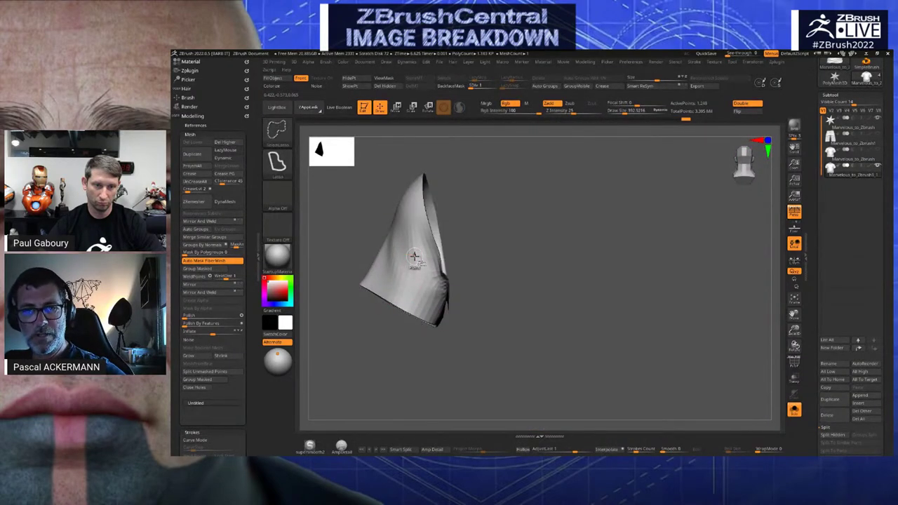
key("ctrl+z")
left_click(278, 132, "ctrl+shift")
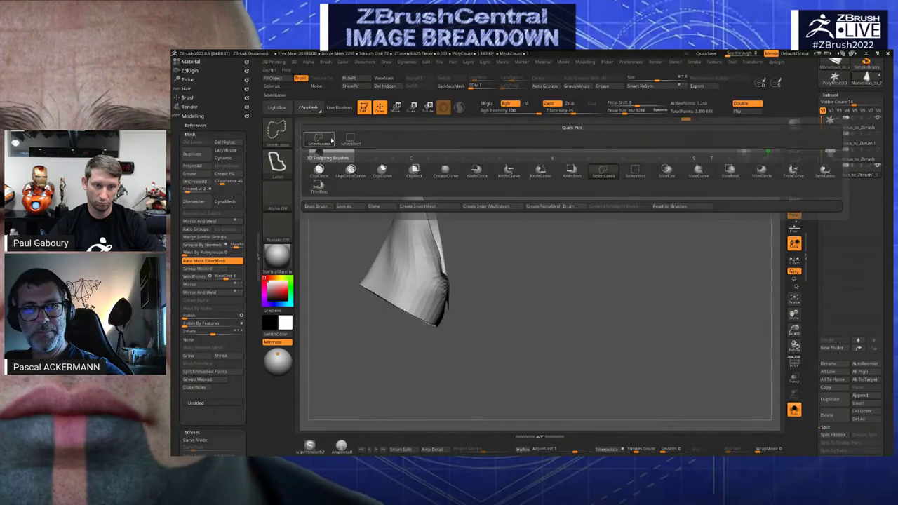
left_click(330, 140, "ctrl+shift")
left_click(360, 225, "ctrl+shift")
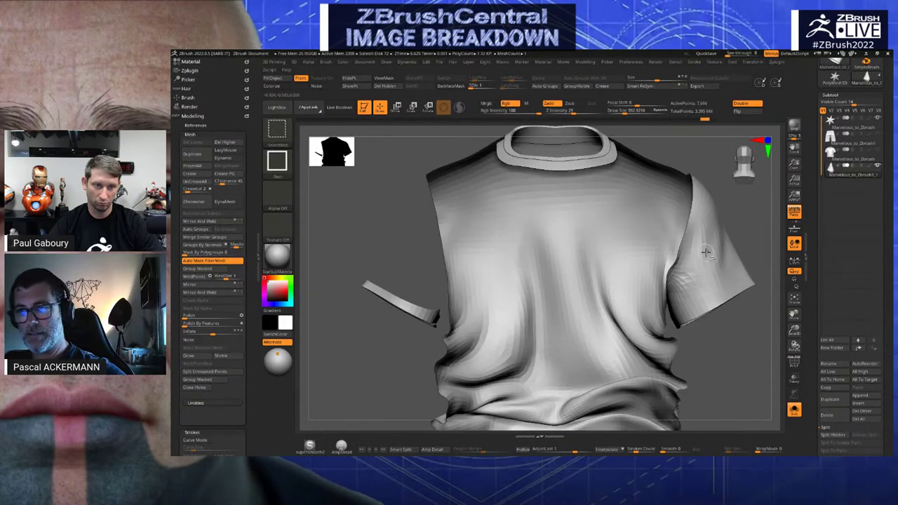
left_click(707, 253, "ctrl+shift")
left_click(621, 185, "ctrl+shift")
left_click(385, 402, "ctrl+shift")
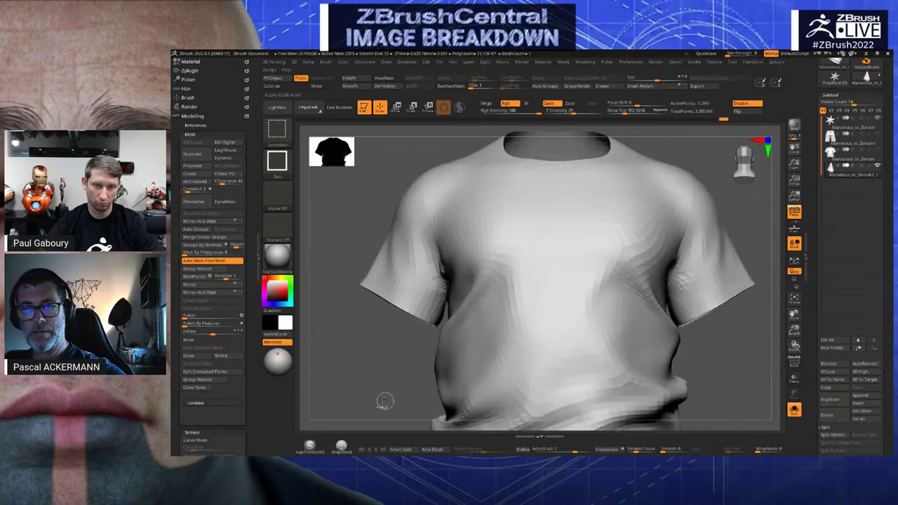
Display the polyframe on the outer shell and compare it with the original shirt by switching Solo off and back on
mouse_move(385, 401)
left_mouse_down("alt")
mouse_move(357, 356)
mouse_move(399, 358)
mouse_move(383, 331)
mouse_move(390, 309)
mouse_move(381, 294)
left_mouse_up("alt")
key("shift+f")
key("shift+f")
key("shift+f")
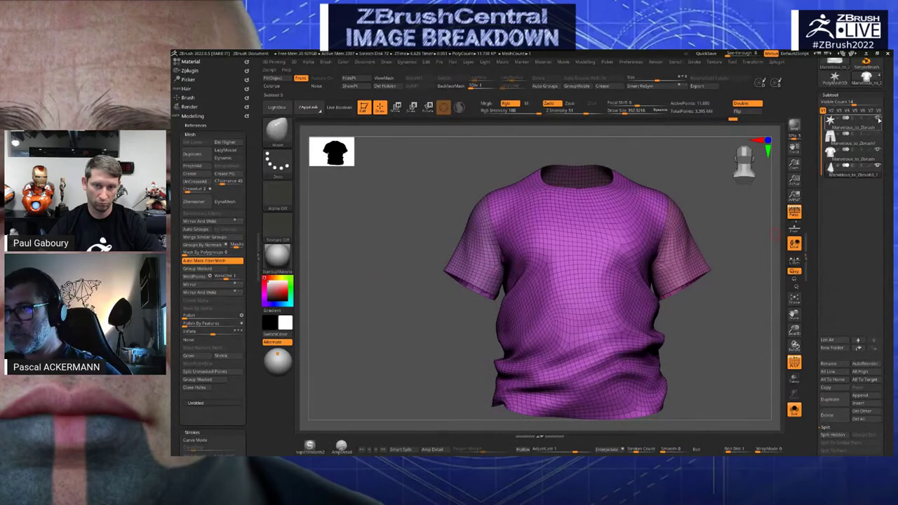
left_click(795, 410)
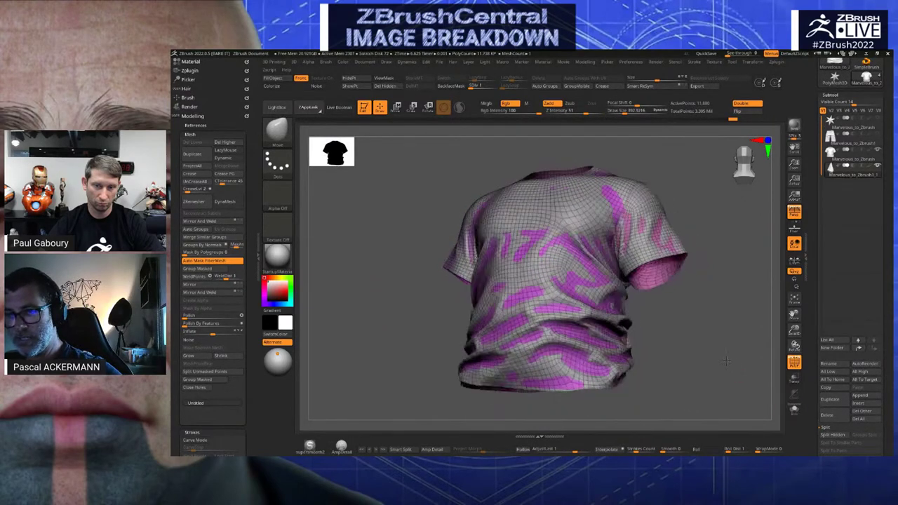
mouse_move(739, 374)
left_mouse_down()
mouse_move(533, 372)
mouse_move(744, 377)
left_mouse_up()
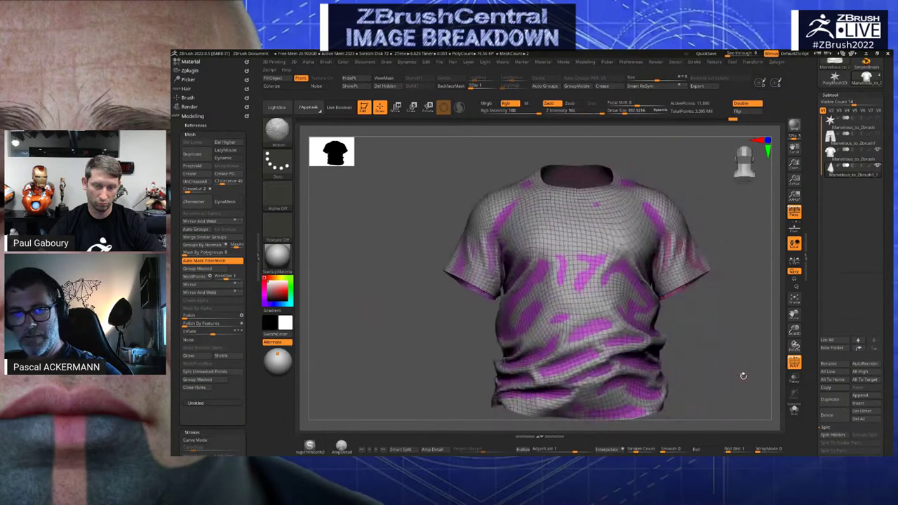
left_click(794, 410)
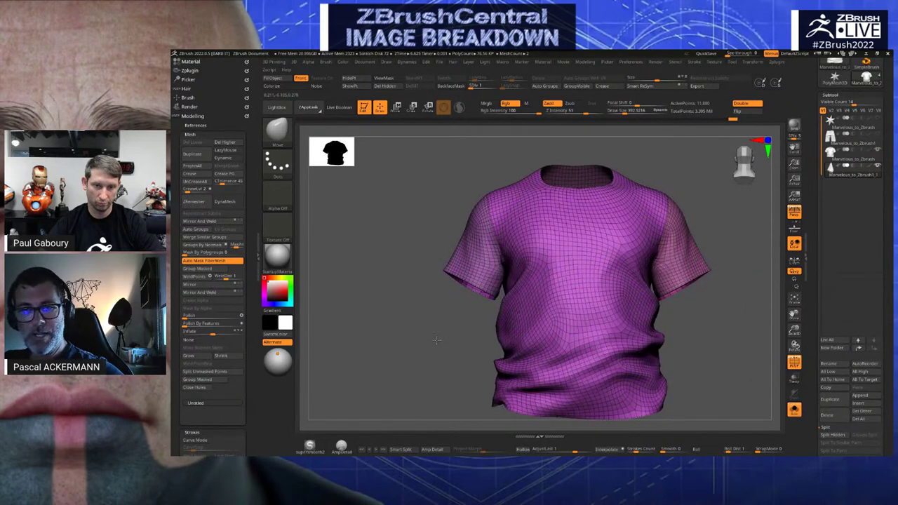
mouse_move(437, 339)
left_mouse_down()
mouse_move(409, 341)
mouse_move(449, 345)
left_mouse_up()
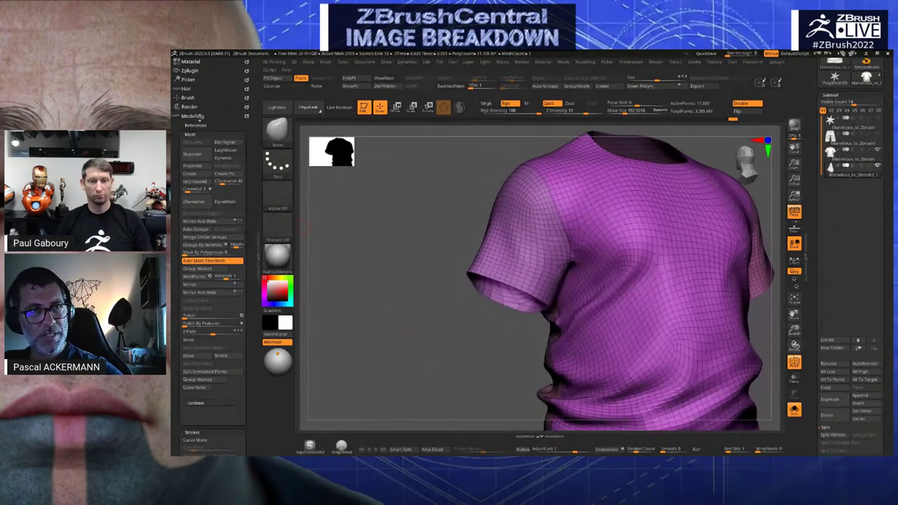
Hide the polyframe and set the visible outer shell to subdivision level 4
scroll(188, 267, "down", 8)
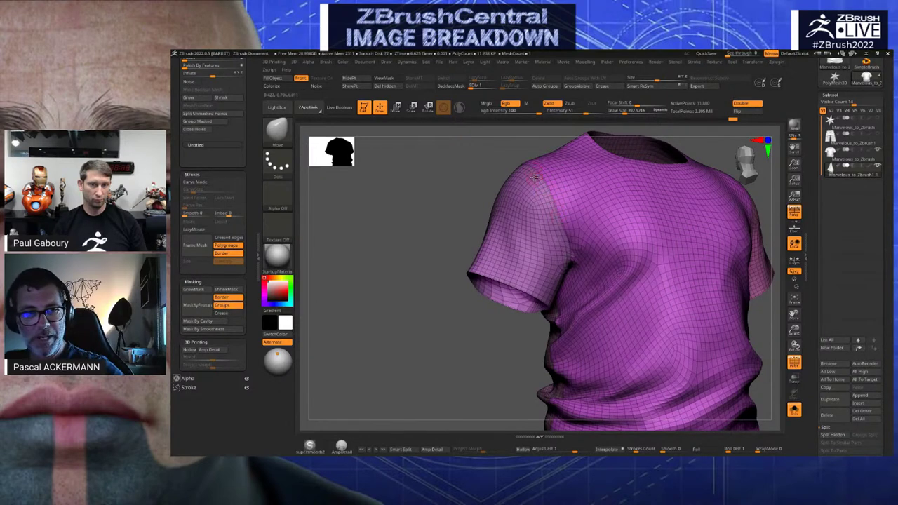
left_click_drag(483, 221, 456, 214)
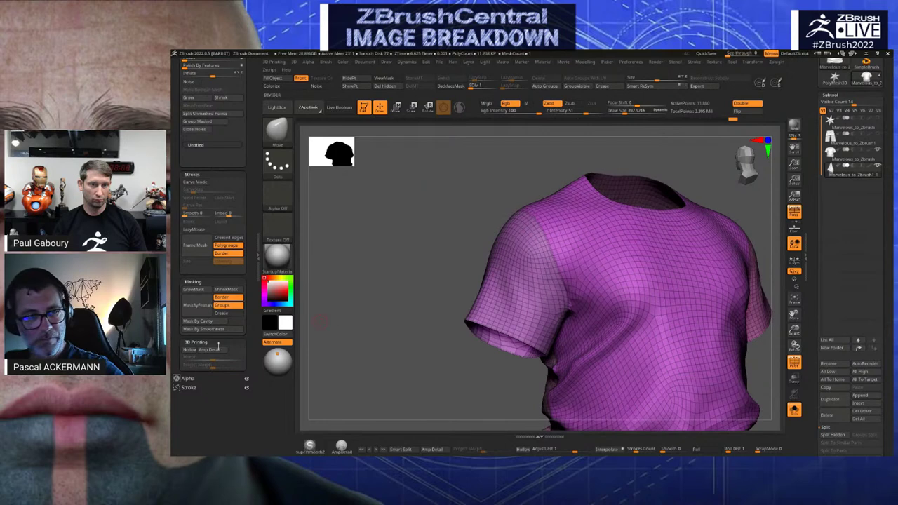
left_click_drag(409, 311, 403, 299)
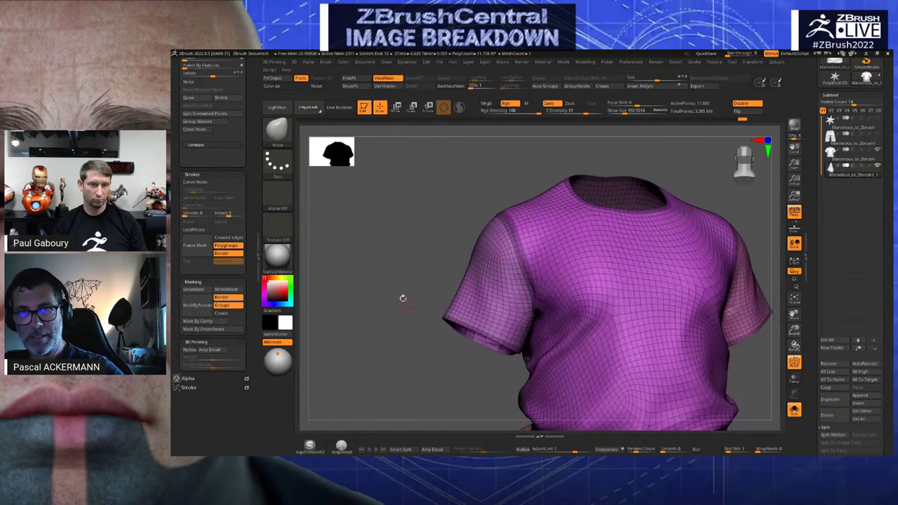
key("d")
key("d")
key("d")
key("d")
key("shift+f")
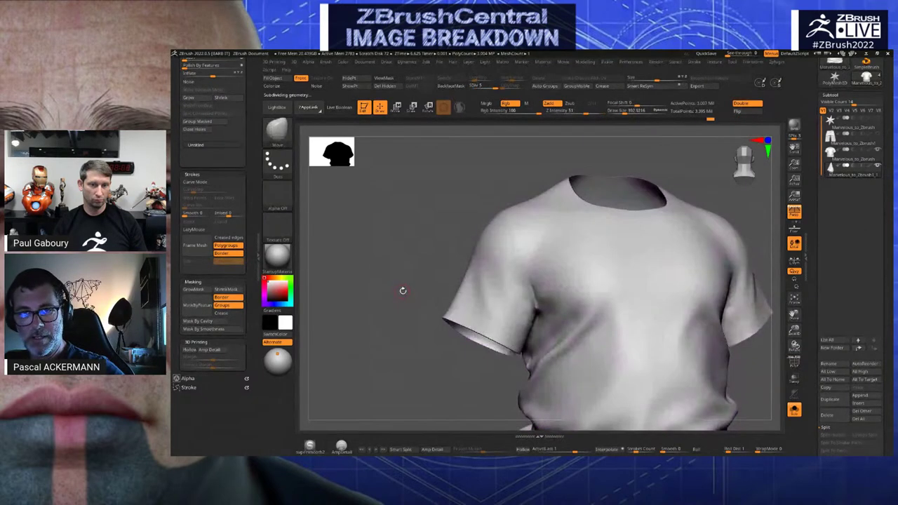
key("shift+d")
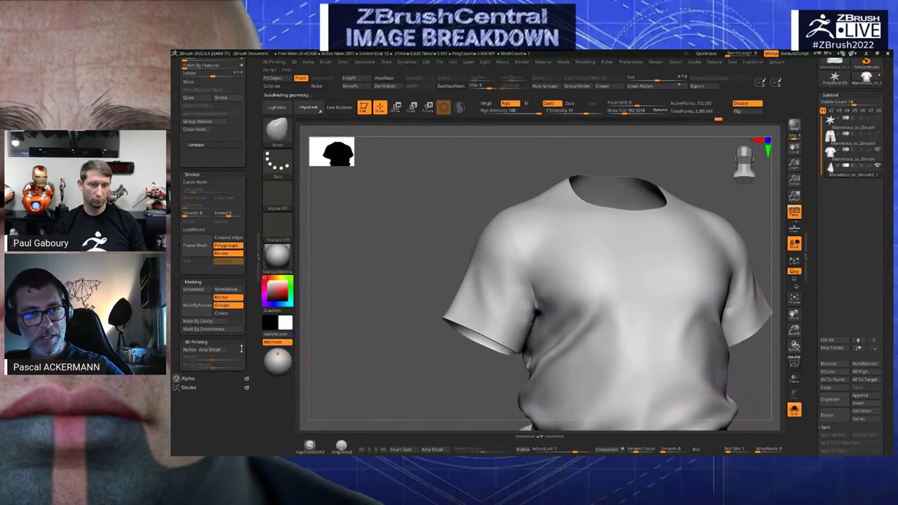
Mask the shirt's open edges and sleeve seams by the Border and Groups features, widen the mask, and blur it
left_click(200, 312)
left_click_drag(422, 327, 395, 250, "alt")
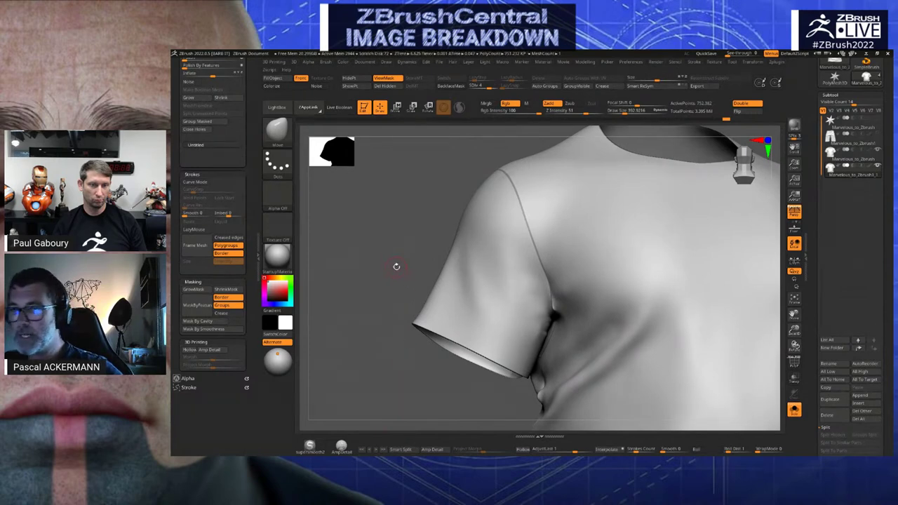
left_click(384, 450)
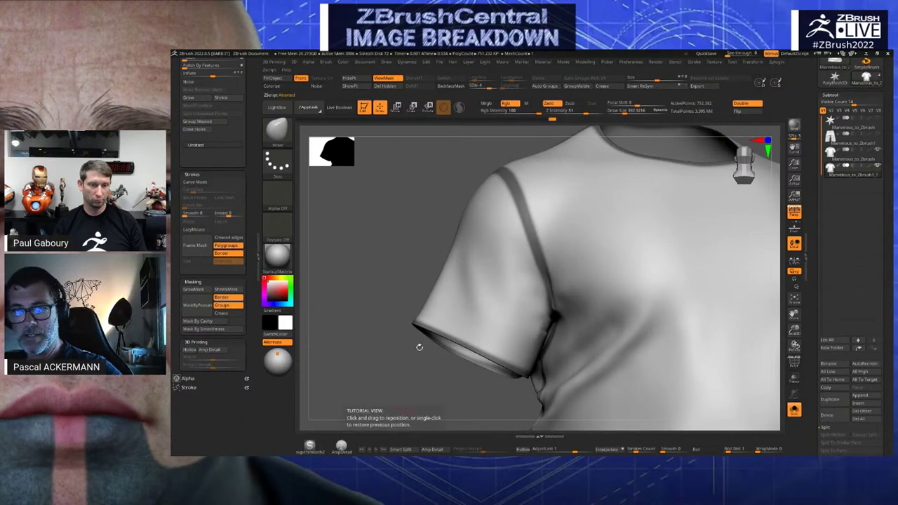
left_click(418, 276, "ctrl")
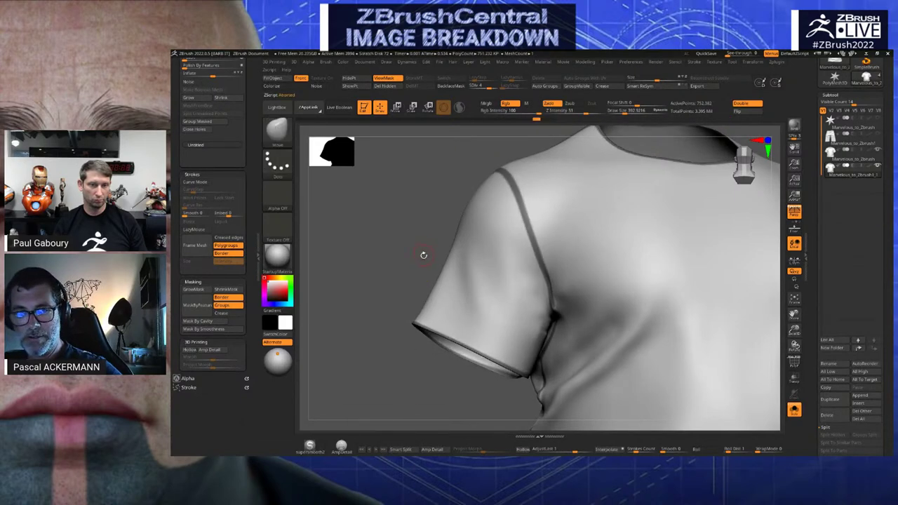
left_click(439, 238, "ctrl")
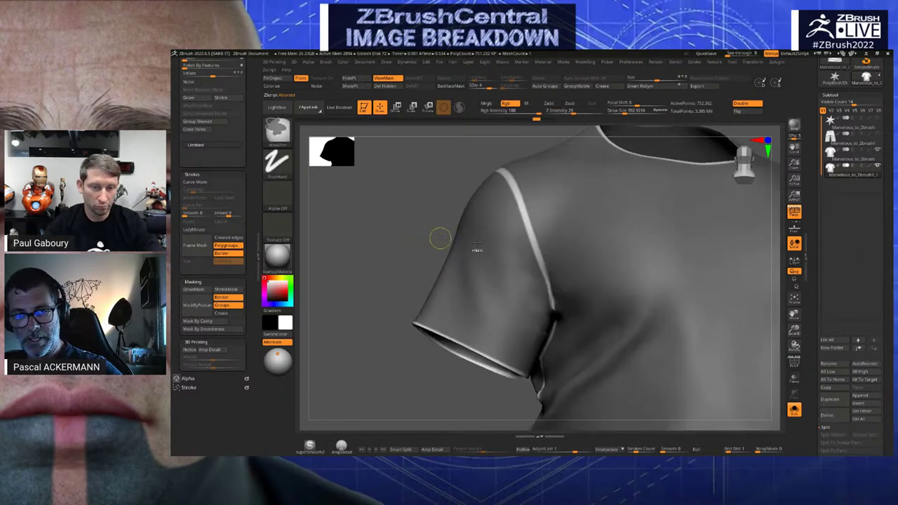
left_click(485, 243, "ctrl")
left_click(415, 243, "ctrl")
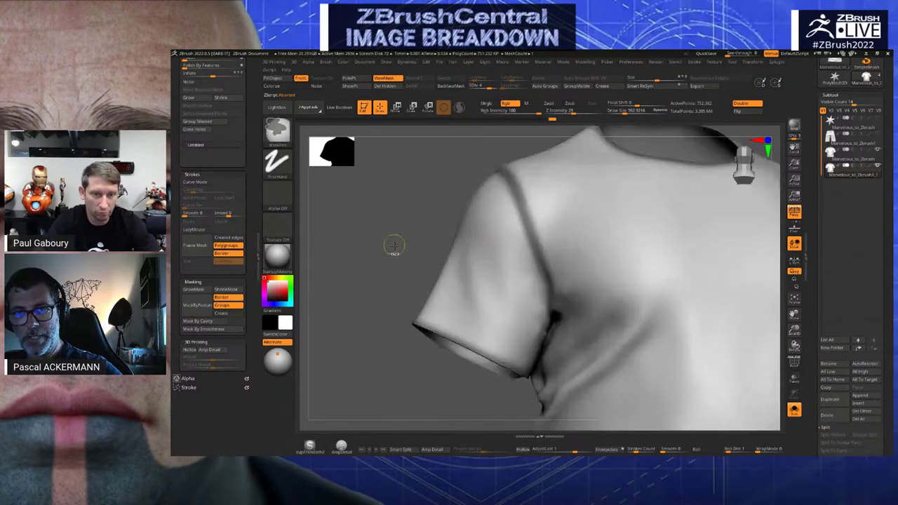
Turn off Solo so the original shirt is included, and disable color in the projection settings
left_click_drag(396, 245, 375, 226)
left_click_drag(764, 388, 734, 339, "alt")
left_click_drag(817, 414, 816, 327)
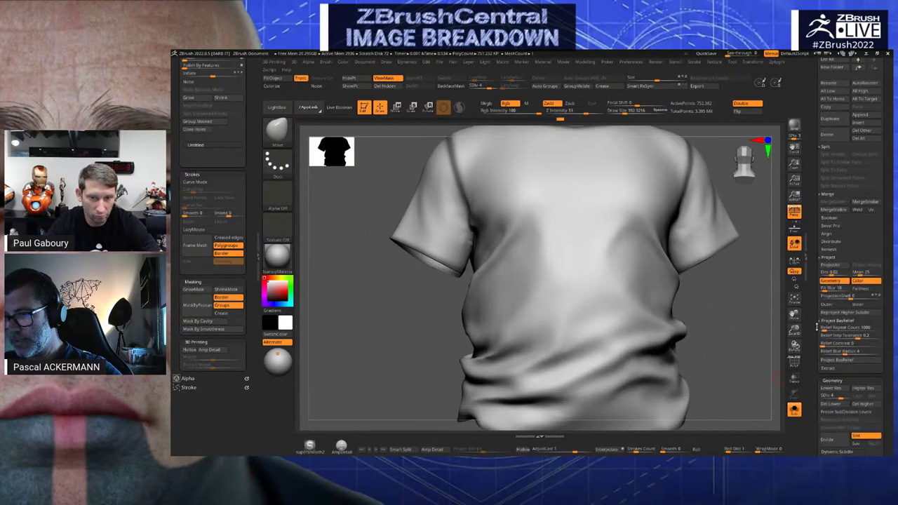
left_click(793, 413)
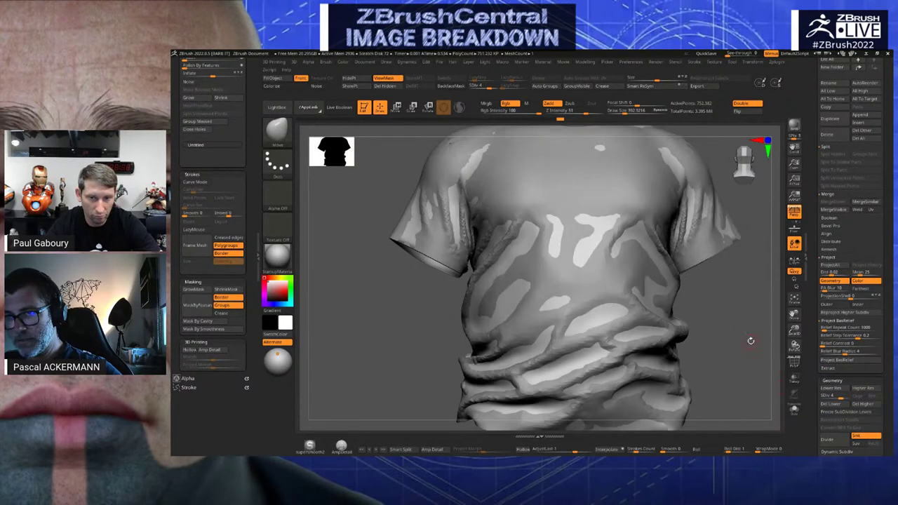
left_click_drag(754, 327, 741, 372)
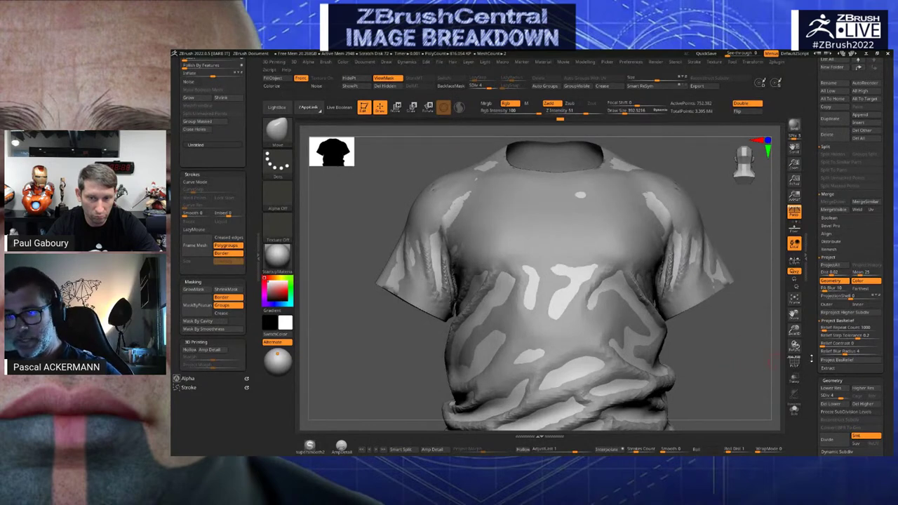
left_click_drag(811, 358, 812, 392)
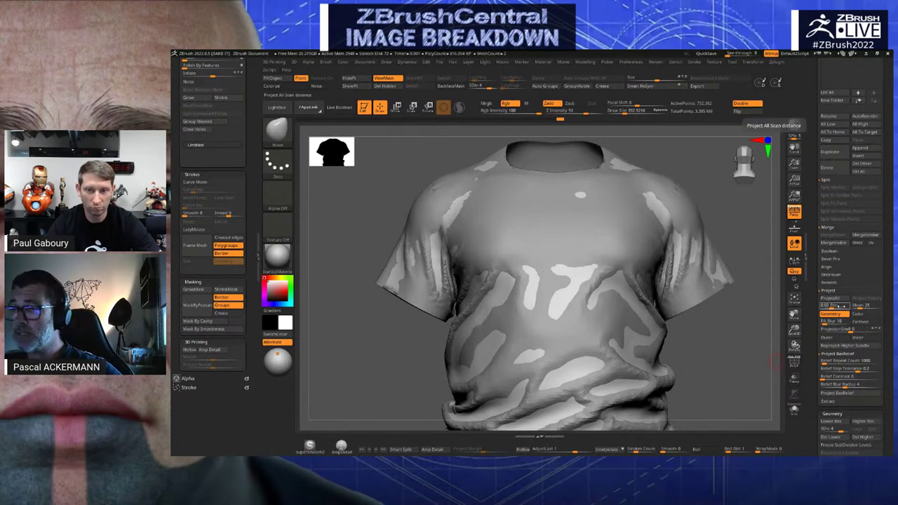
Project the original shirt's geometry onto the masked outer shell with a distance of 0.02, and isolate the shell to check it
left_click(835, 299)
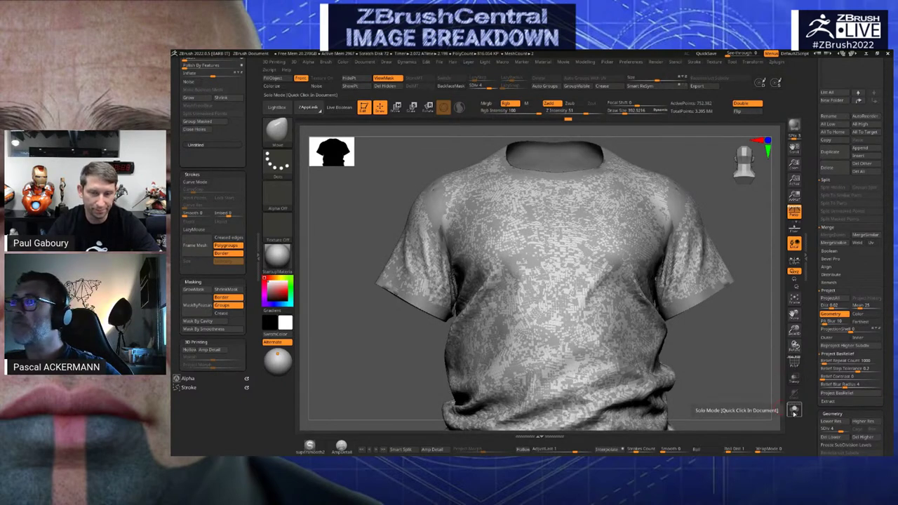
left_click(794, 411)
left_click_drag(727, 363, 748, 322)
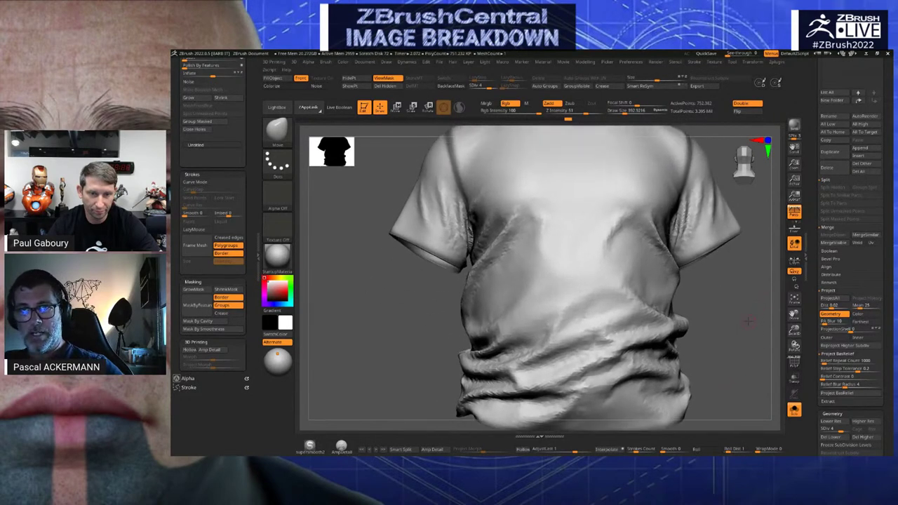
Select the original shirt subtool and inspect its mesh by briefly displaying the polyframe
key("Up")
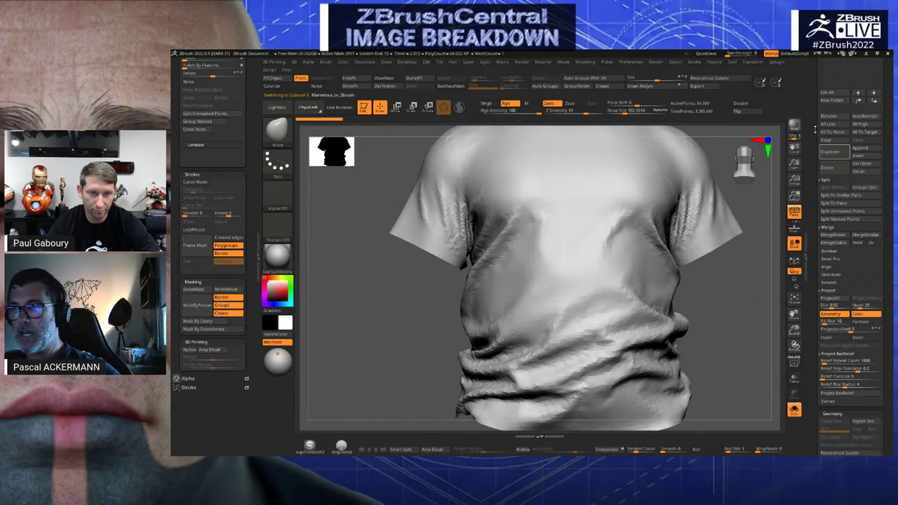
left_click_drag(715, 336, 723, 338)
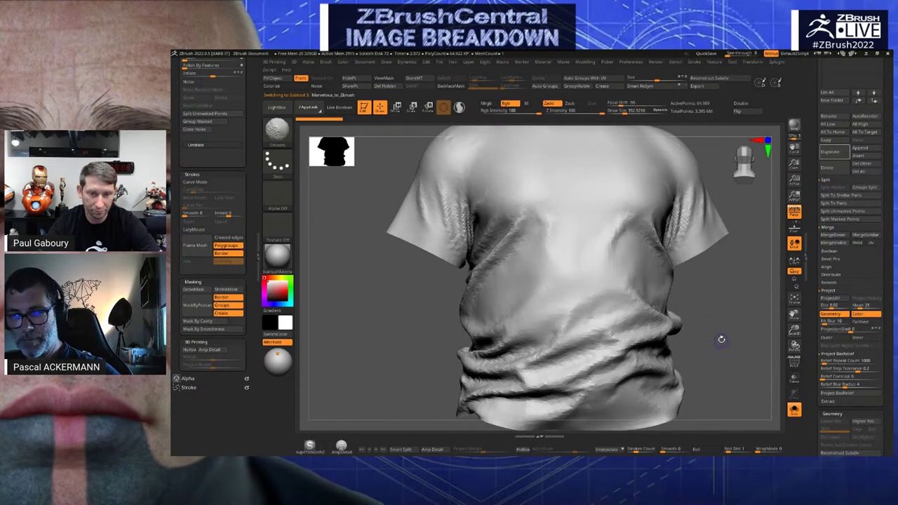
key("shift+f")
key("shift+f")
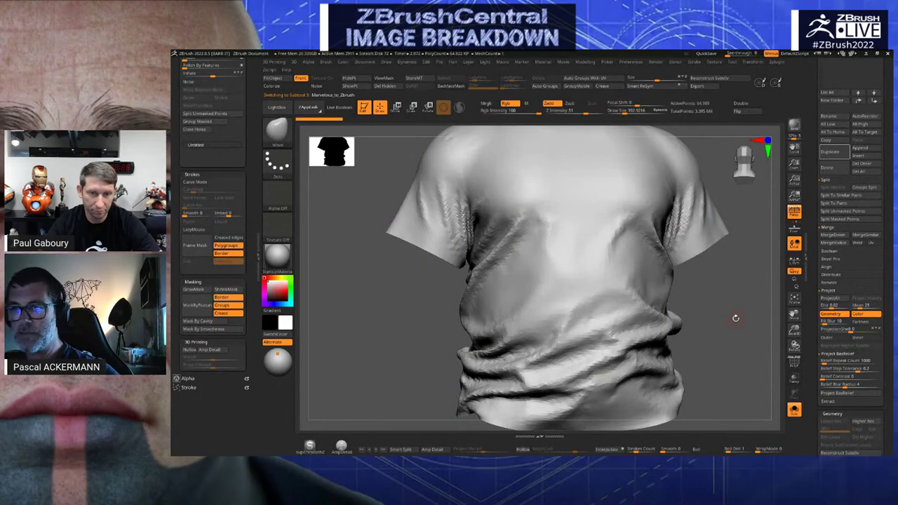
left_click_drag(173, 109, 177, 157)
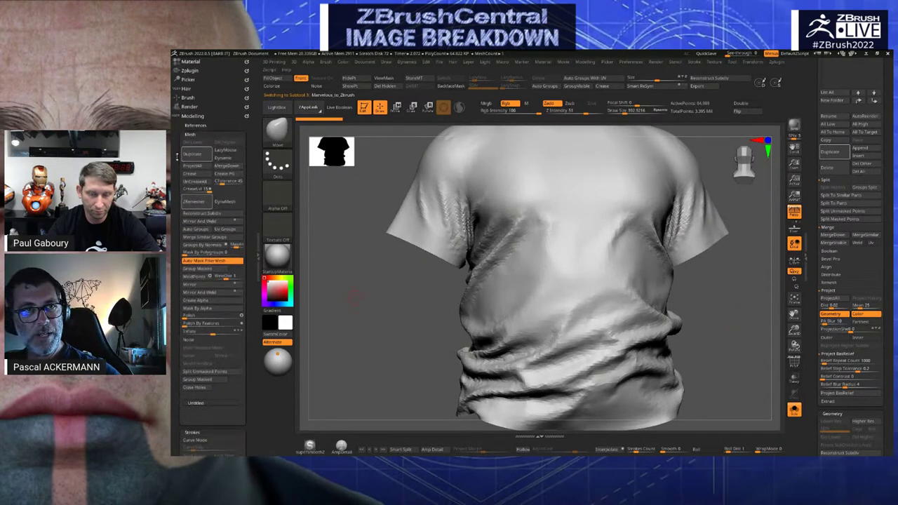
left_click_drag(736, 291, 726, 280)
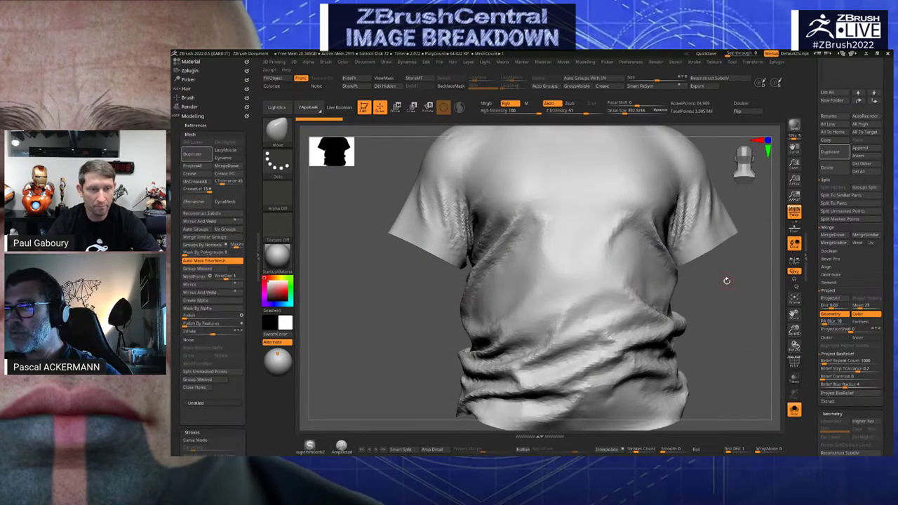
Try to subdivide the original shirt without creased borders, and undo the subdivision
key("ctrl")
key("ctrl+d")
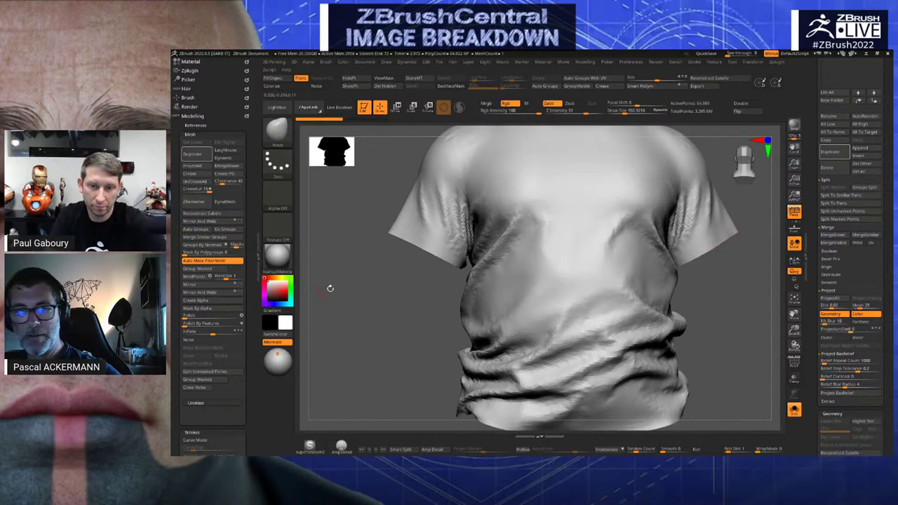
key("ctrl+z")
left_click_drag(427, 289, 397, 289)
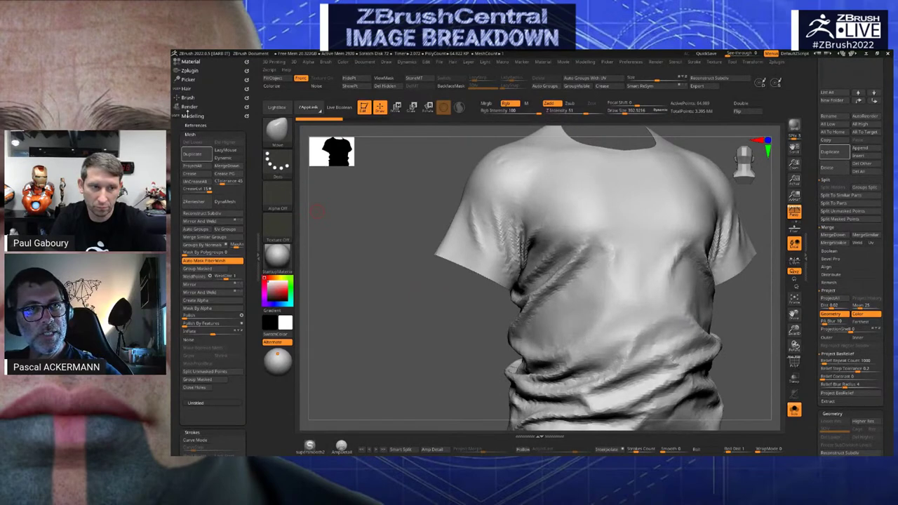
Crease the original shirt's open borders with a crease tolerance of 180, and subdivide the shirt twice with the polyframe hidden
left_click(190, 115)
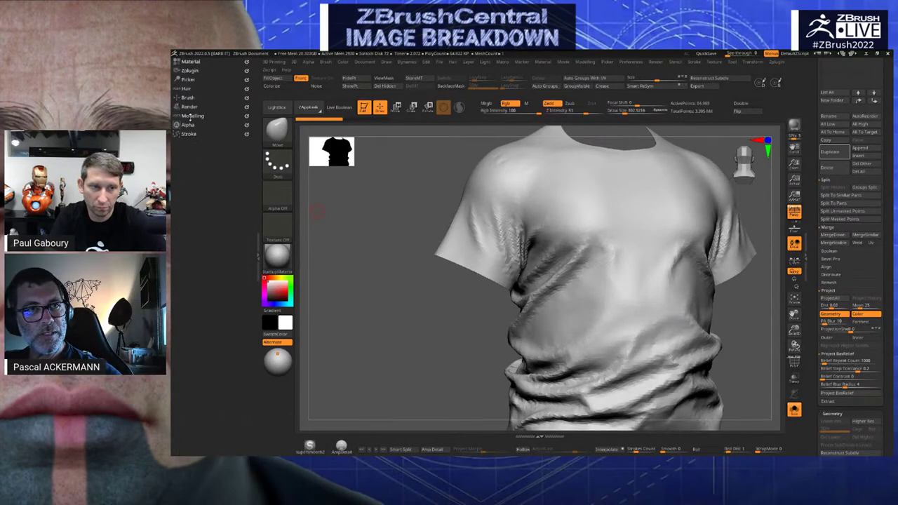
left_click(191, 116)
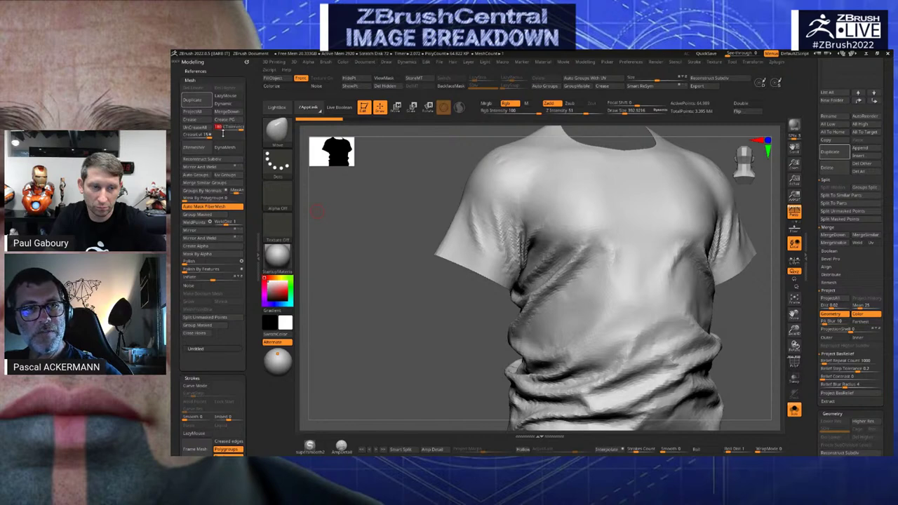
key("shift+f")
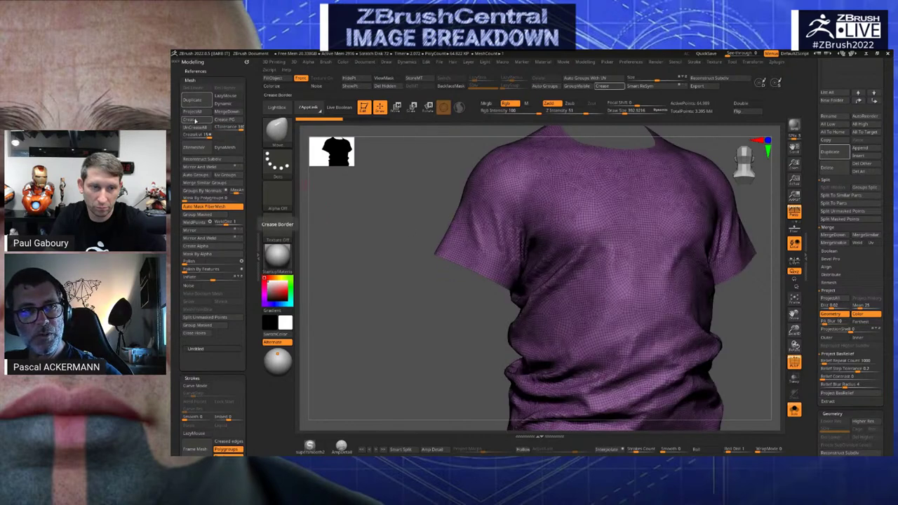
left_click_drag(450, 307, 411, 352)
key("ctrl+d")
key("ctrl+d")
key("f")
left_click_drag(695, 343, 706, 351)
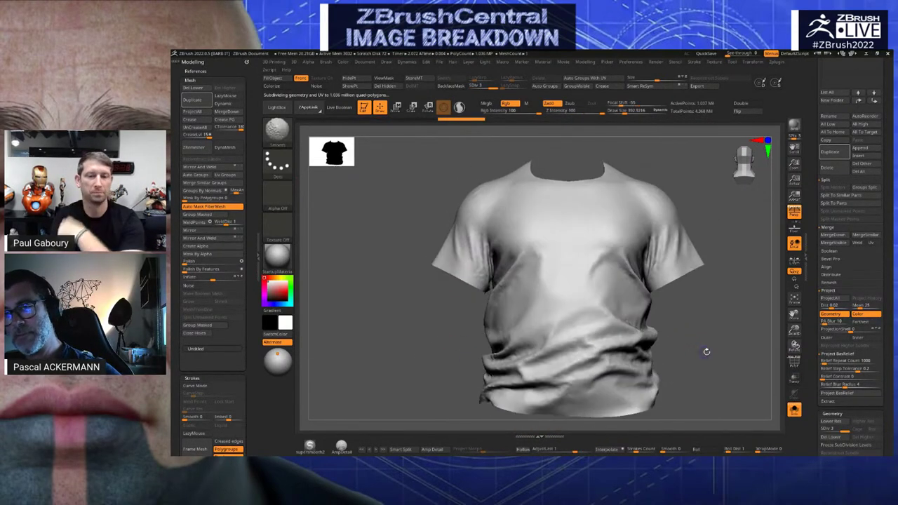
Select the masked outer shell again and undo its geometry projection
left_click(873, 93)
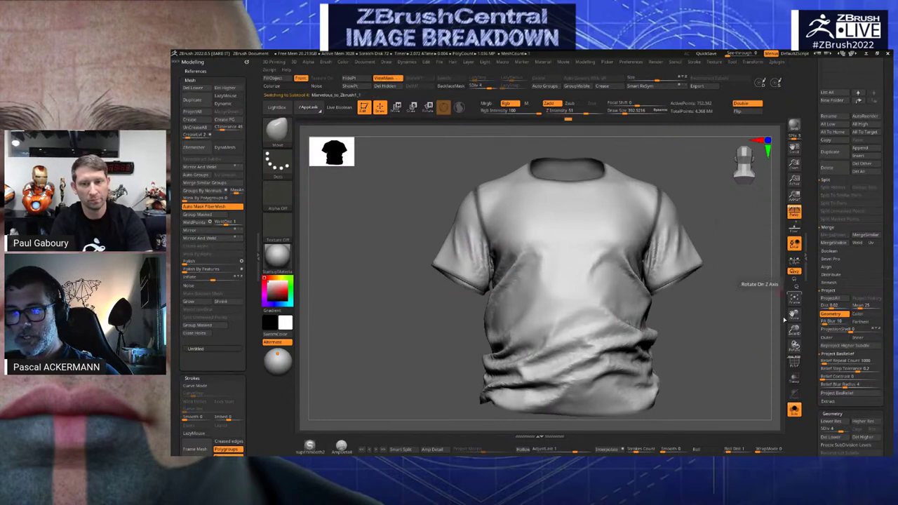
key("ctrl+z")
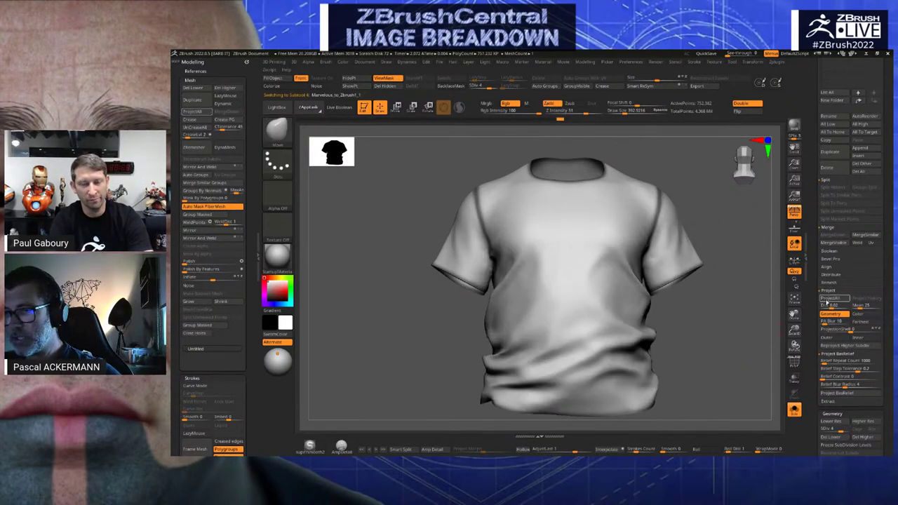
Project the detail of the source garment onto the T-shirt at subdivision level 4 and compare both meshes with Solo mode off and on
left_click(829, 300)
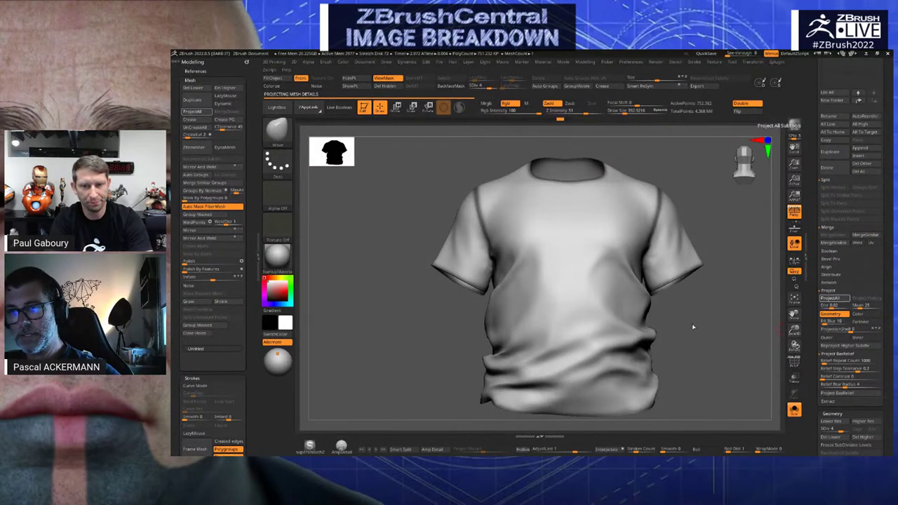
key("ctrl+z")
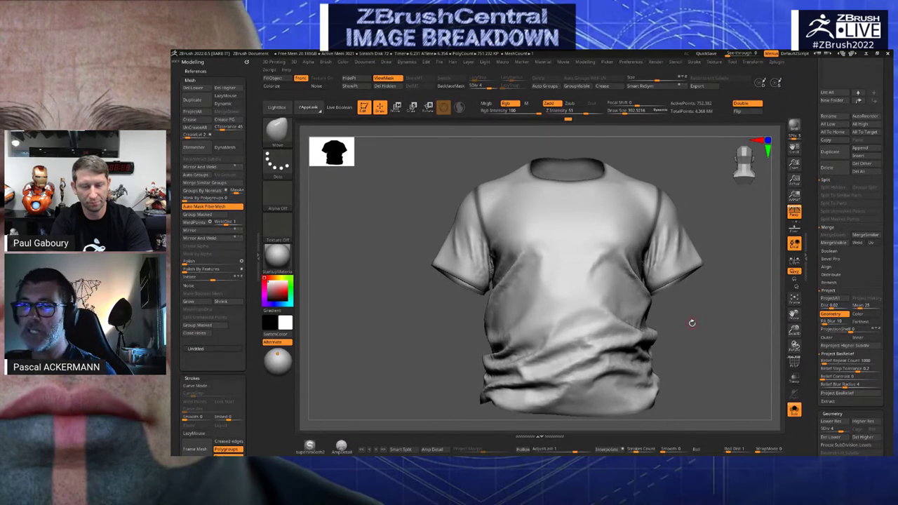
left_click_drag(392, 324, 400, 285)
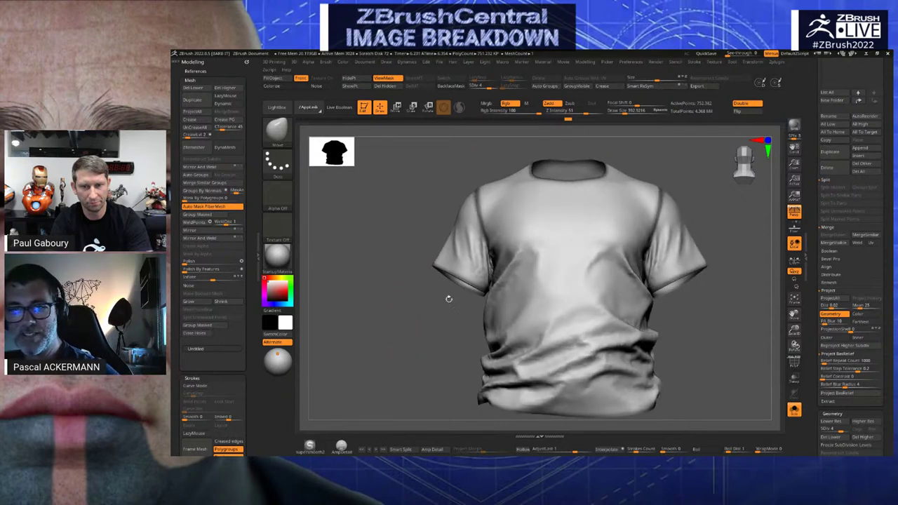
left_click_drag(425, 329, 342, 269)
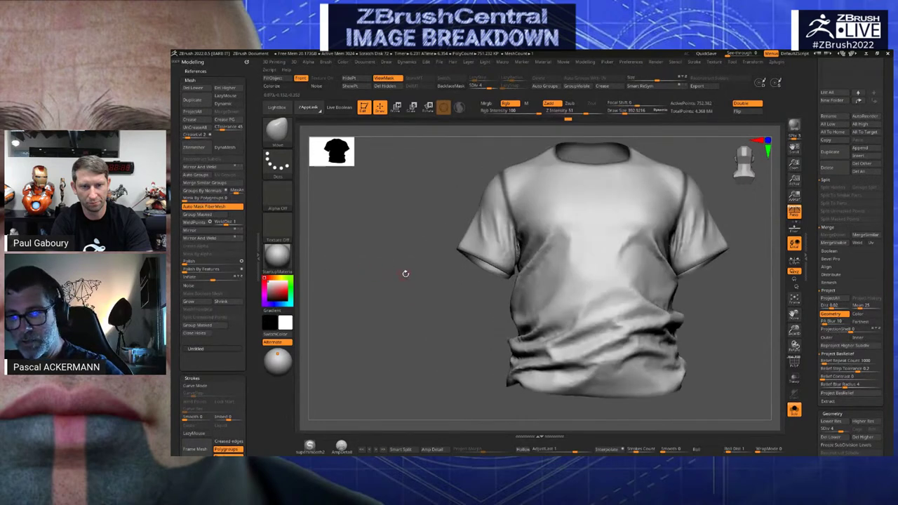
left_click(795, 413)
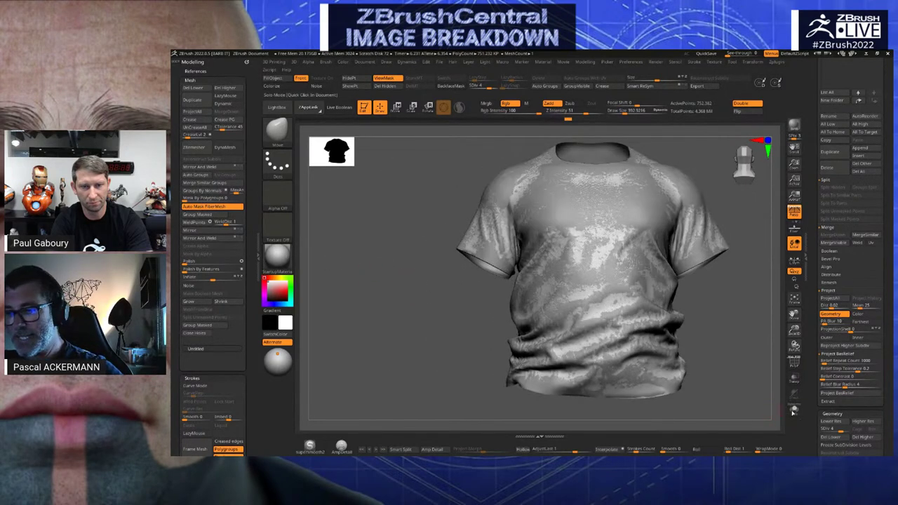
left_click(795, 412)
Smooth the armpit crease and the jagged inner edges of the T-shirt's sleeve openings
left_click_drag(407, 300, 450, 351)
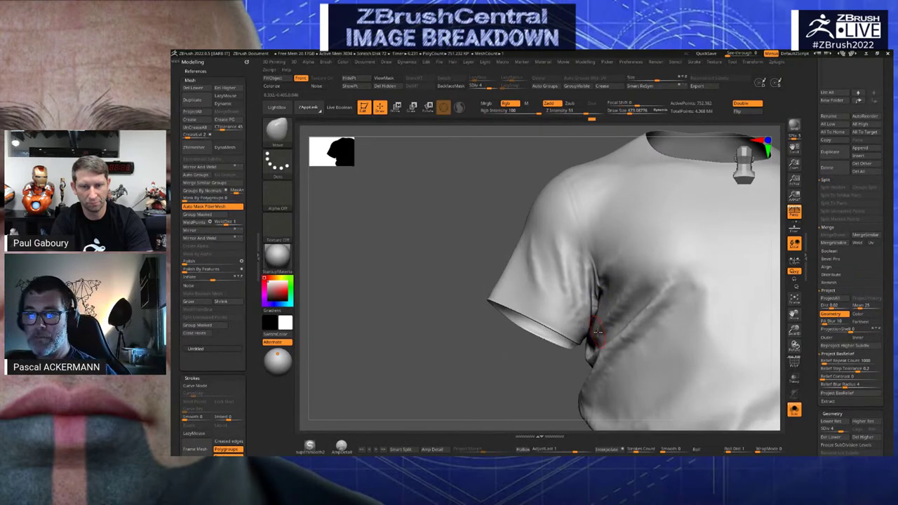
mouse_move(599, 261)
left_mouse_down("shift")
mouse_move(616, 293)
mouse_move(630, 277)
left_mouse_up("shift")
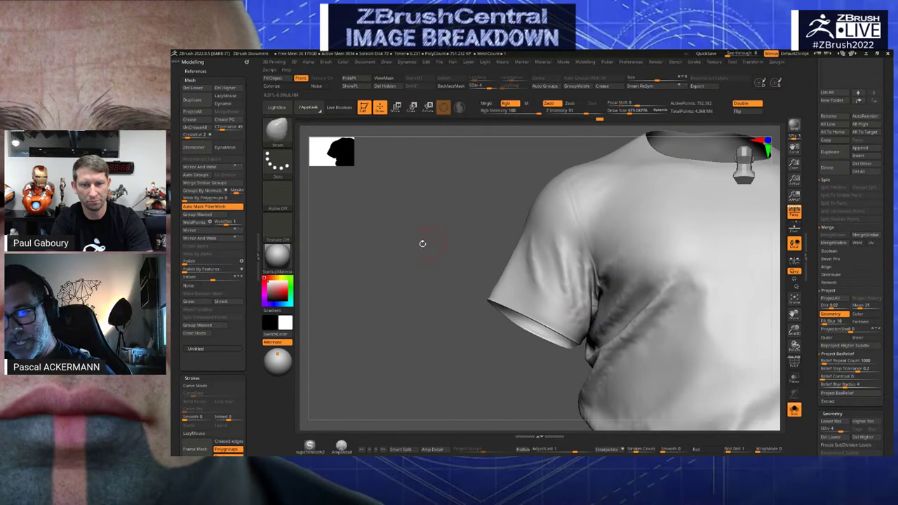
mouse_move(423, 243)
left_mouse_down()
mouse_move(505, 245)
mouse_move(680, 405)
mouse_move(673, 389)
mouse_move(683, 382)
mouse_move(544, 337)
mouse_move(436, 280)
left_mouse_up()
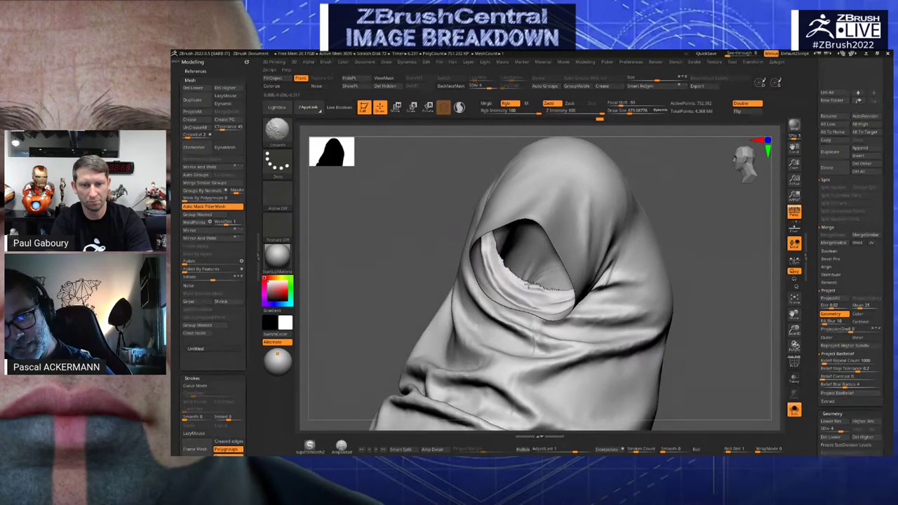
left_click_drag(528, 285, 551, 287, "shift")
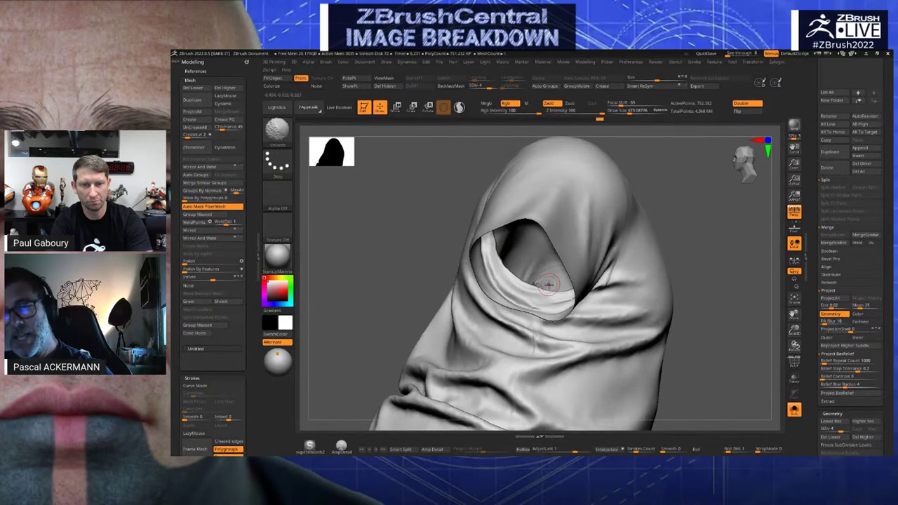
mouse_move(677, 309)
left_mouse_down()
mouse_move(640, 360)
mouse_move(670, 395)
mouse_move(684, 371)
mouse_move(726, 399)
left_mouse_up()
left_click_drag(602, 259, 600, 267, "shift")
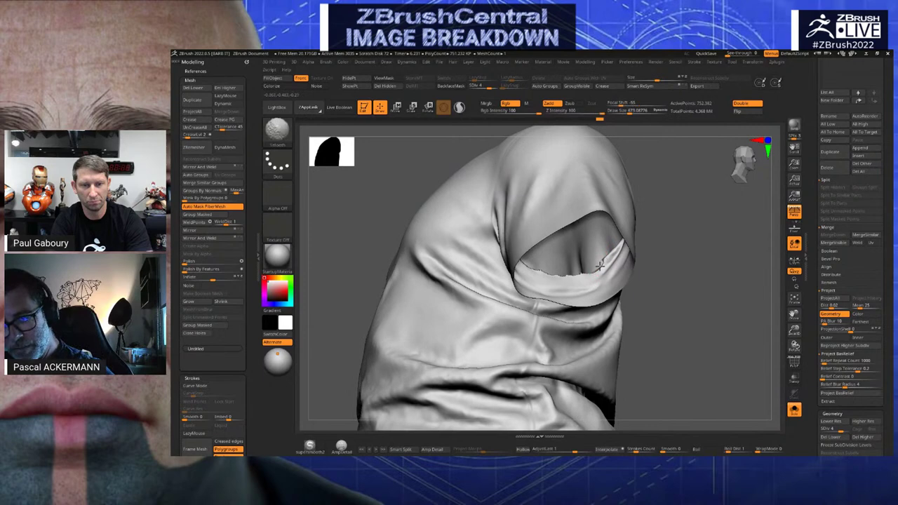
left_click_drag(730, 331, 676, 349)
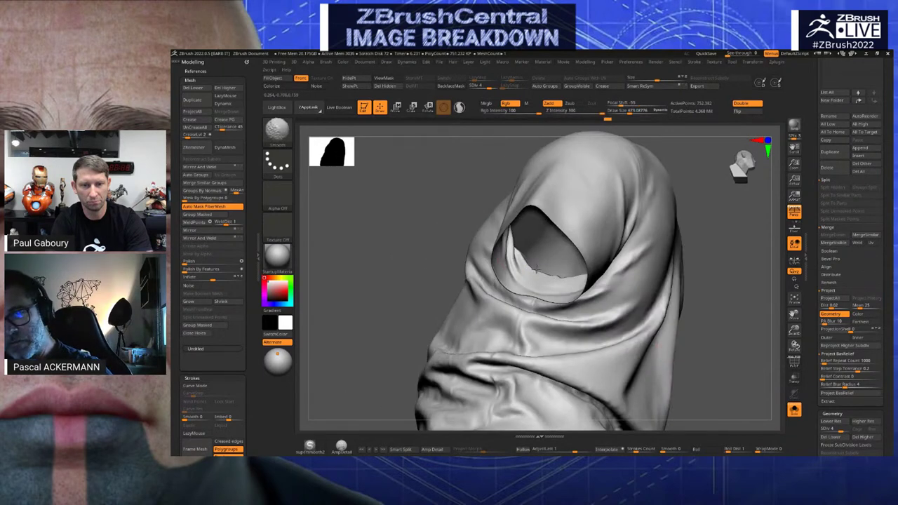
left_click_drag(536, 269, 508, 273)
Unhide all hidden polygons of the T-shirt and examine the thickness of the sleeve hem up close
mouse_move(617, 337)
left_mouse_down()
mouse_move(758, 418)
mouse_move(782, 406)
mouse_move(800, 414)
left_mouse_up()
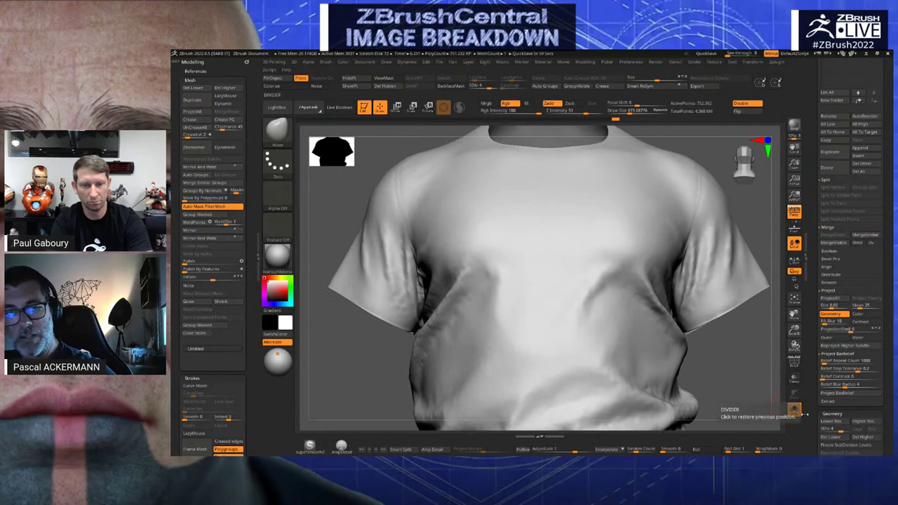
left_click_drag(355, 253, 373, 271, "alt")
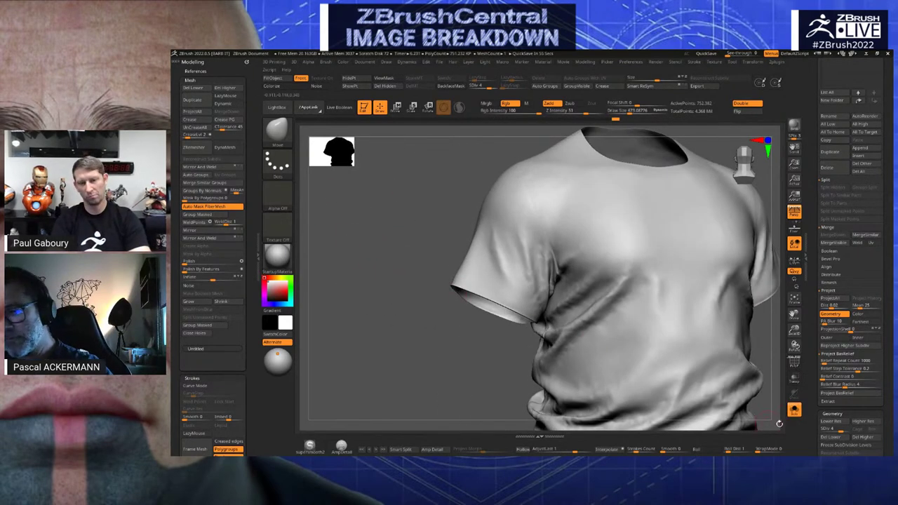
mouse_move(401, 335)
left_mouse_down()
mouse_move(439, 278)
mouse_move(405, 234)
mouse_move(410, 266)
mouse_move(395, 294)
mouse_move(379, 236)
mouse_move(419, 263)
left_mouse_up()
left_click(421, 275, "ctrl+shift")
key("ctrl+shift+z")
key("ctrl+shift+z")
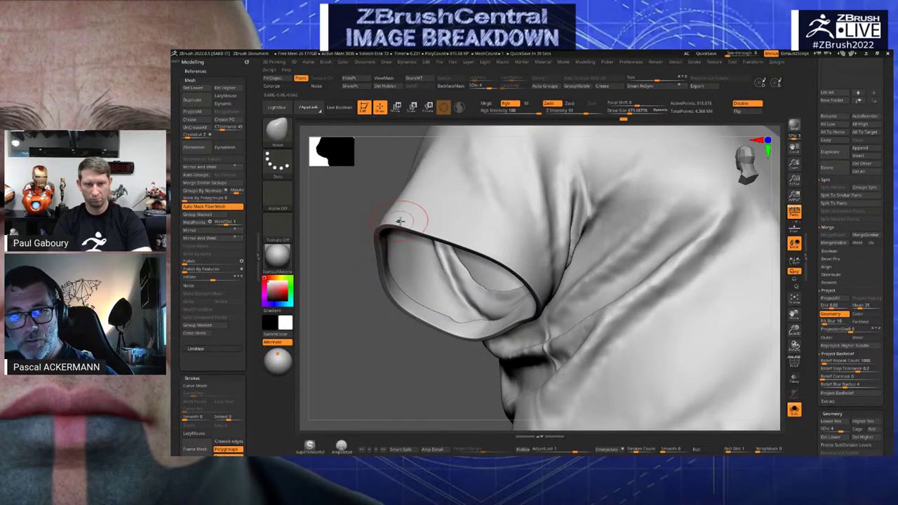
right_click_drag(400, 219, 379, 270)
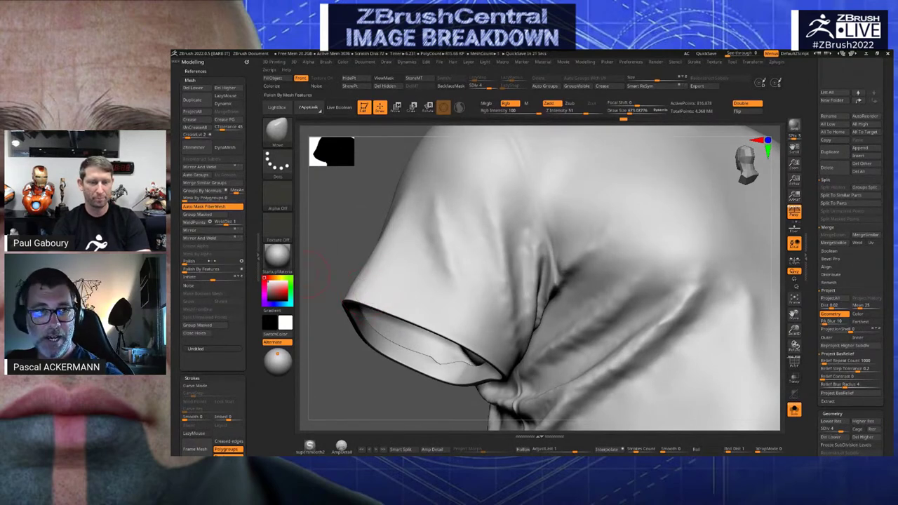
scroll(177, 343, "down", 6)
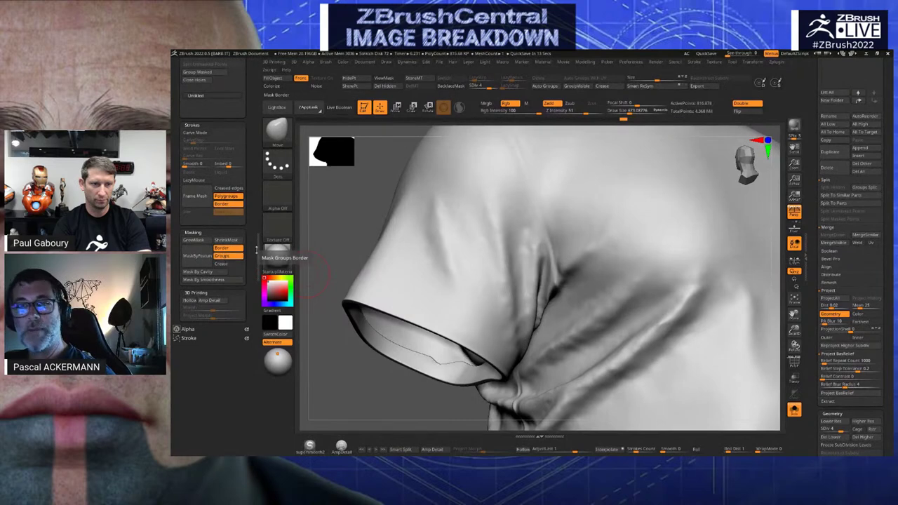
Load the SmoothDirectional brush from the Smooth brush folder in LightBox
left_click_drag(344, 220, 368, 245)
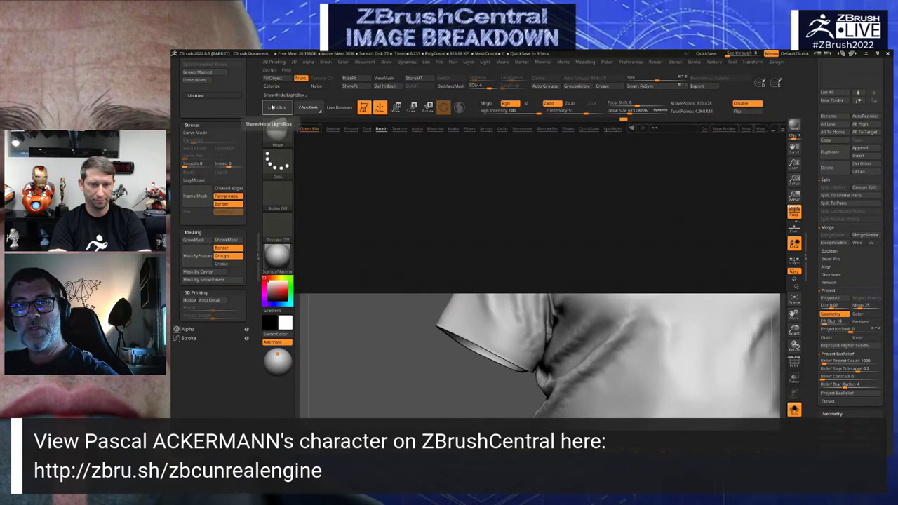
left_click(381, 129)
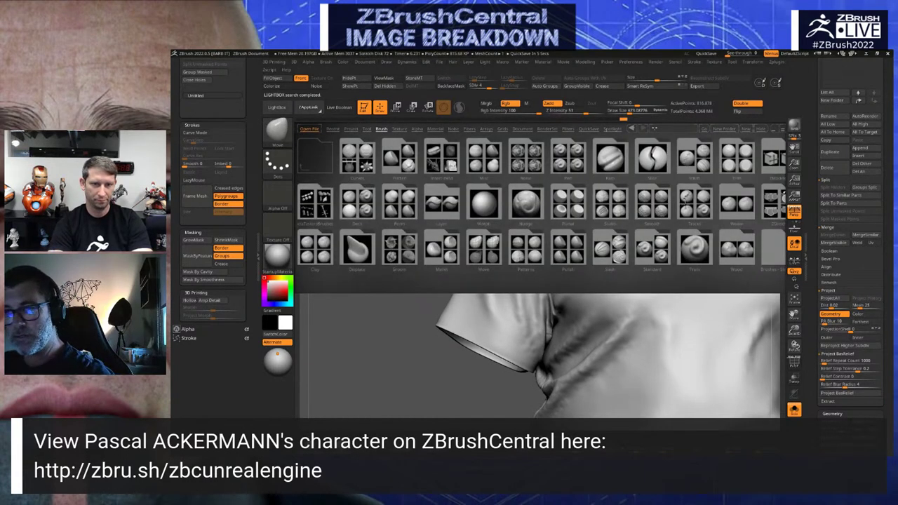
mouse_move(686, 198)
left_mouse_down()
mouse_move(664, 207)
mouse_move(662, 197)
left_mouse_up()
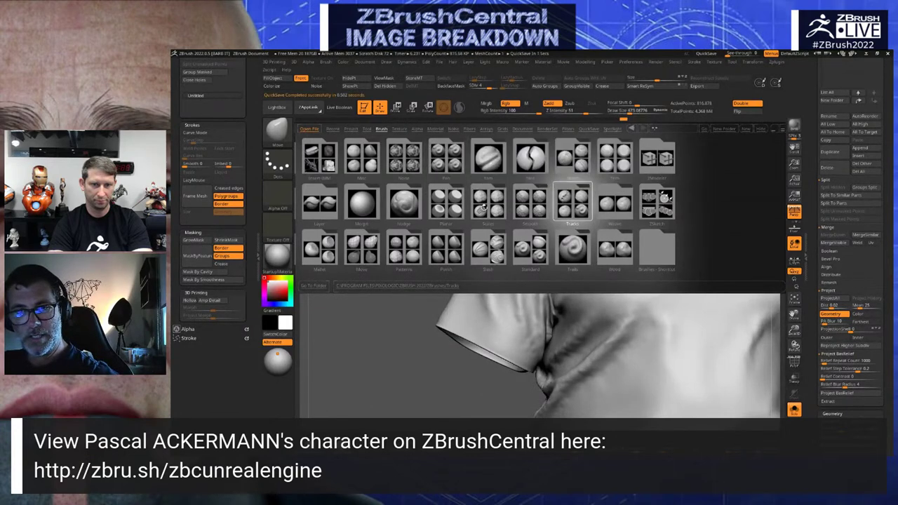
left_click(528, 205)
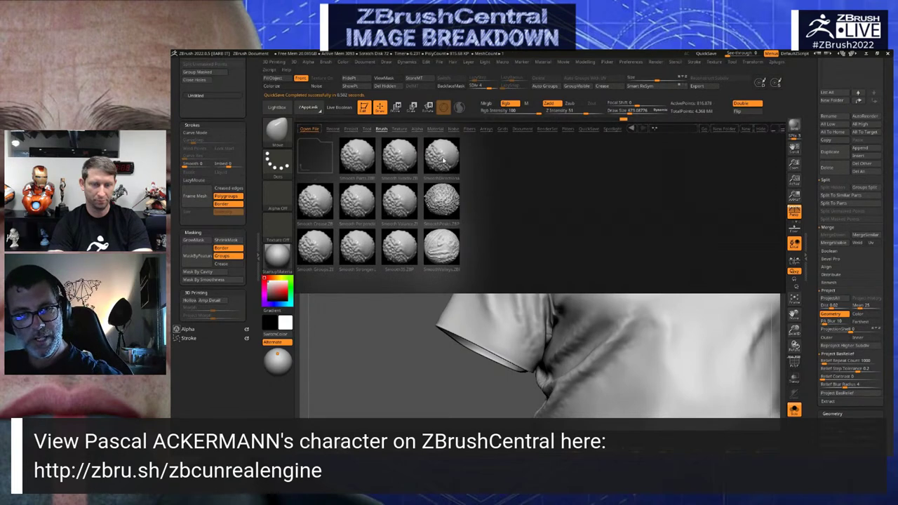
double_click(443, 160)
key("comma")
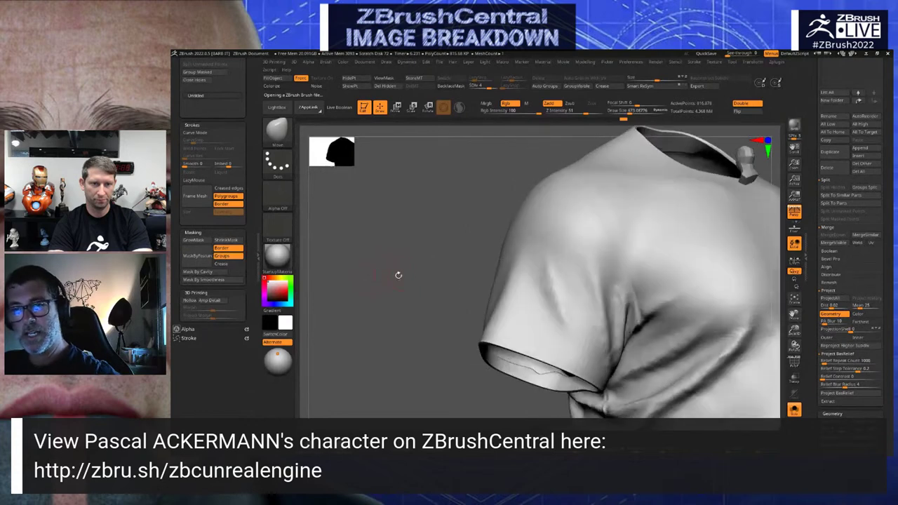
Set the draw size to about 774 and smooth the diagonal chest folds running from the armpit with SmoothDirectional
left_click_drag(398, 276, 339, 248)
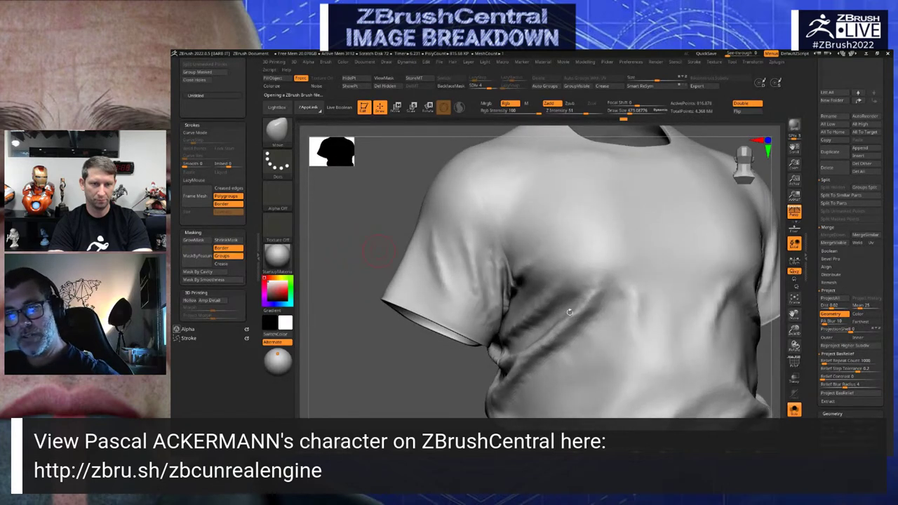
key("s")
left_click(593, 311)
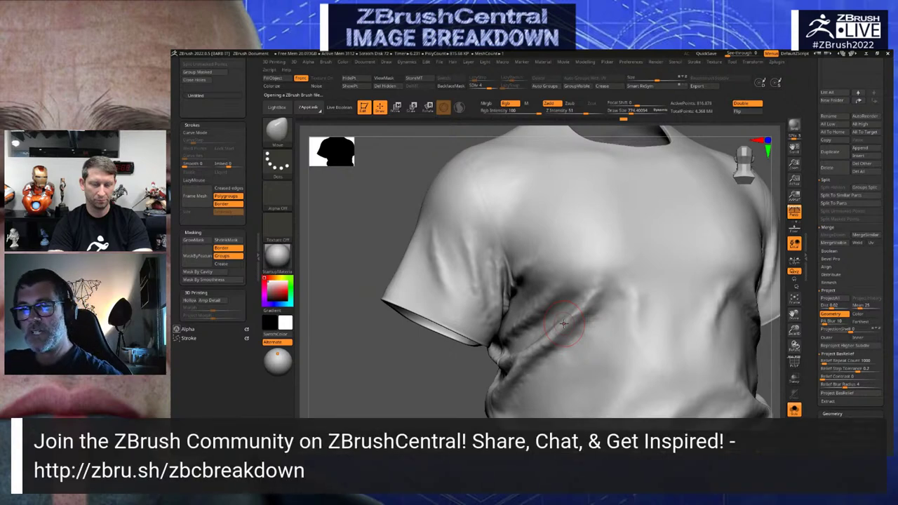
mouse_move(564, 324)
left_mouse_down("shift")
mouse_move(602, 302)
mouse_move(544, 351)
left_mouse_up("shift")
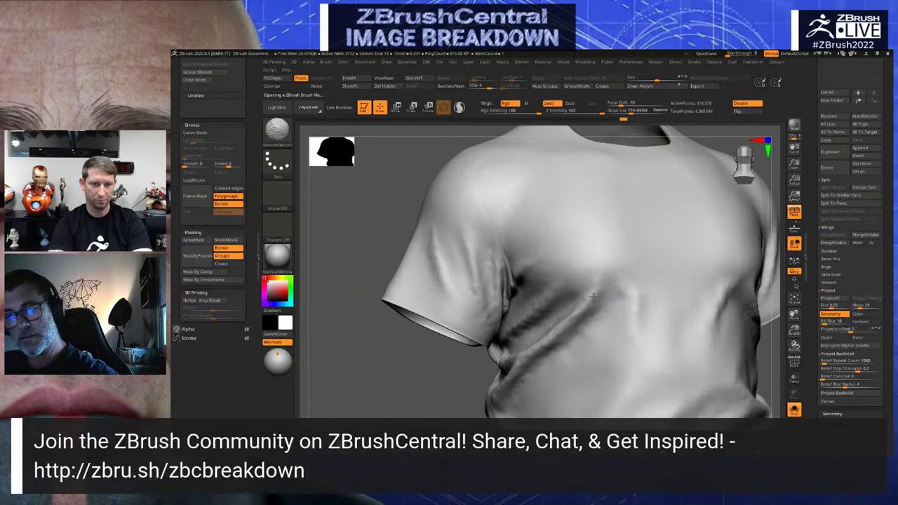
left_click_drag(357, 224, 555, 288)
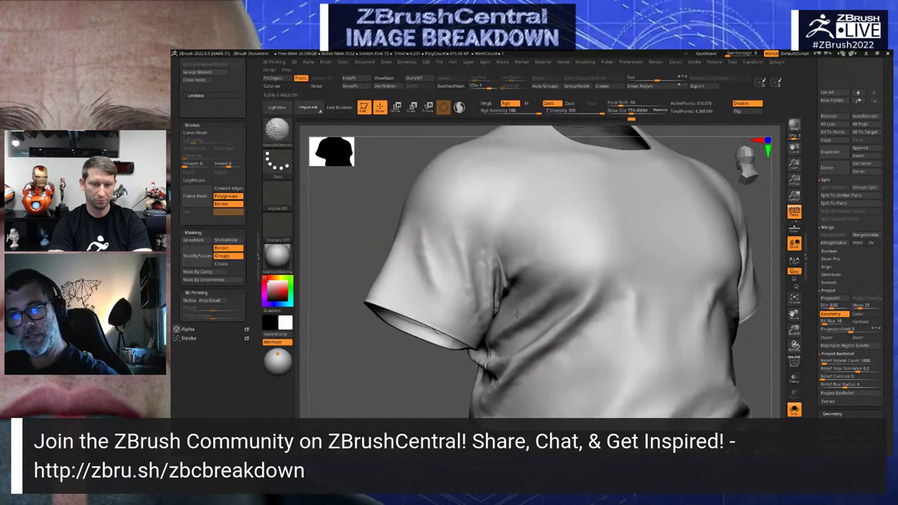
mouse_move(465, 376)
left_mouse_down()
mouse_move(437, 365)
mouse_move(461, 358)
left_mouse_up()
mouse_move(512, 334)
left_mouse_down("shift")
mouse_move(487, 332)
mouse_move(525, 336)
mouse_move(465, 372)
mouse_move(475, 377)
left_mouse_up("shift")
Smooth the bumpy folds below the armpit and along the same side of the torso down to the waist
left_click_drag(371, 347, 337, 340)
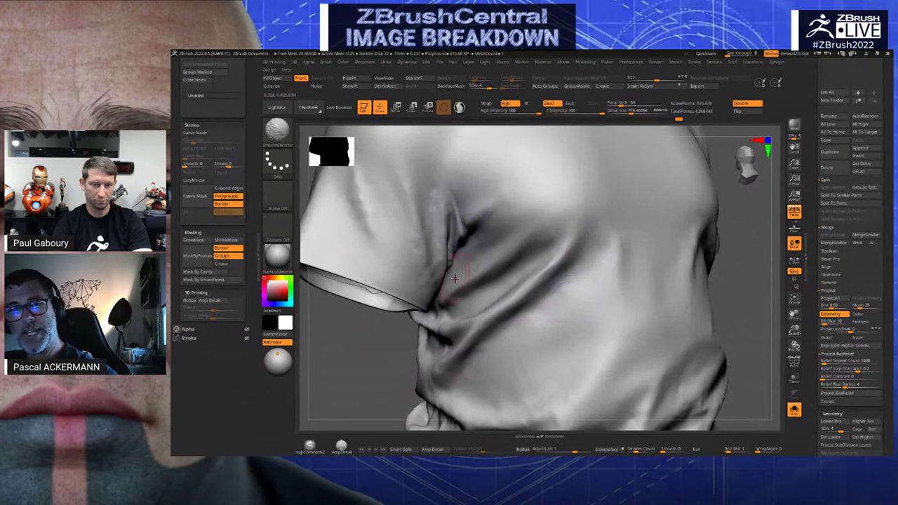
mouse_move(393, 354)
left_mouse_down()
mouse_move(353, 362)
mouse_move(365, 376)
left_mouse_up()
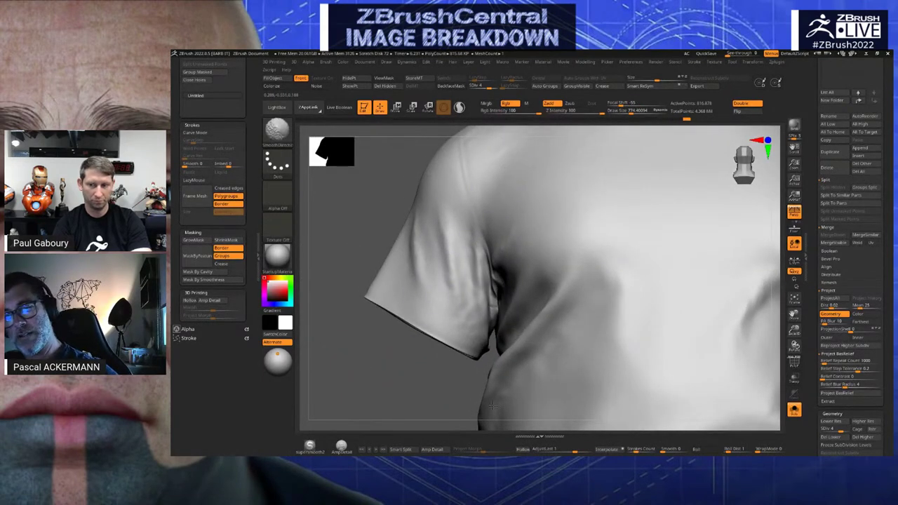
mouse_move(457, 398)
left_mouse_down()
mouse_move(435, 355)
mouse_move(415, 353)
mouse_move(588, 327)
left_mouse_up()
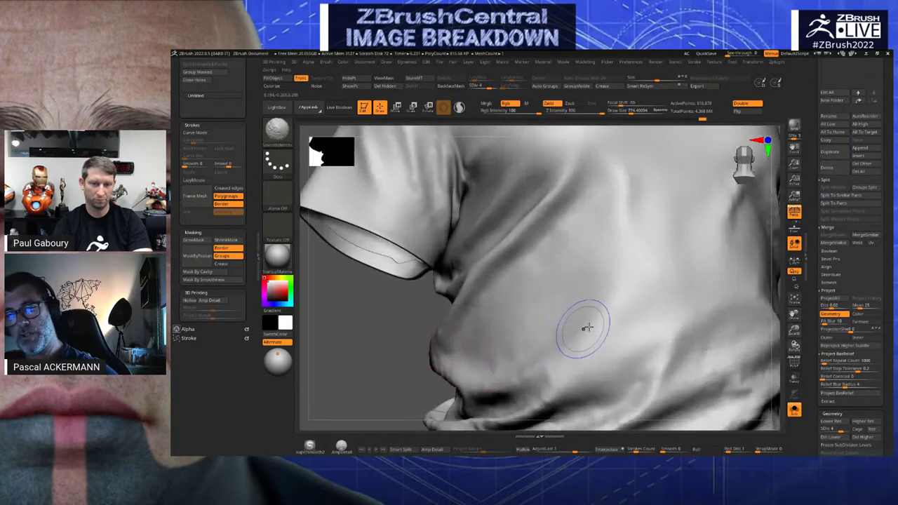
right_click_drag(407, 375, 466, 321)
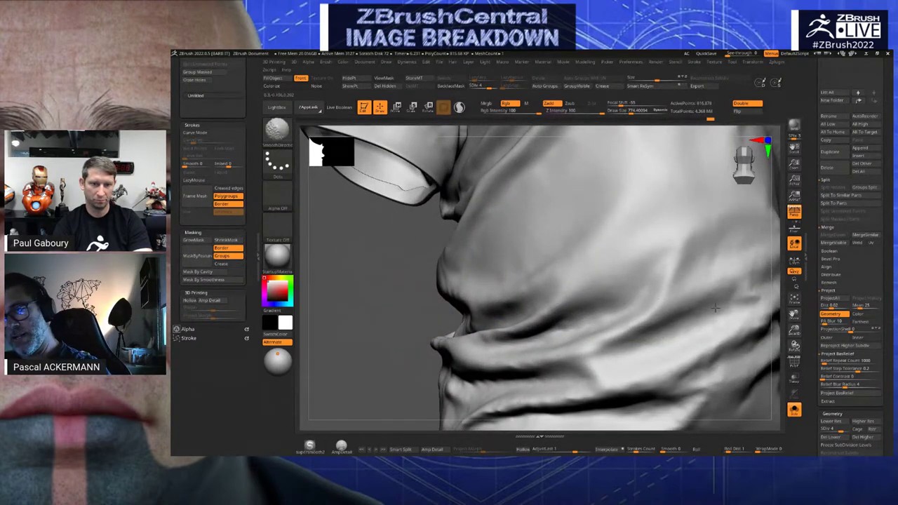
left_click_drag(389, 349, 393, 325, "alt")
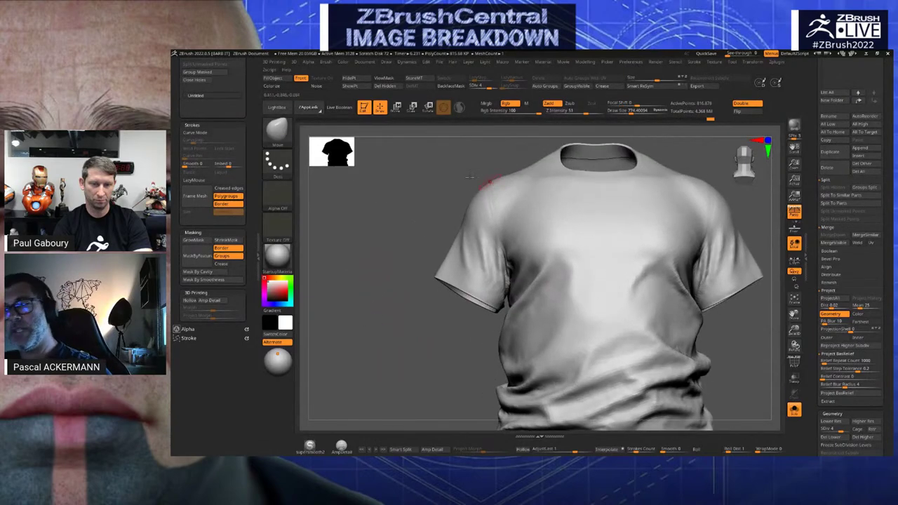
Smooth the folds on the opposite side of the torso and the bunched wrinkles around the waist
left_click_drag(471, 178, 629, 262)
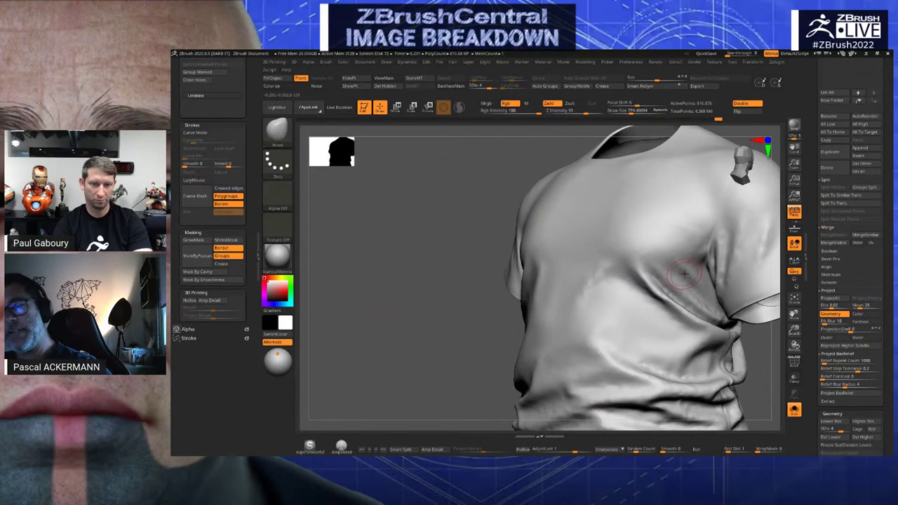
right_click_drag(684, 269, 459, 251, "shift")
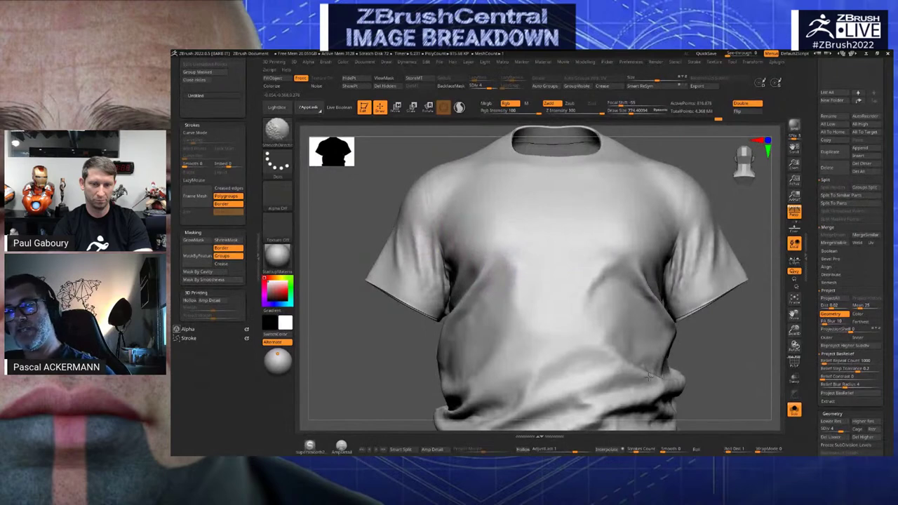
right_click_drag(715, 371, 698, 386)
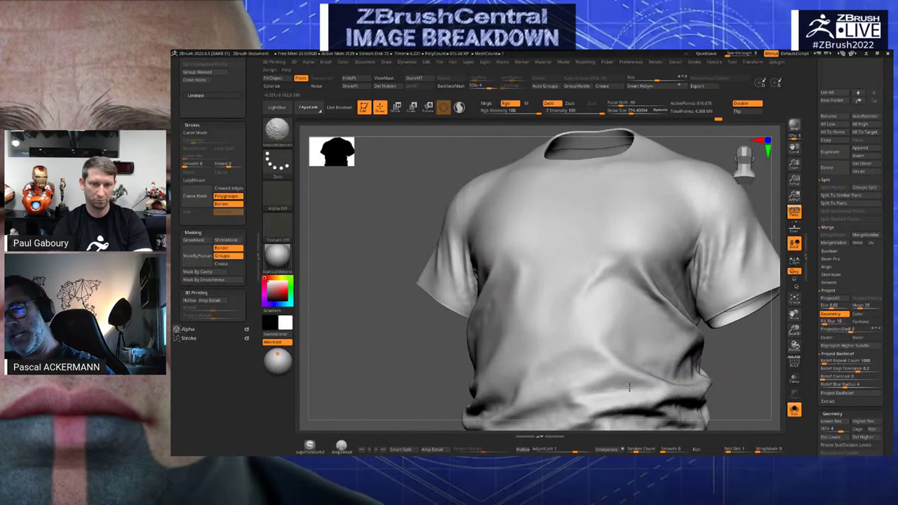
right_click_drag(393, 415, 505, 337, "alt")
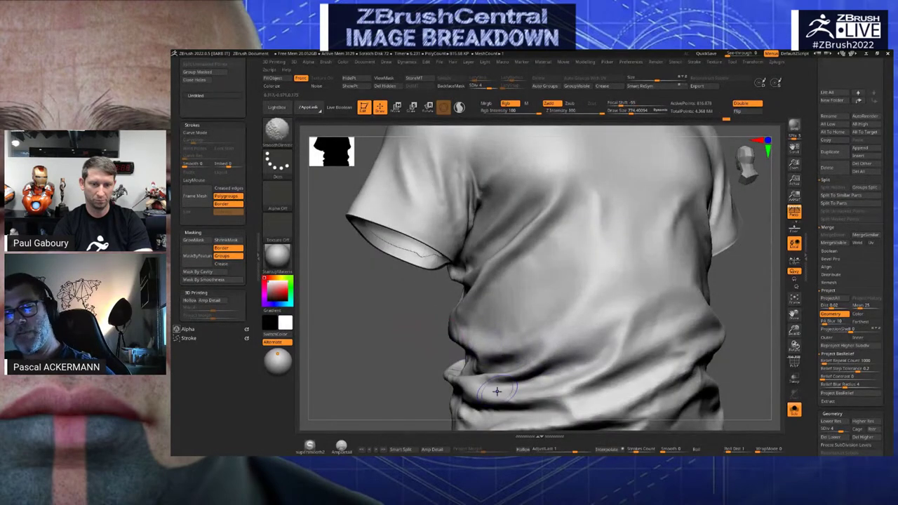
right_click_drag(497, 391, 578, 348)
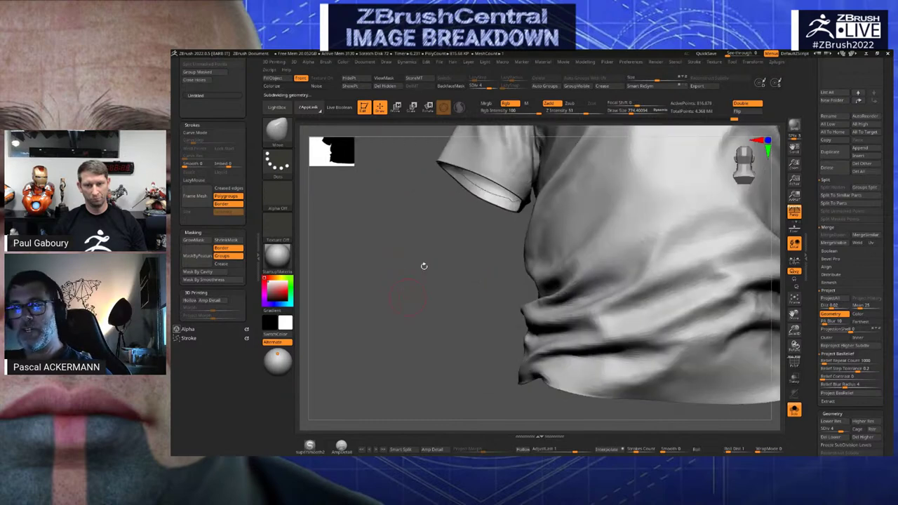
Examine the T-shirt's polygroups and wireframe around the sleeve opening, the armpit and the side of the torso
right_click_drag(447, 295, 412, 364)
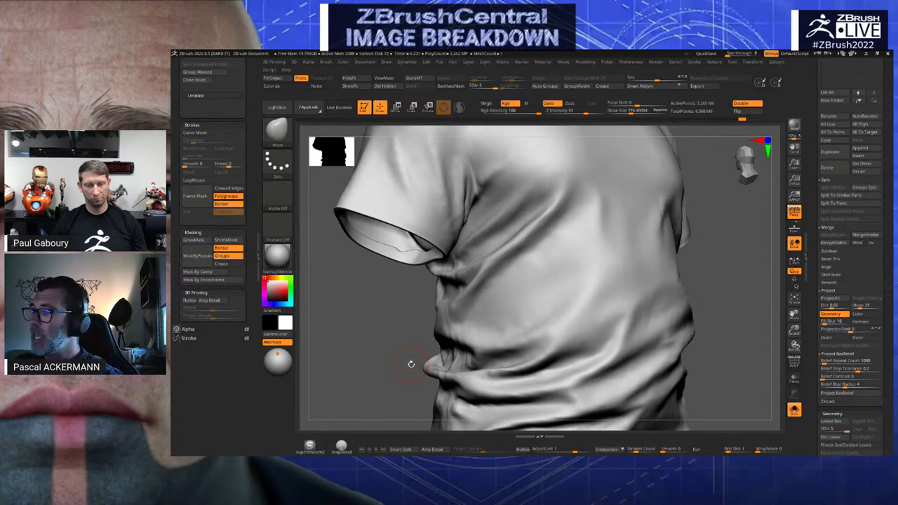
key("shift+f")
left_click_drag(370, 356, 737, 340)
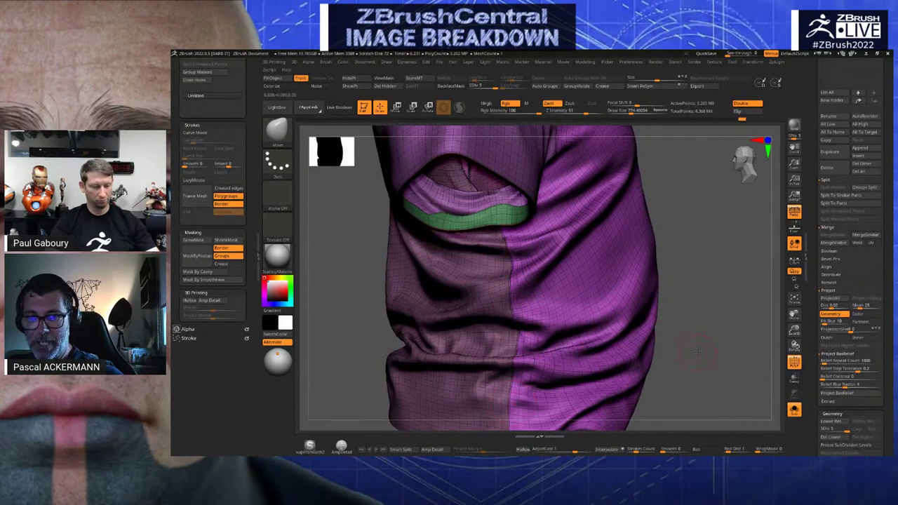
left_click_drag(697, 351, 709, 349)
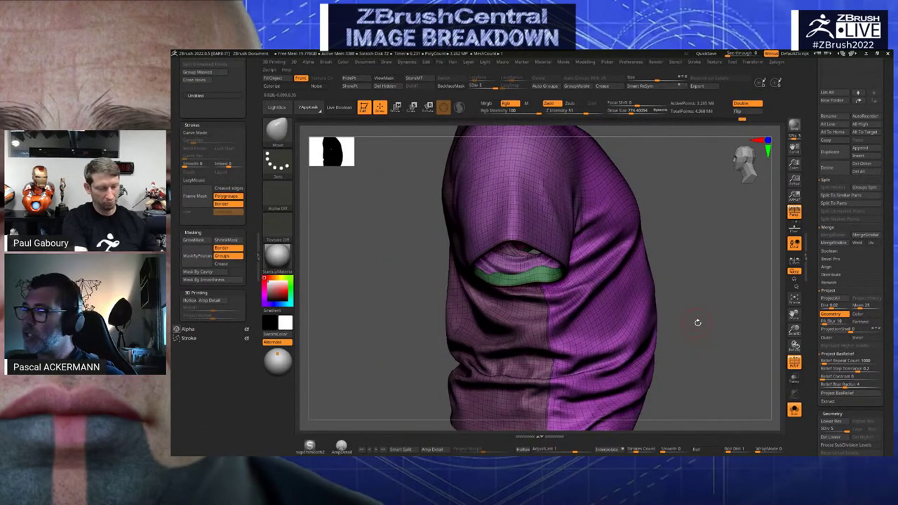
left_click_drag(709, 315, 417, 251)
key("shift+f")
mouse_move(464, 233)
left_mouse_down()
mouse_move(439, 212)
mouse_move(433, 261)
left_mouse_up()
Lower the T-shirt to subdivision level 4 and hide the torso and both sleeve polygroups, isolating the collar and cuff bands
key("shift+d")
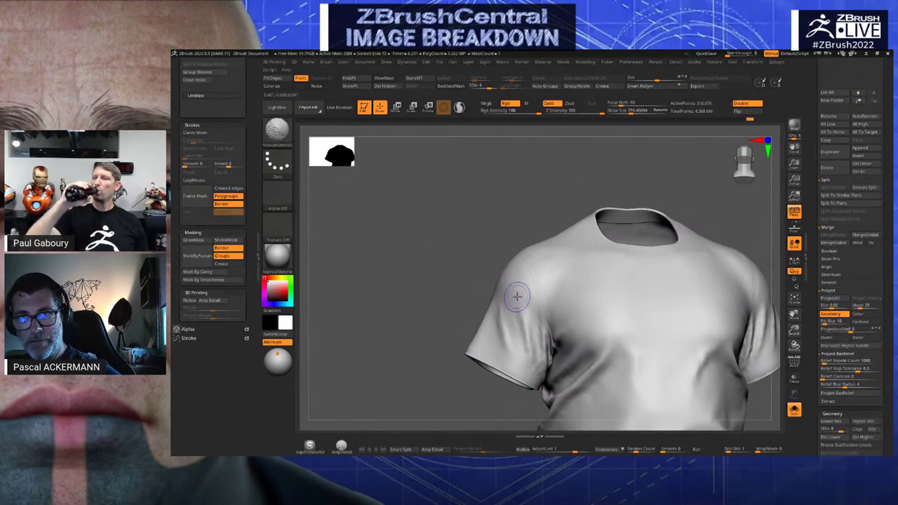
left_click(516, 296, "ctrl+shift")
left_click(520, 295, "ctrl+shift")
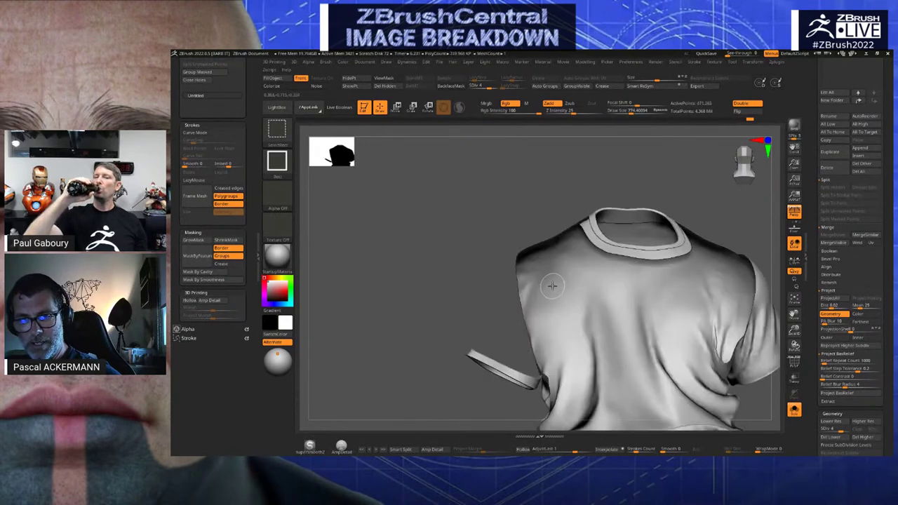
left_click_drag(431, 260, 466, 263)
left_click(515, 279, "ctrl+shift")
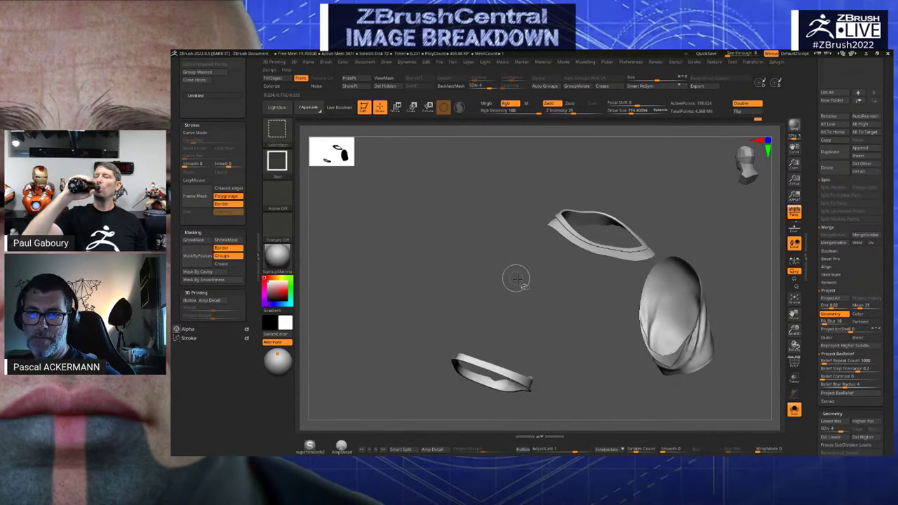
left_click_drag(513, 286, 446, 257, "shift")
left_click(686, 342, "ctrl+shift")
left_click_drag(734, 286, 689, 267, "alt")
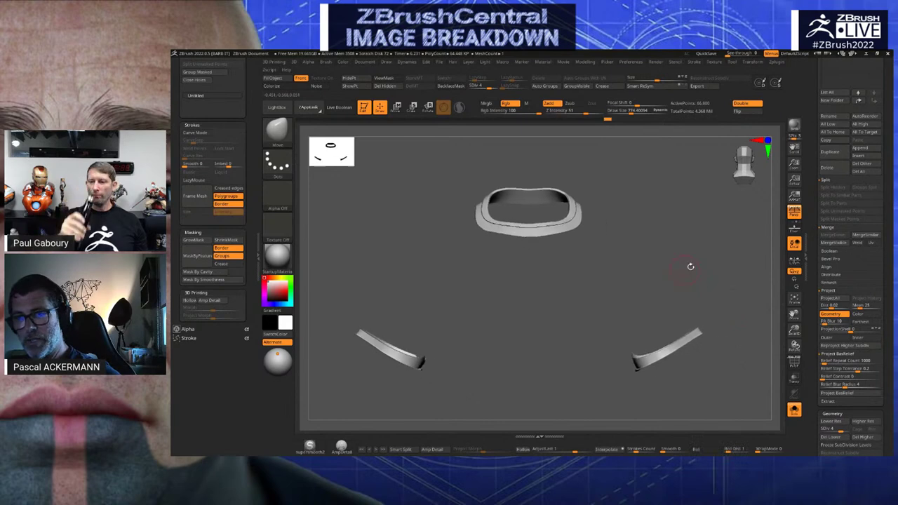
Invert the visibility to show the torso and sleeves with the collar's outer band, keeping the inner collar and cuff bands hidden
left_click_drag(742, 301, 719, 256, "alt")
left_click(733, 280, "ctrl+shift")
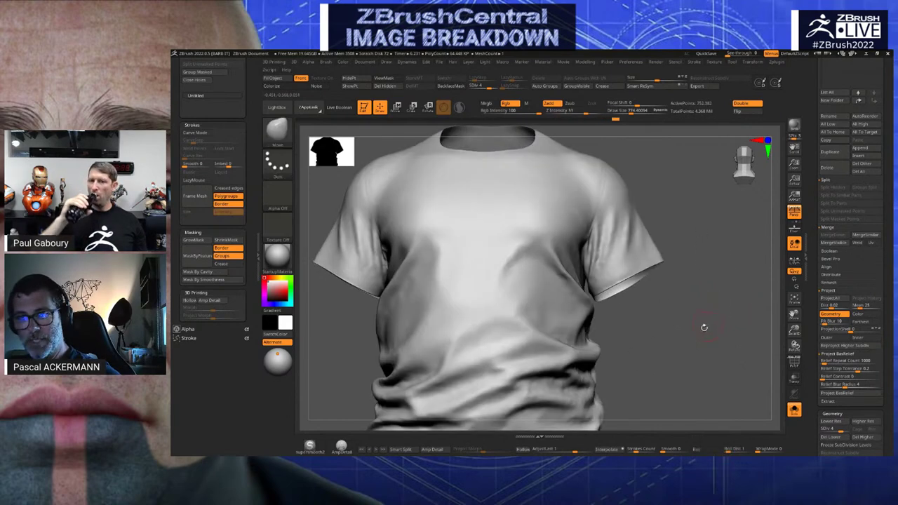
left_click_drag(702, 325, 723, 373)
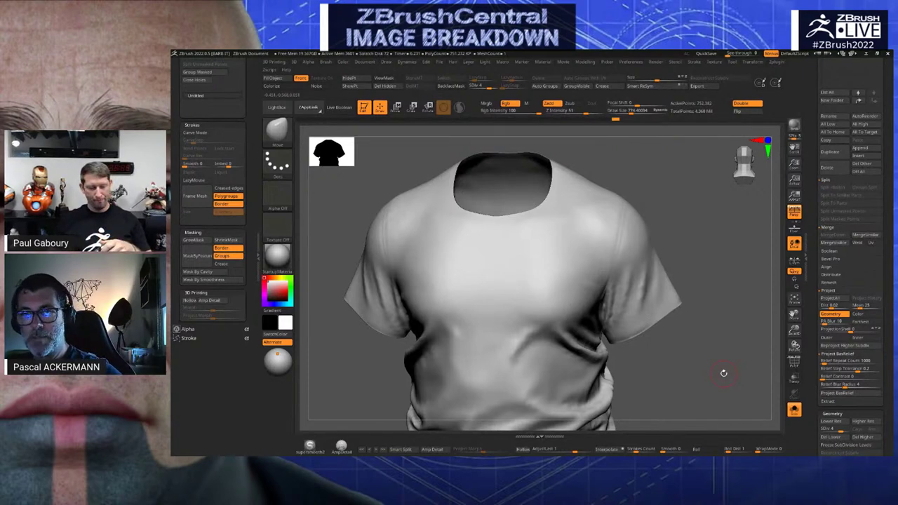
key("shift+f")
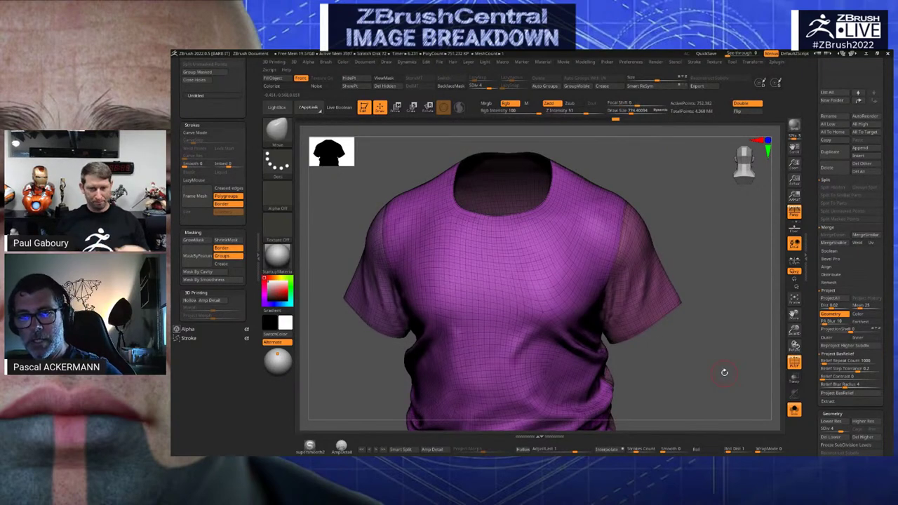
left_click(662, 181, "ctrl+shift")
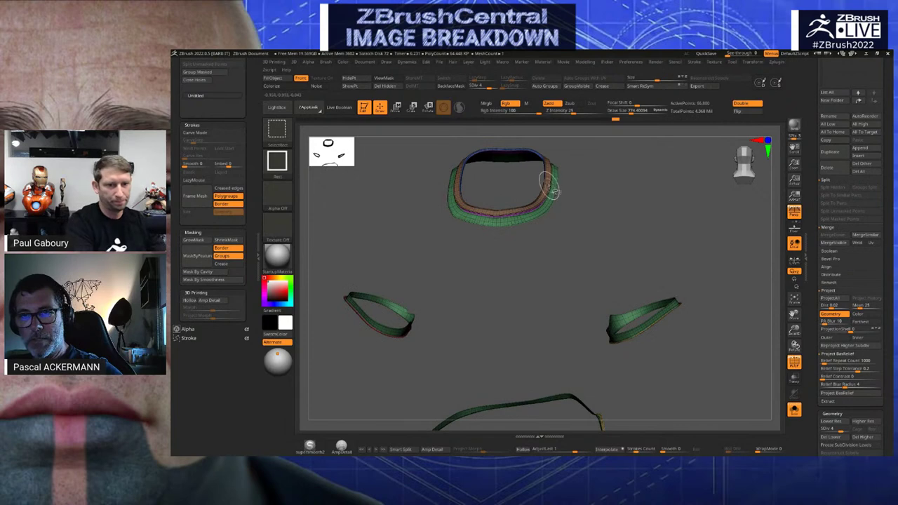
left_click(681, 189, "ctrl+shift")
key("shift+f")
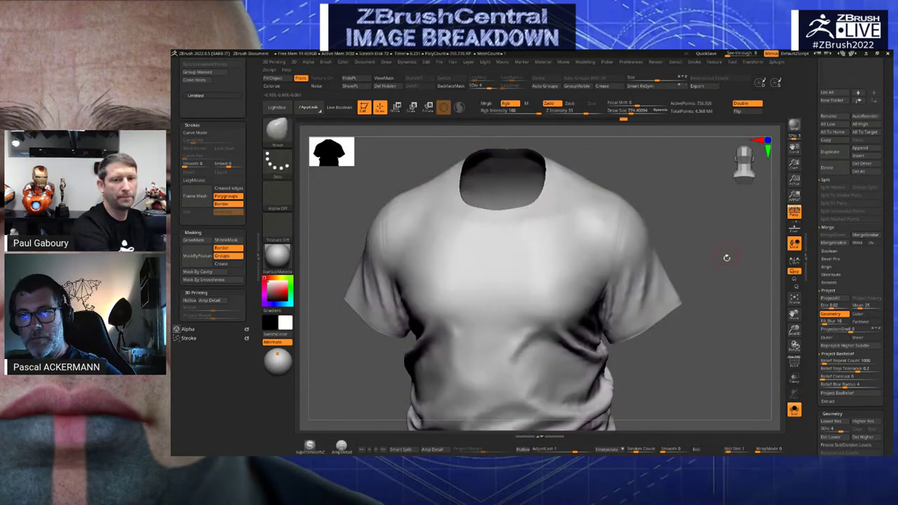
Mask the visible T-shirt by features along its polygroup edges, with Groups on and Border off
key("shift+f")
left_click_drag(754, 287, 591, 258)
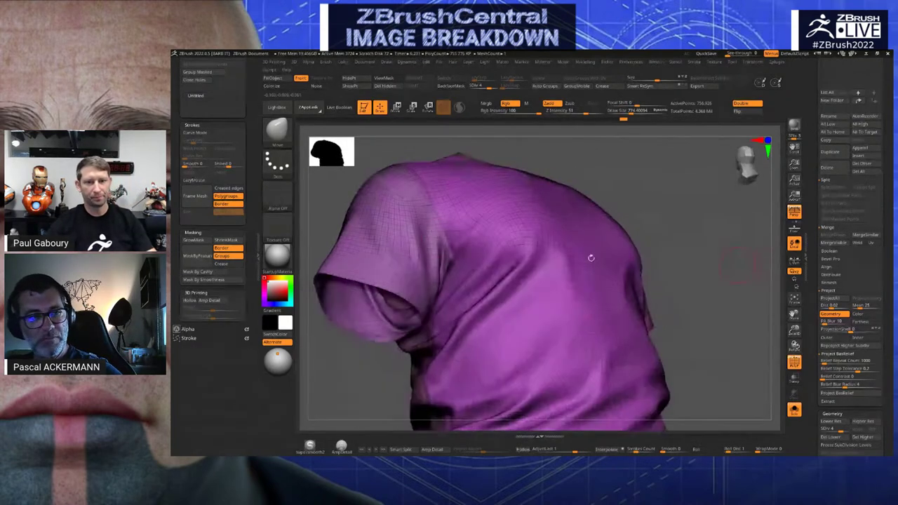
left_click_drag(370, 148, 426, 223)
key("shift+f")
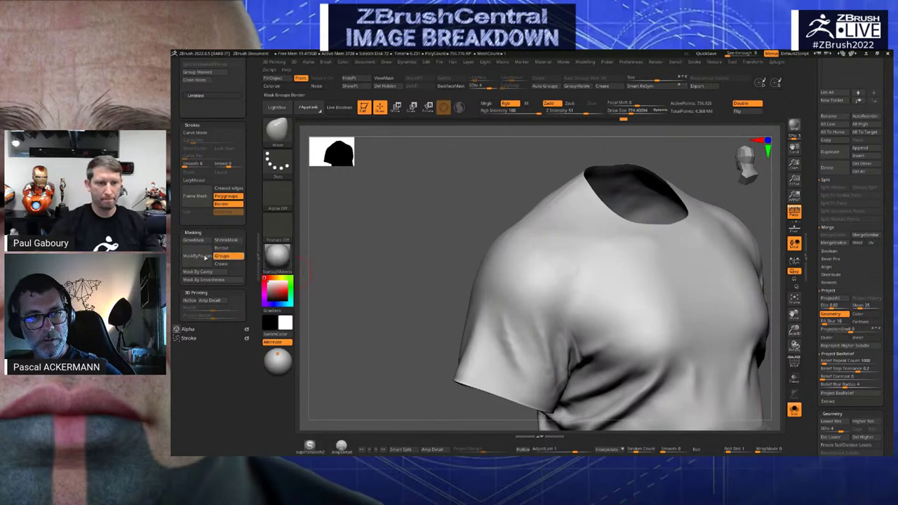
left_click(205, 258)
left_click_drag(392, 243, 413, 262)
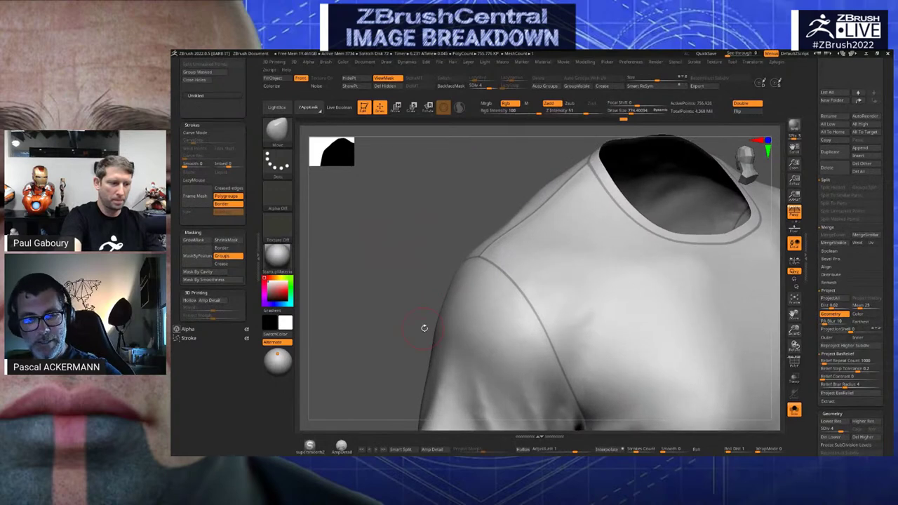
Grow the seam mask, invert it and blur it to leave soft unmasked bands along the shoulder, armhole and collar seams
left_click(376, 450)
left_click(376, 449)
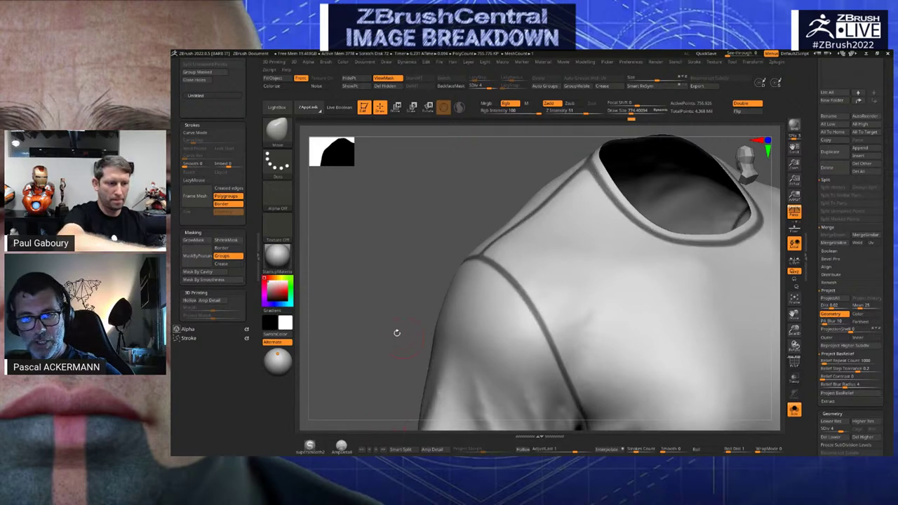
key("ctrl+i")
key("ctrl+i")
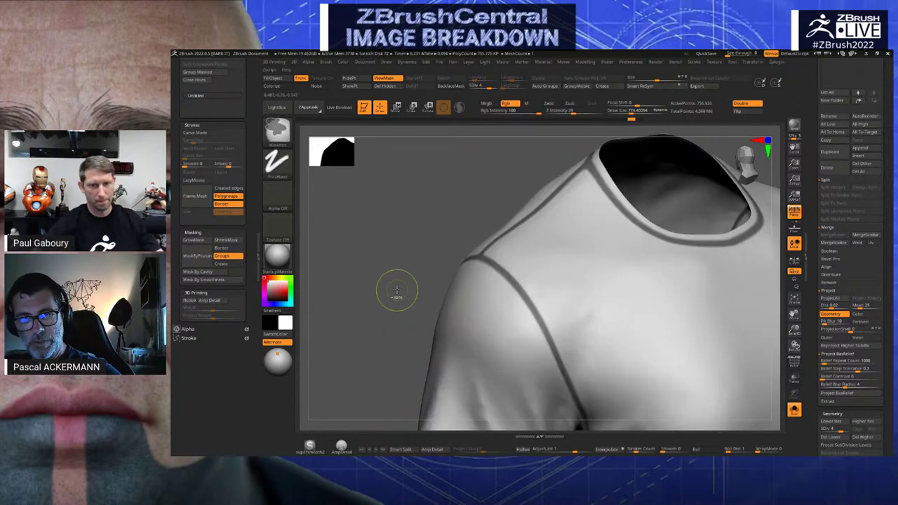
left_click(398, 289, "ctrl")
left_click(468, 293, "ctrl")
left_click(469, 293, "ctrl")
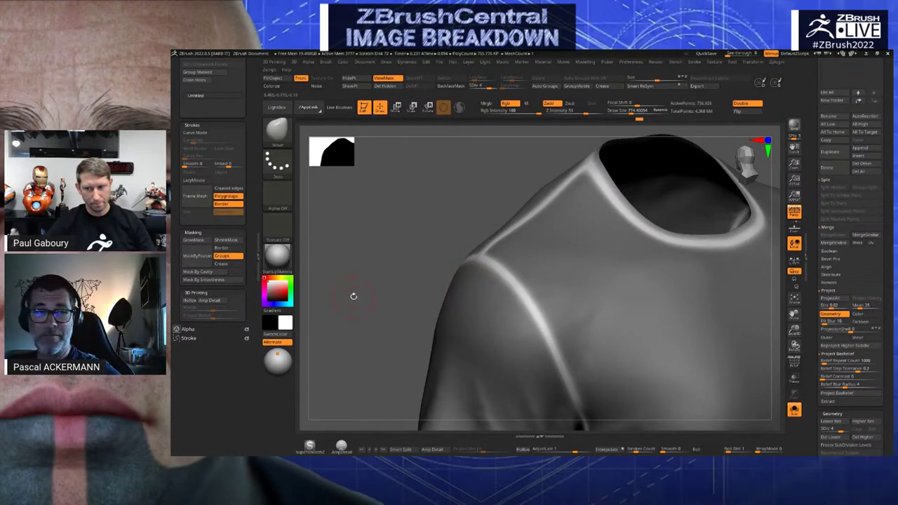
Mask the polygroup edges again inside the unmasked bands and inflate the bands into raised seams, with the mask display turned off
left_click(197, 255)
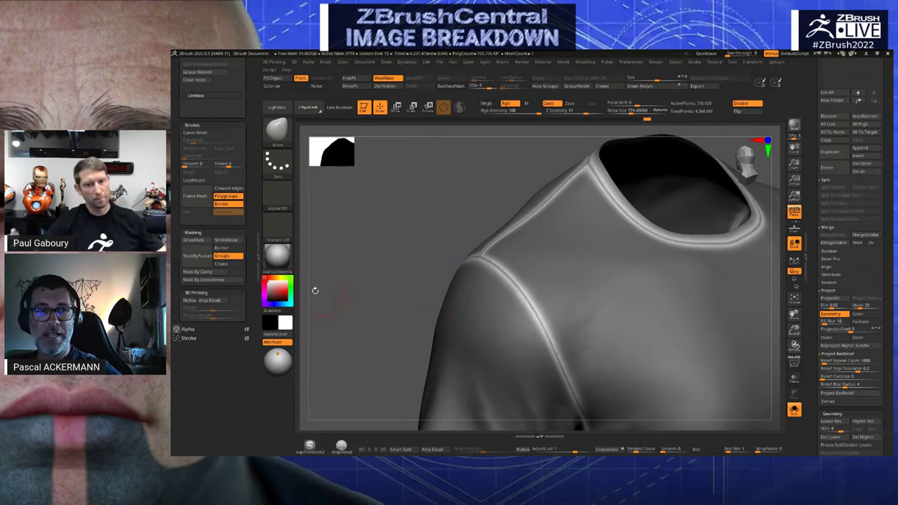
scroll(175, 234, "up", 5)
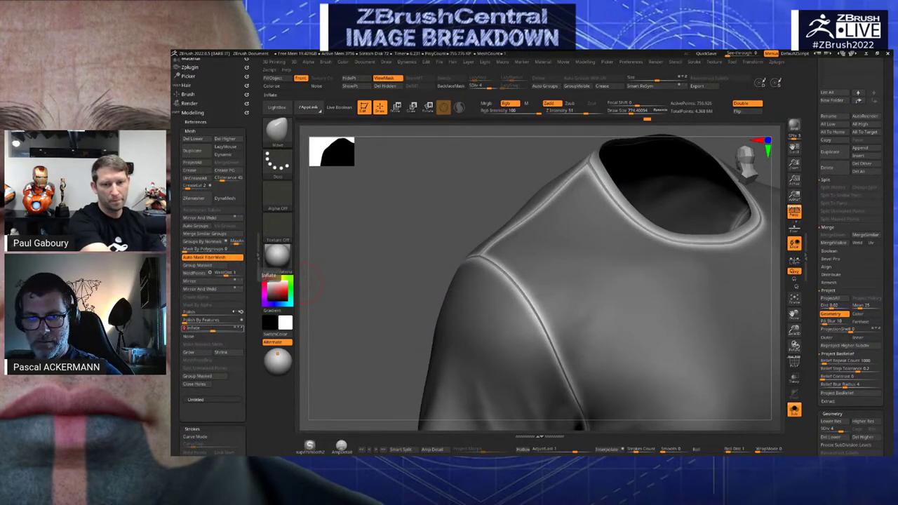
left_click(384, 78)
left_click_drag(407, 271, 422, 237)
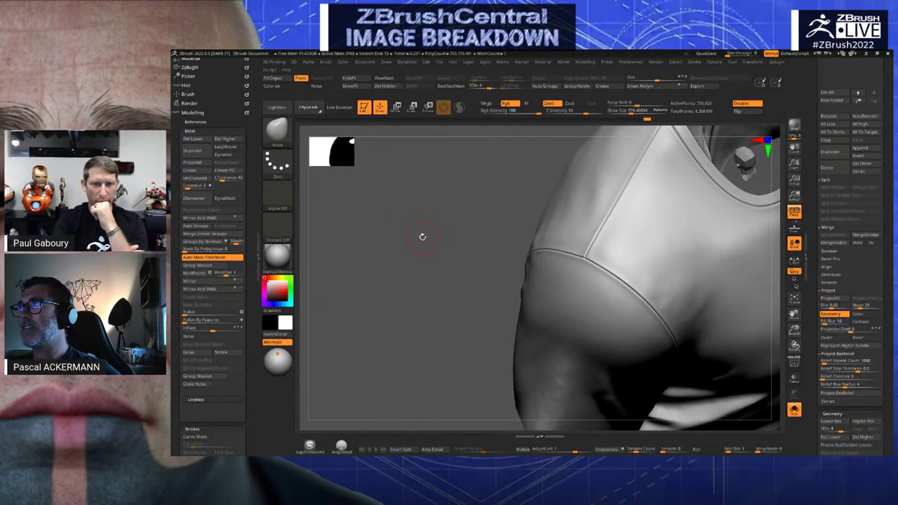
Subdivide the T-shirt to level 5 and unhide the inner collar and cuff bands
key("ctrl+d")
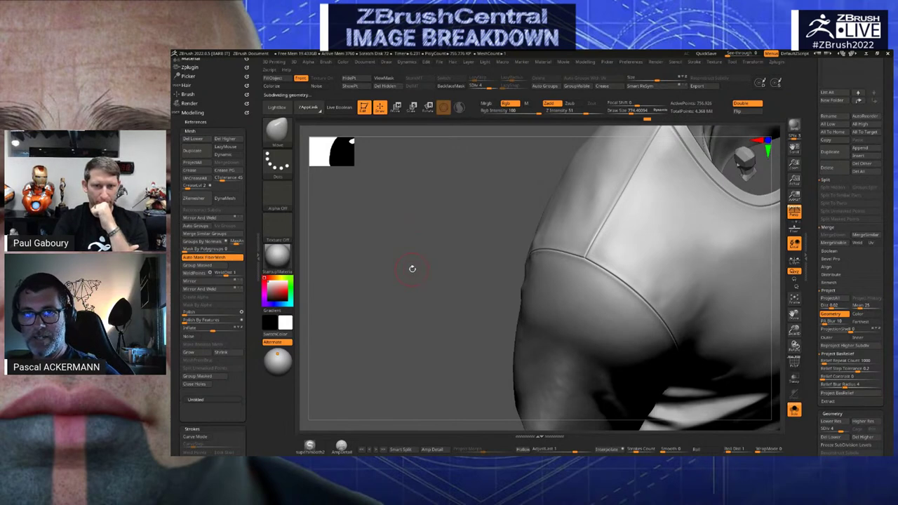
right_click_drag(456, 234, 408, 303, "ctrl")
left_click_drag(409, 303, 358, 234)
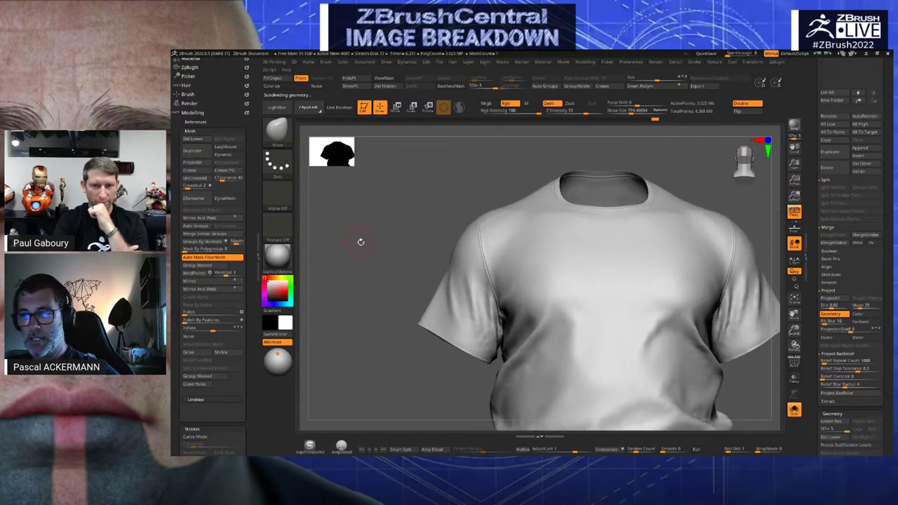
mouse_move(374, 267)
left_mouse_down("alt")
mouse_move(374, 229)
mouse_move(382, 231)
mouse_move(372, 228)
mouse_move(356, 280)
mouse_move(343, 271)
left_mouse_up("alt")
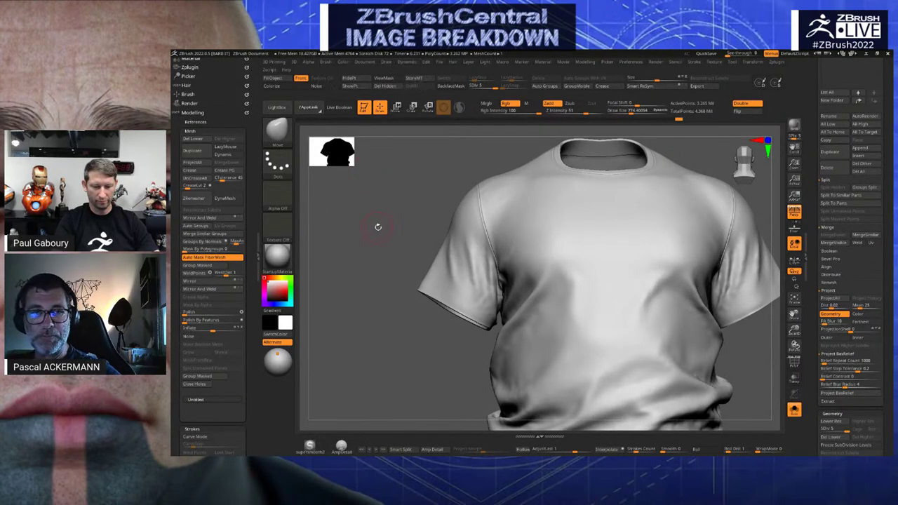
Lower the T-shirt to subdivision level 1 and display its polyframe
left_click_drag(377, 227, 361, 261, "alt")
key("shift+d")
key("shift+d")
key("shift+d")
key("shift+d")
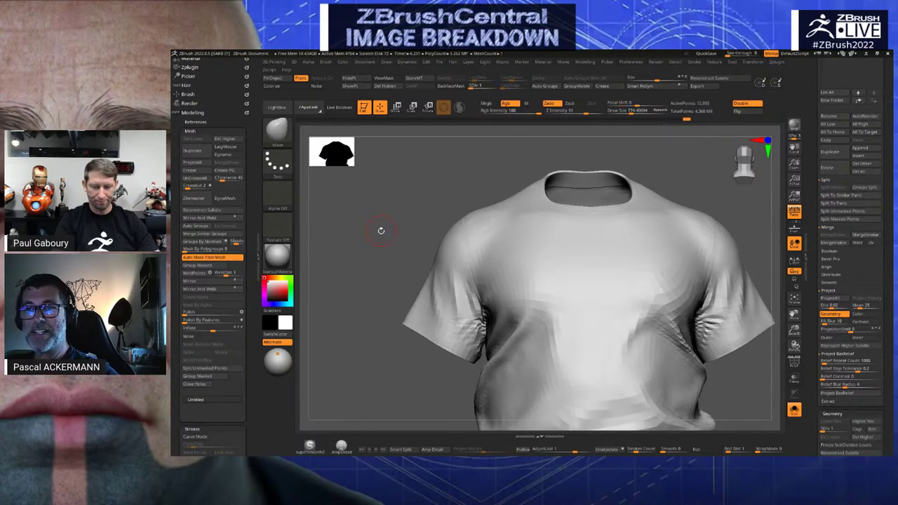
key("shift+f")
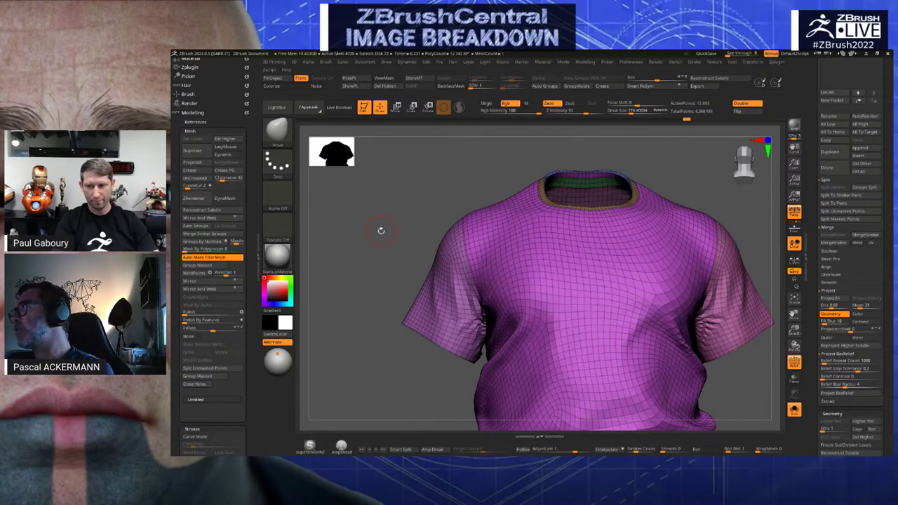
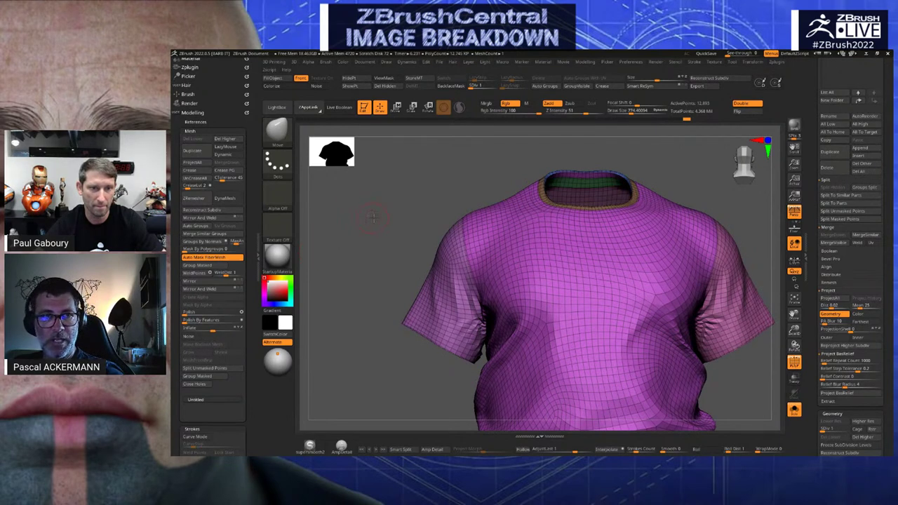
Enable Polygroups in UV Master and create a working clone of the T-shirt for unwrapping
left_click(185, 112)
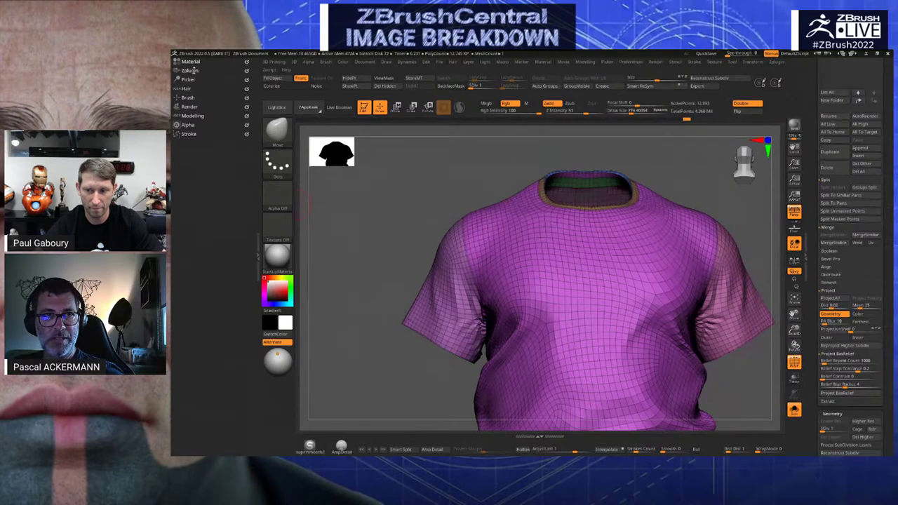
left_click(190, 70)
mouse_move(176, 185)
left_mouse_down()
mouse_move(177, 162)
mouse_move(177, 189)
left_mouse_up()
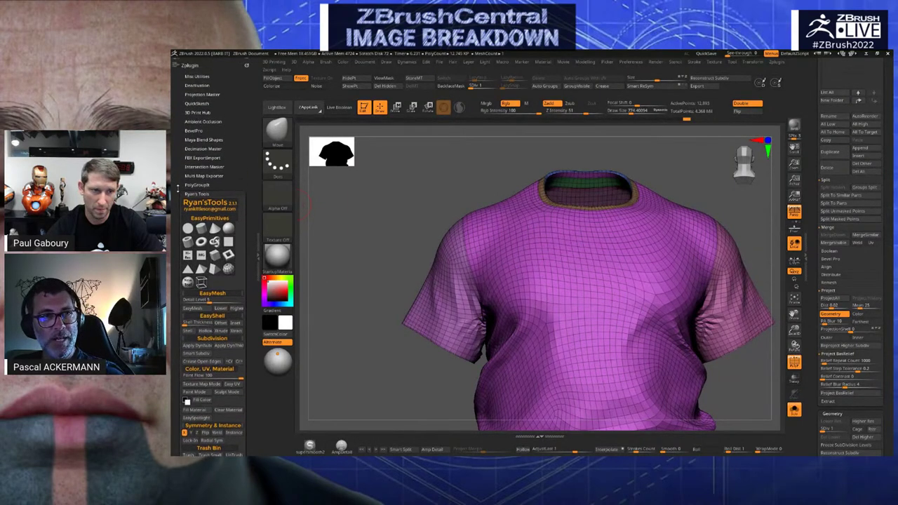
left_click(188, 193)
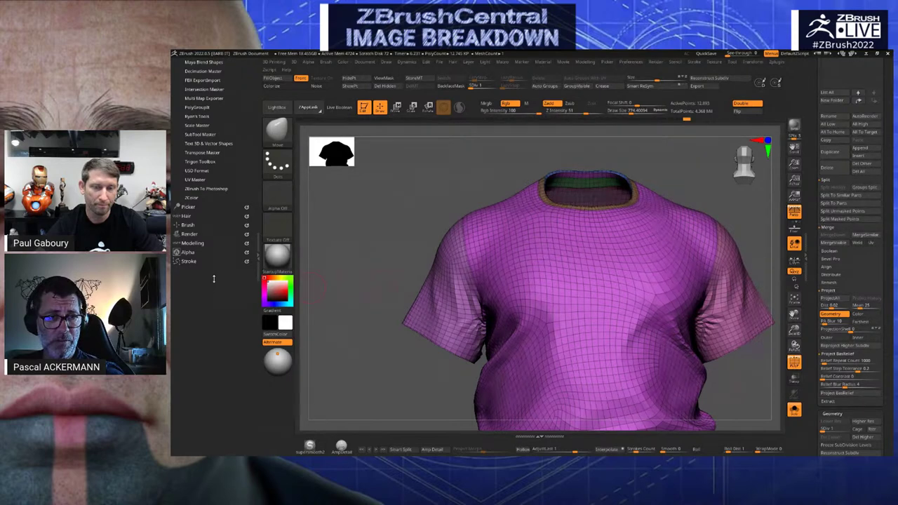
left_click(194, 179)
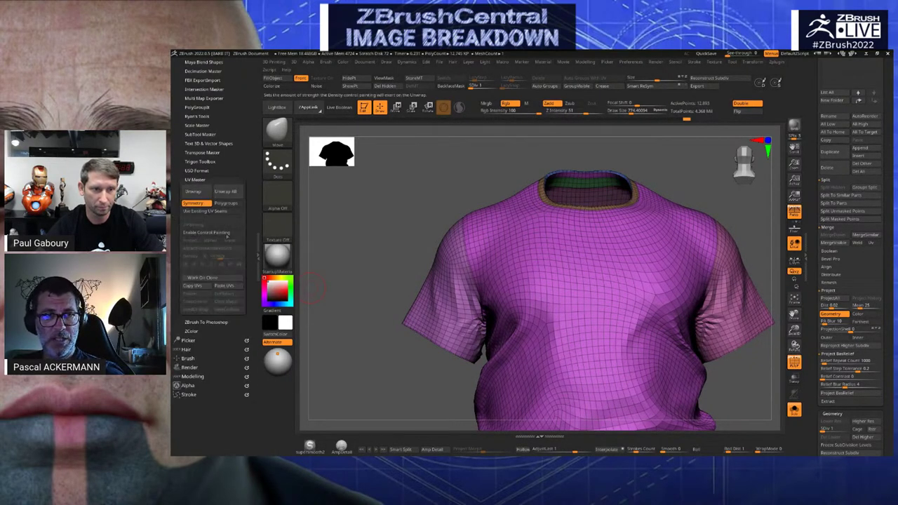
left_click_drag(391, 246, 376, 256)
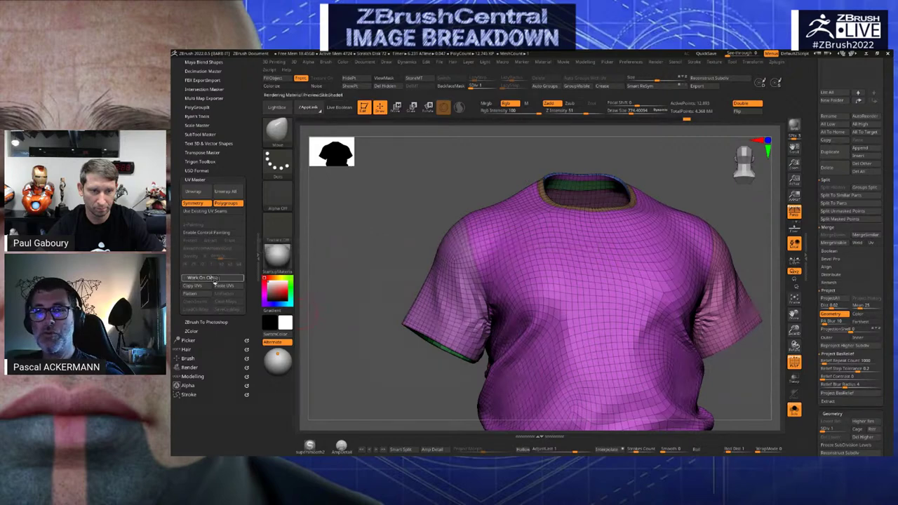
left_click(223, 287)
mouse_move(711, 325)
left_mouse_down()
mouse_move(711, 313)
mouse_move(713, 330)
left_mouse_up()
Append the PolyMesh3D star as a subtool of the T-shirt clone and select it
left_click_drag(809, 136, 809, 214)
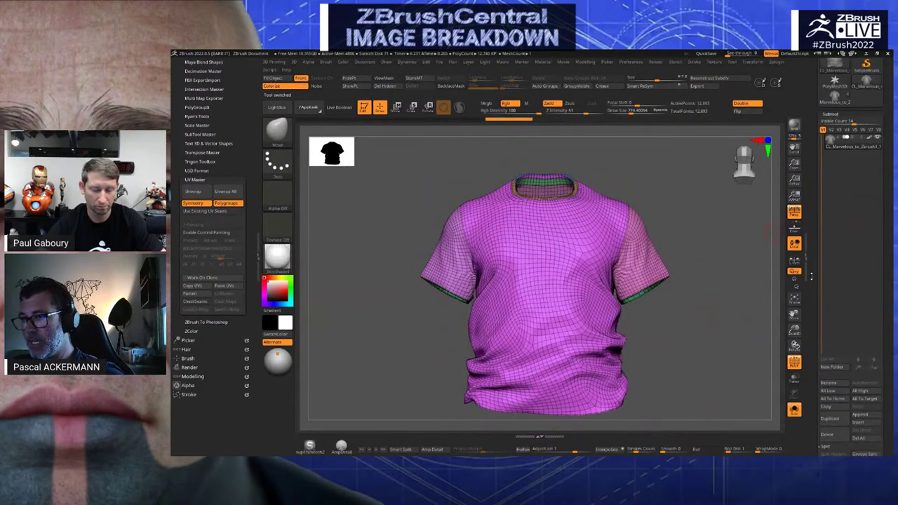
left_click_drag(812, 277, 812, 233)
left_click(861, 378)
left_click(734, 345)
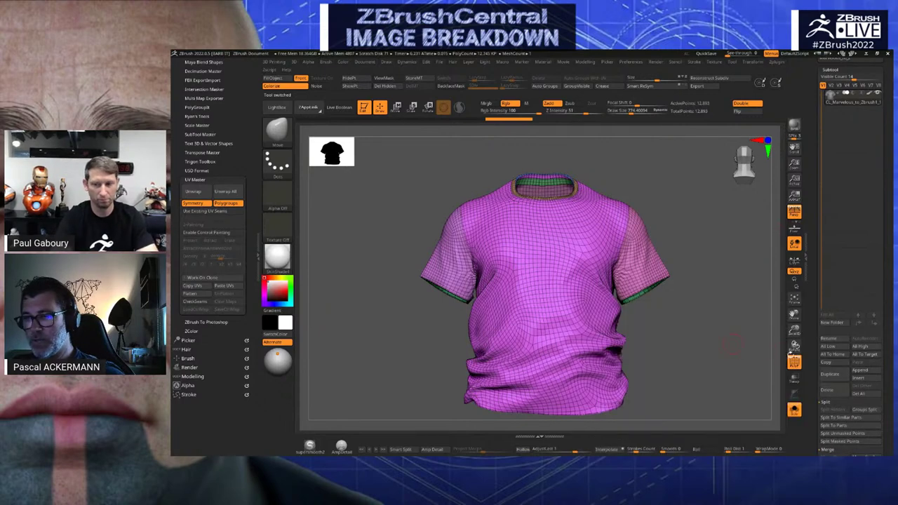
left_click(861, 370)
left_click(666, 334)
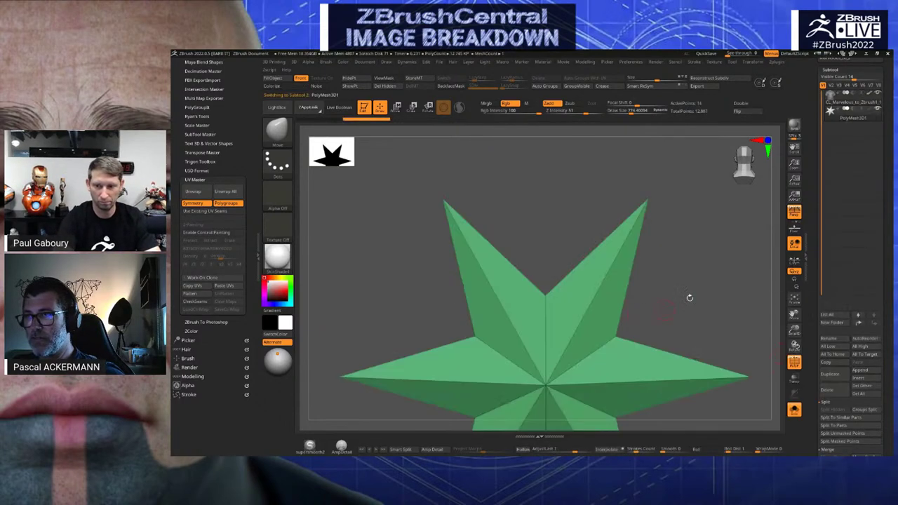
Place the star above the T-shirt clone in the subtool order and unwrap the T-shirt's UVs by polygroups
left_click_drag(851, 113, 812, 168)
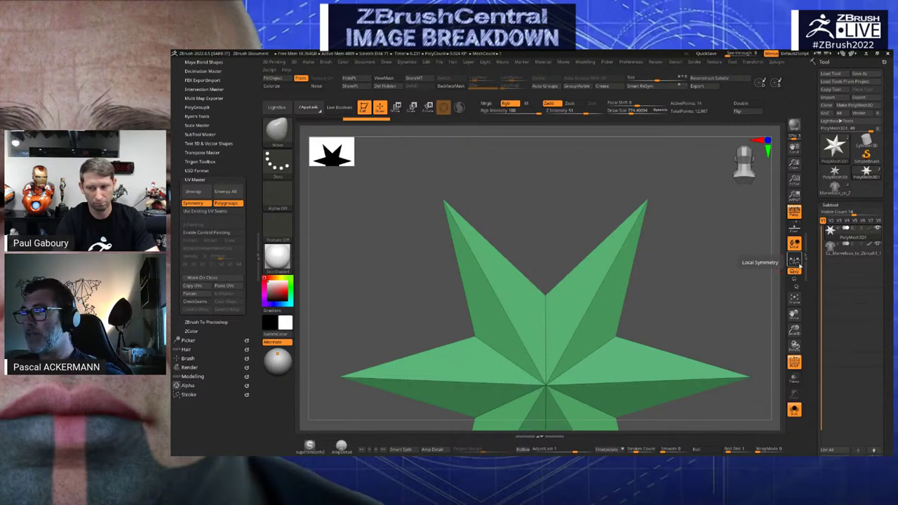
mouse_move(832, 254)
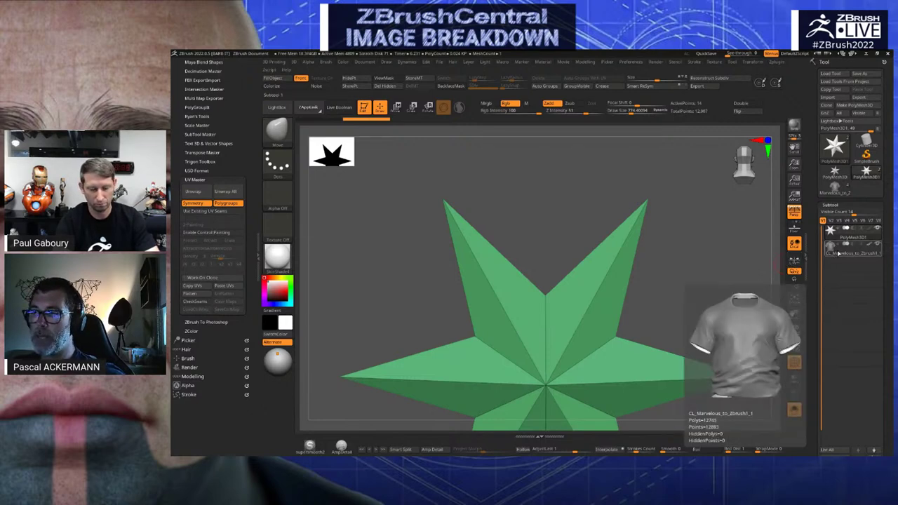
left_click(838, 253)
mouse_move(757, 264)
left_mouse_down()
mouse_move(757, 247)
mouse_move(757, 257)
left_mouse_up()
left_click(193, 191)
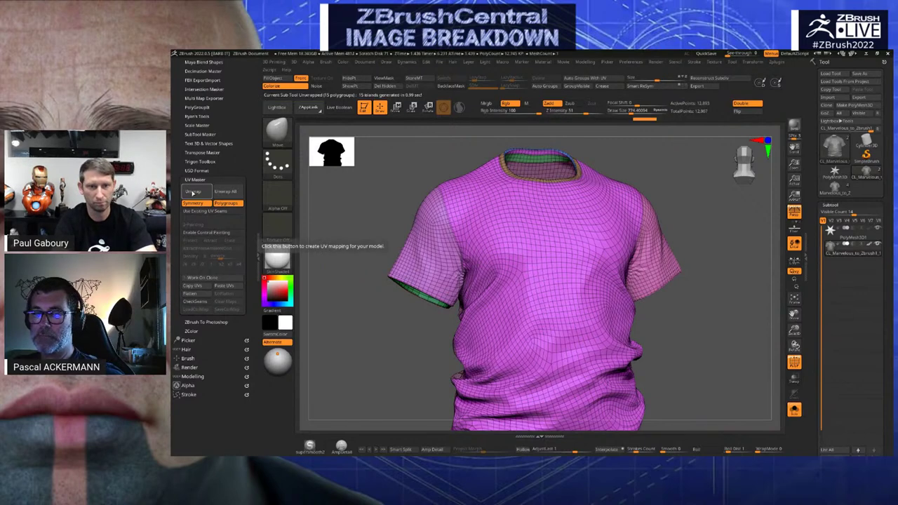
Rename the unwrapped T-shirt subtool as polygroups_mod
scroll(818, 345, "down", 5)
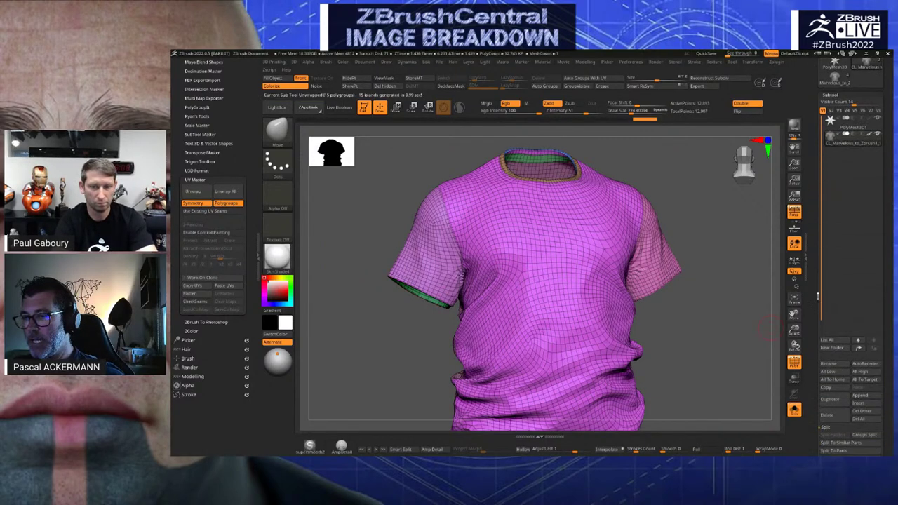
left_click(838, 355)
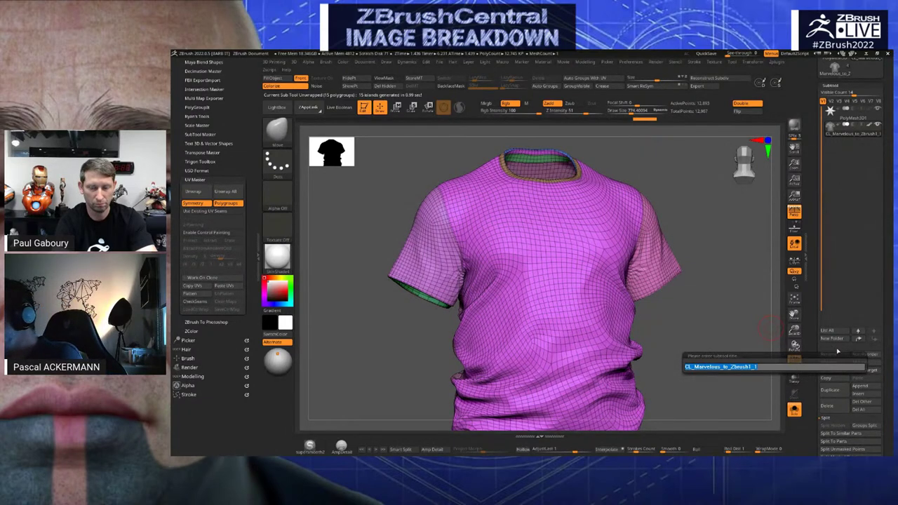
type("pa")
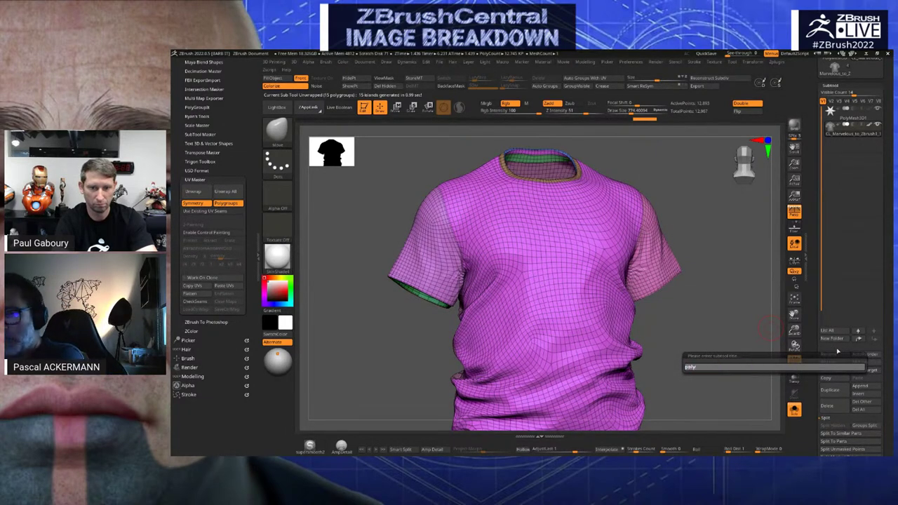
type("lygroups_mod")
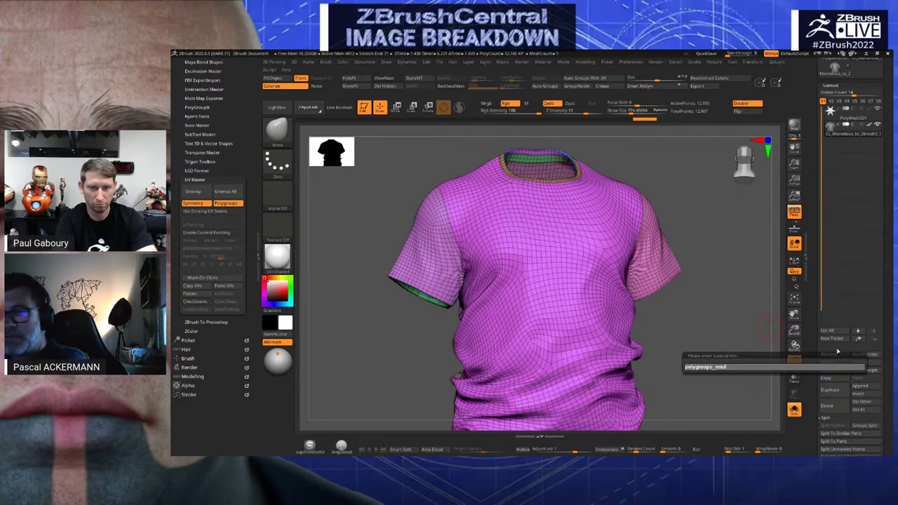
key("Return")
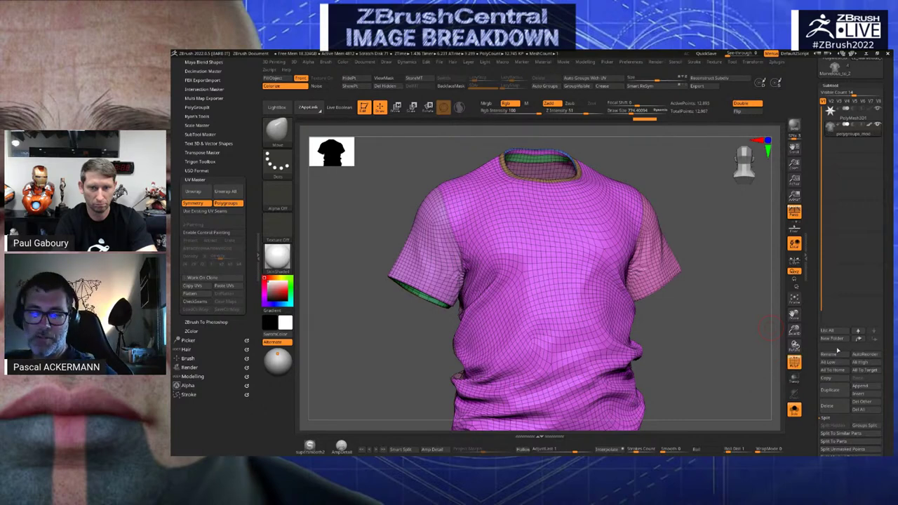
Duplicate the polygroups_mod subtool and rename the copy as polygroups_UVs
mouse_move(369, 325)
left_mouse_down()
mouse_move(397, 301)
mouse_move(381, 325)
left_mouse_up()
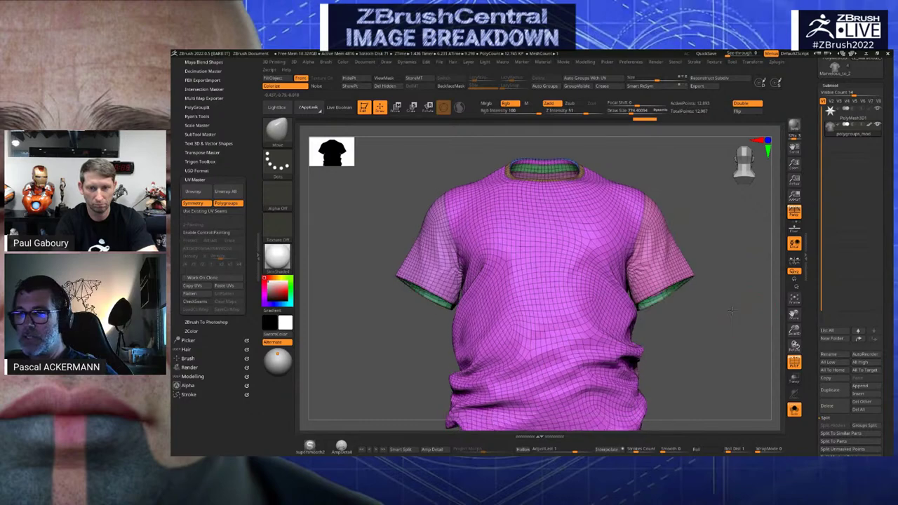
left_click(830, 390)
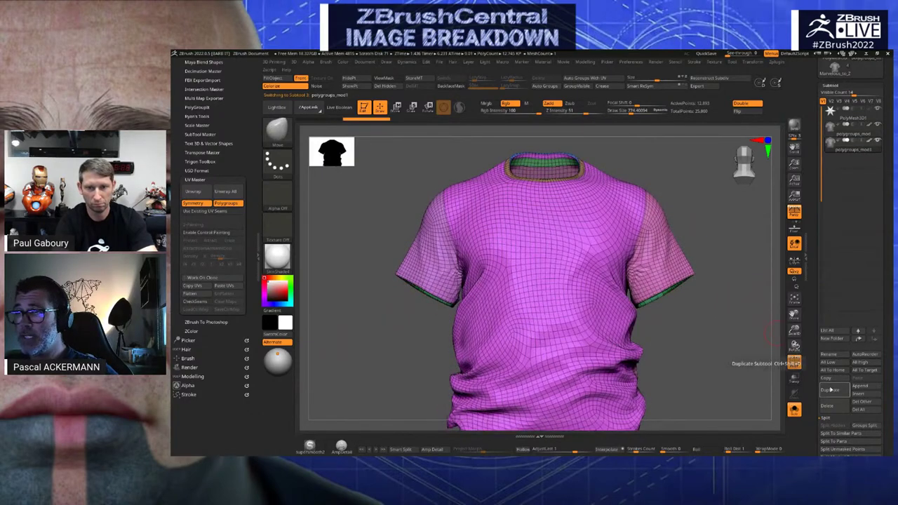
left_click(830, 355)
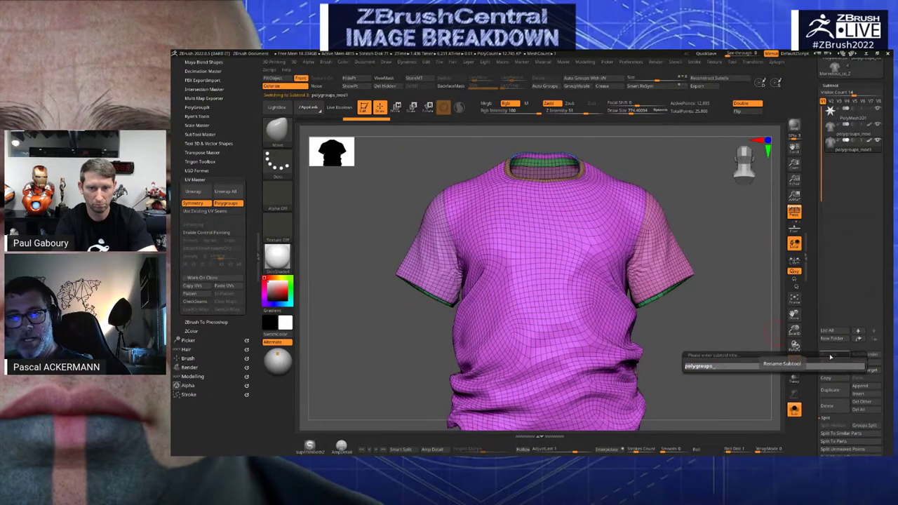
type("tf")
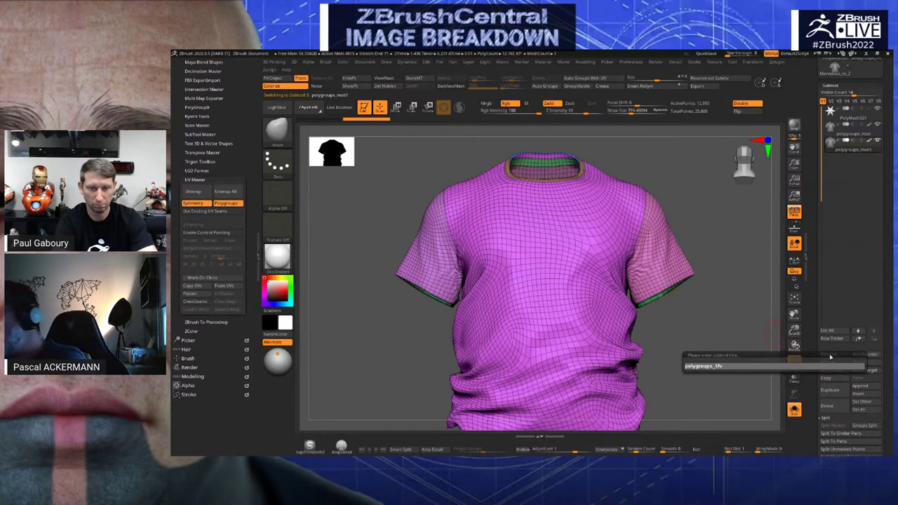
key("Return")
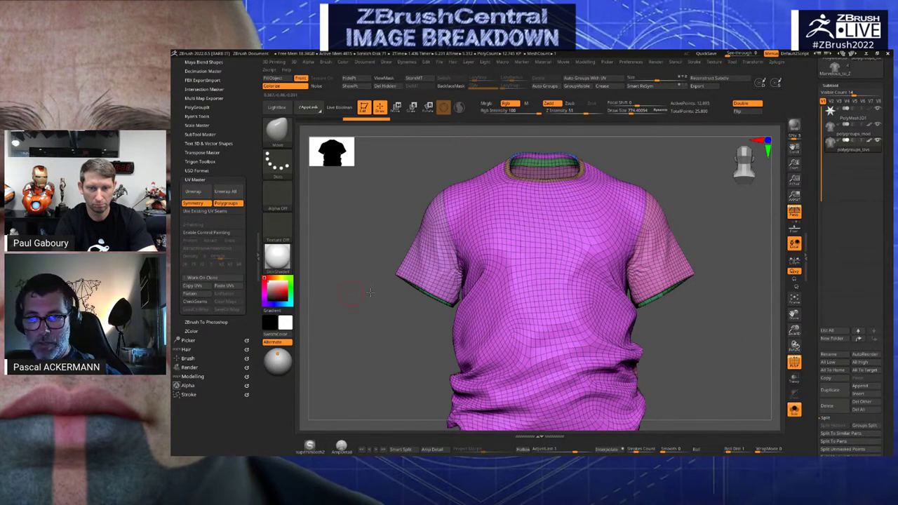
Isolate the wearer's right sleeve with its cuff and inner band and combine it into a single polygroup
left_click_drag(370, 292, 492, 256)
left_click(493, 265, "ctrl+shift")
left_click(491, 263, "ctrl+shift")
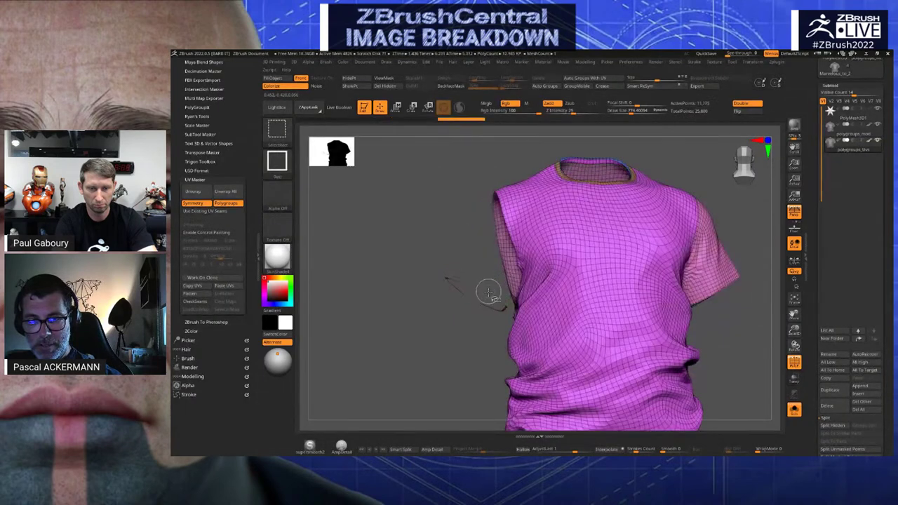
mouse_move(433, 270)
left_mouse_down("ctrl+shift")
mouse_move(419, 305)
mouse_move(421, 273)
left_mouse_up("ctrl+shift")
left_click_drag(518, 178, 614, 264, "ctrl+alt+shift")
left_click_drag(673, 257, 487, 411, "ctrl+alt+shift")
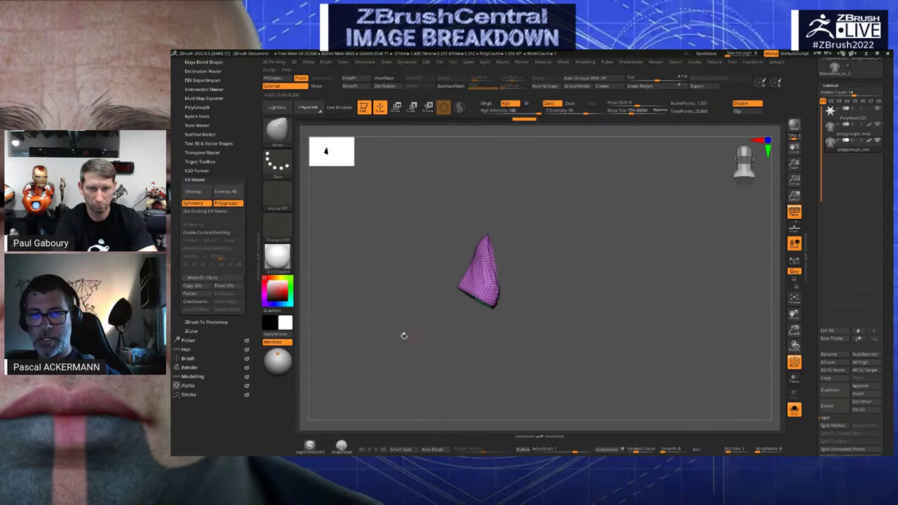
left_click_drag(404, 336, 451, 256)
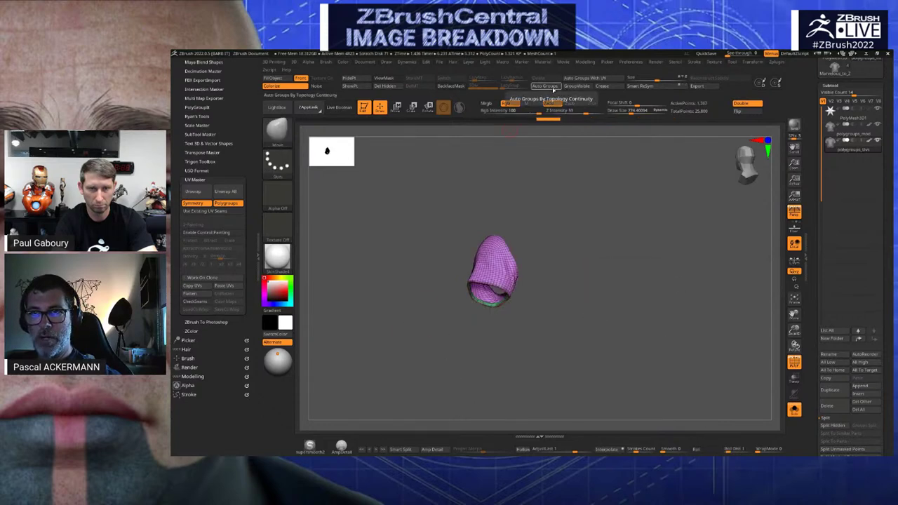
left_click(547, 86)
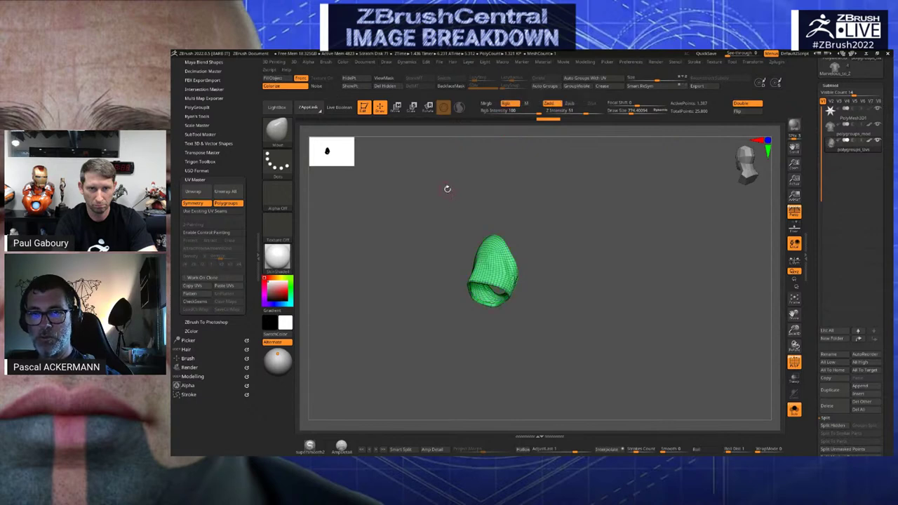
Isolate the wearer's left sleeve together with its cuff parts and assign them one shared polygroup
left_click_drag(447, 189, 441, 202, "shift")
left_click(441, 203, "ctrl+shift")
left_click(634, 288, "ctrl+shift")
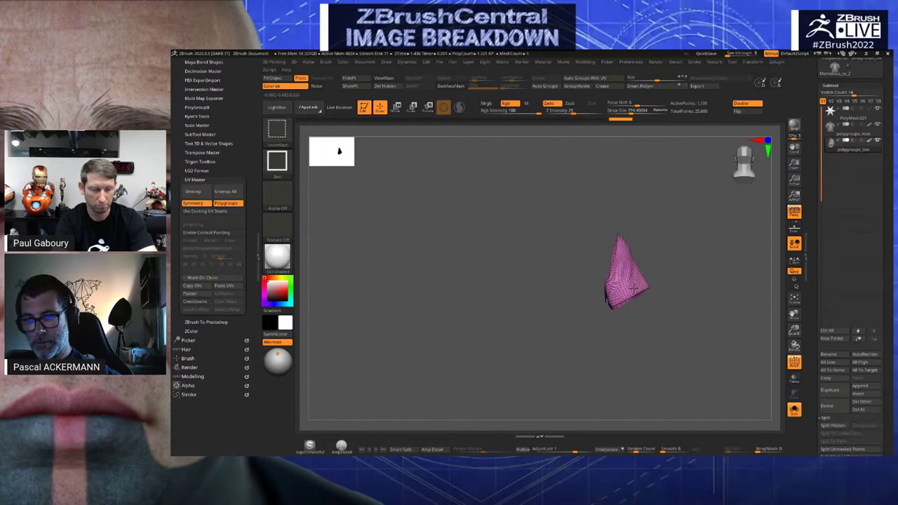
left_click(634, 287, "ctrl+shift")
left_click_drag(664, 300, 672, 278)
mouse_move(493, 171)
left_mouse_down("ctrl+shift")
mouse_move(548, 238)
mouse_move(595, 254)
left_mouse_up("ctrl+shift")
left_click_drag(449, 339, 607, 414, "ctrl+alt+shift")
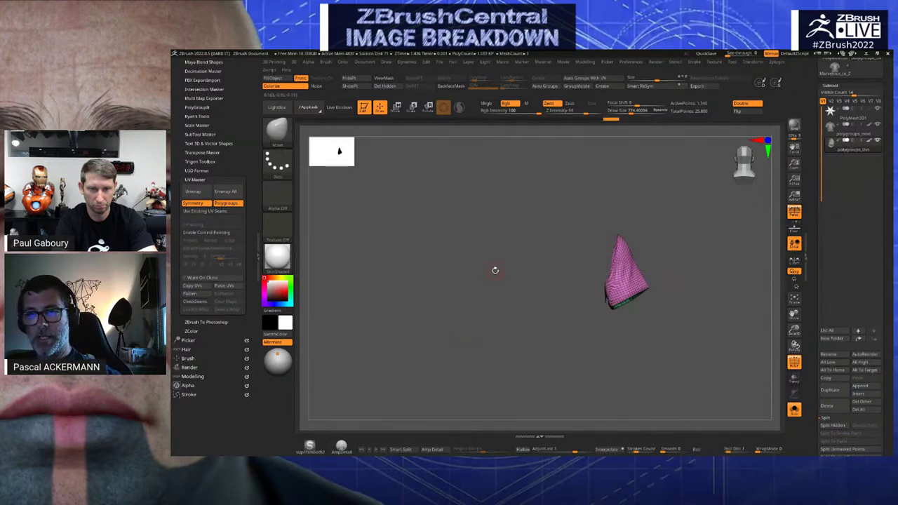
key("ctrl+w")
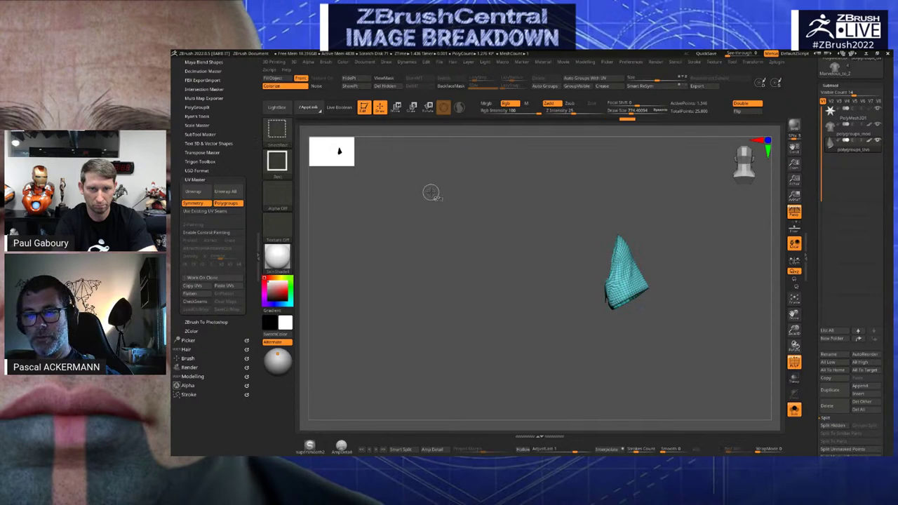
Hide both sleeves and merge the T-shirt's body and collar bands into one polygroup
left_click(431, 191, "ctrl+shift")
left_click(631, 279, "ctrl+shift")
left_click(631, 279, "ctrl+shift")
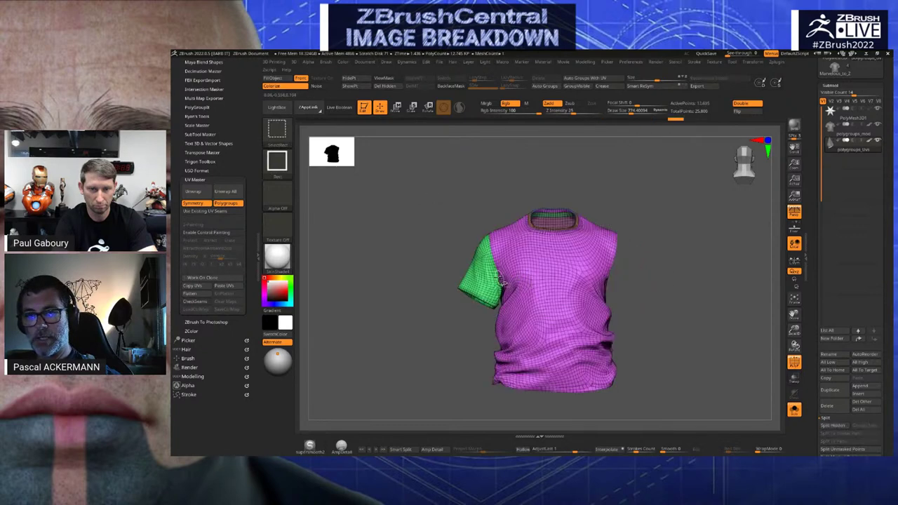
left_click(487, 279, "ctrl+shift")
mouse_move(426, 245)
left_mouse_down()
mouse_move(431, 227)
mouse_move(424, 230)
mouse_move(491, 127)
left_mouse_up()
key("ctrl+w")
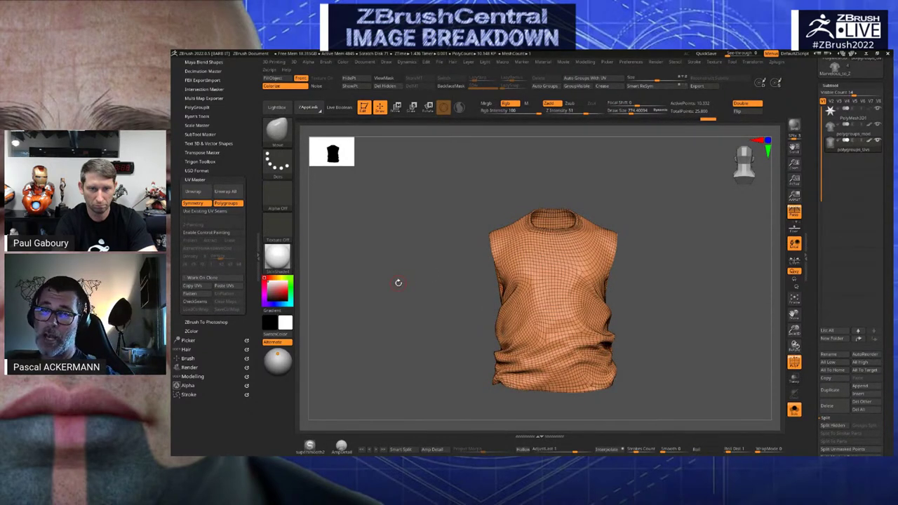
mouse_move(399, 282)
left_mouse_down()
mouse_move(409, 283)
mouse_move(398, 279)
left_mouse_up()
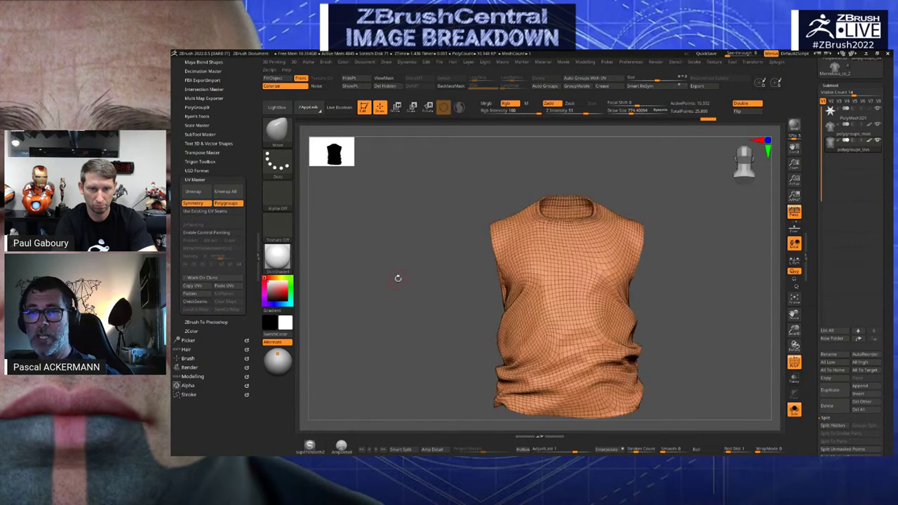
Unwrap the UVs of the T-shirt copy from its simplified sleeve and body polygroups
key("shift+f")
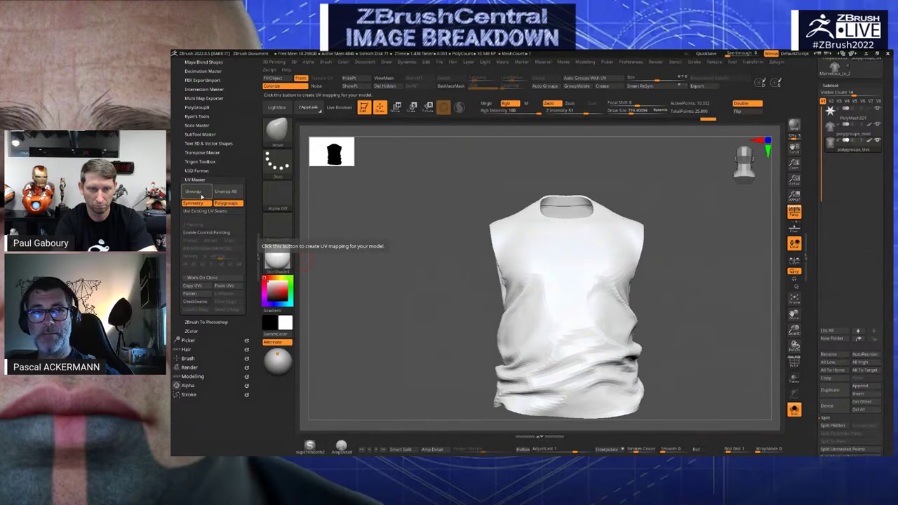
left_click(195, 192)
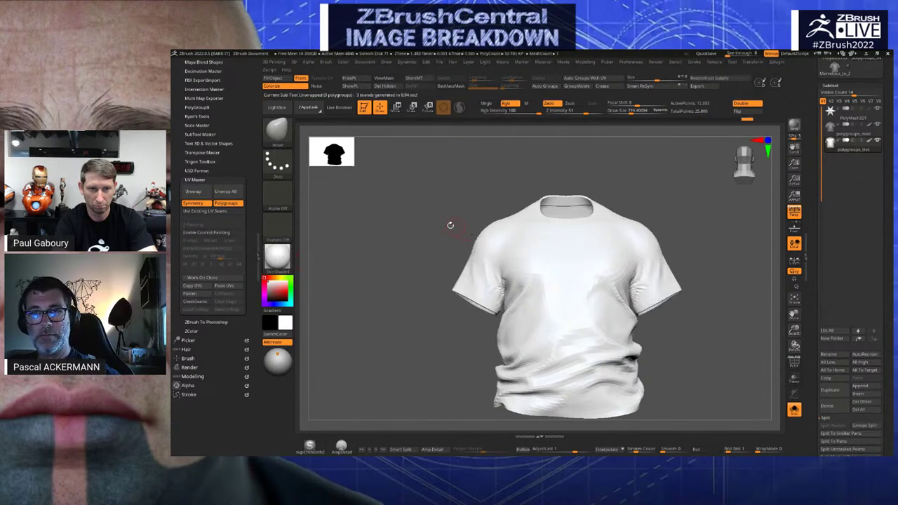
key("shift+f")
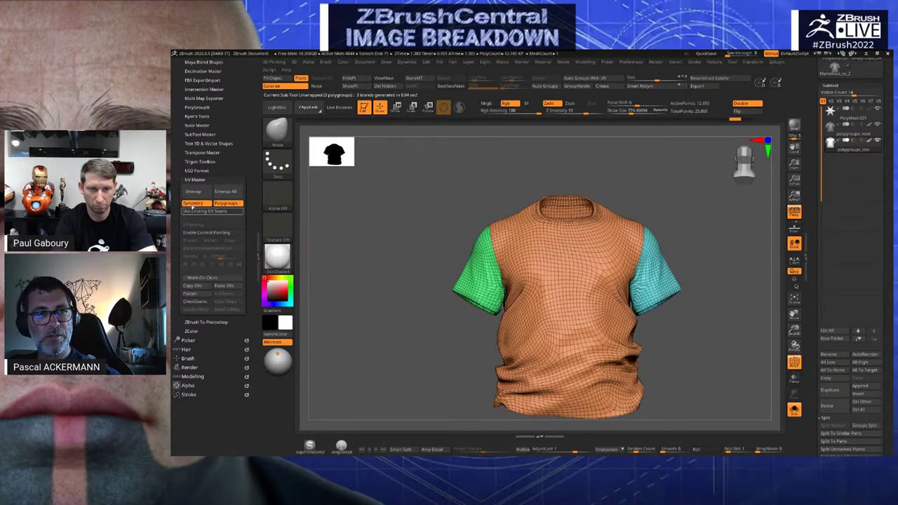
left_click(195, 192)
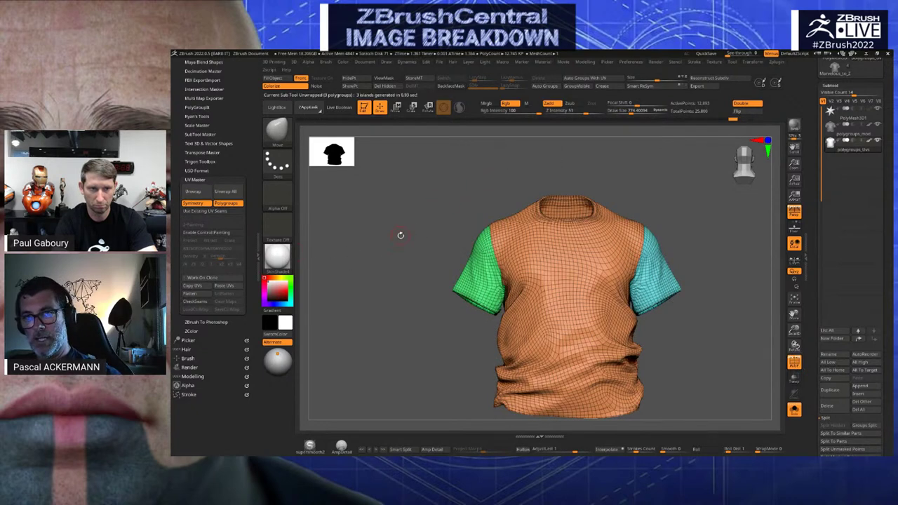
Flatten the T-shirt to inspect the layout of its UV islands and unflatten it again
key("shift+f")
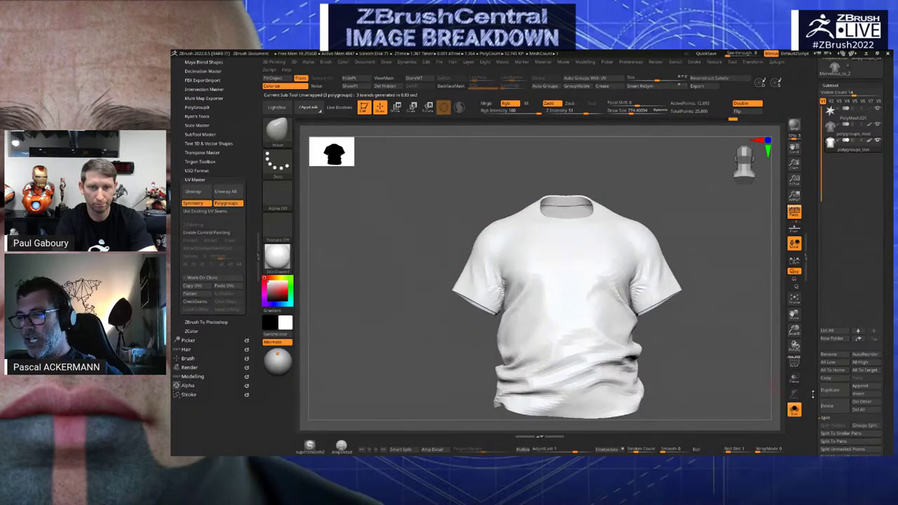
left_click_drag(813, 395, 812, 232)
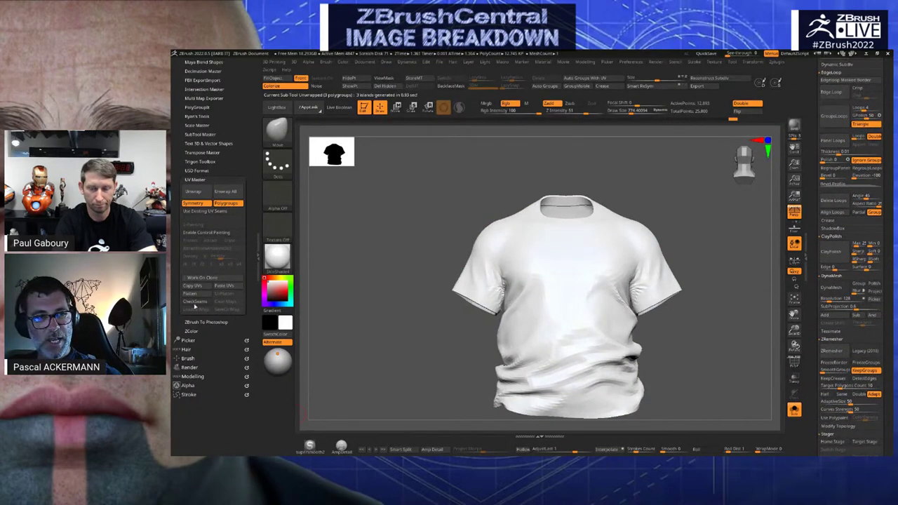
left_click(191, 293)
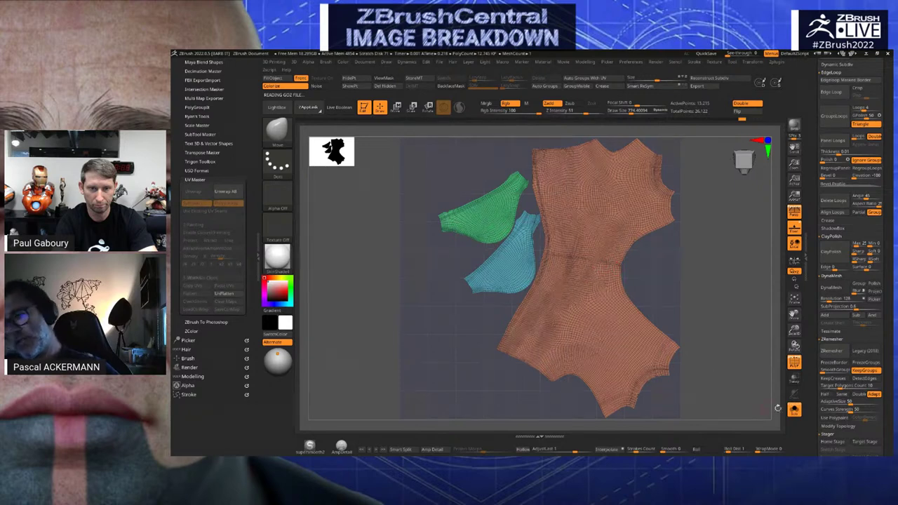
left_click(795, 410)
left_click(794, 410)
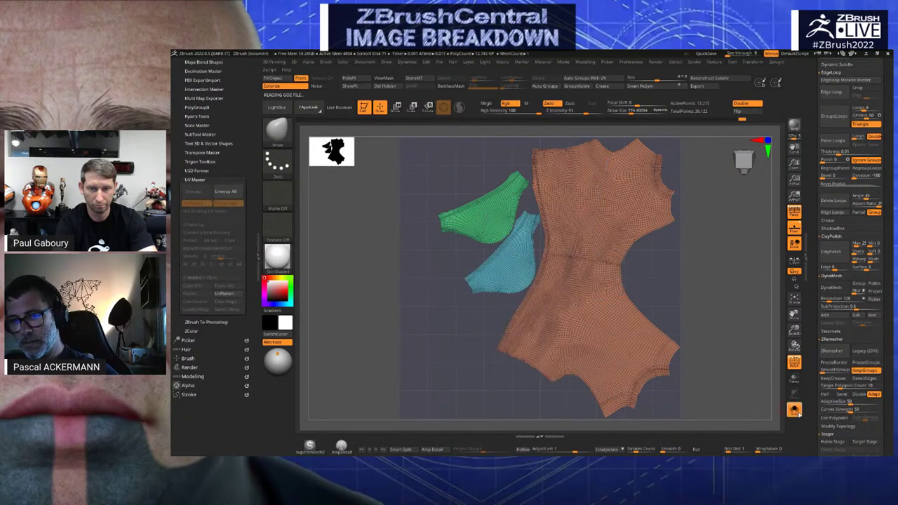
left_click(222, 294)
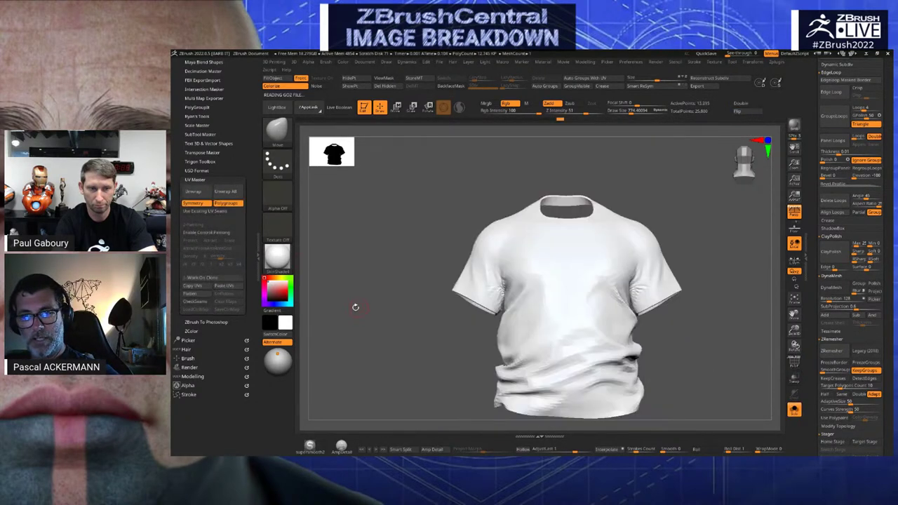
Step back through the undo history to the isolated body with its original polygroups and examine the collar area
mouse_move(373, 313)
left_mouse_down()
mouse_move(400, 318)
mouse_move(370, 297)
mouse_move(371, 325)
mouse_move(371, 265)
left_mouse_up()
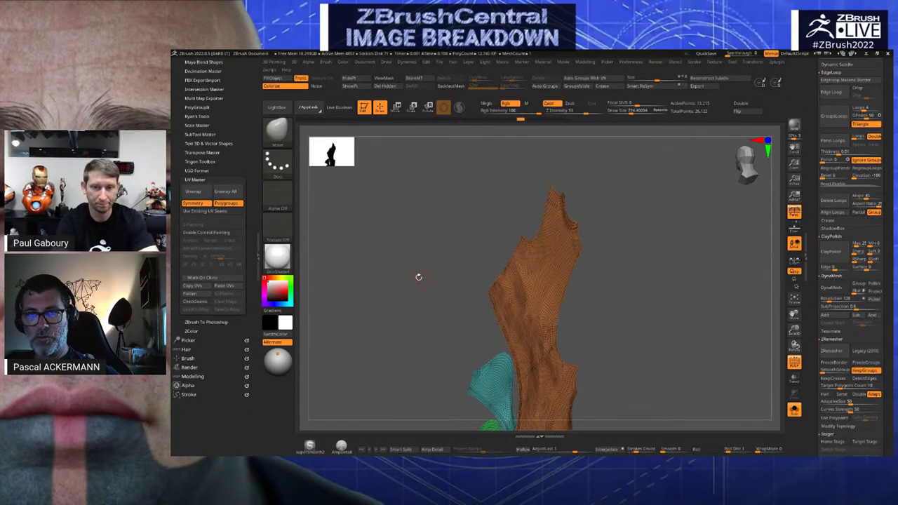
left_click(514, 120)
left_click(496, 121)
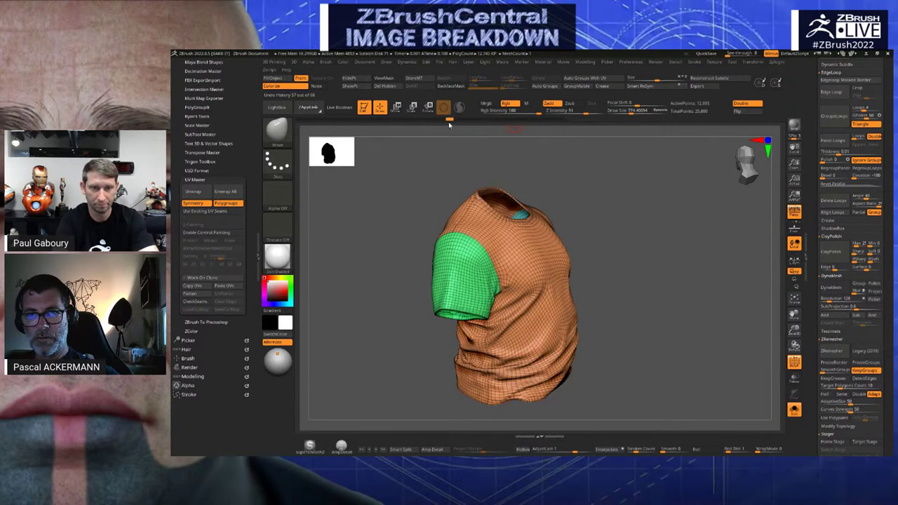
mouse_move(430, 122)
left_mouse_down()
mouse_move(387, 122)
mouse_move(395, 122)
left_mouse_up()
mouse_move(420, 242)
left_mouse_down()
mouse_move(367, 214)
mouse_move(356, 264)
mouse_move(391, 220)
mouse_move(370, 203)
mouse_move(557, 313)
left_mouse_up()
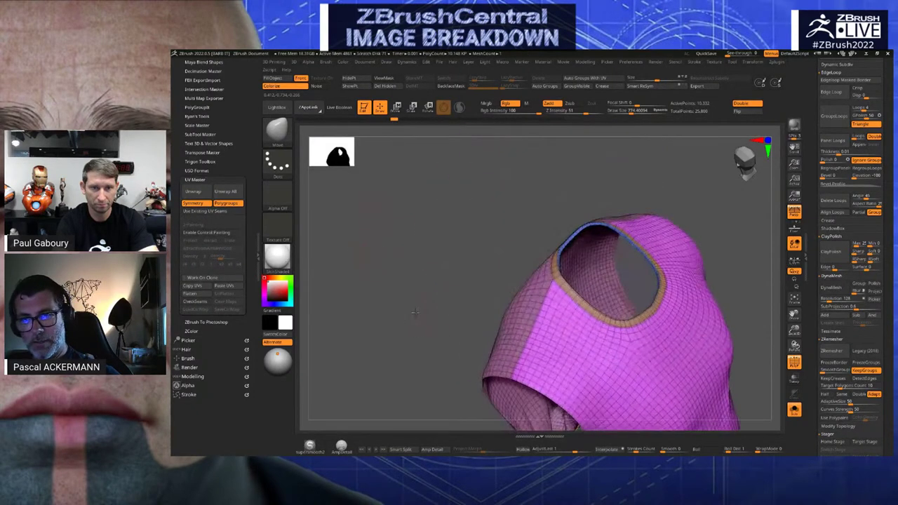
Hide the inner and outer collar bands of the isolated T-shirt body, discarding the newer undo history entries
key("ctrl+shift")
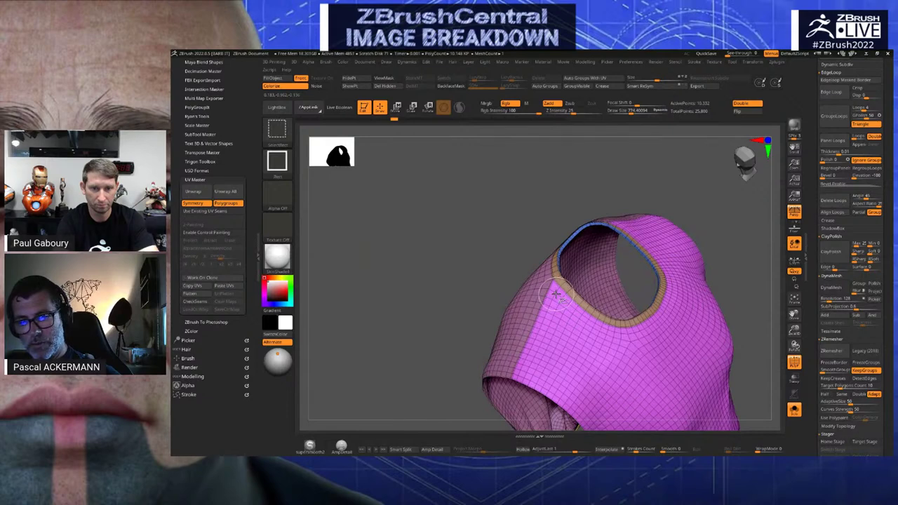
left_click(467, 276, "ctrl+shift")
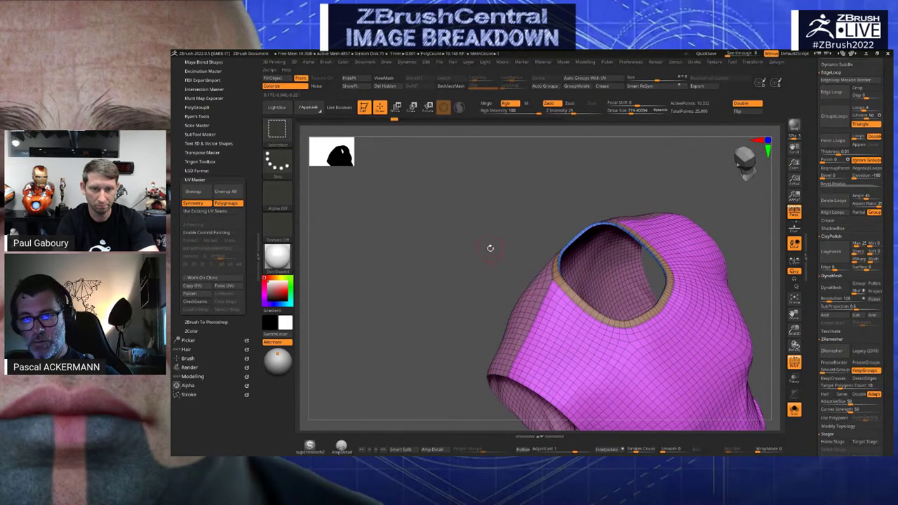
mouse_move(489, 248)
left_mouse_down()
mouse_move(479, 273)
mouse_move(679, 261)
left_mouse_up()
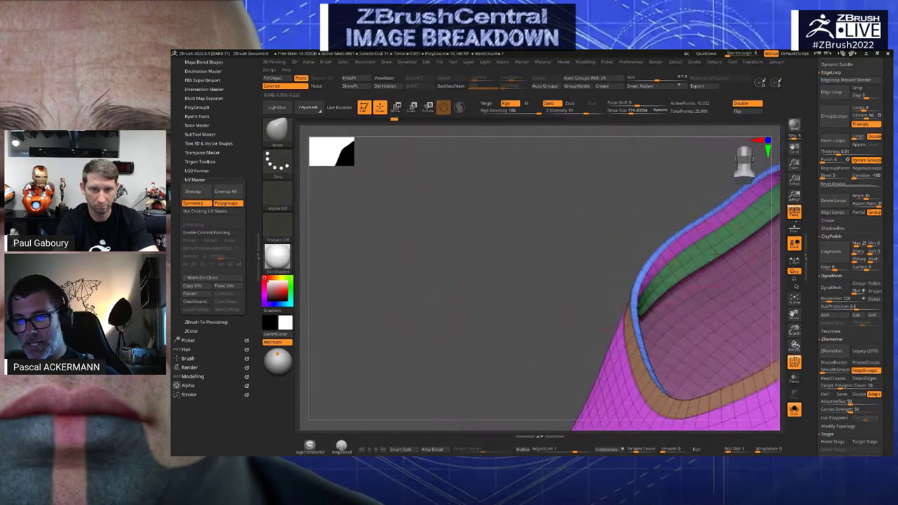
left_click(676, 259)
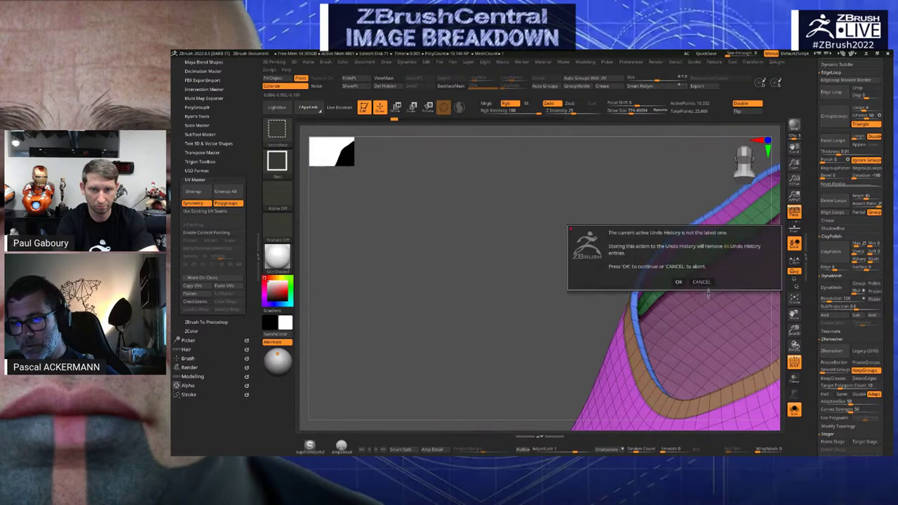
left_click(700, 281)
left_click(676, 260)
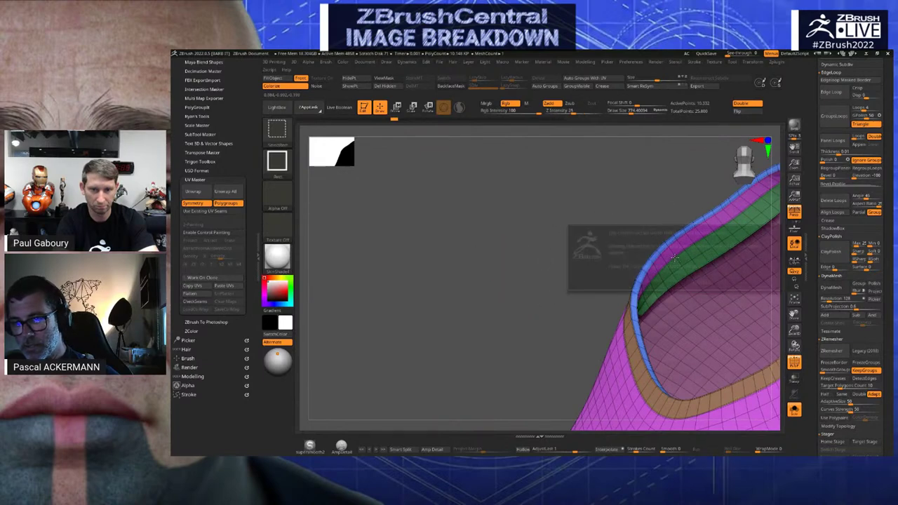
left_click(679, 282)
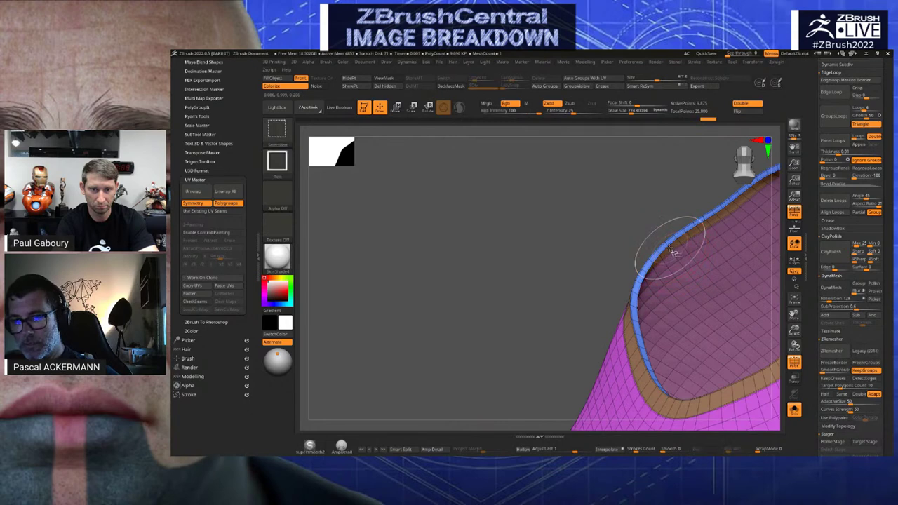
left_click_drag(558, 236, 631, 246)
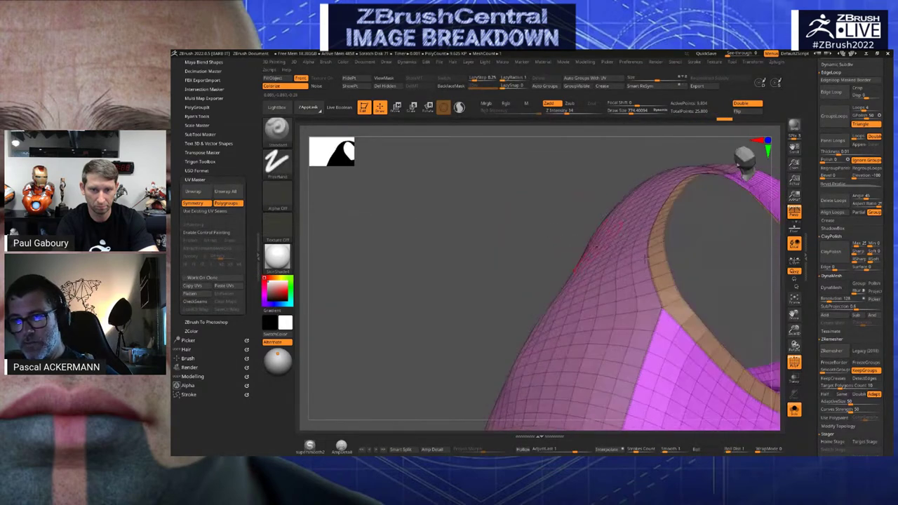
left_click(656, 258, "ctrl+alt+shift")
left_click_drag(534, 228, 478, 287)
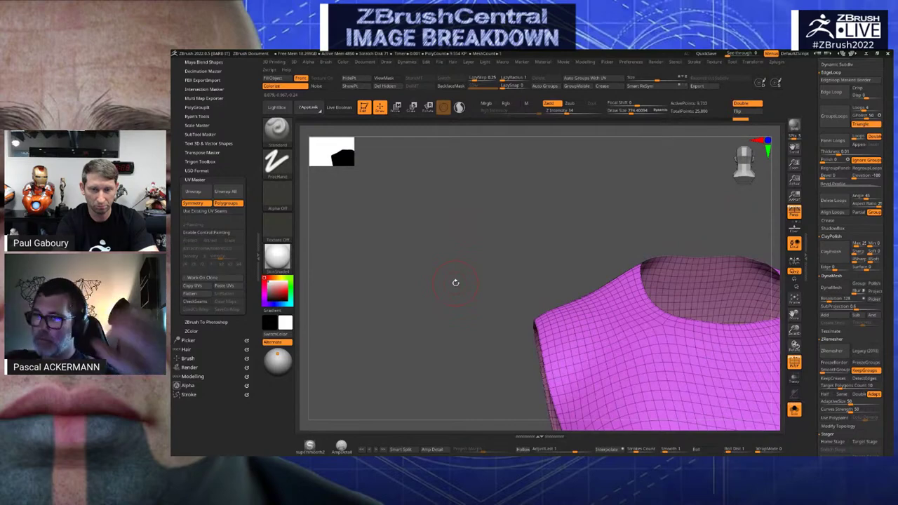
Isolate the collar bands by hiding both sleeves and the hem, merge them into one polygroup and show the whole T-shirt
left_click_drag(457, 284, 419, 221, "alt")
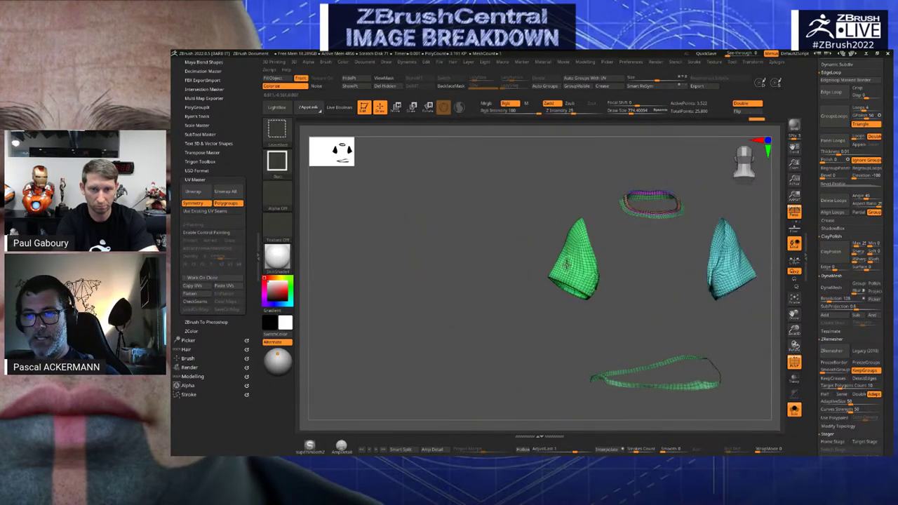
left_click(567, 262, "ctrl+shift")
left_click(725, 271, "ctrl+shift")
left_click_drag(533, 311, 727, 420, "ctrl+alt+shift")
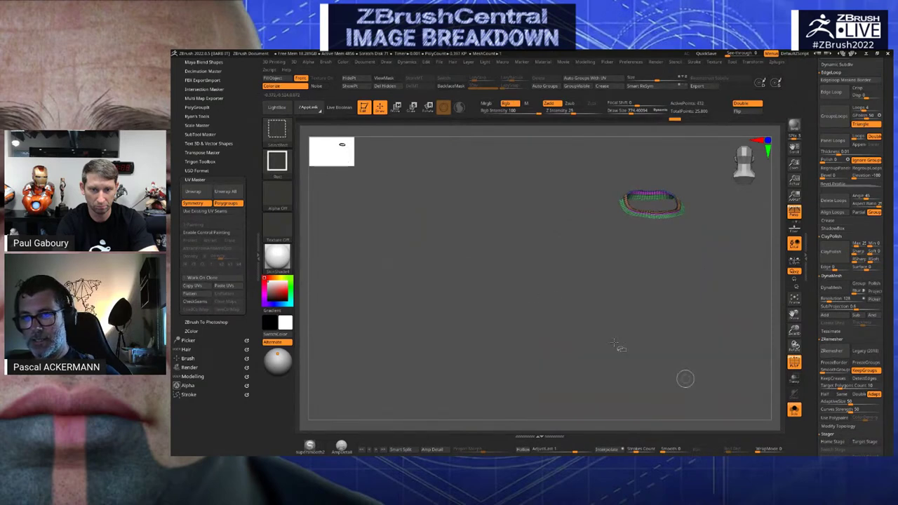
left_click_drag(681, 377, 533, 303)
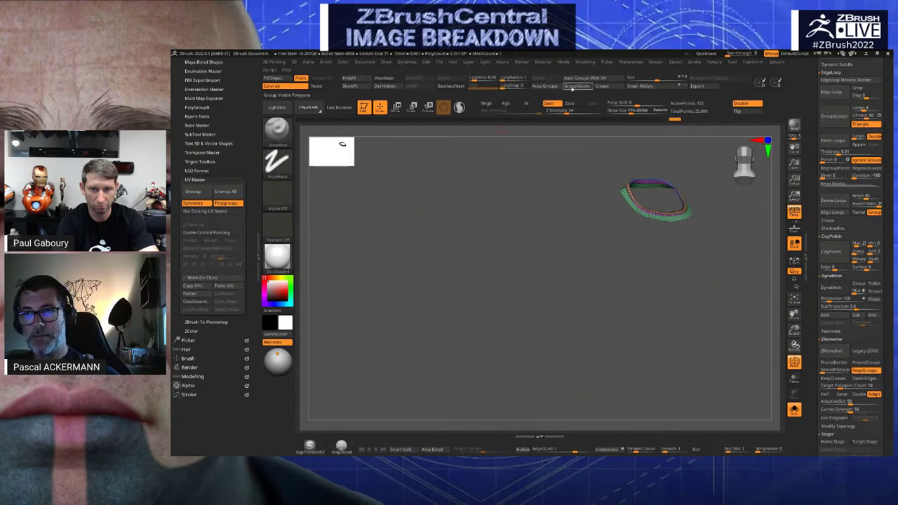
left_click(572, 87)
left_click_drag(556, 207, 499, 226, "shift")
key("shift+f")
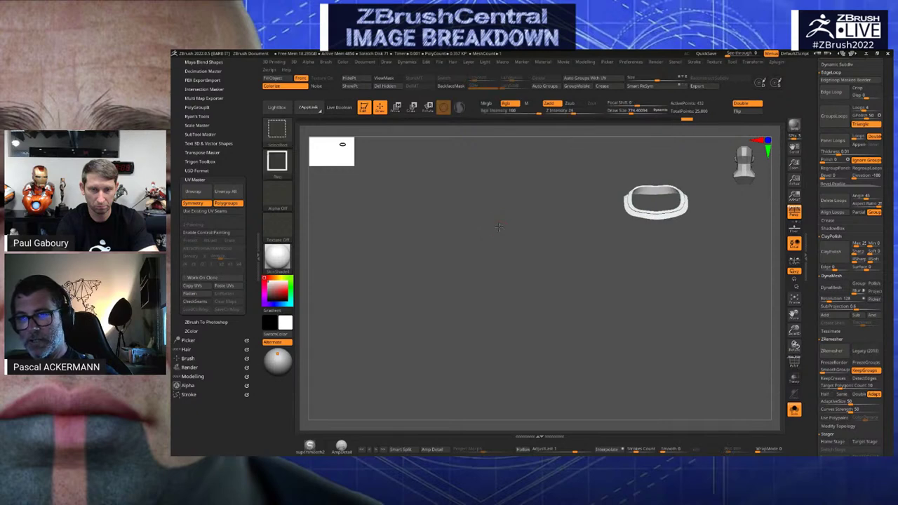
left_click(498, 226, "ctrl+shift")
key("shift+f")
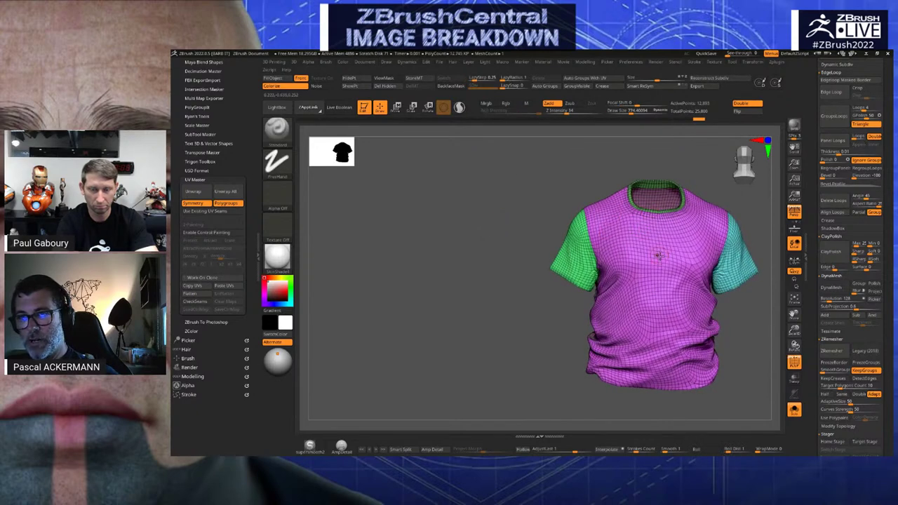
Isolate the bands along the T-shirt's bottom hem, merge them into a single polygroup and show the whole T-shirt
left_click_drag(491, 207, 526, 232)
left_click_drag(505, 320, 455, 234, "alt")
left_click_drag(471, 335, 435, 342)
left_click_drag(435, 343, 397, 421, "alt")
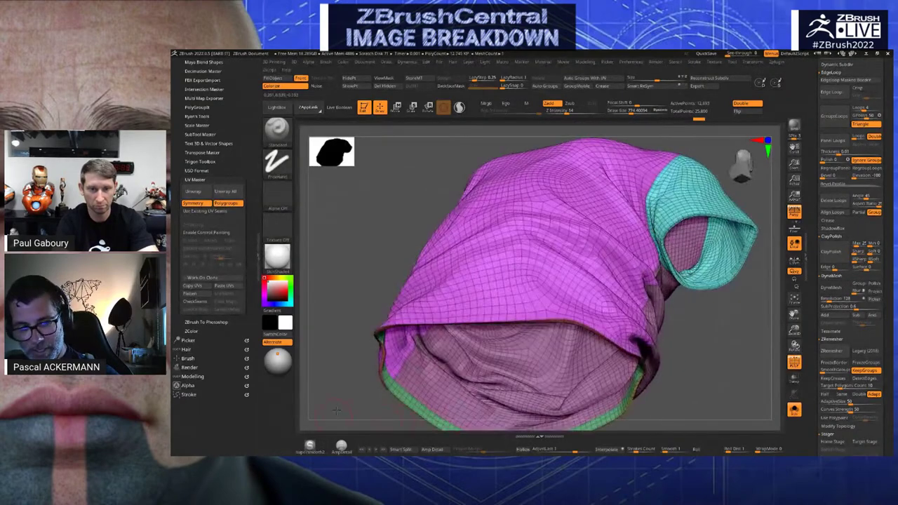
left_click_drag(336, 409, 561, 302, "alt")
left_click(594, 280, "ctrl+shift")
left_click(595, 281, "ctrl+shift")
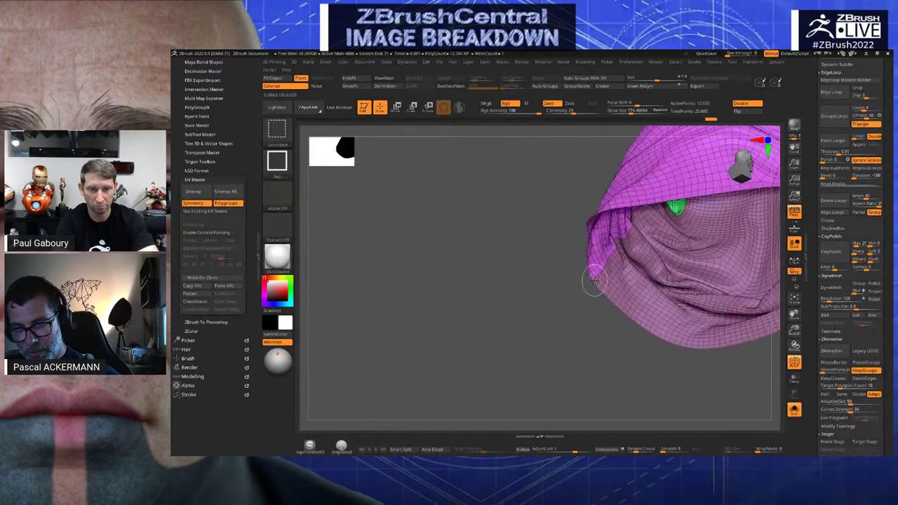
left_click_drag(513, 316, 474, 343)
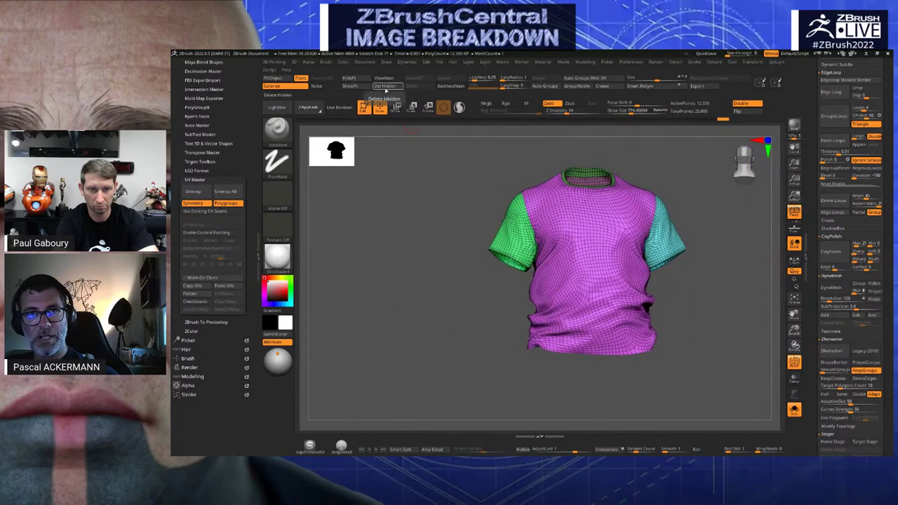
left_click(391, 253, "ctrl+shift")
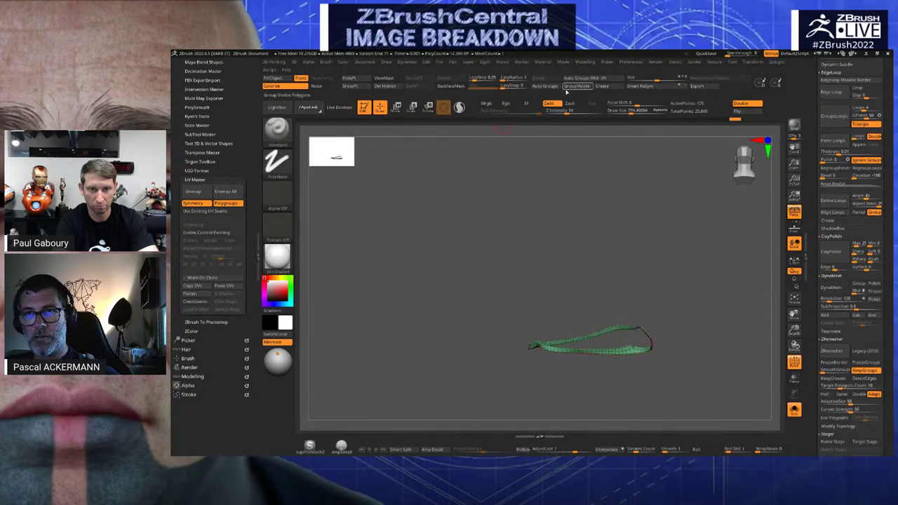
left_click(448, 295, "ctrl+shift")
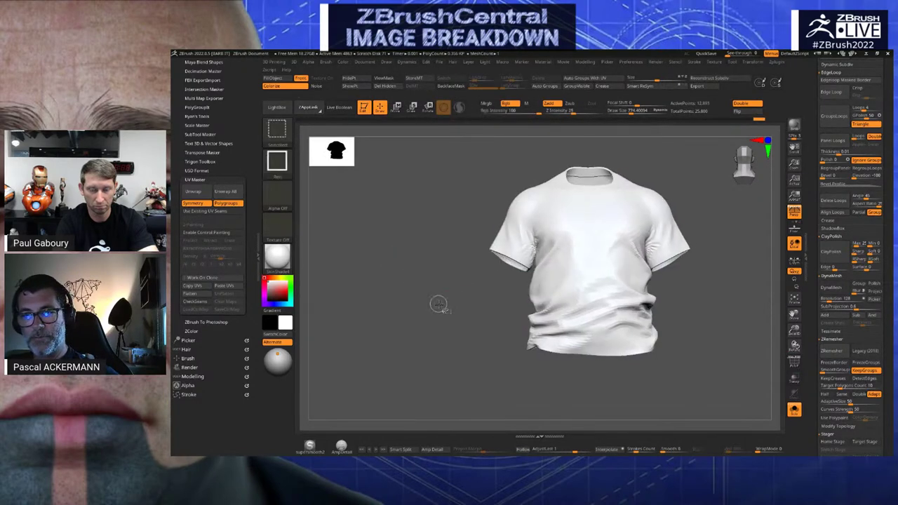
Isolate the hem again, split off one half with a lasso selection as its own polygroup, and unhide the T-shirt
key("shift+f")
key("ctrl+z")
left_click_drag(433, 351, 510, 246)
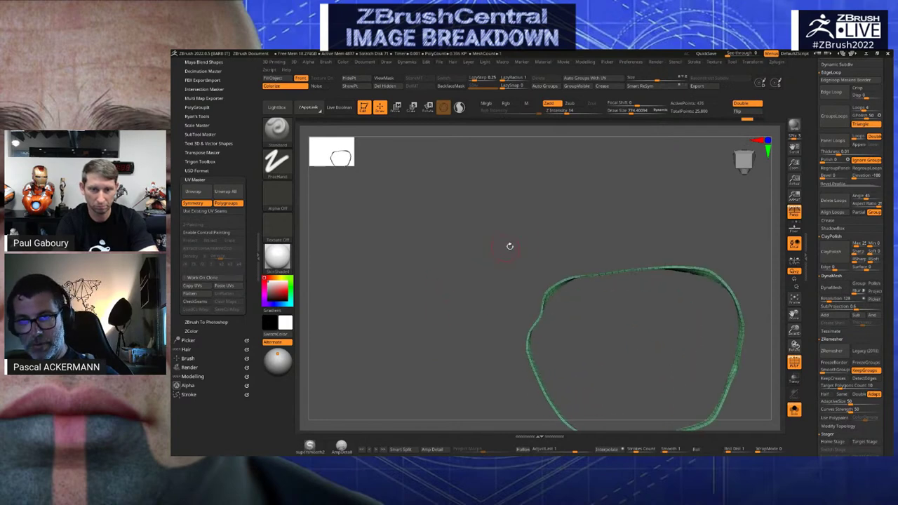
key("ctrl+shift")
left_click(514, 251, "ctrl+shift")
key("ctrl+z")
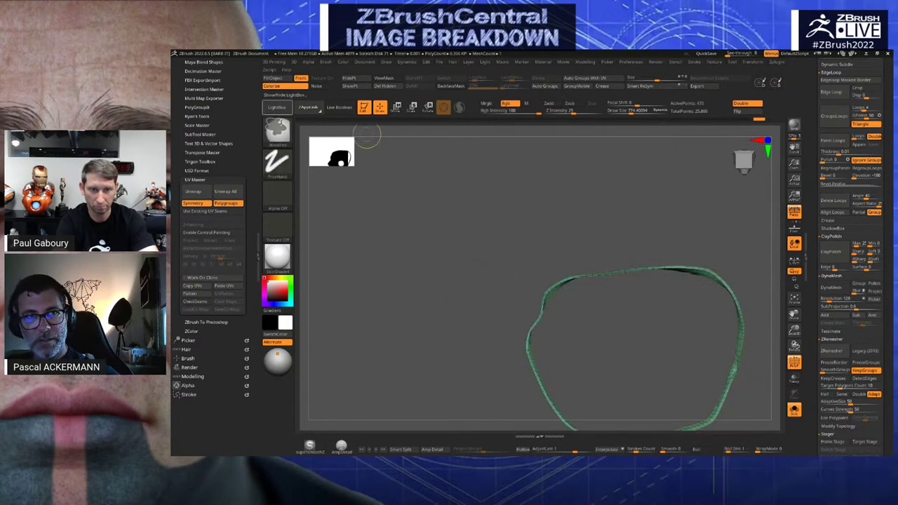
left_click(286, 140, "ctrl+shift")
left_click(318, 139)
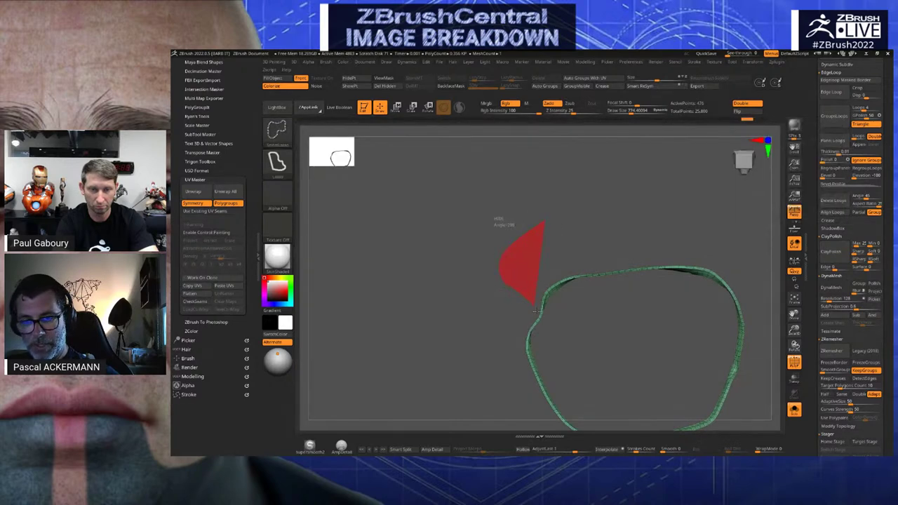
mouse_move(730, 364)
left_mouse_down("ctrl+shift")
mouse_move(742, 150)
mouse_move(557, 156)
left_mouse_up("ctrl+shift")
left_click(391, 325, "ctrl+shift")
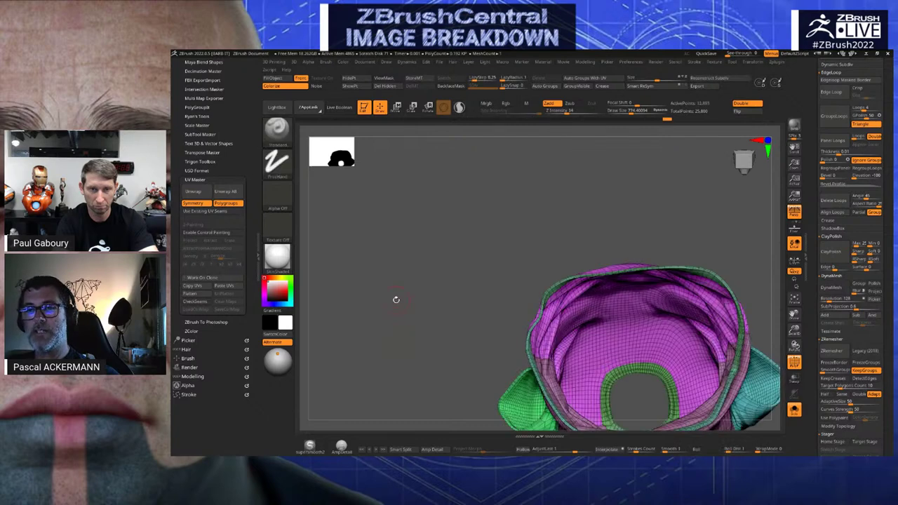
Unwrap the T-shirt's UVs from the revised polygroups and flatten the mesh to show its UV islands
left_click_drag(398, 300, 296, 297, "shift")
left_click(193, 191)
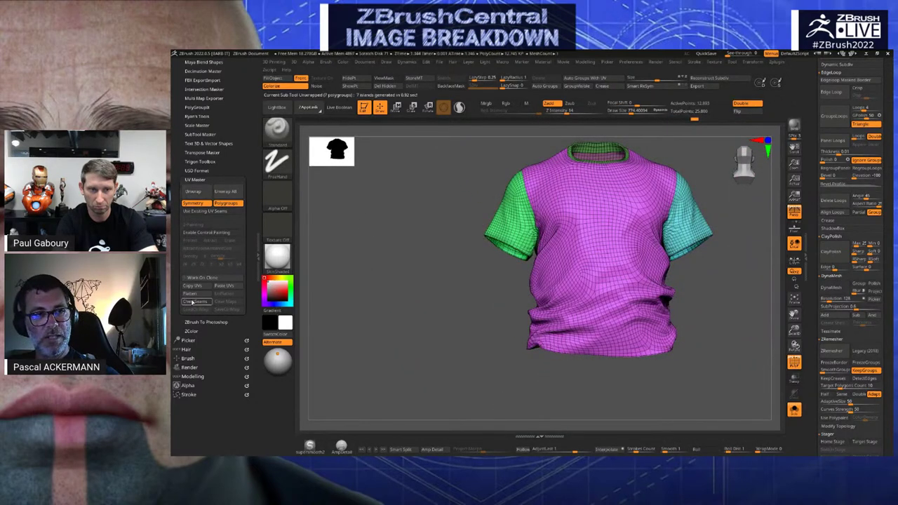
left_click(193, 300)
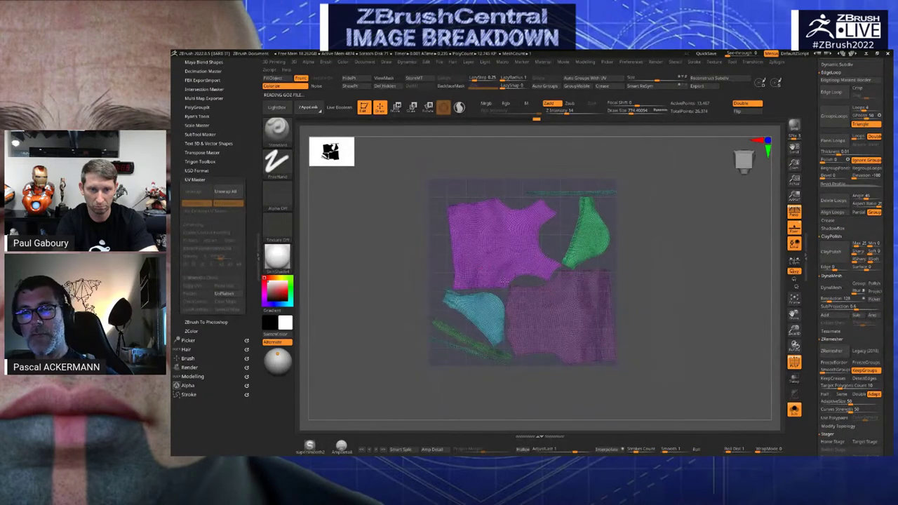
mouse_move(720, 280)
left_mouse_down("alt")
mouse_move(742, 289)
mouse_move(744, 302)
mouse_move(715, 295)
left_mouse_up("alt")
Isolate the green sleeve's UV island with the transform gizmo and rotate it upright
key("w")
left_click(667, 256, "ctrl")
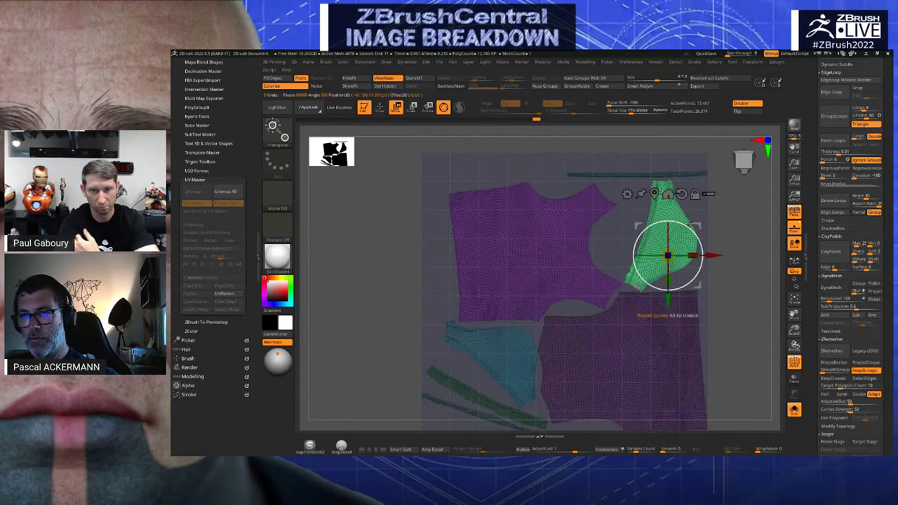
mouse_move(690, 224)
left_mouse_down()
mouse_move(679, 219)
mouse_move(695, 220)
left_mouse_up()
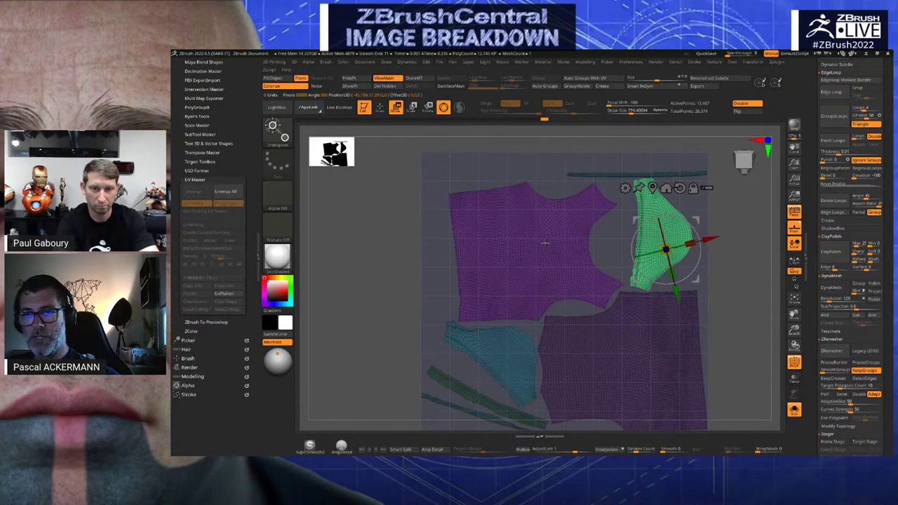
Rotate the two large body UV islands slightly to straighten them against the UV grid
left_click(499, 247, "ctrl+shift")
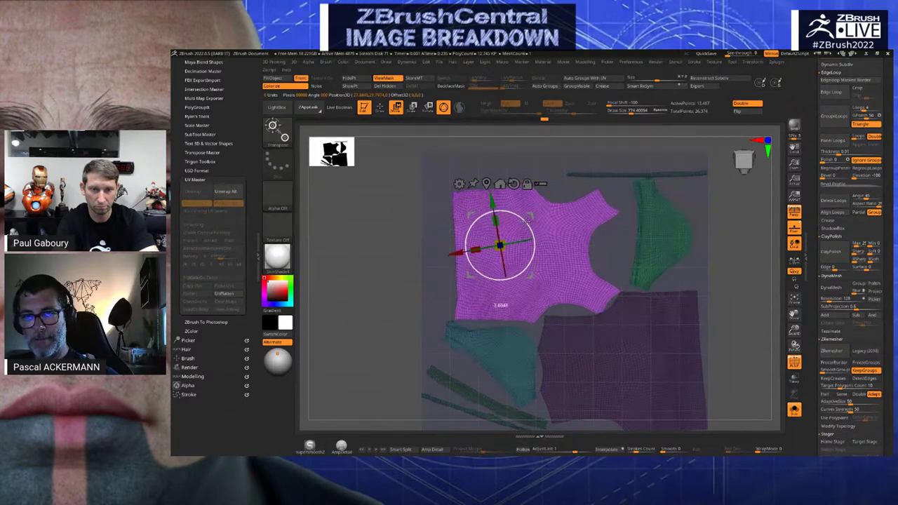
left_click_drag(531, 216, 524, 206)
key("ctrl+h")
right_click_drag(591, 348, 608, 271, "alt")
left_click(608, 270, "ctrl+shift")
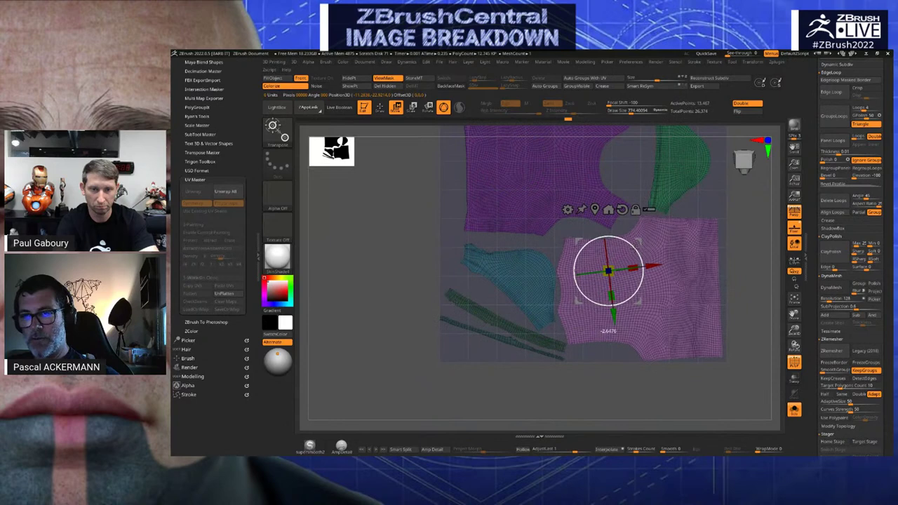
left_click_drag(638, 245, 640, 243)
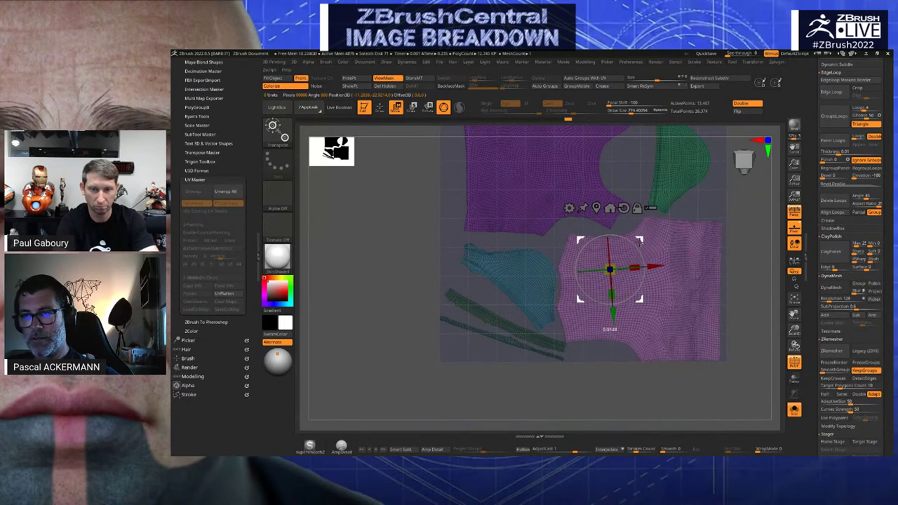
Rotate the cyan sleeve's UV island upright and place the green collar strip vertically to the left of it
left_click(508, 271, "ctrl")
left_click_drag(529, 246, 540, 273)
left_click_drag(537, 238, 546, 251)
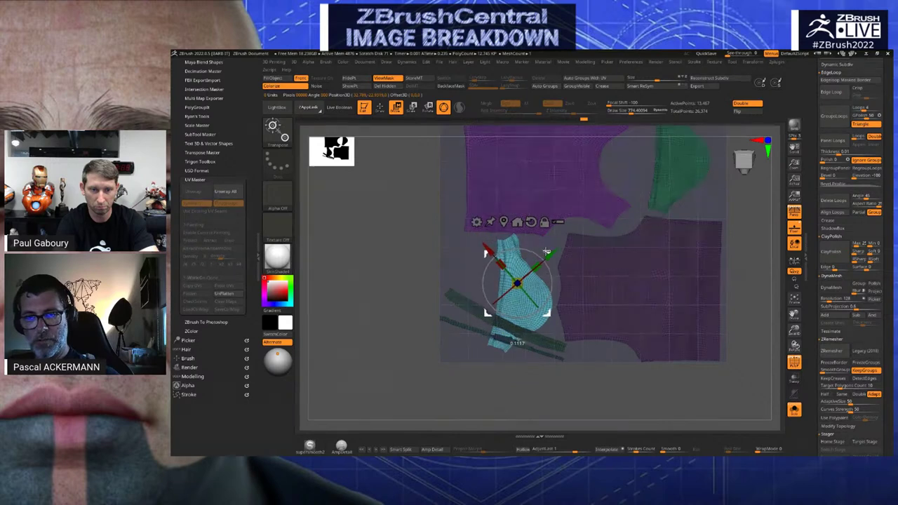
left_click(459, 300, "ctrl")
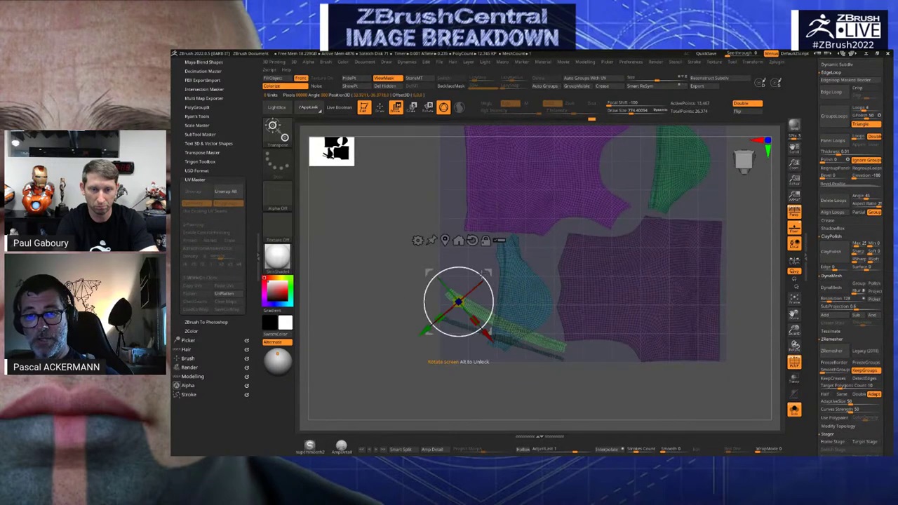
left_click_drag(484, 277, 451, 240)
Rotate the thin lower hem strip vertical and move it to the right of the green sleeve's UV island
left_click(478, 326, "ctrl")
left_click(476, 330, "ctrl")
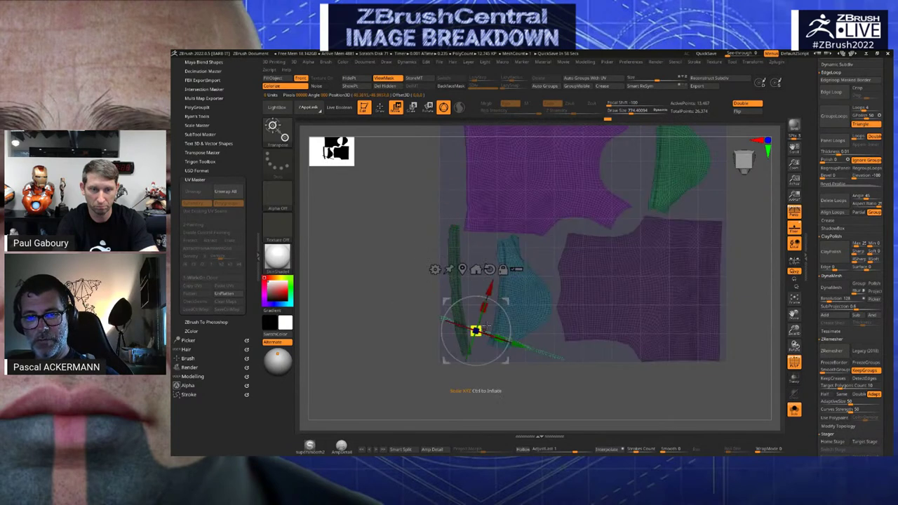
left_click_drag(501, 308, 507, 343)
right_click_drag(486, 293, 480, 325, "alt")
left_click_drag(500, 332, 731, 138)
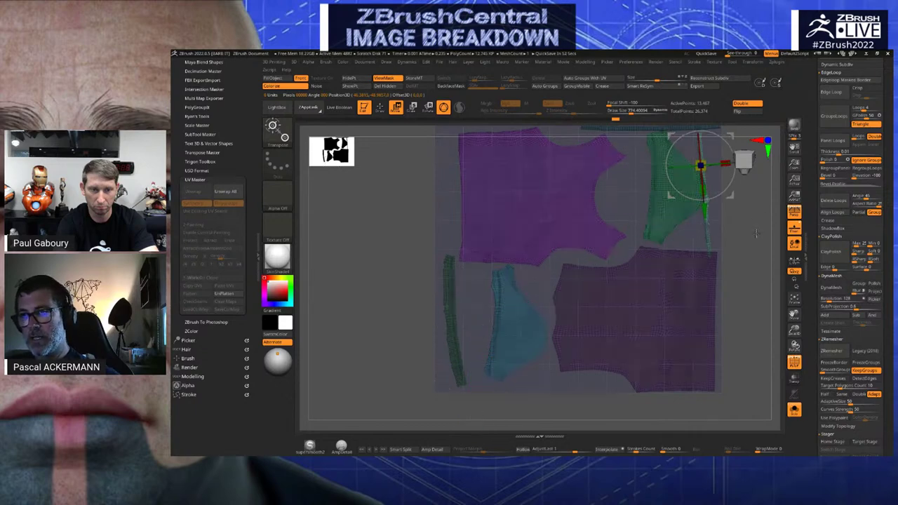
right_click_drag(730, 140, 675, 216, "alt")
left_click_drag(677, 211, 688, 203)
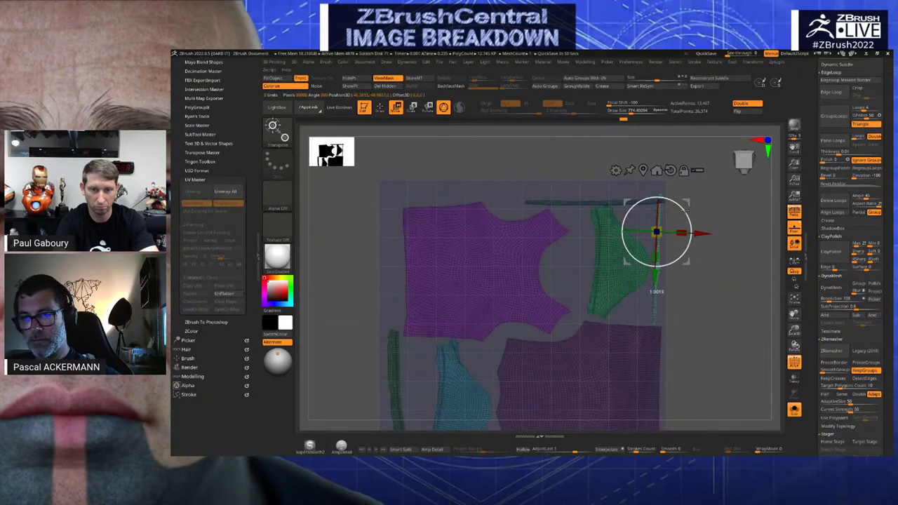
Isolate the horizontal strip along the upper edge of the UV layout and rotate it slightly to level it
left_click(686, 209, "ctrl")
left_click(568, 202, "ctrl")
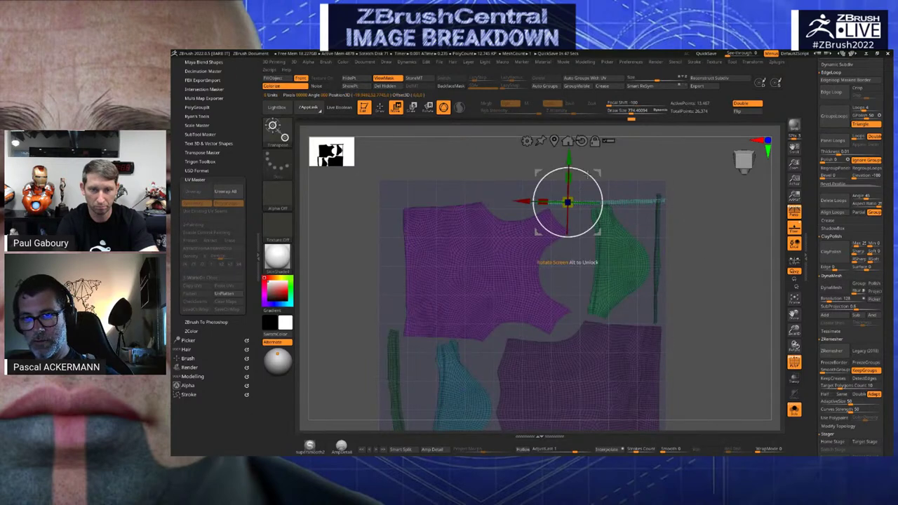
left_click_drag(596, 173, 584, 169)
Isolate the dark green collar strip beside the cyan sleeve, straighten it vertically inside the UV square, and clear the mask
right_click_drag(672, 282, 659, 249, "ctrl")
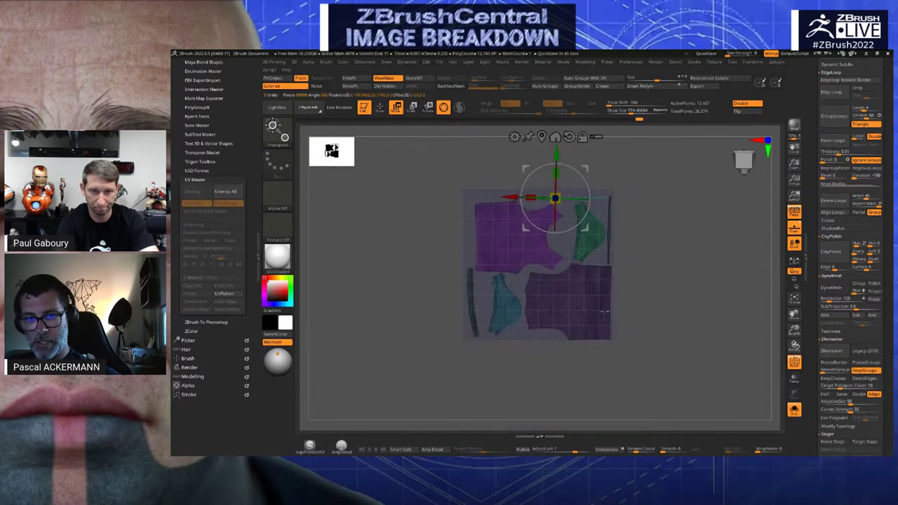
right_click_drag(605, 312, 726, 227, "alt")
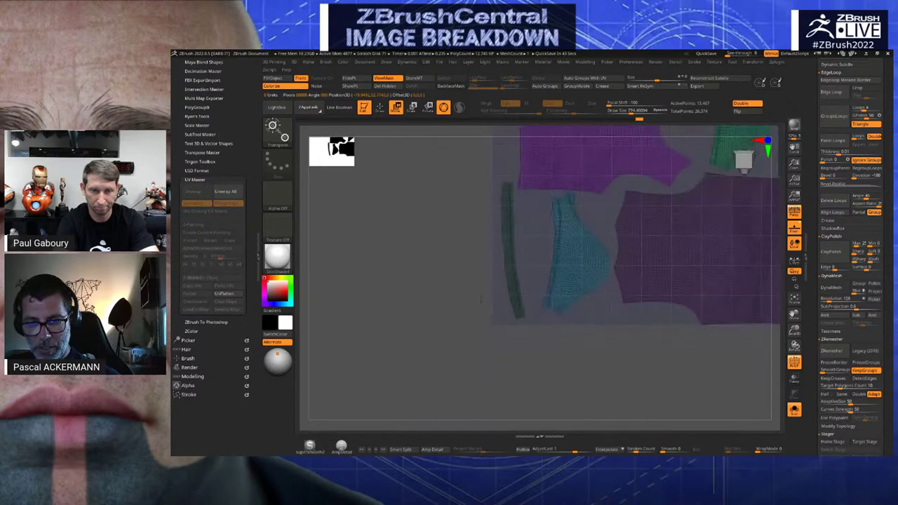
left_click(515, 310, "ctrl+shift")
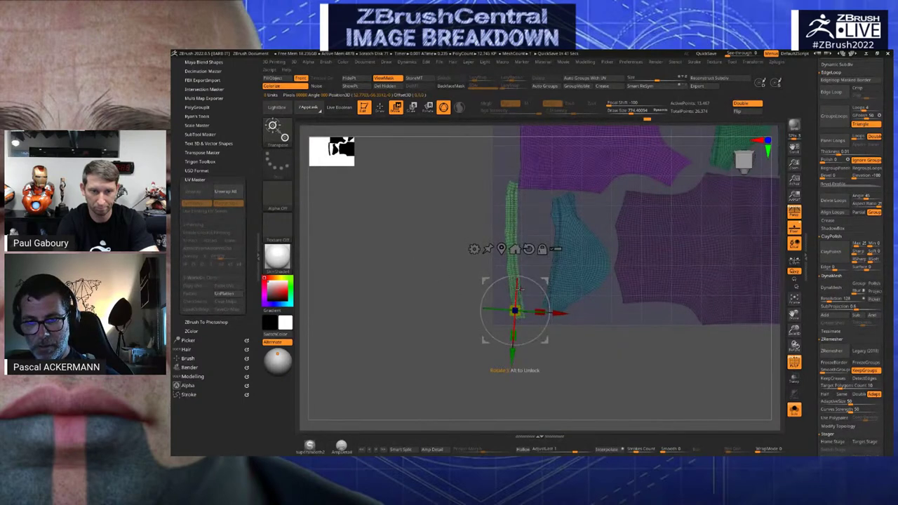
left_click_drag(545, 280, 541, 283)
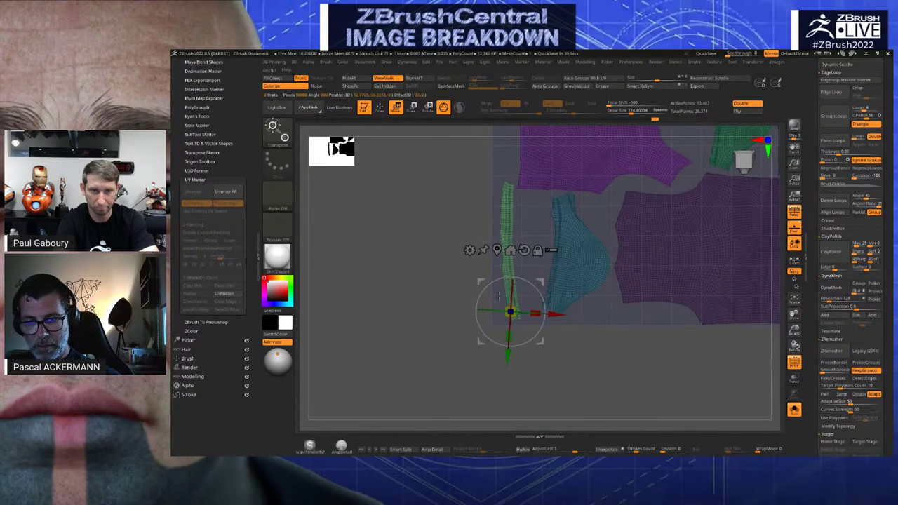
key("q")
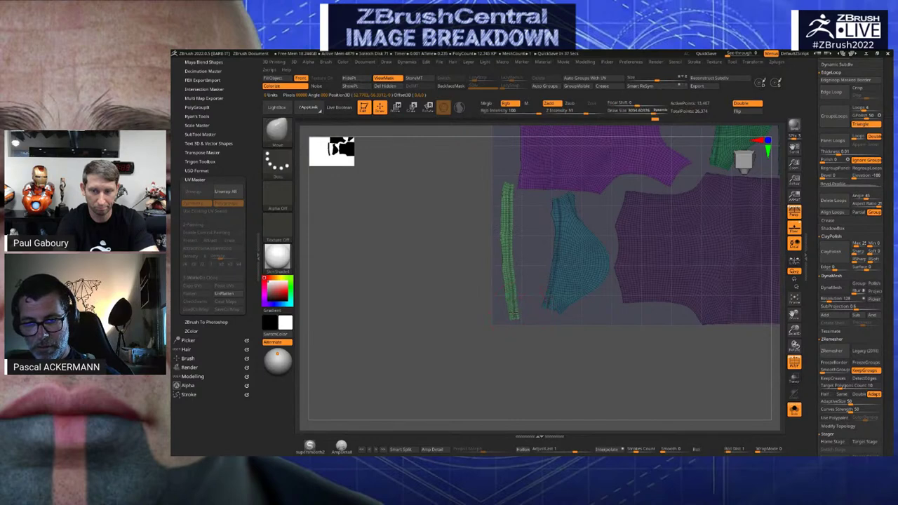
key("s")
left_click(515, 320)
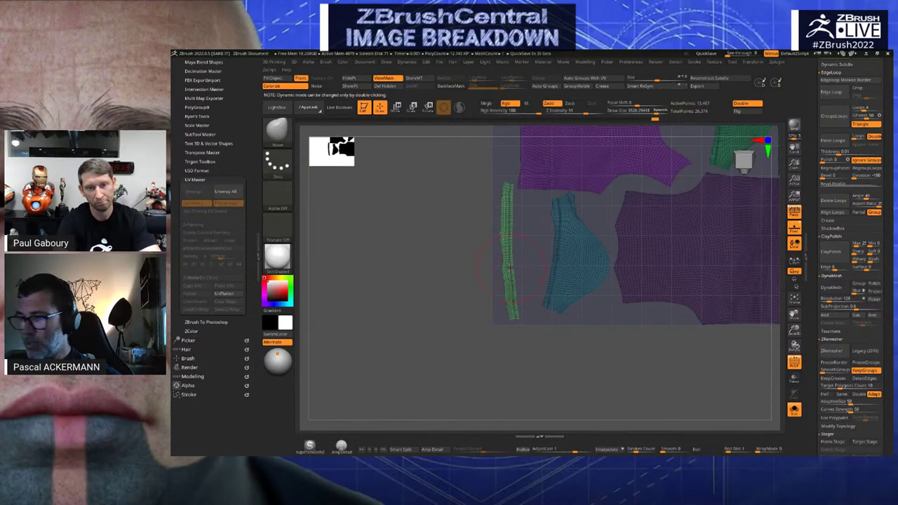
key("r")
left_click(506, 262, "alt")
left_click_drag(528, 235, 527, 233)
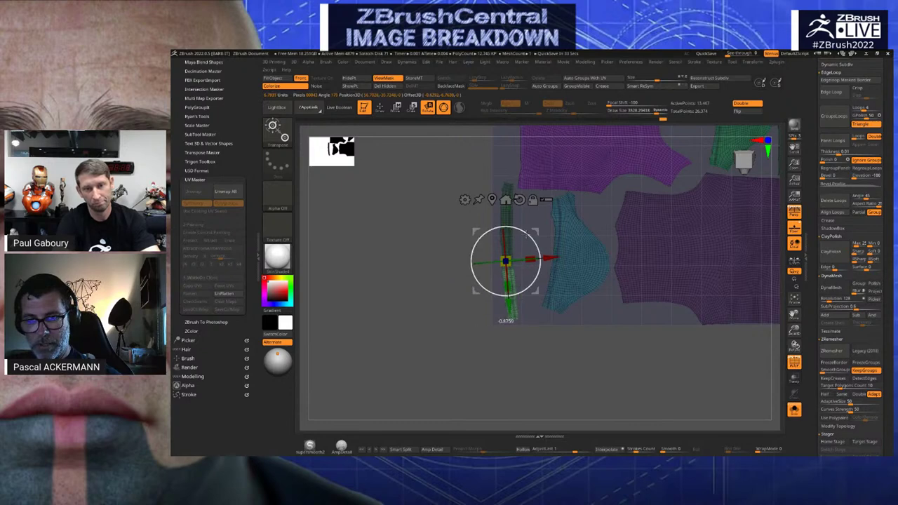
key("q")
key("f")
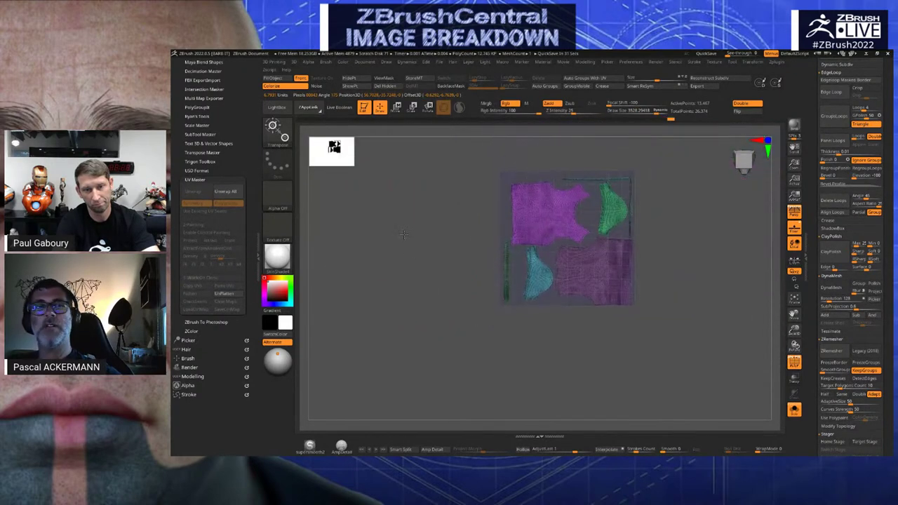
Unflatten the UV layout back into the 3D T-shirt and hide its polygroup wireframe
left_click(235, 293)
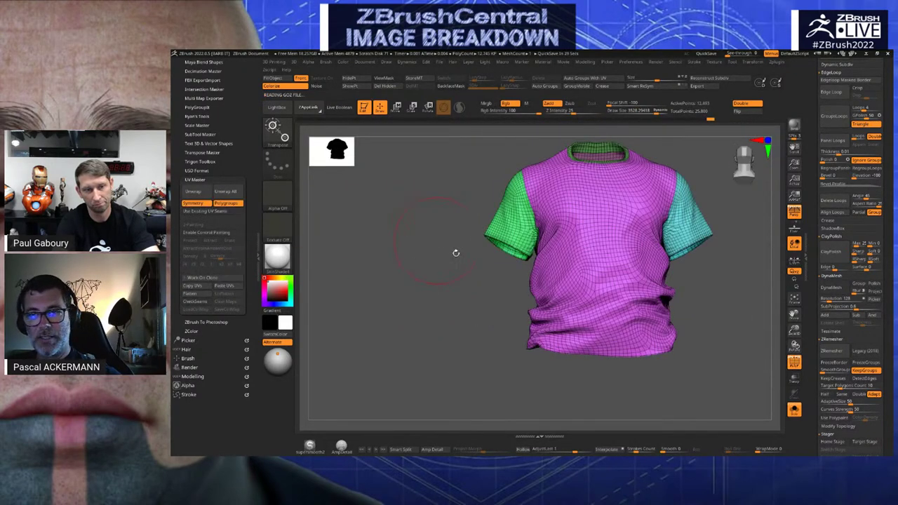
left_click_drag(814, 147, 814, 422)
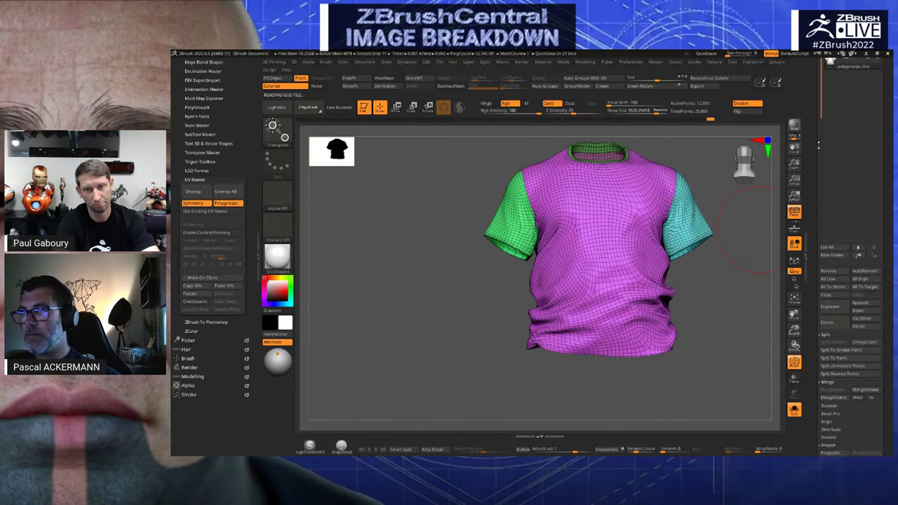
scroll(814, 98, "up", 2)
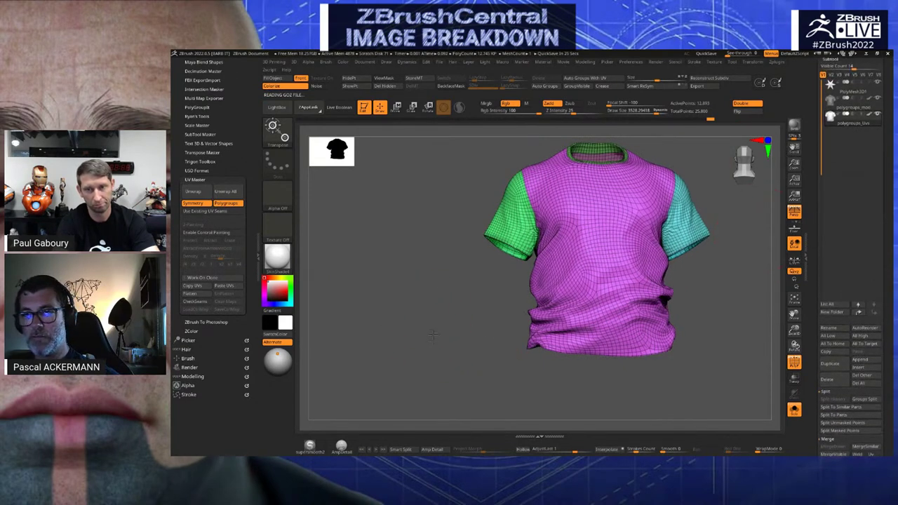
key("w")
left_click(795, 362)
Assign the lettered checker image, Texture 19, as the T-shirt's texture map
left_click_drag(812, 381, 816, 245)
scroll(818, 347, "down", 3)
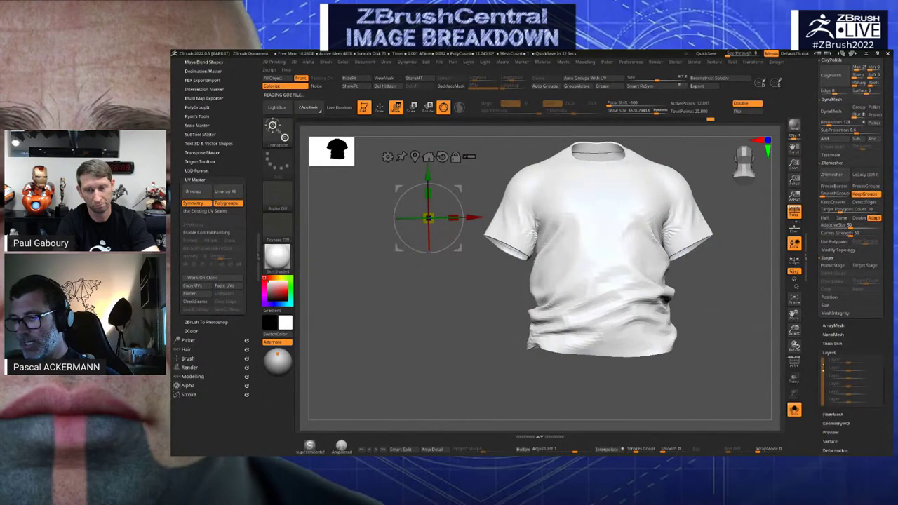
scroll(818, 351, "down", 2)
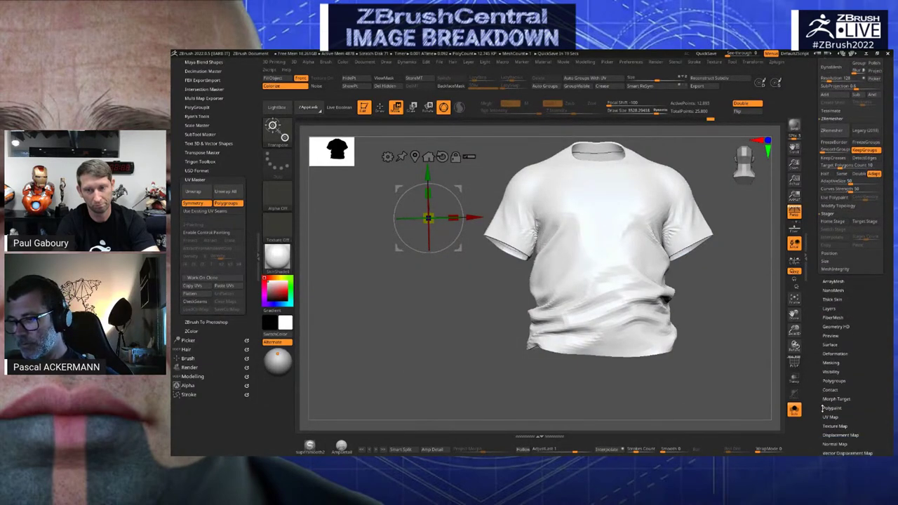
scroll(823, 407, "down", 3)
left_click(825, 385)
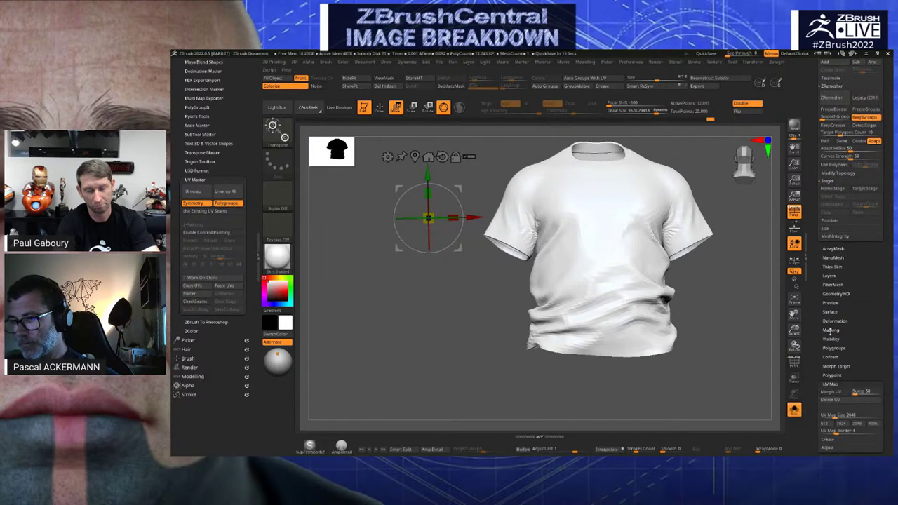
scroll(820, 364, "down", 2)
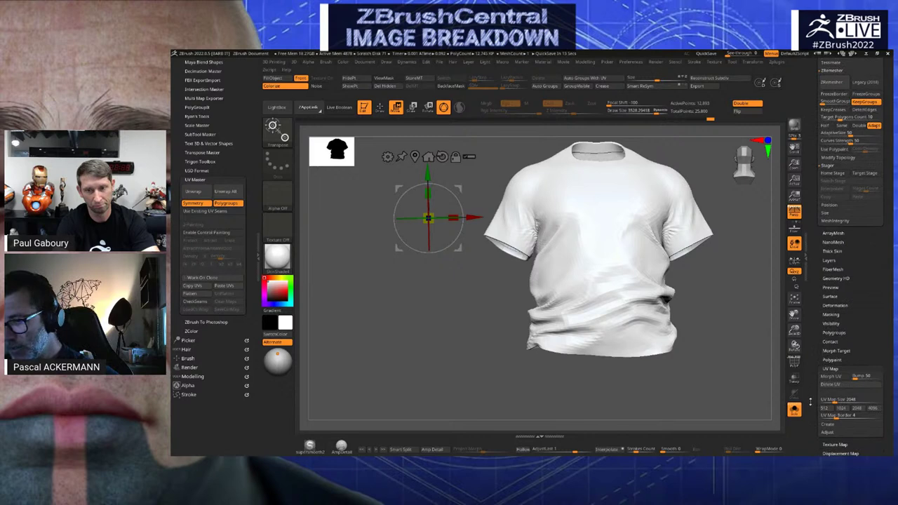
left_click_drag(810, 402, 811, 326)
left_click(825, 370)
left_click(827, 392)
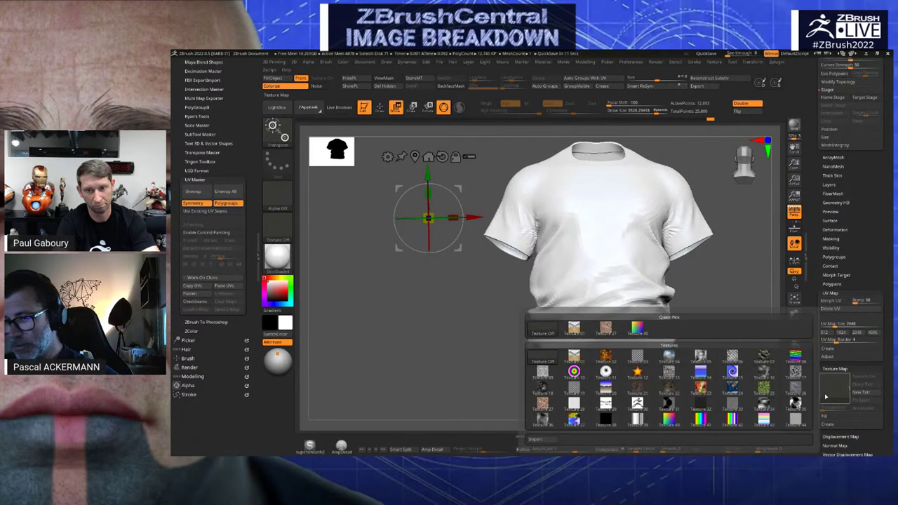
left_click(577, 390)
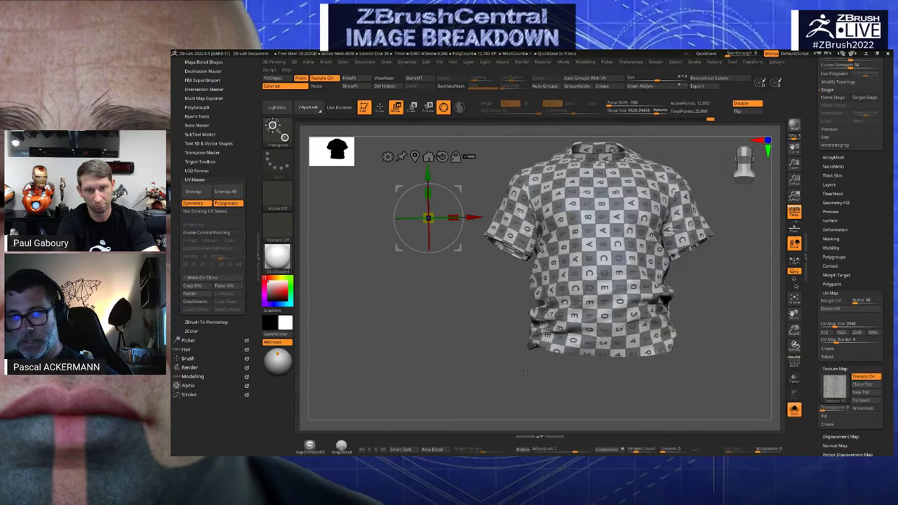
Inspect the checker pattern around the T-shirt's neckline and shoulders, and turn the texture off
left_click_drag(421, 344, 539, 282)
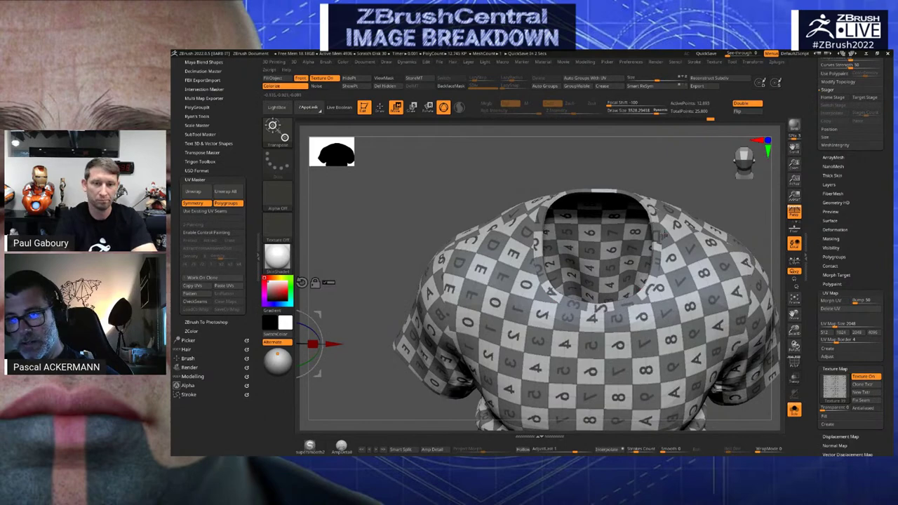
left_click_drag(414, 246, 384, 190)
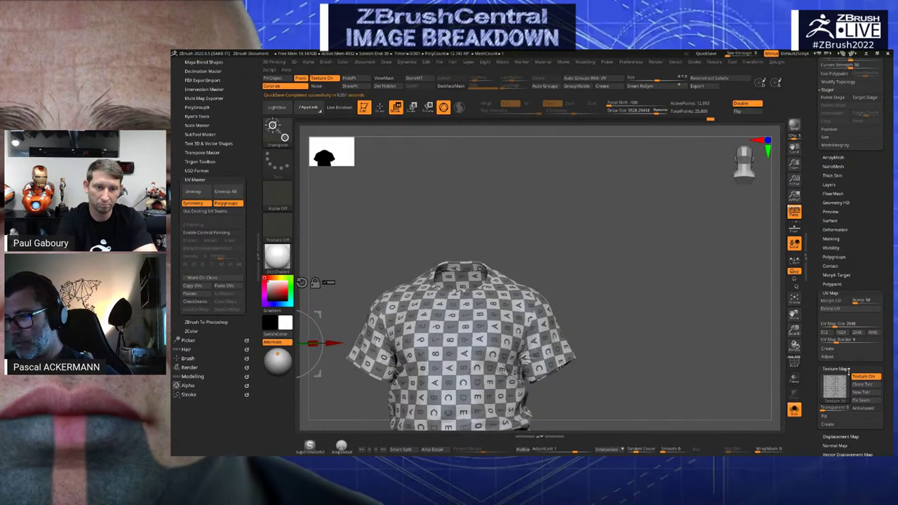
left_click(860, 377)
Save the tool with both T-shirt copies as "Uv Switch"
left_click_drag(809, 122, 813, 292)
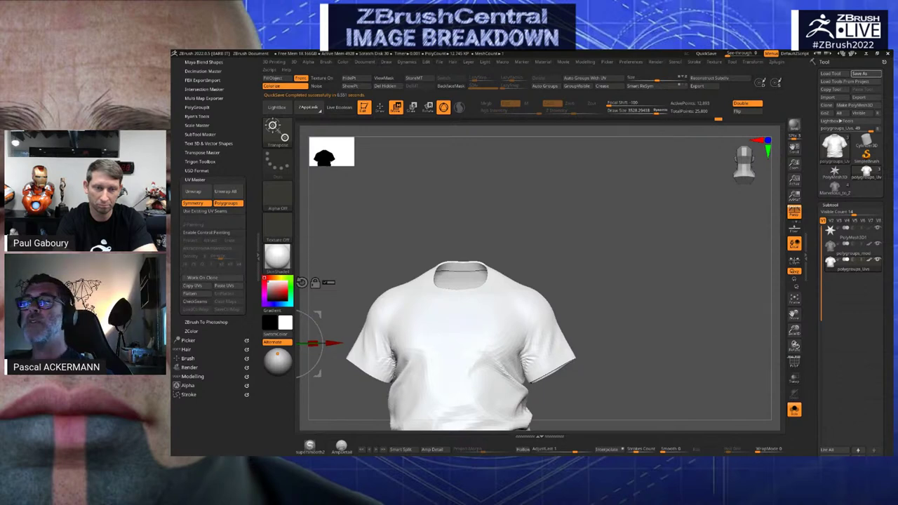
left_click(794, 126)
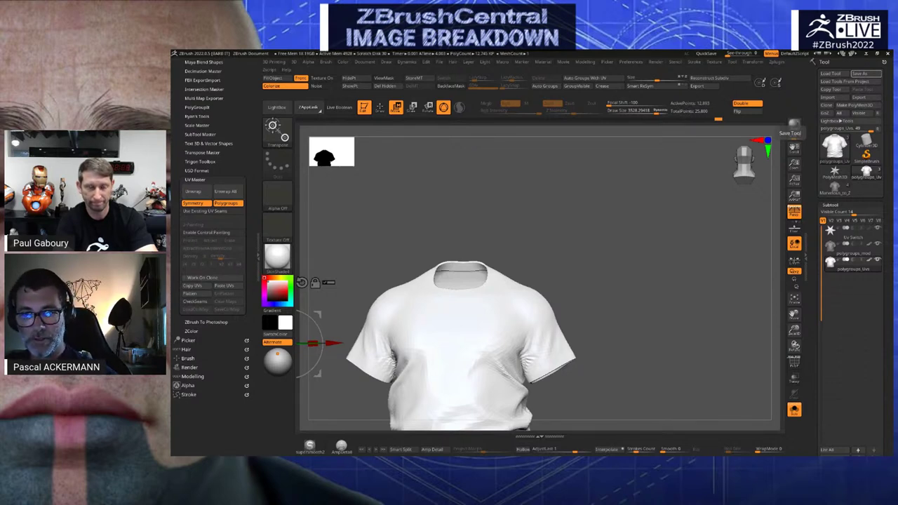
Show the polygroup wireframe on the polygroups_Uvs T-shirt and copy its UVs
mouse_move(552, 247)
left_mouse_down("alt")
mouse_move(667, 177)
mouse_move(695, 214)
mouse_move(679, 220)
mouse_move(706, 229)
left_mouse_up("alt")
key("q")
key("shift+f")
key("w")
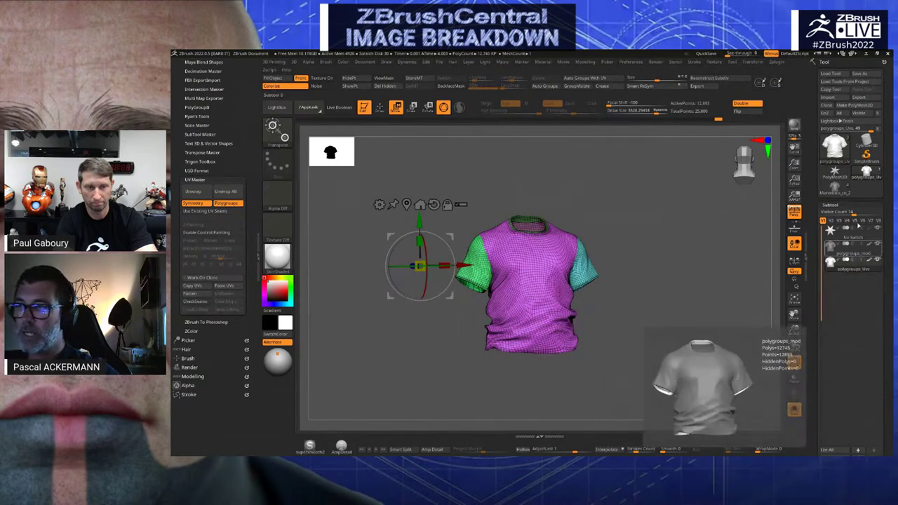
left_click(205, 293)
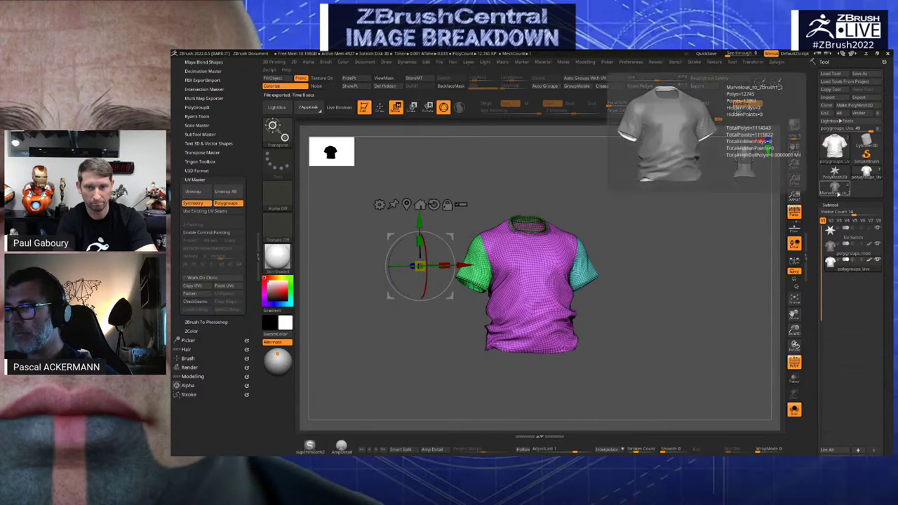
Switch to the Marvelous_to_Zbrush1_2 T-shirt, hide its wireframe and paste the copied UVs onto it
left_click(835, 190)
key("shift+f")
key("q")
key("w")
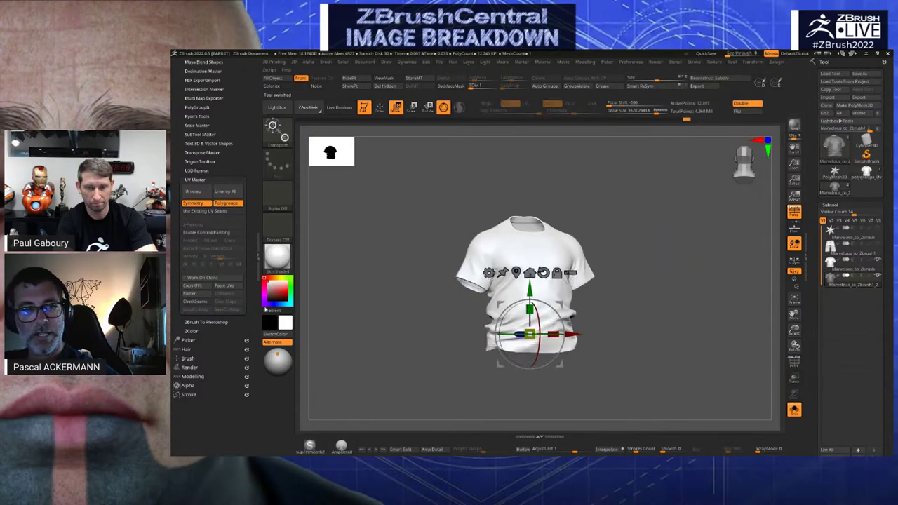
left_click(227, 287)
Assign the lettered checker Texture 19 to the Marvelous T-shirt as its texture map
scroll(825, 232, "down", 10)
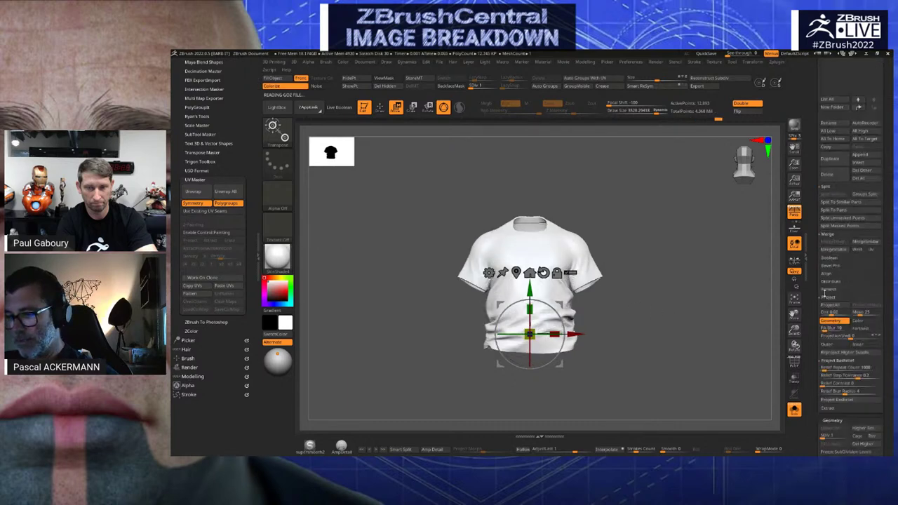
scroll(821, 280, "down", 2)
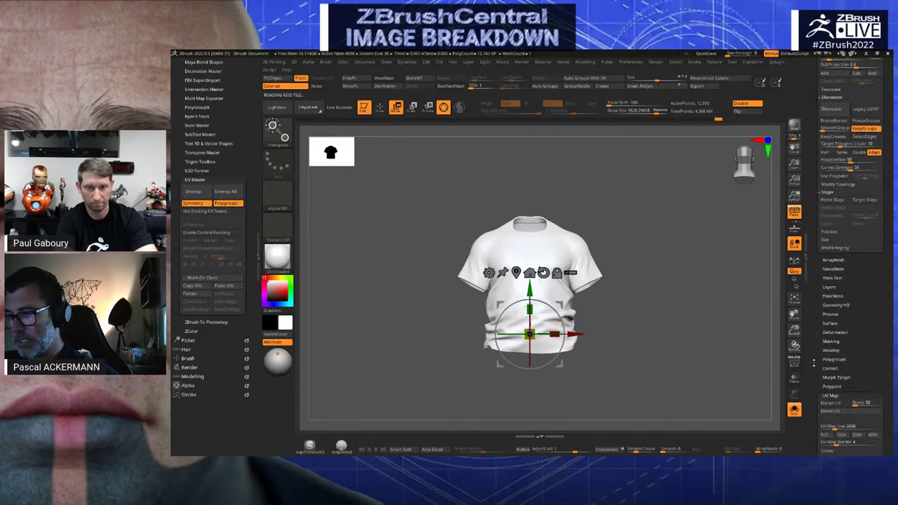
scroll(815, 363, "down", 10)
left_click(835, 318)
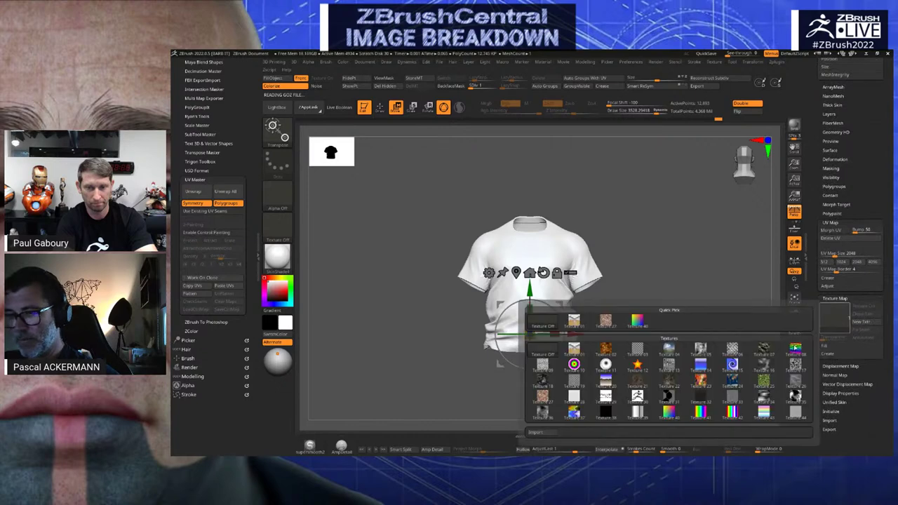
left_click(580, 386)
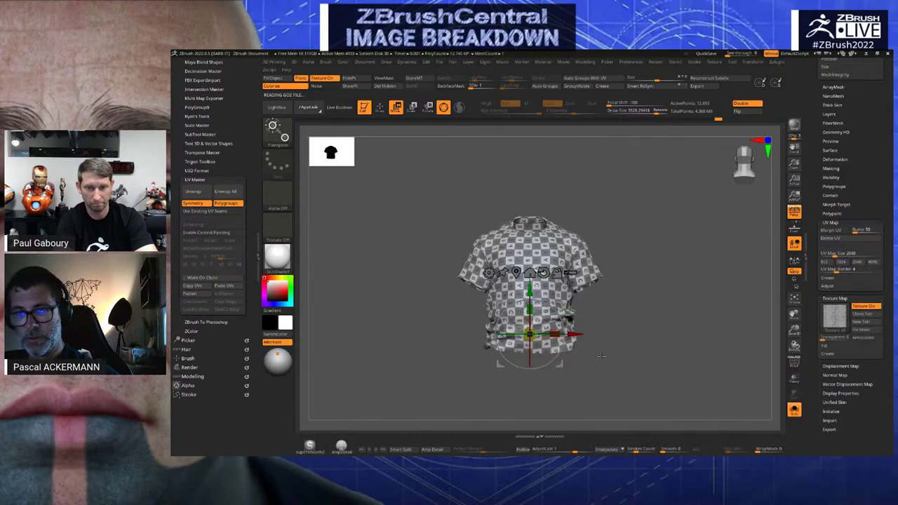
Check the checker pattern on the Marvelous T-shirt at subdivision level 5 and turn its texture off
left_click_drag(635, 341, 665, 320)
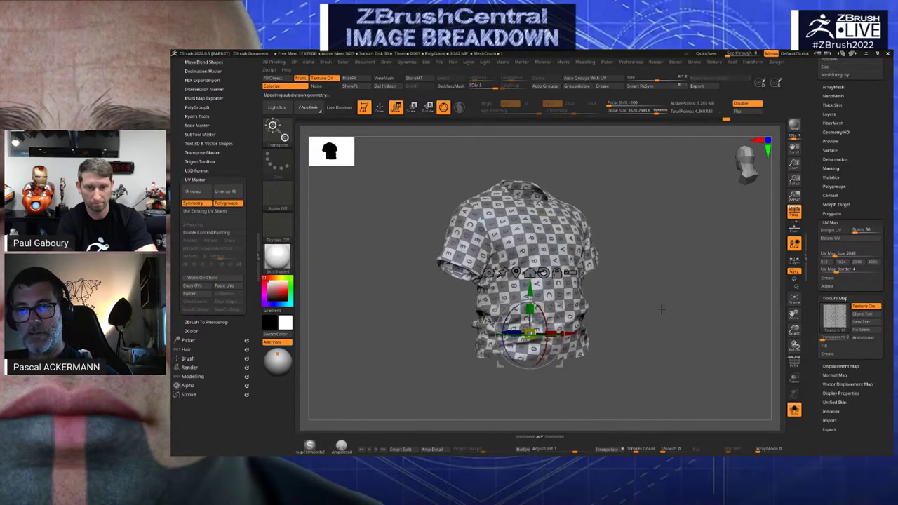
left_click(854, 307)
left_click_drag(712, 277, 650, 284)
Switch the material to StartupMaterial and turn off Colorize to view the T-shirt's folds in plain grey
mouse_move(273, 255)
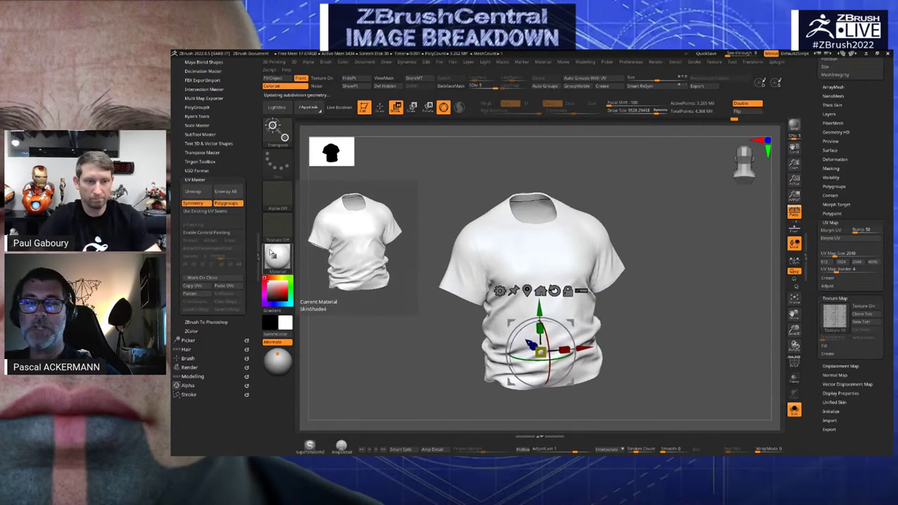
left_click(274, 255)
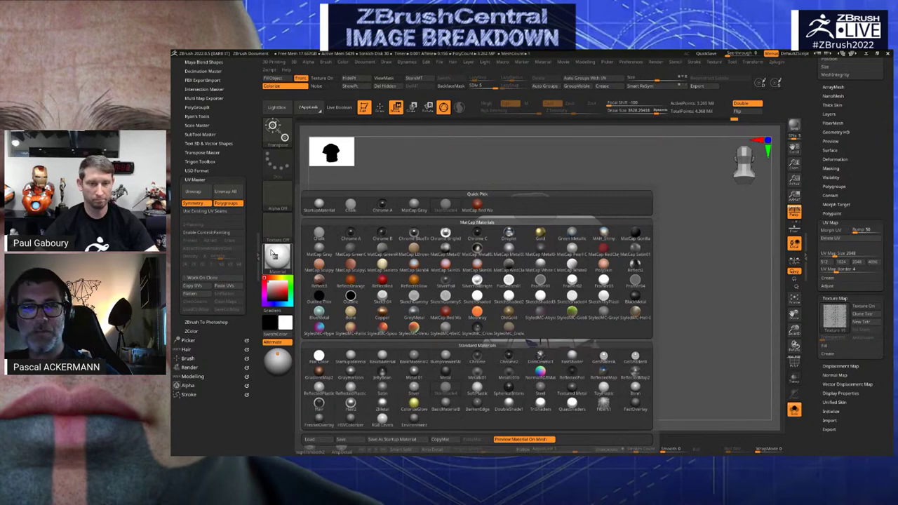
left_click(319, 204)
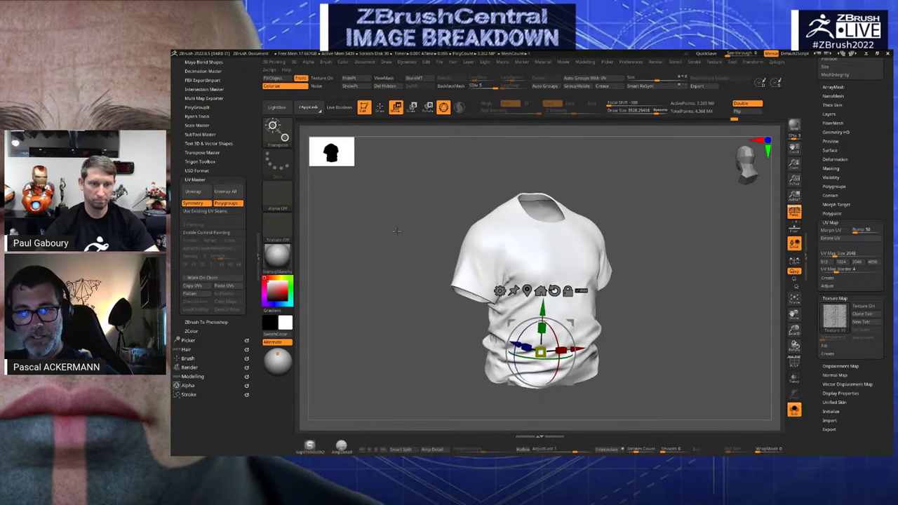
left_click_drag(363, 219, 389, 313)
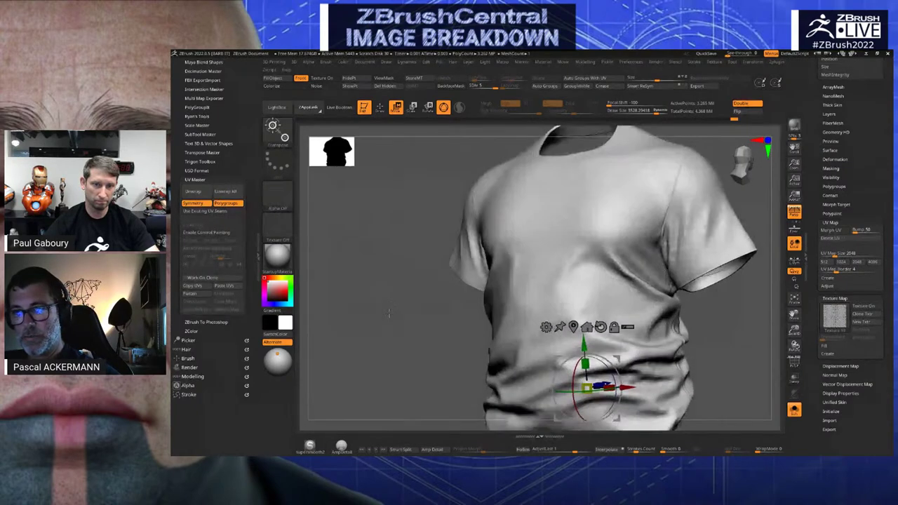
Turn the checker texture on to examine the T-shirt from the sleeve side, and turn it off again
left_click(864, 306)
left_click_drag(427, 280, 707, 233)
left_click(864, 306)
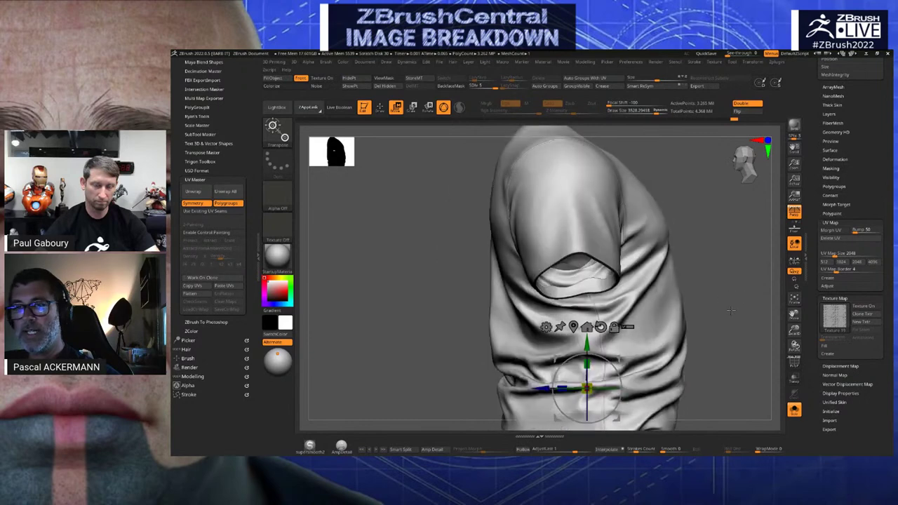
Apply a saved fabric noise to the T-shirt with NoiseMaker in UV mode, adjusting its Alpha Scale
key("q")
mouse_move(739, 320)
left_mouse_down()
mouse_move(405, 341)
mouse_move(449, 280)
mouse_move(392, 268)
left_mouse_up()
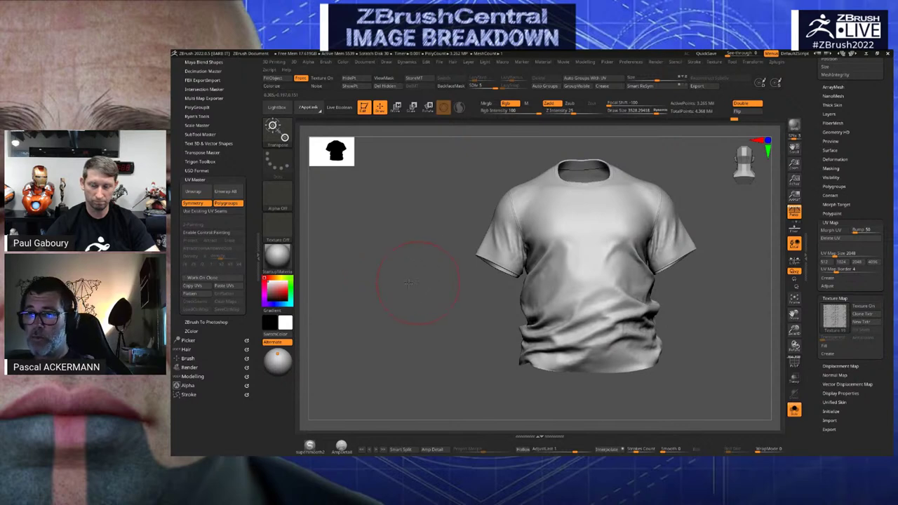
left_click_drag(408, 284, 383, 283)
key("f")
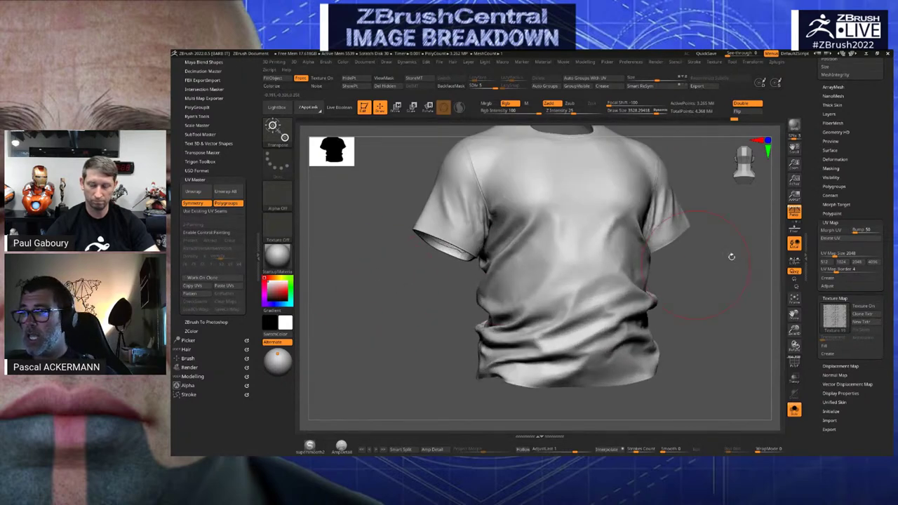
left_click_drag(730, 257, 721, 285, "alt")
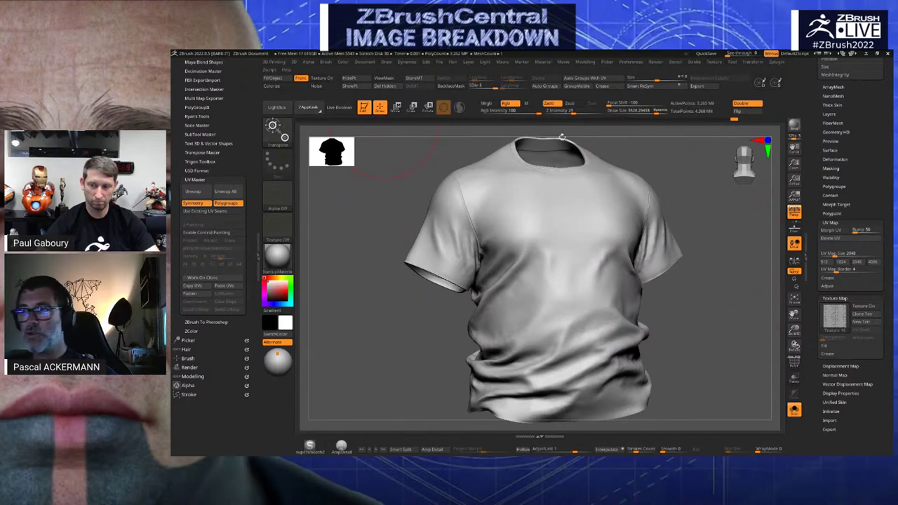
left_click(316, 85)
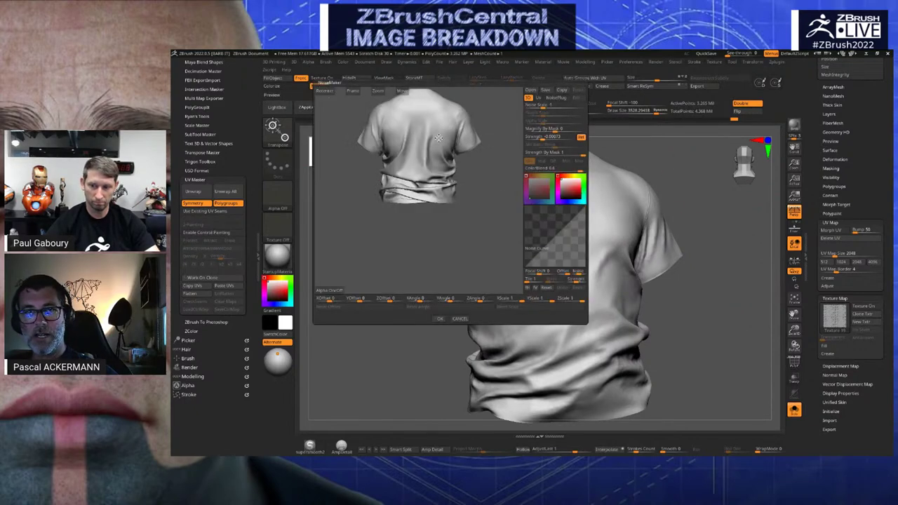
left_click_drag(438, 138, 428, 266)
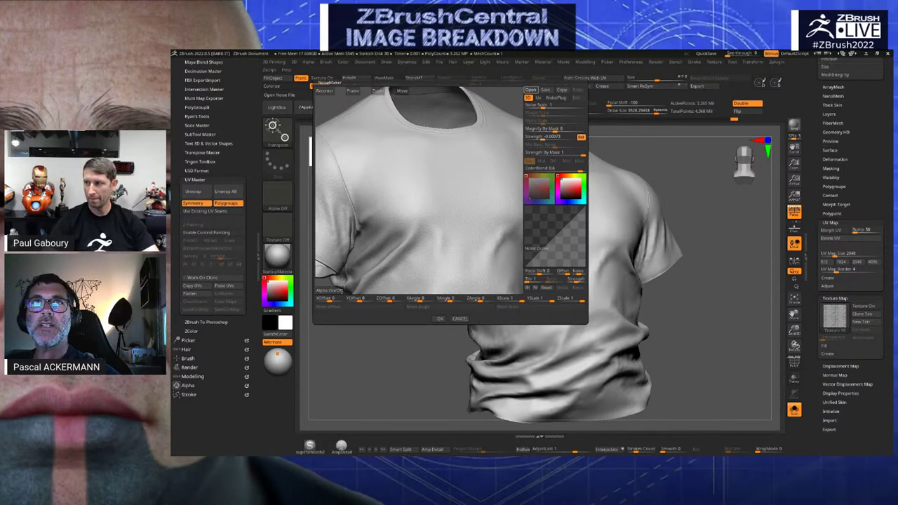
left_click_drag(392, 174, 544, 123, "alt")
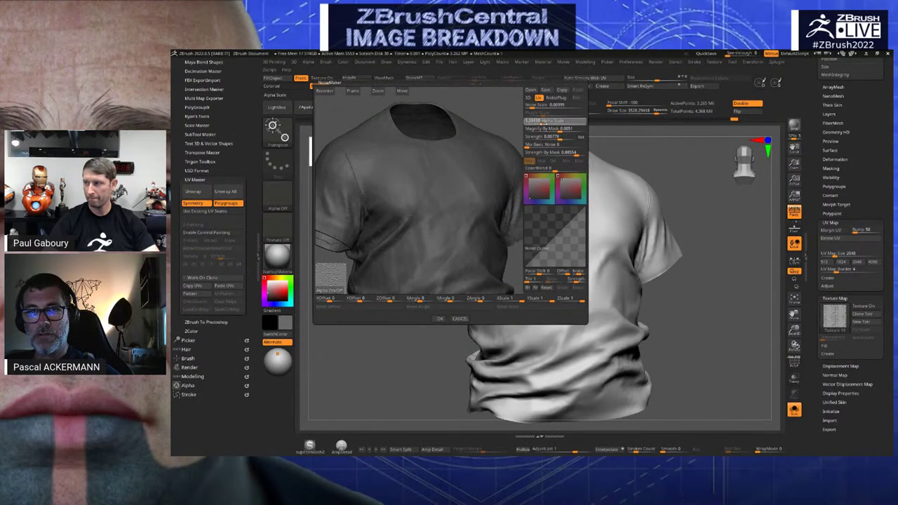
left_click(543, 123)
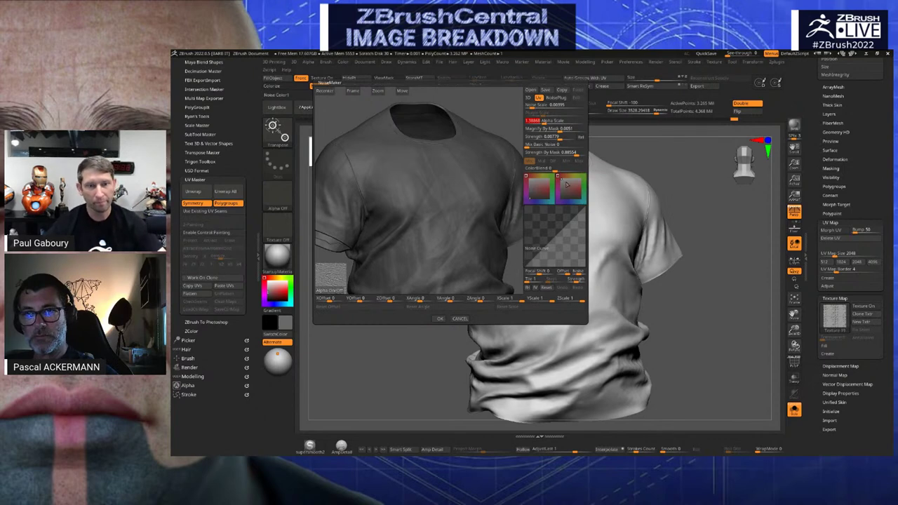
left_click(438, 317)
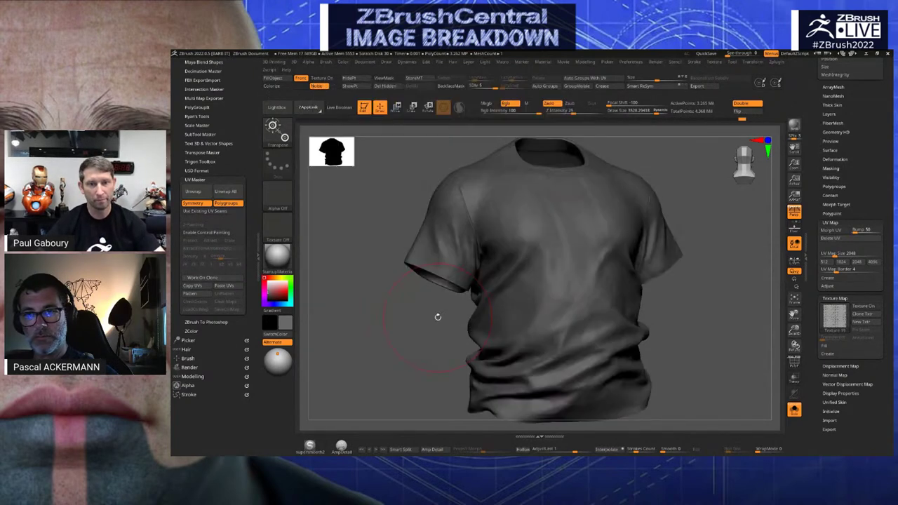
Examine the surface noise on the T-shirt from the front and the side
left_click_drag(391, 310, 381, 267)
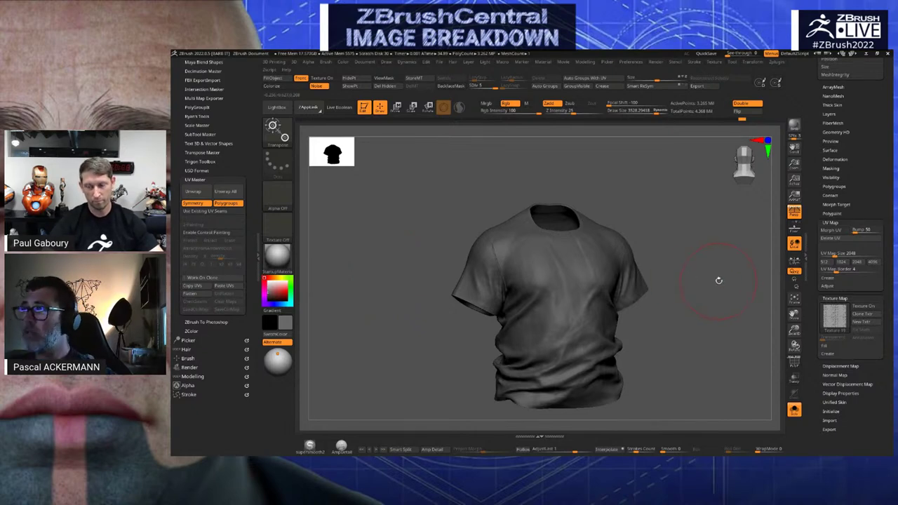
left_click_drag(719, 280, 721, 280)
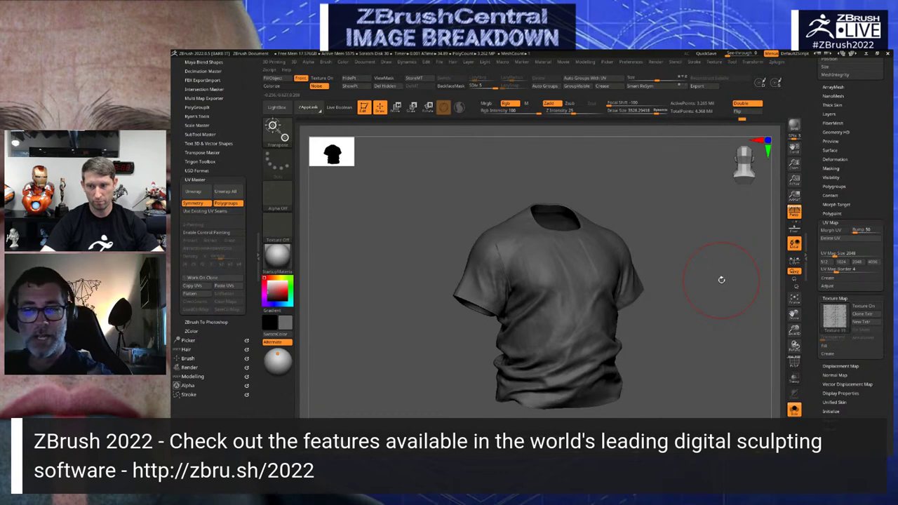
key("w")
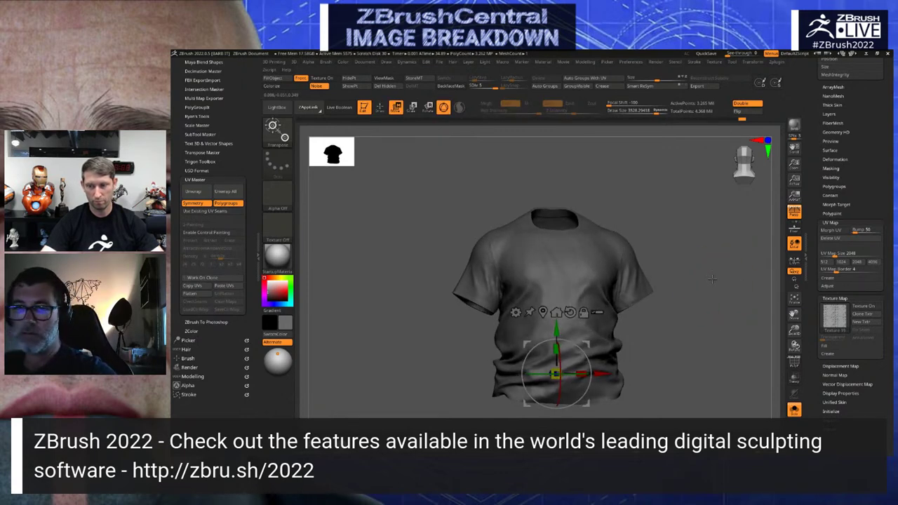
key("q")
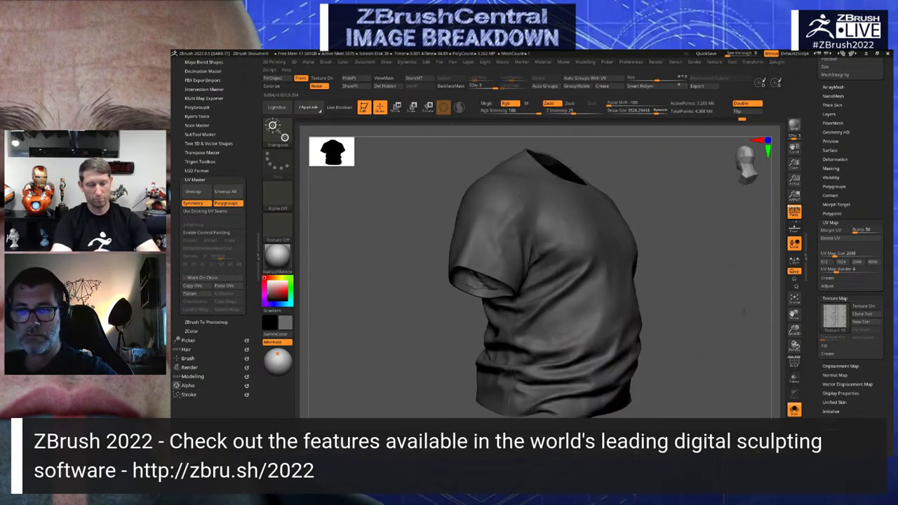
key("w")
key("q")
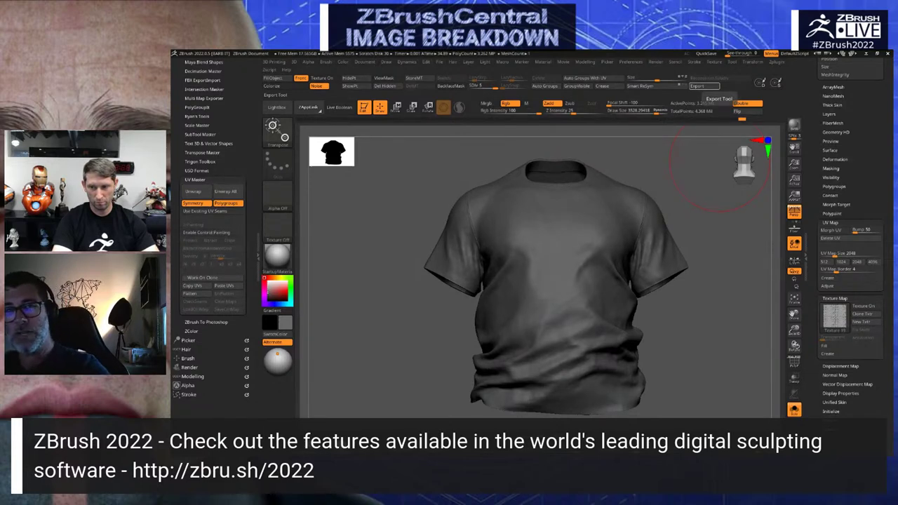
Lower the T-shirt to subdivision level 1 and show its polygroups with PolyFrame at the sleeve opening
mouse_move(336, 300)
left_mouse_down("alt")
mouse_move(384, 315)
mouse_move(397, 345)
mouse_move(394, 322)
left_mouse_up("alt")
key("w")
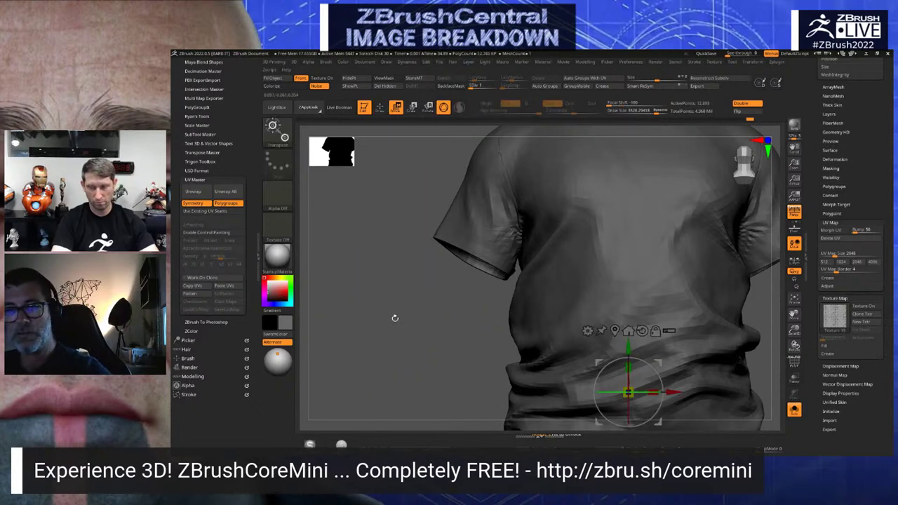
left_click_drag(405, 248, 490, 259, "alt")
key("shift+f")
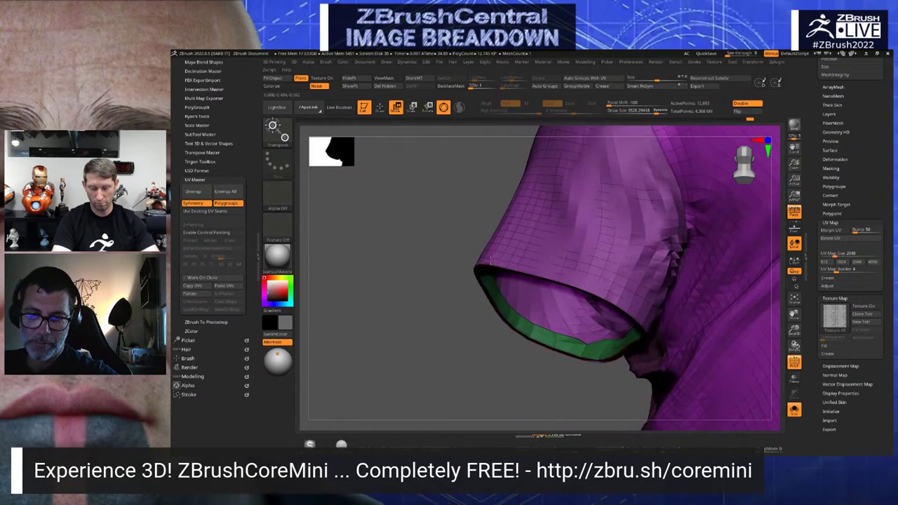
Examine the sleeve opening's thin edge up close, switching Solo and PolyFrame display off and on
left_click(794, 410)
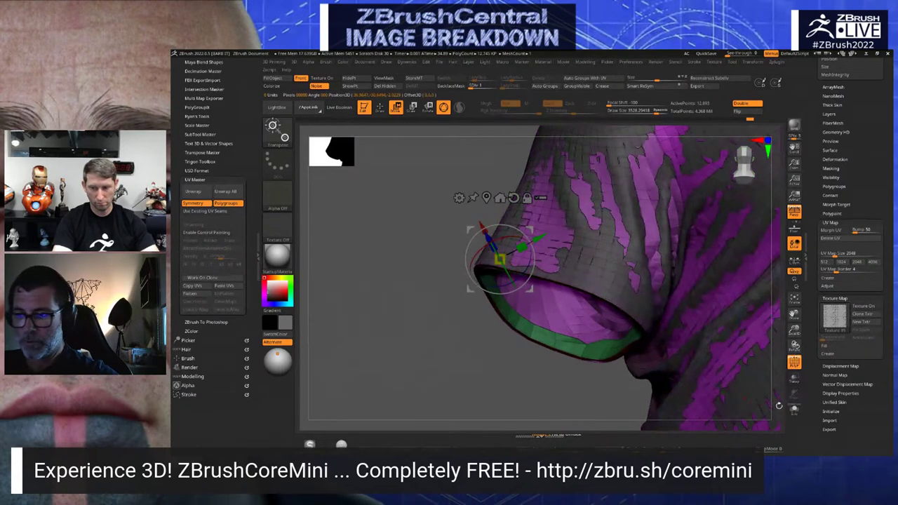
left_click(794, 410)
left_click_drag(421, 273, 467, 290)
key("shift+f")
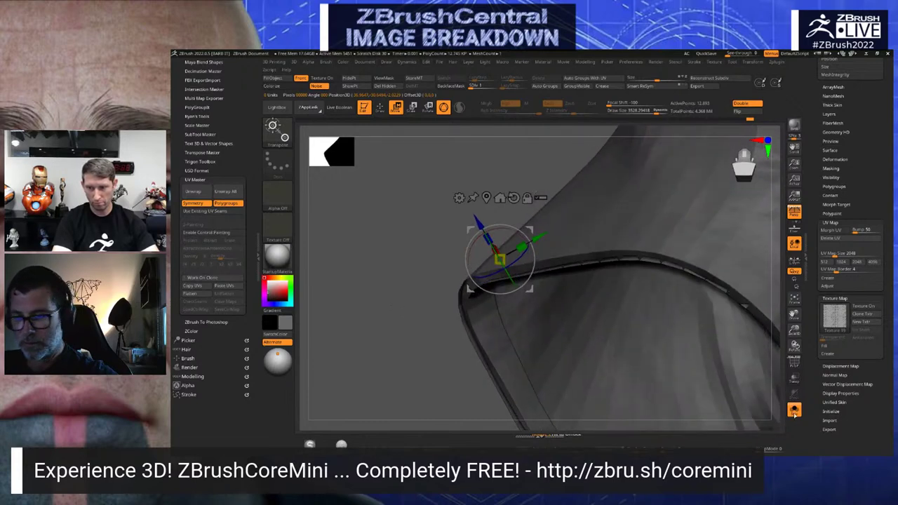
left_click_drag(364, 349, 407, 349)
key("shift+f")
key("shift+f")
left_click(794, 361)
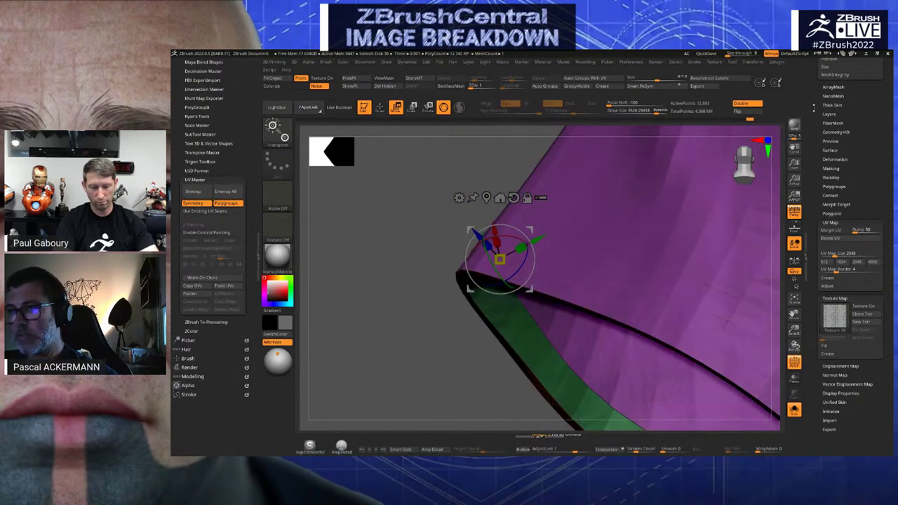
scroll(815, 107, "up", 1)
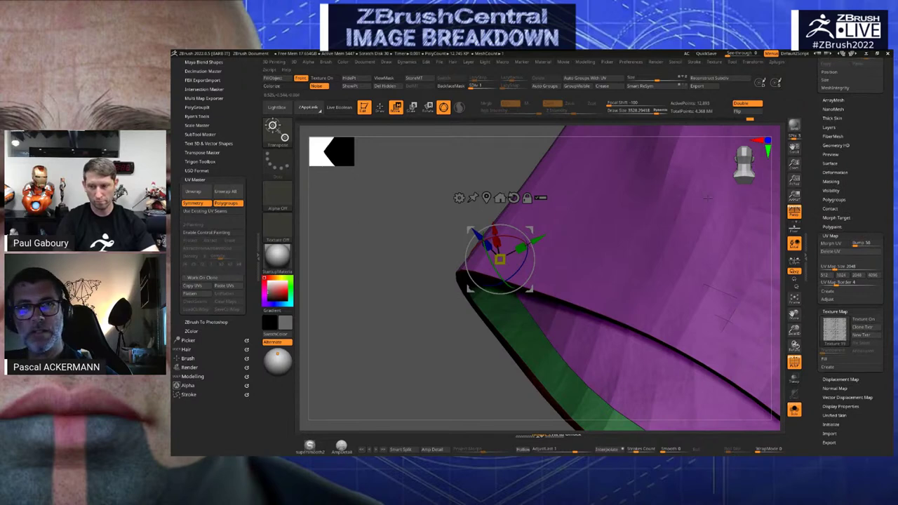
Turn off the T-shirt's surface noise and use the ZModeler brush on the sleeve hem's edge
left_click(319, 86)
left_click_drag(348, 204, 387, 335)
key("q")
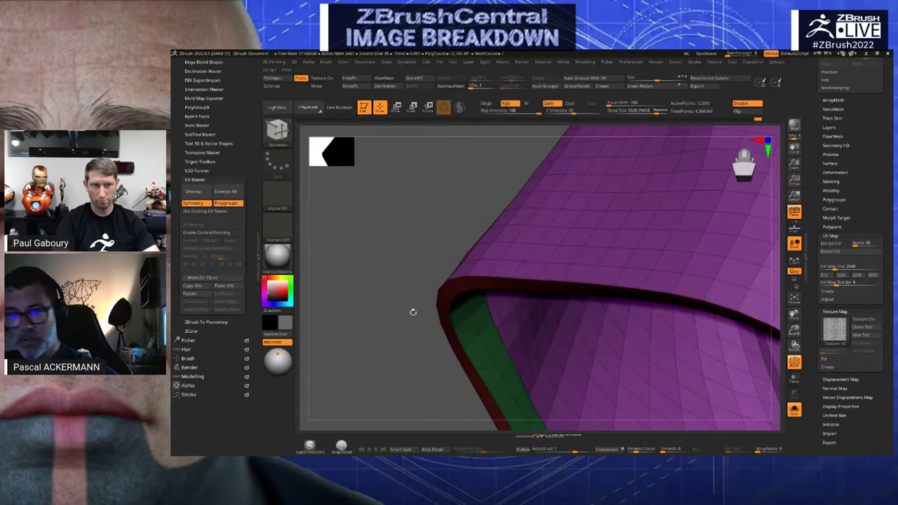
left_click_drag(478, 279, 451, 281)
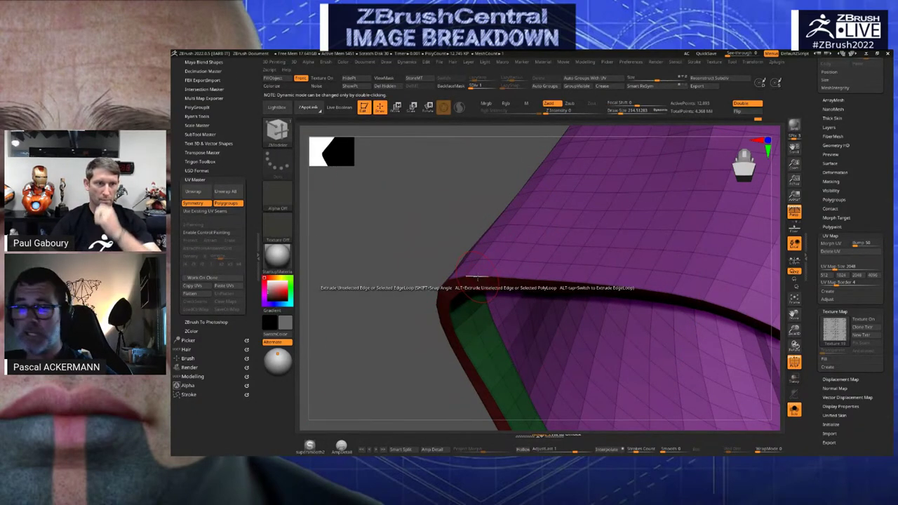
Scale the sleeve opening's edge loop with ZModeler's Scale edge action, targeting EdgeLoop Complete
key("space")
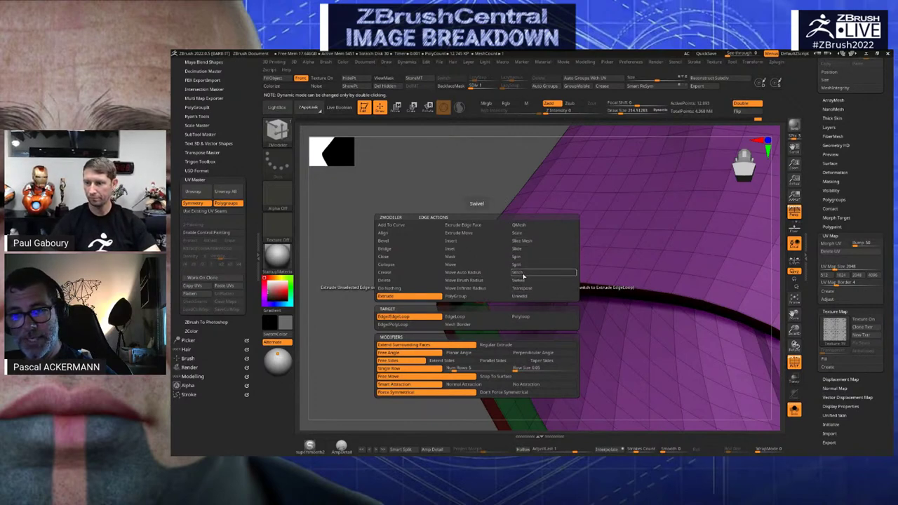
left_click(520, 233)
left_click(398, 324)
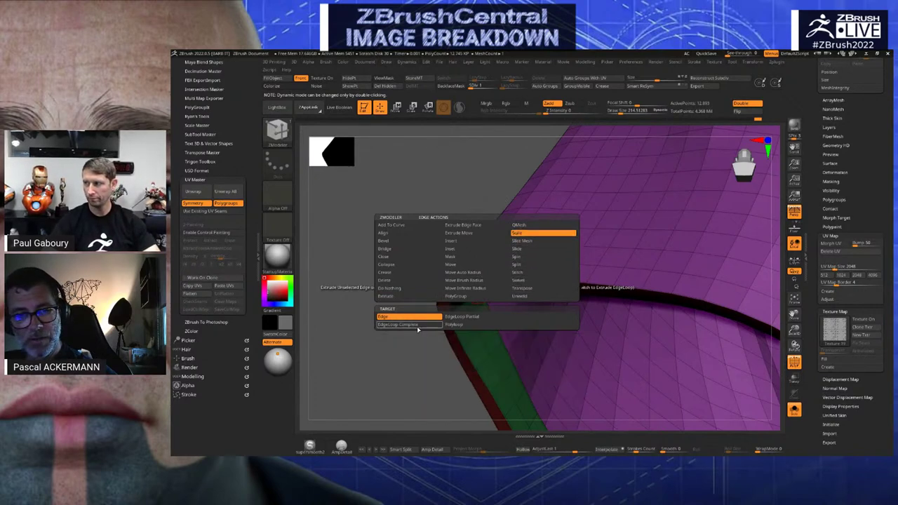
mouse_move(477, 276)
left_mouse_down()
mouse_move(479, 260)
mouse_move(475, 301)
mouse_move(479, 279)
left_mouse_up()
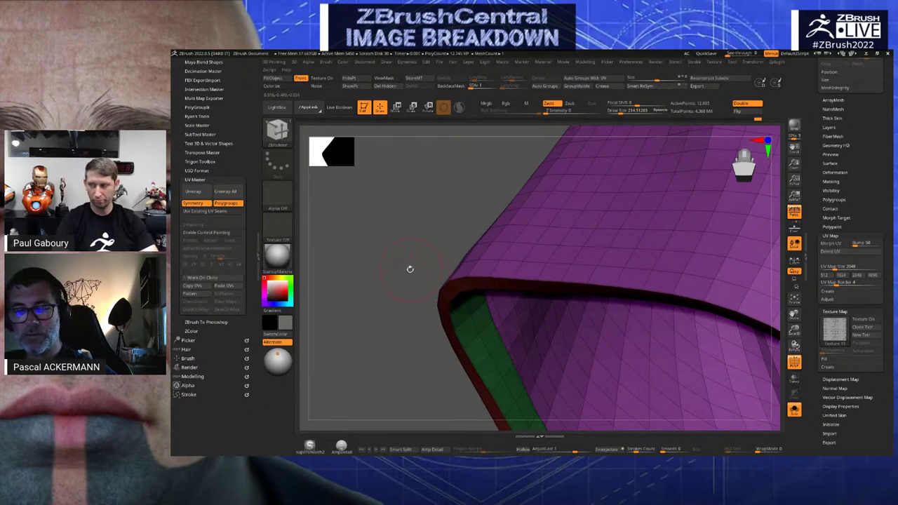
left_click_drag(410, 269, 401, 269)
Set ZModeler's edge action to Swivel and apply it to the edge loop around the sleeve opening
key("space")
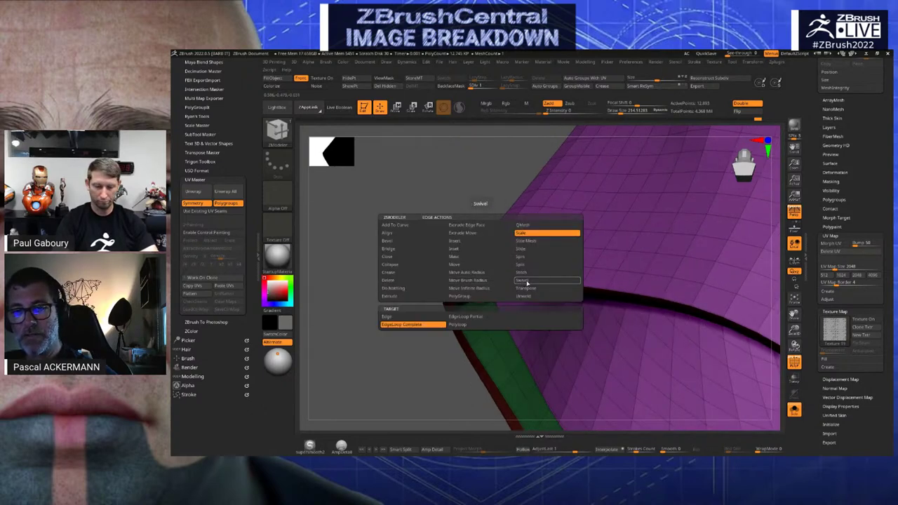
left_click(526, 281)
left_click_drag(433, 267, 434, 263)
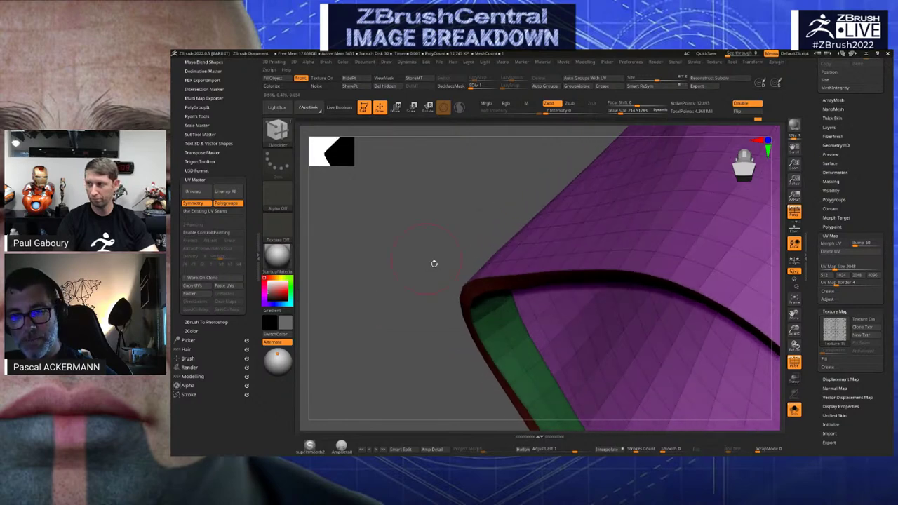
key("space")
left_click(482, 280)
left_click_drag(483, 280, 411, 287)
Raise the T-shirt to subdivision level 4 and hide PolyFrame to show the whole garment
key("d")
key("d")
key("d")
key("shift+f")
left_click_drag(418, 322, 419, 293, "alt")
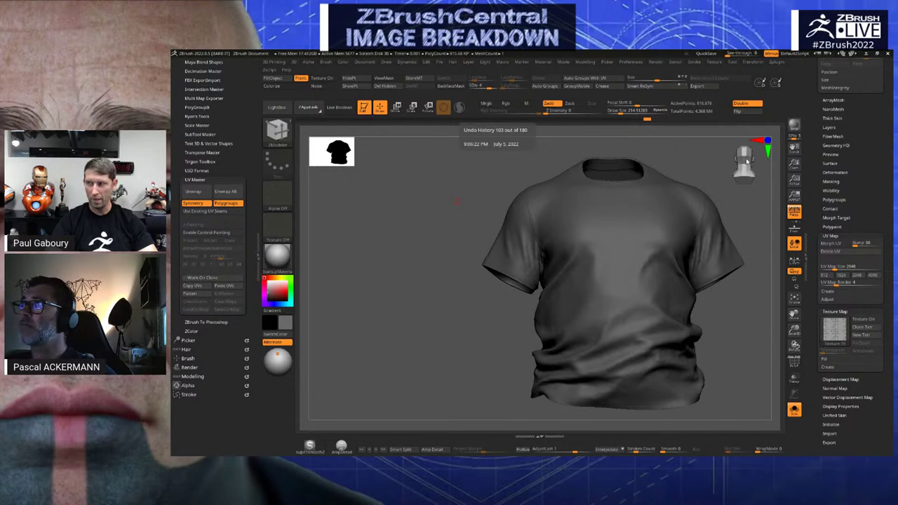
Switch from the T-shirt to the shoes model and bring the whole shoe into view
left_click_drag(805, 114, 806, 130)
scroll(842, 175, "up", 10)
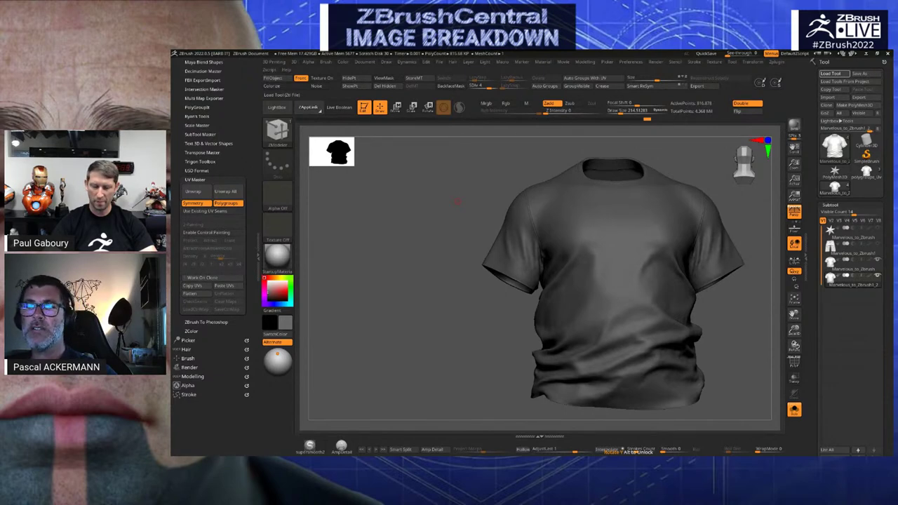
left_click(835, 254)
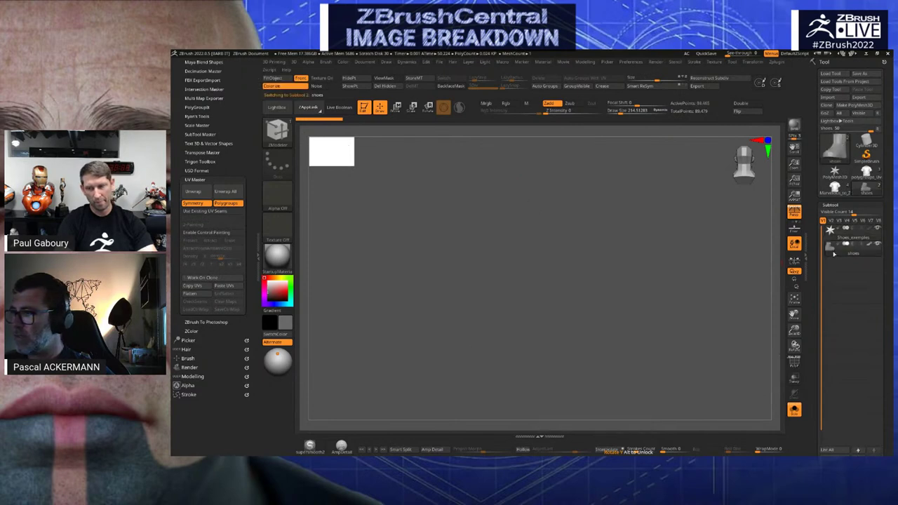
key("f")
left_click_drag(676, 307, 697, 307)
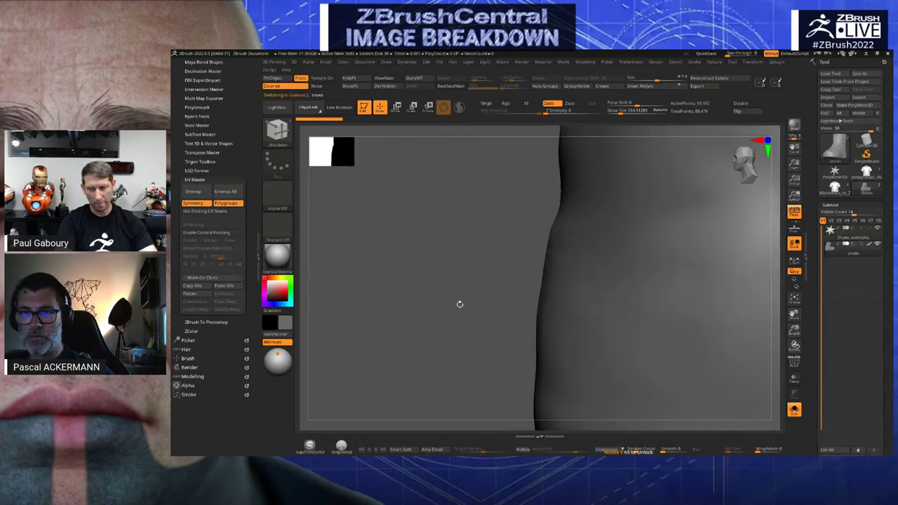
left_click_drag(460, 304, 423, 263, "alt")
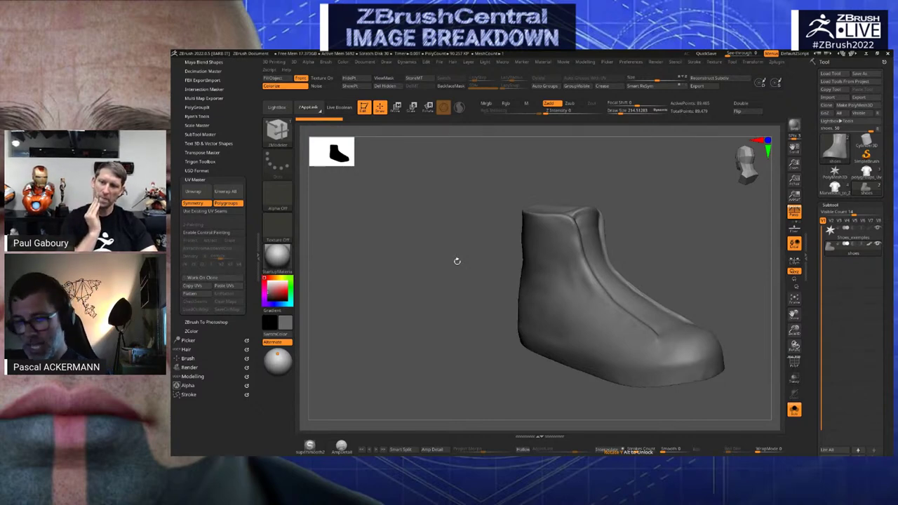
Select the Move brush and set its draw size to about 556 for the shoe
key("b")
key("m")
key("v")
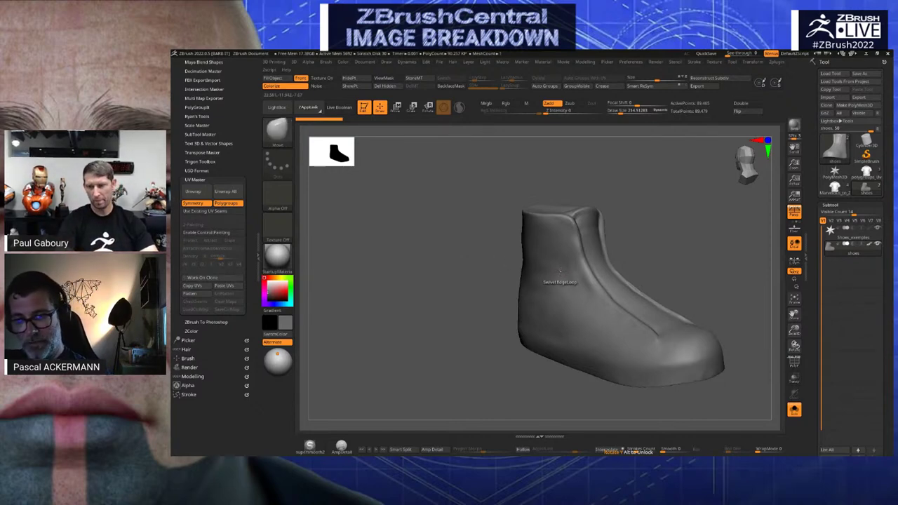
key("s")
left_click_drag(564, 271, 584, 270)
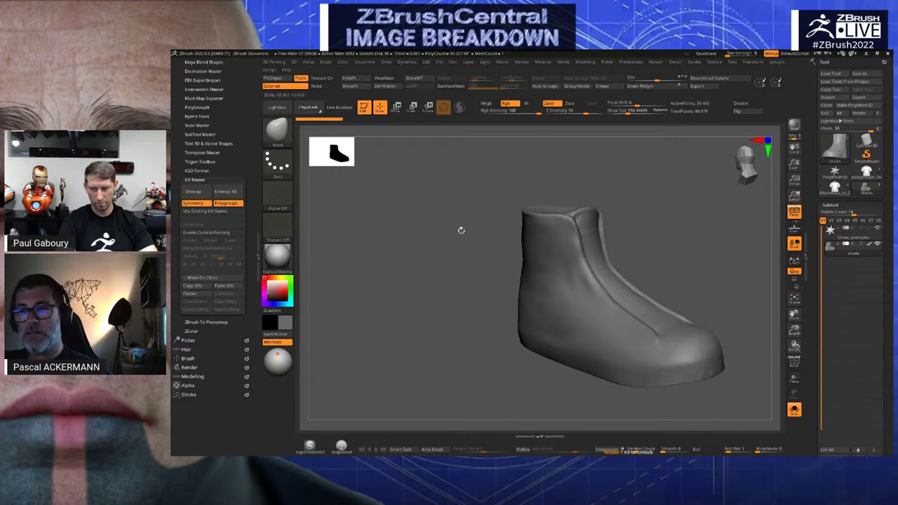
left_click_drag(461, 230, 428, 226)
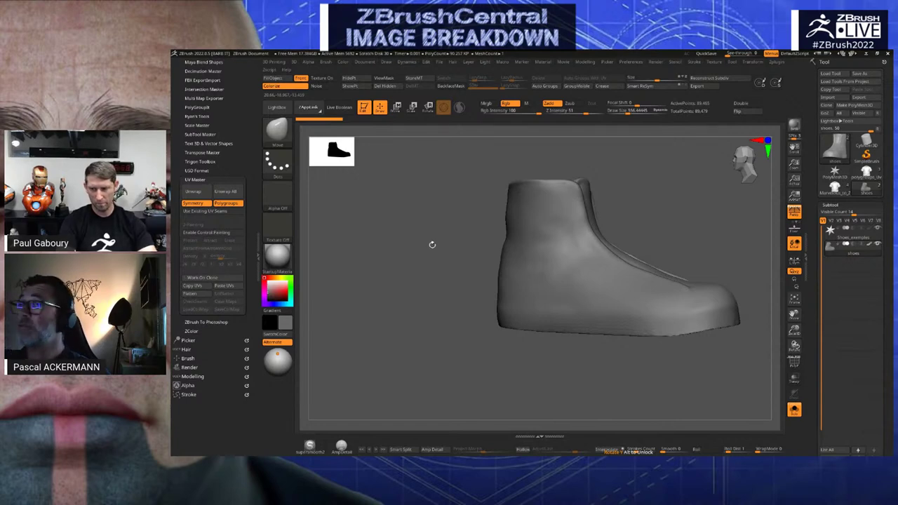
Step back and forward through the shoe's undo history, ending at an earlier version without the front seam
key("ctrl+z")
key("ctrl+z")
key("ctrl+shift+z")
key("ctrl+shift+z")
key("ctrl+z")
key("ctrl+z")
key("ctrl+z")
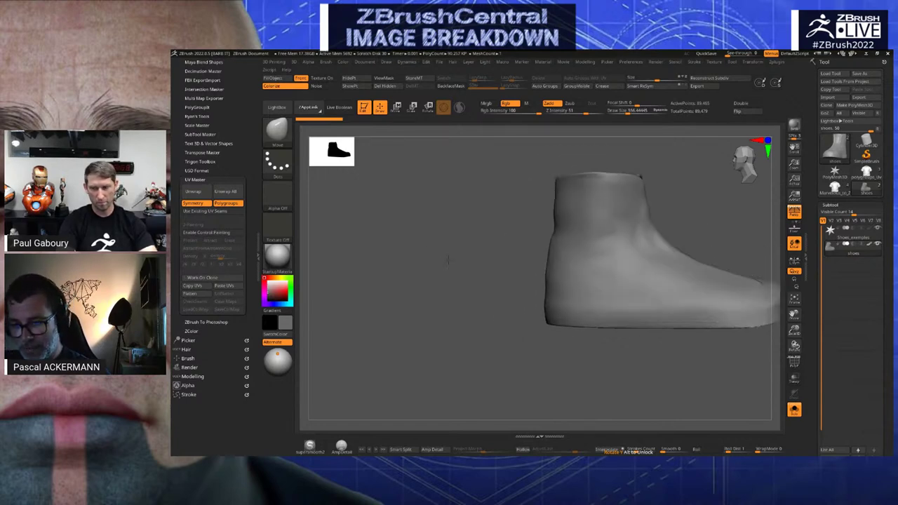
Frame the whole shoe in side view and reduce the brush draw size to about 33
left_click_drag(445, 257, 403, 239)
mouse_move(708, 336)
left_mouse_down()
mouse_move(730, 342)
mouse_move(712, 329)
left_mouse_up()
key("s")
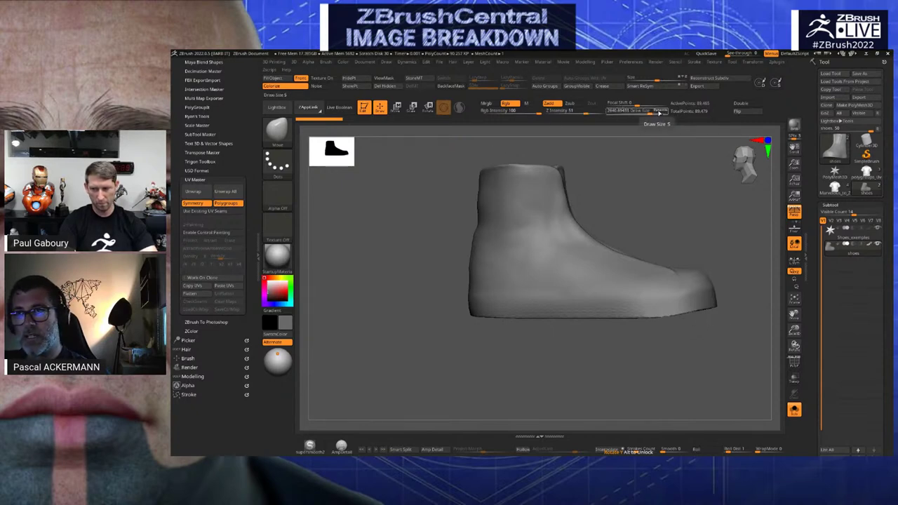
key("s")
mouse_move(694, 291)
left_mouse_down()
mouse_move(663, 291)
mouse_move(702, 303)
left_mouse_up()
key("s")
left_click_drag(699, 342, 704, 343)
key("s")
mouse_move(650, 304)
left_mouse_down()
mouse_move(639, 313)
mouse_move(587, 309)
left_mouse_up()
key("s")
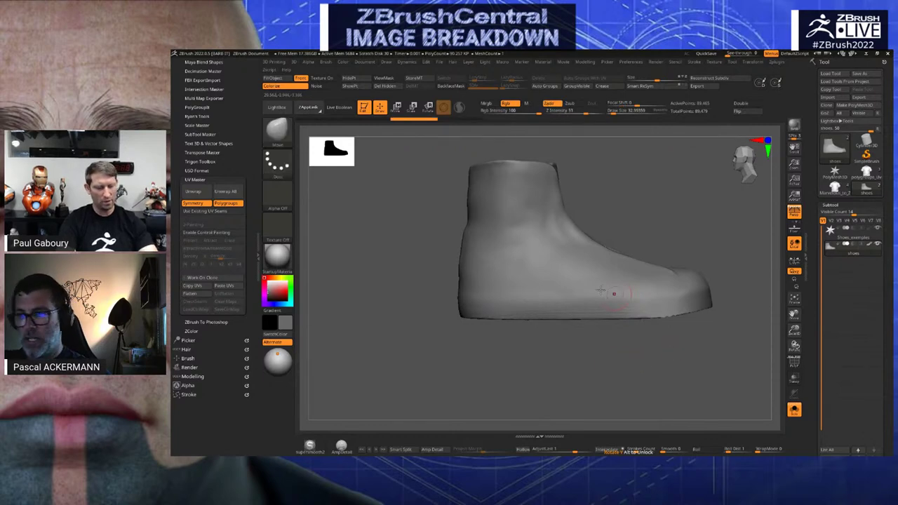
Show the shoe's polygroup colours without wireframe lines and duplicate the shoes subtool
key("shift+f")
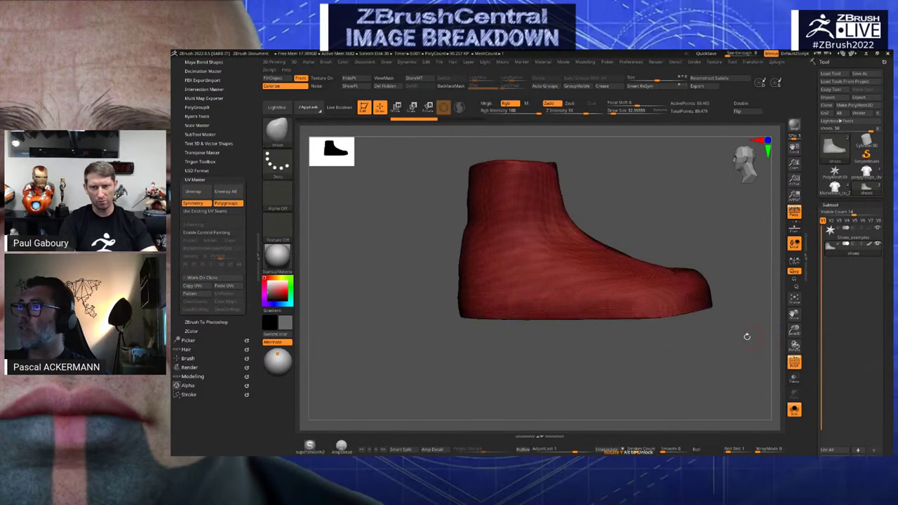
left_click(793, 359)
left_click_drag(728, 353, 737, 332)
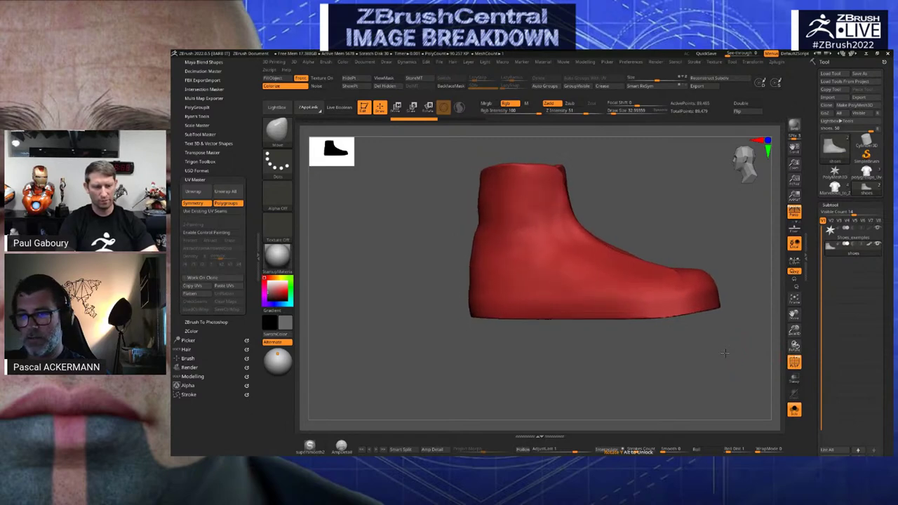
left_click_drag(819, 365, 819, 227)
left_click(823, 371)
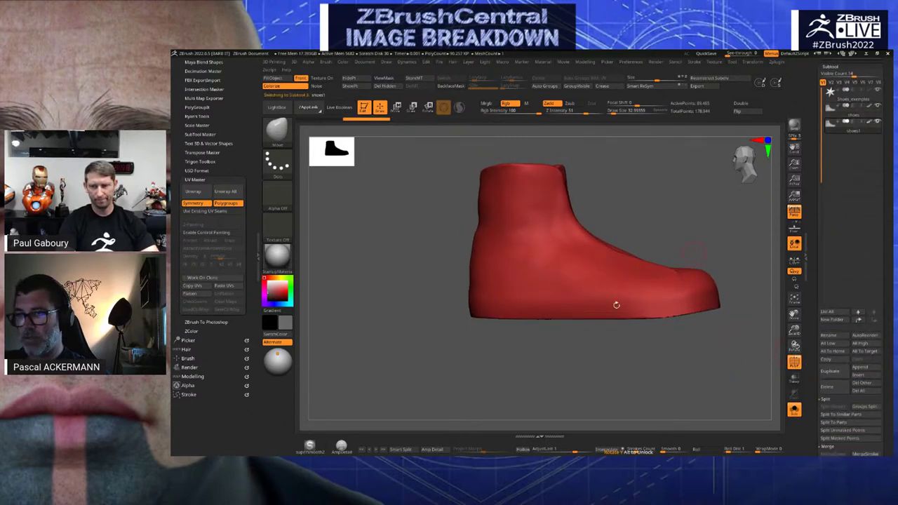
Choose the SliceCurve brush and slice the duplicated shoe lengthwise to separate the sole as its own polygroup, checking the cut from below
left_click(280, 130, "ctrl+shift")
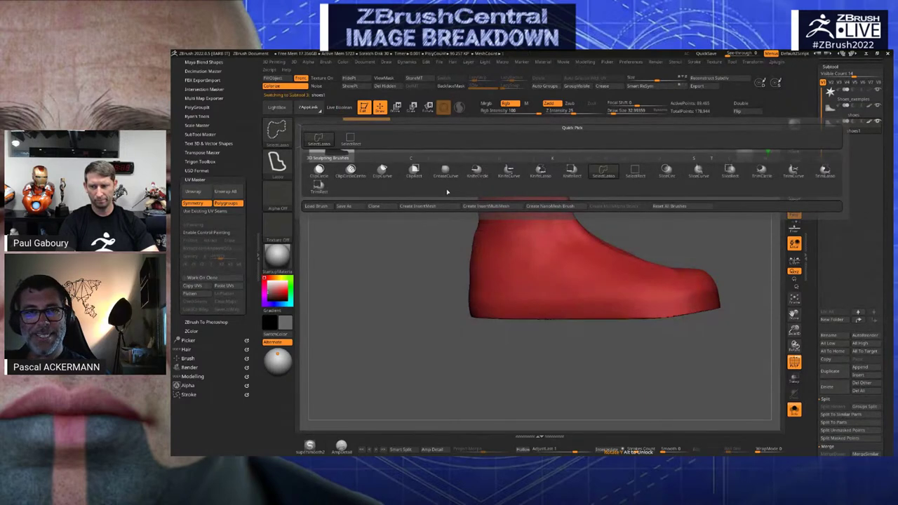
left_click(698, 172)
mouse_move(750, 280)
left_mouse_down("ctrl+shift")
mouse_move(675, 295)
mouse_move(419, 295)
left_mouse_up("ctrl+shift")
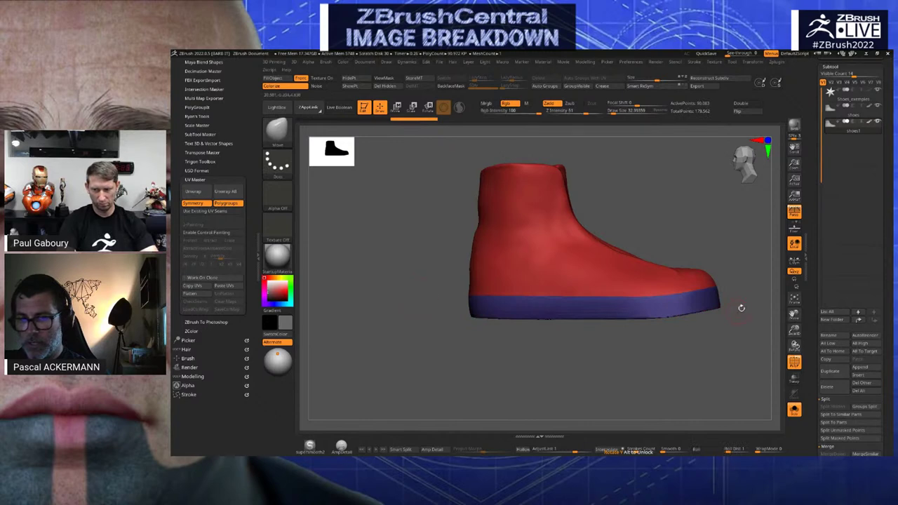
left_click_drag(737, 319, 676, 338)
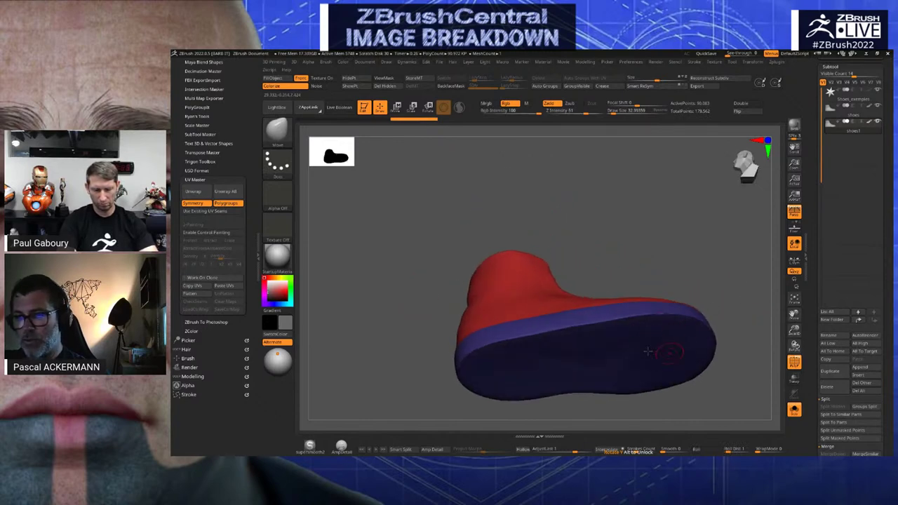
left_click_drag(369, 275, 366, 324)
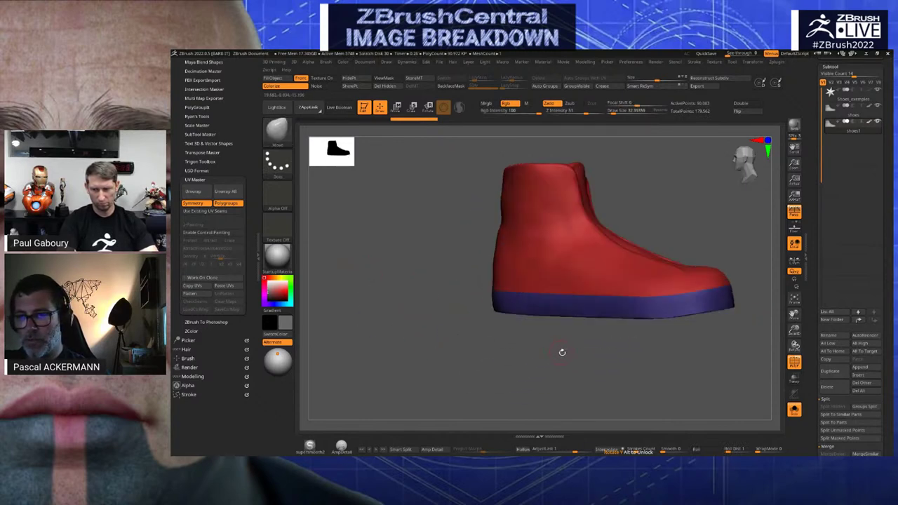
mouse_move(562, 352)
left_mouse_down("shift")
mouse_move(585, 368)
mouse_move(626, 360)
left_mouse_up("shift")
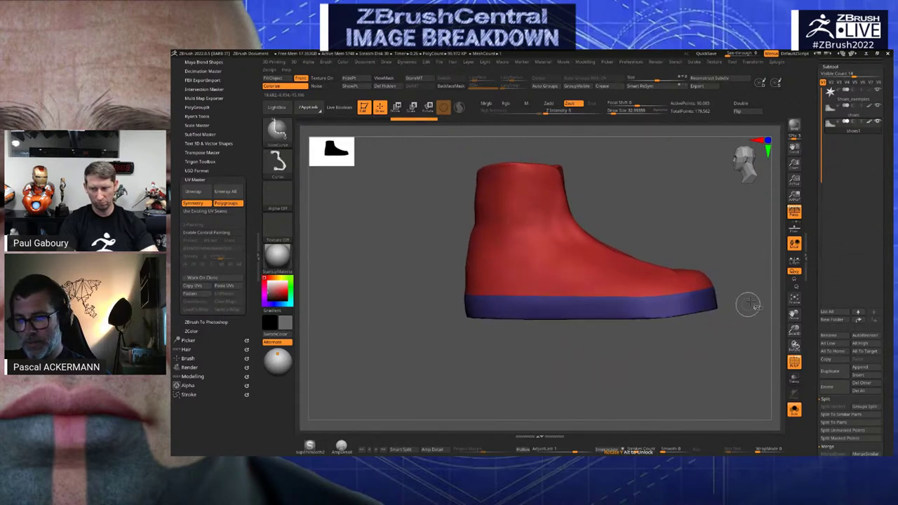
Try to slice a further polygroup off the underside of the sole and isolate it for inspection
mouse_move(760, 297)
left_mouse_down("ctrl+shift")
mouse_move(650, 319)
mouse_move(503, 317)
mouse_move(653, 319)
mouse_move(417, 311)
mouse_move(424, 249)
left_mouse_up("ctrl+shift")
left_click_drag(537, 254, 582, 320)
left_click(581, 322, "ctrl+shift")
left_click_drag(672, 370, 726, 411)
left_click(730, 412, "ctrl+shift")
left_click(702, 364, "ctrl+shift")
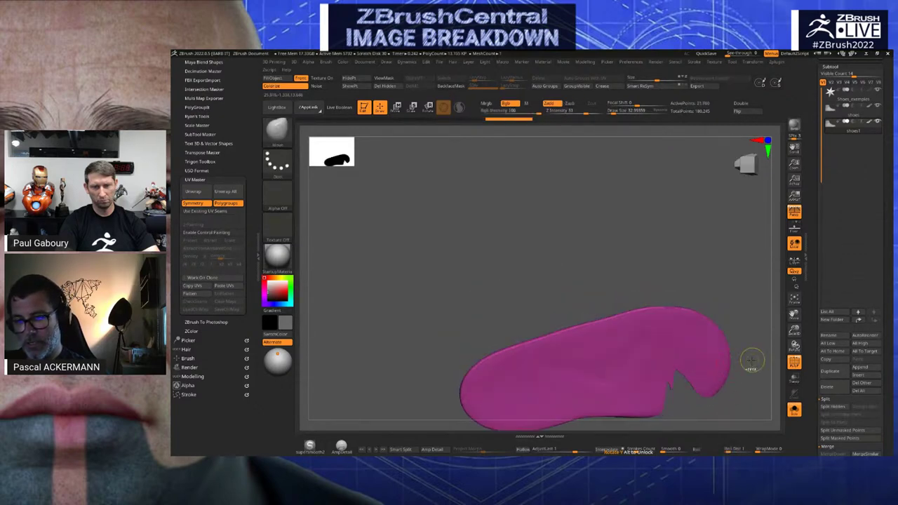
left_click(758, 366, "ctrl+shift")
mouse_move(758, 366)
left_mouse_down()
mouse_move(719, 304)
mouse_move(591, 367)
mouse_move(625, 375)
left_mouse_up()
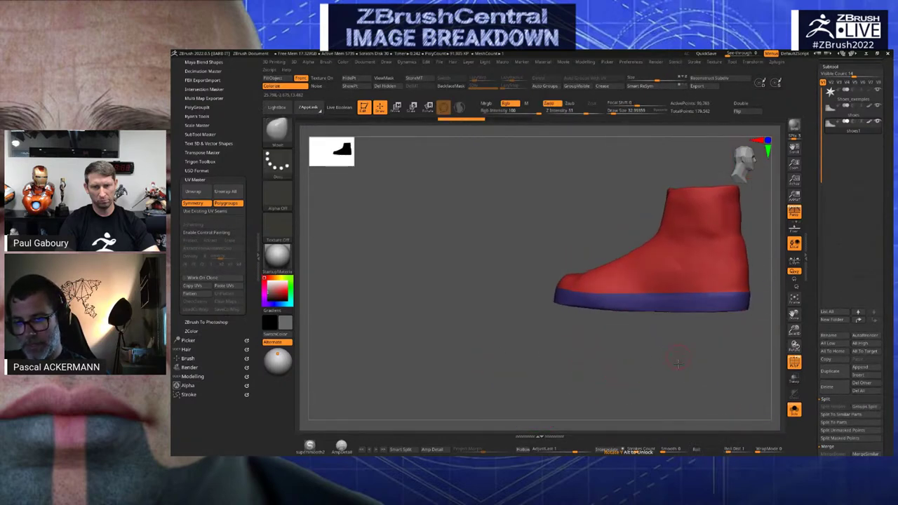
Try slicing a thin strip along the sole's lower edge from the opposite side of the shoe, then undo the cut
left_click_drag(678, 357, 626, 380, "alt")
mouse_move(751, 329)
left_mouse_down("ctrl+shift")
mouse_move(534, 322)
mouse_move(461, 306)
left_mouse_up("ctrl+shift")
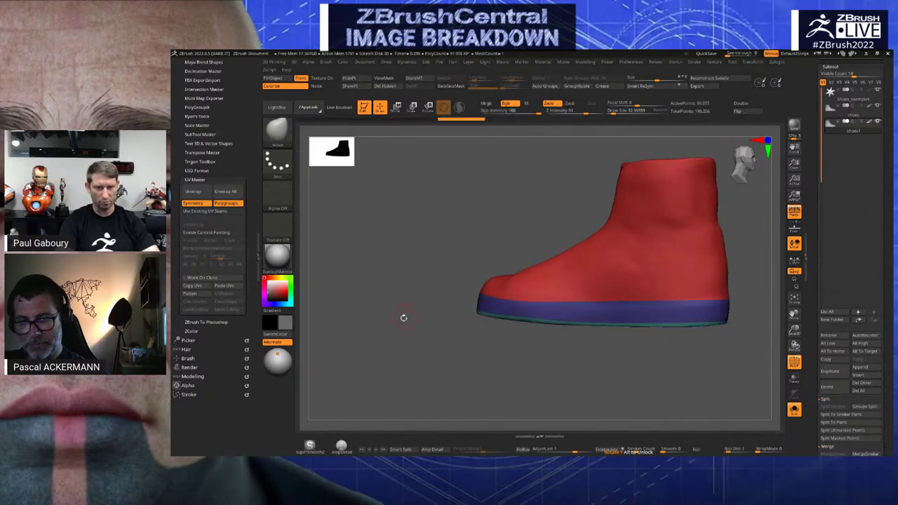
mouse_move(403, 317)
left_mouse_down()
mouse_move(551, 377)
mouse_move(535, 321)
mouse_move(648, 344)
mouse_move(662, 382)
mouse_move(707, 373)
left_mouse_up()
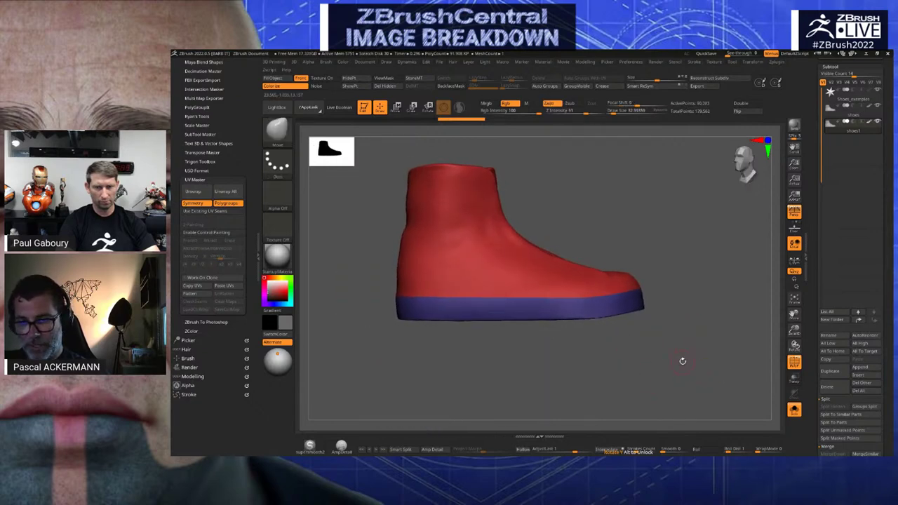
key("ctrl+z")
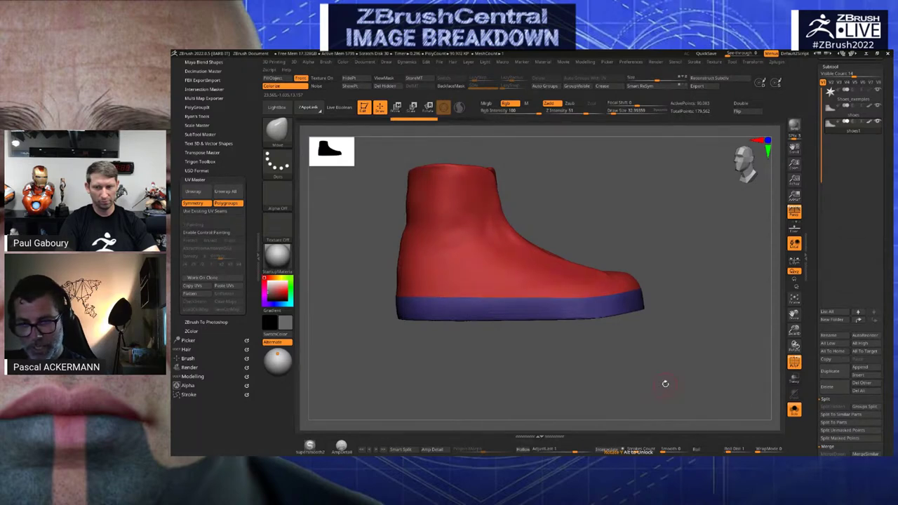
Slice the sole band lengthwise through its middle and delete everything except its upper strip
left_click_drag(754, 300, 388, 309, "ctrl+shift")
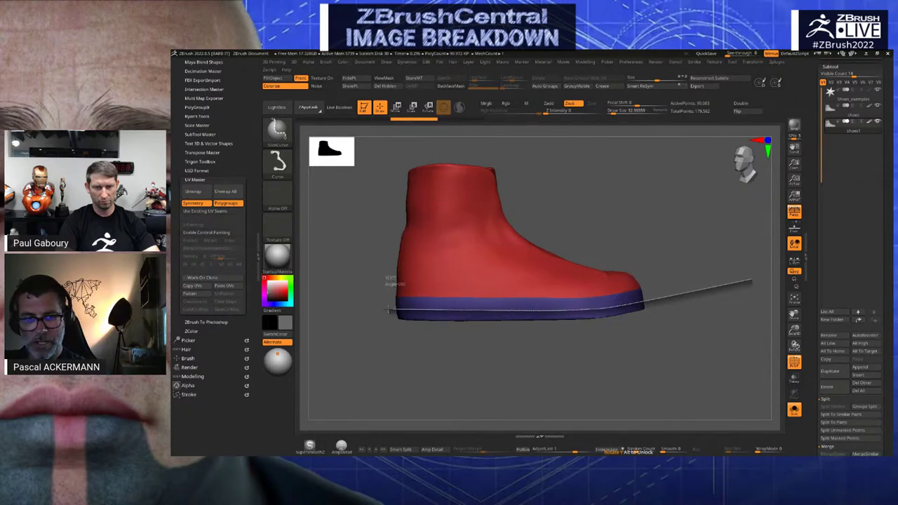
left_click(388, 309)
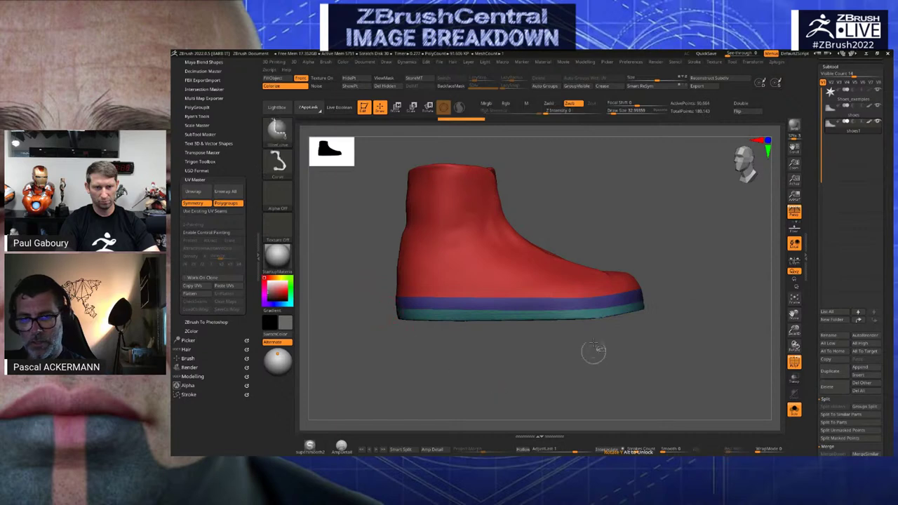
left_click(582, 304, "ctrl+shift")
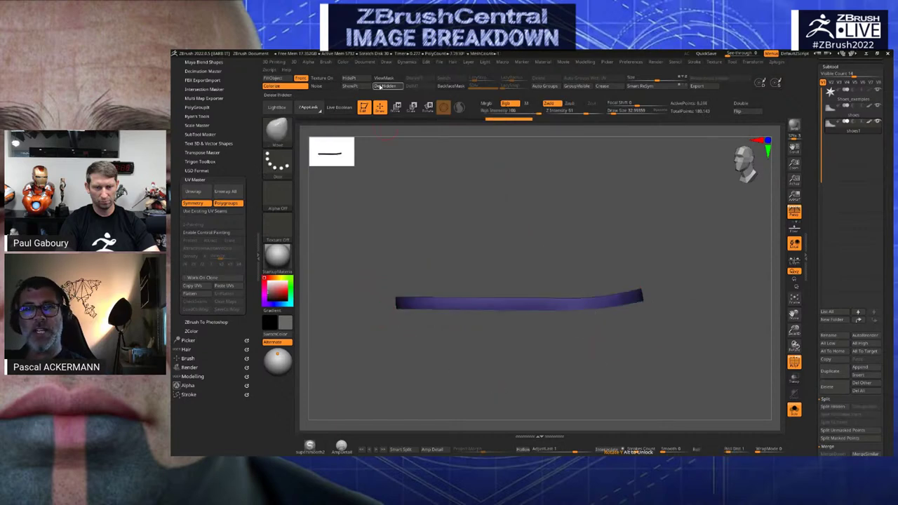
left_click(382, 87)
Turn on double-sided display for the sole strip and show its PolyFrame with wireframe lines
left_click_drag(596, 344, 669, 389)
key("shift+f")
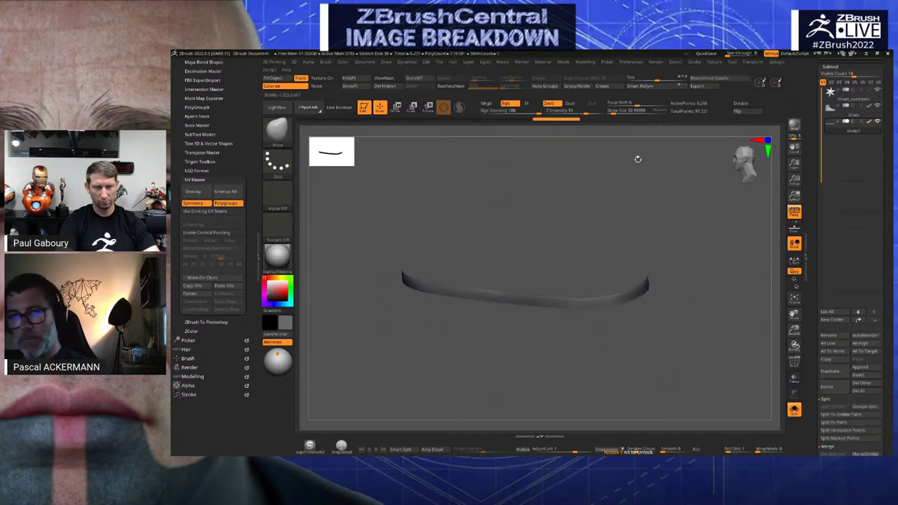
left_click(745, 103)
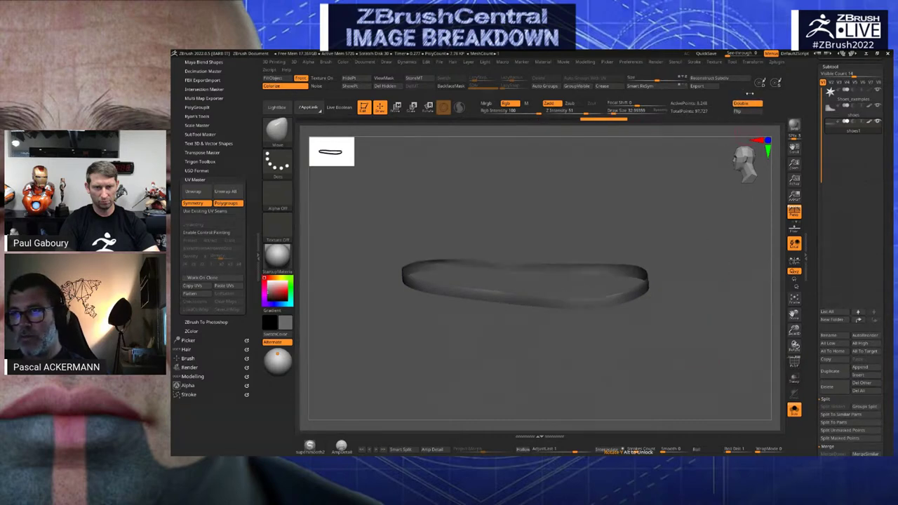
left_click_drag(687, 342, 782, 388)
key("shift+f")
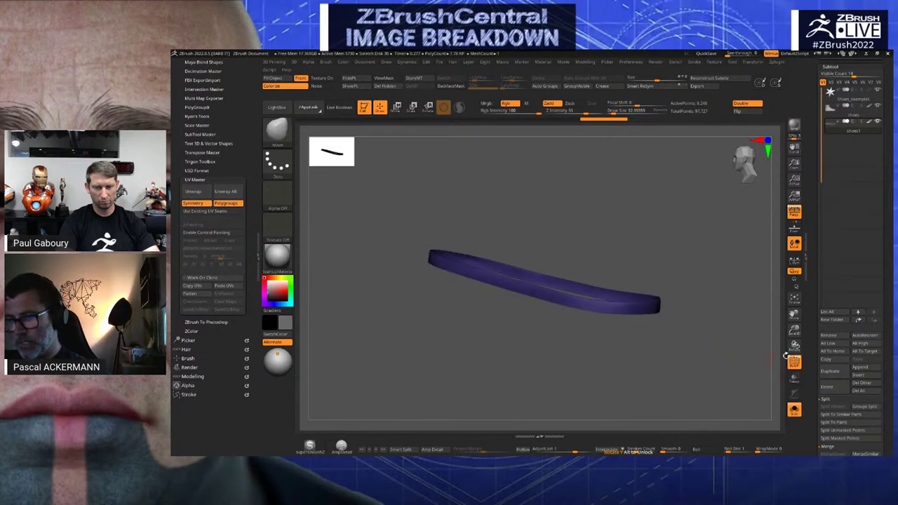
left_click(791, 358)
Run ZRemesher on the sole strip with a Target Polygons Count of 1, repeat the remesh, and inspect the topology
scroll(812, 397, "down", 10)
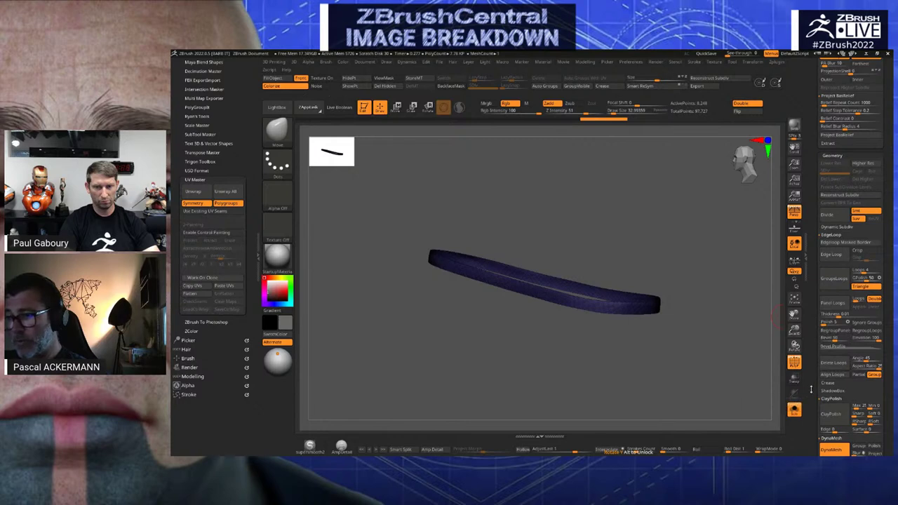
scroll(806, 368, "down", 5)
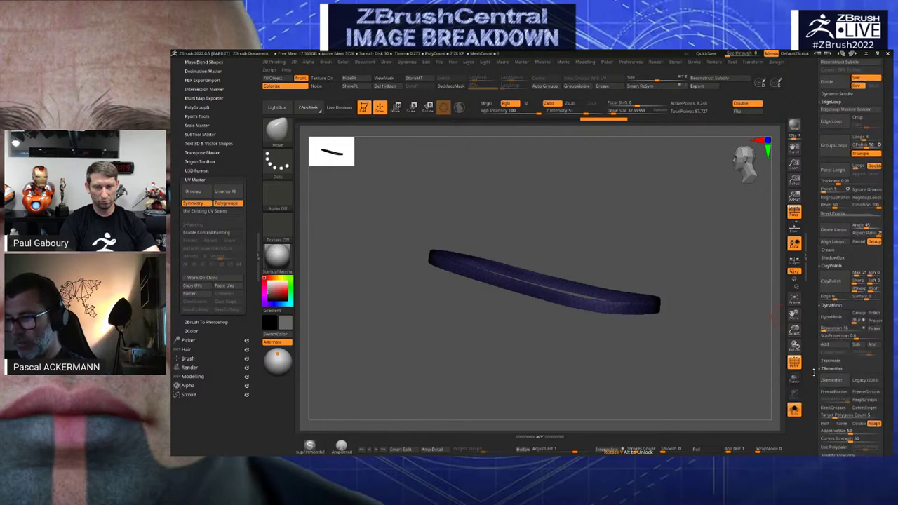
scroll(814, 369, "down", 2)
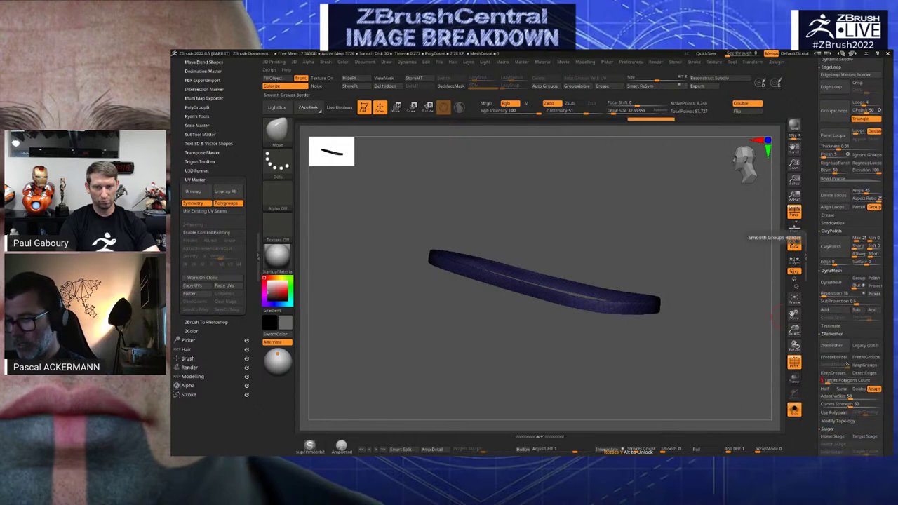
left_click(842, 347)
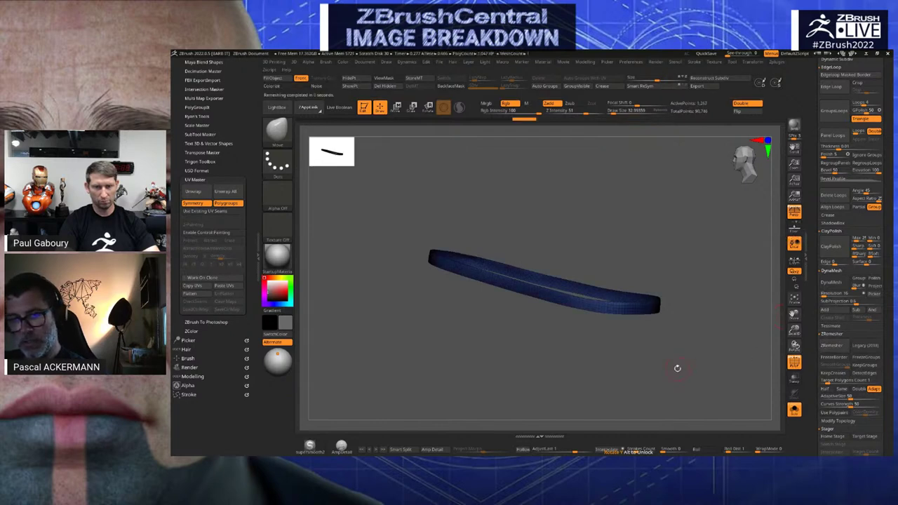
left_click_drag(584, 346, 613, 348)
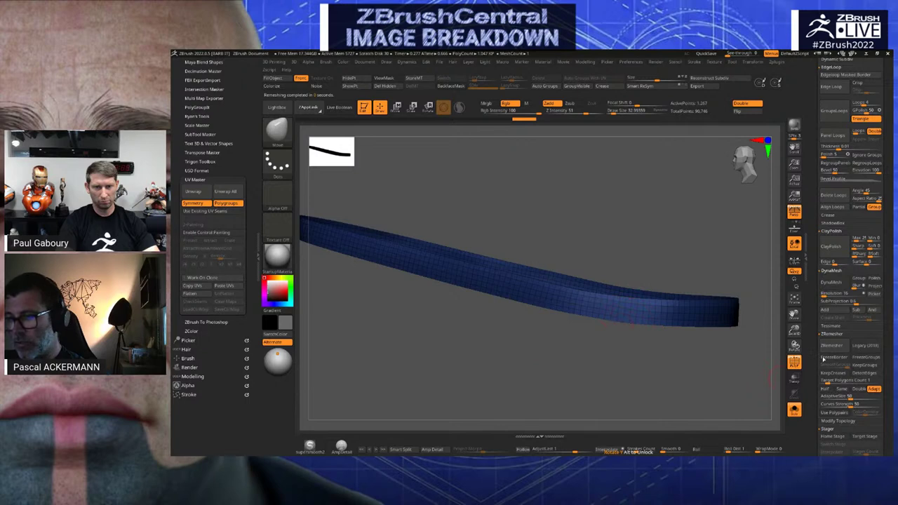
left_click(836, 349)
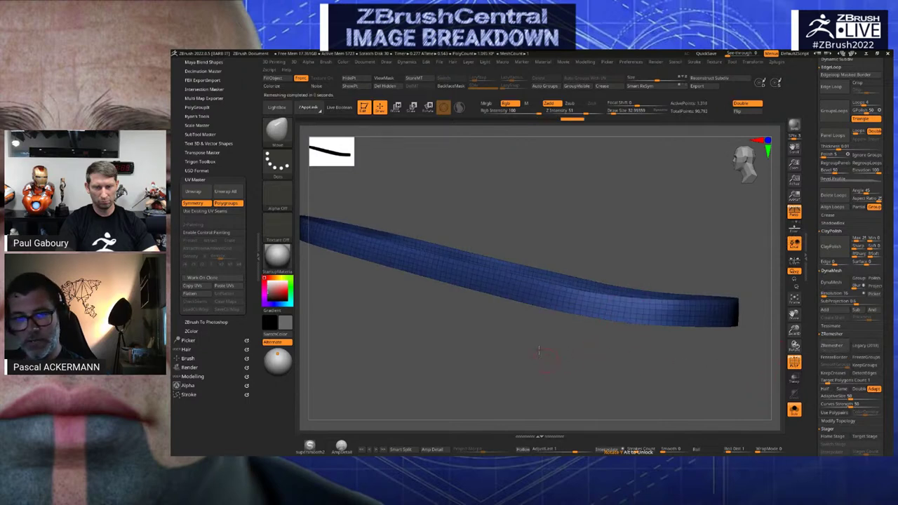
left_click_drag(539, 350, 575, 318)
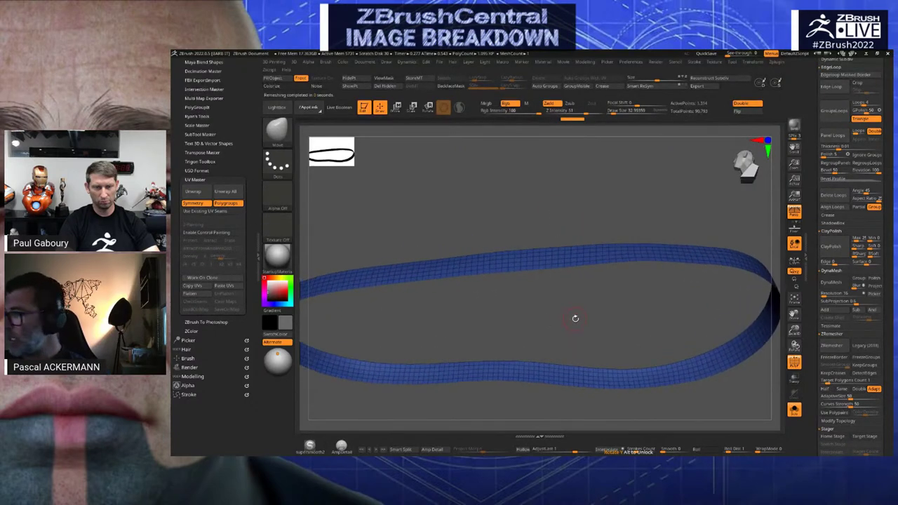
Select the ZModeler brush and set its edge action to Close
key("b")
key("z")
key("m")
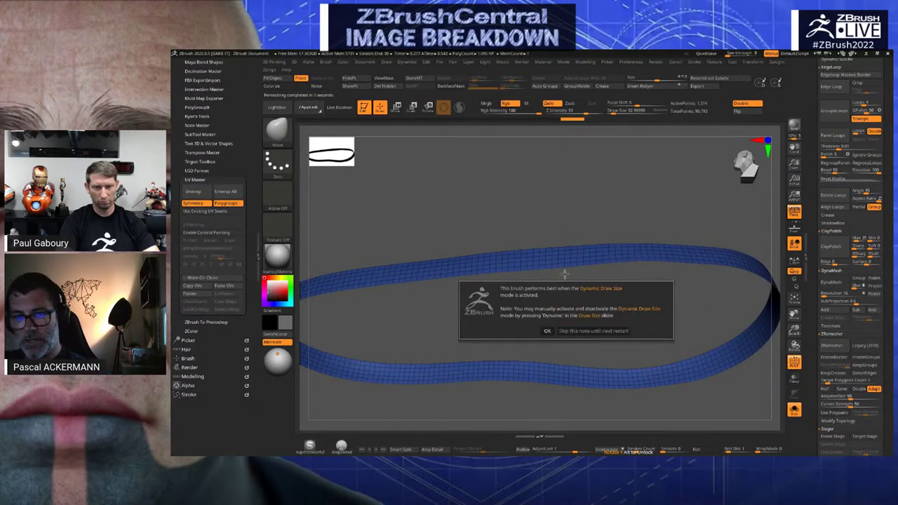
left_click(547, 331)
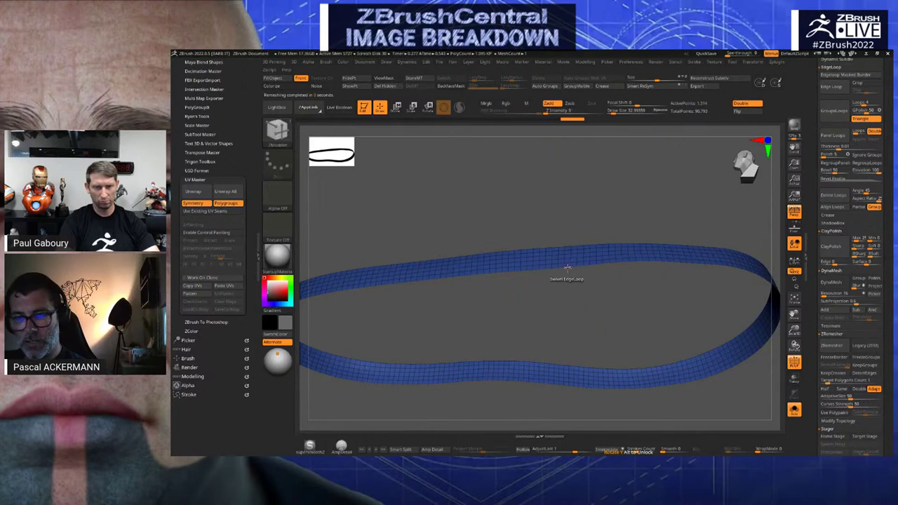
key("space")
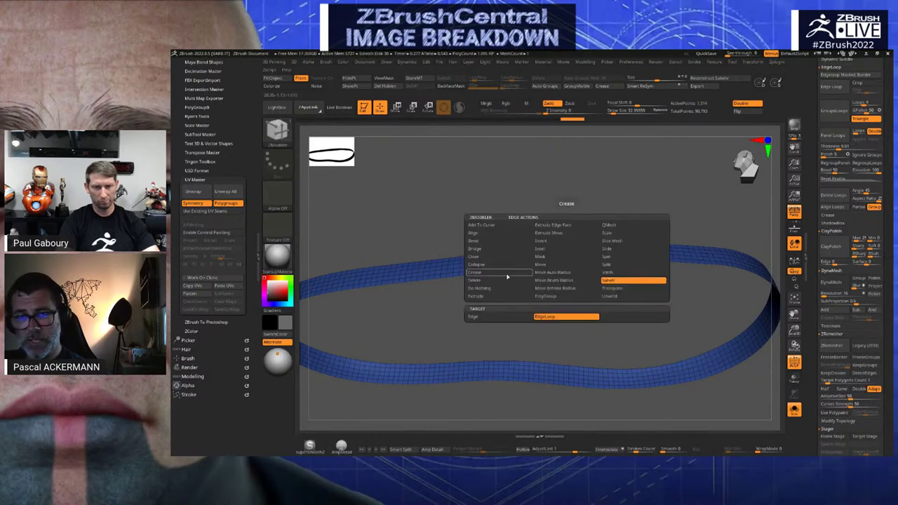
left_click(488, 258)
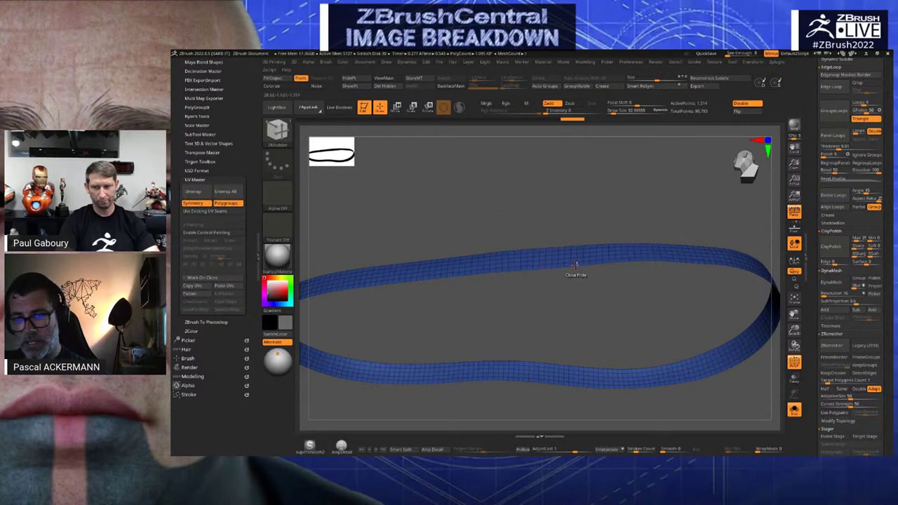
Close the bottom opening of the sole strip using ZModeler's Close action with the Convex Hole target
left_click(574, 268)
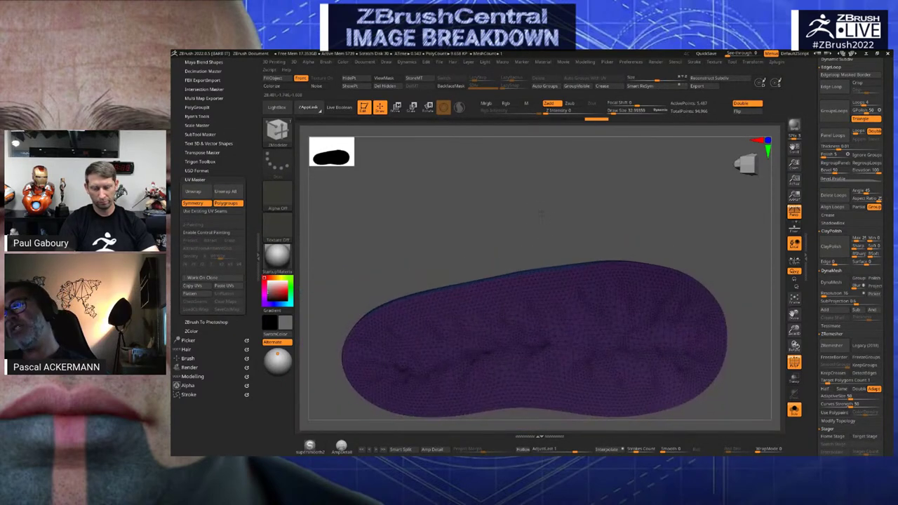
key("ctrl+z")
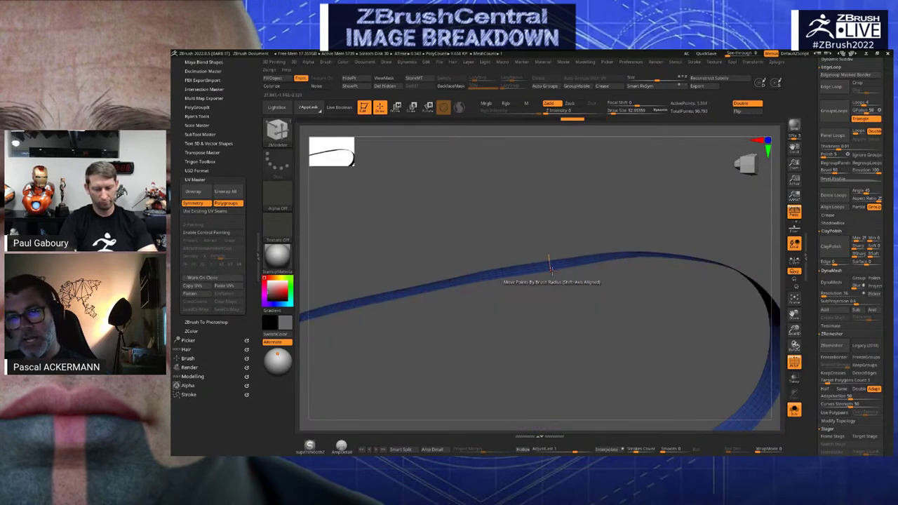
key("space")
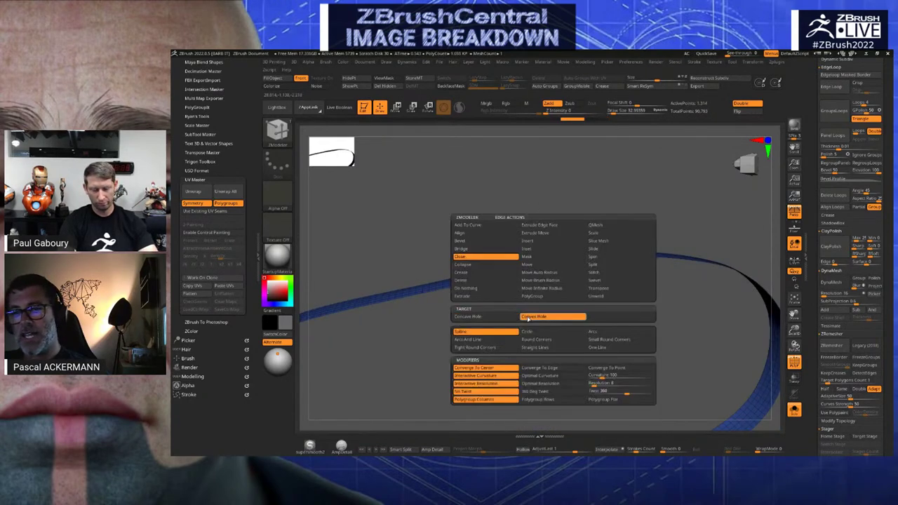
left_click(530, 317)
left_click_drag(540, 274, 540, 296)
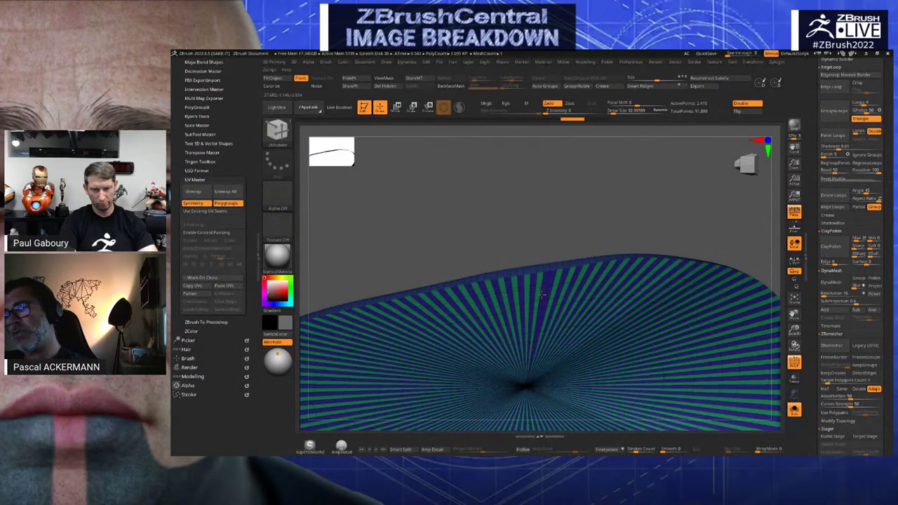
Hide the side strip, merge the striped cap into one polygroup with Auto Groups, and show the whole mesh again
mouse_move(536, 229)
left_mouse_down()
mouse_move(536, 203)
mouse_move(538, 231)
left_mouse_up()
key("b")
key("m")
key("v")
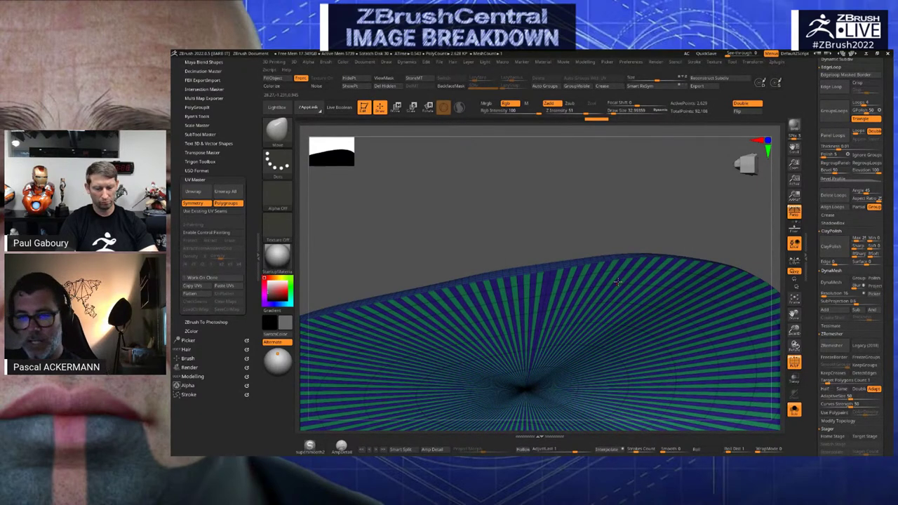
left_click(616, 260, "ctrl+alt+shift")
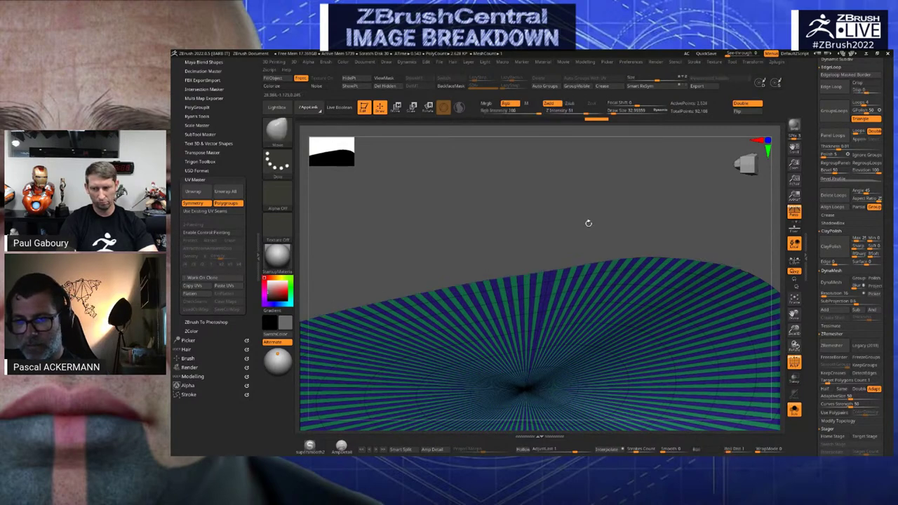
left_click(546, 85)
left_click(538, 186, "ctrl+shift")
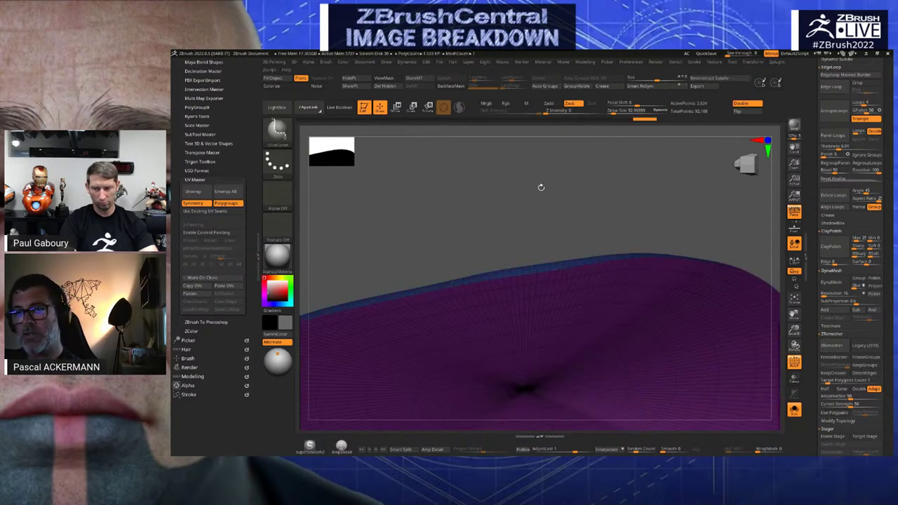
Lower the sole's cap with the Move gizmo until the side wall reaches the underside of the shoe
left_click_drag(538, 187, 522, 205)
key("w")
left_click(566, 333, "alt")
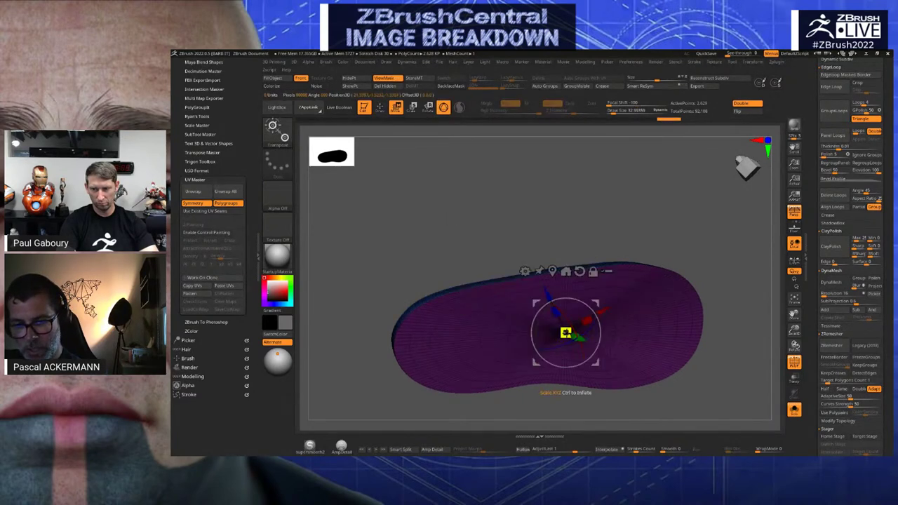
left_click_drag(737, 330, 759, 382, "shift")
left_click(794, 412)
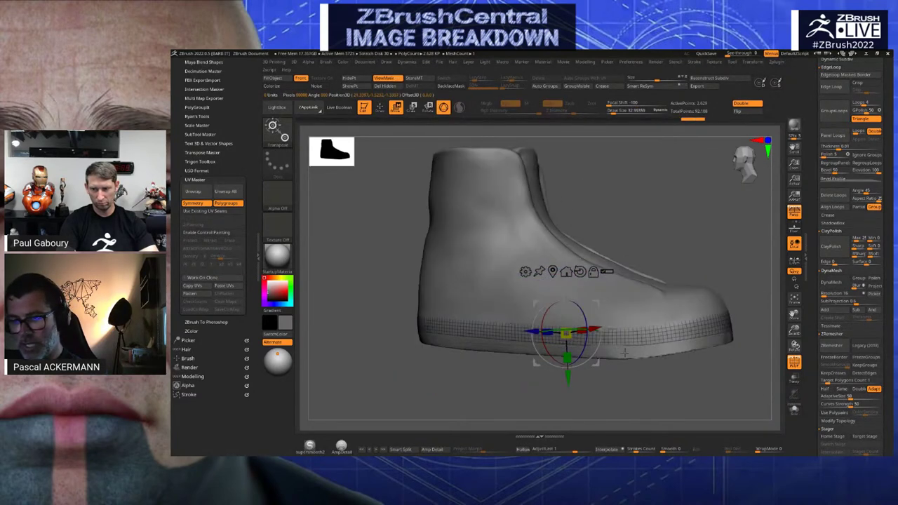
left_click_drag(566, 291, 567, 303)
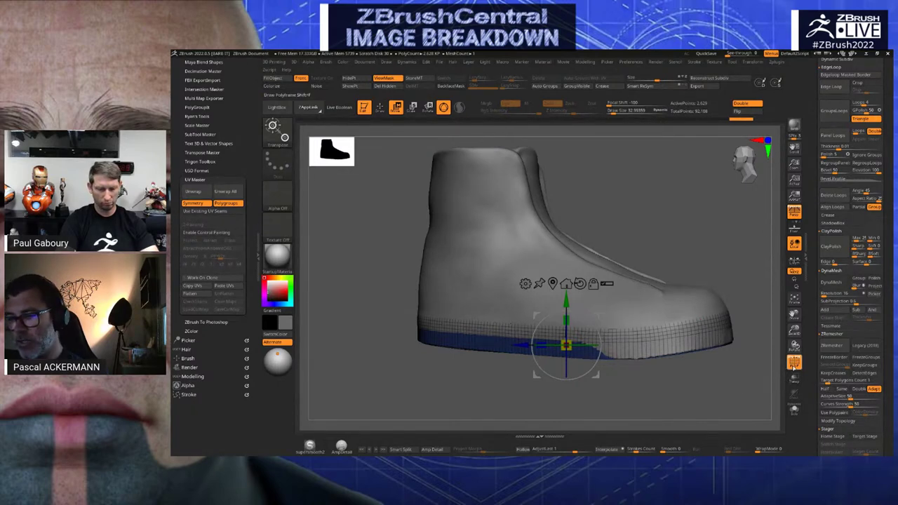
Isolate the sole and run ZRemesher on it with KeepGroups enabled and a Target Polygons Count of 2
key("shift+f")
mouse_move(741, 399)
left_mouse_down()
mouse_move(707, 381)
mouse_move(773, 394)
mouse_move(724, 357)
mouse_move(720, 376)
mouse_move(719, 388)
mouse_move(779, 351)
left_mouse_up()
left_click(794, 410)
key("shift+f")
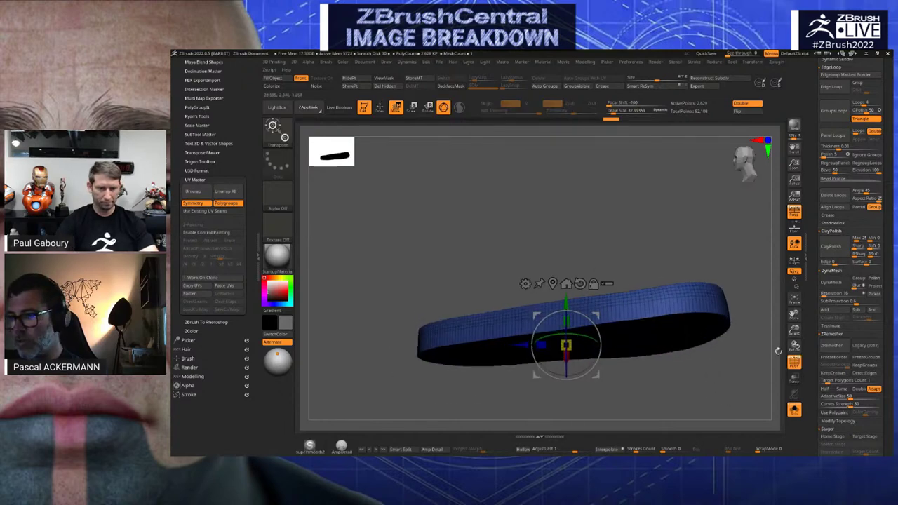
left_click_drag(710, 362, 783, 349)
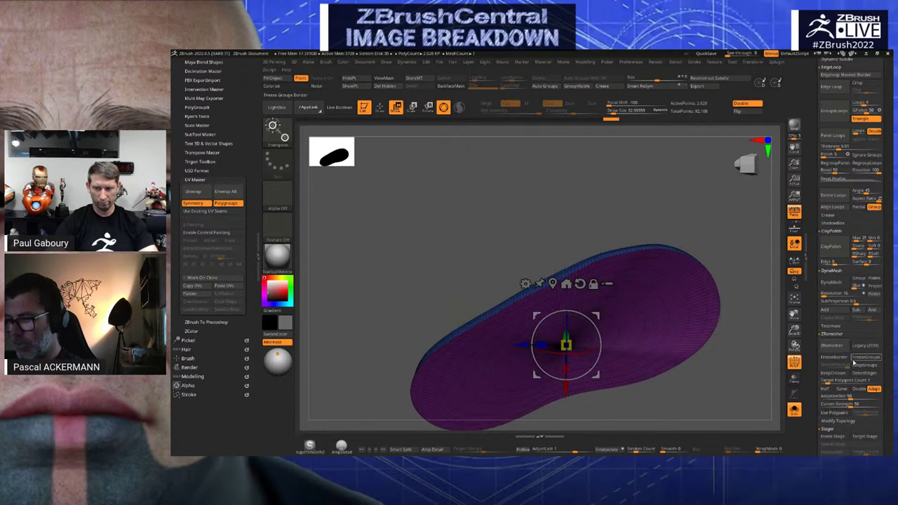
left_click(855, 366)
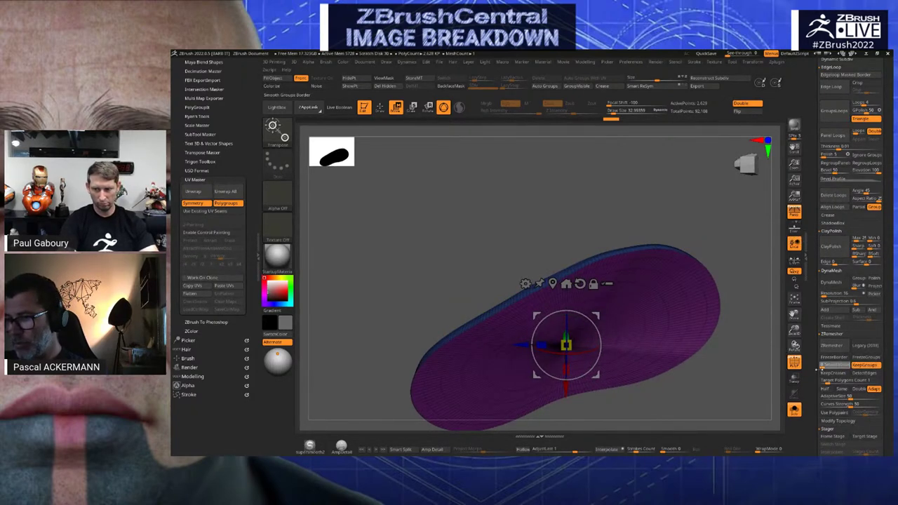
left_click(833, 345)
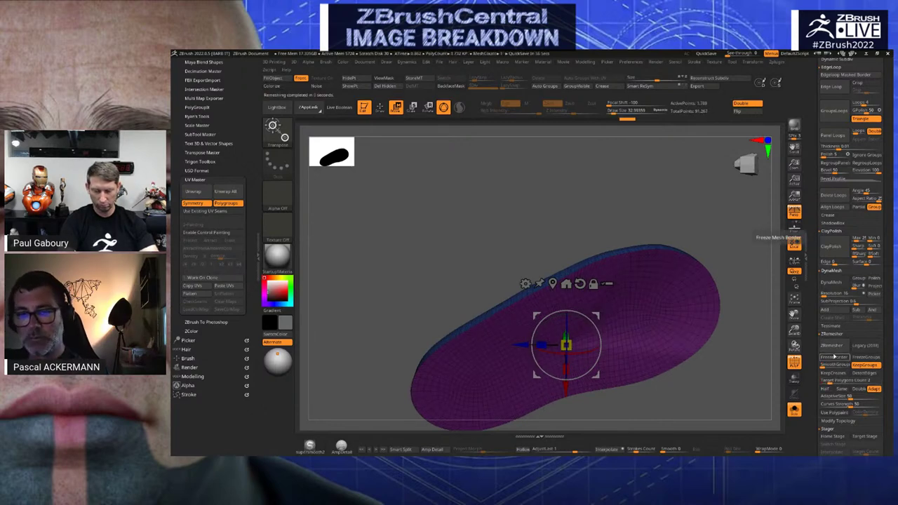
Extrude All Polygons of the sole slightly outward with ZModeler to give the shell thickness
mouse_move(511, 259)
left_mouse_down()
mouse_move(510, 236)
mouse_move(469, 231)
mouse_move(487, 249)
mouse_move(452, 243)
mouse_move(458, 222)
mouse_move(510, 263)
left_mouse_up()
key("q")
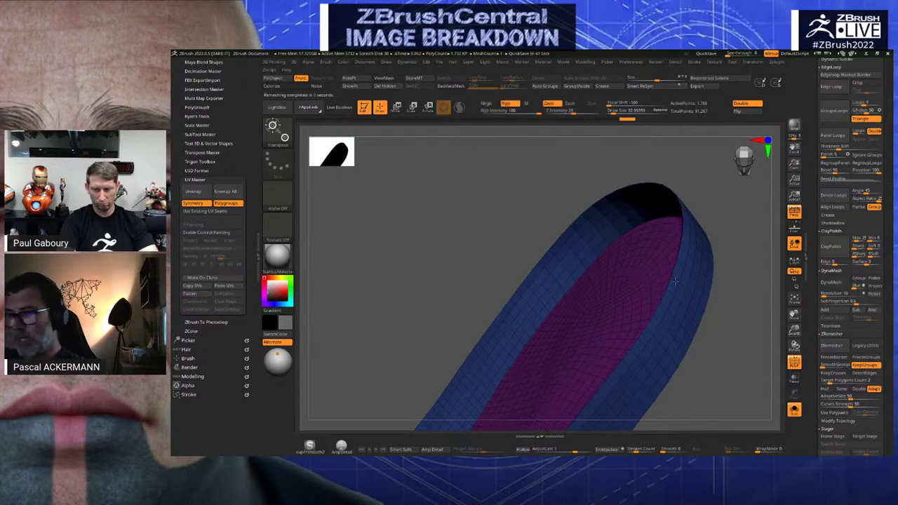
key("b")
key("z")
key("m")
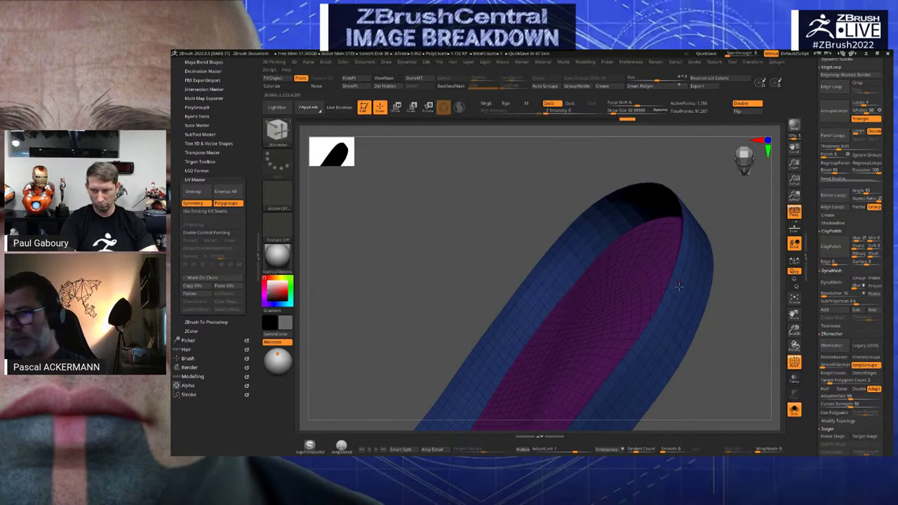
key("space")
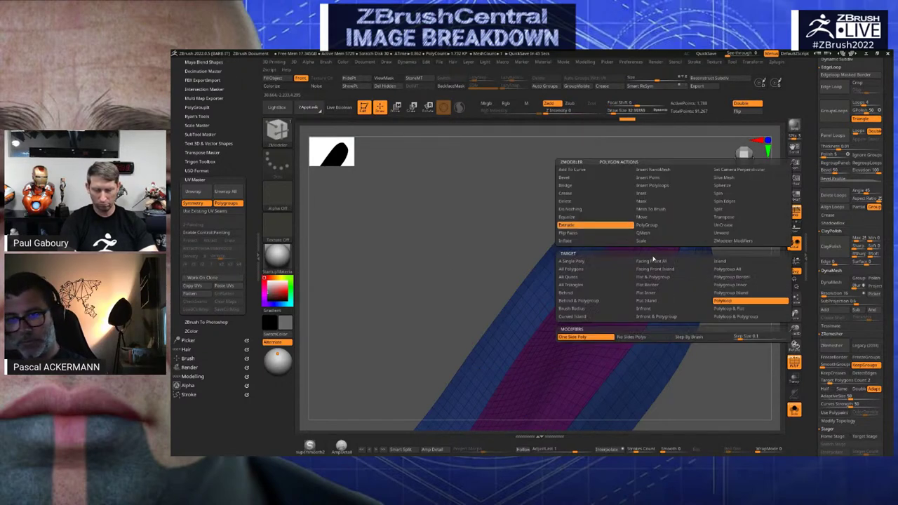
left_click(564, 270)
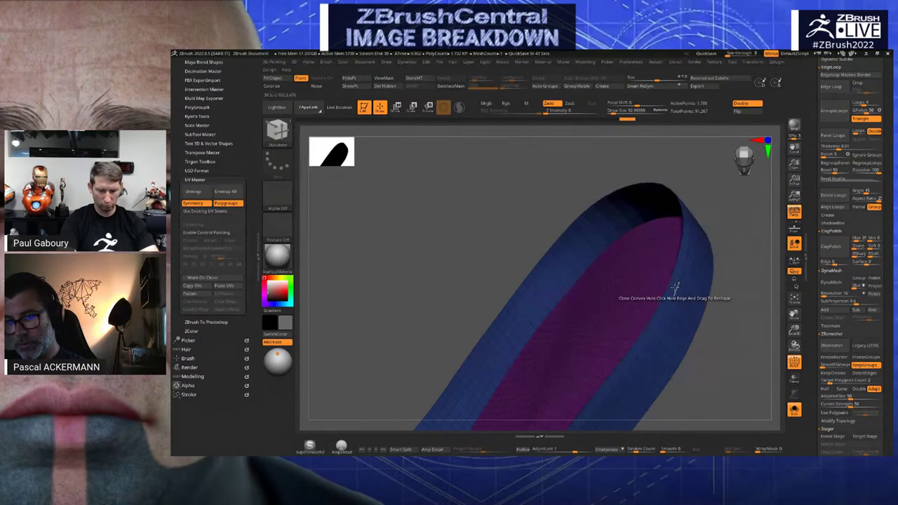
left_click_drag(680, 284, 690, 292)
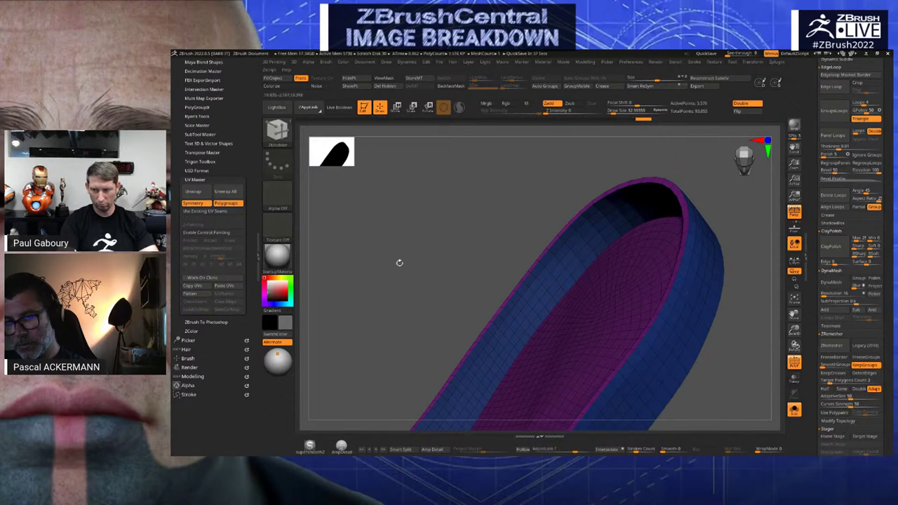
Isolate the outer shell of the sole, regroup it with Groups By Normals, and show the full sole
mouse_move(399, 260)
left_mouse_down()
mouse_move(414, 255)
mouse_move(508, 289)
mouse_move(493, 257)
mouse_move(515, 266)
mouse_move(369, 278)
left_mouse_up()
scroll(171, 348, "up", 1)
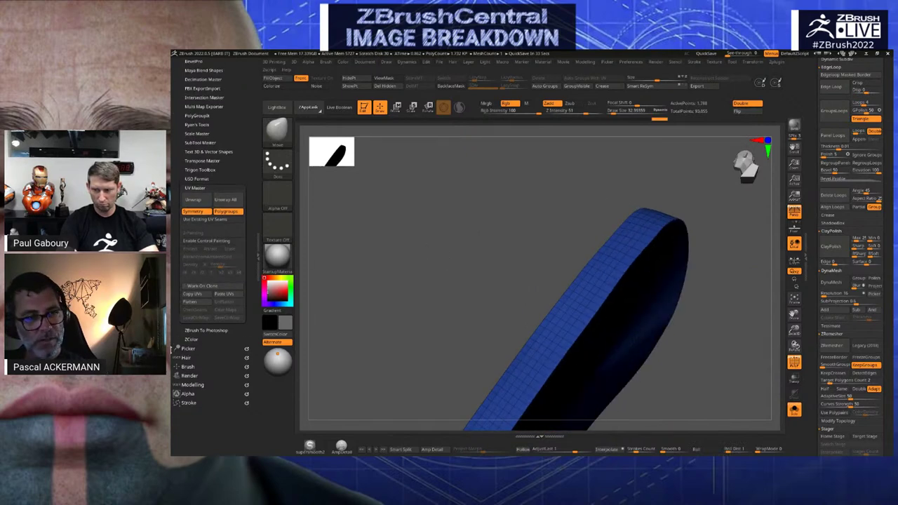
left_click(212, 386)
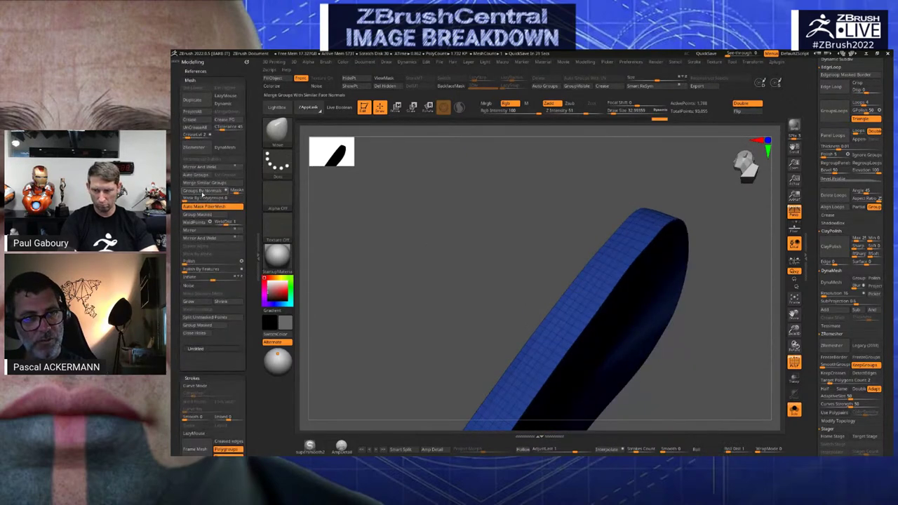
left_click(203, 191)
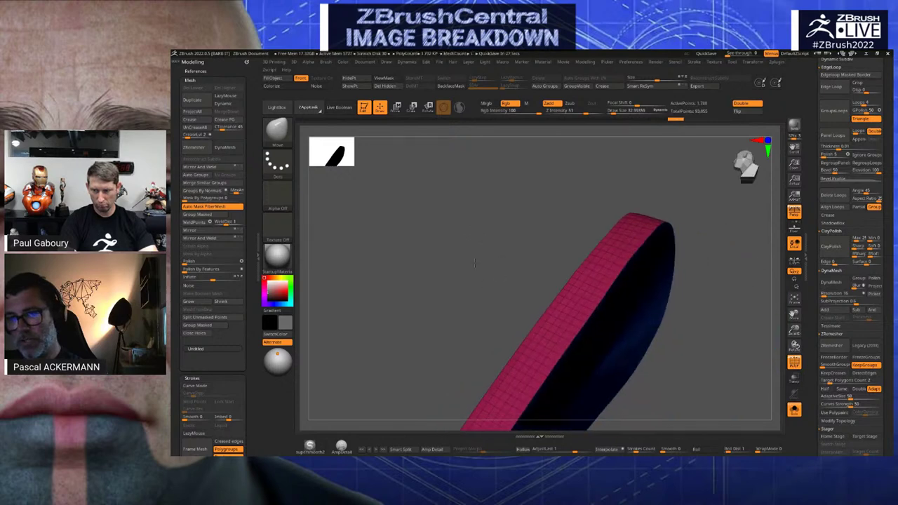
left_click_drag(475, 263, 495, 250)
left_click_drag(501, 166, 598, 360)
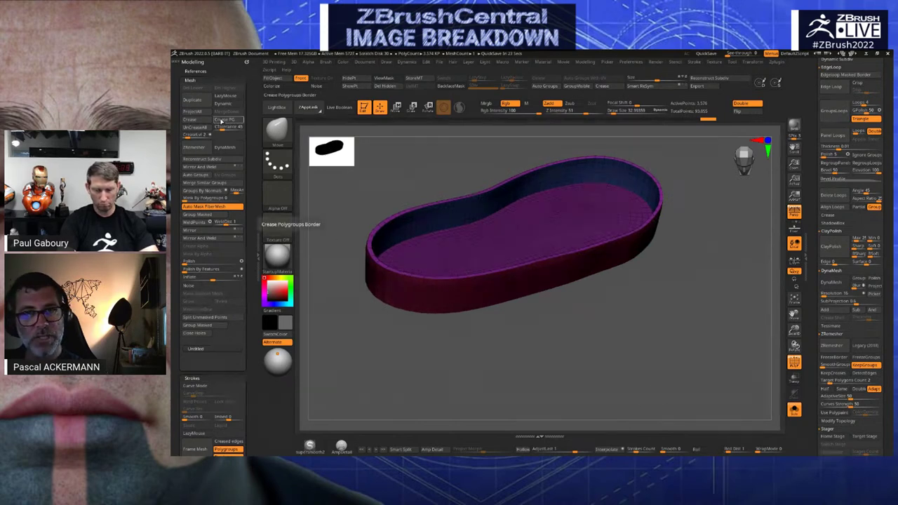
Isolate the inner shell, shrink its visible area, invert the visibility with SelectRect active, and delete the hidden inner polygons
mouse_move(447, 182)
left_mouse_down()
mouse_move(451, 237)
mouse_move(461, 232)
mouse_move(517, 283)
left_mouse_up()
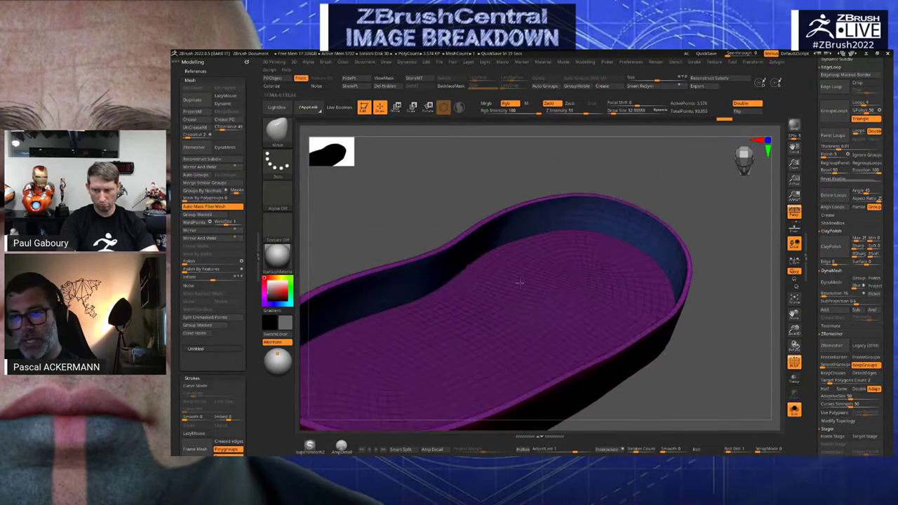
key("ctrl+shift")
mouse_move(714, 360)
left_mouse_down()
mouse_move(718, 381)
mouse_move(244, 370)
left_mouse_up()
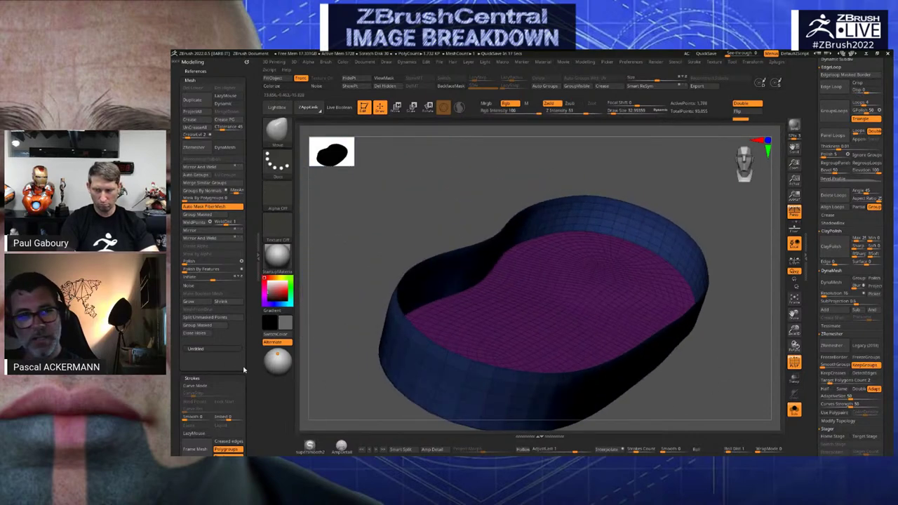
left_click(218, 304)
key("ctrl+shift")
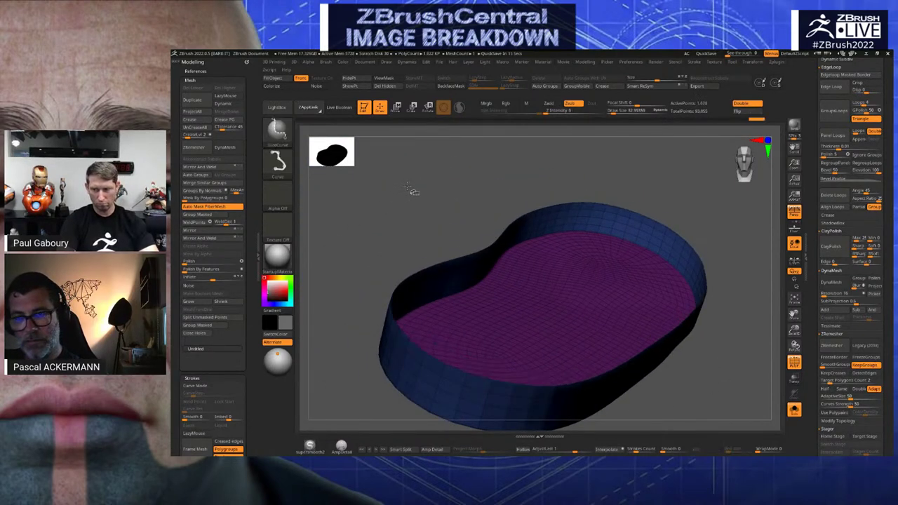
left_click(276, 135, "ctrl+shift")
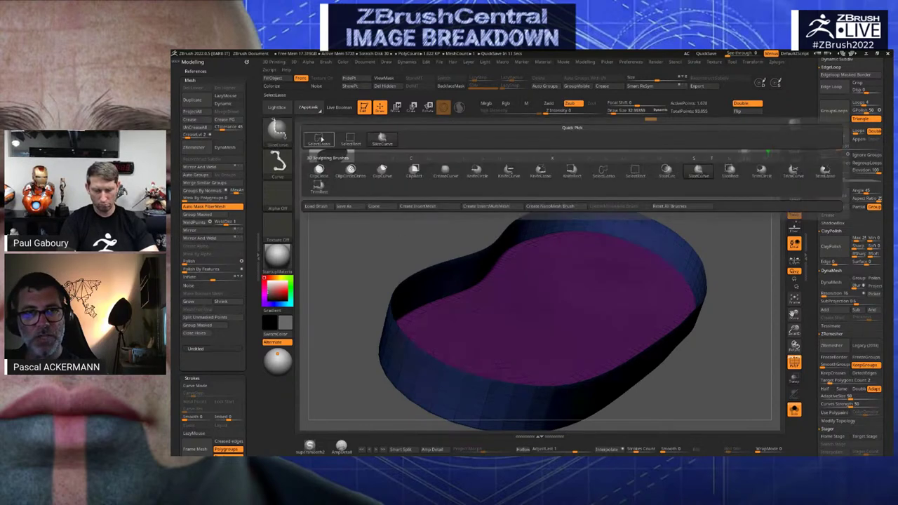
left_click(350, 139, "ctrl+shift")
left_click(388, 236, "ctrl+shift")
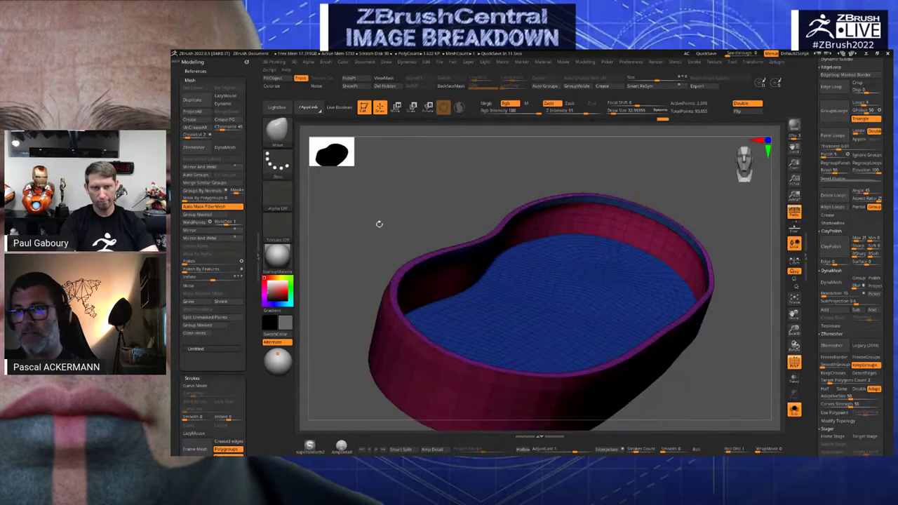
left_click(388, 87)
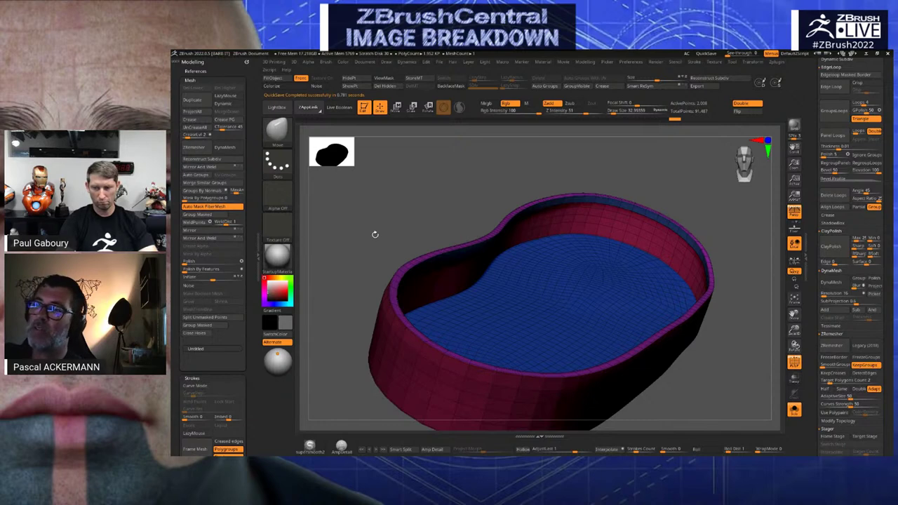
Check the sole against the shoe, set ZModeler's edge action to Slide with the EdgeLoop Complete target, and isolate the sole
left_click_drag(376, 235, 714, 362)
left_click(793, 411)
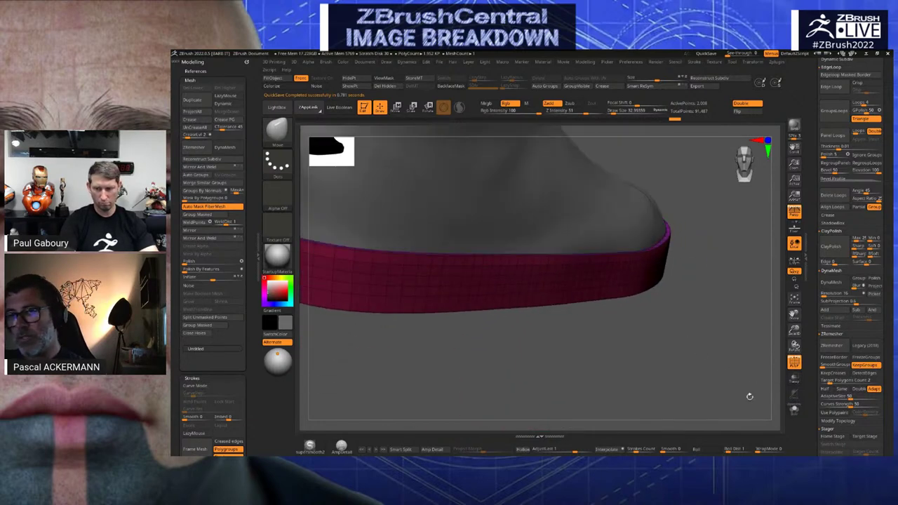
mouse_move(722, 321)
left_mouse_down()
mouse_move(708, 323)
mouse_move(702, 347)
mouse_move(690, 332)
mouse_move(694, 311)
mouse_move(674, 307)
mouse_move(683, 330)
mouse_move(652, 323)
left_mouse_up()
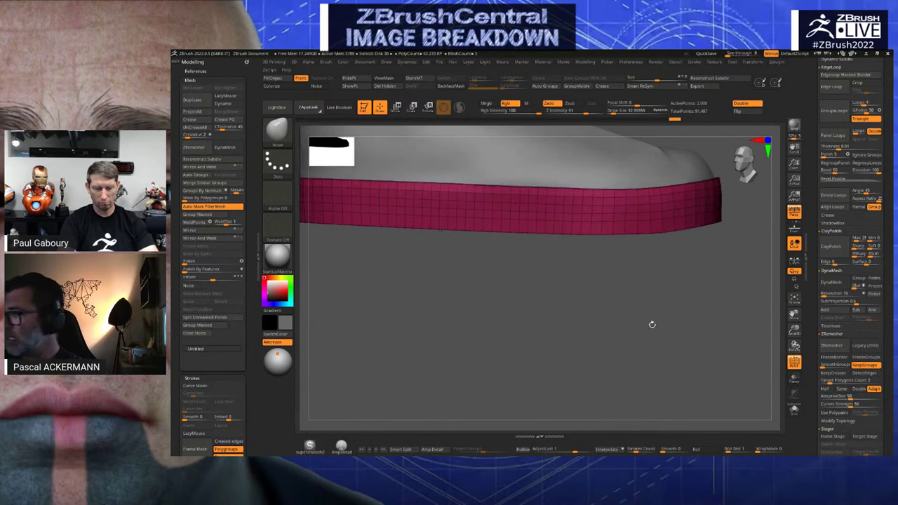
key("b")
key("z")
key("m")
key("space")
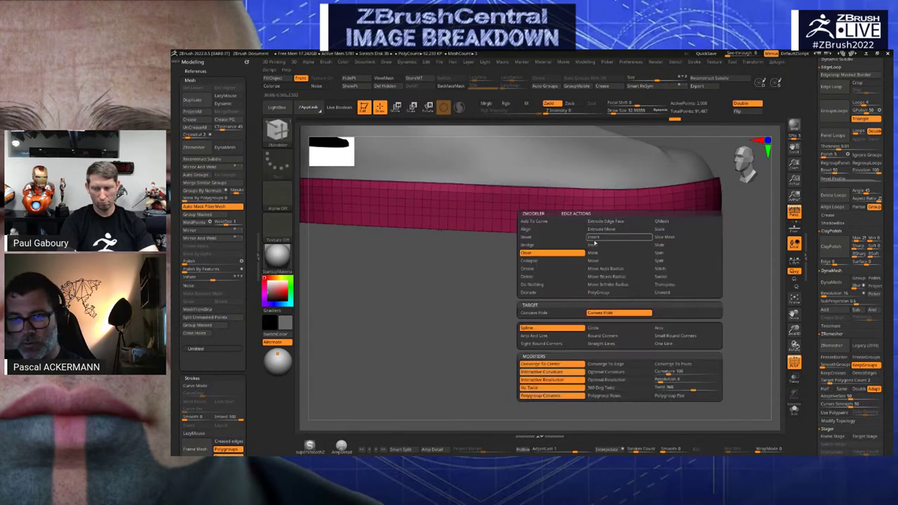
left_click(659, 245)
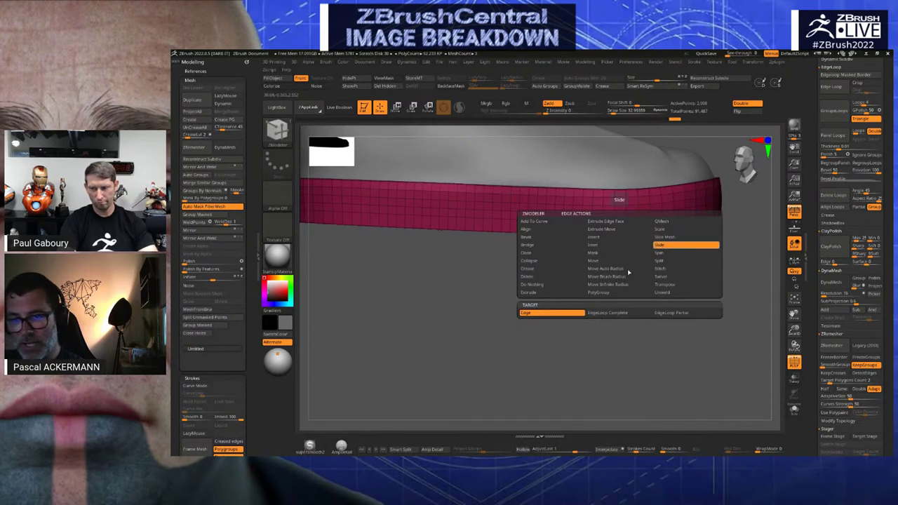
left_click(608, 312)
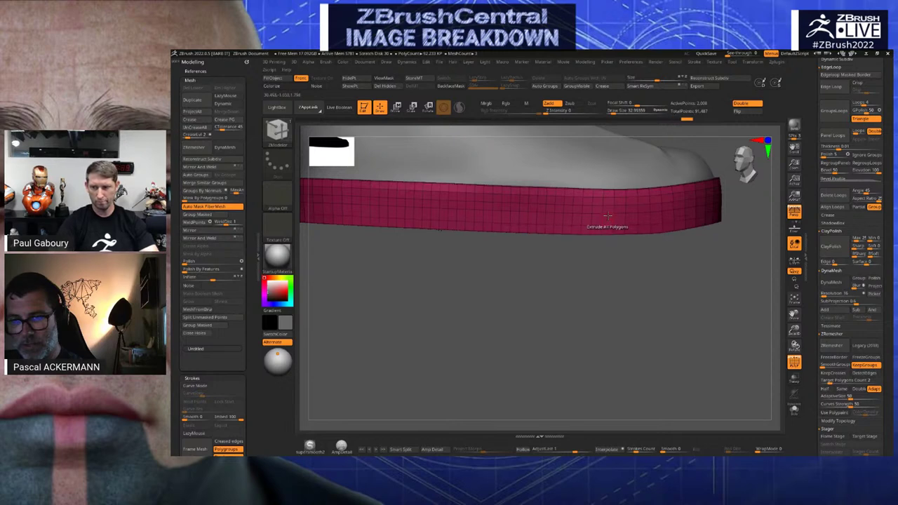
left_click_drag(625, 295, 769, 364)
left_click(796, 412)
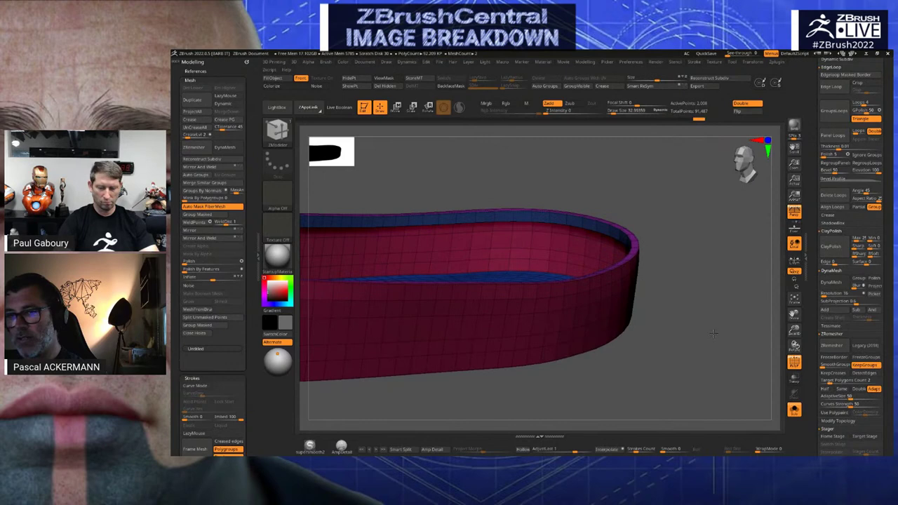
Try adjusting the edge loops on the sole's upper rim with ZModeler, and undo the changes
right_click_drag(712, 332, 690, 284, "ctrl")
left_click_drag(654, 243, 659, 257)
right_click_drag(734, 365, 709, 295, "ctrl")
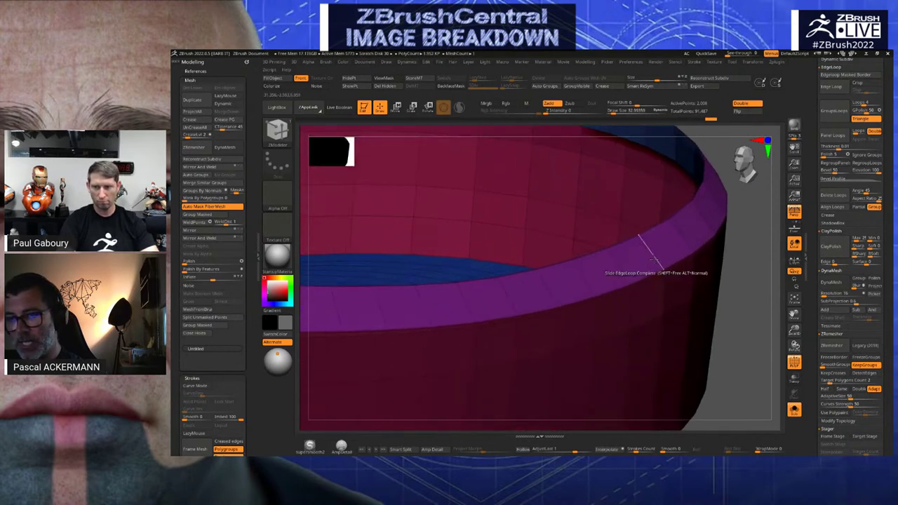
left_click_drag(652, 273, 643, 257)
right_click_drag(643, 256, 672, 260)
left_click(670, 255)
key("ctrl+z")
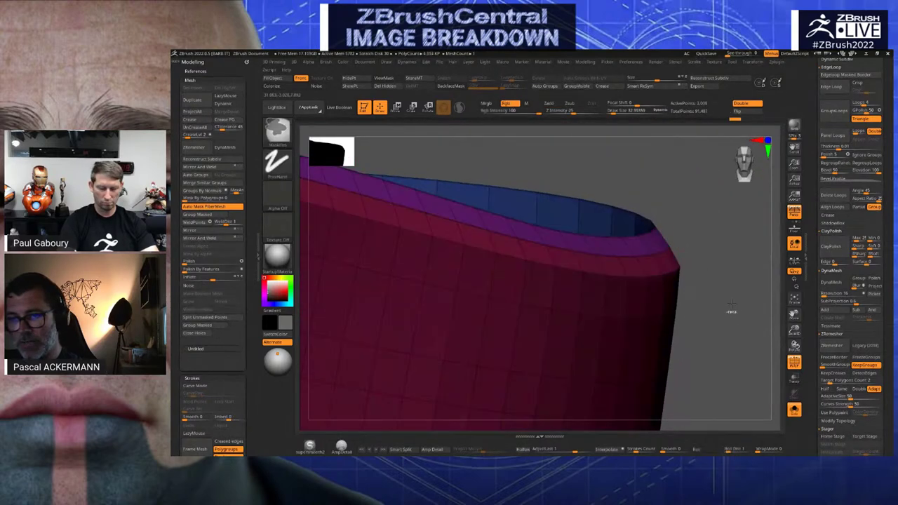
key("ctrl+z")
Activate Dynamic Subdiv on the sole and inspect the smoothed mesh with and without its polyframe
mouse_move(734, 319)
right_mouse_down("ctrl")
mouse_move(736, 344)
mouse_move(727, 348)
right_mouse_up("ctrl")
key("d")
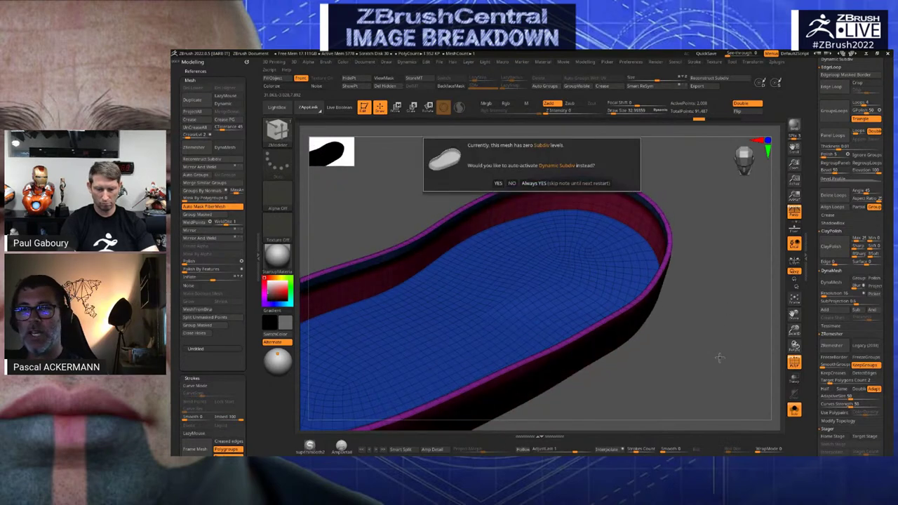
left_click(497, 182)
key("shift+f")
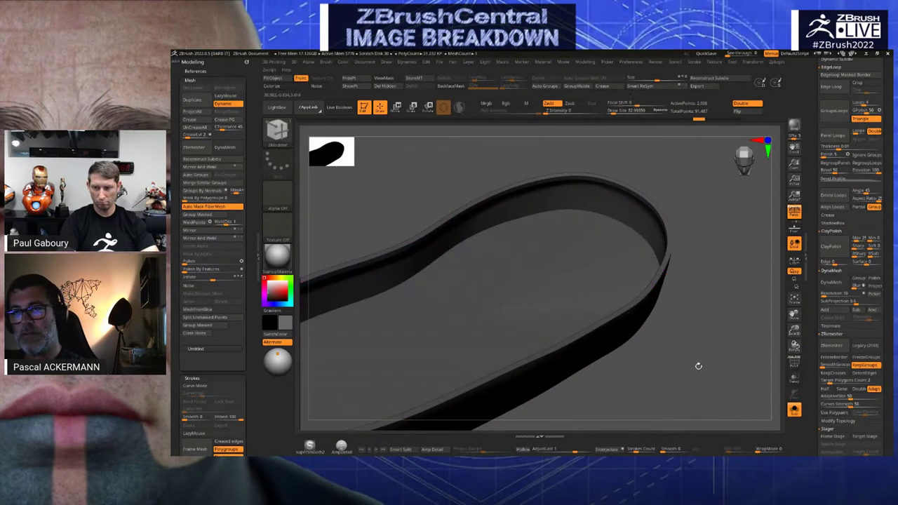
right_click_drag(697, 365, 534, 311, "ctrl")
key("shift+f")
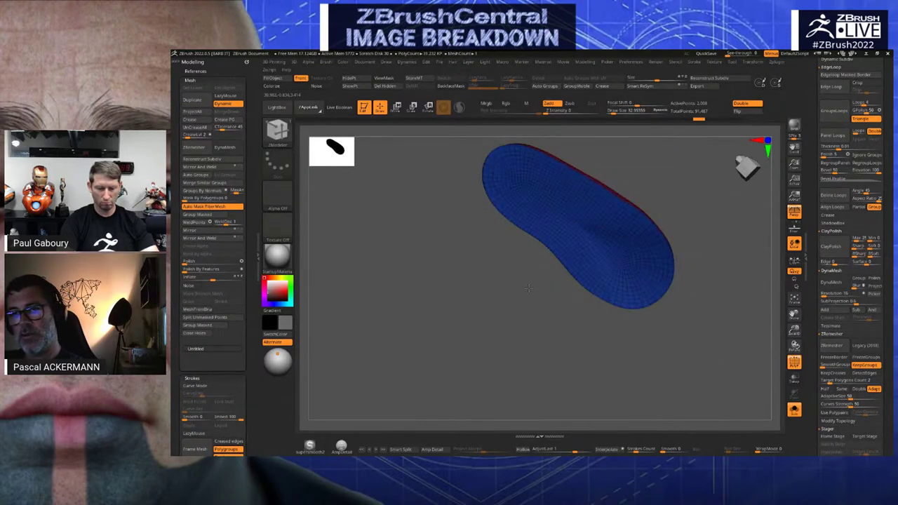
key("shift+f")
key("shift+d")
Select the Move brush and try to toggle the Dynamic mode of its draw size
right_click_drag(494, 289, 496, 330, "ctrl")
key("b")
key("m")
key("v")
key("s")
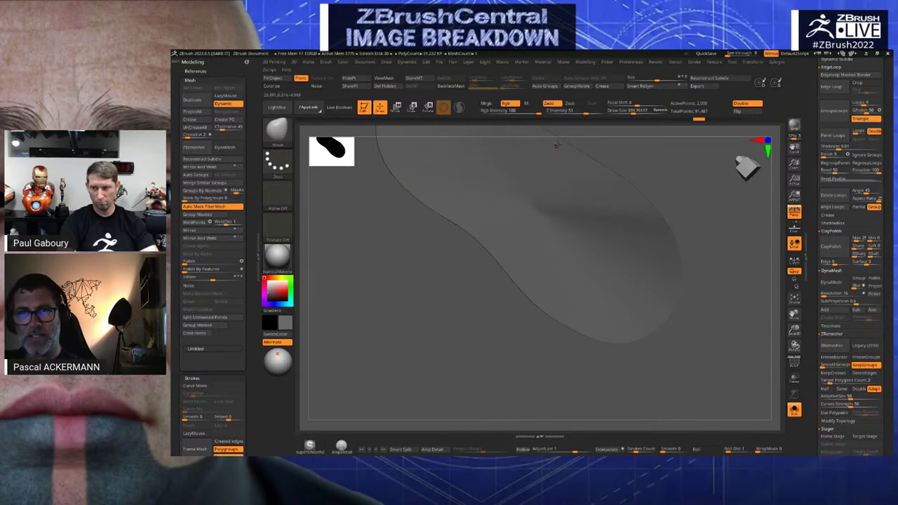
left_click(658, 110)
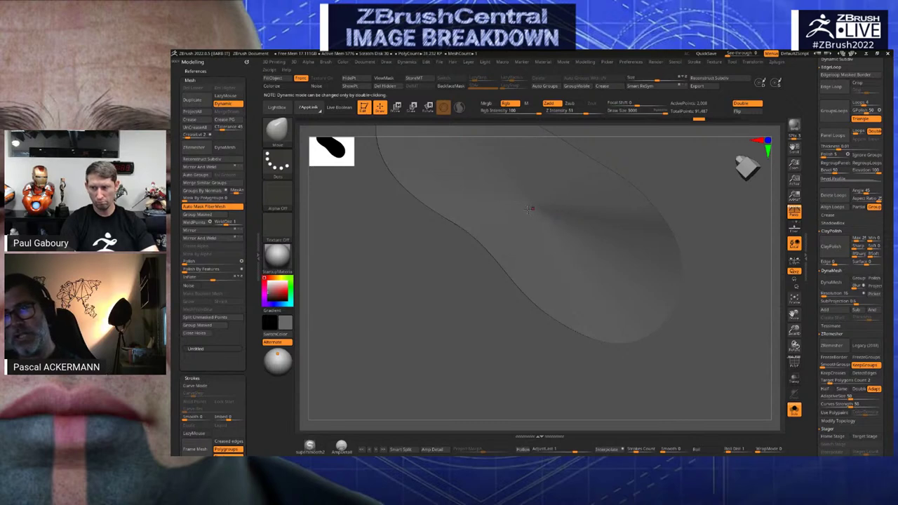
Set the Move brush's draw size to about 129
key("s")
key("s")
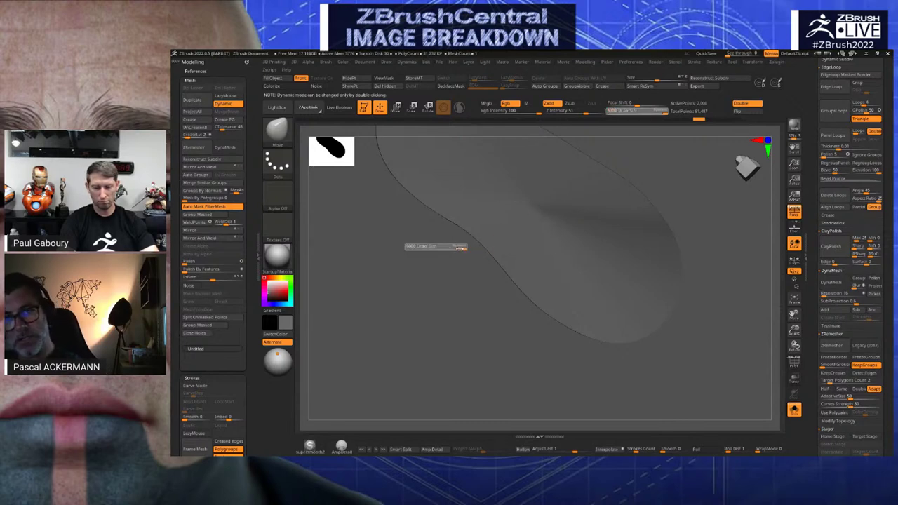
left_click_drag(454, 245, 455, 245)
left_click(647, 110)
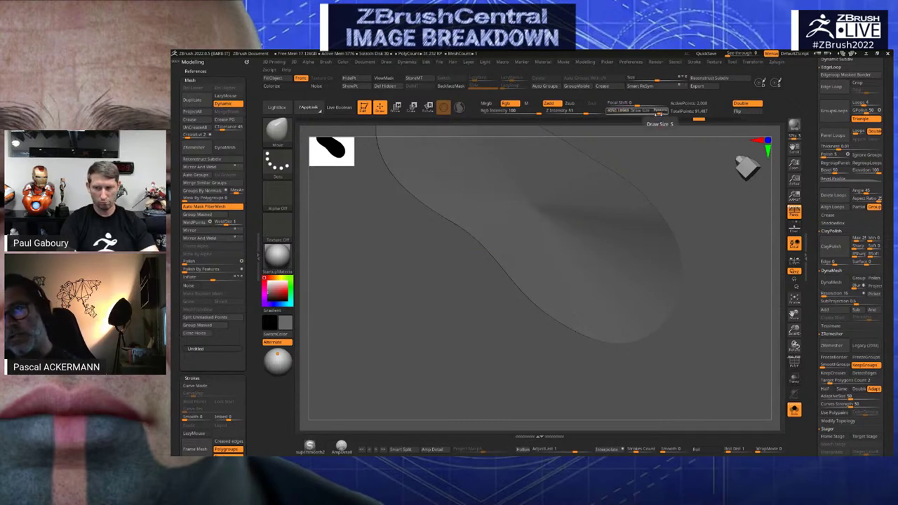
key("s")
left_click(654, 111)
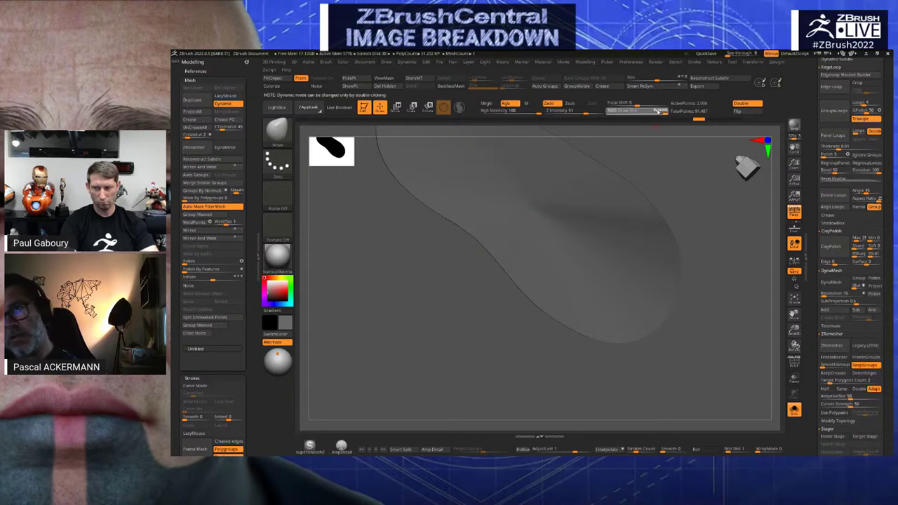
key("s")
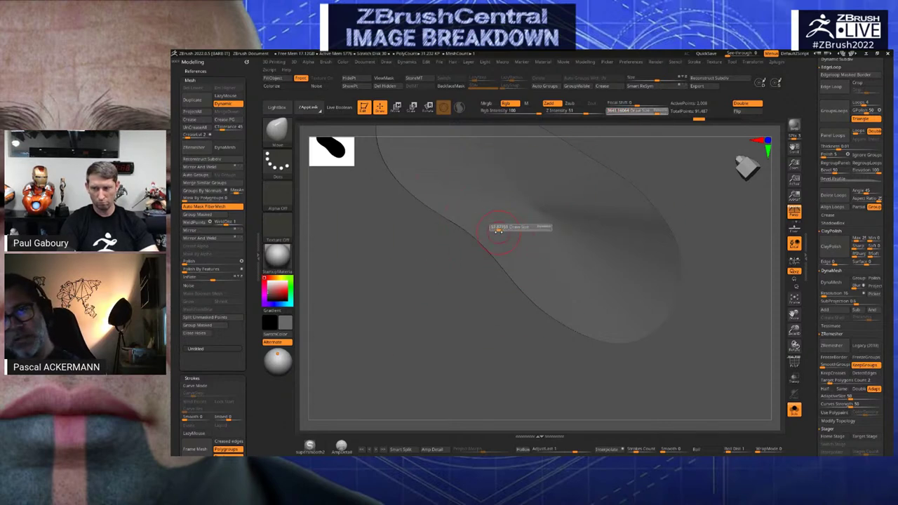
left_click(498, 231)
left_click(534, 210, "ctrl+shift")
key("s")
left_click_drag(537, 217, 581, 213)
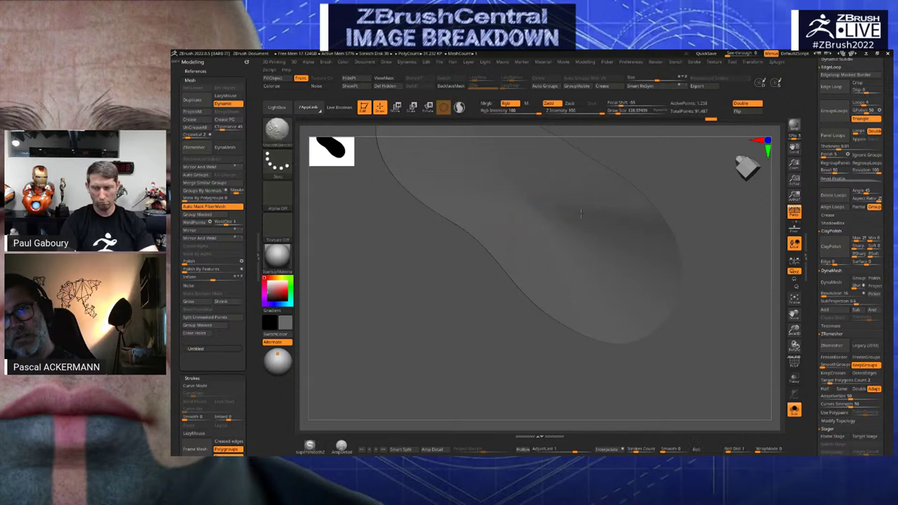
Show the whole sole again and make the shoes subtool active
left_click(445, 329, "ctrl+shift")
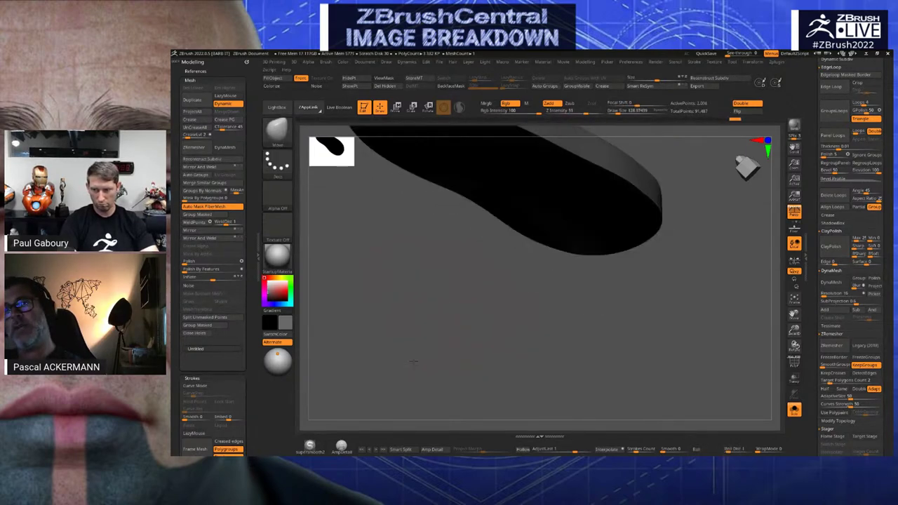
left_click_drag(445, 348, 586, 307)
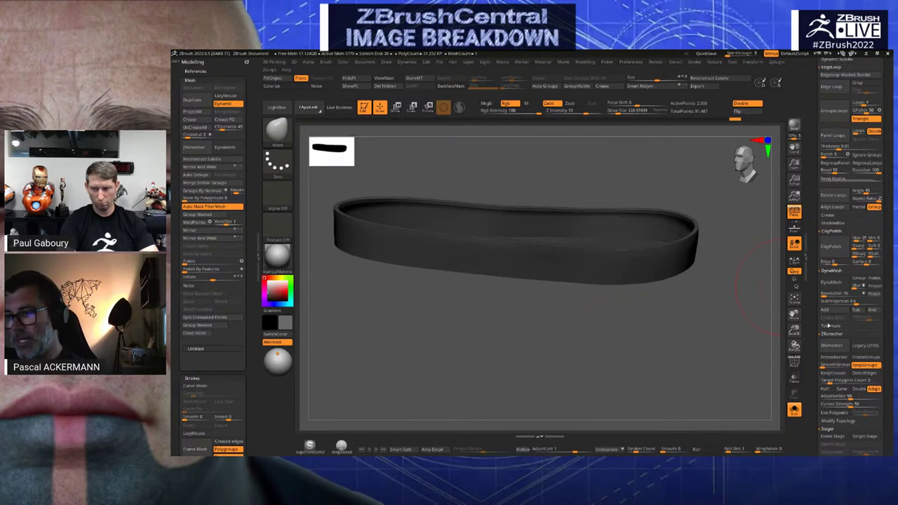
scroll(828, 326, "up", 10)
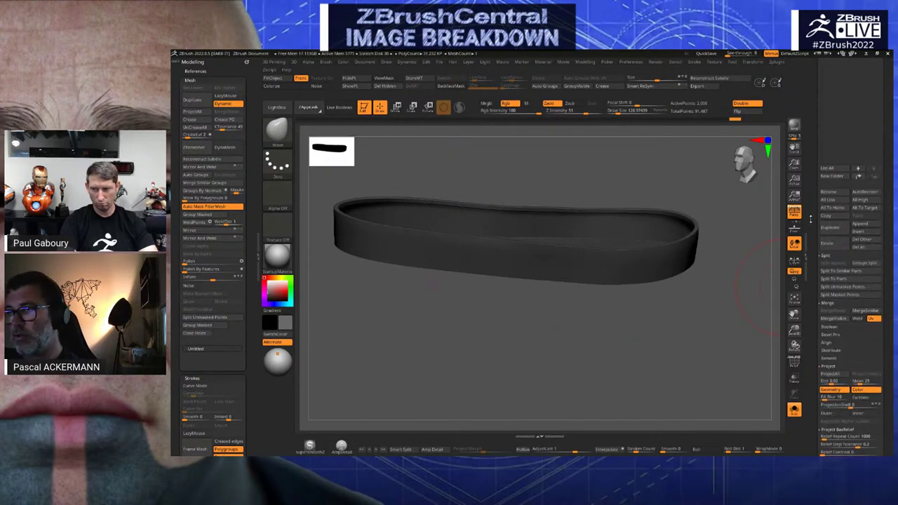
scroll(812, 219, "up", 6)
left_click(839, 126)
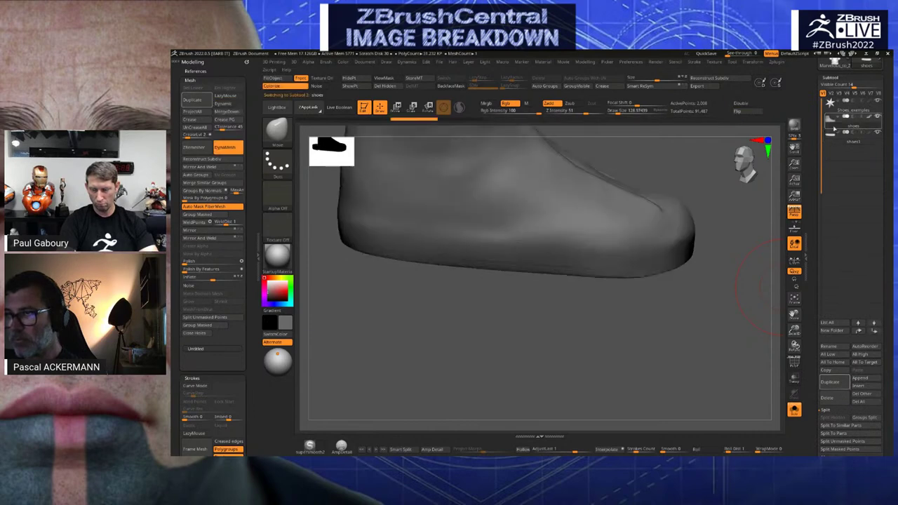
mouse_move(681, 363)
left_mouse_down()
mouse_move(691, 370)
mouse_move(597, 339)
mouse_move(611, 383)
mouse_move(628, 383)
mouse_move(634, 368)
left_mouse_up()
Select the Standard brush, set its draw size to about 19, and mask a strip along the shoe's front seam from ankle to toe
key("s")
left_click_drag(626, 308, 621, 290)
key("b")
key("s")
key("t")
key("ctrl")
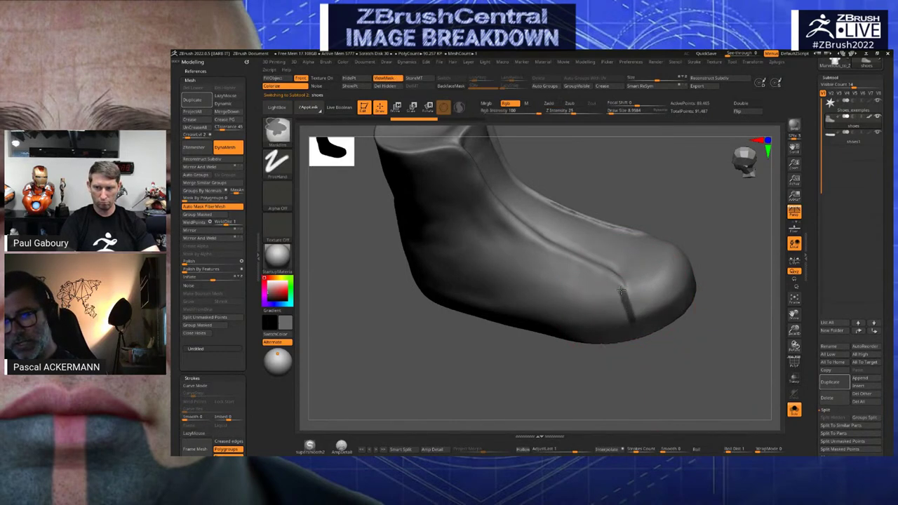
left_click_drag(571, 261, 565, 257, "ctrl")
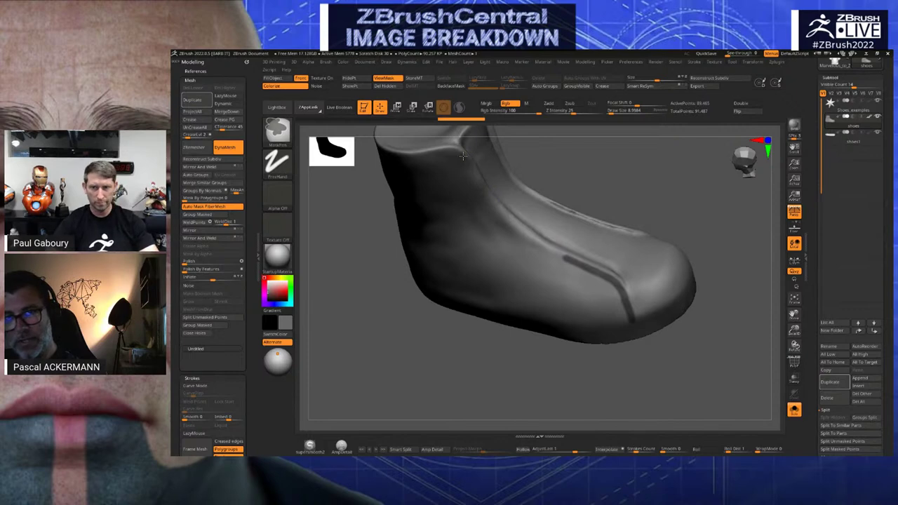
left_click_drag(483, 186, 495, 203, "ctrl")
key("ctrl+z")
key("s")
mouse_move(468, 175)
left_mouse_down()
mouse_move(464, 167)
mouse_move(530, 245)
mouse_move(600, 286)
mouse_move(626, 317)
left_mouse_up()
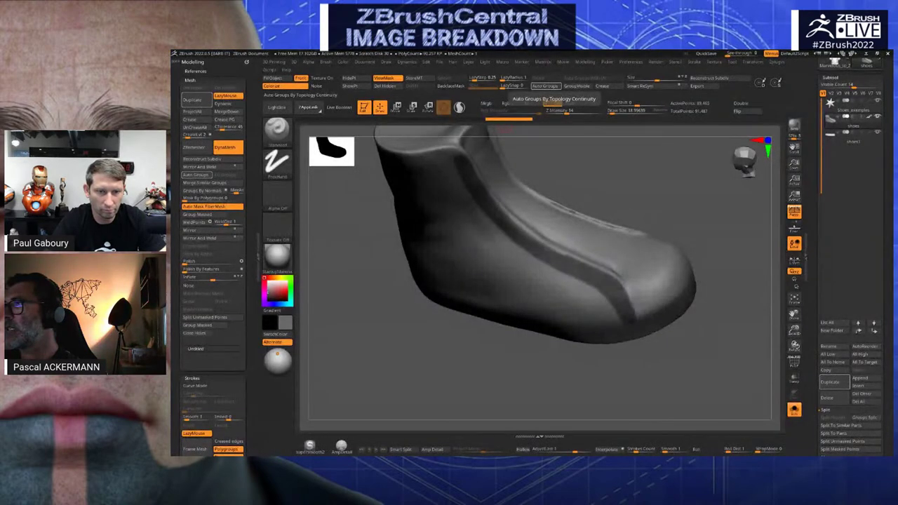
Switch to the reference board, examine the Nike high-top sneaker photos, and return to ZBrush
key("alt+Tab")
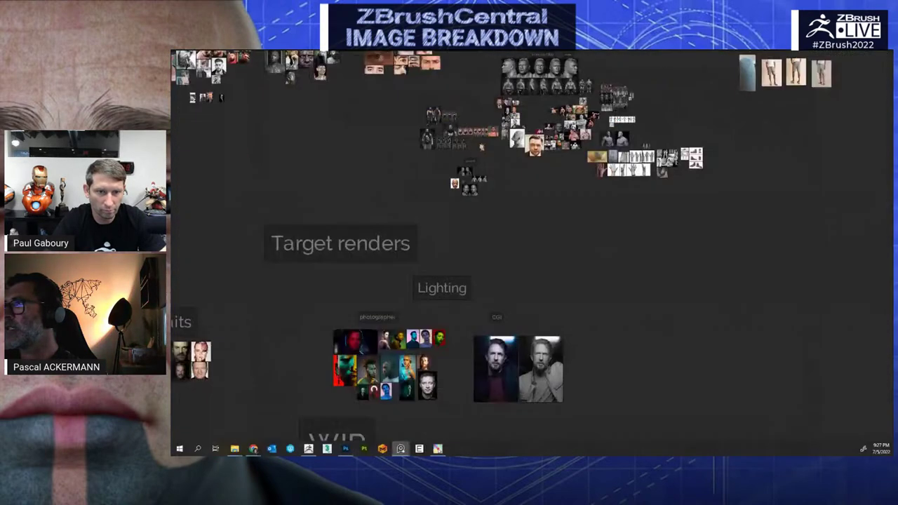
middle_click_drag(413, 141, 628, 287)
scroll(629, 287, "down", 5)
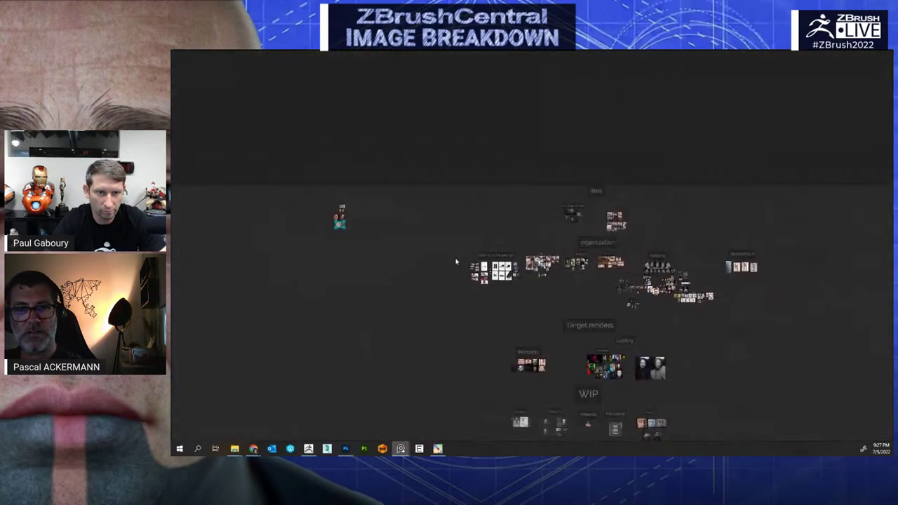
scroll(526, 282, "up", 6)
middle_click_drag(431, 263, 605, 285)
scroll(605, 285, "up", 5)
scroll(606, 287, "up", 5)
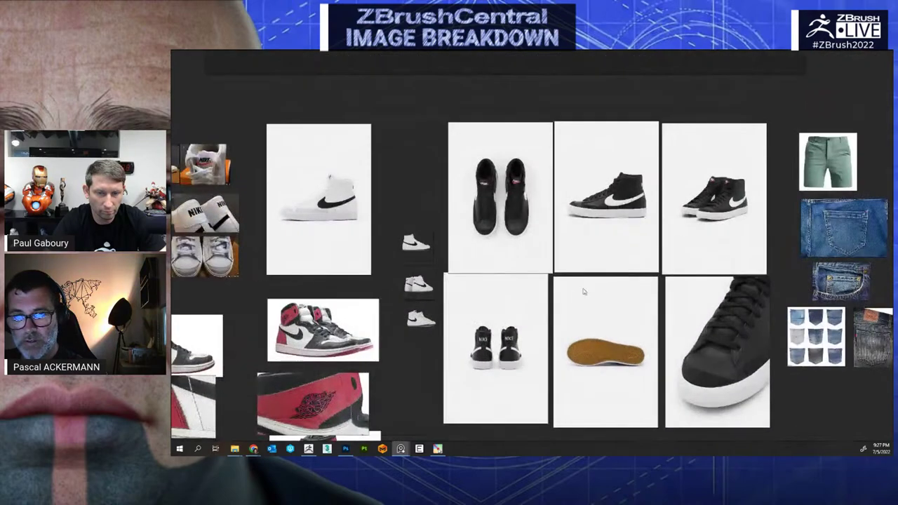
middle_click_drag(256, 151, 546, 216)
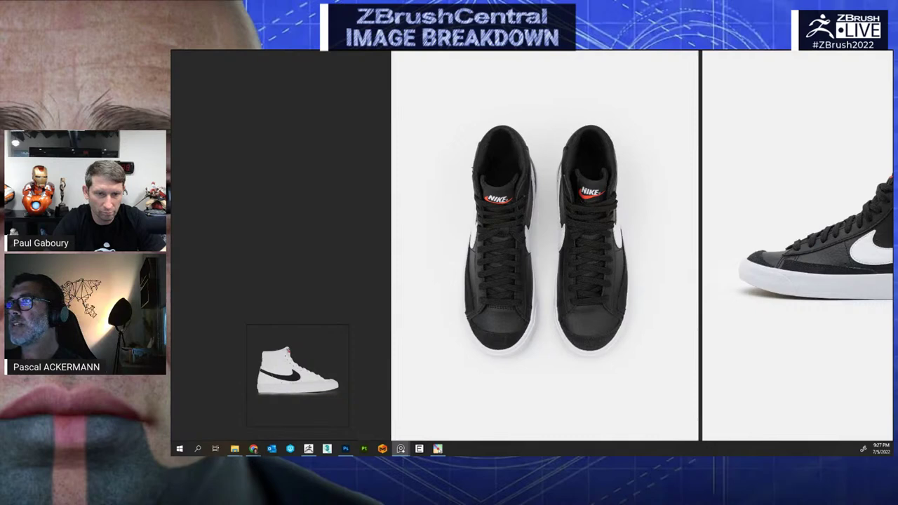
key("alt+Tab")
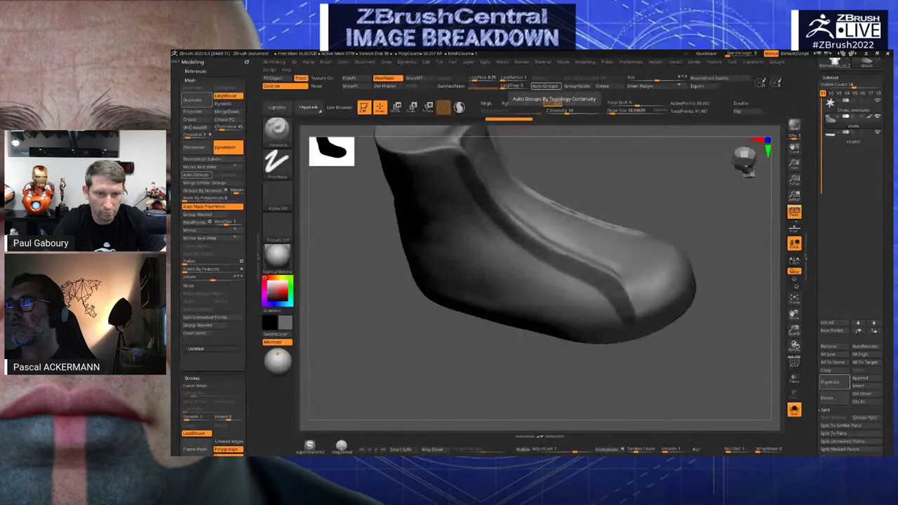
Mask the remaining outline of the shoe's side panel along the lower edge, heel and collar
right_click_drag(561, 337, 587, 339)
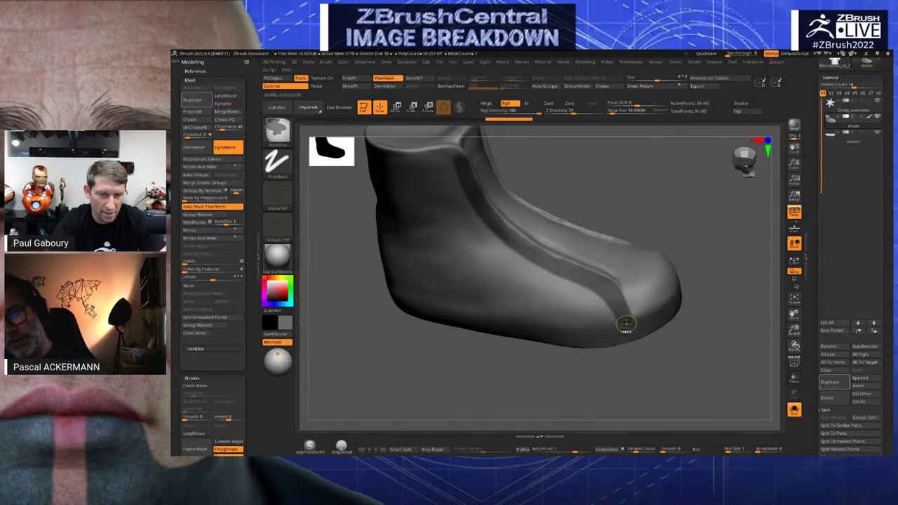
mouse_move(625, 325)
left_mouse_down("ctrl")
mouse_move(522, 317)
mouse_move(409, 293)
mouse_move(489, 314)
left_mouse_up("ctrl")
left_click_drag(591, 327, 622, 325, "ctrl")
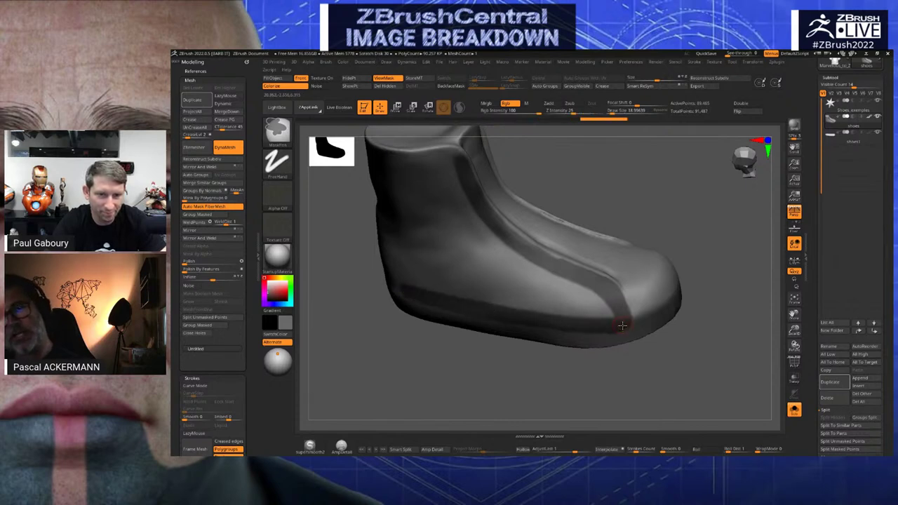
left_click_drag(611, 371, 680, 415, "alt")
mouse_move(534, 211)
left_mouse_down("ctrl")
mouse_move(439, 204)
mouse_move(462, 200)
mouse_move(431, 273)
mouse_move(425, 347)
left_mouse_up("ctrl")
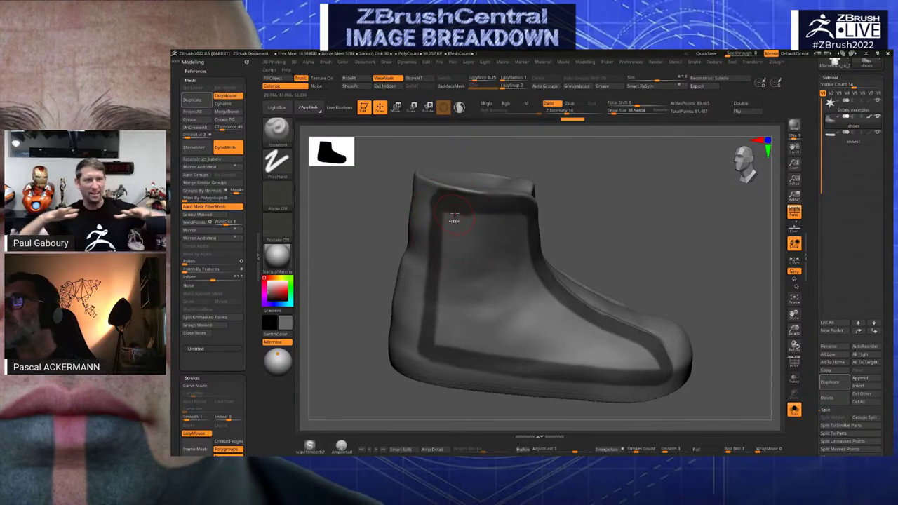
Fill the inside of the outlined side panel with mask
mouse_move(455, 217)
left_mouse_down("ctrl")
mouse_move(453, 344)
mouse_move(653, 361)
mouse_move(540, 302)
mouse_move(519, 270)
left_mouse_up("ctrl")
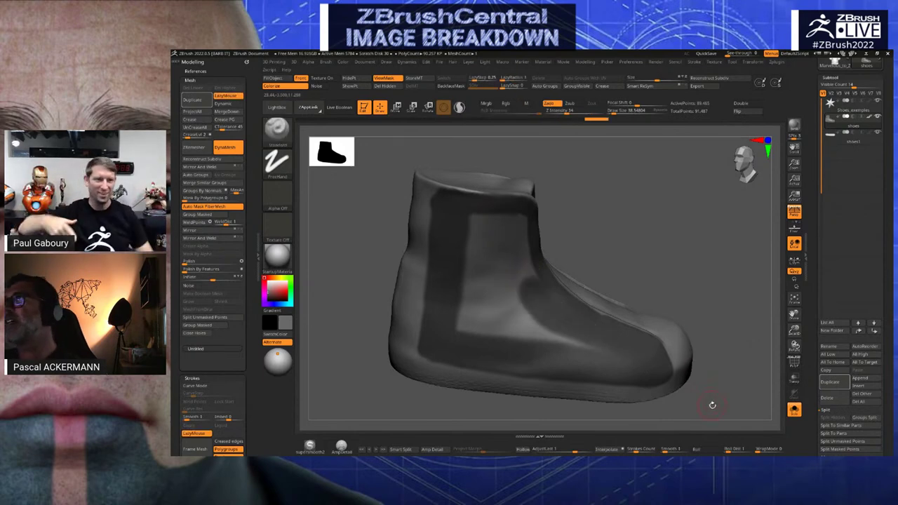
left_click_drag(712, 405, 708, 400)
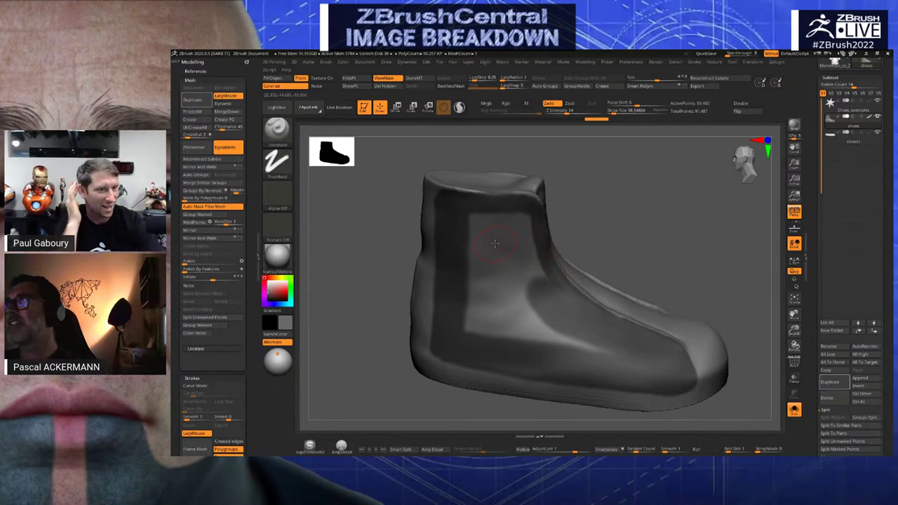
mouse_move(523, 226)
left_mouse_down("ctrl")
mouse_move(532, 301)
mouse_move(495, 221)
mouse_move(475, 230)
mouse_move(477, 330)
mouse_move(604, 347)
mouse_move(498, 256)
left_mouse_up("ctrl")
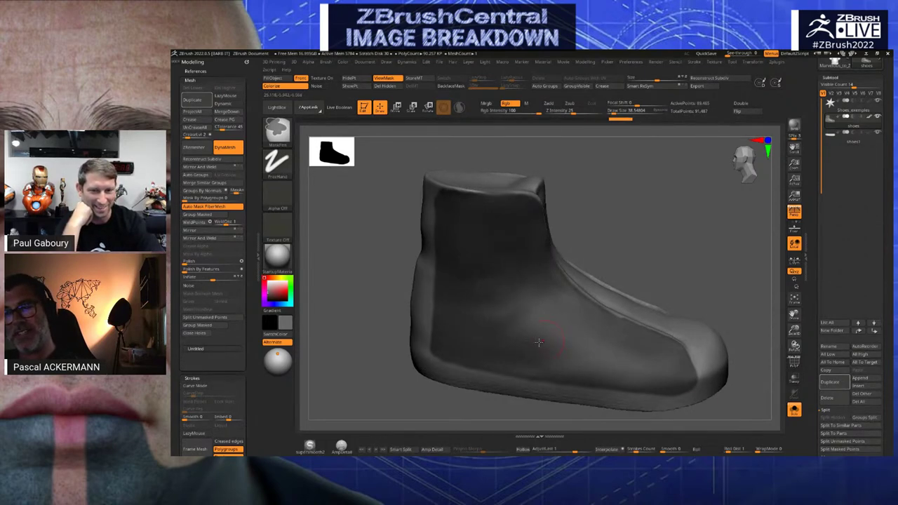
mouse_move(397, 372)
left_mouse_down()
mouse_move(342, 395)
mouse_move(381, 281)
mouse_move(506, 196)
mouse_move(444, 202)
mouse_move(457, 393)
mouse_move(519, 382)
mouse_move(466, 293)
mouse_move(481, 203)
mouse_move(492, 239)
mouse_move(495, 365)
mouse_move(489, 305)
left_mouse_up()
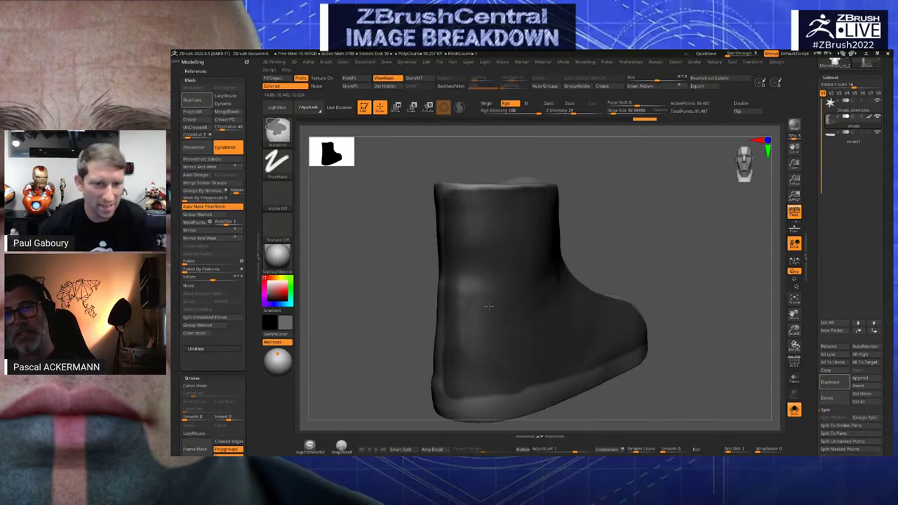
Mask a strip on the shoe's opposite side along the collar and the lacing edge to the toe, and select the Standard brush
mouse_move(366, 247)
left_mouse_down()
mouse_move(619, 317)
mouse_move(589, 264)
mouse_move(565, 246)
left_mouse_up()
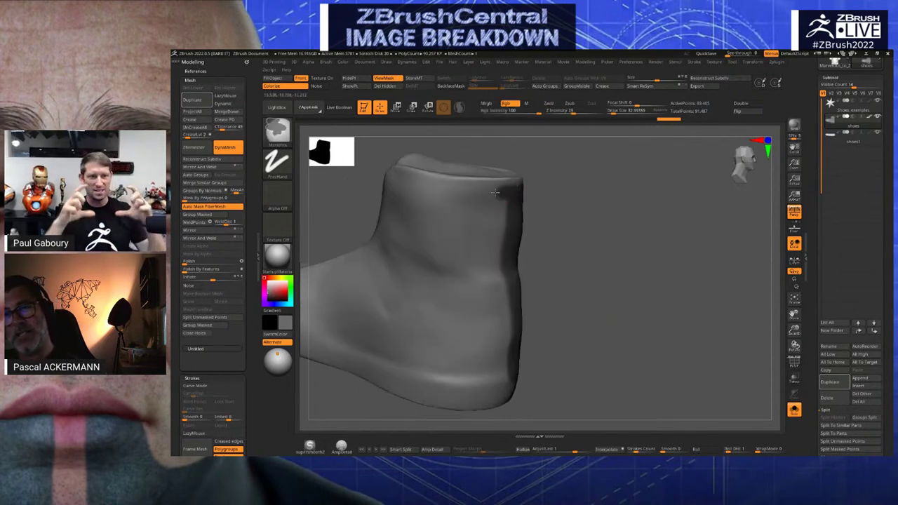
left_click_drag(494, 192, 427, 190, "ctrl")
left_click_drag(637, 328, 765, 338, "alt")
mouse_move(520, 194)
left_mouse_down("ctrl")
mouse_move(495, 185)
mouse_move(469, 200)
mouse_move(440, 255)
mouse_move(494, 200)
left_mouse_up("ctrl")
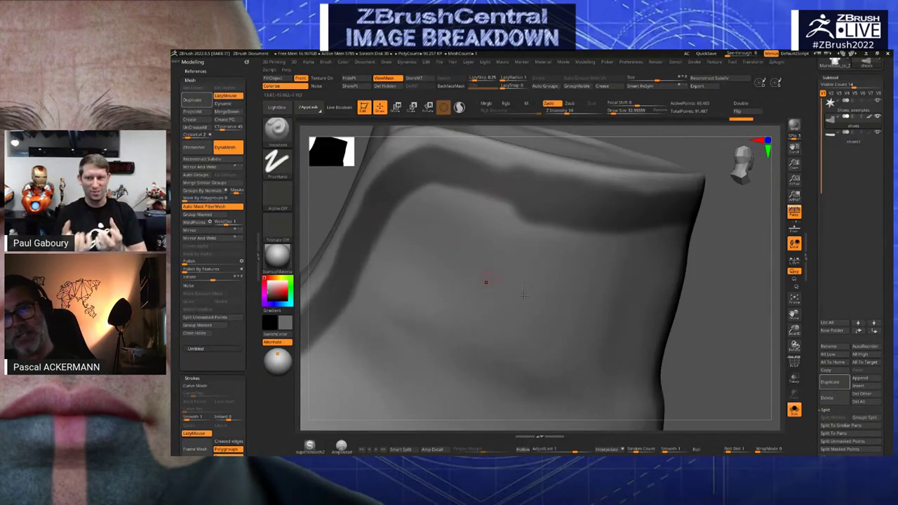
mouse_move(730, 294)
left_mouse_down("alt")
mouse_move(678, 269)
mouse_move(768, 263)
left_mouse_up("alt")
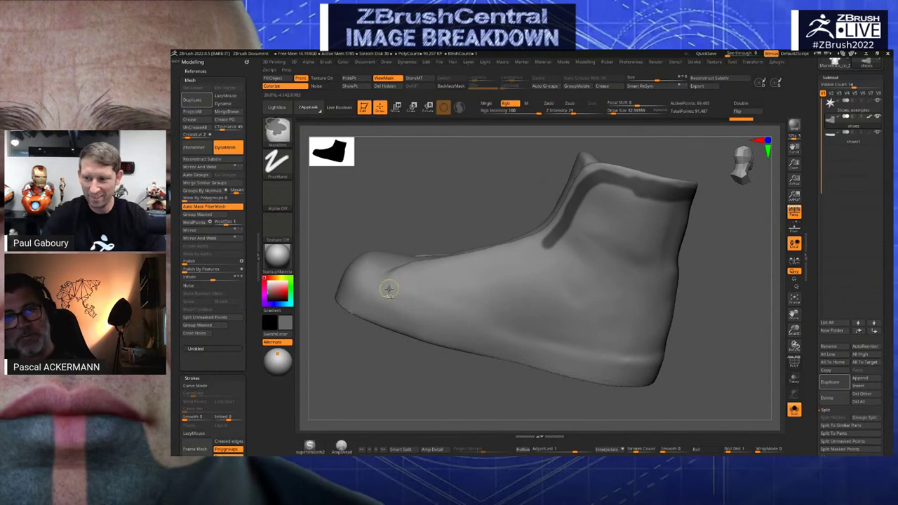
mouse_move(388, 288)
left_mouse_down()
mouse_move(439, 265)
mouse_move(576, 233)
left_mouse_up()
key("b")
key("s")
key("t")
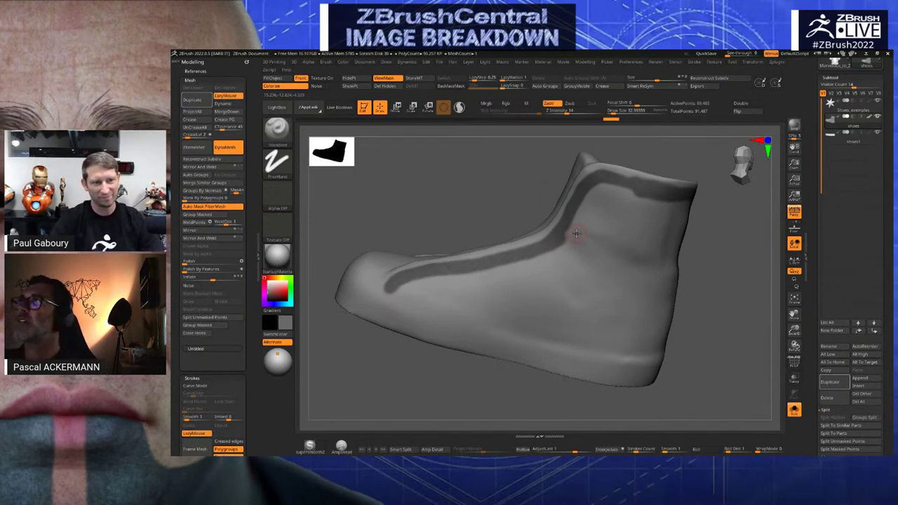
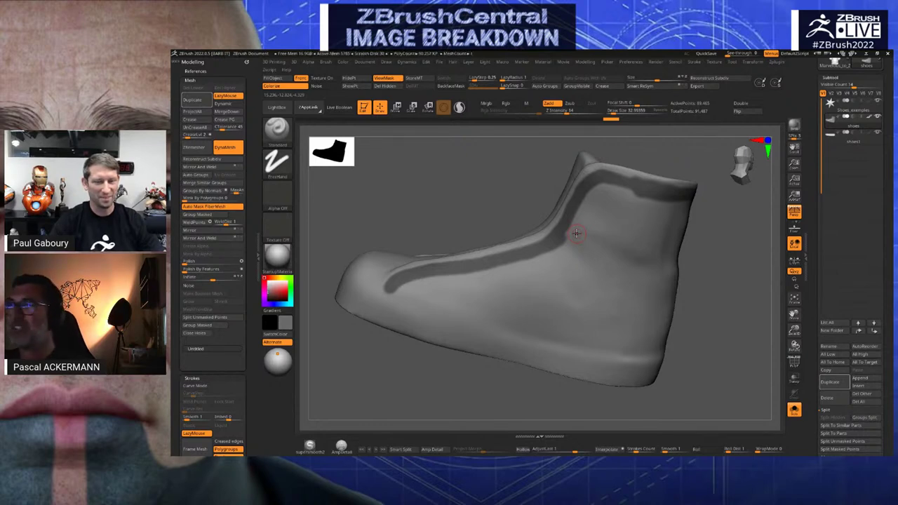
Mask the lower edge of the shoe's opposite side and fill the whole side panel with mask using a larger brush
mouse_move(387, 293)
left_mouse_down("ctrl")
mouse_move(435, 312)
mouse_move(656, 354)
left_mouse_up("ctrl")
mouse_move(397, 306)
left_mouse_down("ctrl")
mouse_move(517, 284)
mouse_move(511, 281)
mouse_move(543, 266)
mouse_move(517, 270)
left_mouse_up("ctrl")
key("s")
key("s")
mouse_move(580, 225)
left_mouse_down()
mouse_move(574, 235)
mouse_move(580, 216)
left_mouse_up()
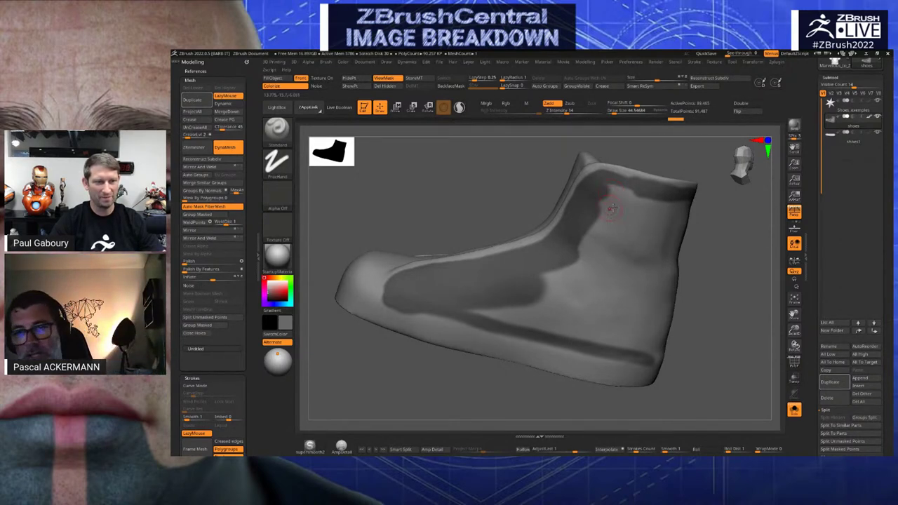
mouse_move(606, 196)
left_mouse_down("ctrl")
mouse_move(624, 193)
mouse_move(596, 230)
mouse_move(577, 303)
mouse_move(535, 313)
mouse_move(480, 304)
mouse_move(632, 335)
mouse_move(605, 294)
mouse_move(613, 216)
mouse_move(652, 213)
left_mouse_up("ctrl")
key("s")
mouse_move(727, 214)
left_mouse_down()
mouse_move(657, 212)
mouse_move(691, 226)
mouse_move(691, 201)
mouse_move(681, 220)
mouse_move(674, 372)
mouse_move(644, 252)
left_mouse_up()
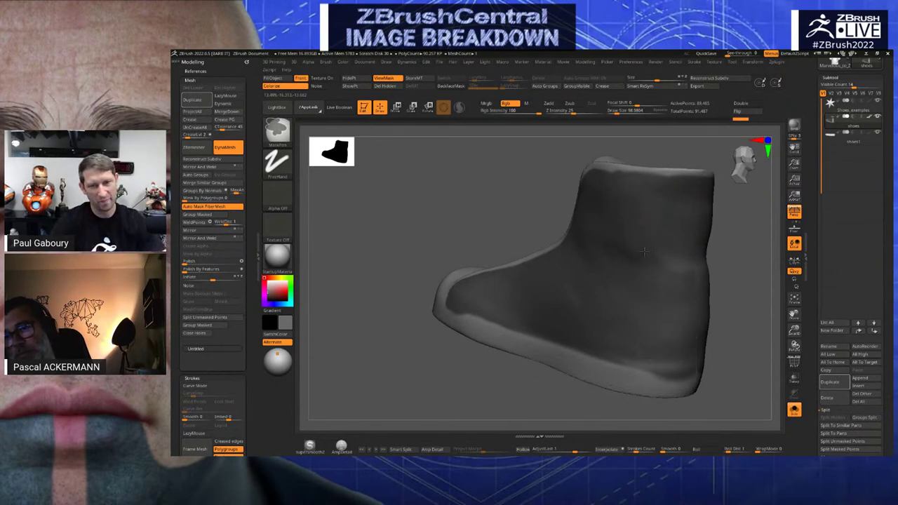
Extend the mask around the heel and clean up its border along the collar rim with a smaller brush
mouse_move(644, 251)
right_mouse_down()
mouse_move(600, 306)
mouse_move(558, 264)
mouse_move(517, 255)
mouse_move(617, 251)
right_mouse_up()
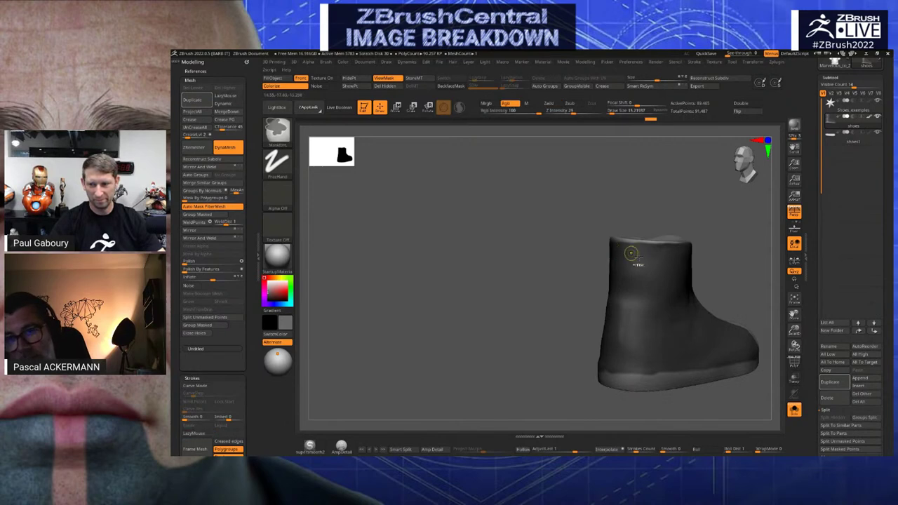
left_click(636, 257, "ctrl")
mouse_move(572, 259)
left_mouse_down("shift")
mouse_move(511, 248)
mouse_move(524, 273)
left_mouse_up("shift")
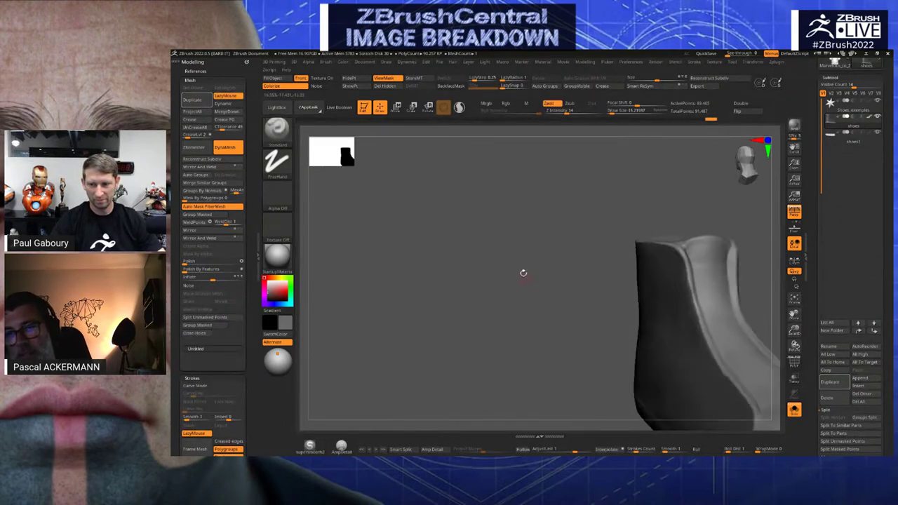
right_click_drag(523, 273, 667, 270)
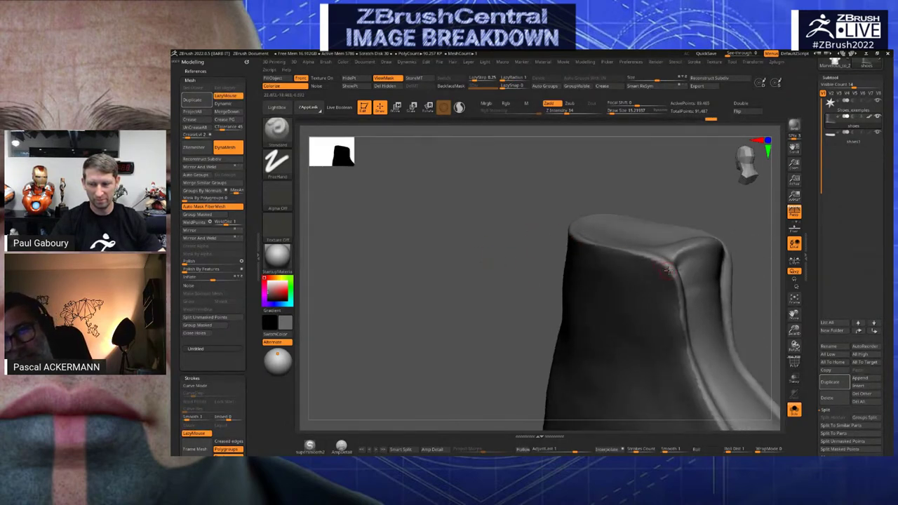
key("ctrl")
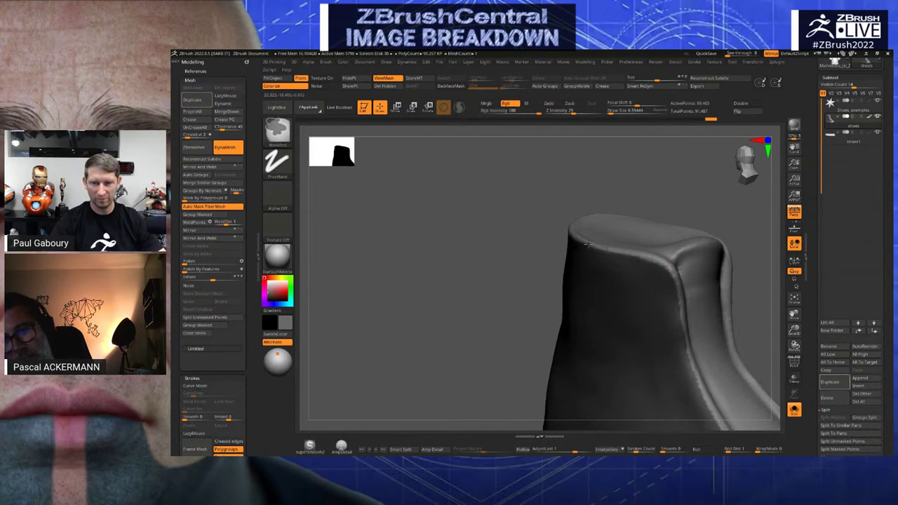
mouse_move(521, 232)
right_mouse_down("ctrl")
mouse_move(473, 248)
mouse_move(521, 233)
right_mouse_up("ctrl")
right_click_drag(494, 199, 581, 238, "ctrl")
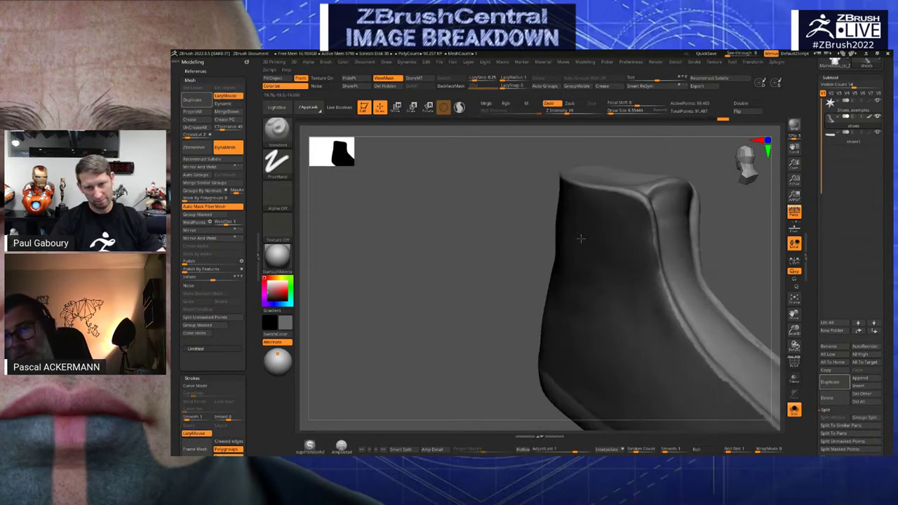
key("ctrl")
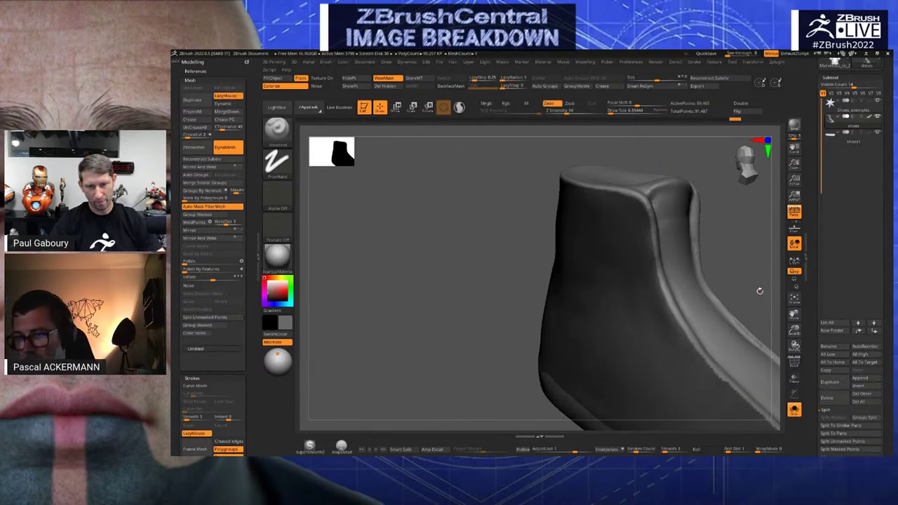
Examine the masked side panels along the lacing edge and around the toe from several angles
left_click_drag(760, 292, 681, 242)
left_click_drag(814, 425, 813, 359)
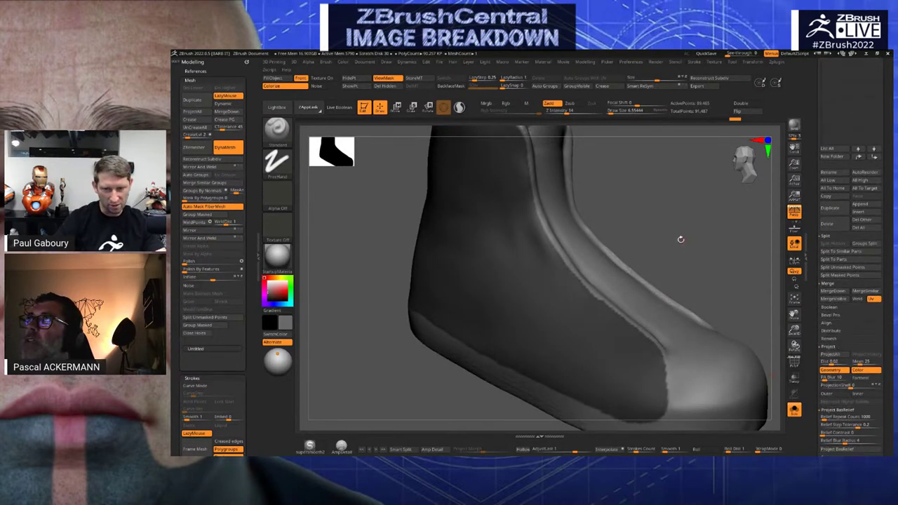
mouse_move(681, 240)
left_mouse_down("alt")
mouse_move(678, 227)
mouse_move(679, 238)
left_mouse_up("alt")
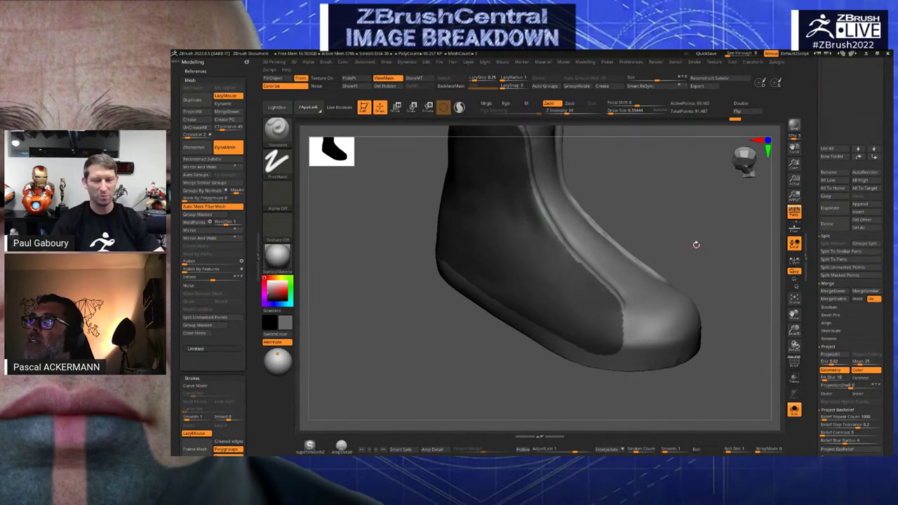
left_click_drag(704, 235, 669, 316)
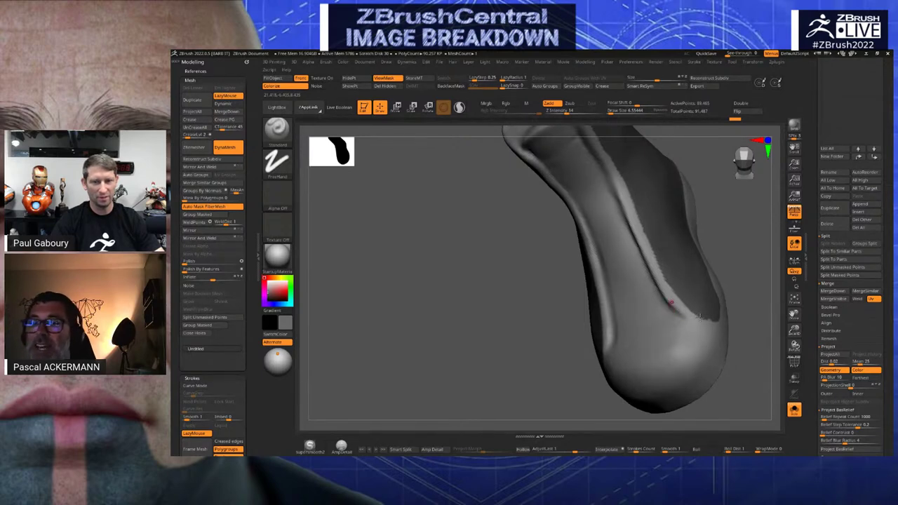
left_click_drag(533, 329, 679, 327)
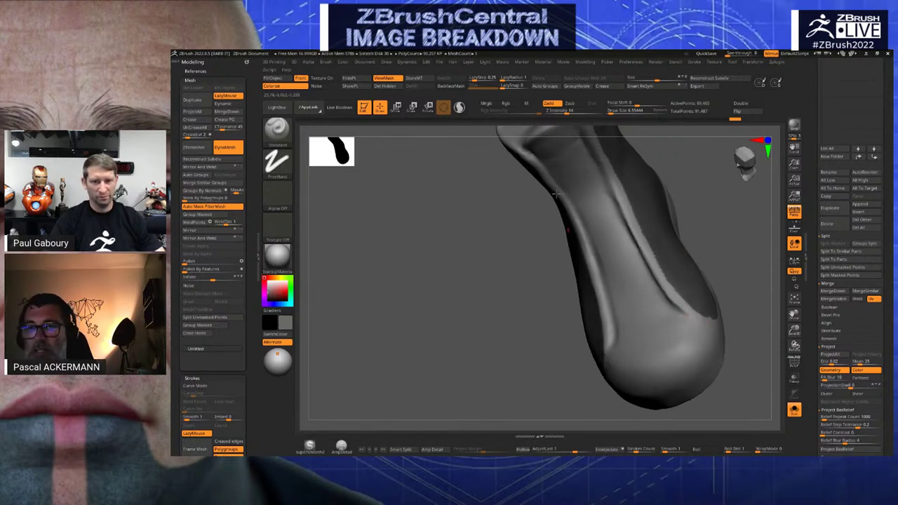
Check the masked boot from several angles and open the subtool's Extract options
mouse_move(467, 218)
left_mouse_down()
mouse_move(499, 217)
mouse_move(534, 196)
left_mouse_up()
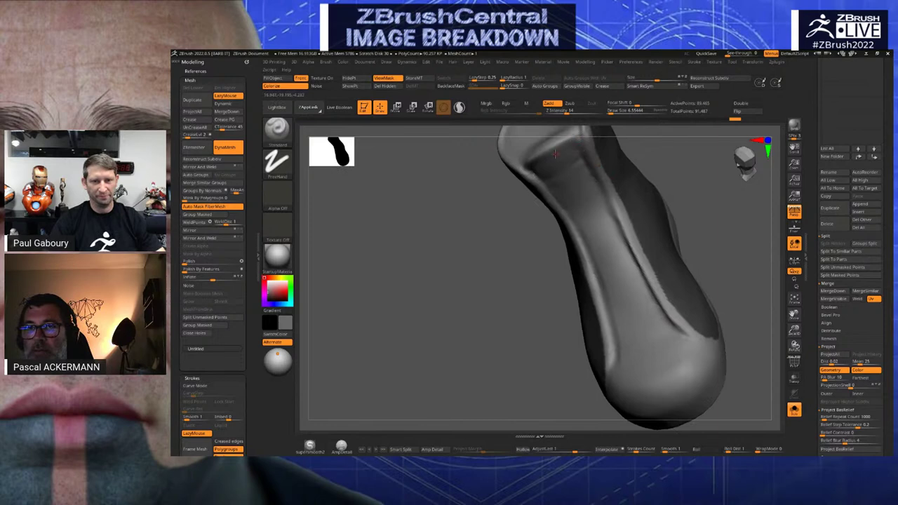
left_click_drag(507, 271, 501, 276)
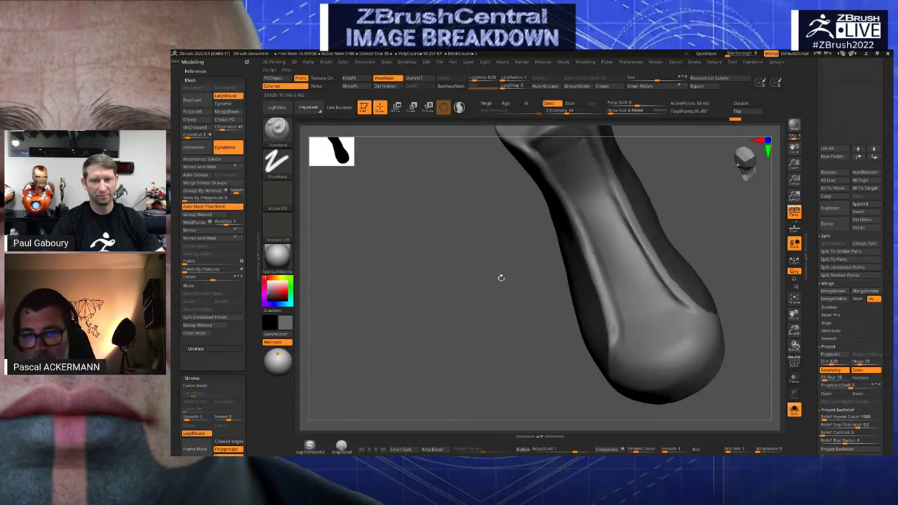
mouse_move(489, 333)
left_mouse_down()
mouse_move(446, 379)
mouse_move(546, 355)
mouse_move(467, 361)
mouse_move(453, 344)
mouse_move(555, 365)
mouse_move(590, 361)
left_mouse_up()
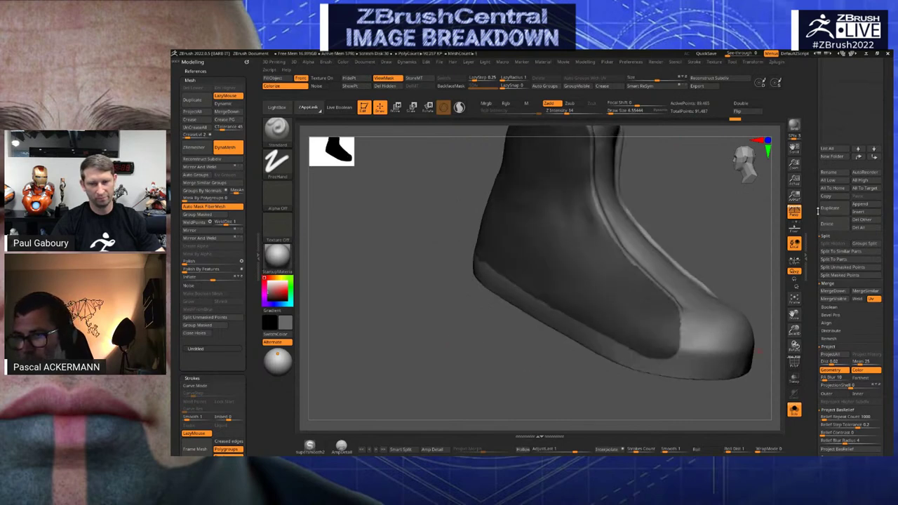
left_click_drag(817, 207, 809, 277)
scroll(812, 260, "down", 5)
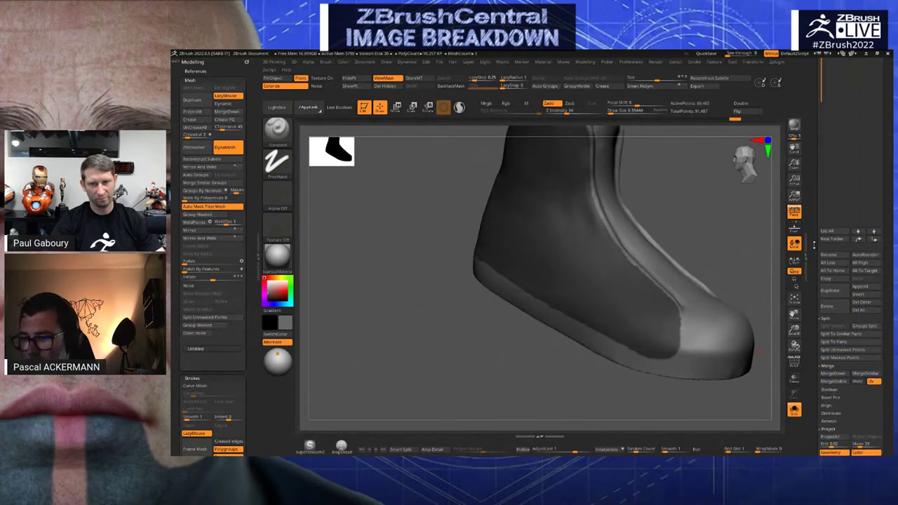
scroll(815, 242, "down", 3)
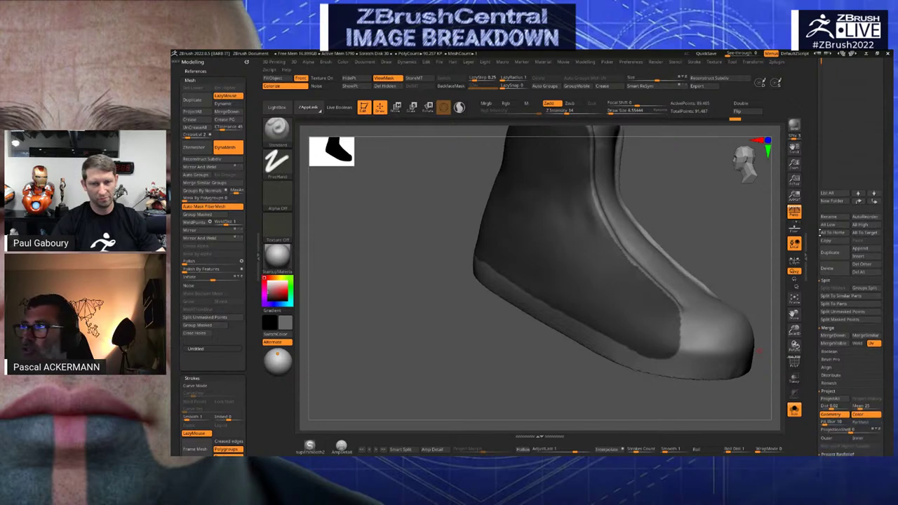
scroll(819, 232, "down", 3)
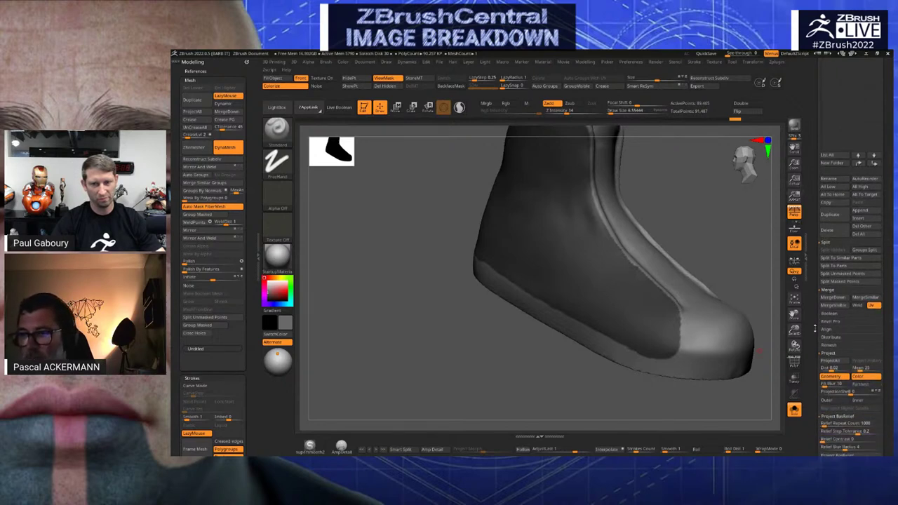
scroll(816, 323, "down", 1)
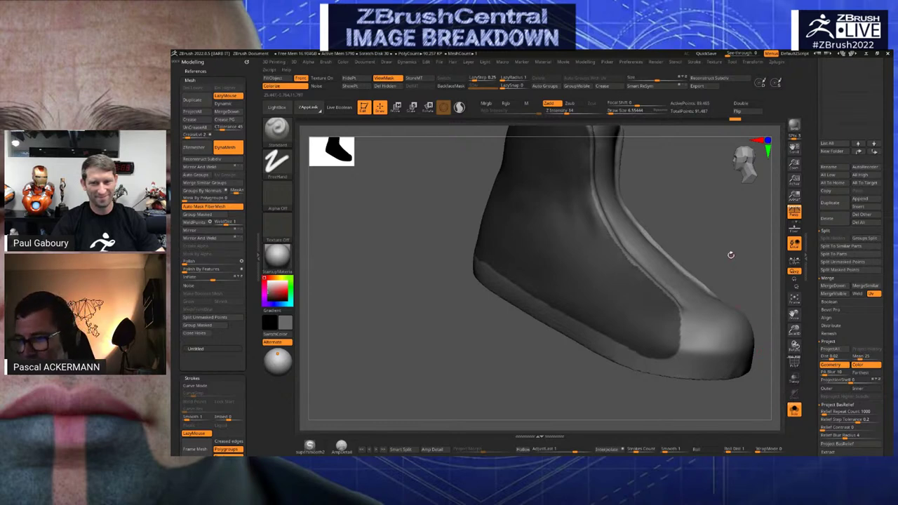
left_click_drag(730, 255, 675, 251, "alt")
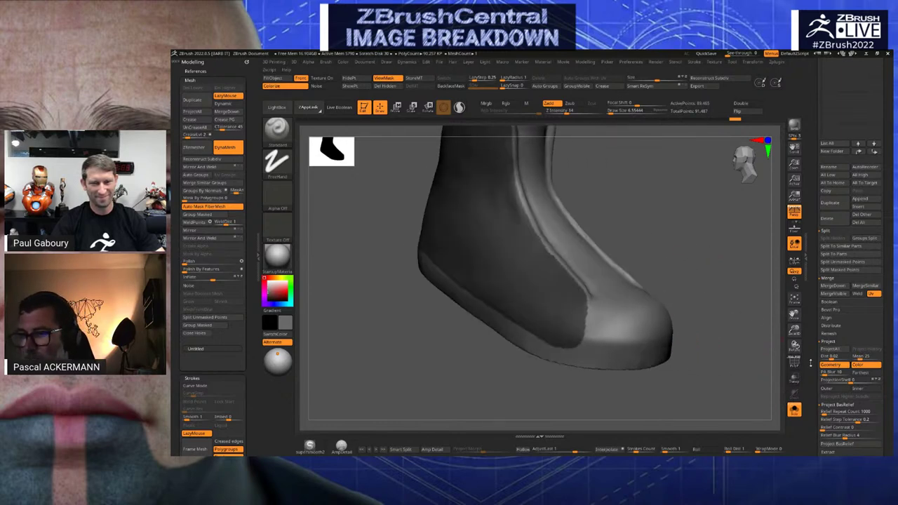
left_click_drag(811, 363, 820, 315)
left_click(826, 359)
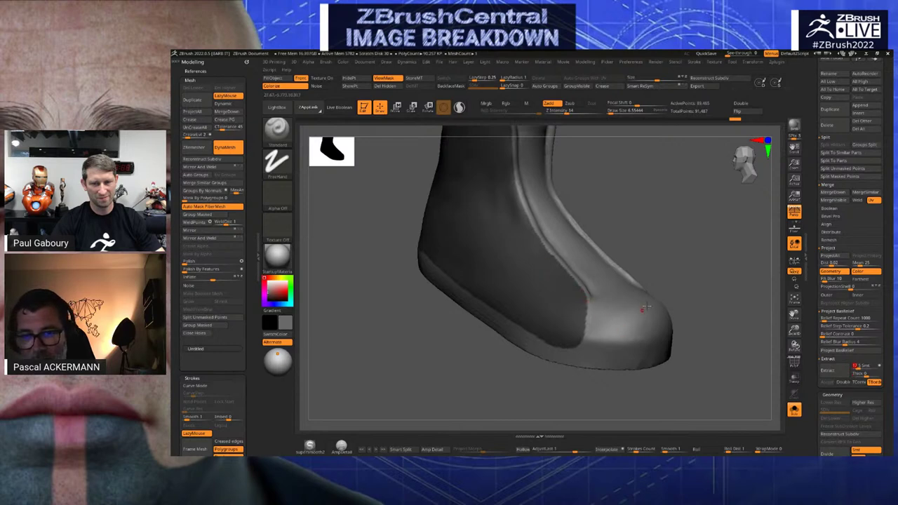
Extract the masked side area of the boot as a new subtool with smoothing 17 and thickness 0, and display it double-sided
left_click_drag(677, 281, 570, 319)
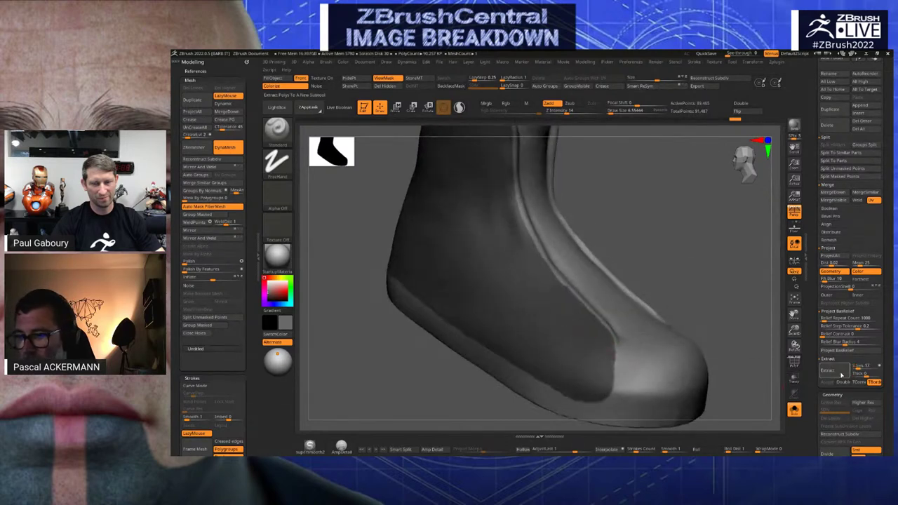
left_click(839, 373)
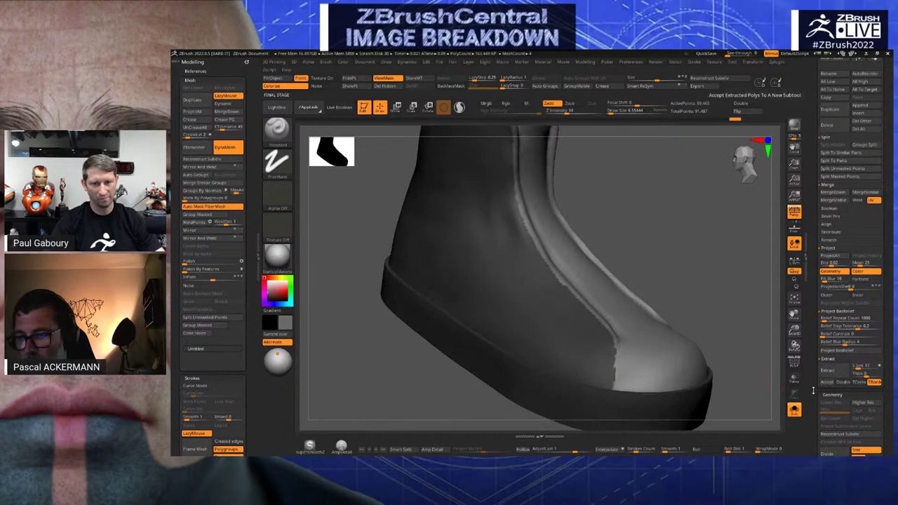
left_click(828, 383)
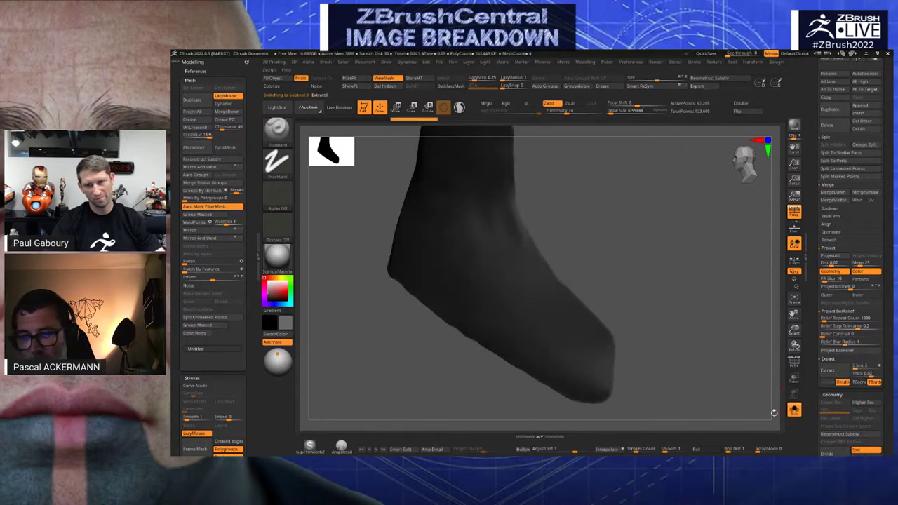
left_click(740, 104)
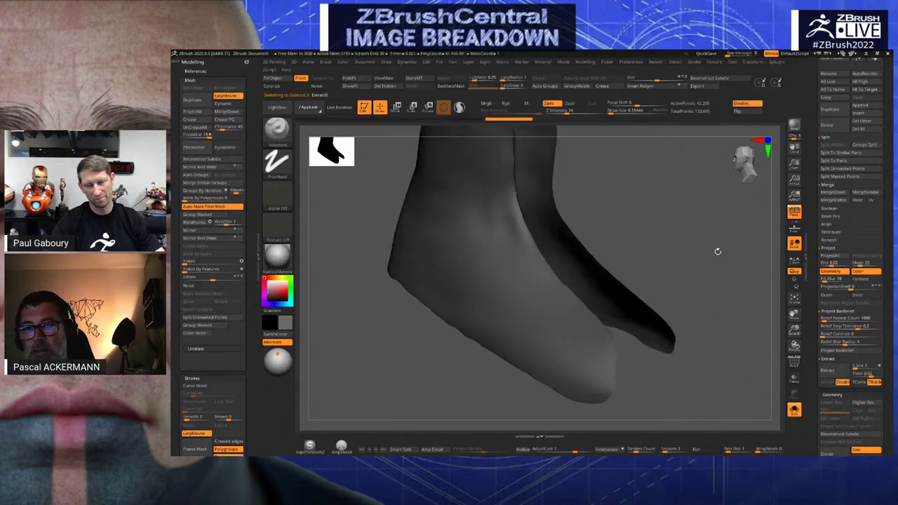
With the wireframe shown, use SliceCurve to cut the extracted panel's ragged lower edge straight, and hide the strip below the cut
mouse_move(716, 251)
left_mouse_down()
mouse_move(695, 231)
mouse_move(746, 330)
mouse_move(719, 352)
mouse_move(729, 363)
mouse_move(732, 353)
mouse_move(704, 375)
mouse_move(740, 377)
left_mouse_up()
left_click_drag(468, 387, 447, 385)
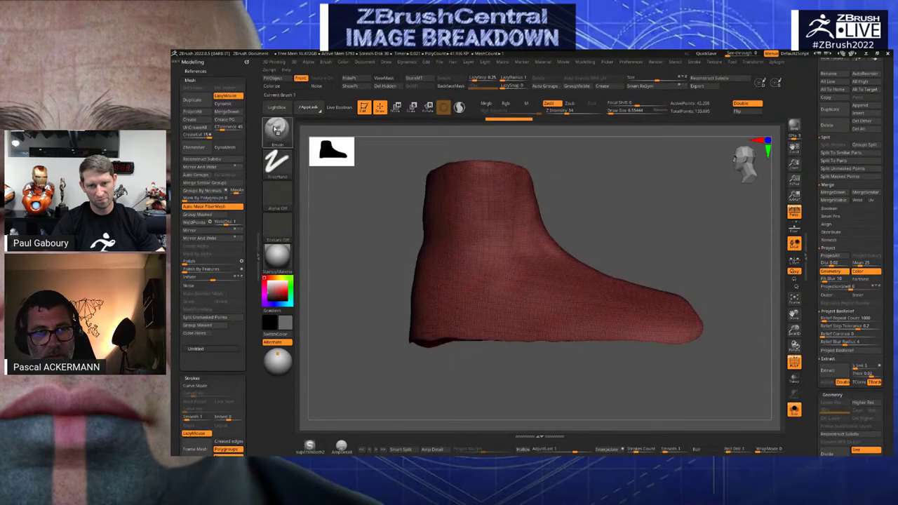
left_click(276, 127)
left_click(277, 129)
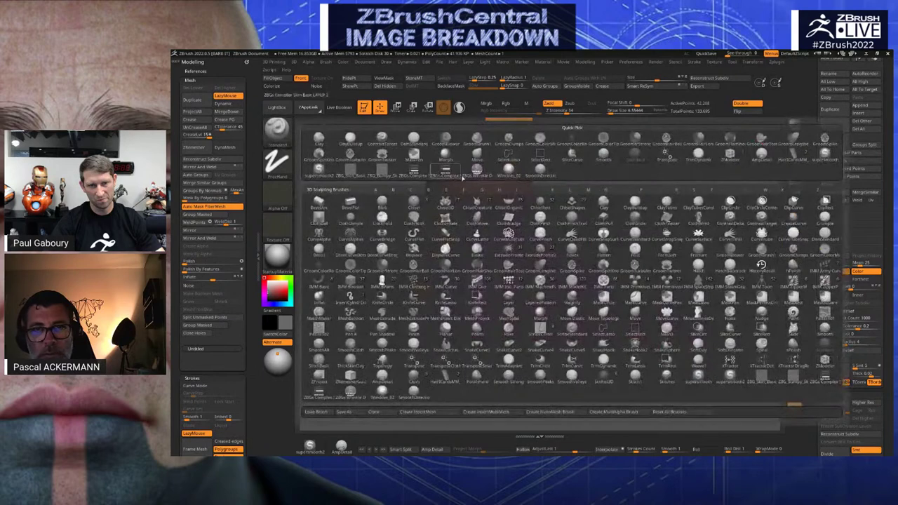
mouse_move(482, 175)
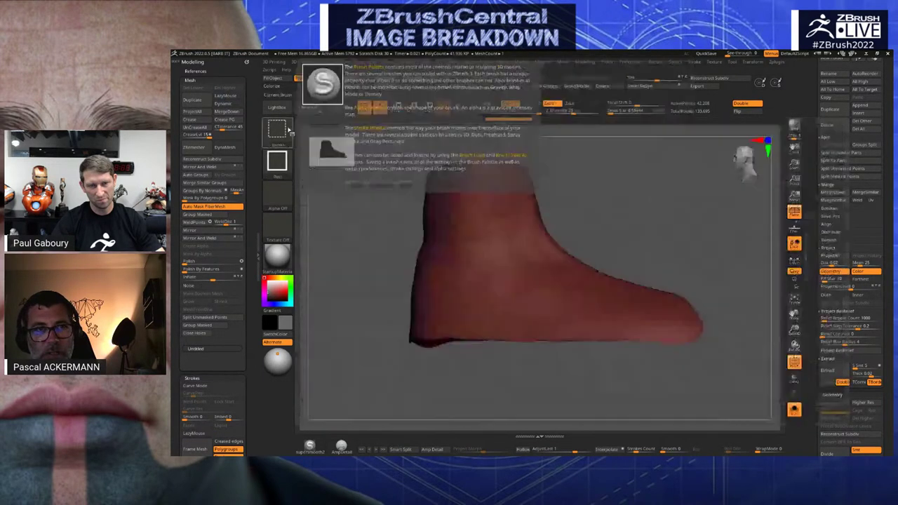
left_click(287, 128, "ctrl+shift")
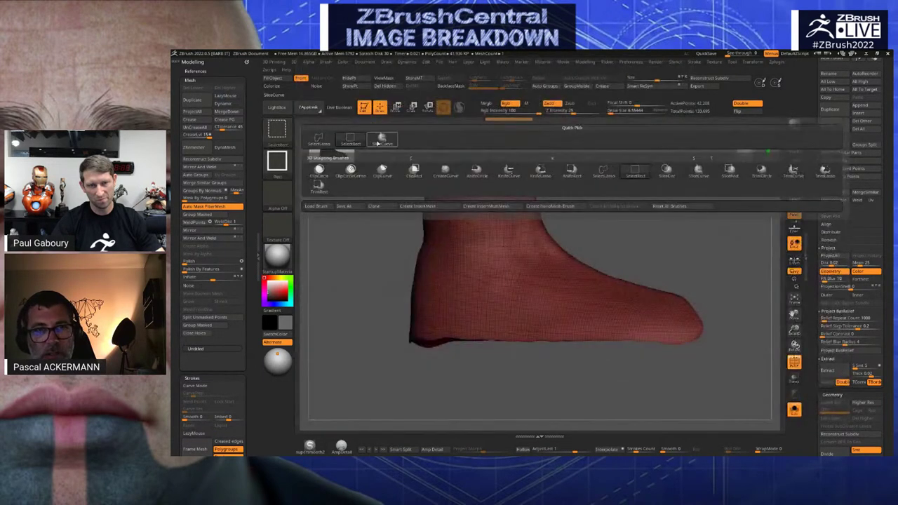
left_click(379, 141)
left_click_drag(745, 349, 321, 336, "ctrl+shift")
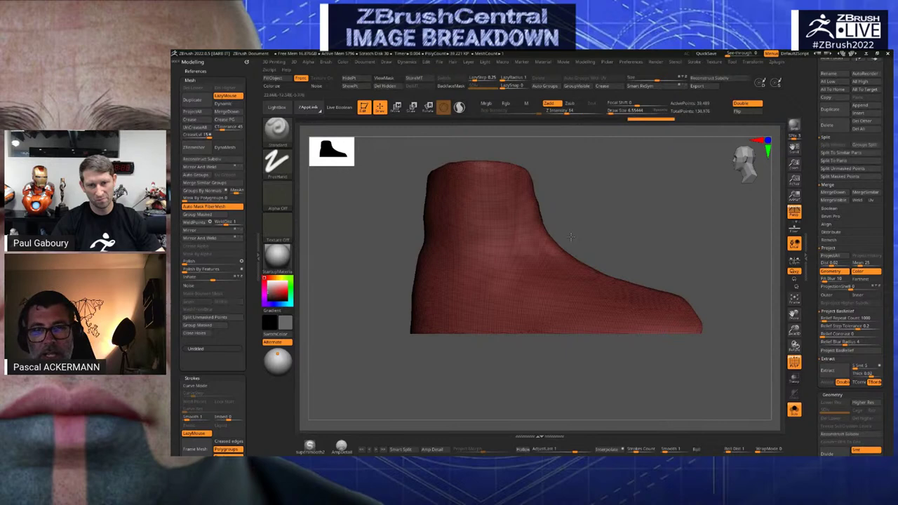
ZRemesh the visible part of the boot panel with a target polygon count of 2
left_click_drag(571, 237, 708, 258)
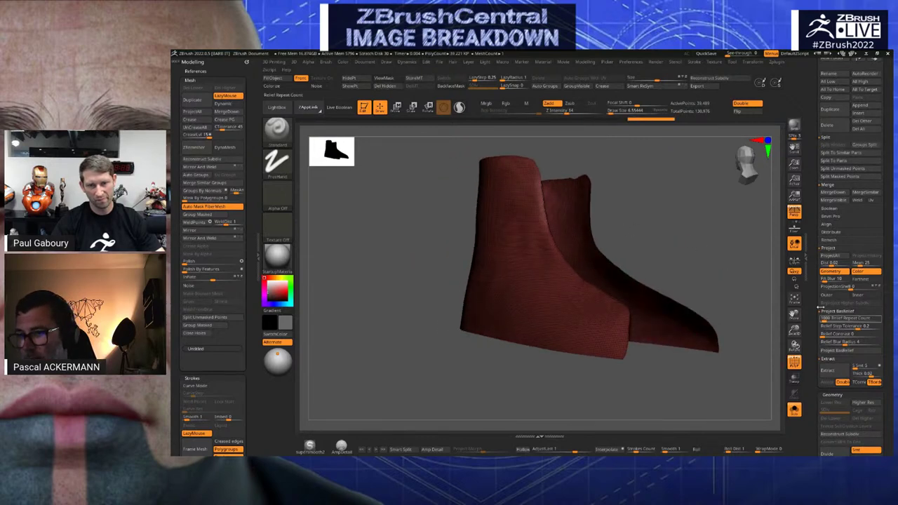
scroll(819, 307, "down", 5)
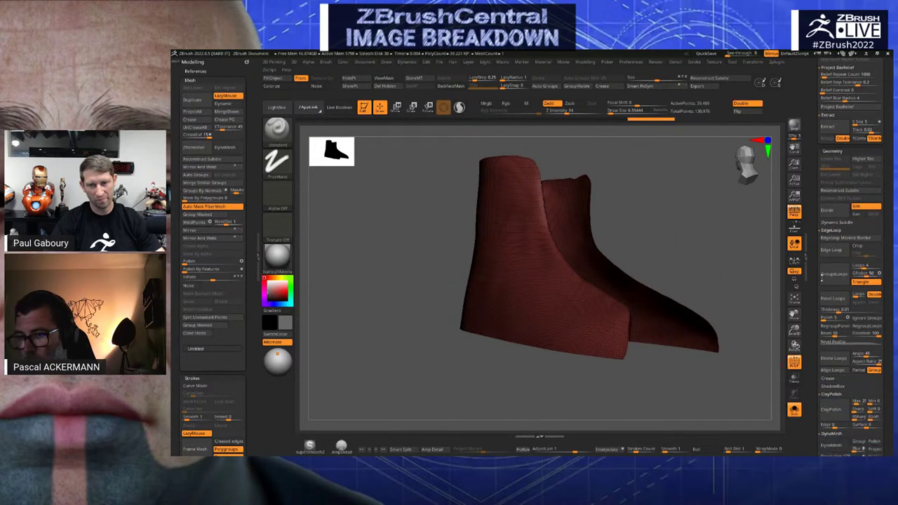
scroll(822, 278, "down", 5)
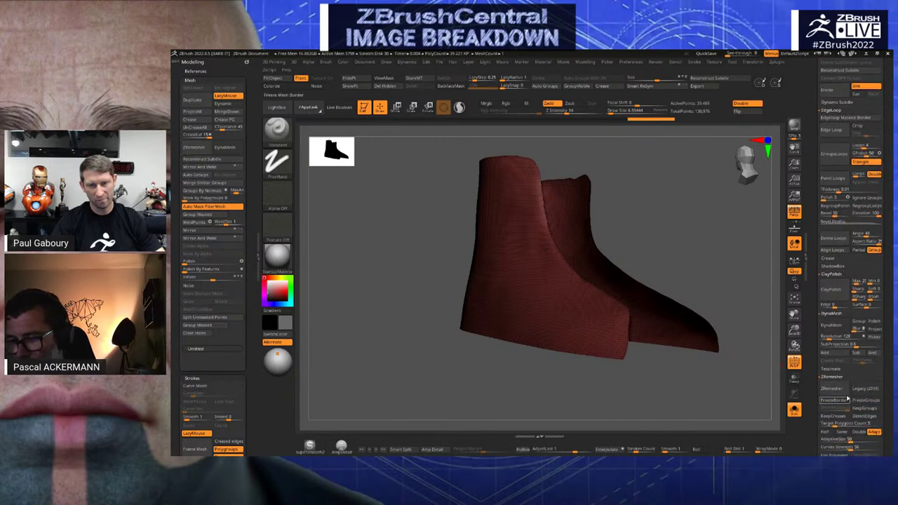
scroll(848, 398, "down", 3)
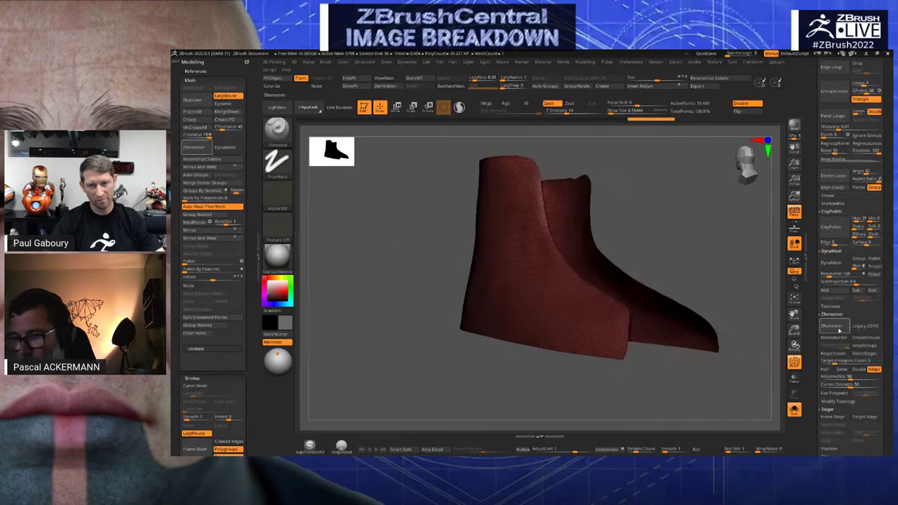
left_click(834, 327)
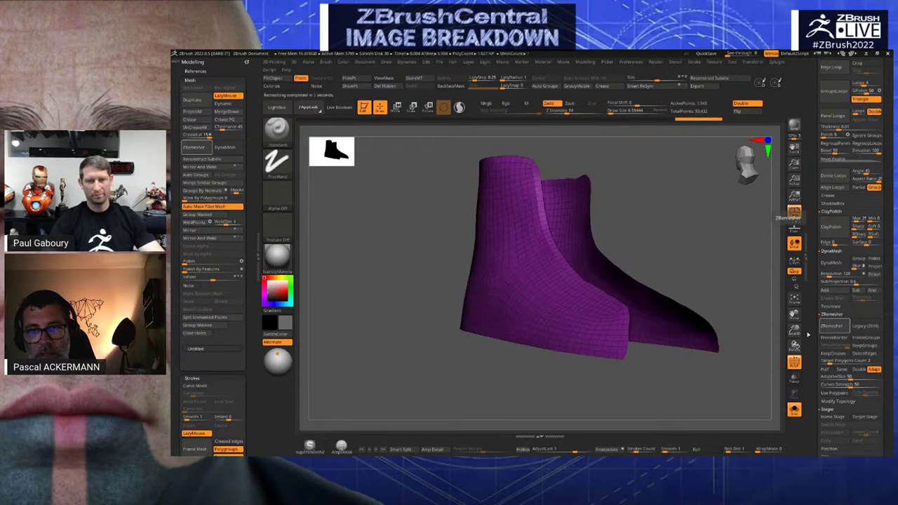
left_click_drag(728, 272, 710, 337)
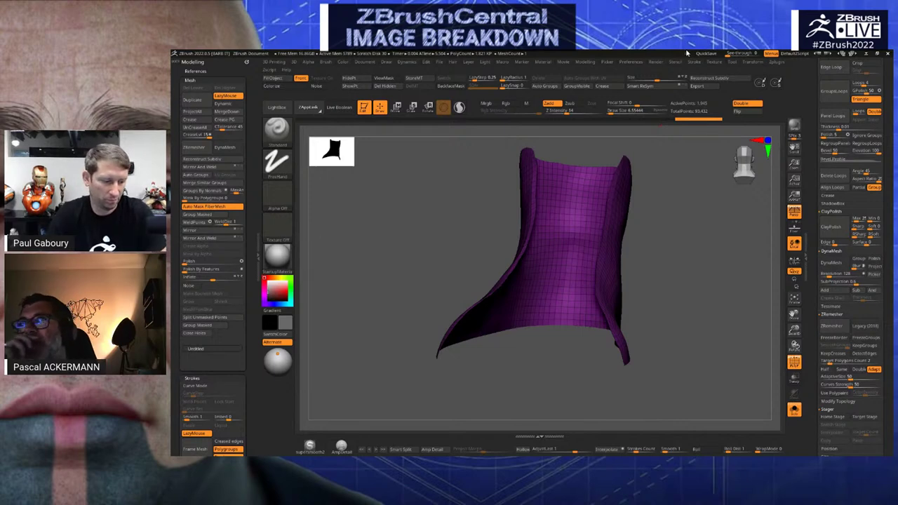
mouse_move(753, 302)
left_mouse_down()
mouse_move(724, 262)
mouse_move(728, 280)
mouse_move(725, 236)
mouse_move(717, 256)
left_mouse_up()
key("b")
key("t")
key("d")
left_click_drag(740, 305, 670, 296)
left_click(663, 323)
Switch to the ZModeler brush and extrude all polygons of the remeshed boot panel to give it thickness
key("b")
key("z")
key("m")
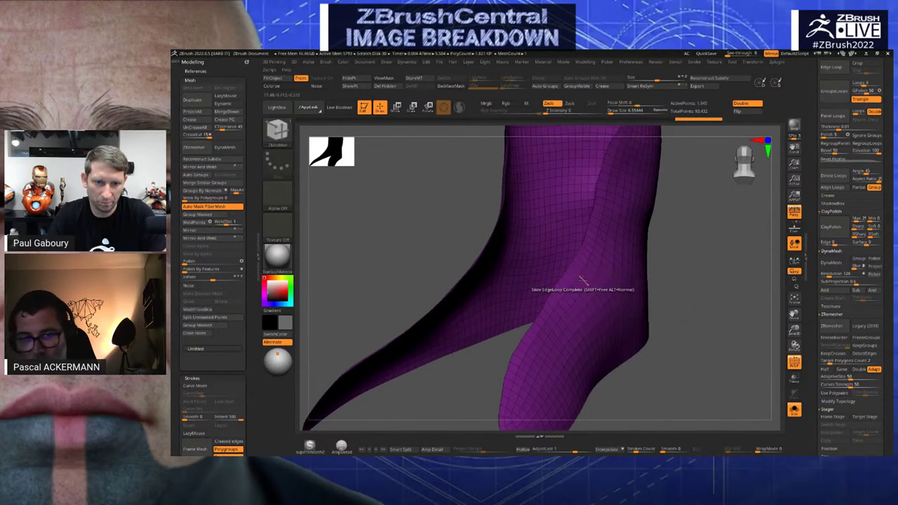
key("space")
left_click(483, 271)
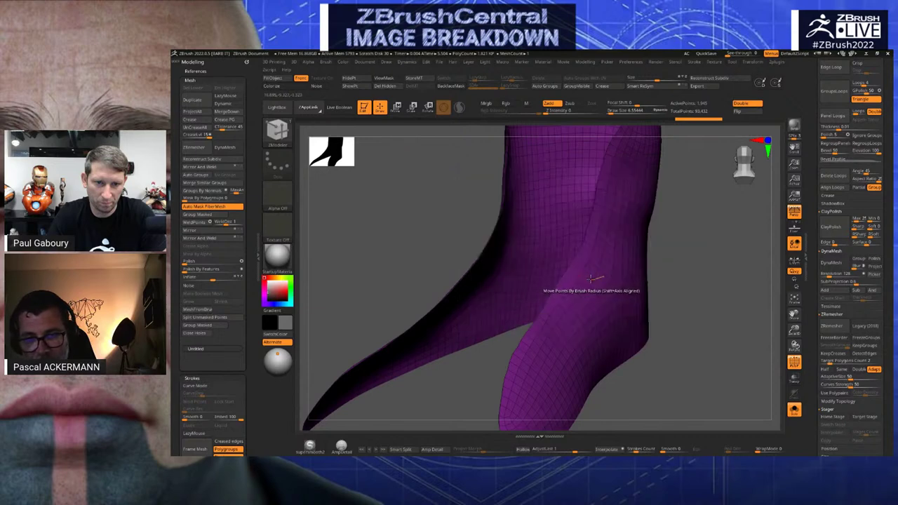
left_click_drag(361, 214, 435, 235)
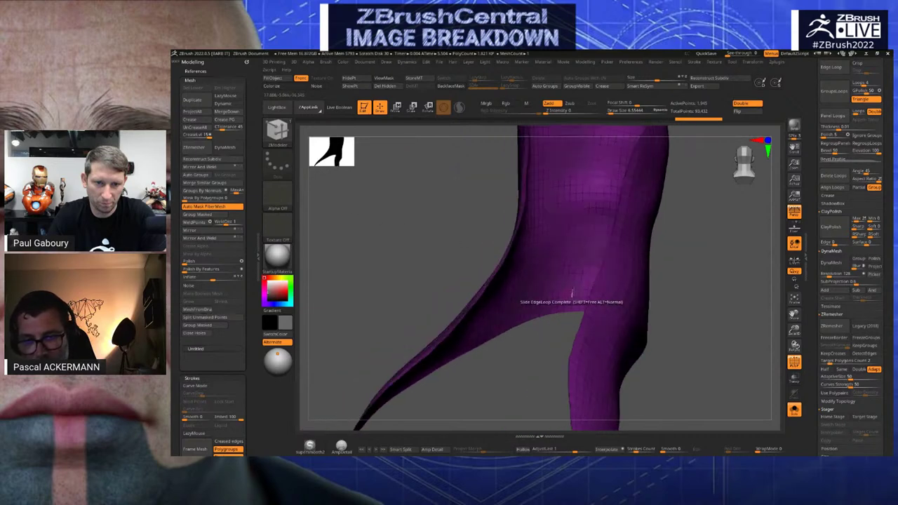
left_click_drag(608, 291, 618, 291)
right_click_drag(685, 335, 687, 317, "ctrl")
mouse_move(702, 350)
left_mouse_down()
mouse_move(438, 219)
mouse_move(466, 219)
mouse_move(579, 276)
left_mouse_up()
Set the ZModeler polygon action to Inset with Polygroup All as its target
key("space")
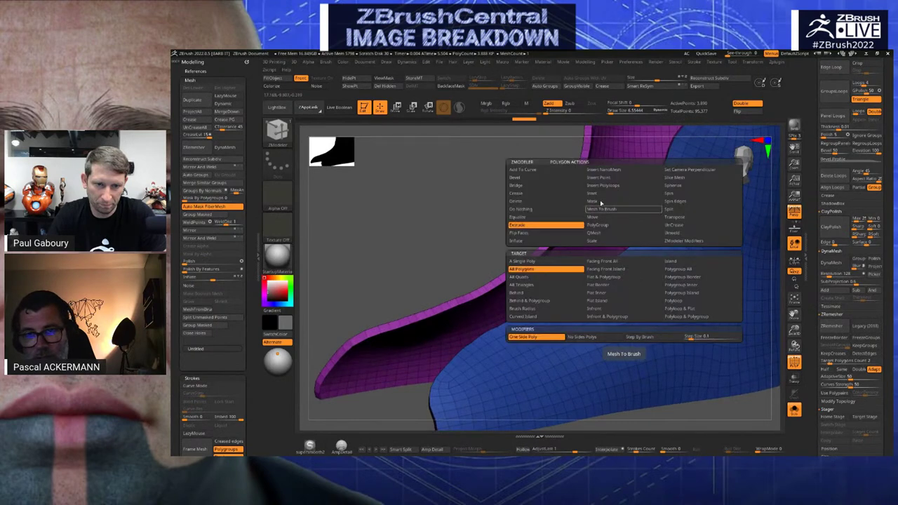
left_click(624, 193)
left_click(670, 277)
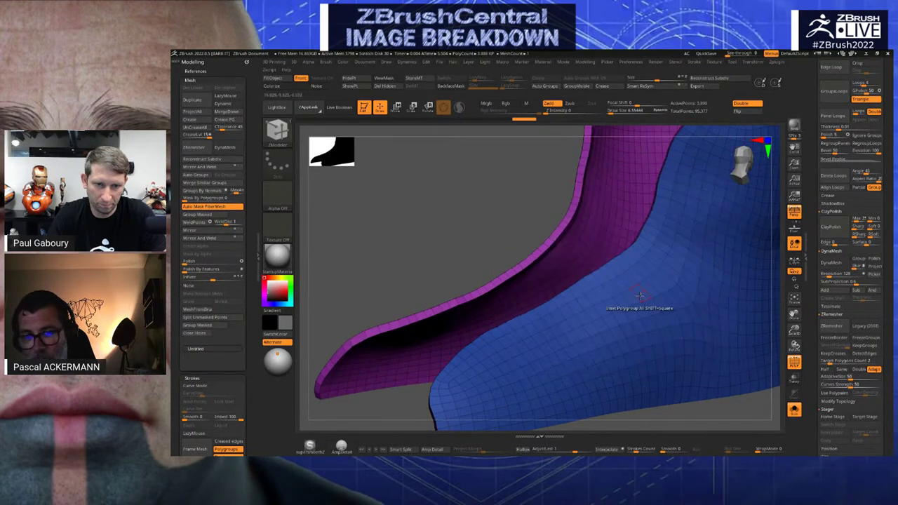
Try an inset on the outer polygroup of the boot panel, and undo it
left_click_drag(642, 298, 640, 299)
left_click_drag(371, 250, 476, 256, "alt")
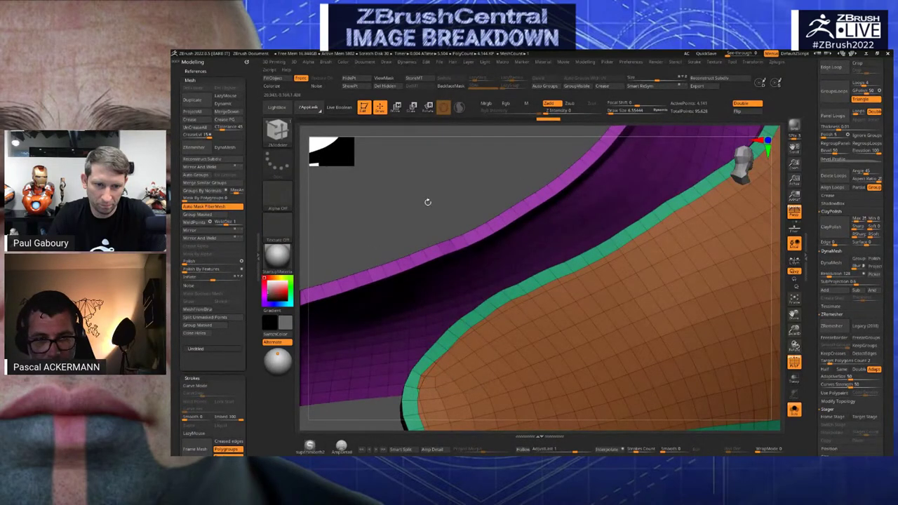
left_click_drag(427, 201, 436, 229, "alt")
left_click_drag(489, 189, 474, 182)
key("ctrl+z")
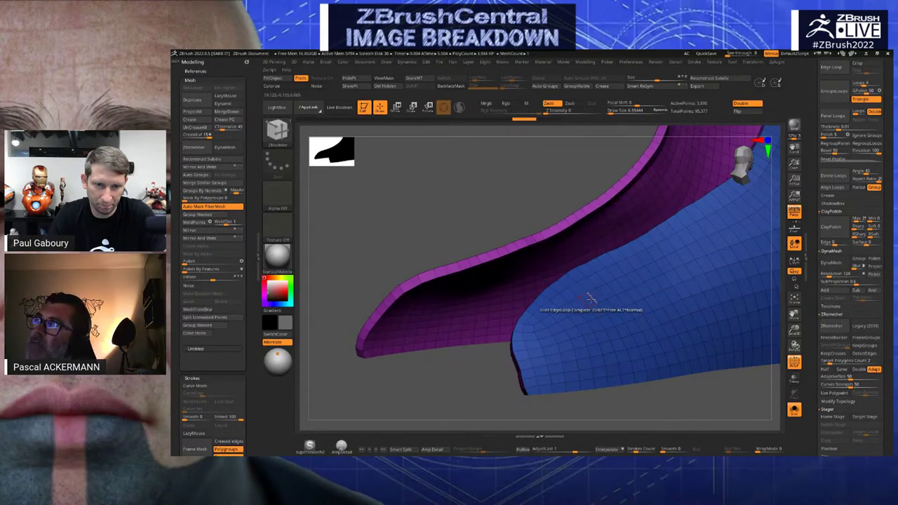
Inset the panel's outer polygroup with the Legacy modifier to form a narrow border strip, and turn off the wireframe display
key("space")
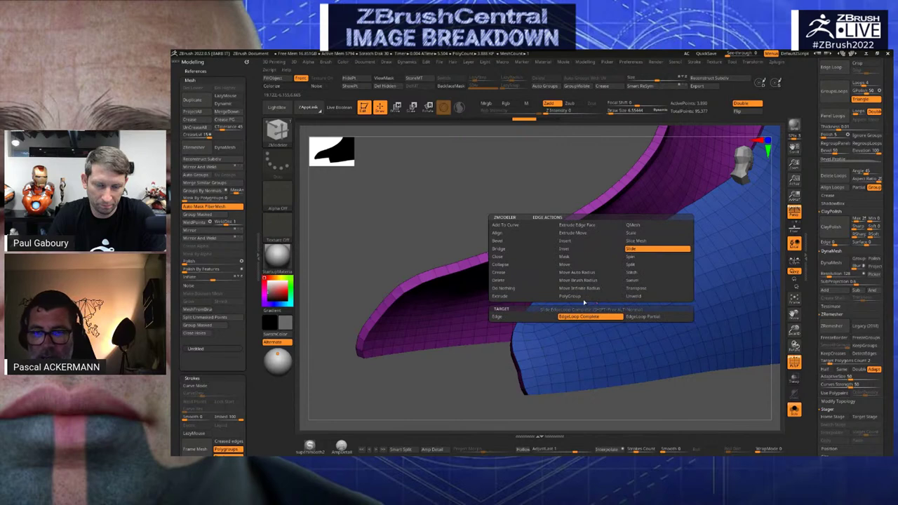
key("space")
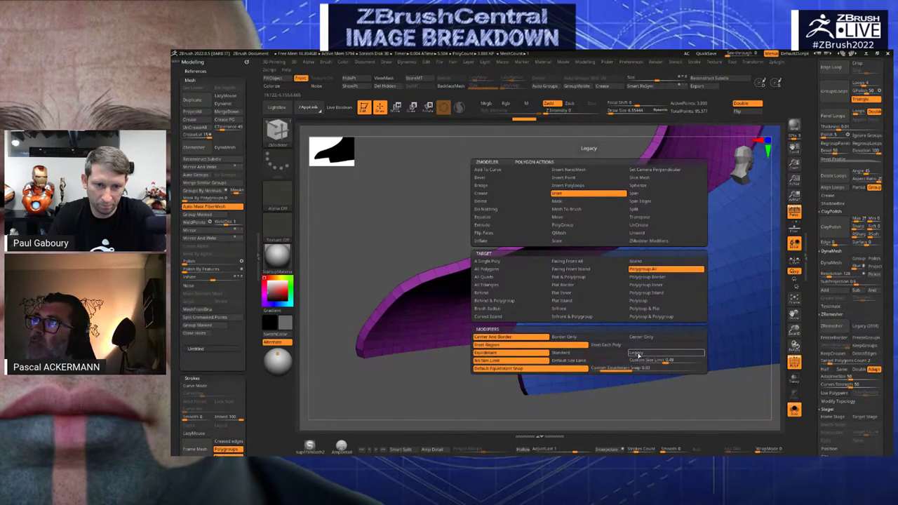
left_click(638, 354)
left_click_drag(584, 317, 586, 320)
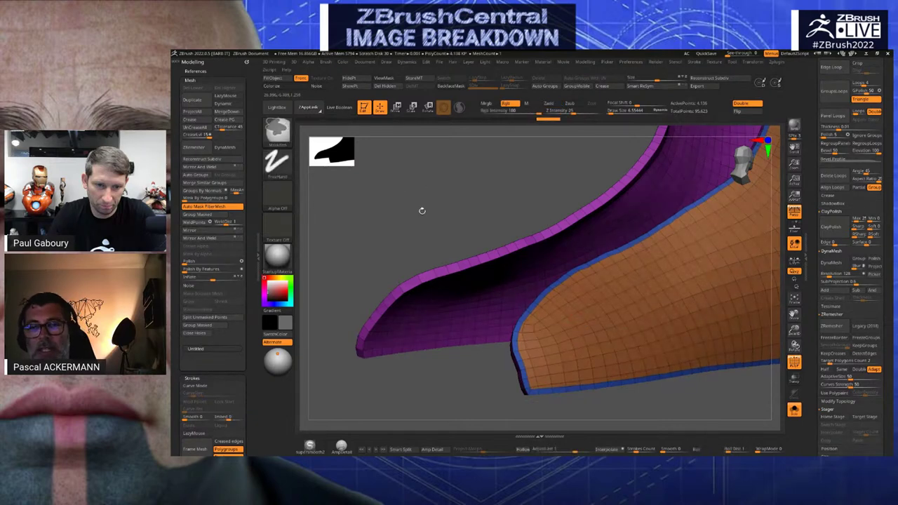
left_click_drag(425, 192, 417, 183)
key("shift+f")
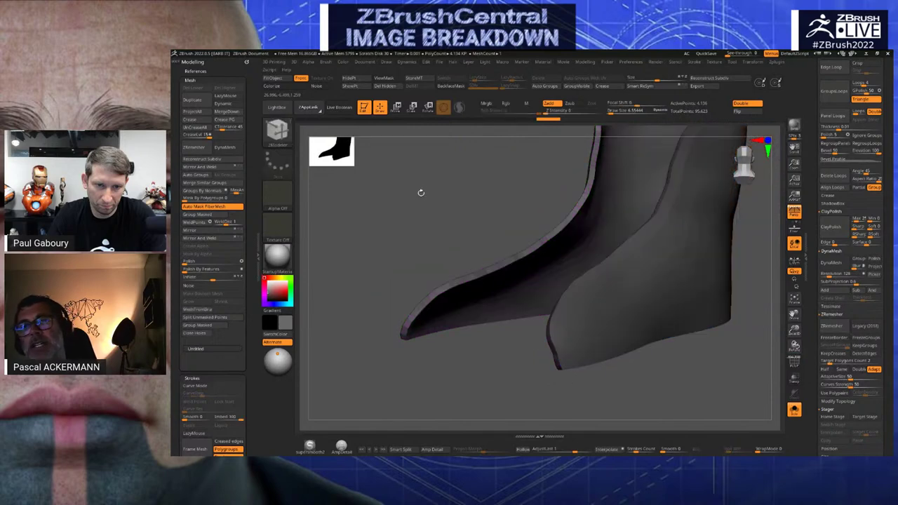
Crease the polygroup borders of the boot panel and set the crease level to 2
key("shift+f")
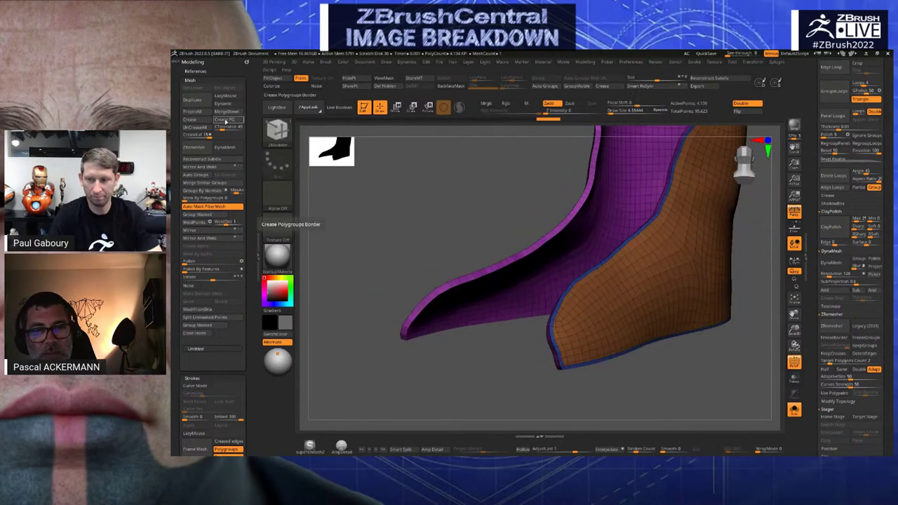
left_click_drag(347, 192, 431, 214)
key("shift+f")
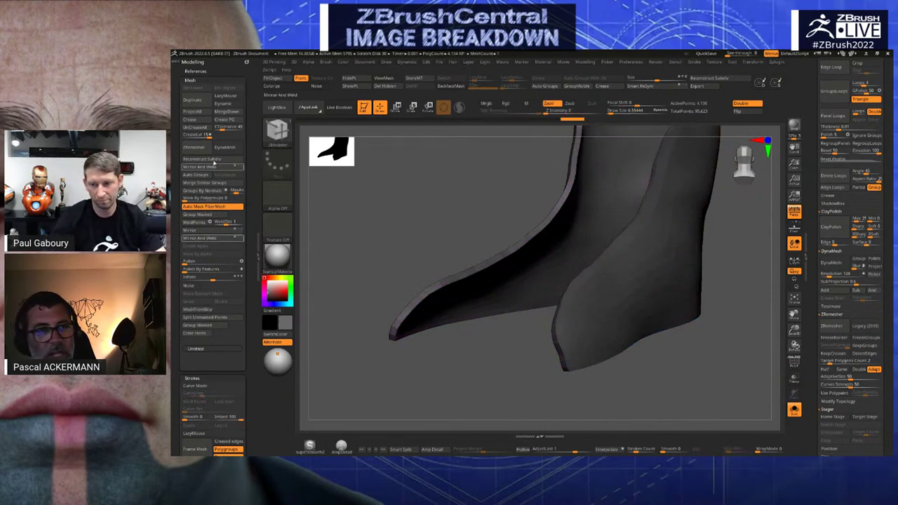
type("2")
key("Return")
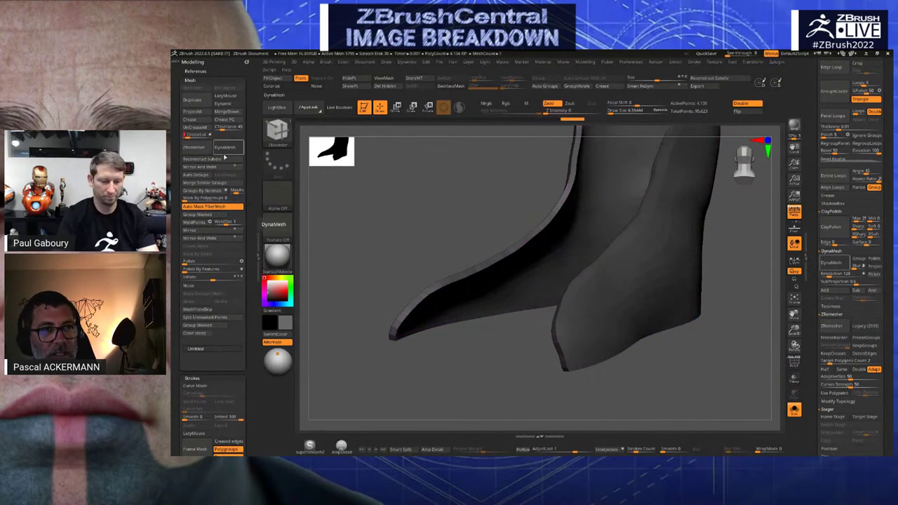
Subdivide the creased boot panel twice, check its surface and wireframe, and return to the lowest subdivision level
key("ctrl+d")
key("ctrl+d")
mouse_move(390, 223)
left_mouse_down()
mouse_move(403, 273)
mouse_move(407, 217)
mouse_move(443, 231)
mouse_move(437, 240)
mouse_move(441, 222)
mouse_move(436, 236)
mouse_move(459, 367)
mouse_move(490, 392)
mouse_move(451, 351)
left_mouse_up()
key("shift+f")
key("shift+f")
key("shift+d")
key("shift+d")
key("shift+f")
Isolate the panel's outer polygroup, raise it to subdivision level 3, and compare it with and without the wireframe
left_click(505, 355, "ctrl+shift")
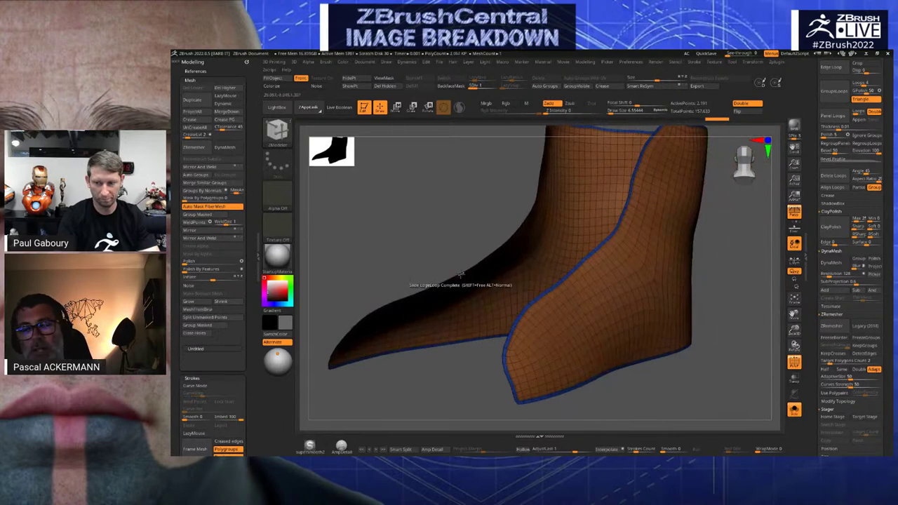
left_click_drag(407, 210, 455, 224)
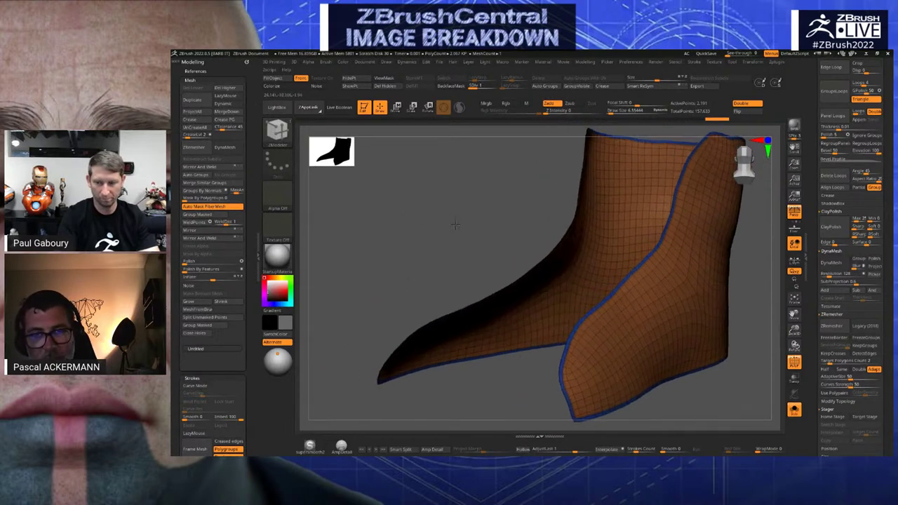
left_click(495, 89)
key("shift+f")
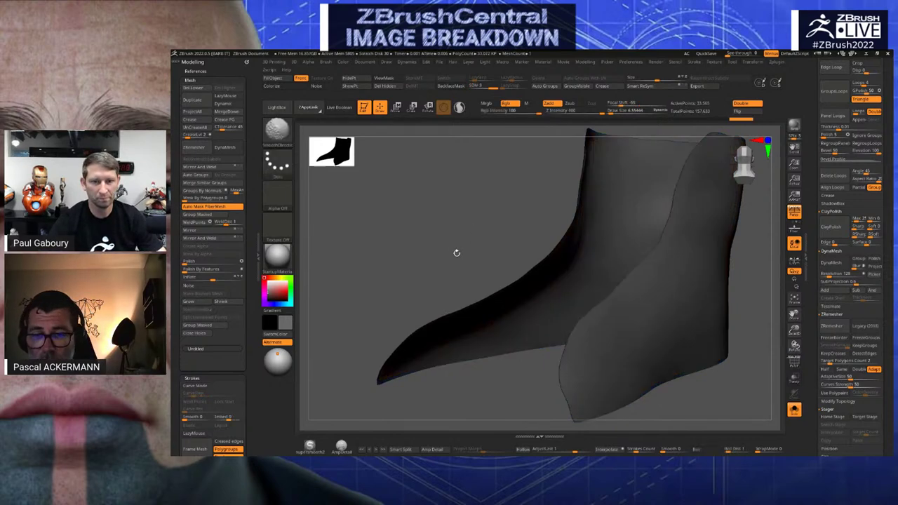
key("shift+f")
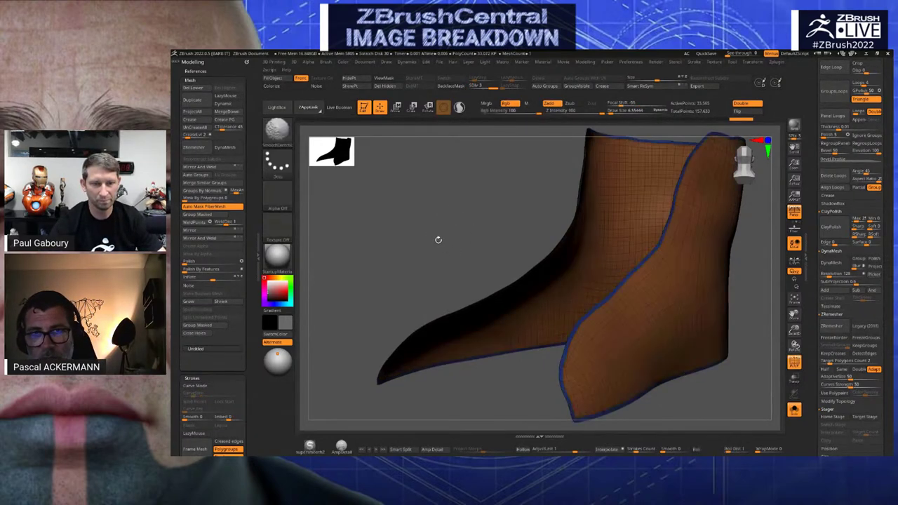
mouse_move(436, 243)
left_mouse_down()
mouse_move(400, 253)
mouse_move(422, 246)
left_mouse_up()
key("shift+f")
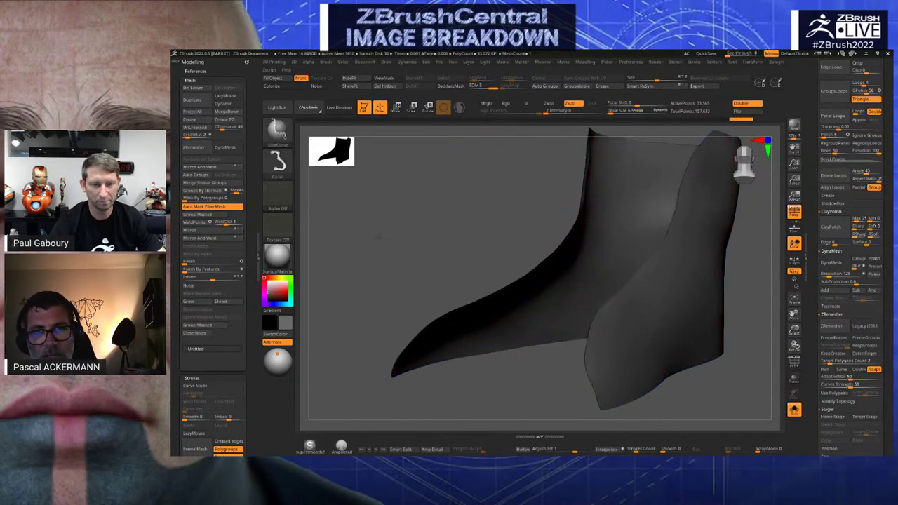
Bring back the whole panel, add a fourth subdivision level, and display its polygroups
key("ctrl+shift+z")
left_click_drag(384, 235, 484, 413)
key("shift+f")
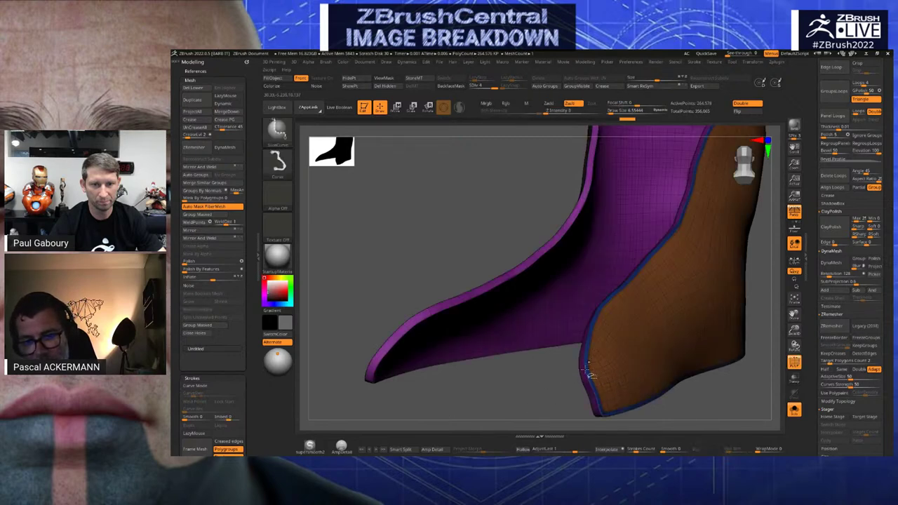
Isolate the outer polygroup and use Mask By Features with Groups to mask everything except a thin line along its border
key("ctrl+shift+z")
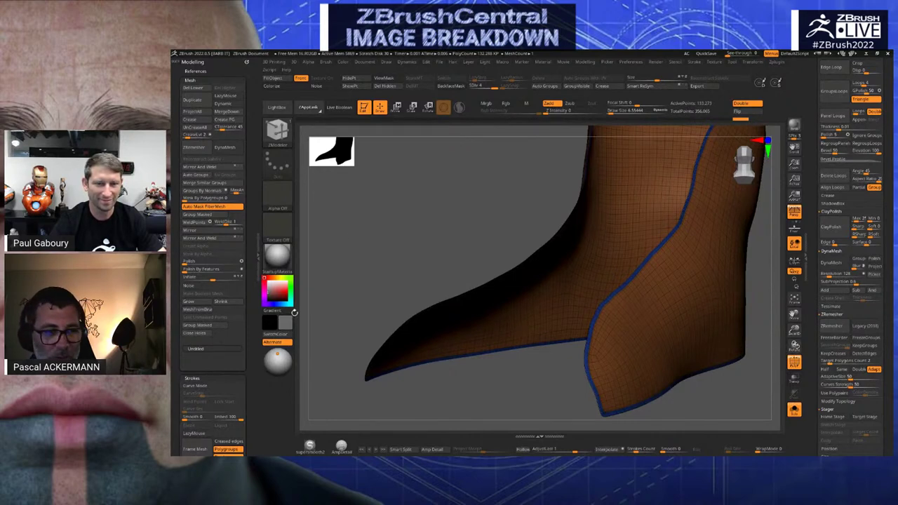
left_click_drag(172, 404, 198, 324)
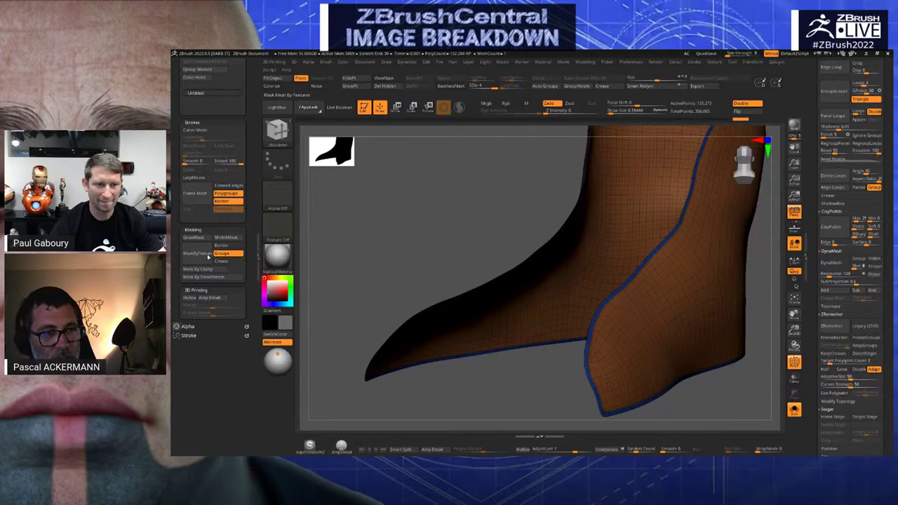
left_click(208, 257)
left_click_drag(355, 243, 432, 334)
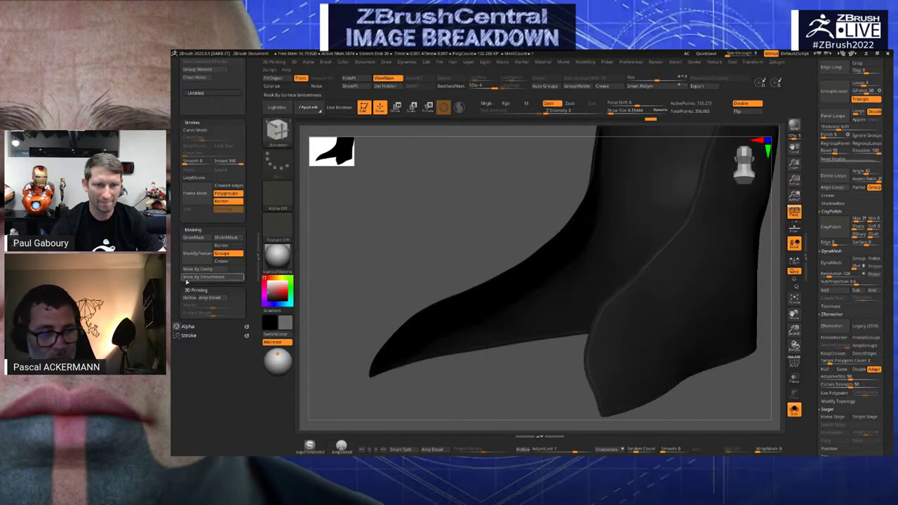
Try an Inflate deformation of -1 on the unmasked border line, and undo it
left_click_drag(176, 181, 176, 386)
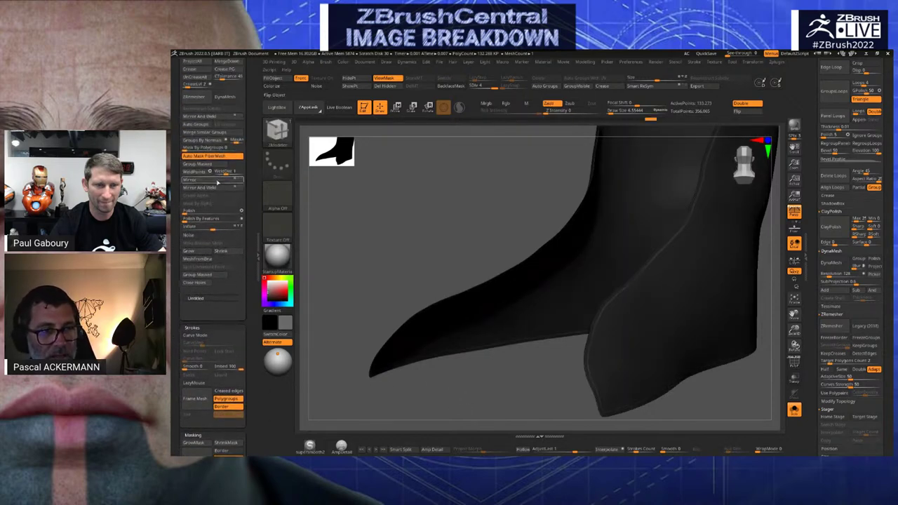
scroll(181, 211, "up", 3)
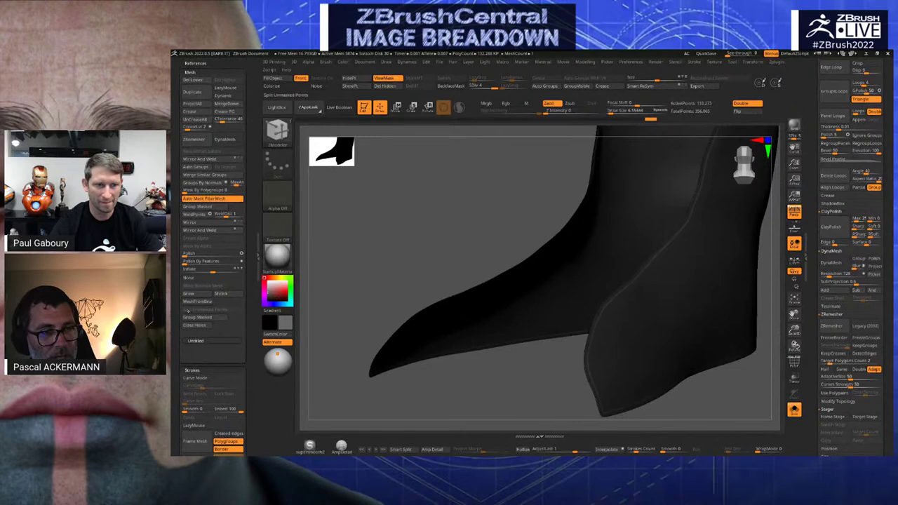
scroll(181, 302, "down", 3)
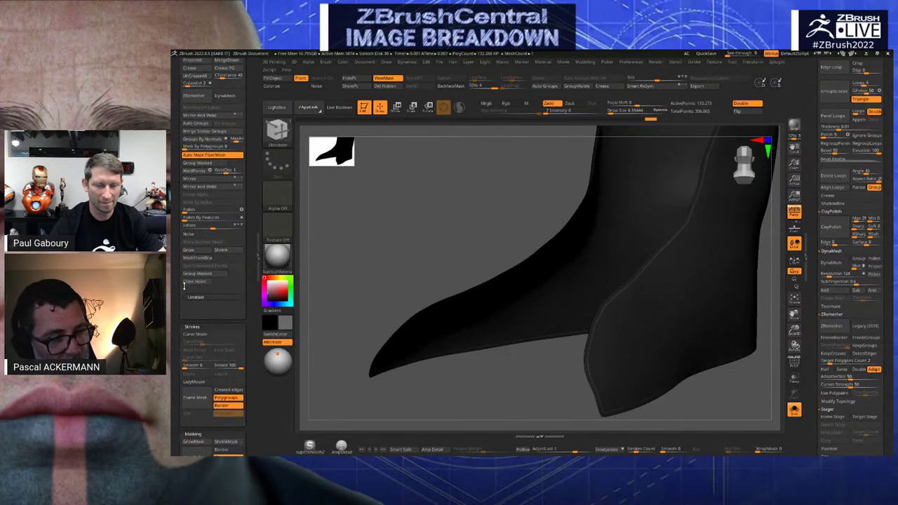
scroll(184, 286, "down", 1)
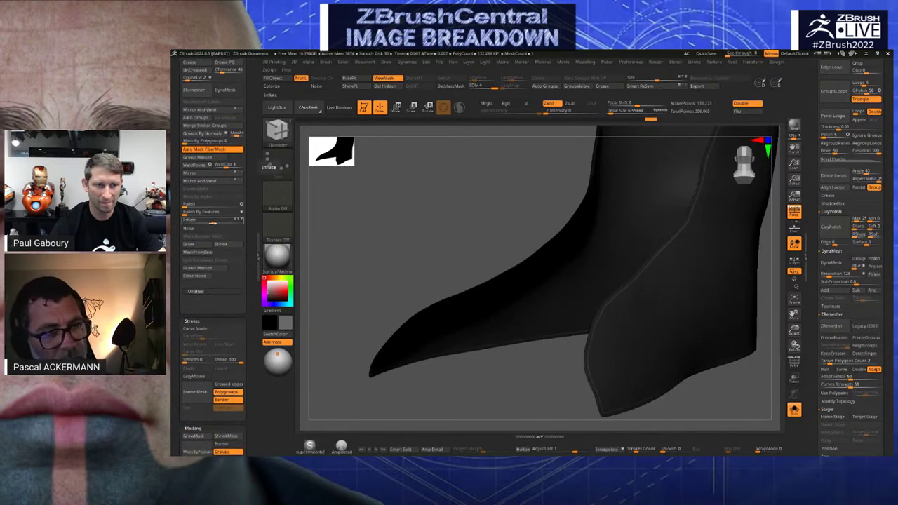
left_click(213, 223)
type("-1")
key("Return")
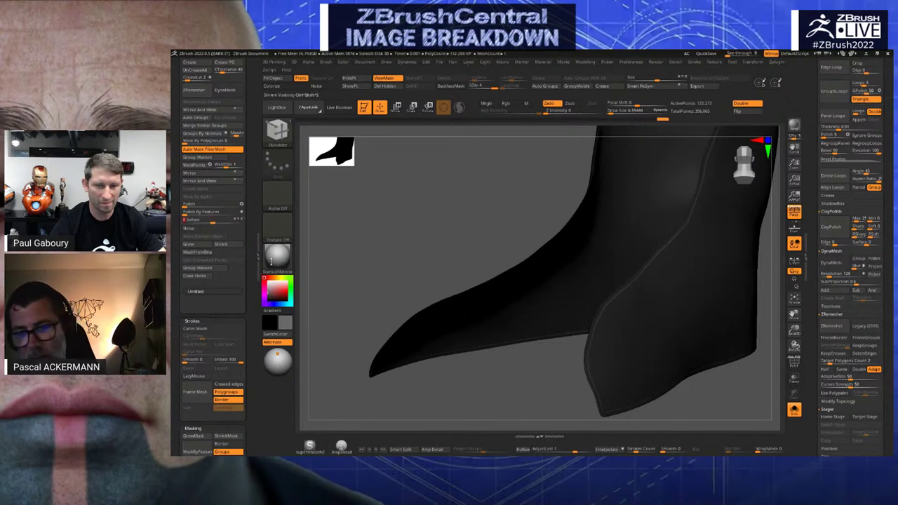
left_click(209, 221)
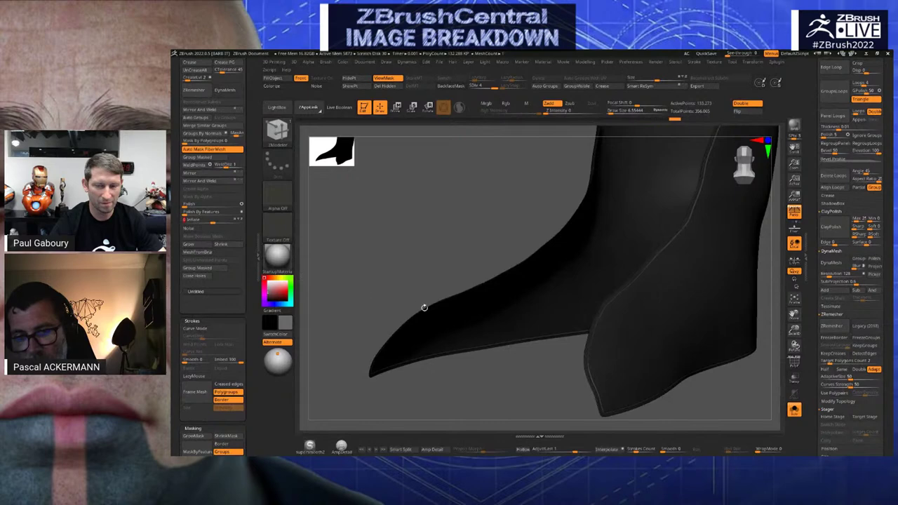
key("ctrl+z")
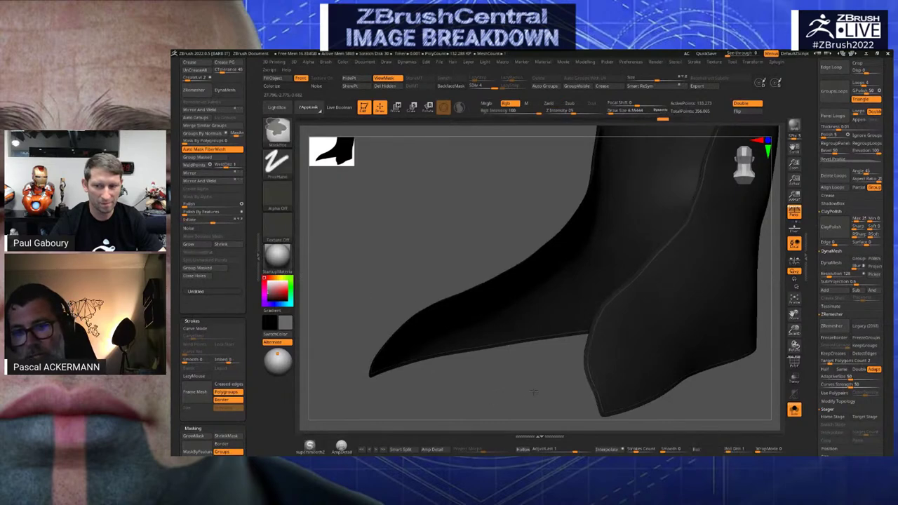
Soften the border mask by inverting and blurring it, then inverting it back and blurring it again
left_click(535, 391, "ctrl")
left_click(604, 360, "ctrl")
left_click(569, 380, "ctrl")
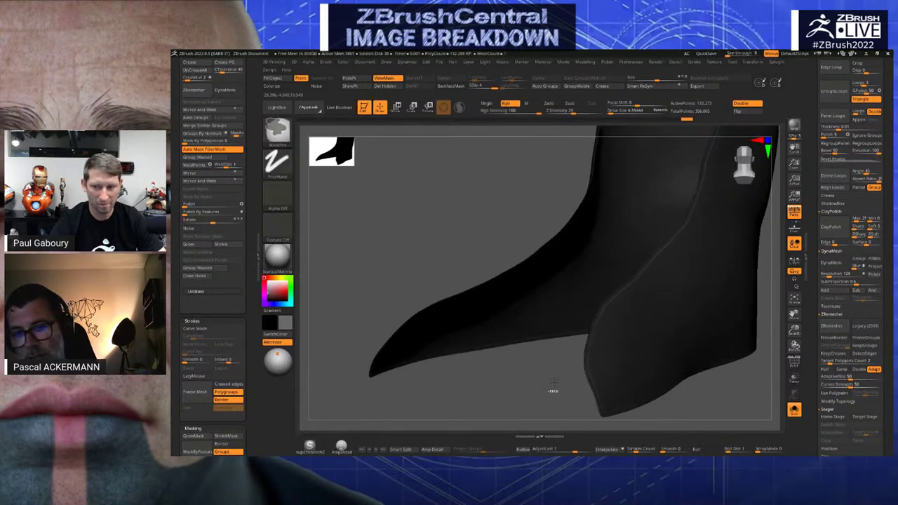
left_click(632, 363, "ctrl")
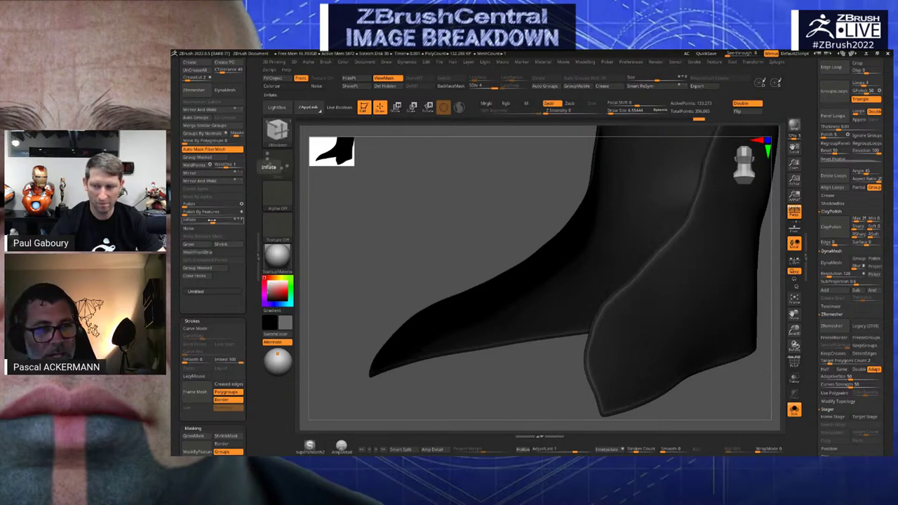
Deflate the unmasked border line with the Inflate deformation, clear the mask, and show the whole panel
left_click(211, 221)
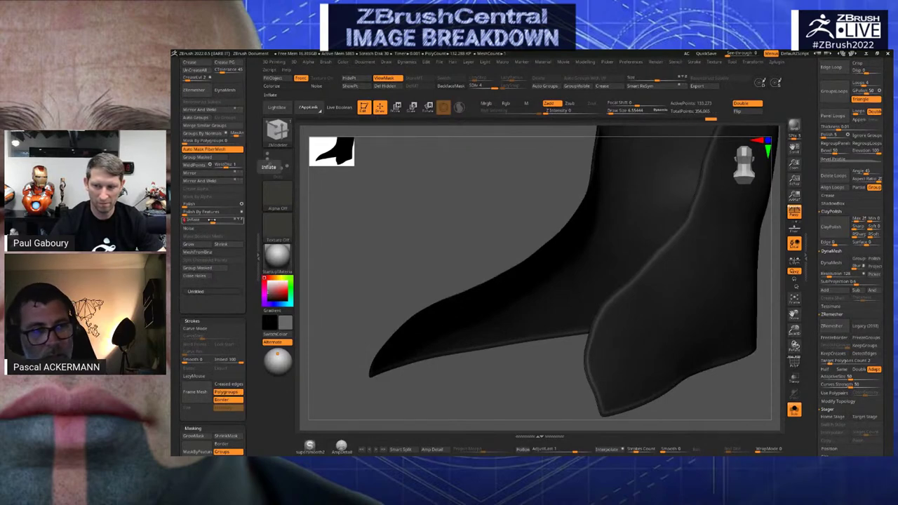
left_click_drag(211, 221, 207, 220)
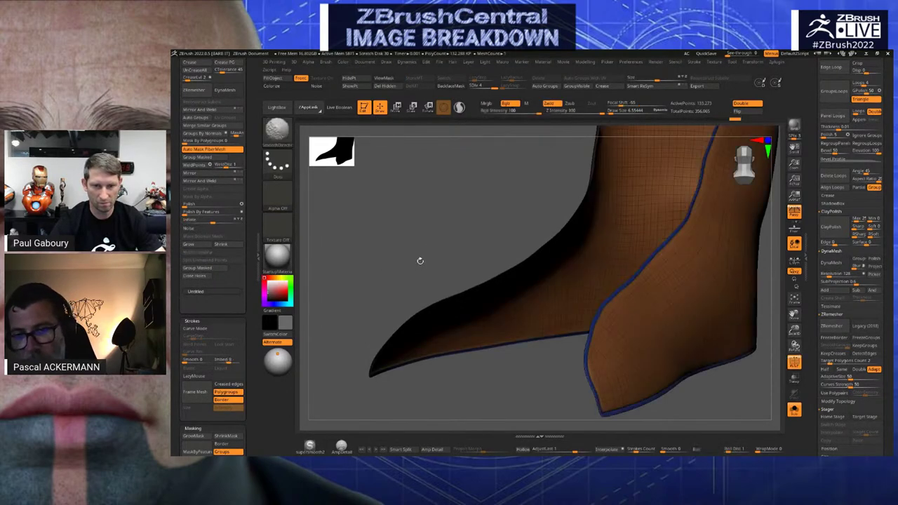
mouse_move(393, 237)
left_mouse_down()
mouse_move(399, 227)
mouse_move(388, 299)
mouse_move(425, 316)
mouse_move(387, 320)
mouse_move(397, 354)
left_mouse_up()
Select the Move brush and reduce its draw size to about 73 at the toe of the panel
key("b")
key("m")
key("v")
key("s")
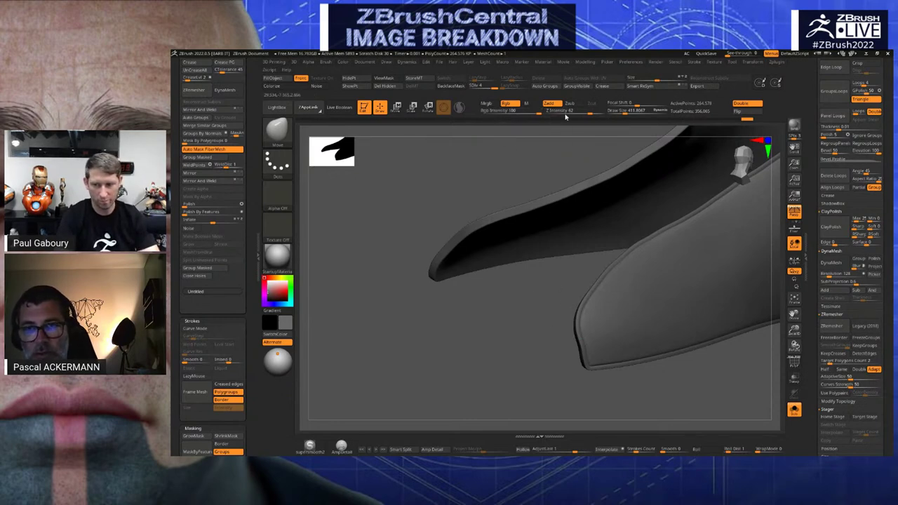
left_click(621, 111)
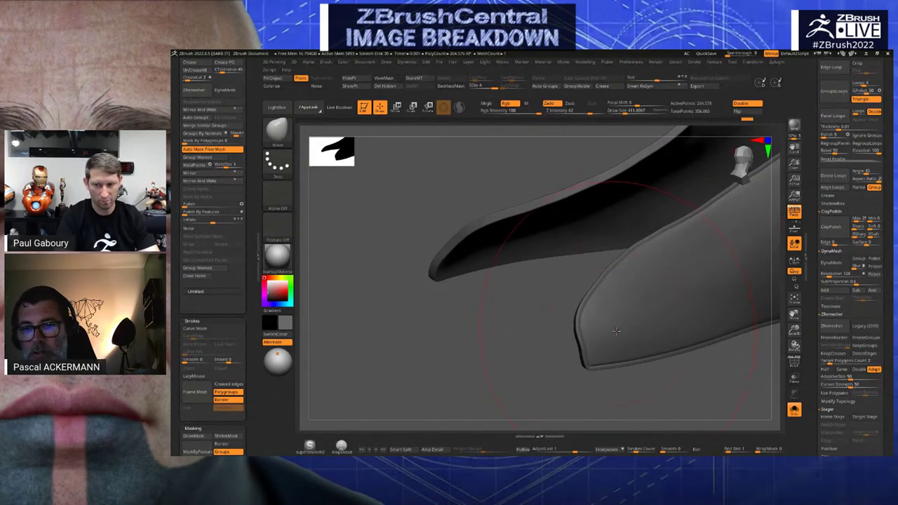
key("s")
left_click_drag(619, 331, 581, 341)
key("s")
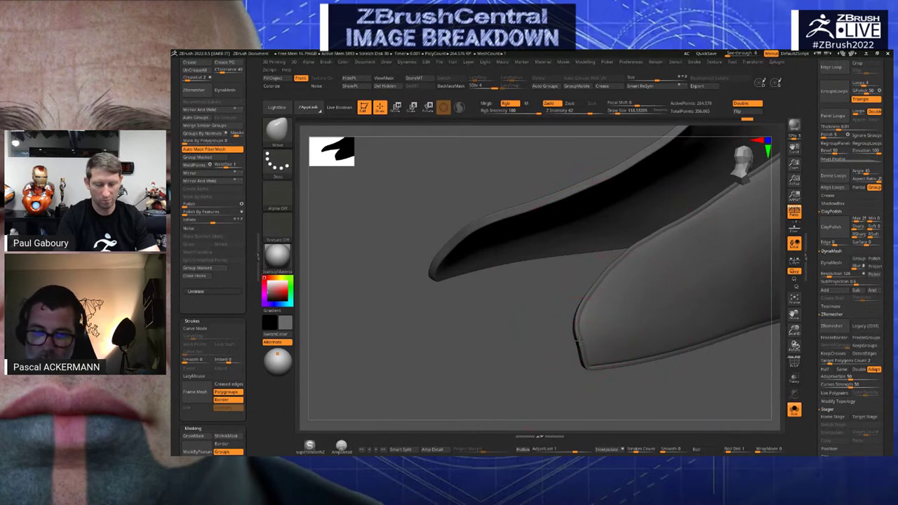
key("[")
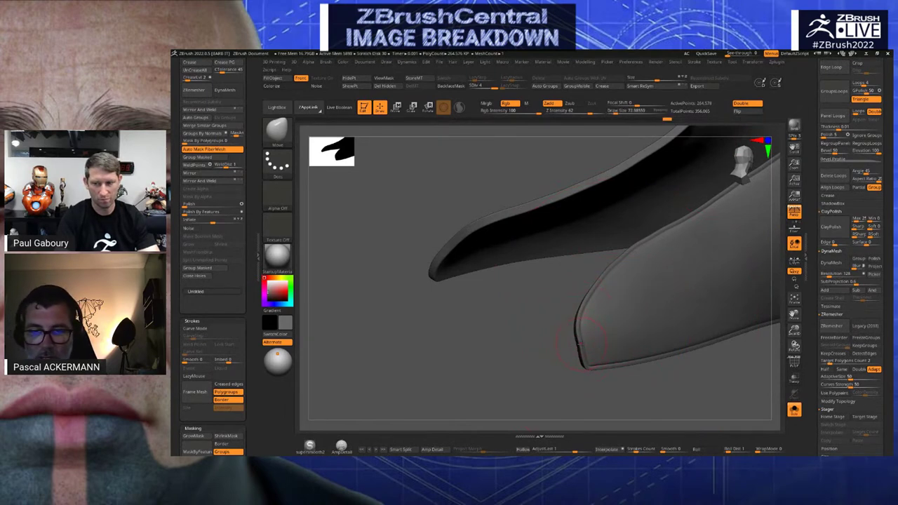
left_click_drag(522, 355, 523, 353)
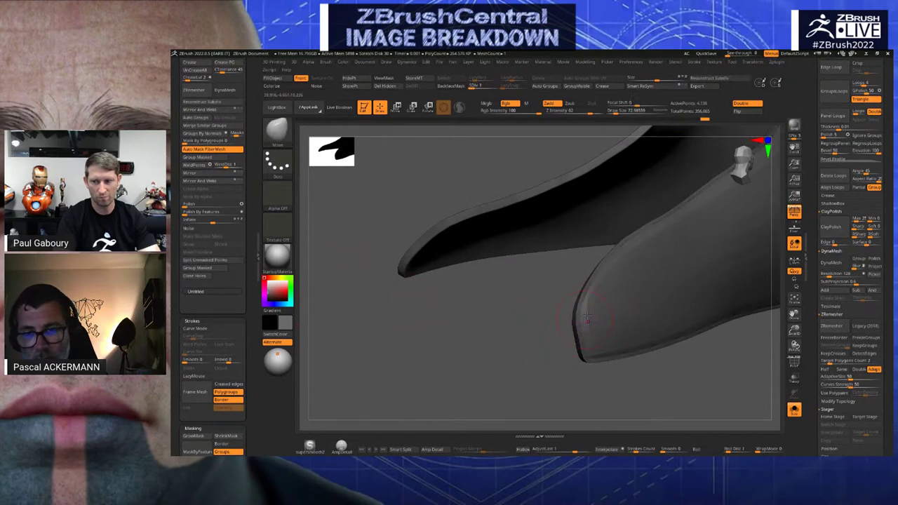
Return the panel to subdivision level 1 and show only its outer polygroup with the wireframe
key("shift+d")
key("shift+d")
key("shift+d")
key("shift+f")
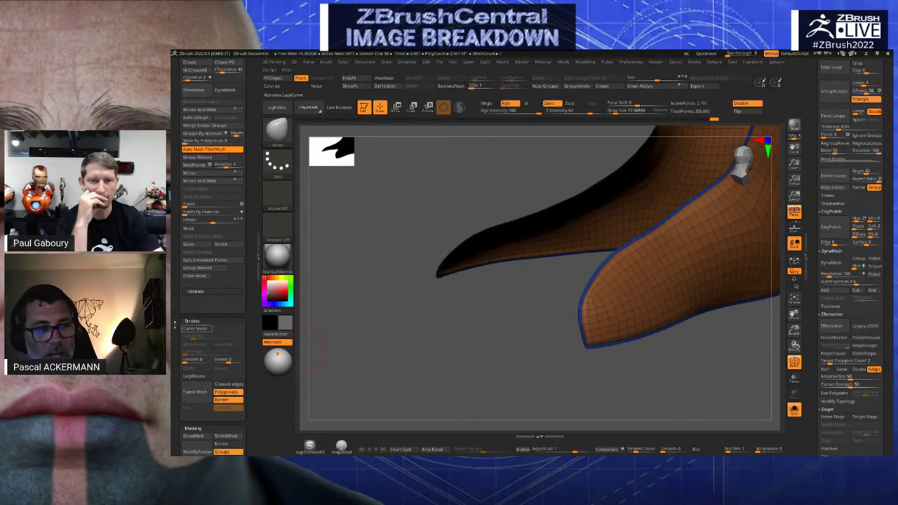
Frame the panel's edge with a curve using only Border, and frame it again using only Polygroups
scroll(194, 287, "down", 3)
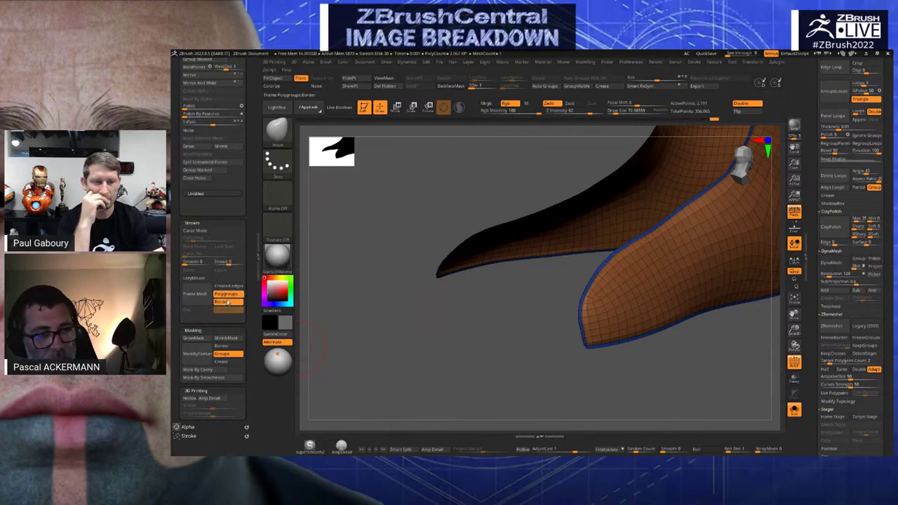
left_click(228, 294)
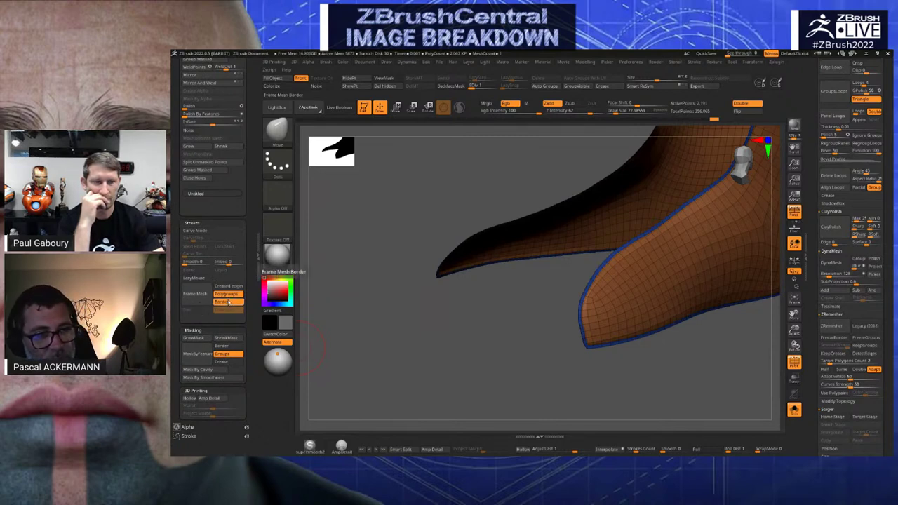
left_click(195, 293)
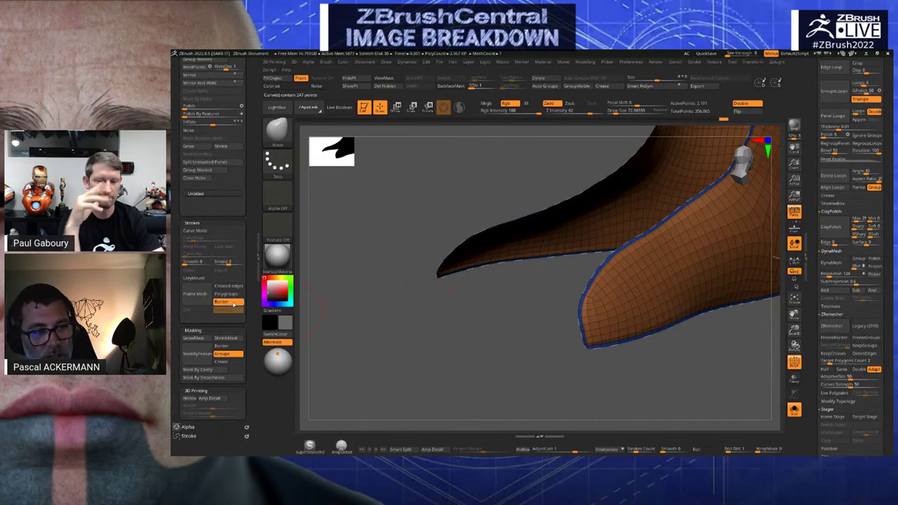
left_click(228, 294)
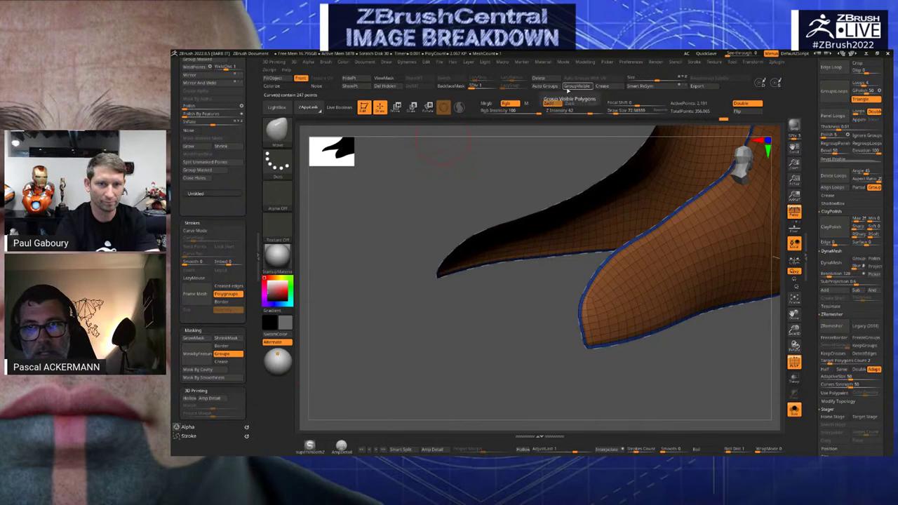
left_click(202, 299)
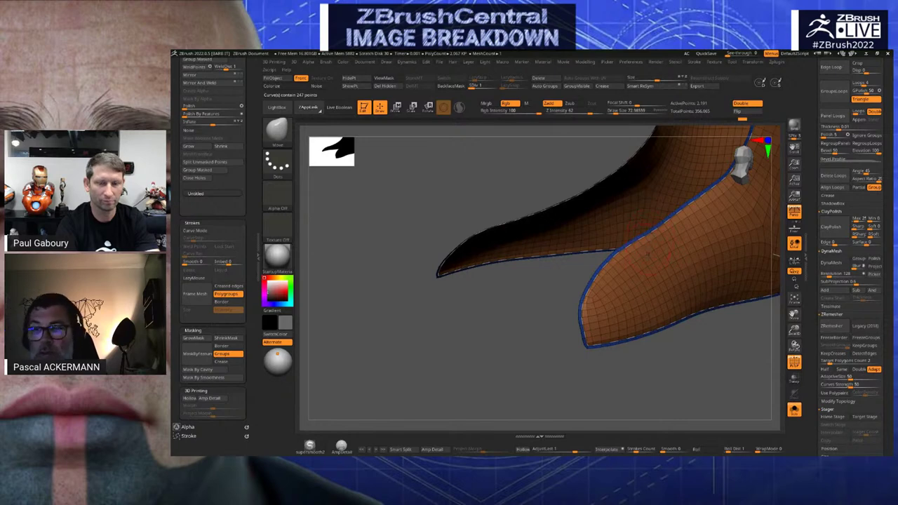
Find and select the Stiches3D brush for adding stitches along the panel's framed edge
left_click_drag(468, 339, 409, 317)
left_click(284, 132)
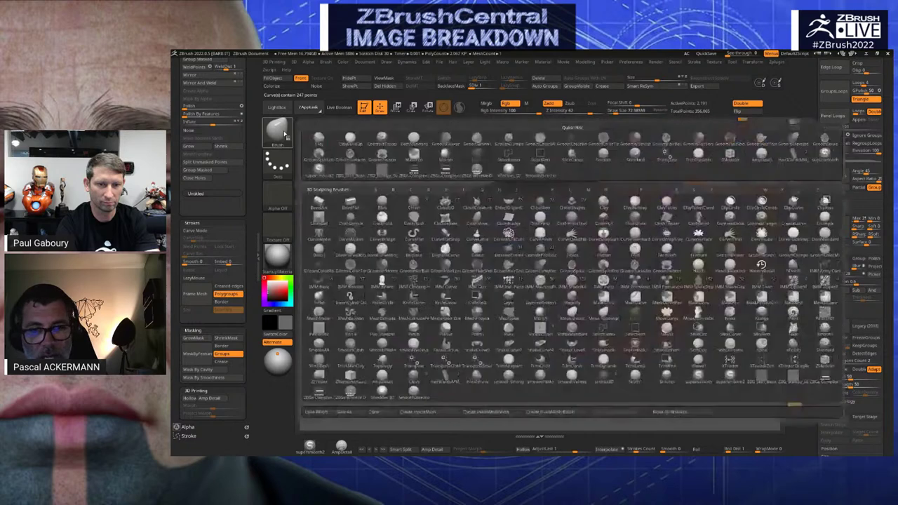
key("z")
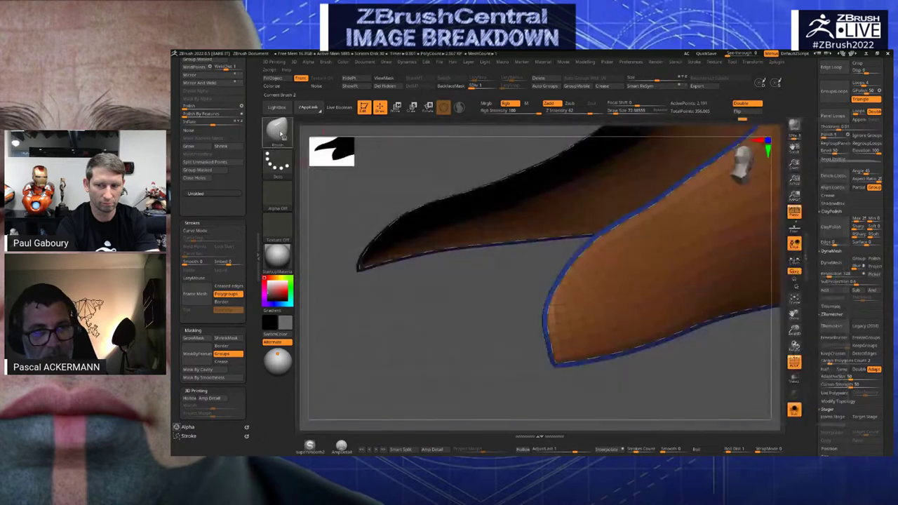
left_click(279, 133)
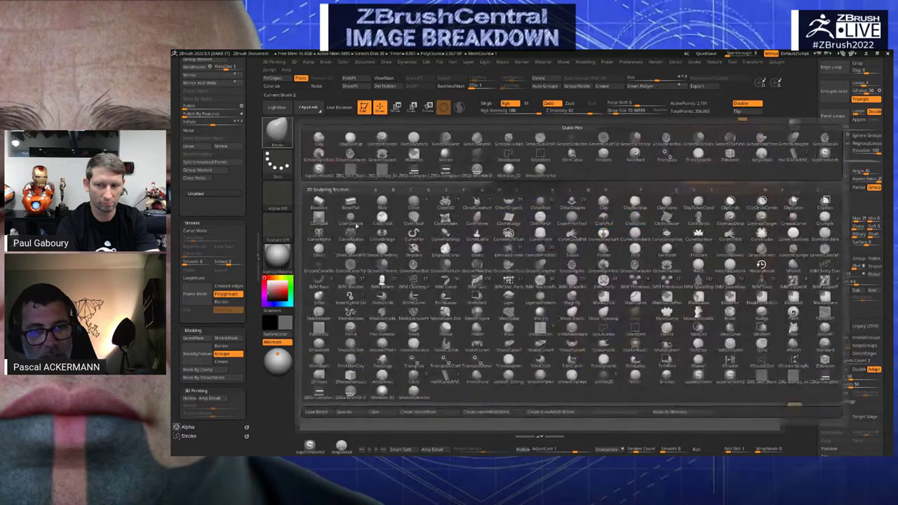
key("s")
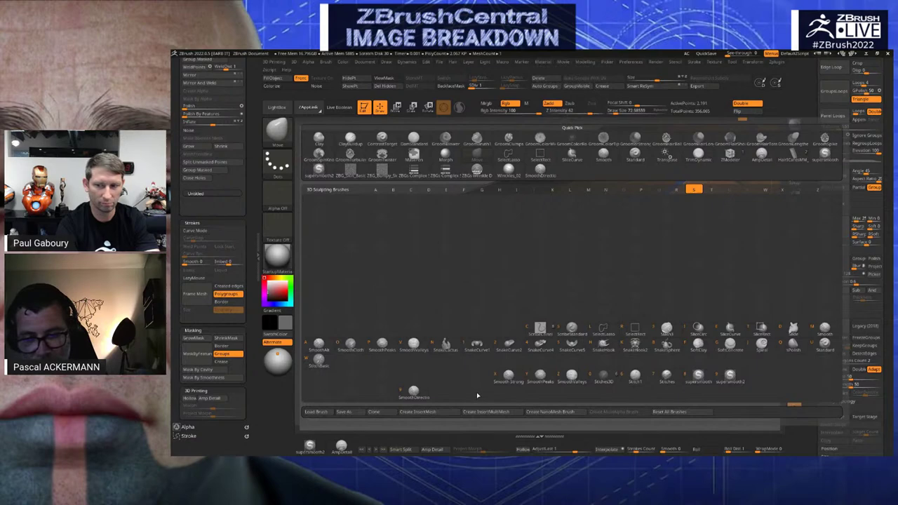
left_click(276, 132)
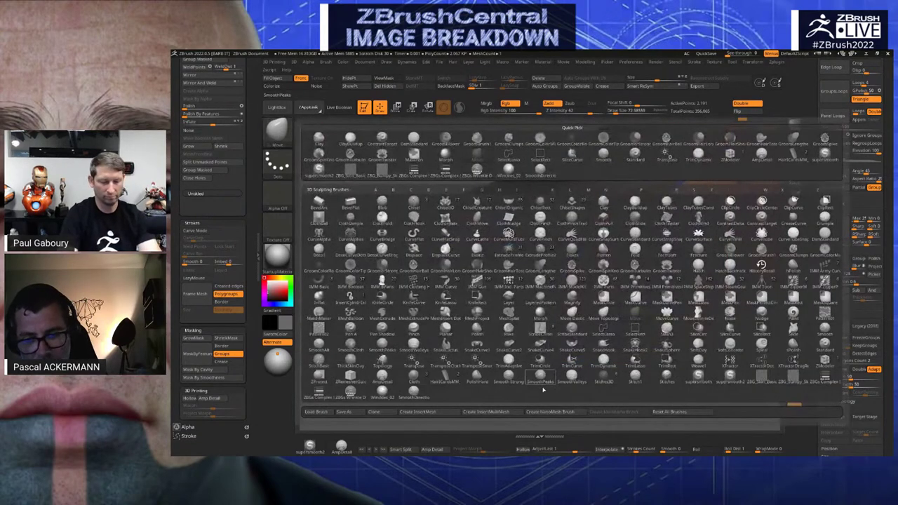
left_click(603, 379)
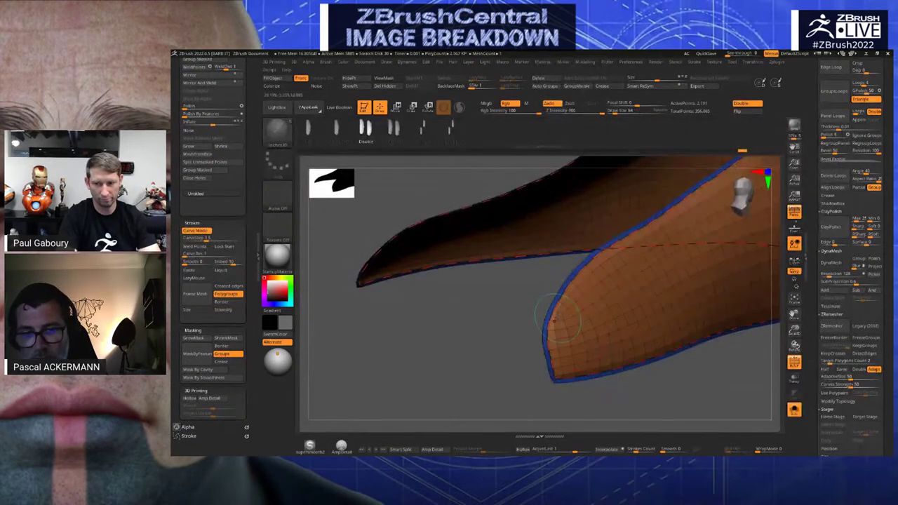
Reduce the brush draw size to about 19 and try to apply stitches along the panel's edge curve
key("s")
left_click_drag(518, 326, 513, 327)
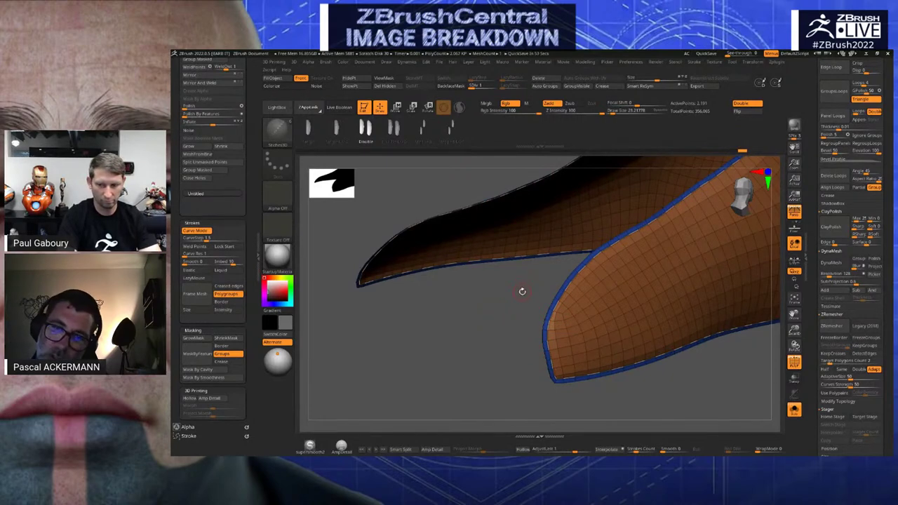
left_click_drag(523, 294, 520, 295)
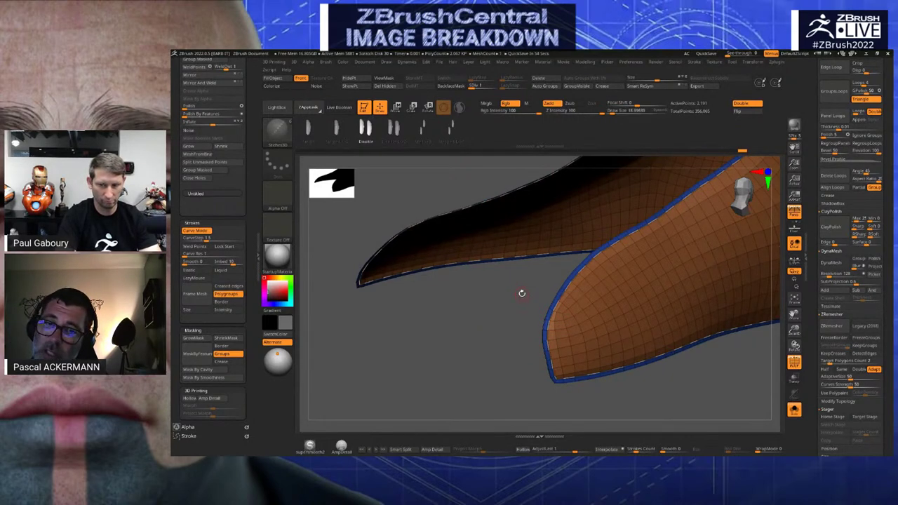
right_click_drag(522, 293, 530, 298, "ctrl")
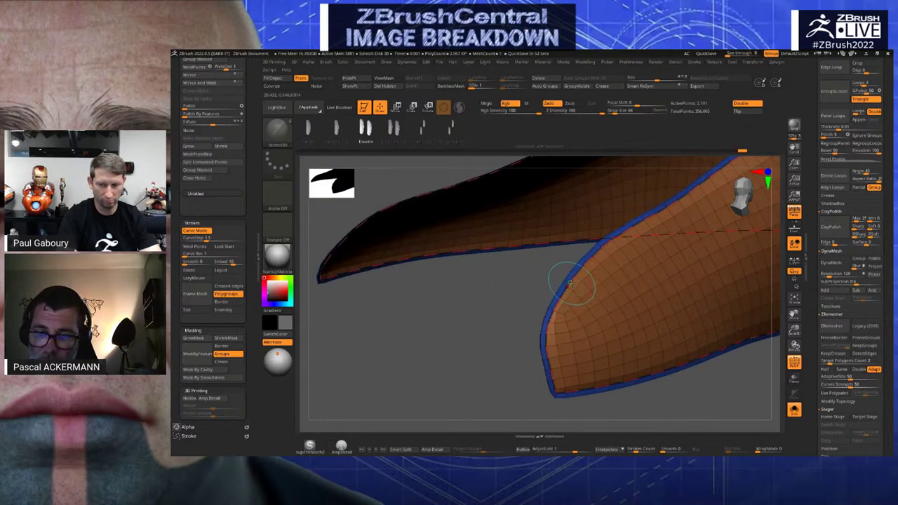
left_click(572, 284)
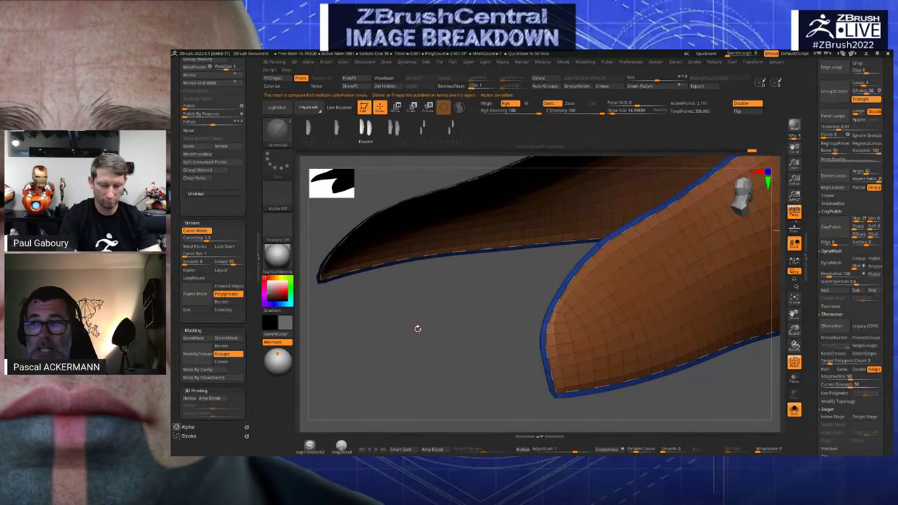
Duplicate the panel subtool and delete the duplicate's hidden geometry and higher subdivision levels
left_click_drag(814, 119, 812, 228)
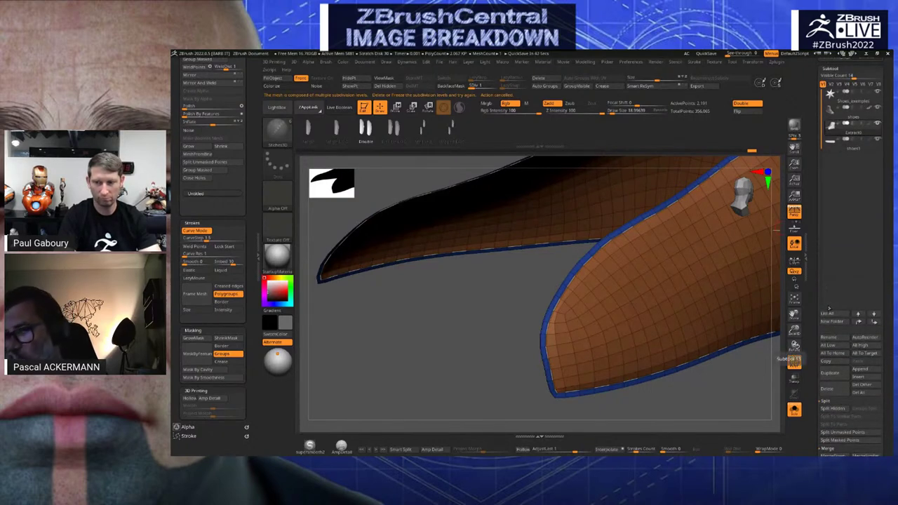
left_click(834, 385)
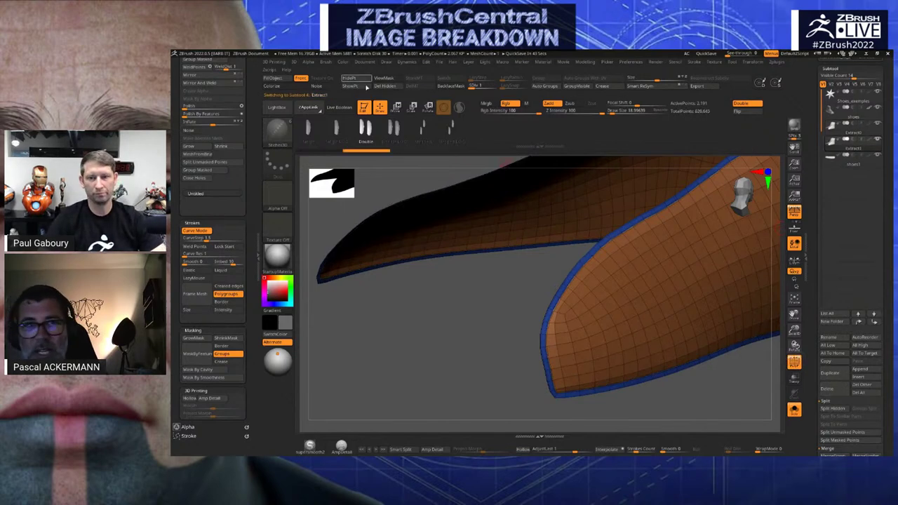
scroll(186, 84, "up", 5)
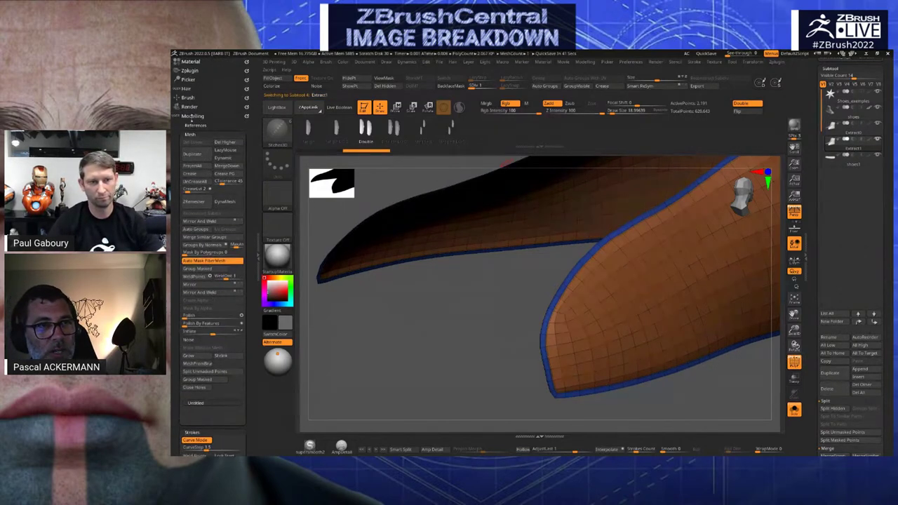
left_click(192, 117)
scroll(193, 103, "up", 2)
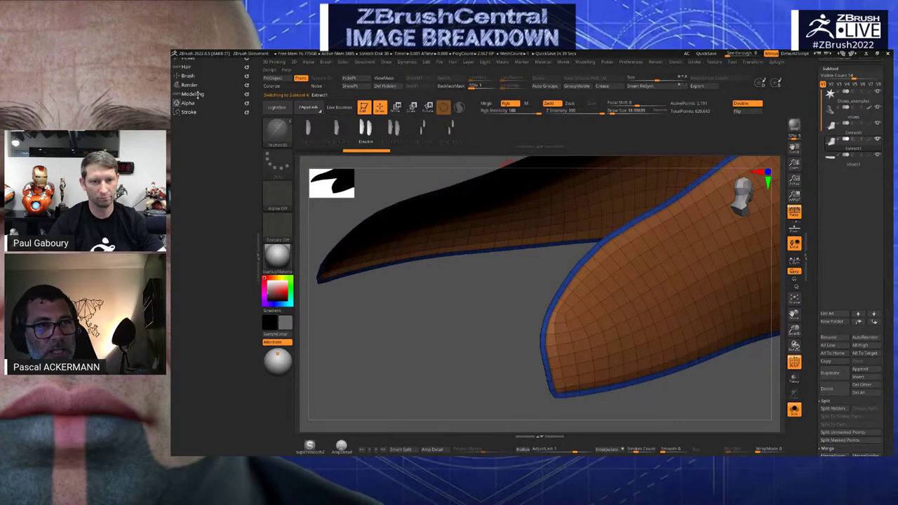
left_click(197, 94)
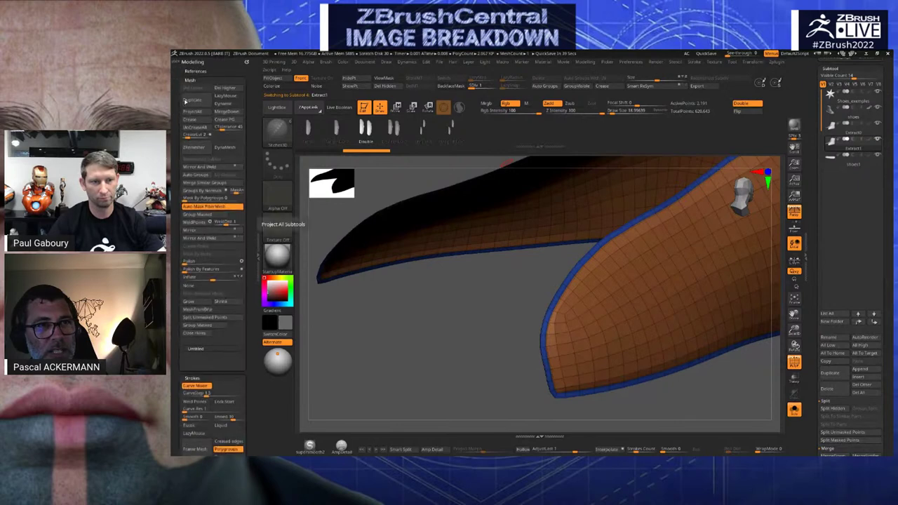
left_click(398, 86)
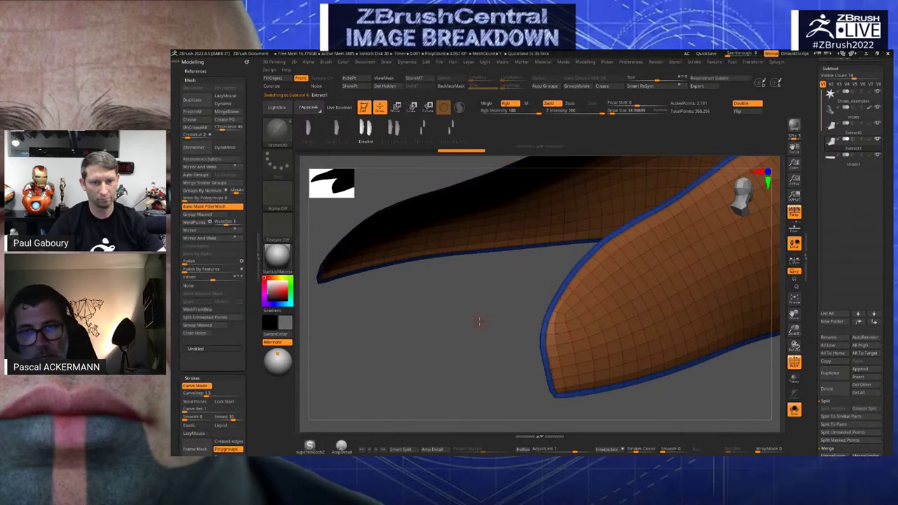
Frame the duplicate's edge with a curve using Polygroups, apply Single-LOW stitches along it, and turn off the wireframe
scroll(176, 360, "down", 3)
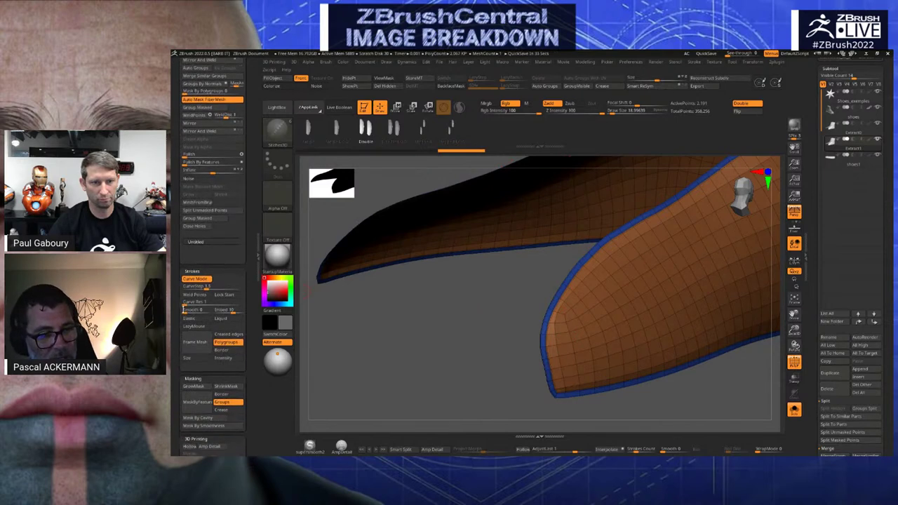
left_click(196, 342)
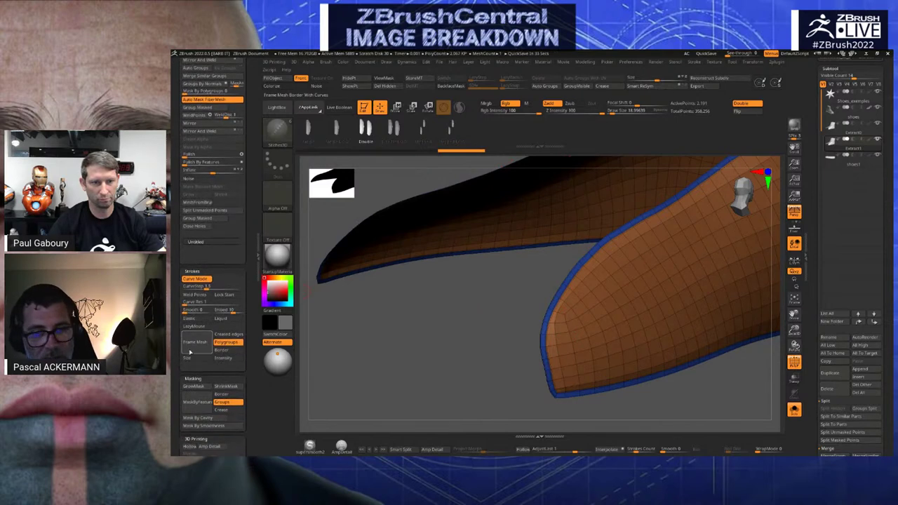
left_click(567, 286)
left_click(336, 128)
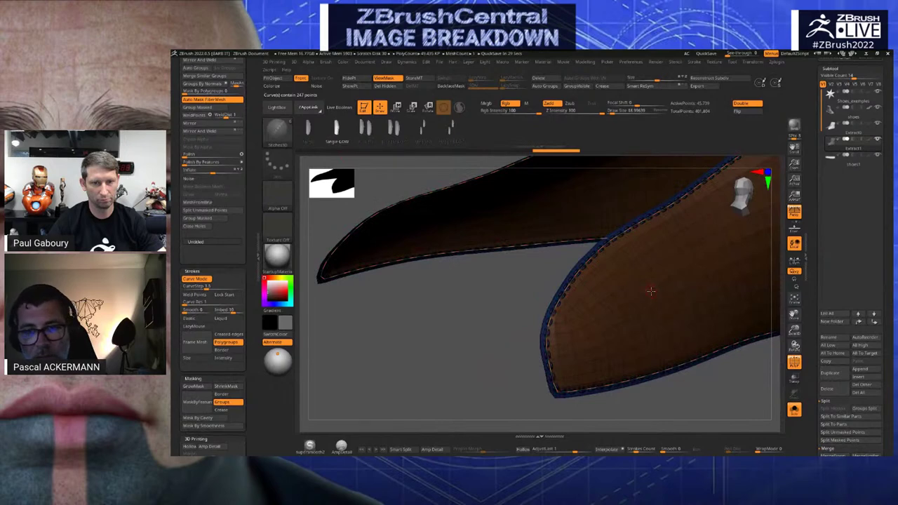
left_click(587, 272)
key("shift+f")
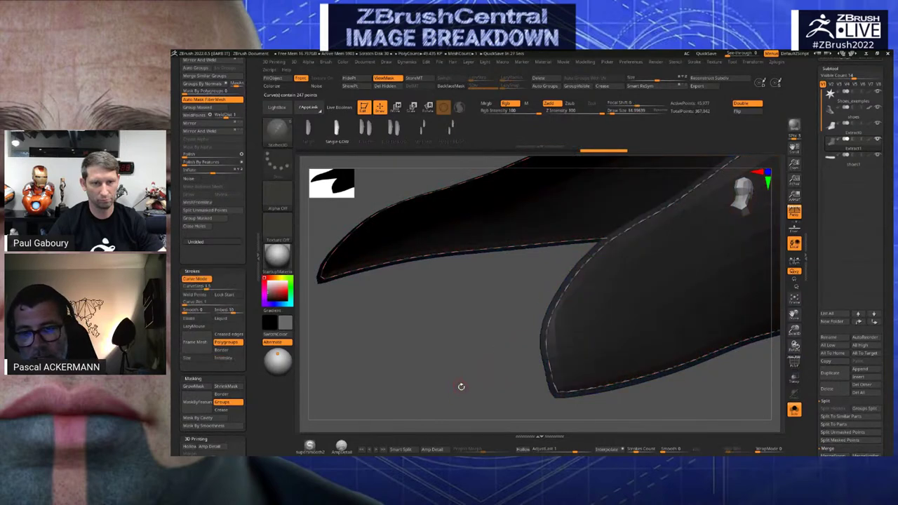
left_click_drag(461, 386, 469, 373)
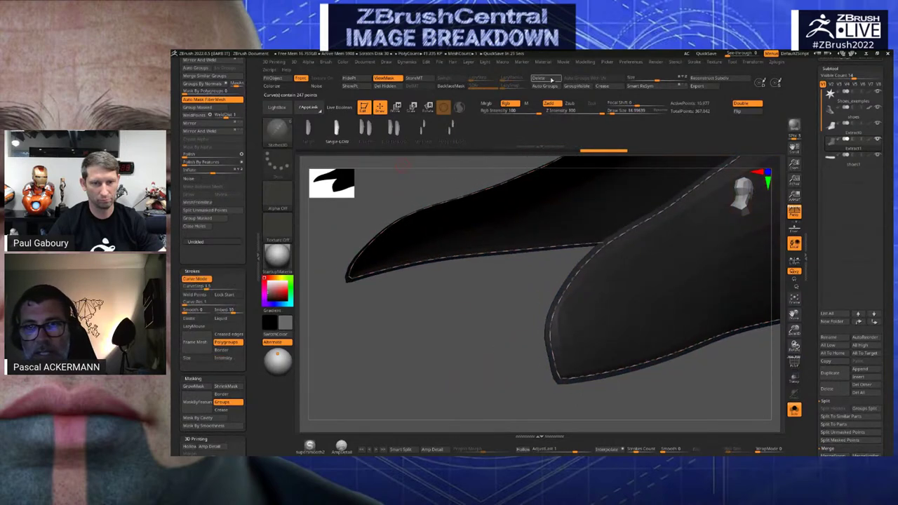
Invert the mask, then hide and delete the duplicate panel's geometry so only the stitches remain
left_click(484, 351, "ctrl")
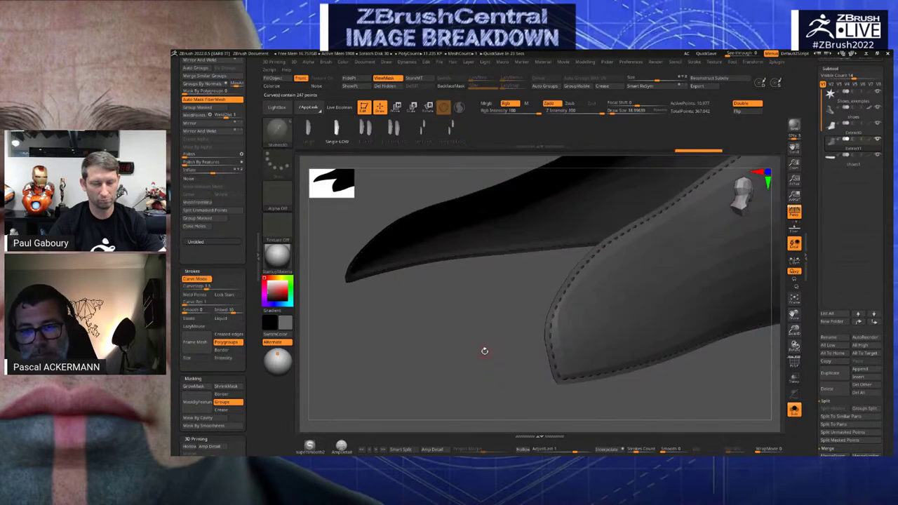
left_click_drag(484, 350, 470, 330)
left_click(357, 79)
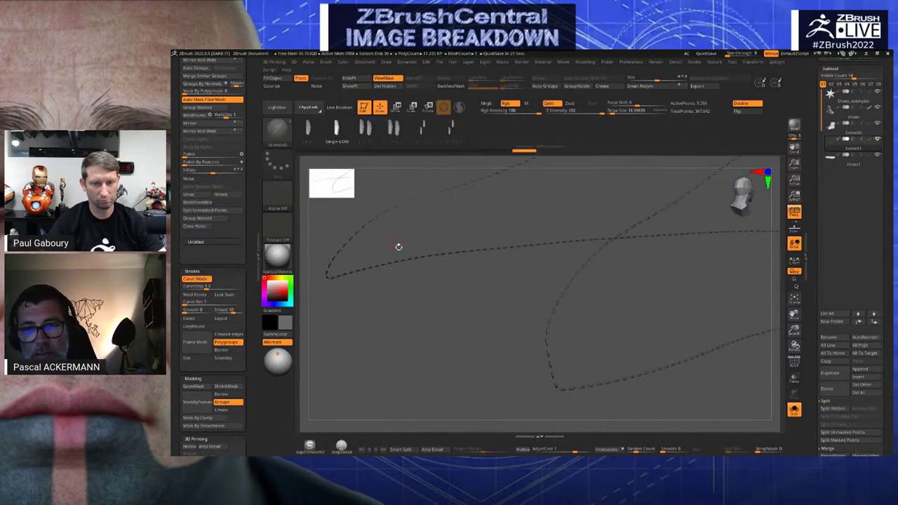
left_click(385, 87)
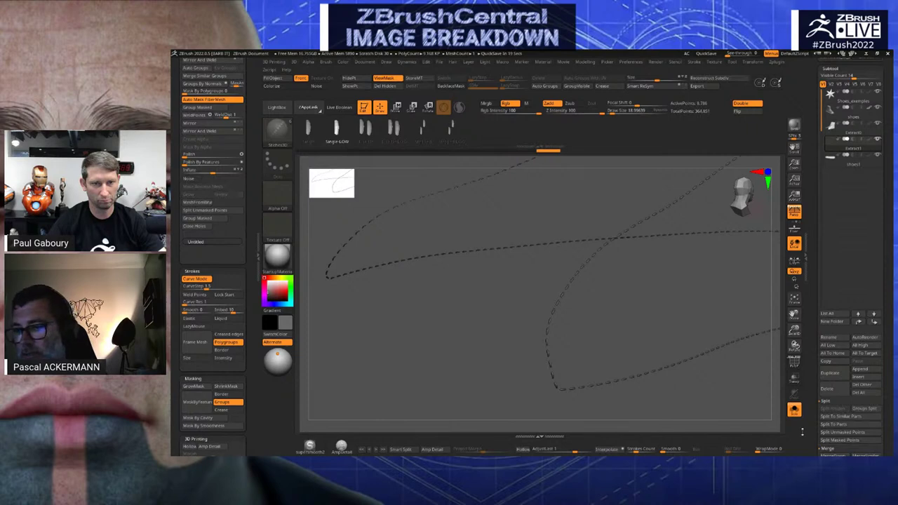
Turn off Solo, delete the leftover edge curve from the original panel, and reselect the stitches subtool
left_click(795, 411)
left_click(623, 290, "alt")
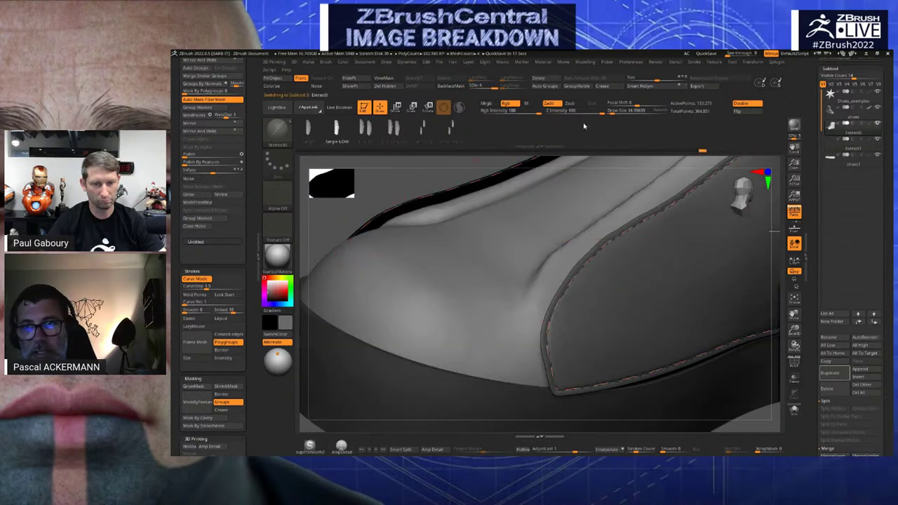
left_click(552, 81)
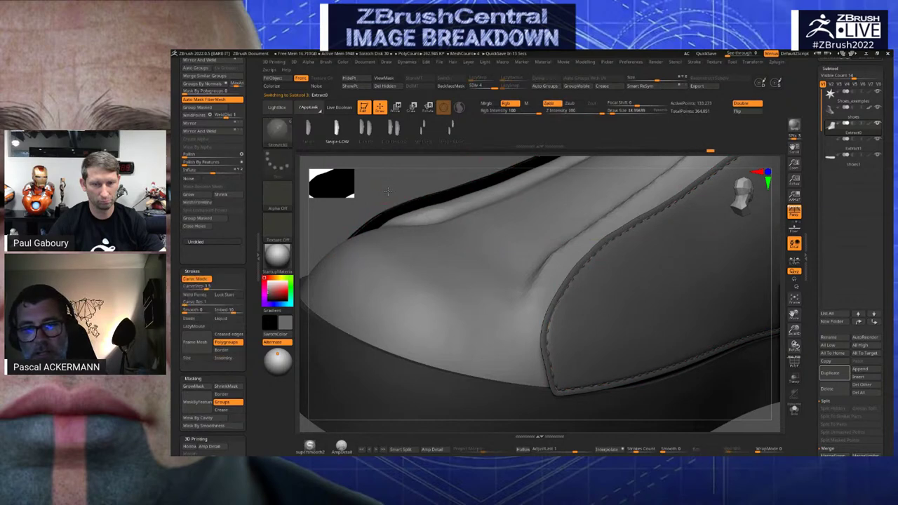
left_click_drag(385, 194, 632, 243, "alt")
left_click(748, 227, "alt")
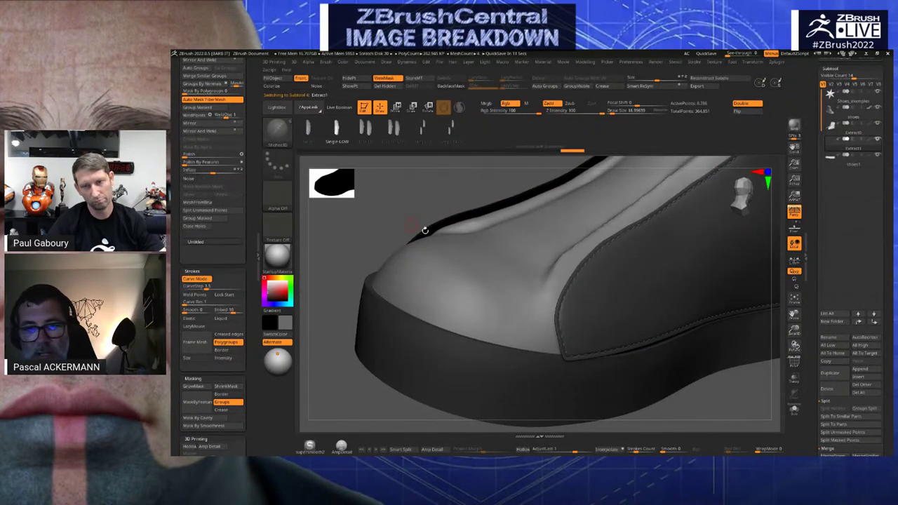
Inspect the stitching around the boot and fill the stitches subtool with white
left_click_drag(372, 234, 665, 379)
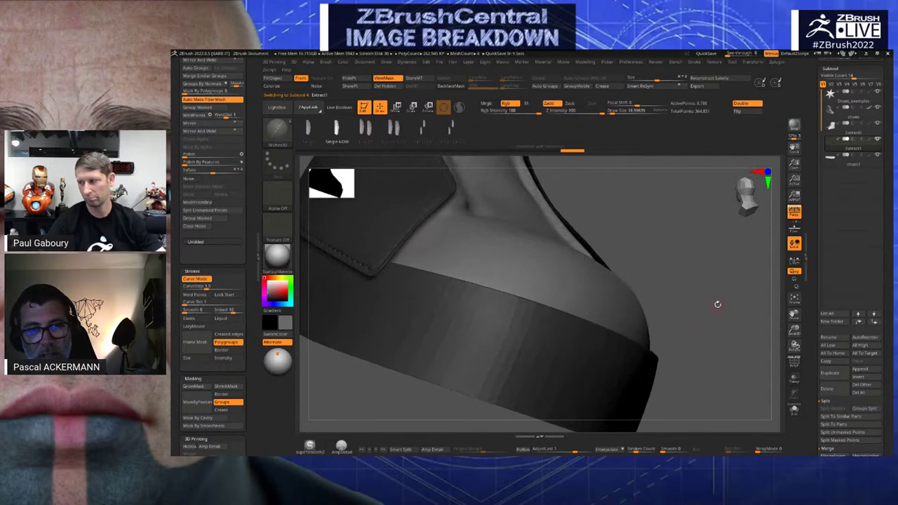
left_click_drag(718, 304, 696, 347)
left_click(268, 282)
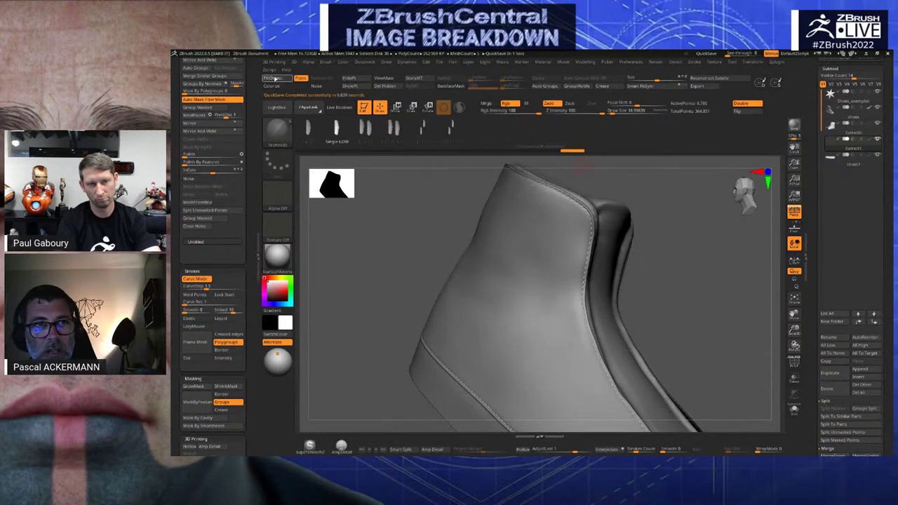
Select the boot side panel's subtool and lower it to subdivision level 1
left_click(829, 132)
mouse_move(768, 286)
left_mouse_down()
mouse_move(449, 277)
mouse_move(427, 241)
mouse_move(451, 251)
mouse_move(457, 264)
mouse_move(407, 253)
mouse_move(638, 314)
mouse_move(477, 290)
left_mouse_up()
key("ctrl+shift")
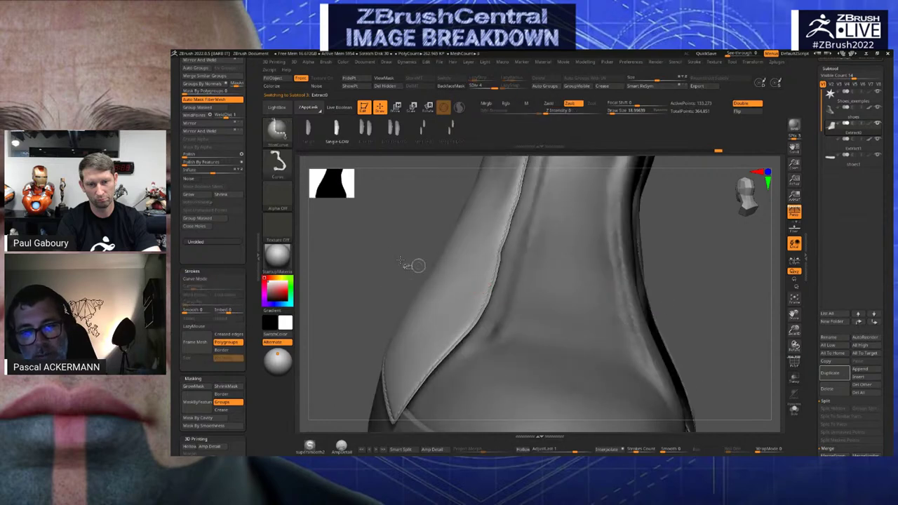
mouse_move(367, 246)
left_mouse_down()
mouse_move(344, 263)
mouse_move(357, 271)
mouse_move(367, 258)
mouse_move(383, 263)
mouse_move(366, 266)
left_mouse_up()
key("ctrl")
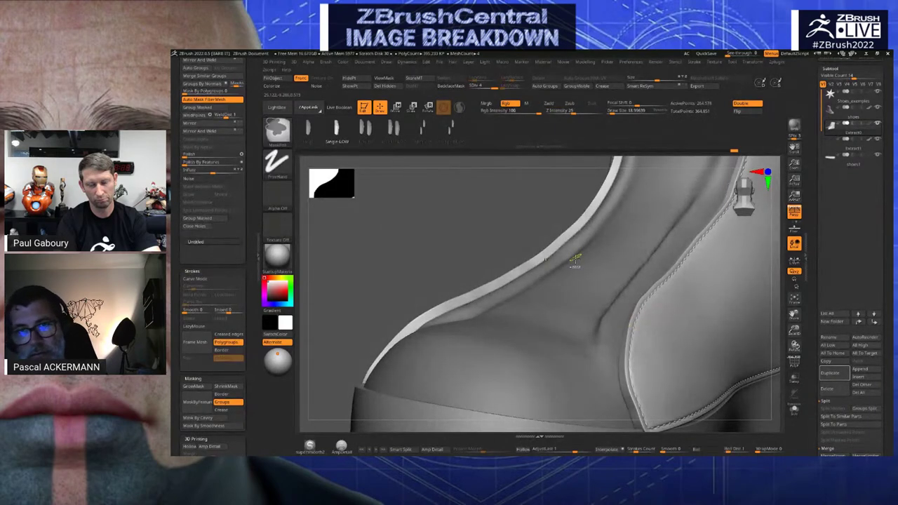
left_click_drag(465, 206, 424, 215)
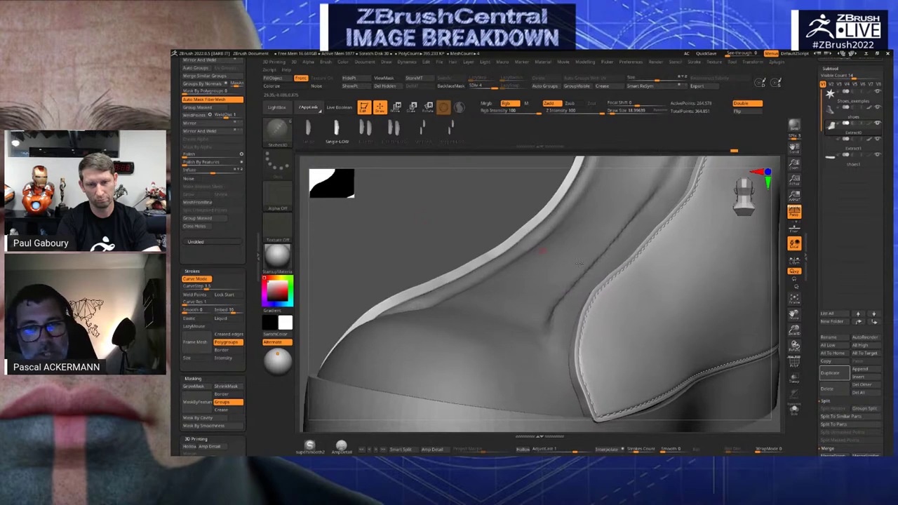
key("shift+d")
key("shift+d")
key("shift+d")
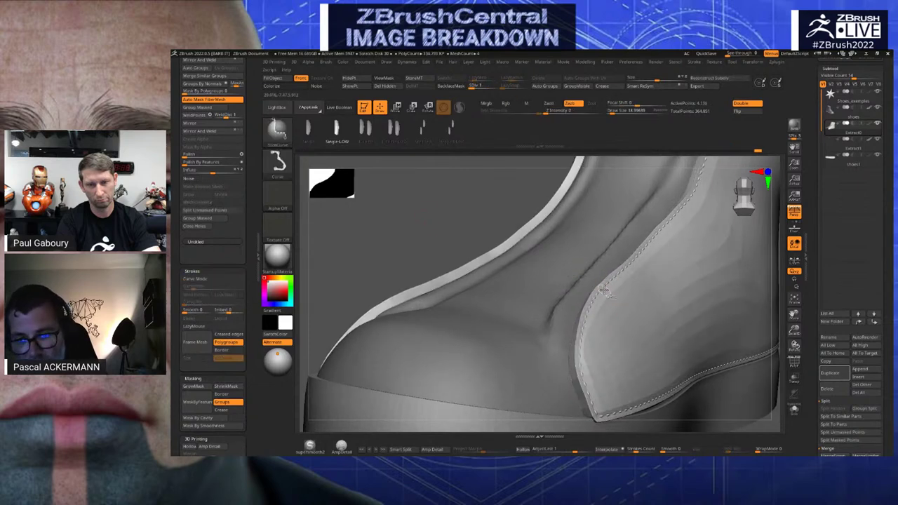
Show only the panel's outer polygroup, check it with the wireframe, and raise it two subdivision levels
left_click(604, 288, "ctrl+shift")
key("shift+f")
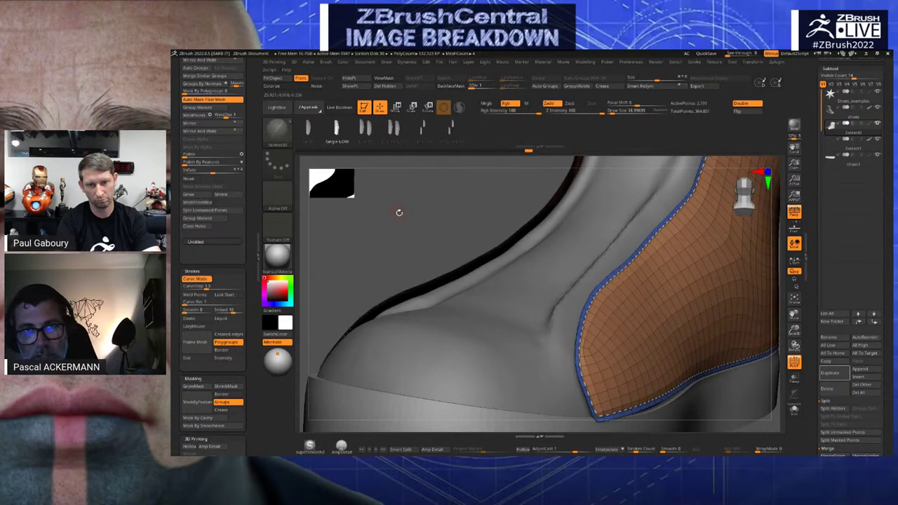
key("d")
key("d")
key("shift+f")
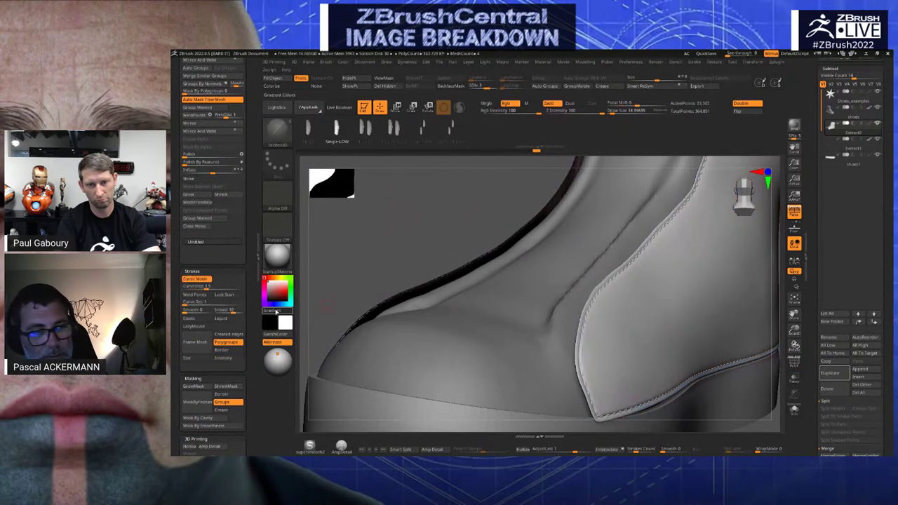
left_click(195, 344)
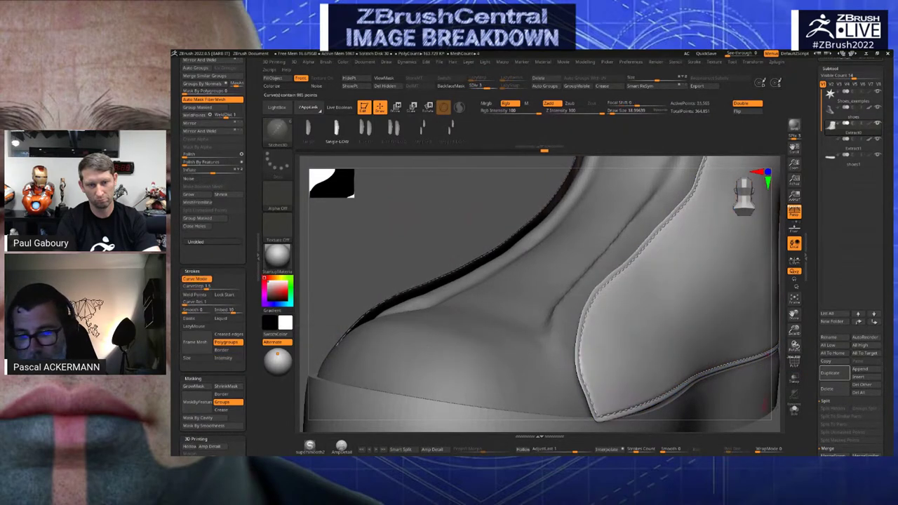
left_click(794, 410)
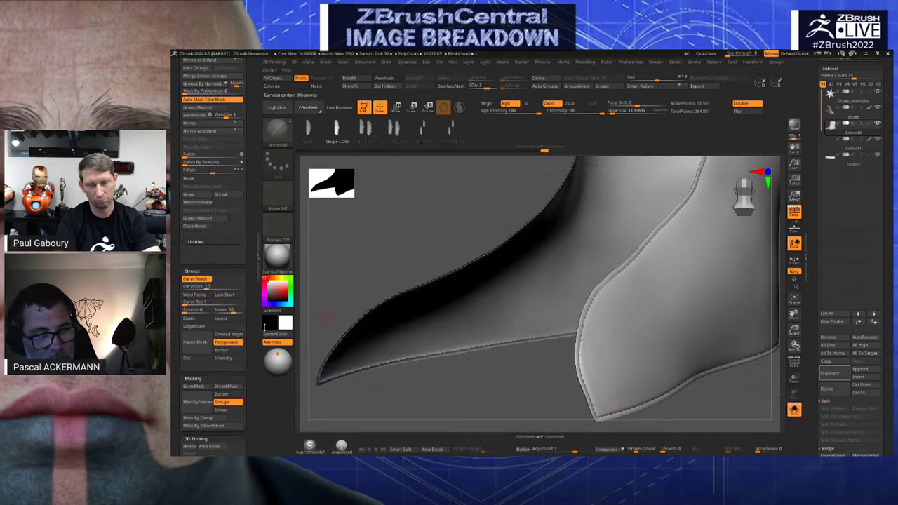
left_click(381, 311)
Mask the panel everywhere except along its polygroup border, and apply Inflate to that unmasked border
left_click(202, 407)
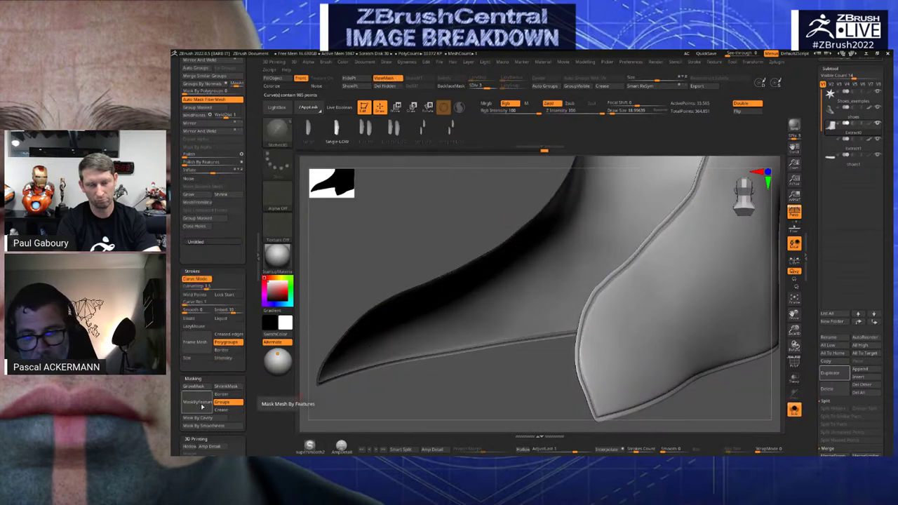
left_click(381, 249, "ctrl")
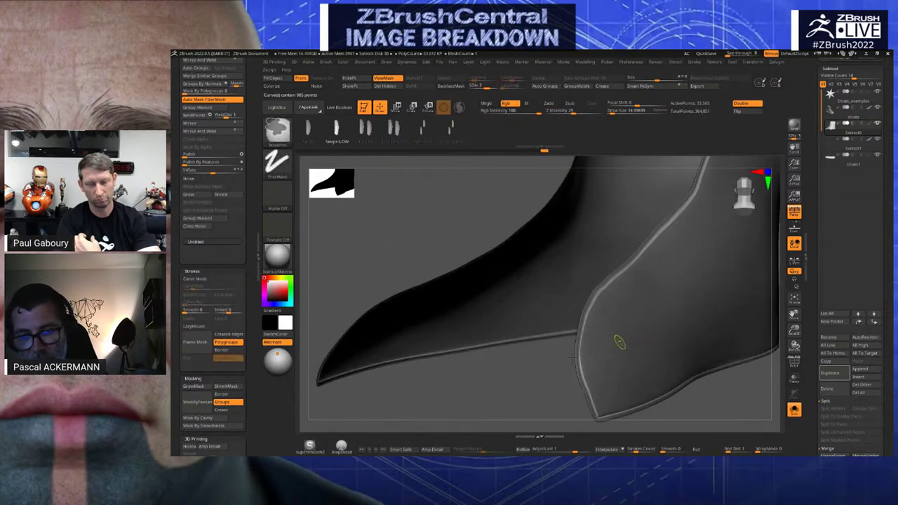
key("b")
key("c")
key("t")
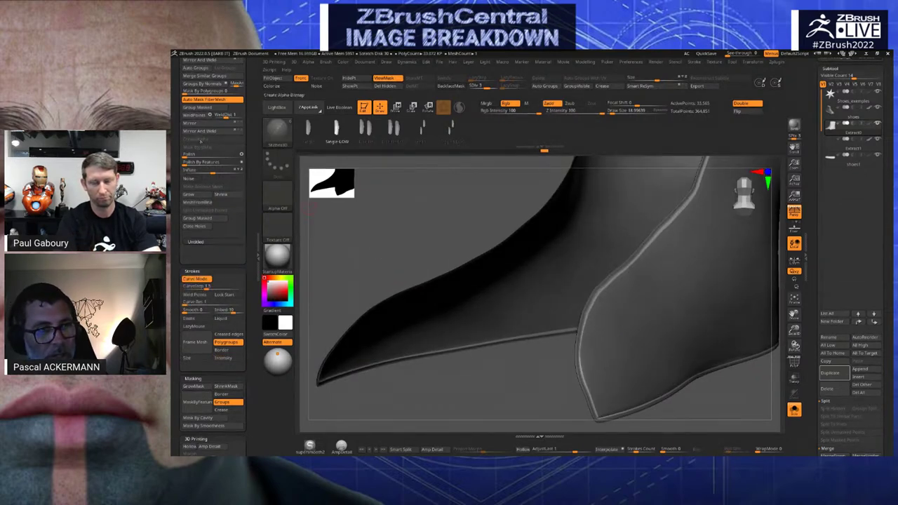
left_click(794, 412)
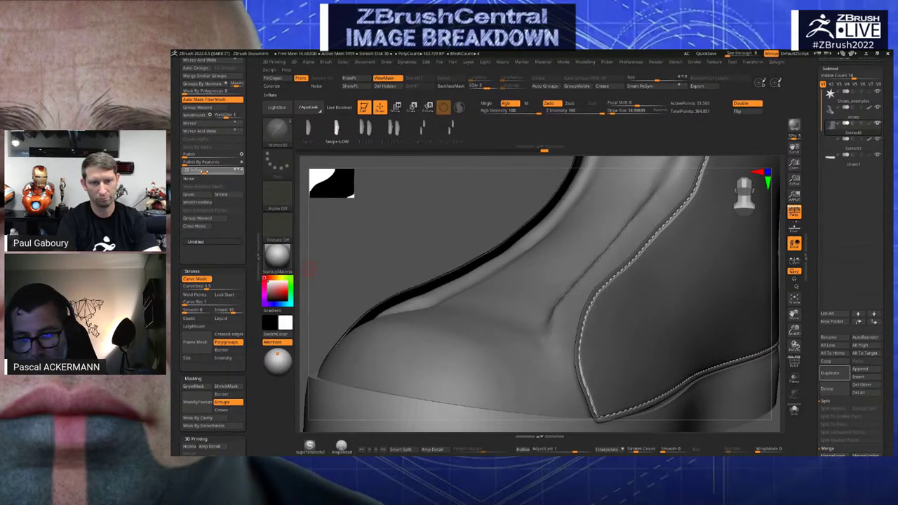
Clear the mask on the side panel and unhide its remaining polygroups
left_click_drag(405, 248, 387, 194, "ctrl")
left_click(409, 234, "ctrl+shift")
right_click_drag(387, 194, 404, 226)
left_click_drag(433, 223, 661, 267)
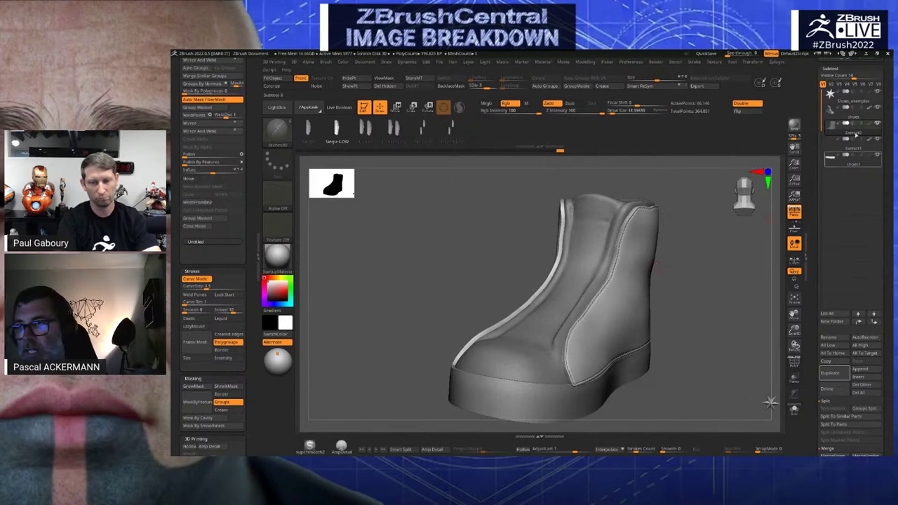
Hide the main boot body's subtool, keeping the side panel, stitches and sole shown
left_click(878, 107)
mouse_move(696, 345)
left_mouse_down("alt")
mouse_move(722, 285)
mouse_move(739, 277)
mouse_move(665, 397)
mouse_move(622, 406)
mouse_move(501, 377)
left_mouse_up("alt")
left_click_drag(680, 359, 617, 359)
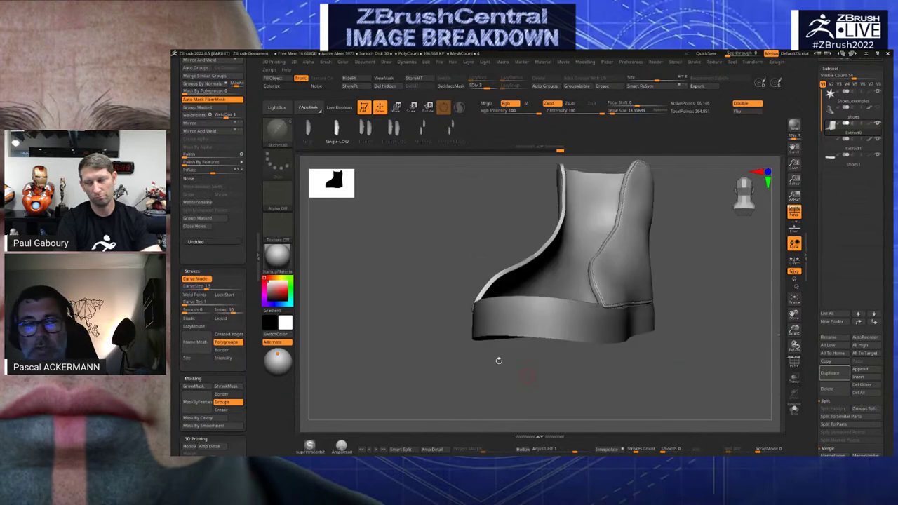
Combine the visible side panel, stitches and sole into one temporary low-resolution mesh with Transpose Master's TPoseMesh
left_click_drag(174, 75, 175, 237)
left_click_drag(774, 377, 656, 337)
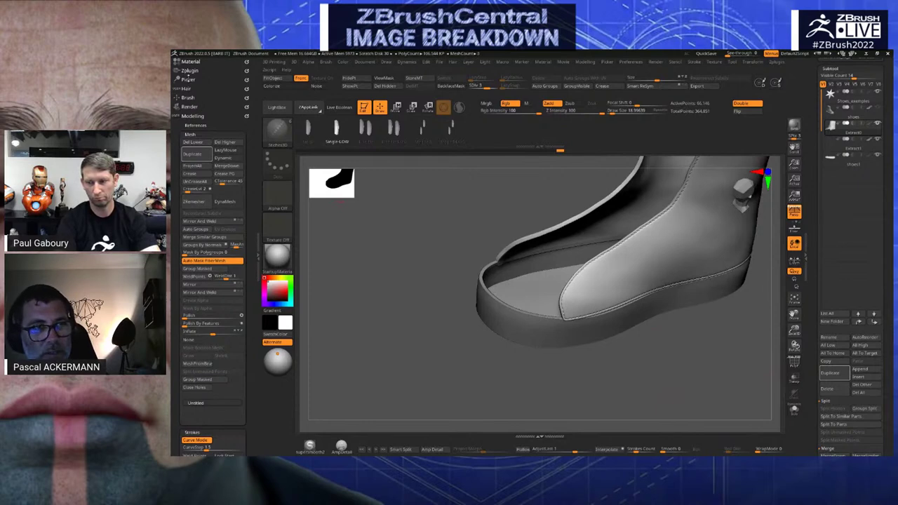
left_click(187, 116)
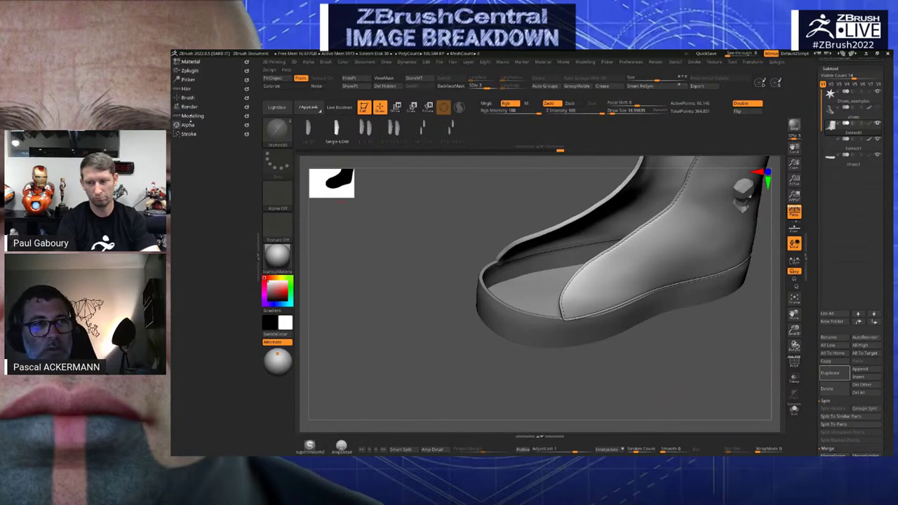
left_click(191, 115)
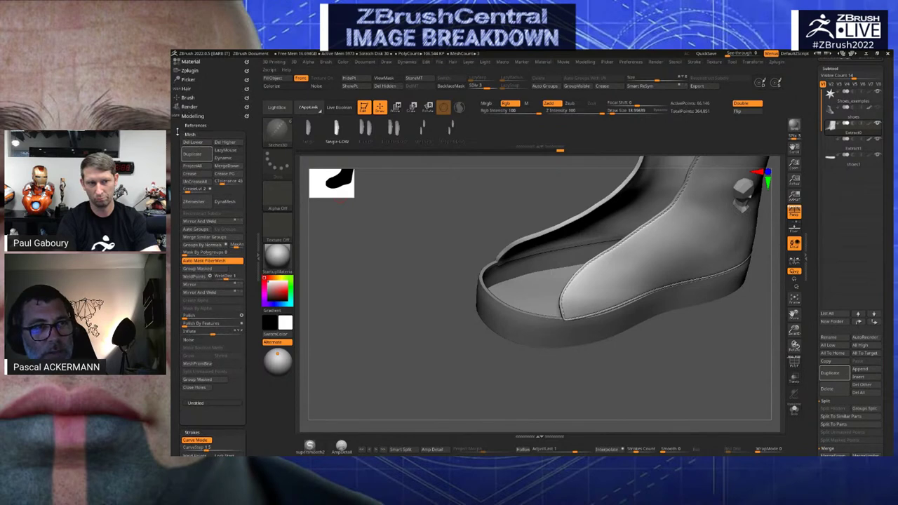
left_click(184, 71)
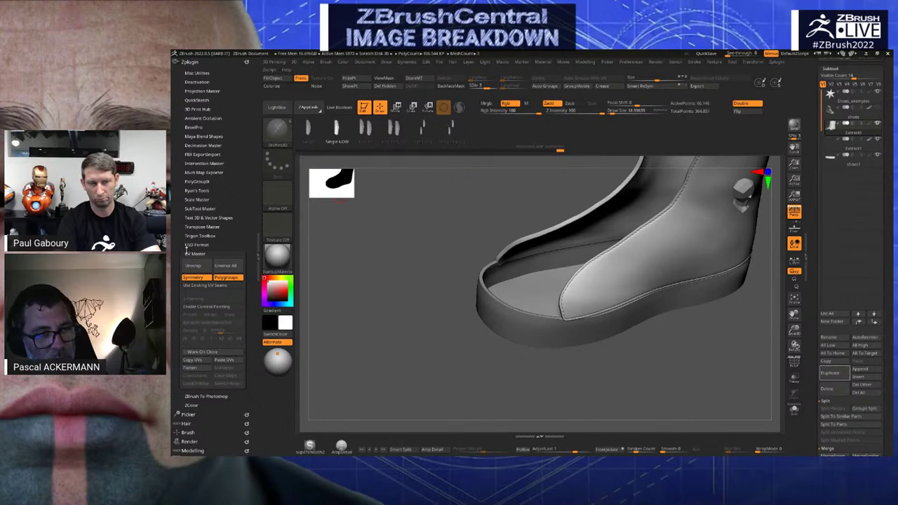
left_click(193, 227)
left_click(194, 238)
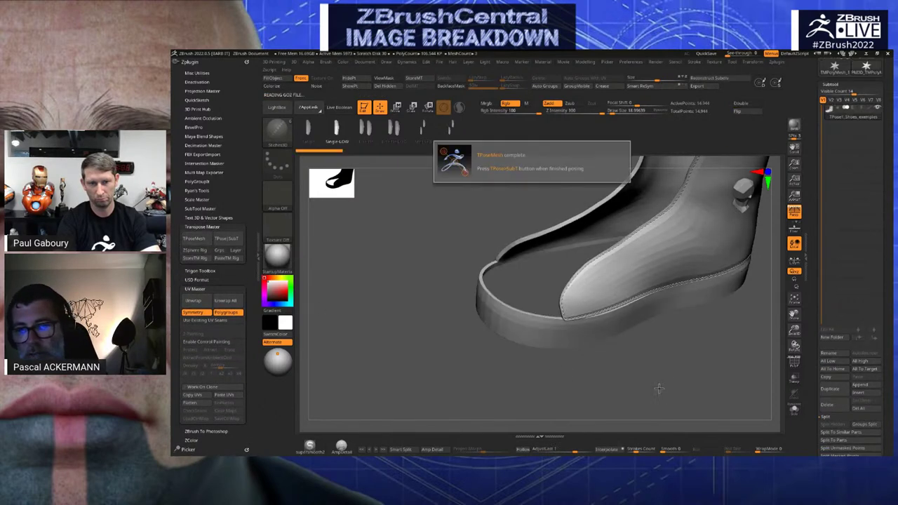
Mask the entire sole on the combined mesh, leaving the side panel and stitches unmasked
key("w")
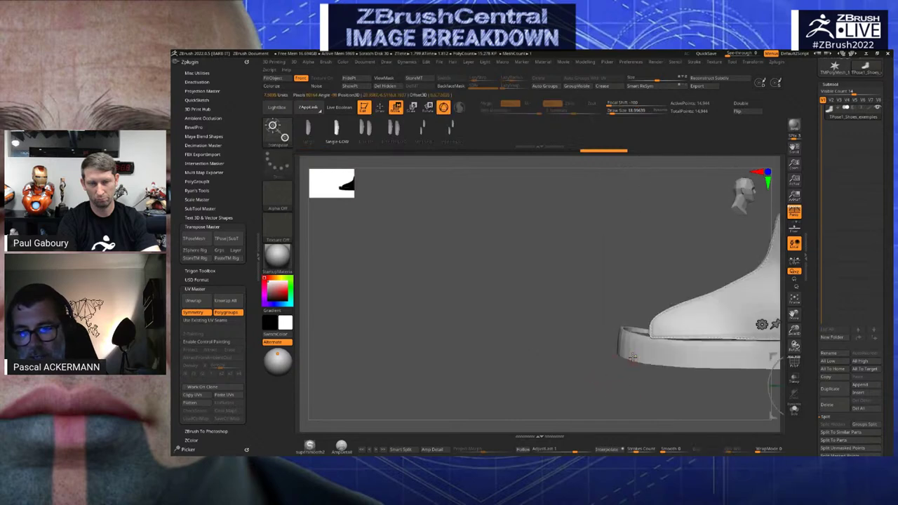
key("q")
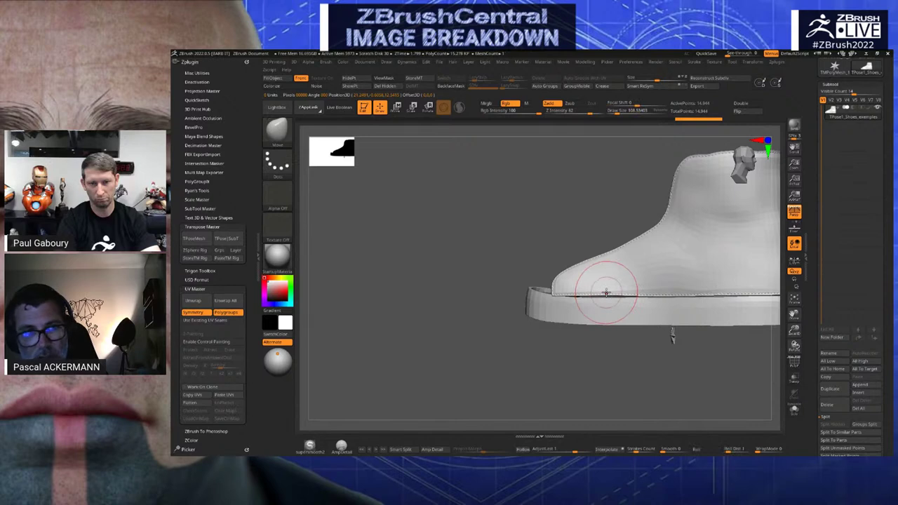
key("ctrl")
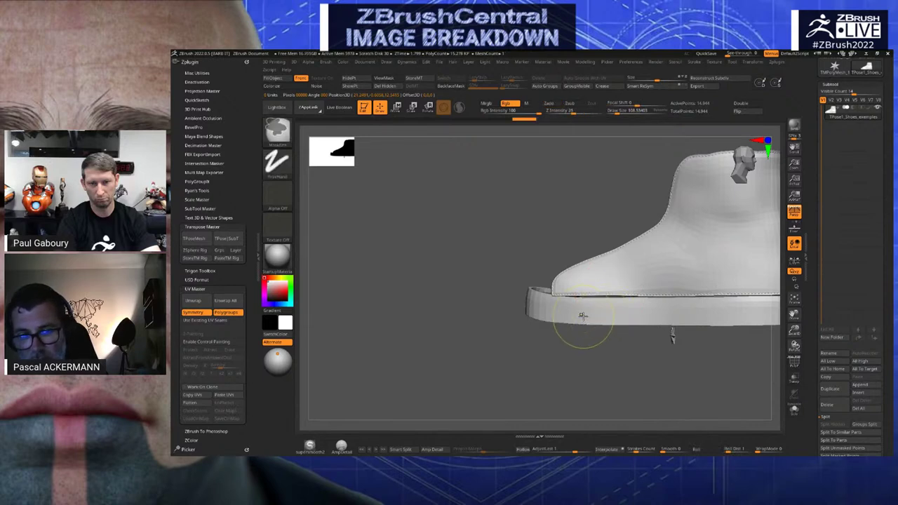
key("w")
left_click(592, 311, "ctrl")
key("ctrl+i")
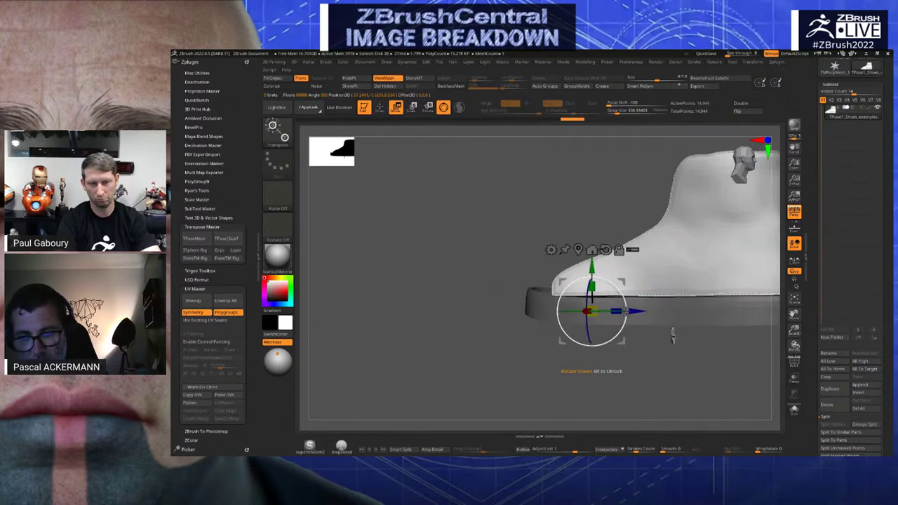
Use a large Move brush to bring the side panel's lower edge down onto the sole, checking it with the wireframe
key("q")
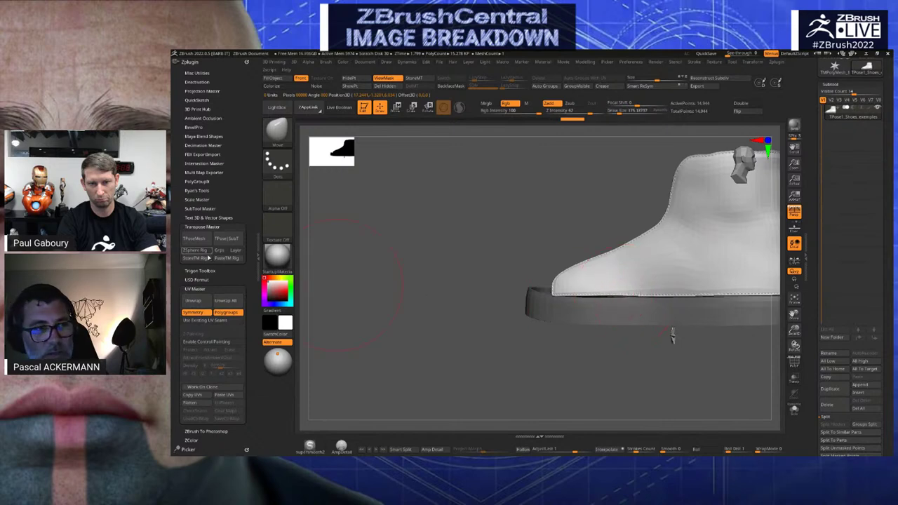
left_click_drag(513, 365, 736, 330)
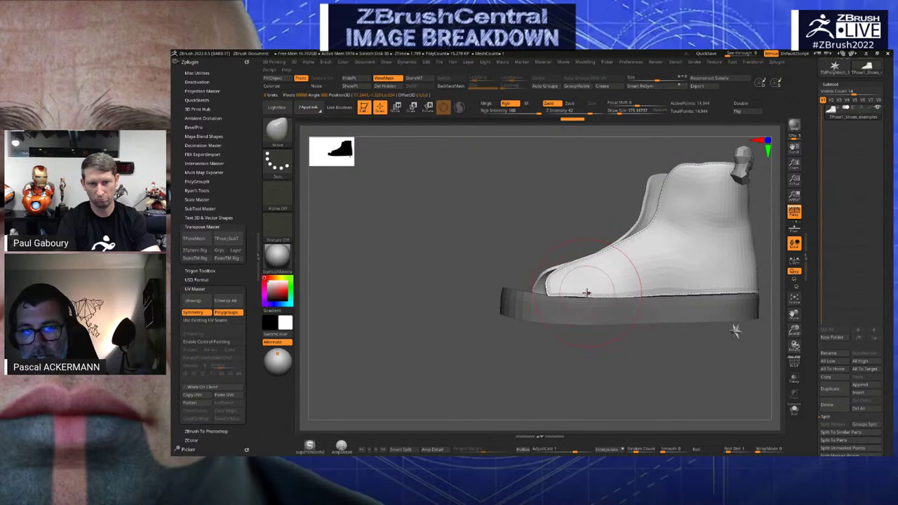
key("bracketleft")
key("shift+f")
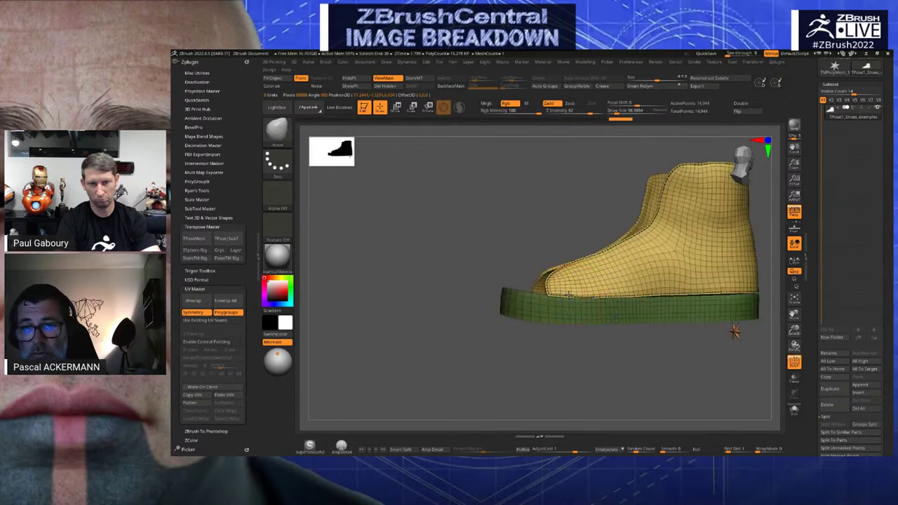
key("bracketright")
key("bracketright")
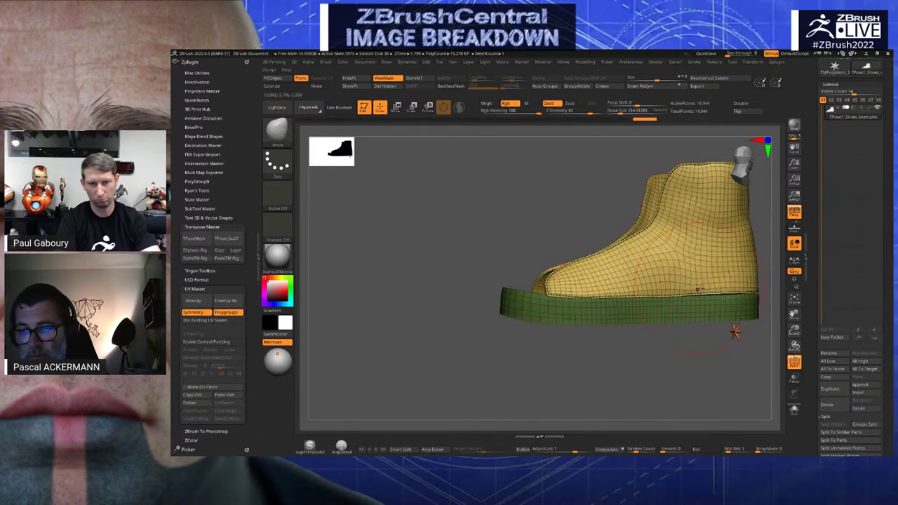
mouse_move(721, 286)
right_mouse_down()
mouse_move(670, 352)
mouse_move(677, 323)
mouse_move(667, 347)
right_mouse_up()
key("shift+f")
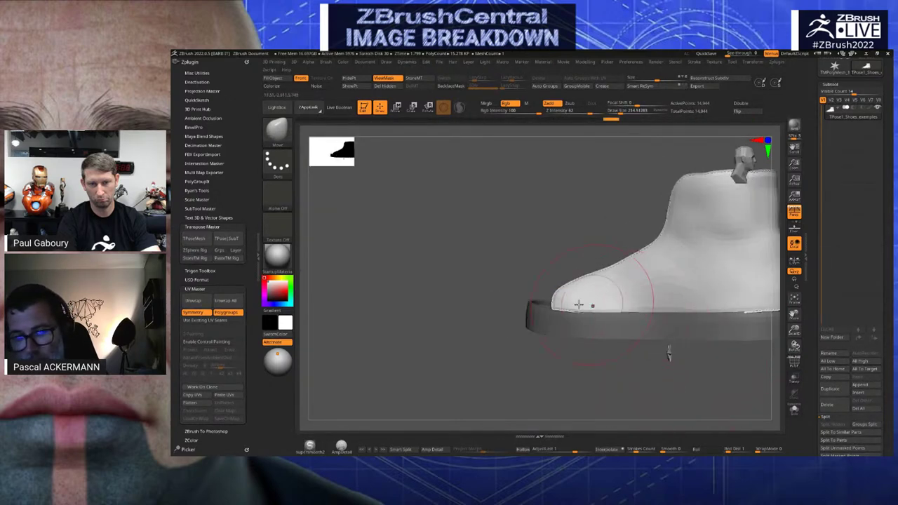
Fit the side panel's lower edge to the sole along the opposite side and around the heel with the Move brush
mouse_move(726, 353)
right_mouse_down()
mouse_move(742, 346)
mouse_move(703, 334)
mouse_move(718, 328)
mouse_move(695, 327)
mouse_move(742, 337)
right_mouse_up()
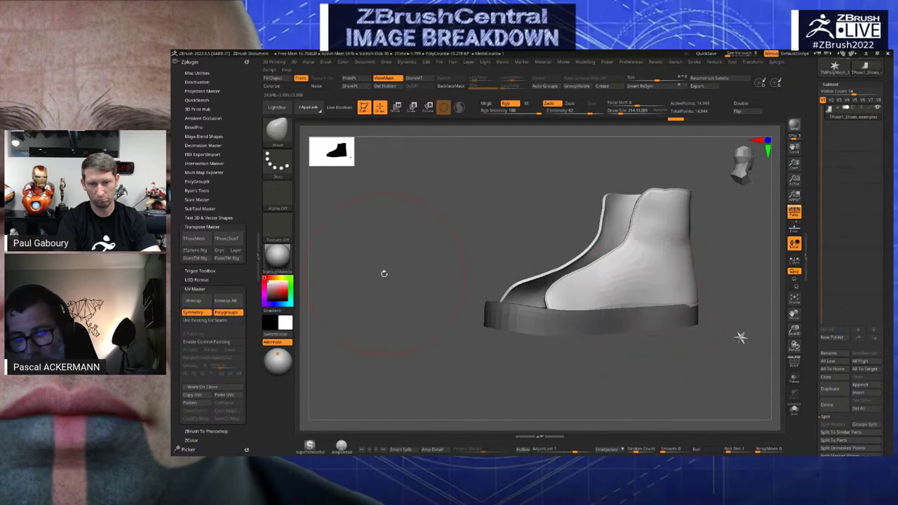
mouse_move(384, 274)
right_mouse_down()
mouse_move(641, 325)
mouse_move(755, 316)
mouse_move(647, 282)
mouse_move(461, 257)
right_mouse_up()
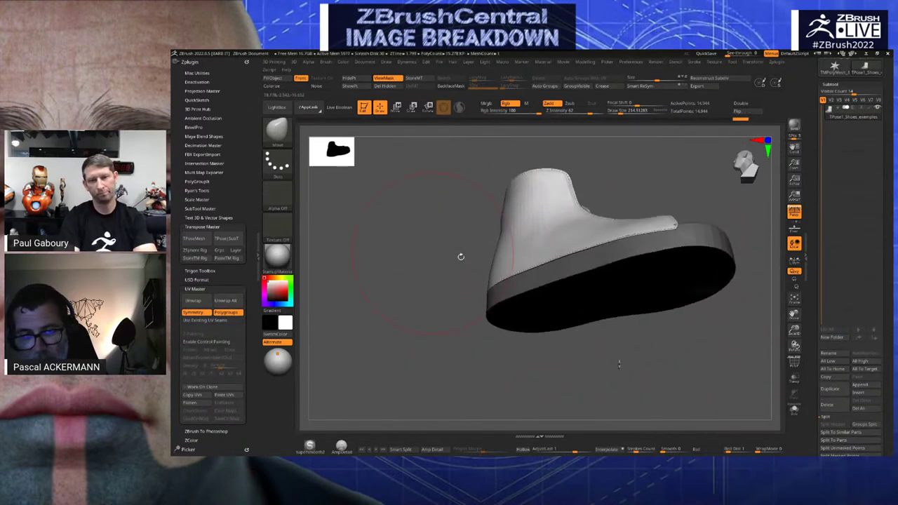
right_click_drag(427, 311, 531, 245)
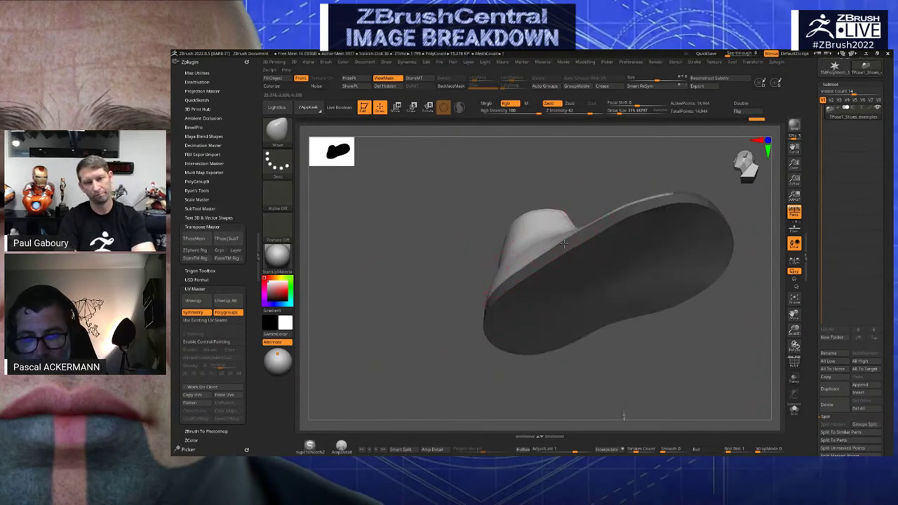
left_click_drag(564, 244, 605, 215, "ctrl+alt+shift")
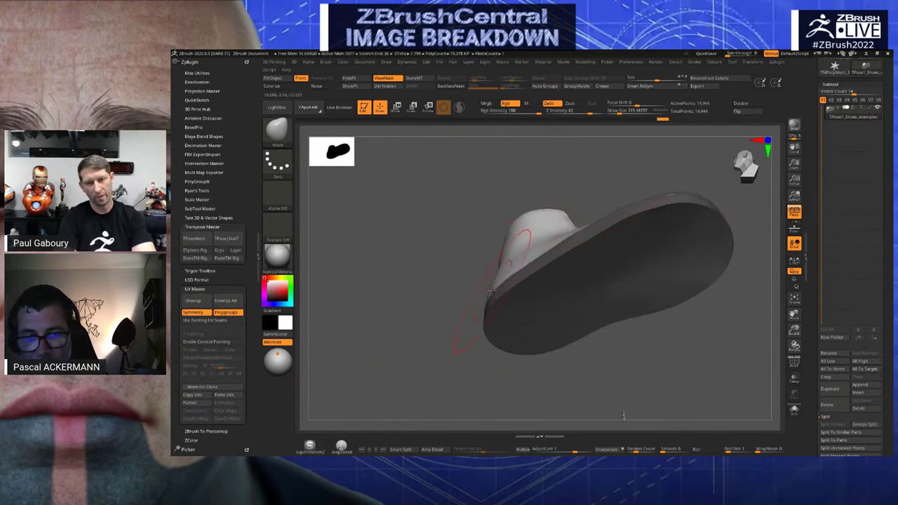
right_click_drag(459, 301, 466, 320)
mouse_move(466, 320)
left_mouse_down()
mouse_move(498, 333)
mouse_move(460, 329)
left_mouse_up()
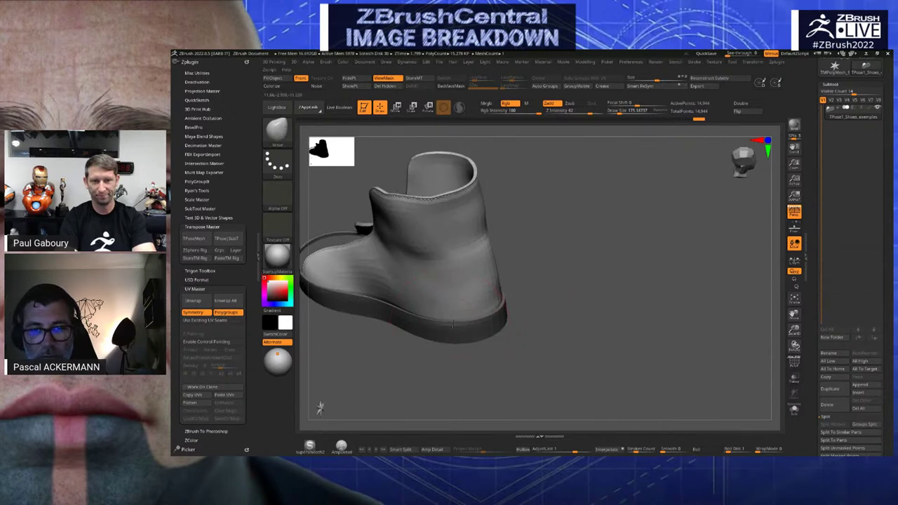
Refine the side panel's fit against the front of the sole, and transfer the changes back to the original subtools
right_click_drag(489, 366, 441, 288)
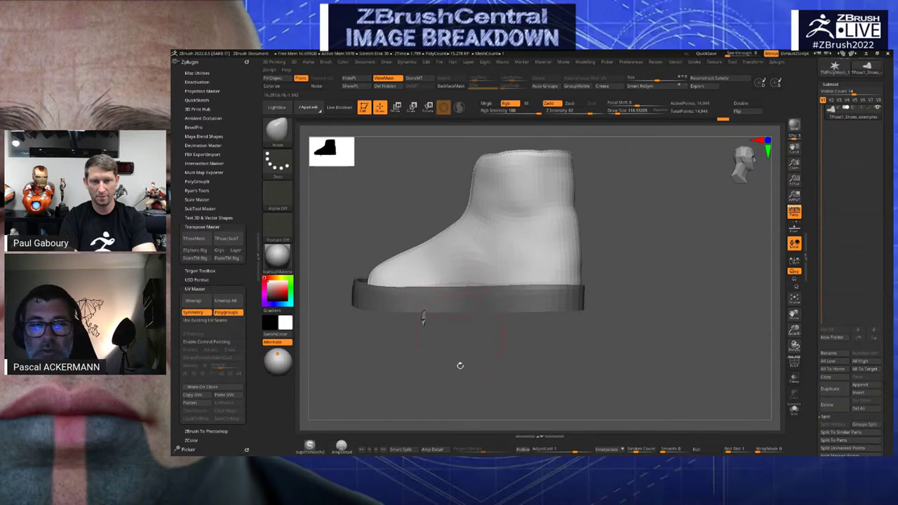
right_click_drag(459, 374, 494, 311, "alt")
key("ctrl+h")
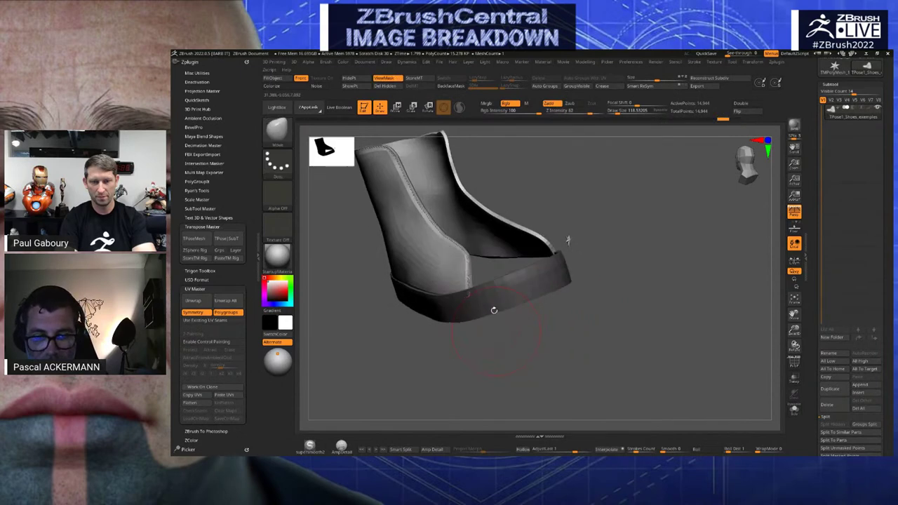
right_click_drag(568, 240, 621, 300)
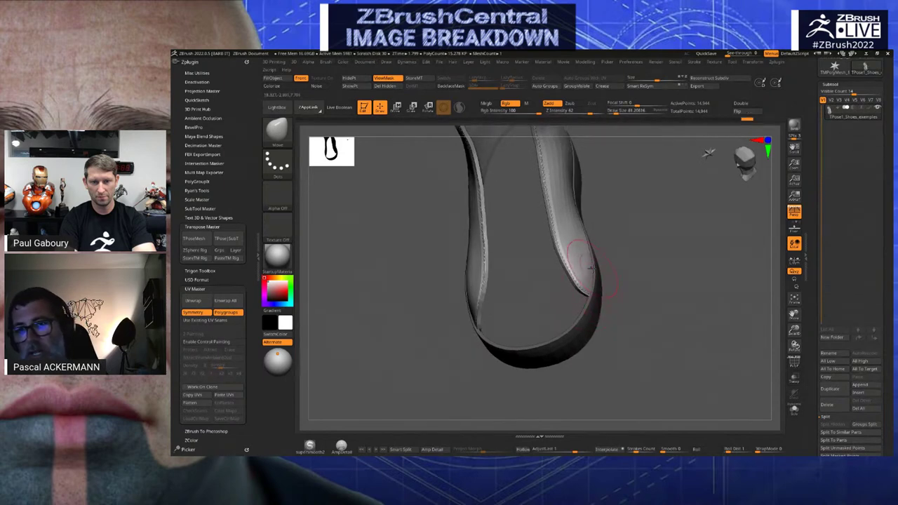
right_click_drag(621, 334, 639, 356)
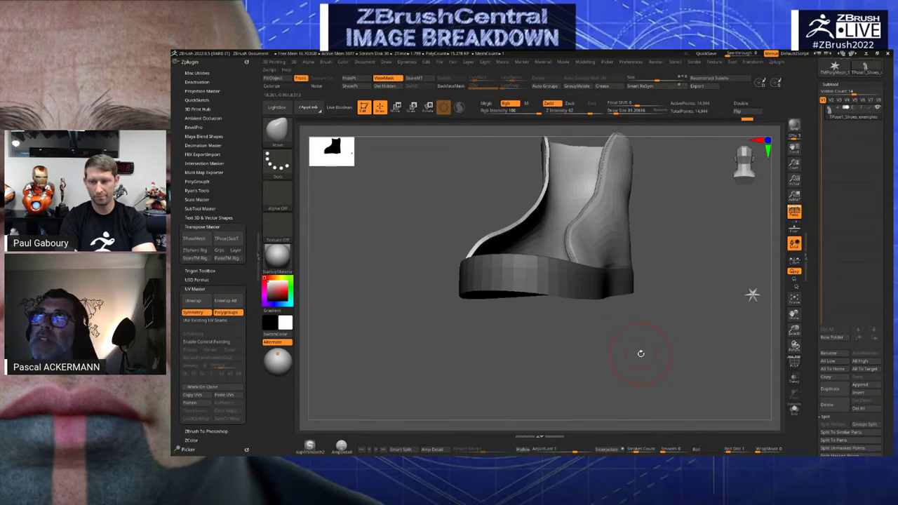
left_click(219, 239)
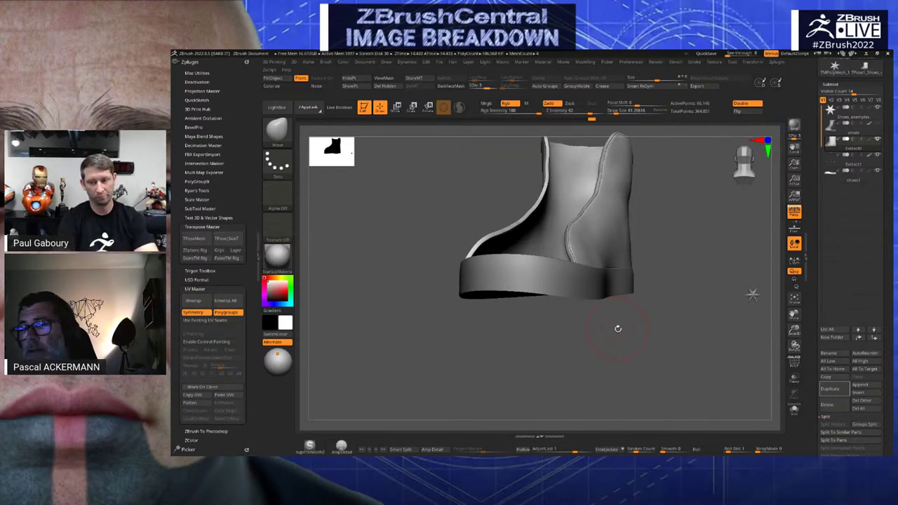
Sculpt a fold across the ankle area of the side panel with the Standard brush, adjusting the brush size
mouse_move(627, 341)
left_mouse_down()
mouse_move(638, 363)
mouse_move(651, 361)
mouse_move(647, 346)
mouse_move(684, 288)
mouse_move(700, 290)
mouse_move(714, 323)
mouse_move(702, 311)
mouse_move(732, 340)
mouse_move(423, 222)
mouse_move(401, 224)
mouse_move(414, 259)
left_mouse_up()
key("b")
key("s")
key("t")
key("s")
left_click(642, 264)
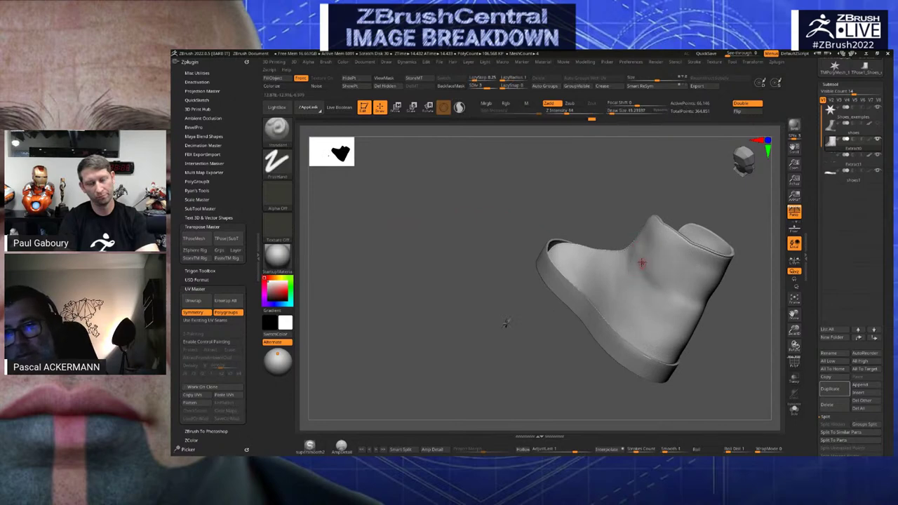
key("s")
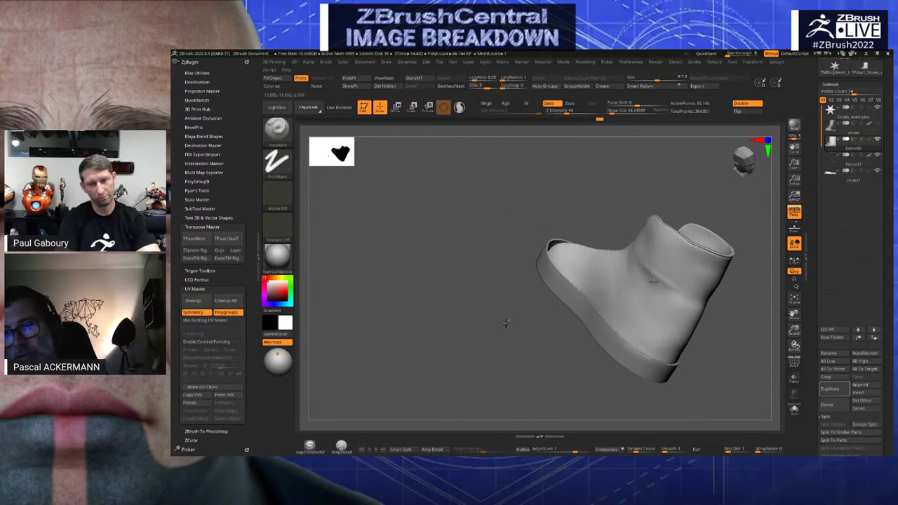
key("shift")
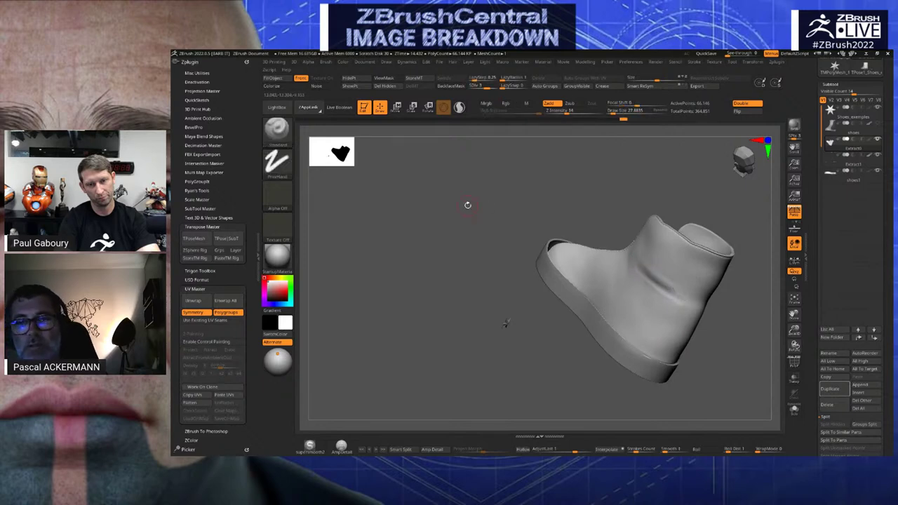
Switch from the boot to the Marvelous clothing tool and the polygroups_UVs shirt tool, and examine the shirt
key("shift")
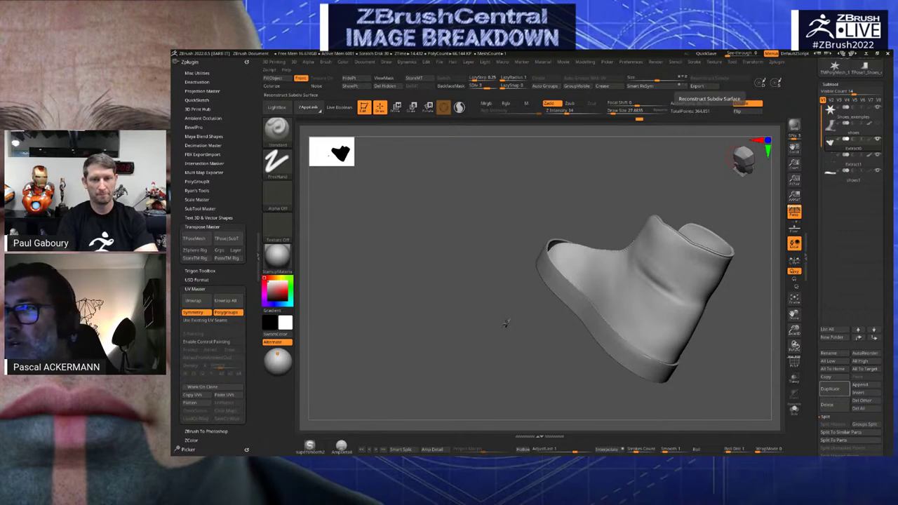
left_click_drag(815, 93, 815, 229)
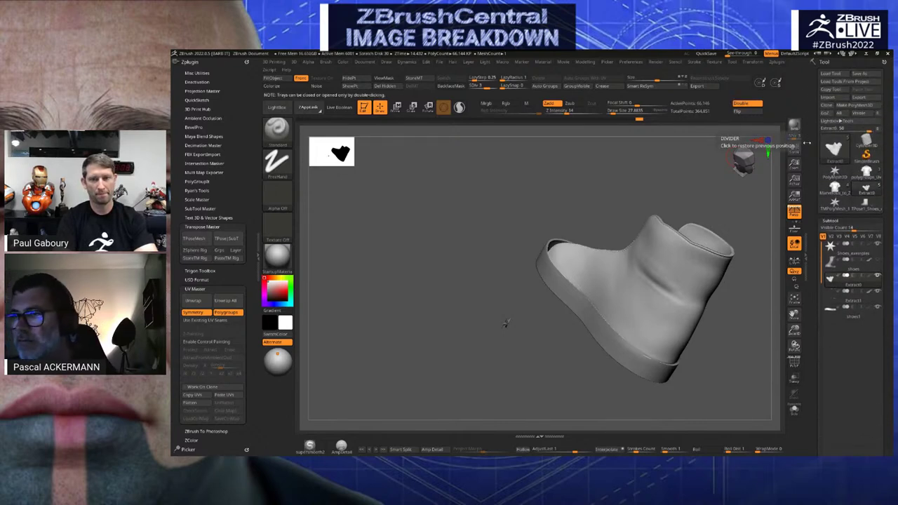
left_click(836, 187)
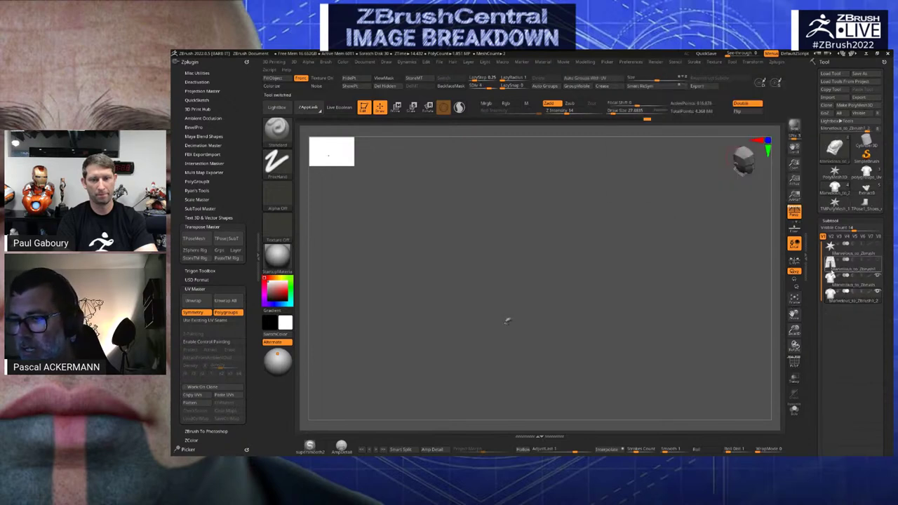
left_click(865, 172)
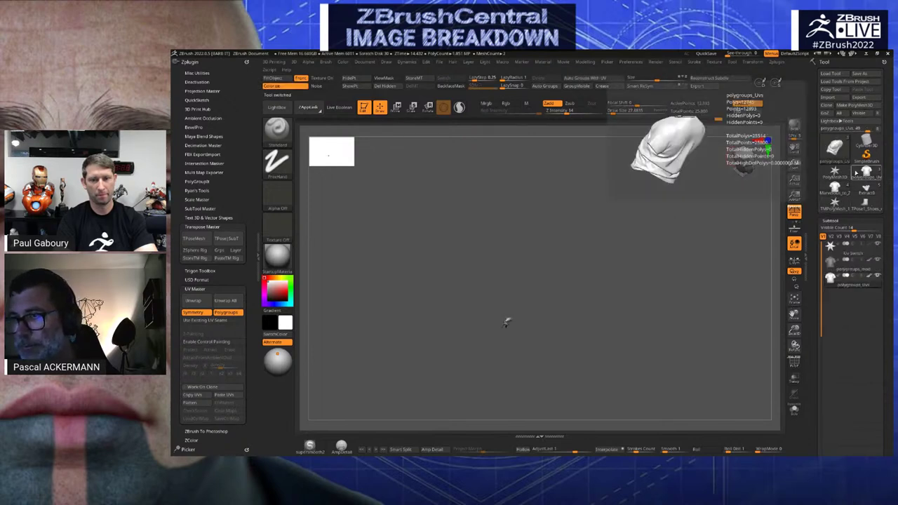
key("f")
left_click_drag(704, 315, 711, 271, "shift")
left_click_drag(711, 271, 772, 266)
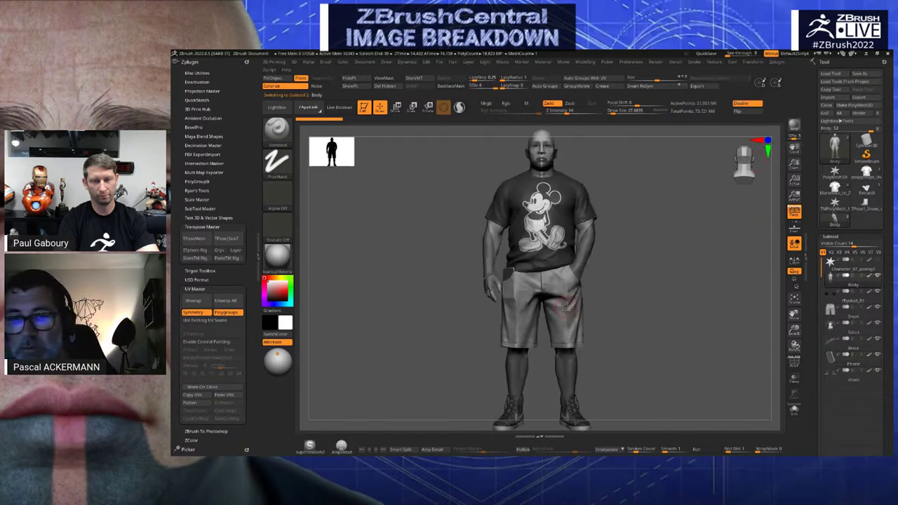
Isolate the posed character's Body subtool and bring it down to its lowest subdivision level
left_click(795, 411)
left_click_drag(711, 293, 714, 320, "alt")
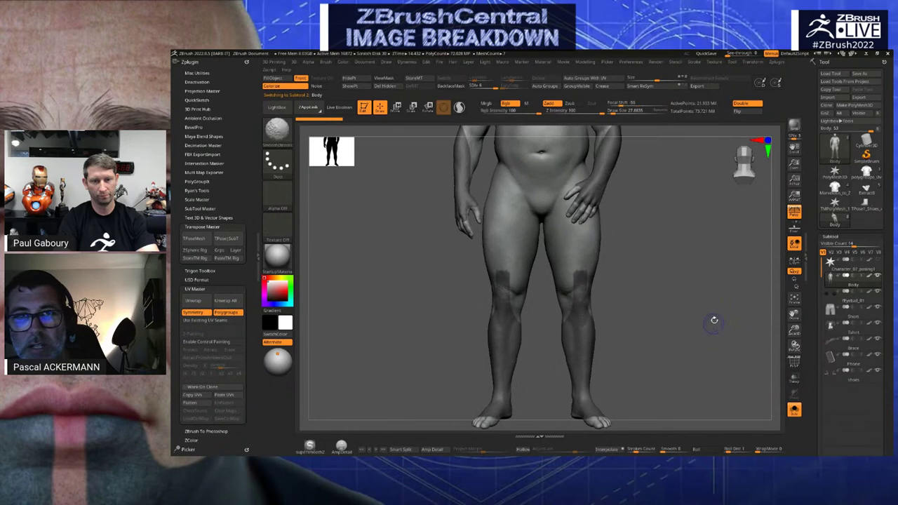
key("shift+d")
key("shift+d")
key("shift+d")
key("shift+d")
key("shift+d")
left_click_drag(685, 217, 689, 277, "alt")
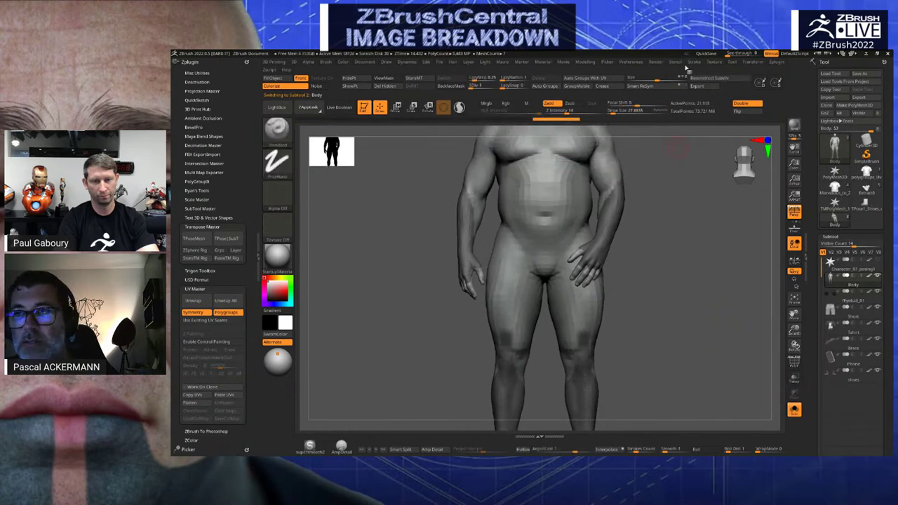
Activate symmetry on the posed body and use Posable Symmetry
left_click(751, 62)
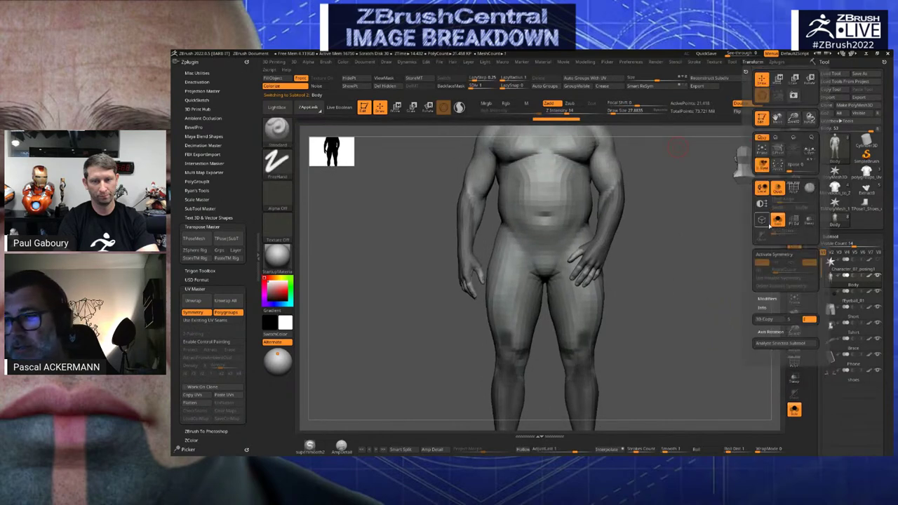
left_click(772, 254)
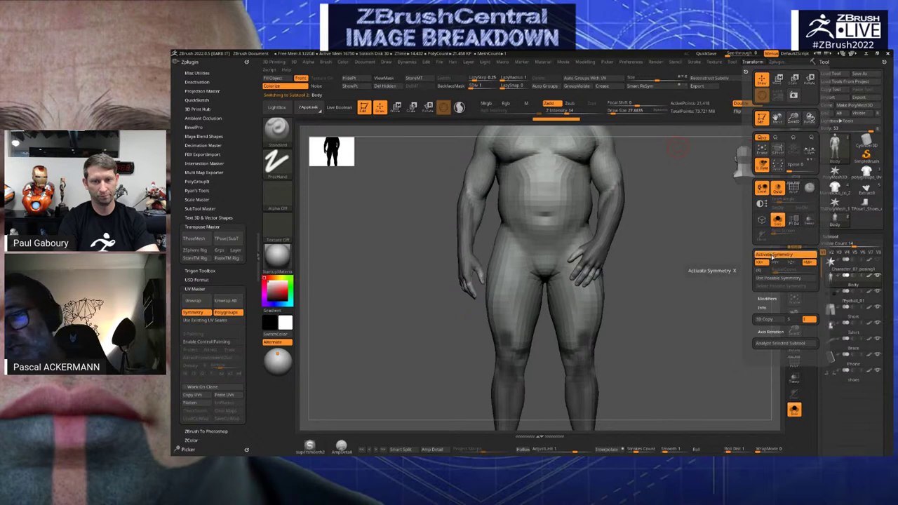
left_click(765, 280)
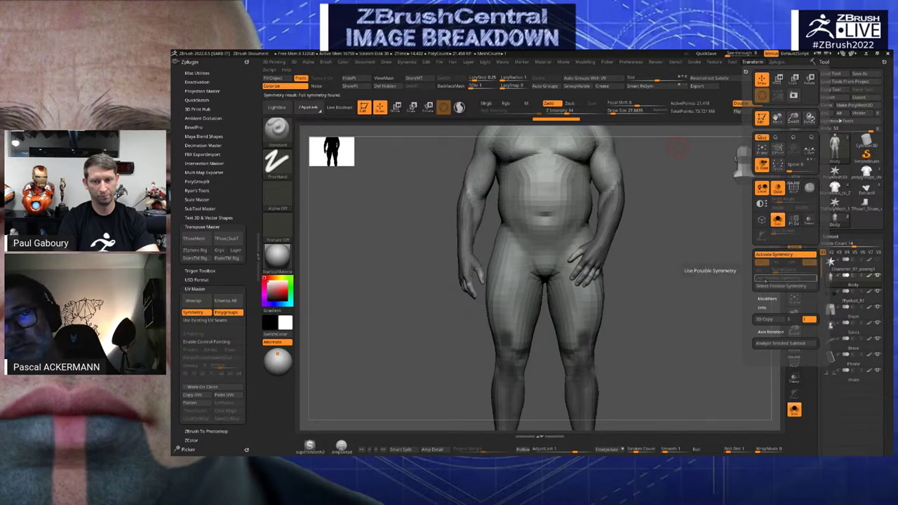
left_click(752, 61)
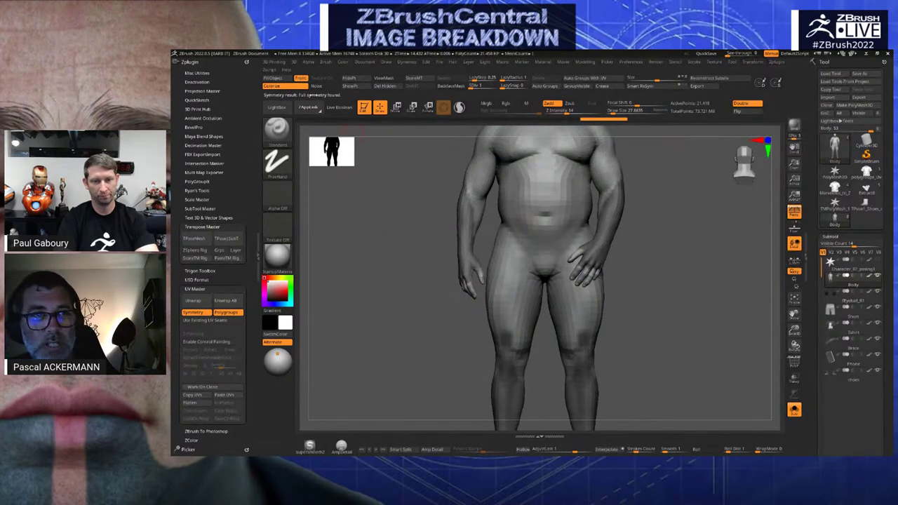
Raise the body to subdivision level 4 and try to sculpt around the thighs with the Standard brush
left_click_drag(400, 284, 437, 311, "alt")
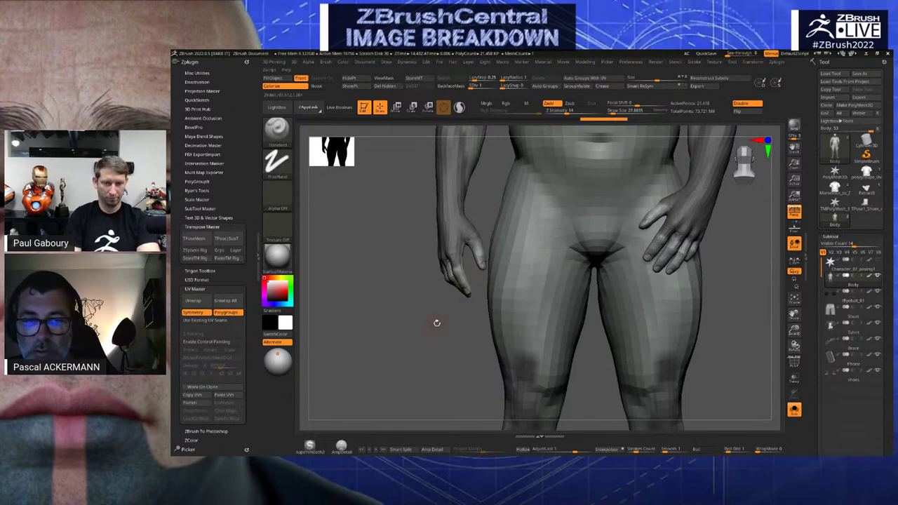
left_click_drag(436, 323, 457, 206, "alt")
mouse_move(357, 208)
left_mouse_down("alt")
mouse_move(395, 337)
mouse_move(433, 419)
mouse_move(440, 406)
left_mouse_up("alt")
key("d")
key("d")
key("d")
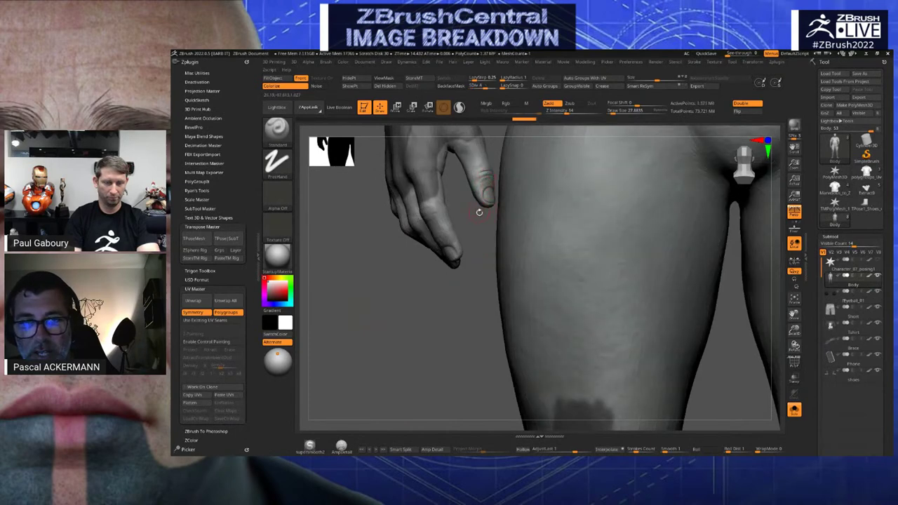
left_click_drag(479, 212, 357, 232, "alt")
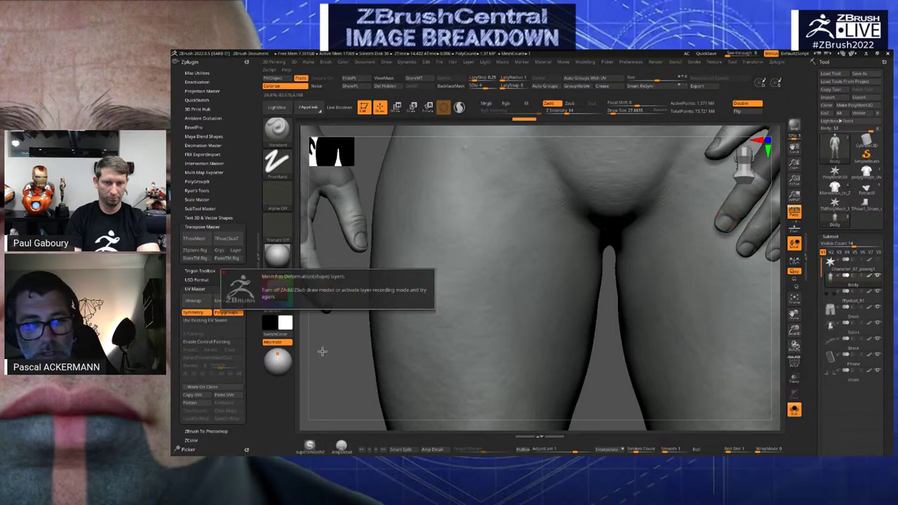
left_click_drag(326, 350, 351, 379)
Duplicate the Body subtool of the posed character
left_click_drag(714, 324, 799, 312, "alt")
left_click_drag(824, 428, 823, 279)
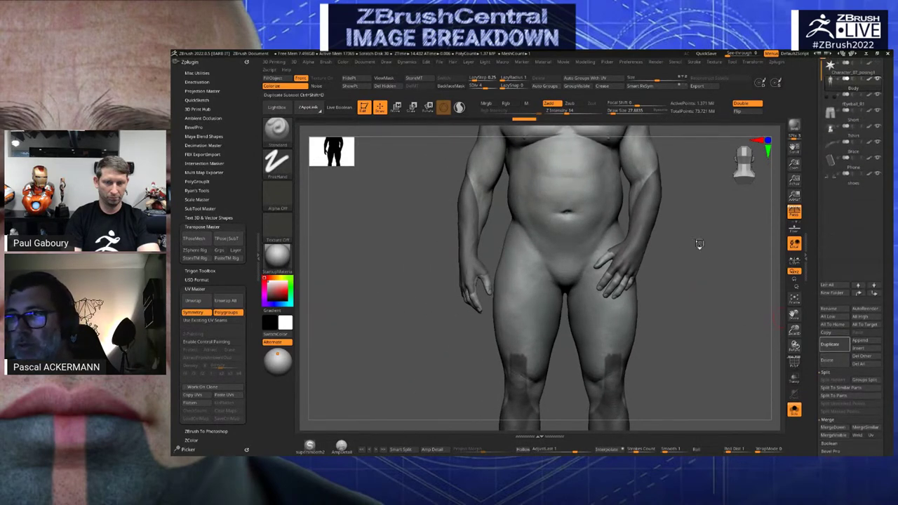
key("ctrl+shift+d")
left_click_drag(723, 246, 735, 277, "alt")
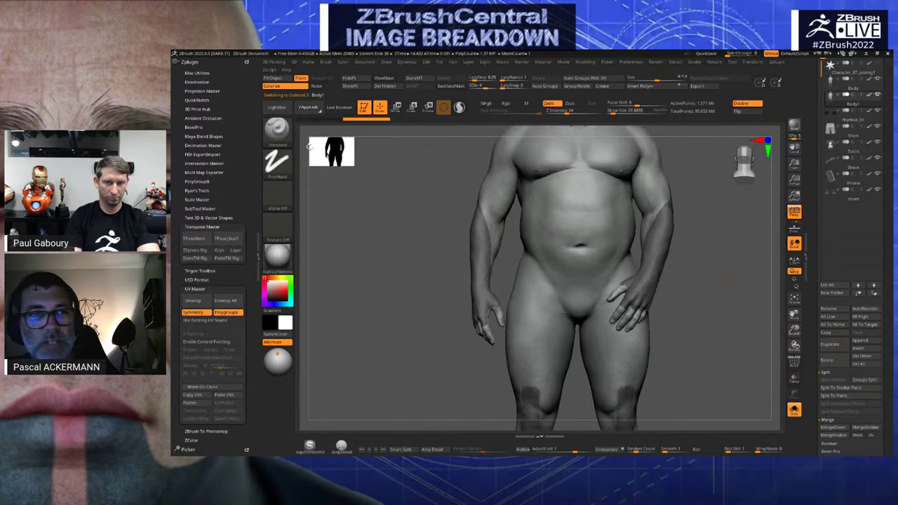
Set the duplicated body to subdivision level 1, check its layers, and delete its higher subdivision levels
left_click_drag(178, 117, 178, 125)
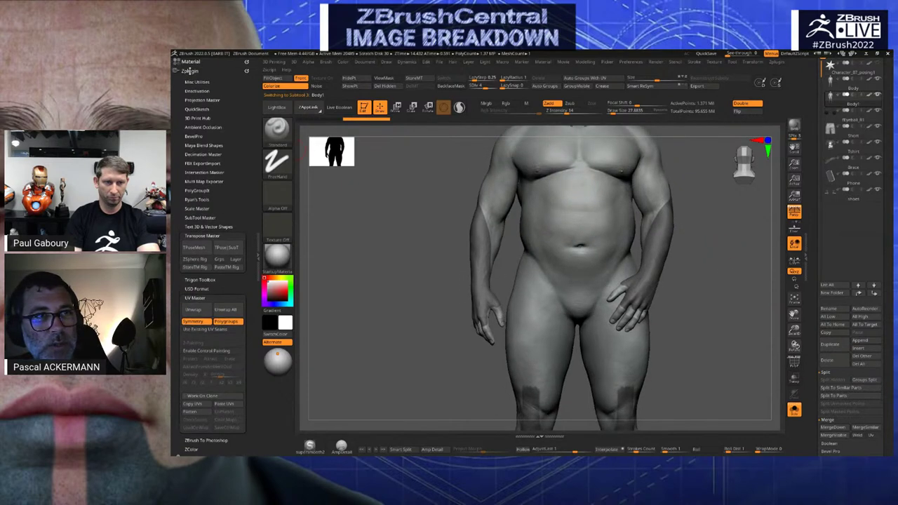
left_click(189, 71)
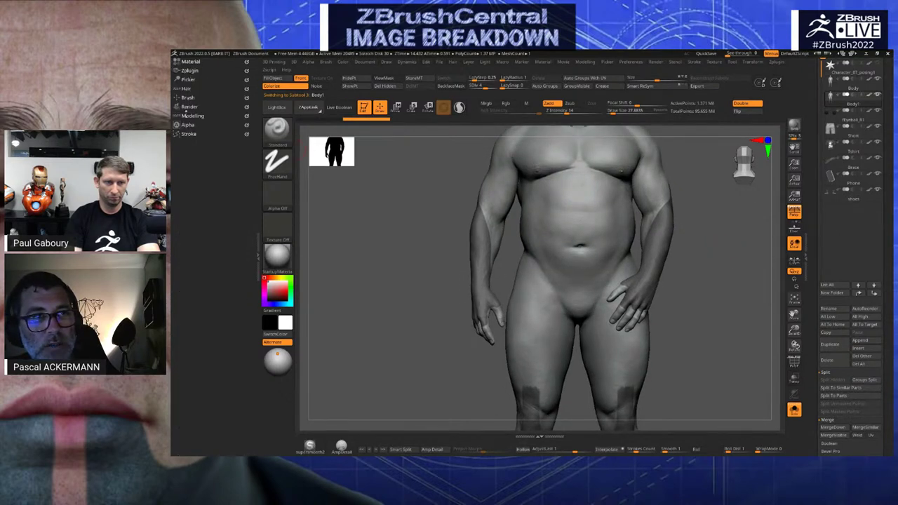
left_click(193, 116)
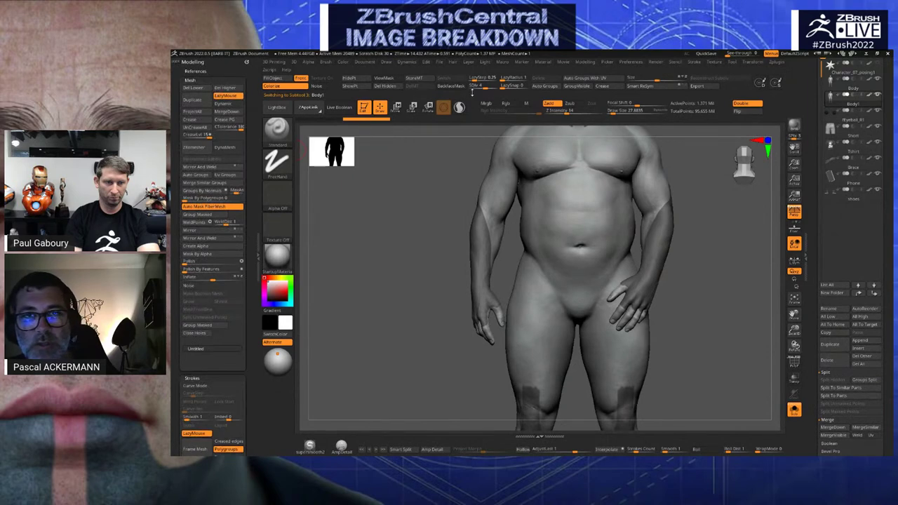
left_click(473, 86)
left_click_drag(809, 416, 814, 267)
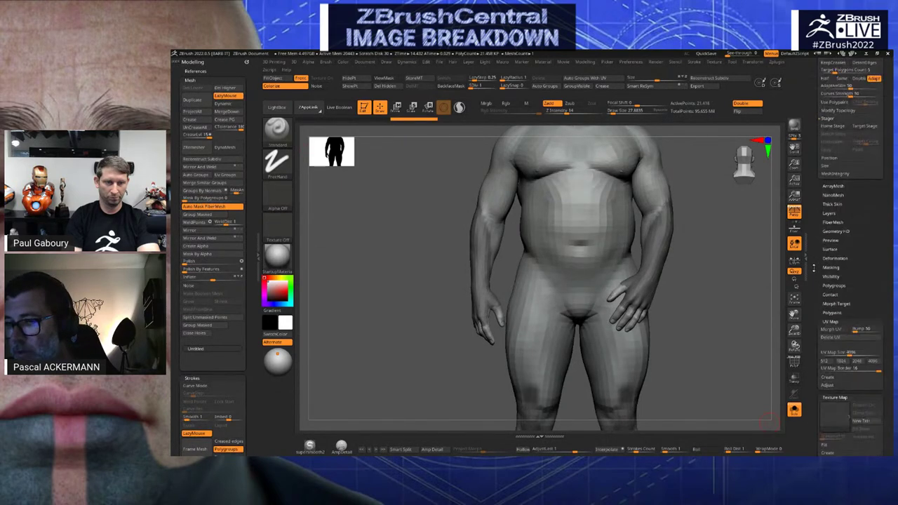
left_click(830, 213)
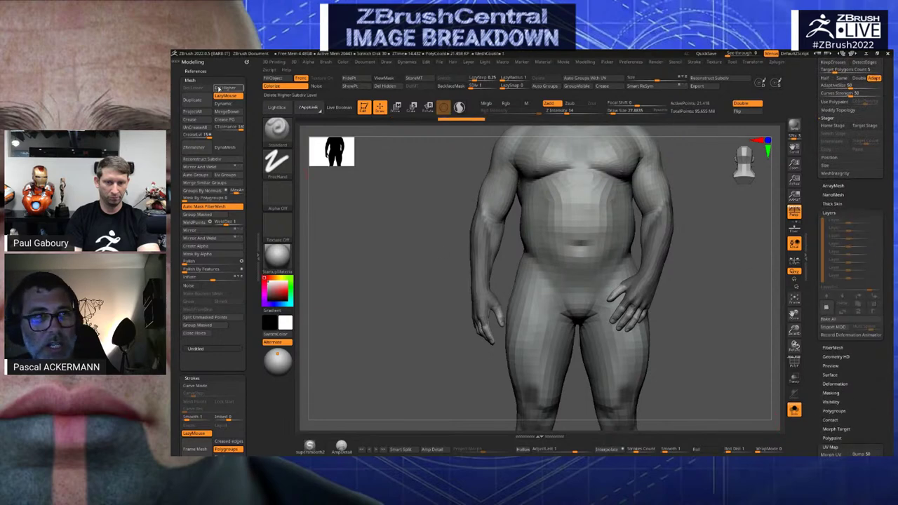
left_click(219, 89)
left_click_drag(319, 167, 358, 171, "alt")
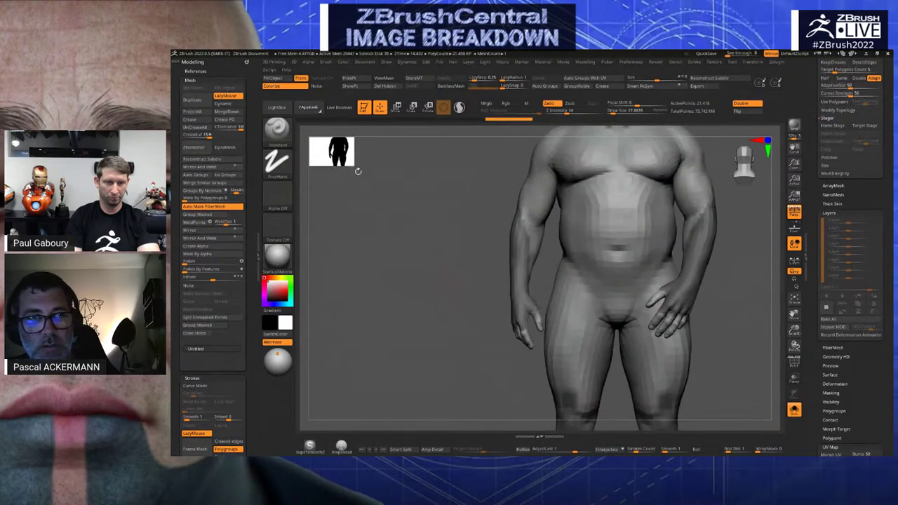
Browse the insert mesh and cloth folders of the LightBox brush library and load the chain insert mesh brush
left_click(278, 108)
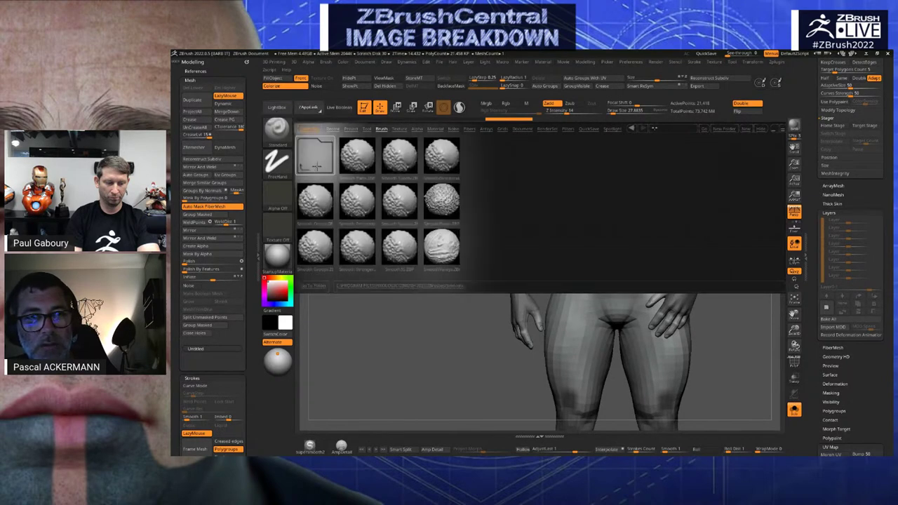
left_click(316, 166)
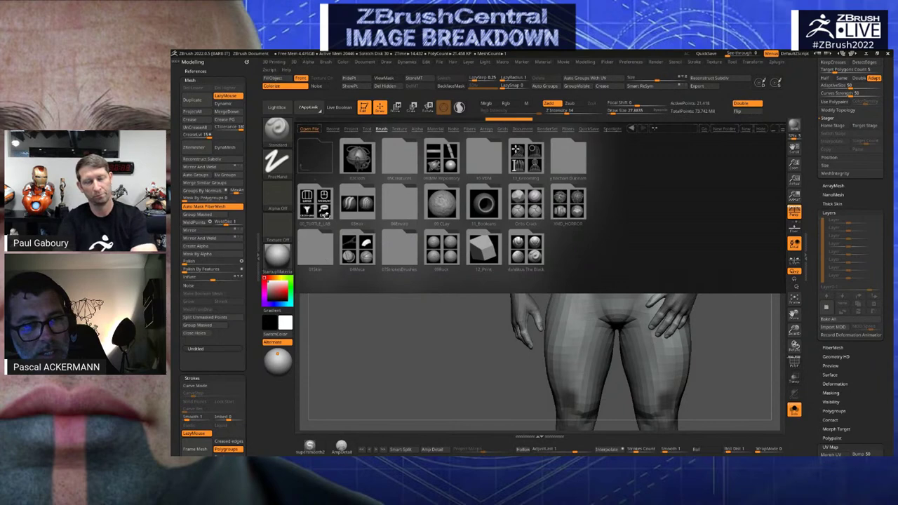
left_click(353, 251)
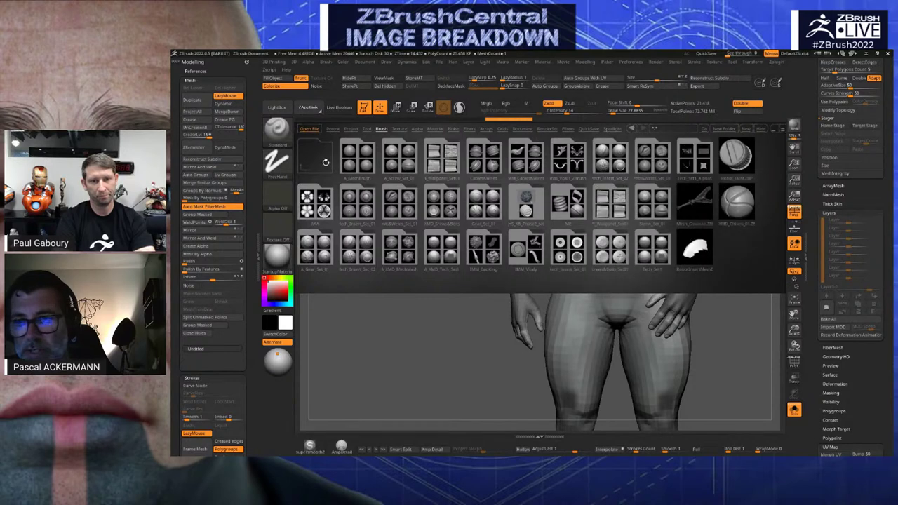
double_click(325, 162)
double_click(359, 165)
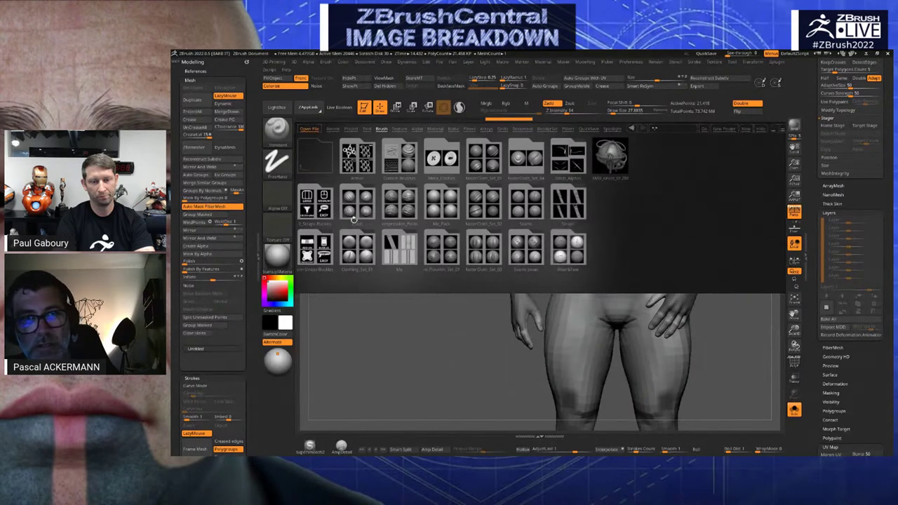
left_click(449, 210)
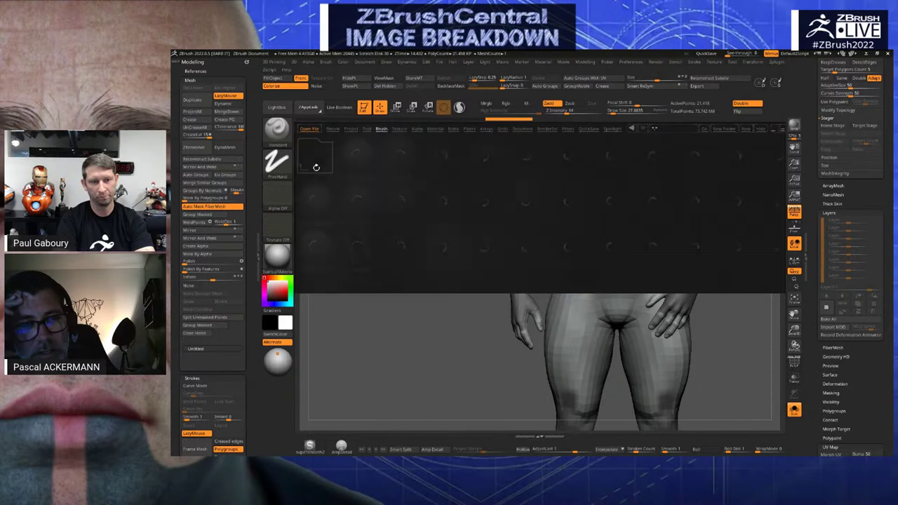
left_click(316, 158)
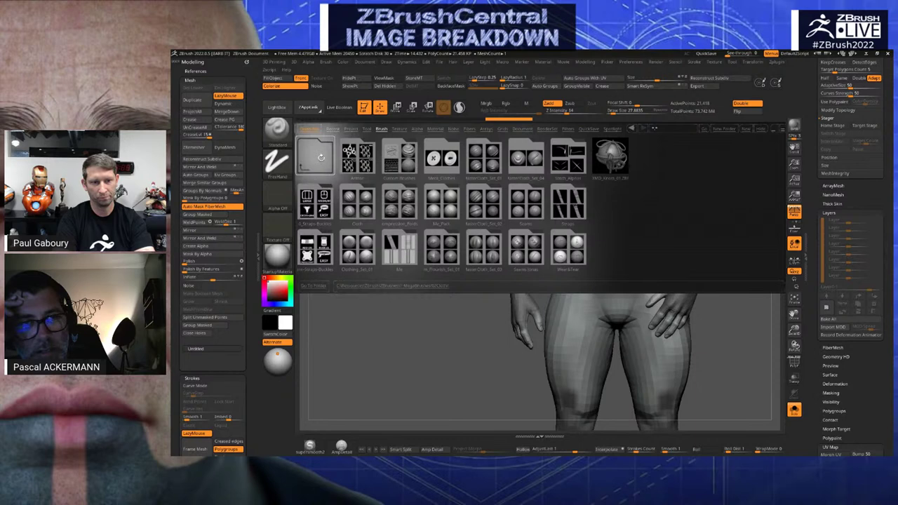
left_click(321, 157)
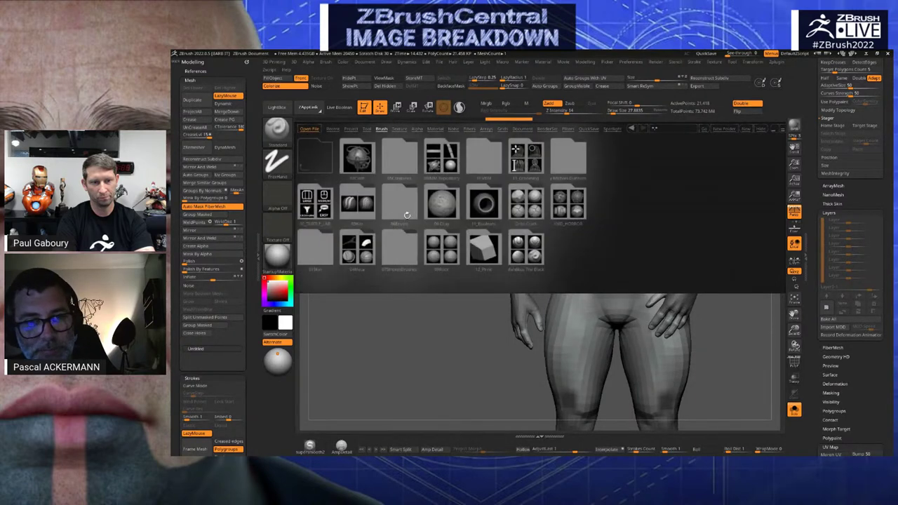
left_click(358, 250)
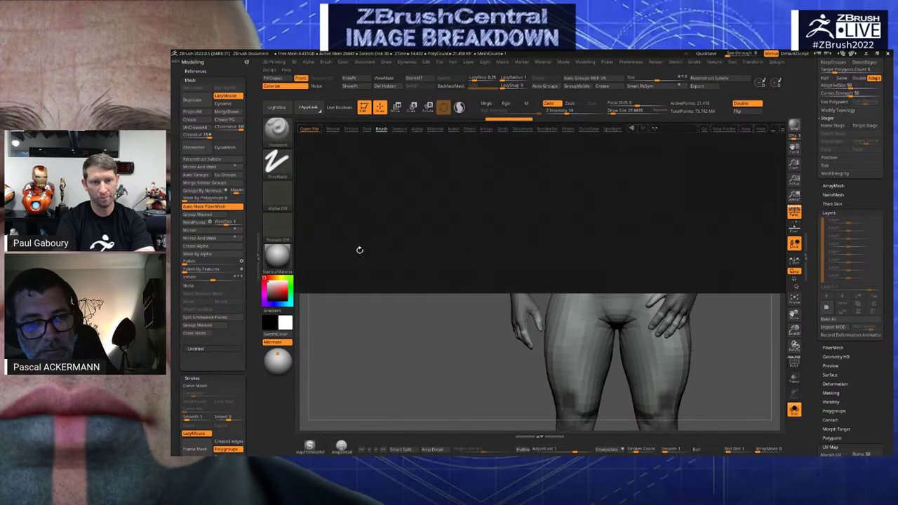
left_click(526, 204)
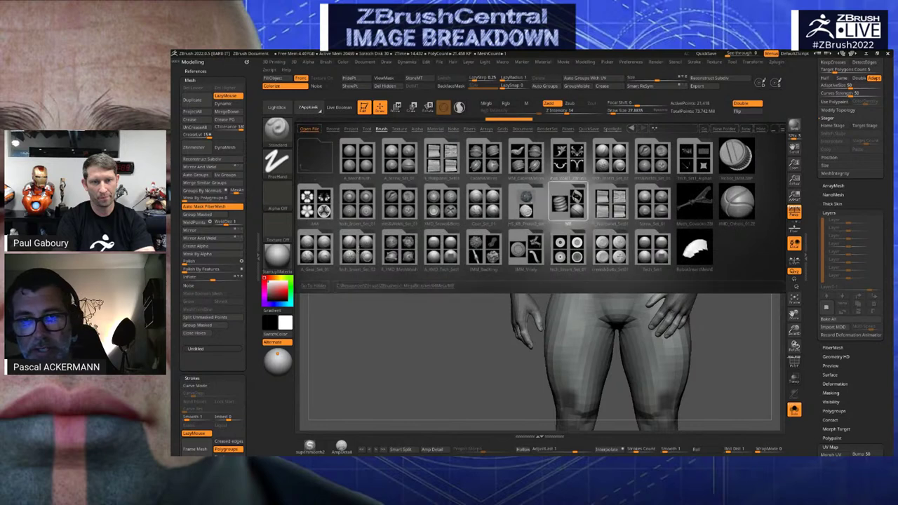
double_click(314, 247)
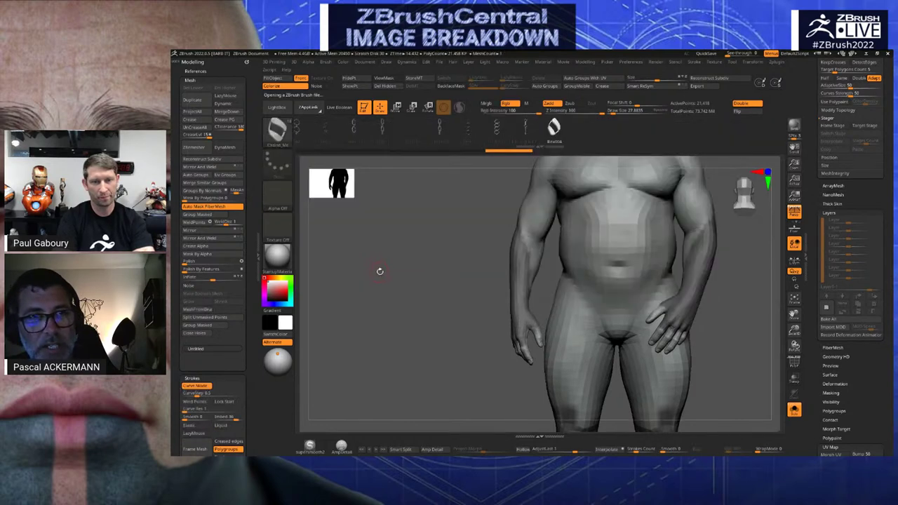
Try drawing a chain along the forearm with the insert mesh brush and undo it
mouse_move(429, 219)
left_mouse_down("alt")
mouse_move(443, 217)
mouse_move(459, 235)
left_mouse_up("alt")
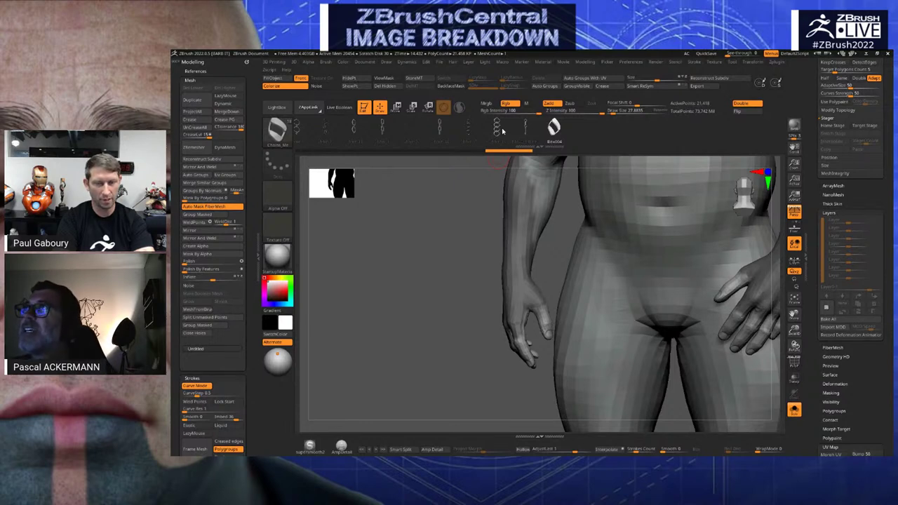
left_click_drag(481, 240, 461, 257)
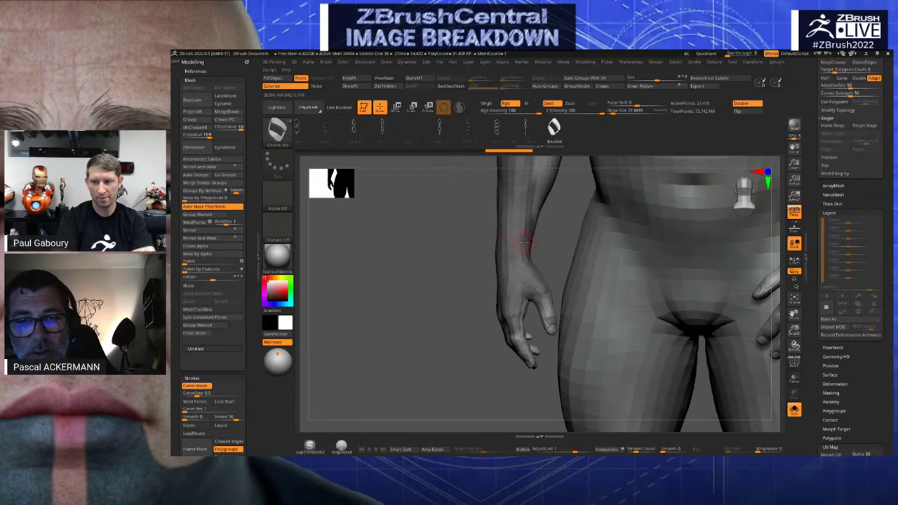
left_click_drag(475, 239, 491, 248)
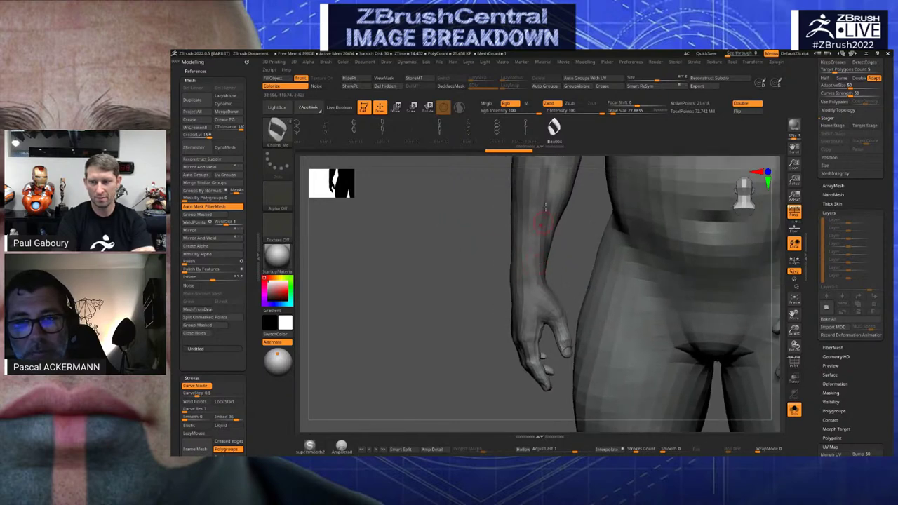
left_click_drag(429, 246, 451, 255)
left_click_drag(522, 337, 519, 357)
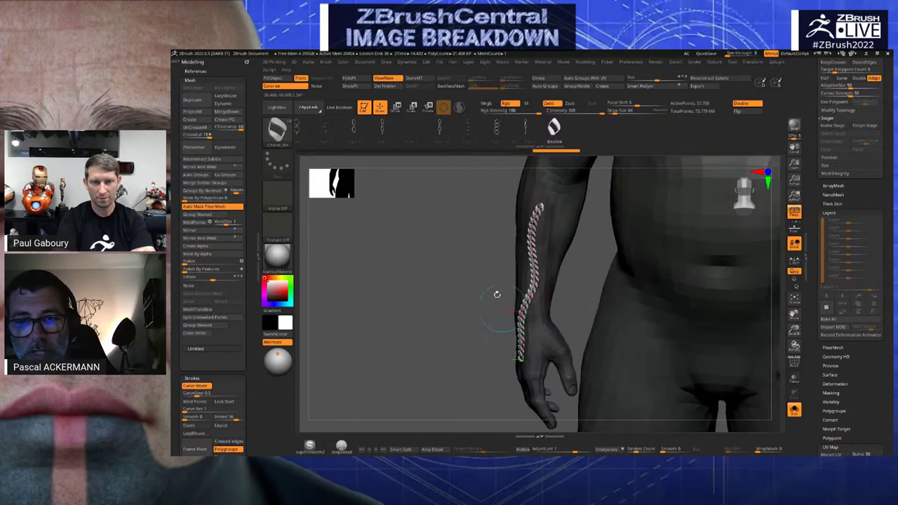
key("ctrl+z")
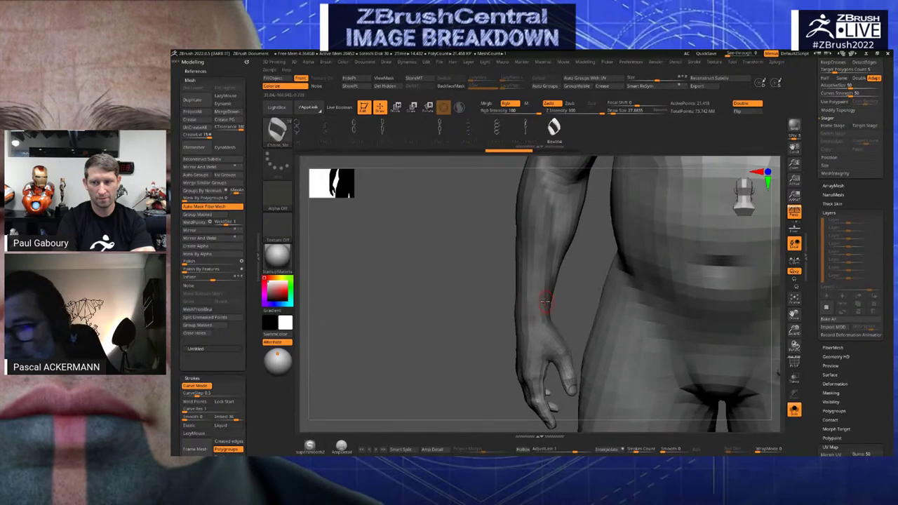
Wrap a chain bracelet around the wrist of the straight arm, undoing the first attempt
left_click_drag(539, 302, 486, 305, "ctrl+shift")
key("ctrl+z")
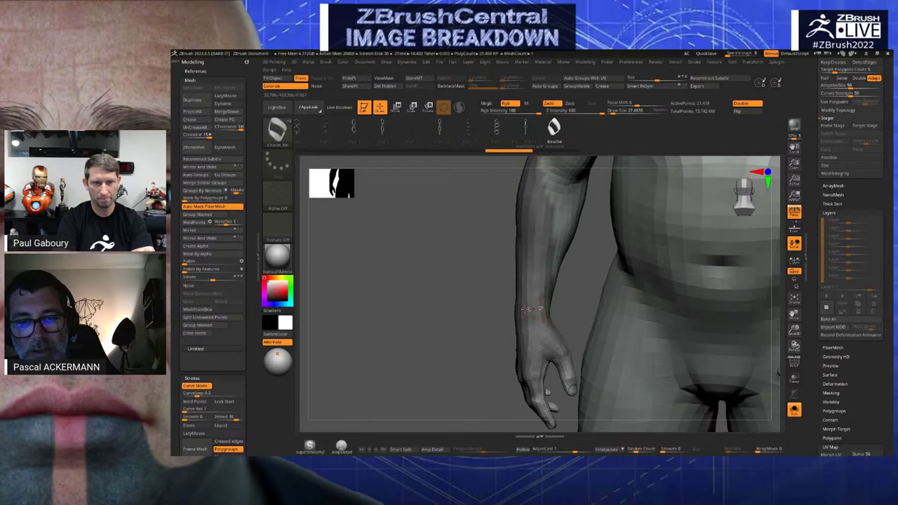
left_click_drag(490, 308, 489, 307, "shift")
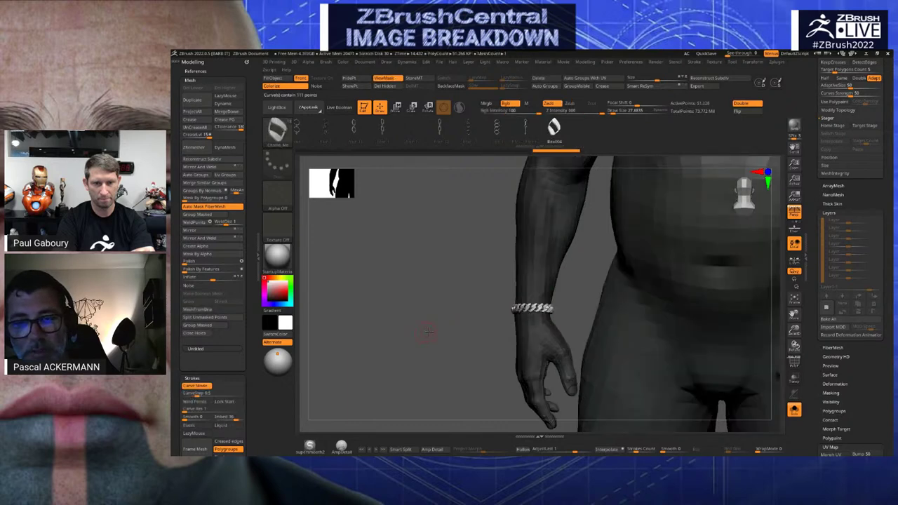
mouse_move(427, 333)
left_mouse_down()
mouse_move(433, 313)
mouse_move(407, 287)
left_mouse_up()
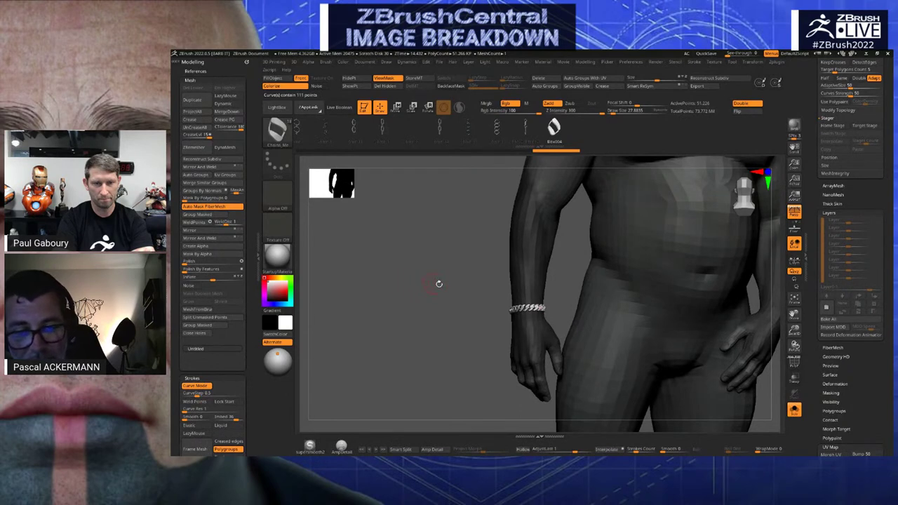
left_click_drag(438, 283, 318, 310)
Turn on the Elastic curve option for the chain brush and set the draw size to about 38.5
mouse_move(174, 257)
left_mouse_down()
mouse_move(176, 150)
mouse_move(181, 242)
left_mouse_up()
left_click(187, 318)
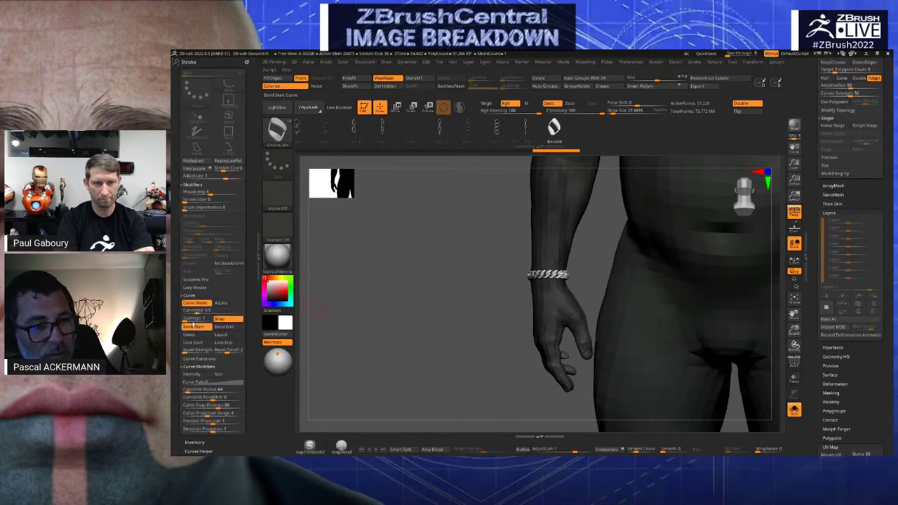
scroll(177, 313, "down", 1)
left_click(188, 317)
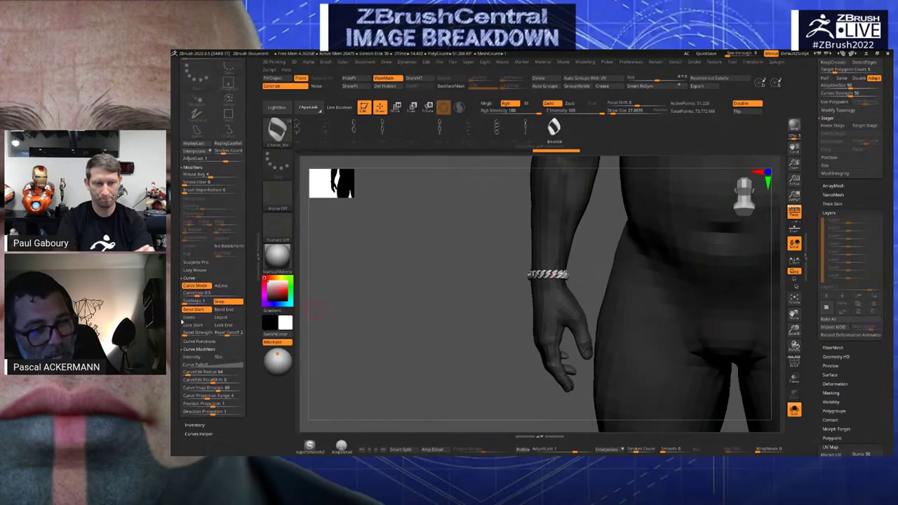
mouse_move(475, 311)
left_mouse_down()
mouse_move(473, 296)
mouse_move(505, 283)
mouse_move(475, 277)
mouse_move(513, 278)
mouse_move(461, 293)
left_mouse_up()
left_click(512, 276)
key("ctrl+z")
key("s")
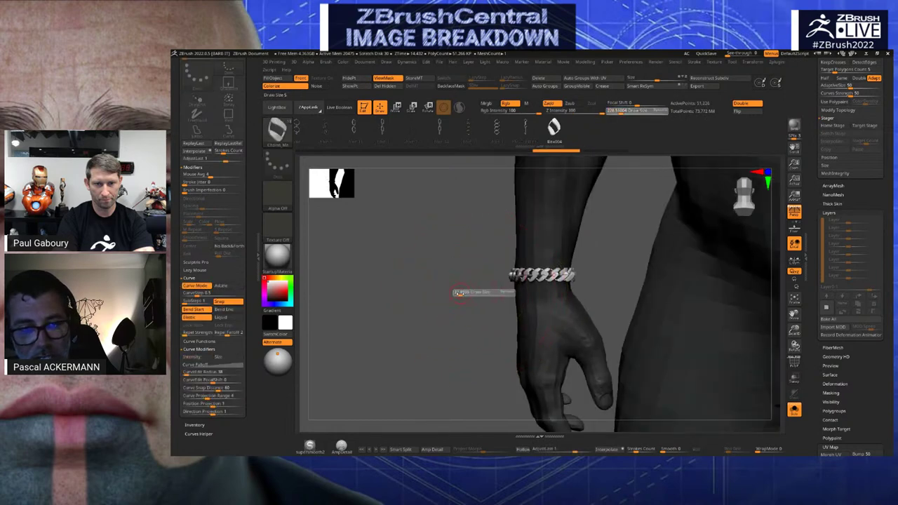
left_click(458, 294)
mouse_move(511, 276)
left_mouse_down()
mouse_move(457, 278)
mouse_move(435, 294)
mouse_move(433, 310)
mouse_move(426, 289)
mouse_move(425, 305)
mouse_move(383, 278)
mouse_move(572, 295)
mouse_move(613, 328)
mouse_move(626, 353)
left_mouse_up()
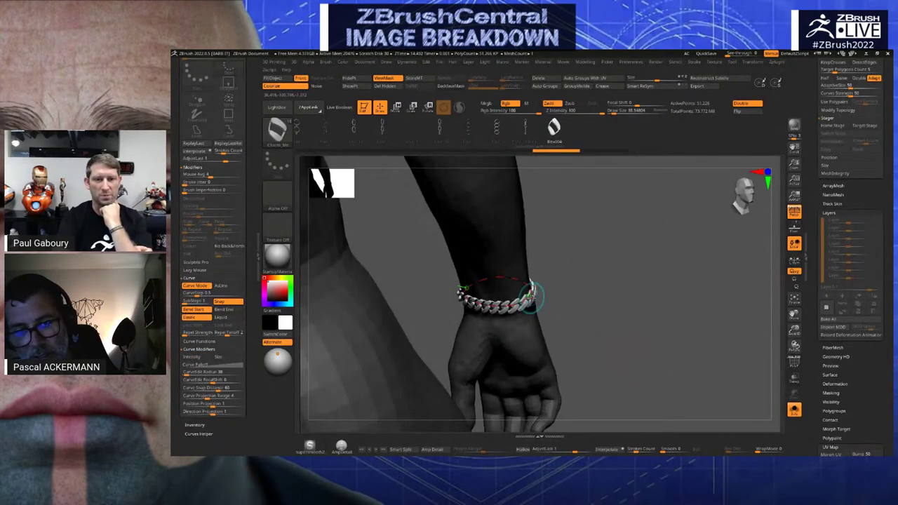
Compare the bracelet with the full character's one and try stretching its curve away from the wrist
left_click(794, 410)
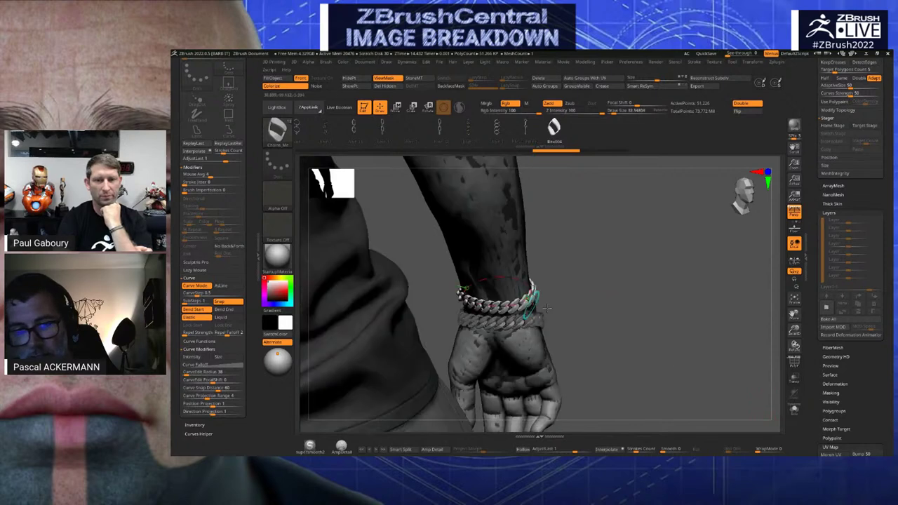
left_click(795, 410)
left_click(531, 297, "ctrl+shift")
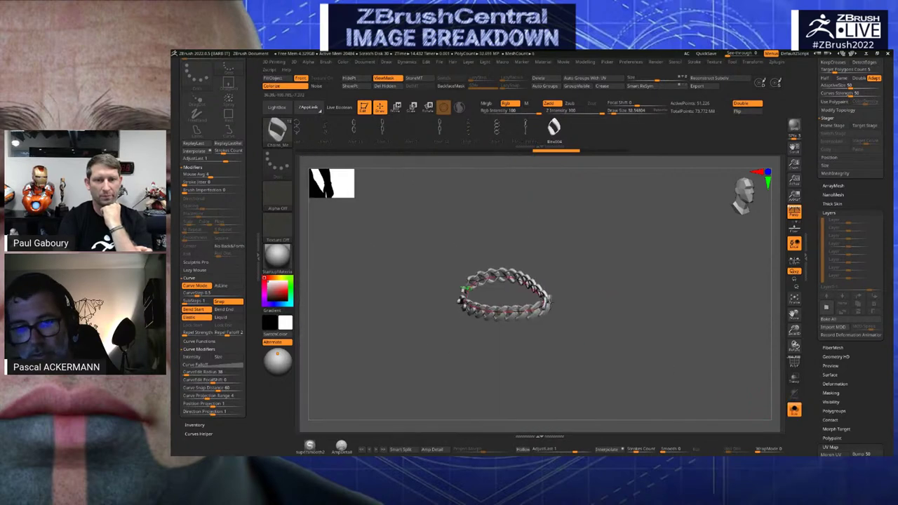
left_click_drag(542, 299, 591, 314)
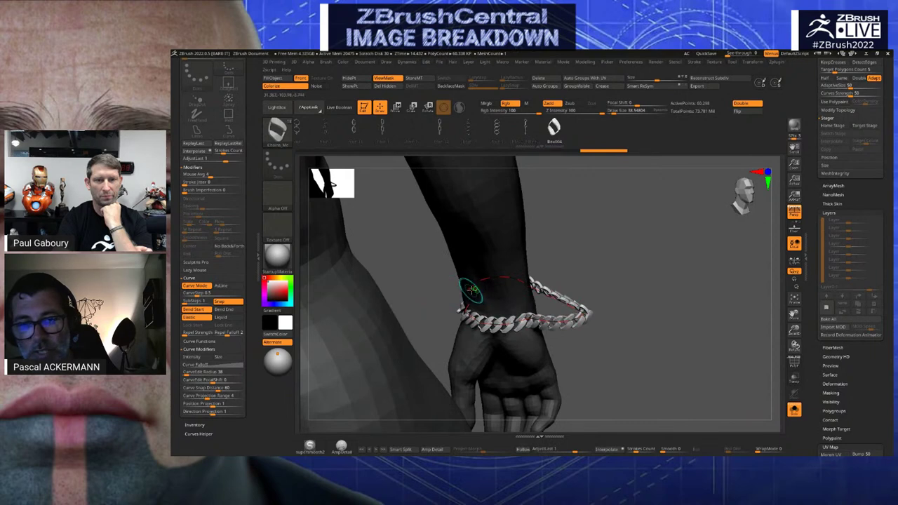
Loosen the bracelet by pulling its curve outward at the side of the wrist
left_click_drag(642, 291, 608, 298)
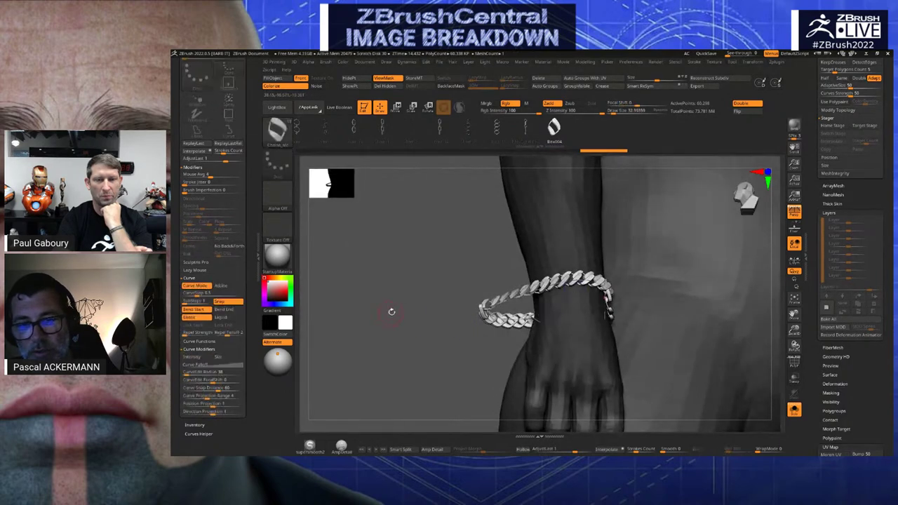
left_click_drag(391, 313, 425, 320)
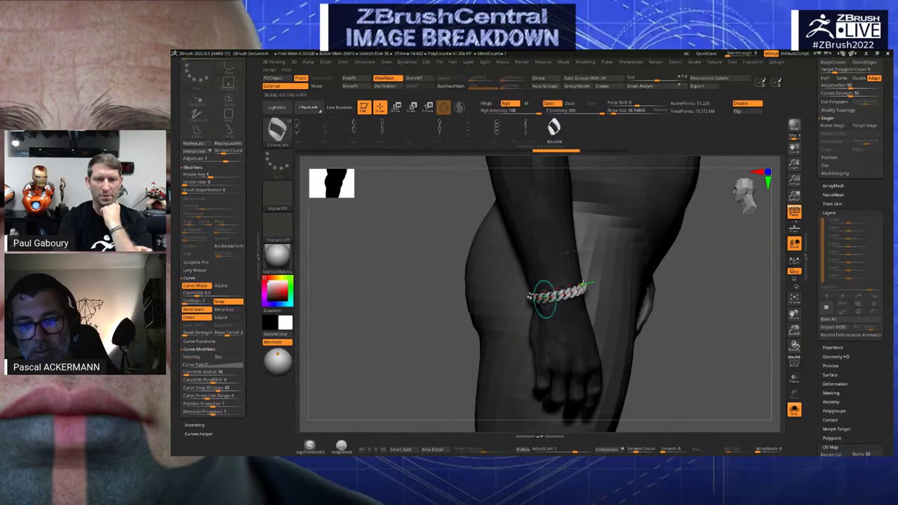
left_click_drag(543, 305, 514, 307)
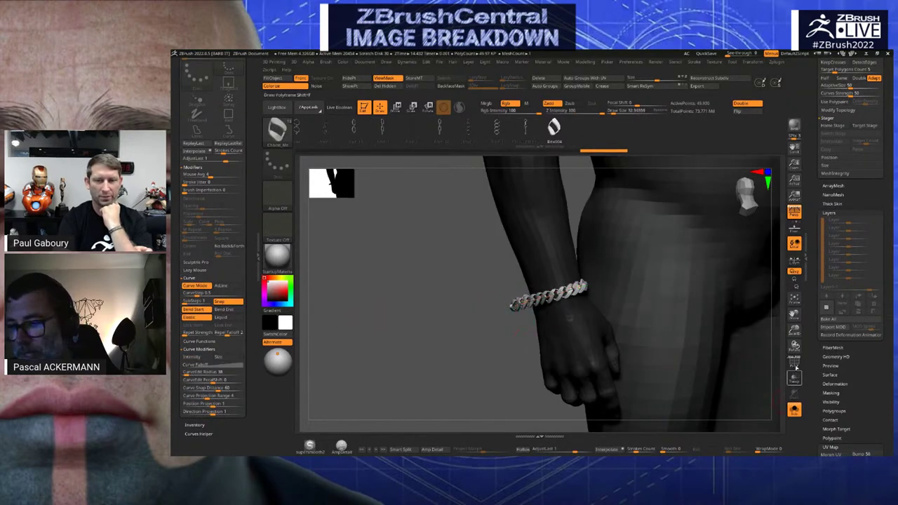
mouse_move(430, 325)
left_mouse_down()
mouse_move(610, 334)
mouse_move(440, 328)
left_mouse_up()
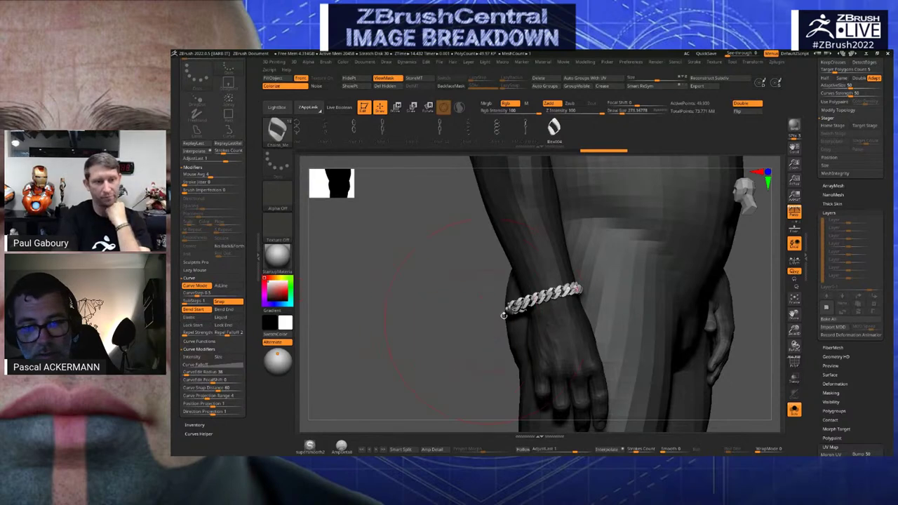
Try refreshing the bracelet curve at different draw sizes and undo each result
left_click(511, 309)
key("ctrl+z")
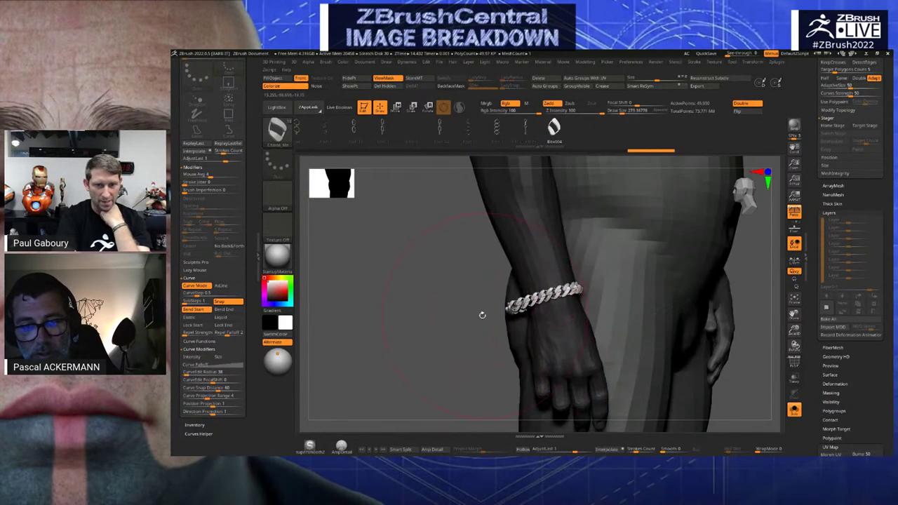
key("s")
mouse_move(471, 317)
left_mouse_down()
mouse_move(461, 307)
mouse_move(426, 313)
left_mouse_up()
left_click(510, 309)
key("ctrl+z")
Rebuild the bracelet with thinner links at a draw size of about 15 and adjust its curve at the wrist
key("s")
left_click(466, 307)
left_click(511, 310)
left_click_drag(566, 295, 558, 286)
mouse_move(458, 295)
left_mouse_down()
mouse_move(316, 287)
mouse_move(371, 325)
left_mouse_up()
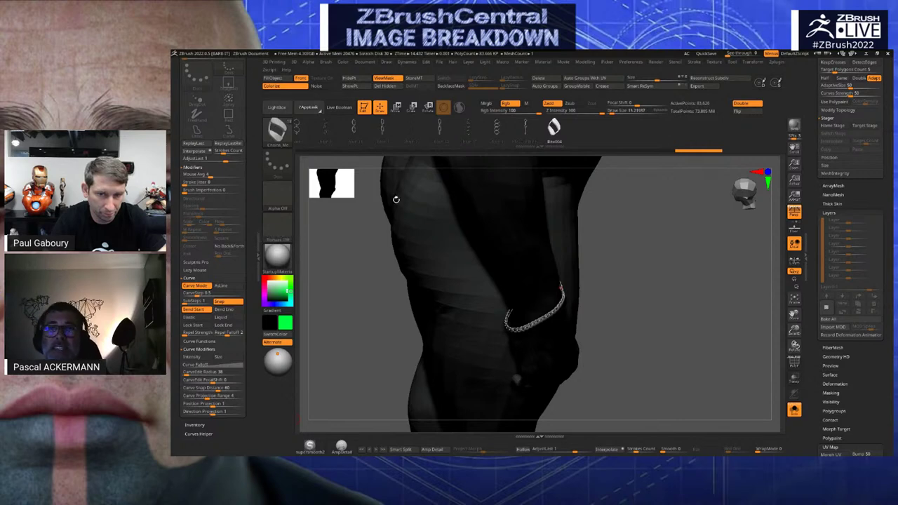
Switch from the chain brush to the Standard brush
left_click_drag(656, 297, 316, 286)
key("b")
key("s")
key("t")
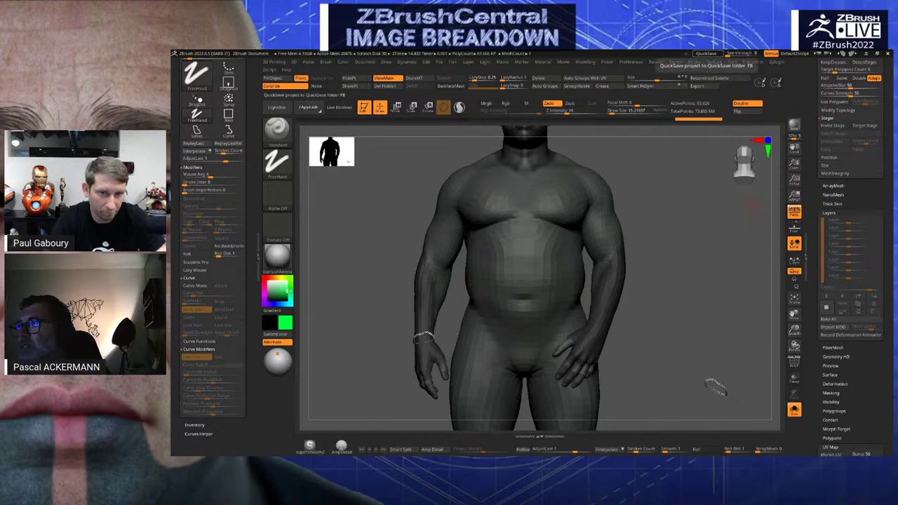
Switch to the reference board and find the clothed character renders in the WIP section under Zbrush
key("alt+Tab")
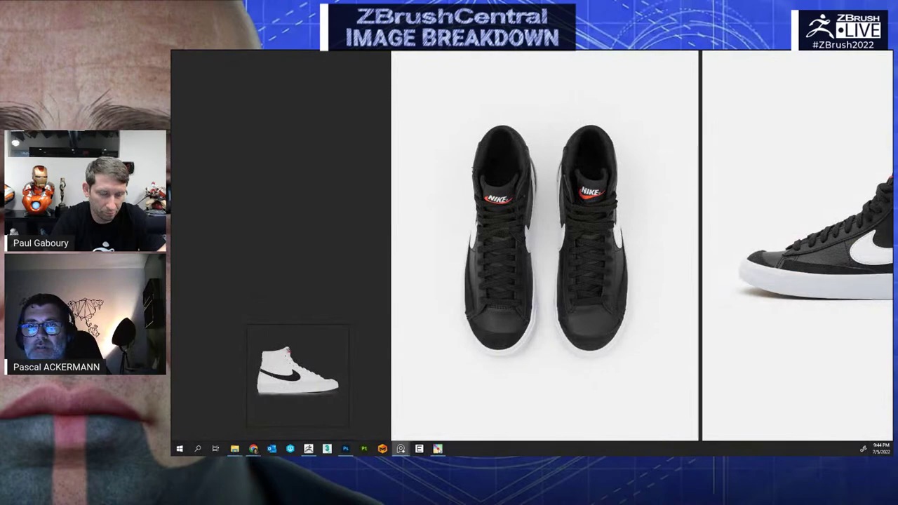
scroll(636, 262, "down", 3)
scroll(637, 264, "down", 6)
scroll(541, 263, "up", 3)
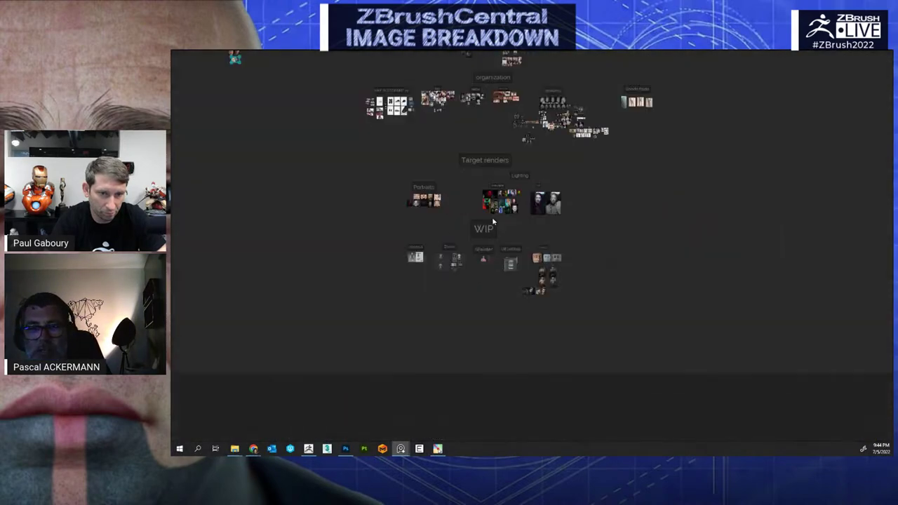
scroll(553, 293, "up", 2)
middle_click_drag(569, 198, 632, 245)
scroll(463, 327, "up", 5)
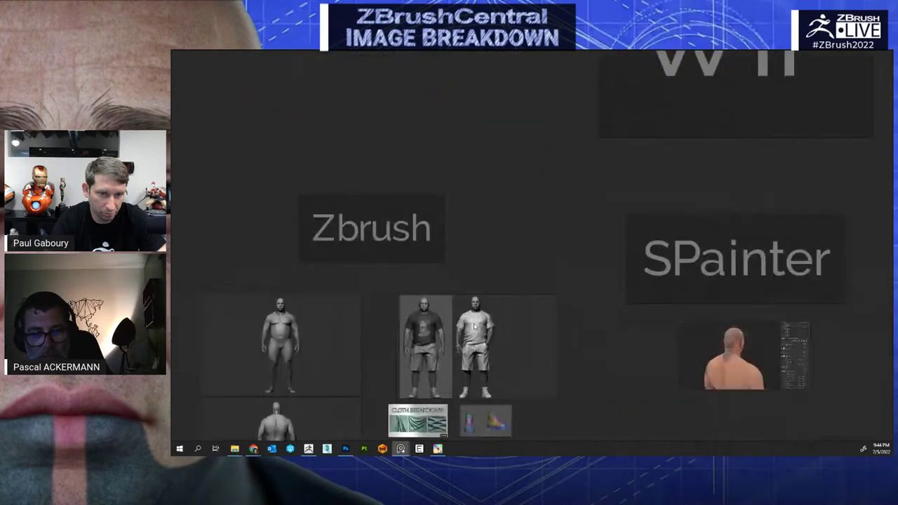
scroll(537, 280, "up", 5)
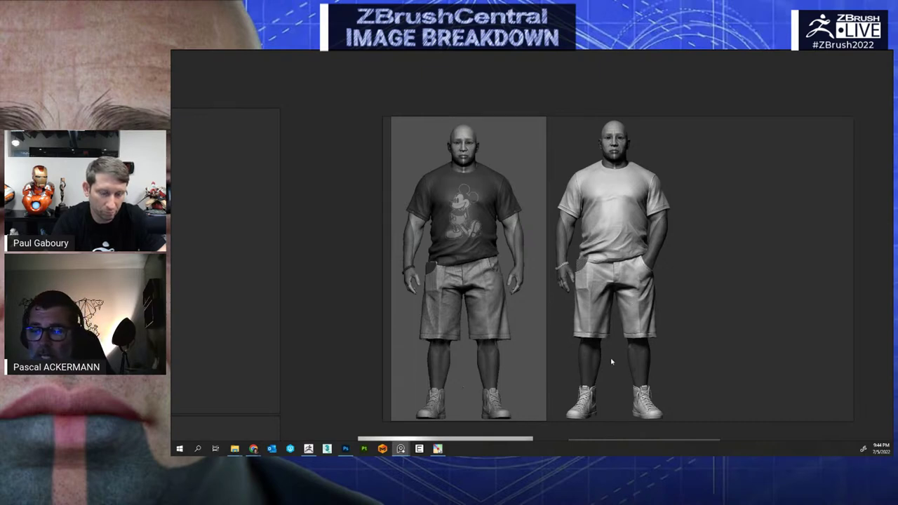
Compare the shorts, bracelet and shoes in the neutral and posed character renders
middle_click_drag(581, 399, 596, 367)
scroll(602, 368, "up", 5)
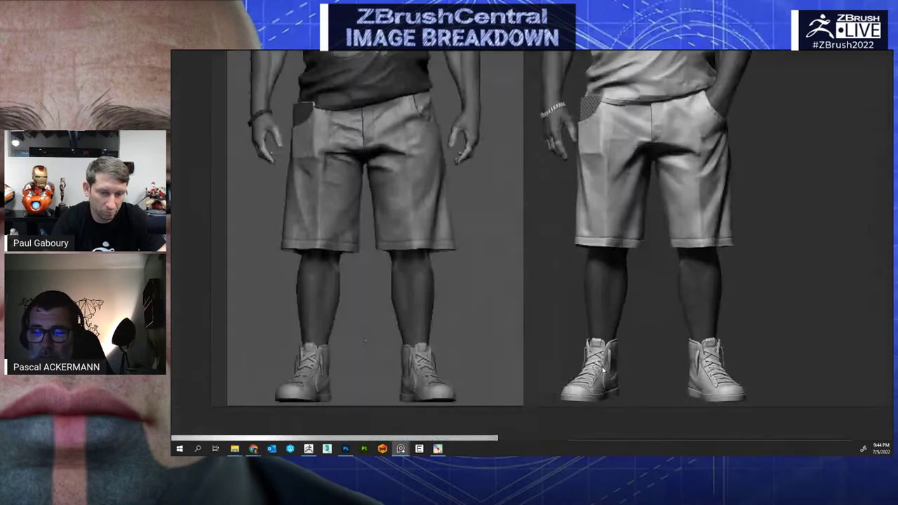
scroll(689, 349, "down", 3)
scroll(690, 349, "up", 4)
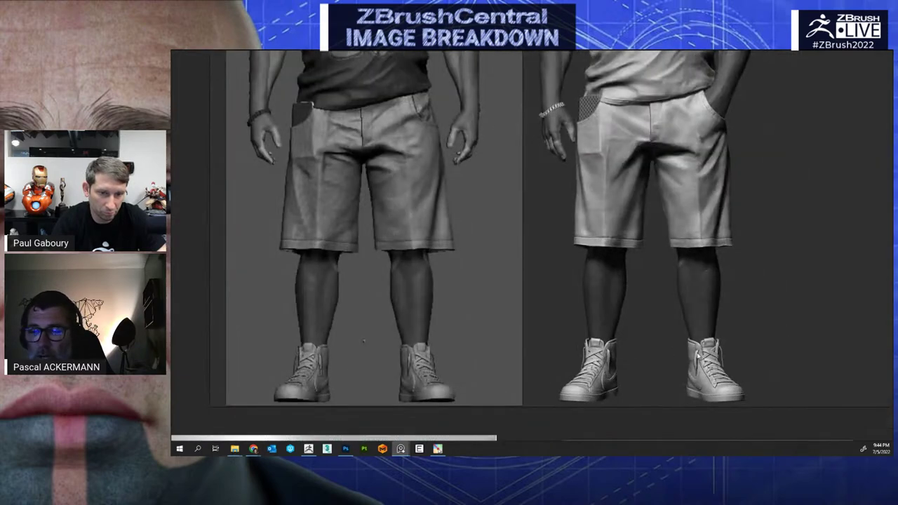
scroll(691, 394, "down", 8)
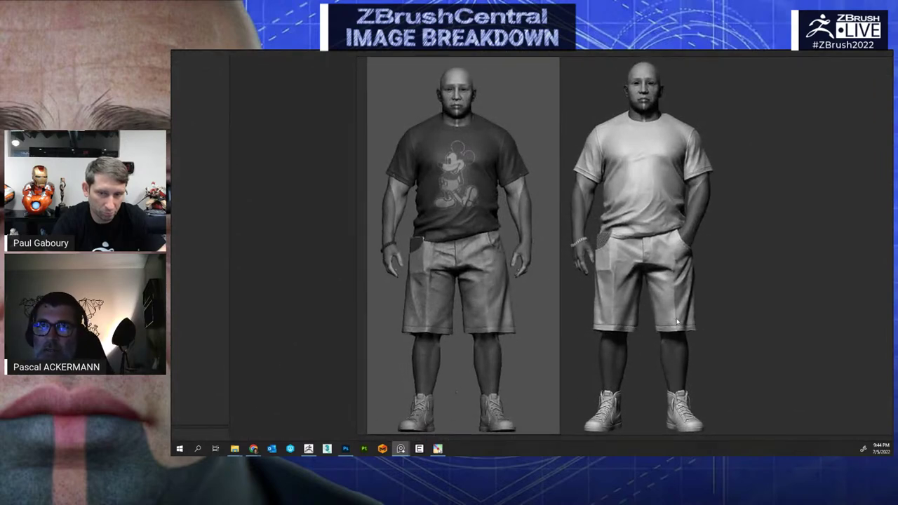
scroll(677, 321, "down", 4)
scroll(649, 282, "up", 5)
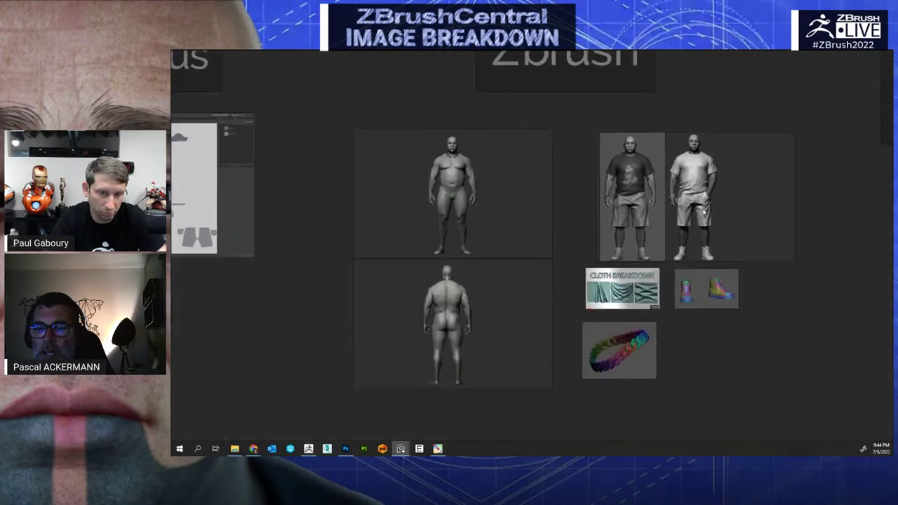
Examine the Cloth Breakdown card and the boot image beneath the clothed character renders
scroll(630, 268, "up", 2)
left_click_drag(618, 266, 629, 267)
middle_click_drag(634, 269, 546, 310)
scroll(589, 265, "up", 2)
scroll(588, 267, "down", 2)
middle_click_drag(566, 243, 559, 343)
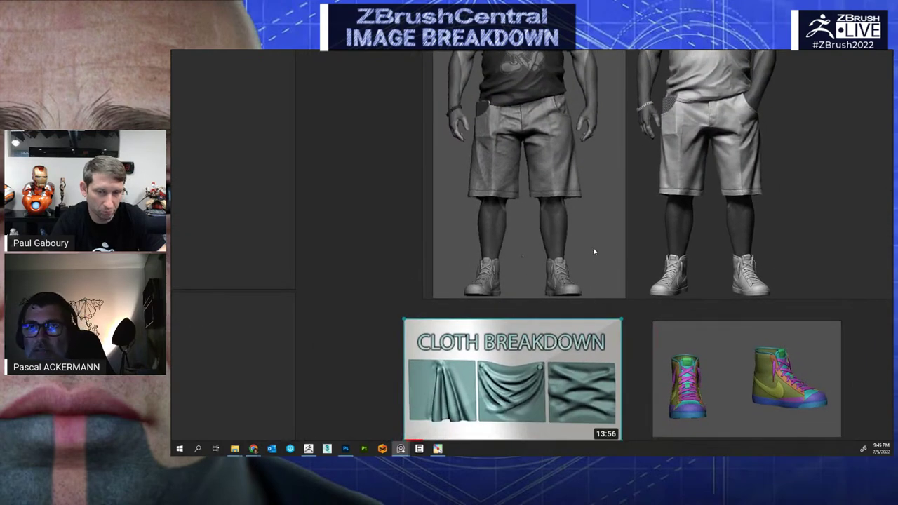
scroll(608, 231, "down", 3)
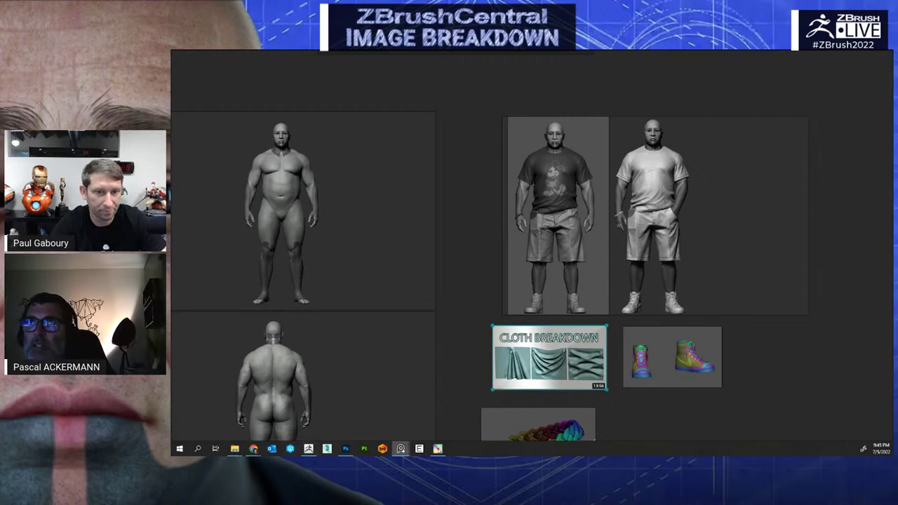
Find the cloth fold studies above the Cloth Breakdown card and move the two lower cylinder fold images slightly sideways
scroll(622, 161, "down", 5)
middle_click_drag(621, 161, 610, 192)
scroll(543, 243, "up", 6)
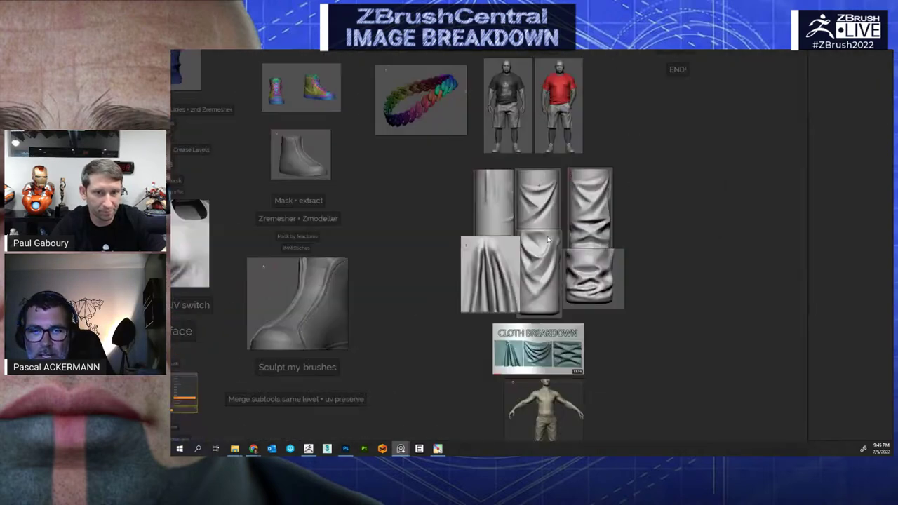
middle_click_drag(546, 244, 587, 202)
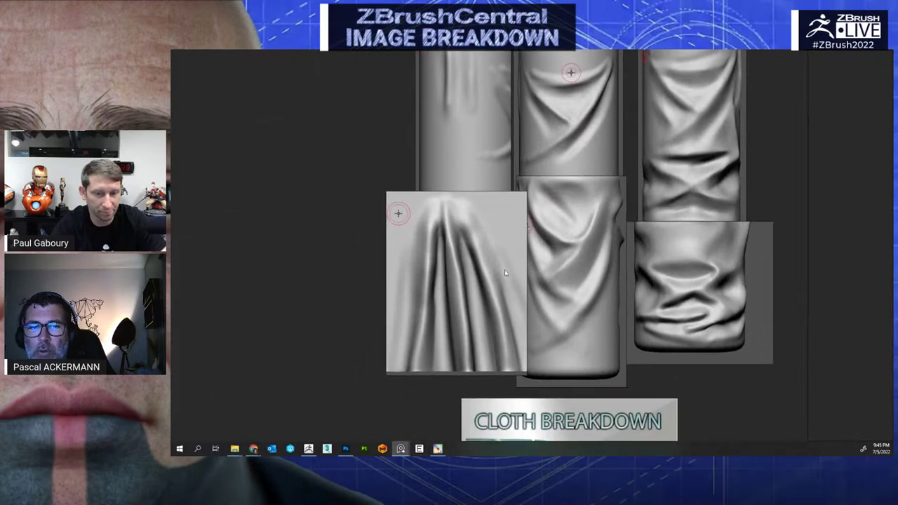
left_click_drag(729, 278, 751, 282)
left_click_drag(591, 277, 605, 280)
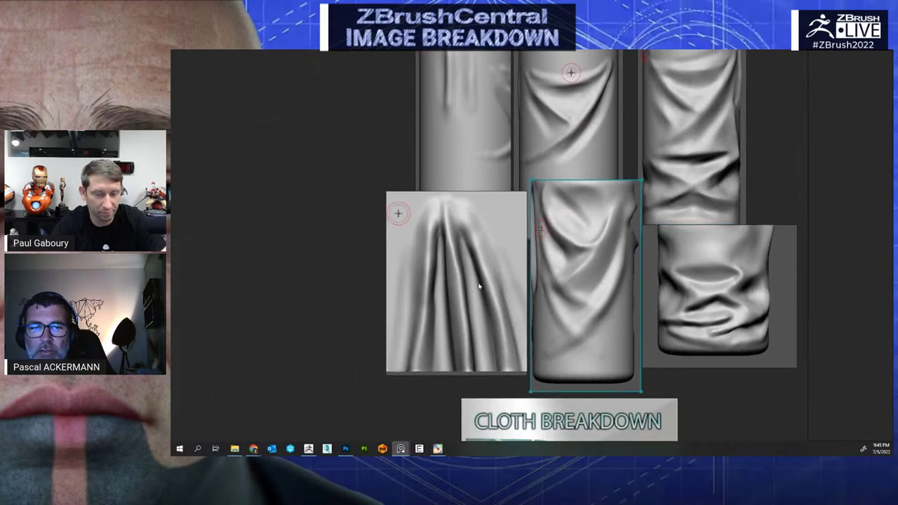
Shift the pleated cloth fold image slightly and examine the Tensed, Relaxed and Compressed folds in The Essential Concepts diagram
mouse_move(432, 271)
left_mouse_down()
mouse_move(433, 286)
mouse_move(431, 279)
left_mouse_up()
scroll(431, 279, "down", 5)
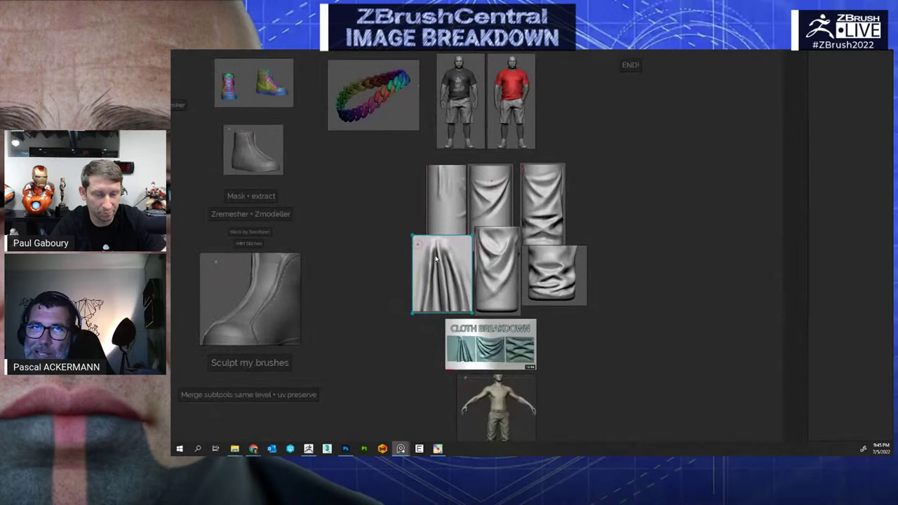
scroll(412, 265, "down", 4)
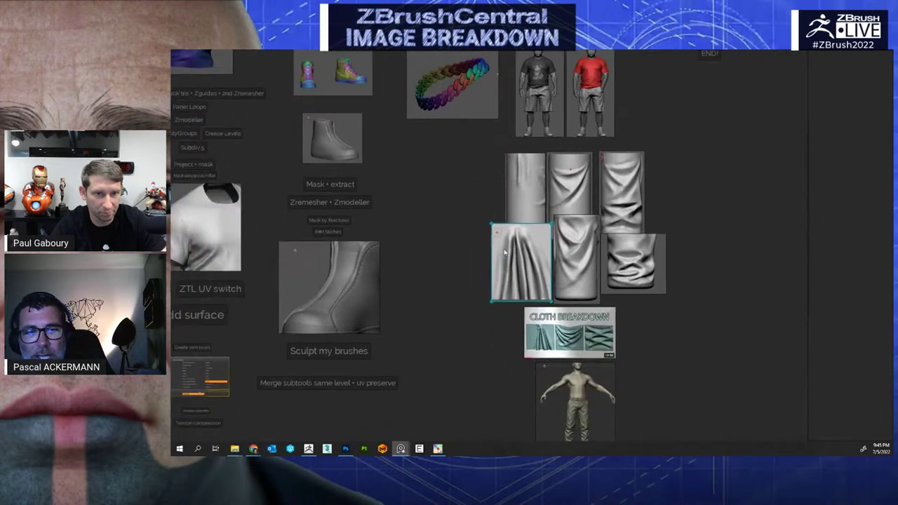
middle_click_drag(291, 393, 509, 267)
scroll(469, 267, "up", 4)
scroll(512, 263, "up", 1)
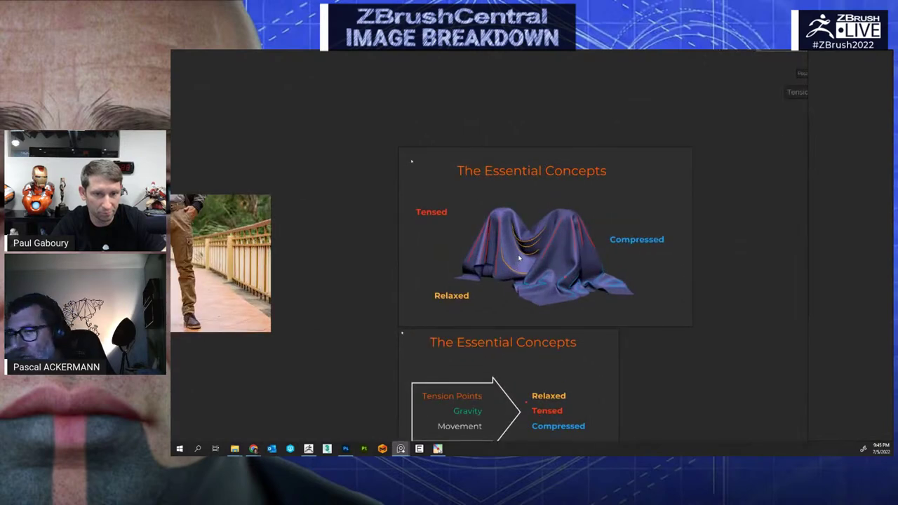
scroll(520, 249, "up", 3)
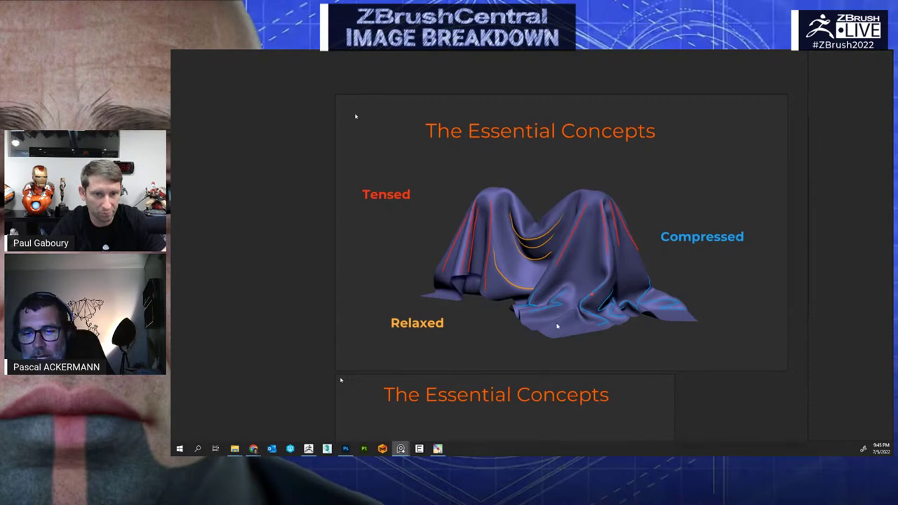
Compare the three fold types on the Cloth Breakdown card with the trousers on the male figure beneath it
scroll(622, 283, "down", 6)
middle_click_drag(577, 280, 411, 260)
scroll(488, 251, "down", 5)
scroll(660, 175, "up", 6)
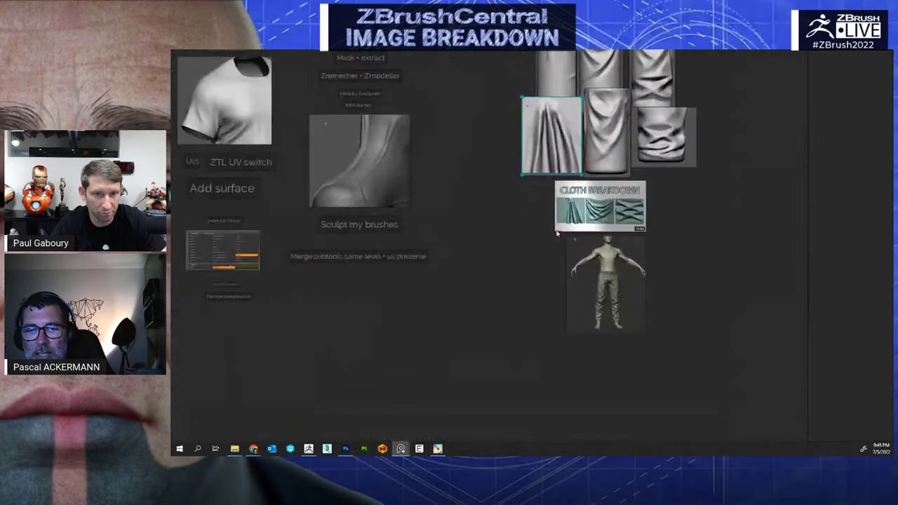
scroll(557, 233, "up", 4)
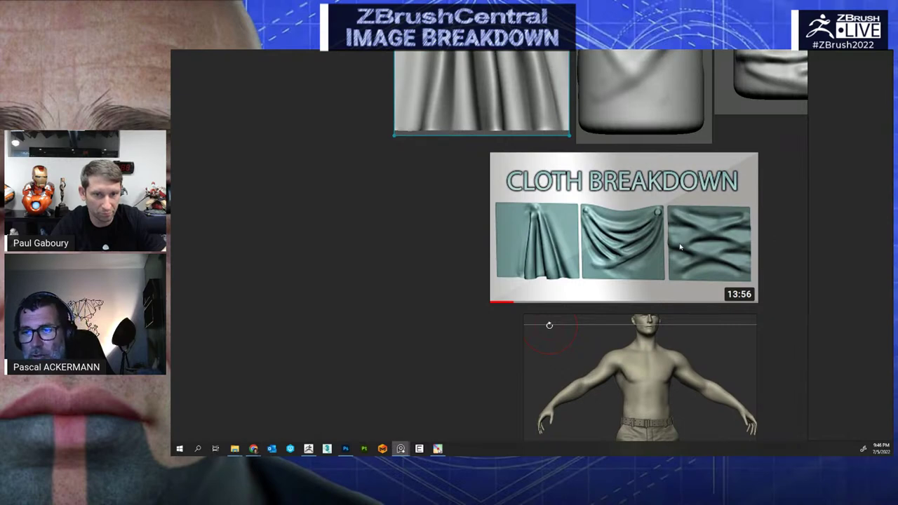
scroll(711, 266, "down", 4)
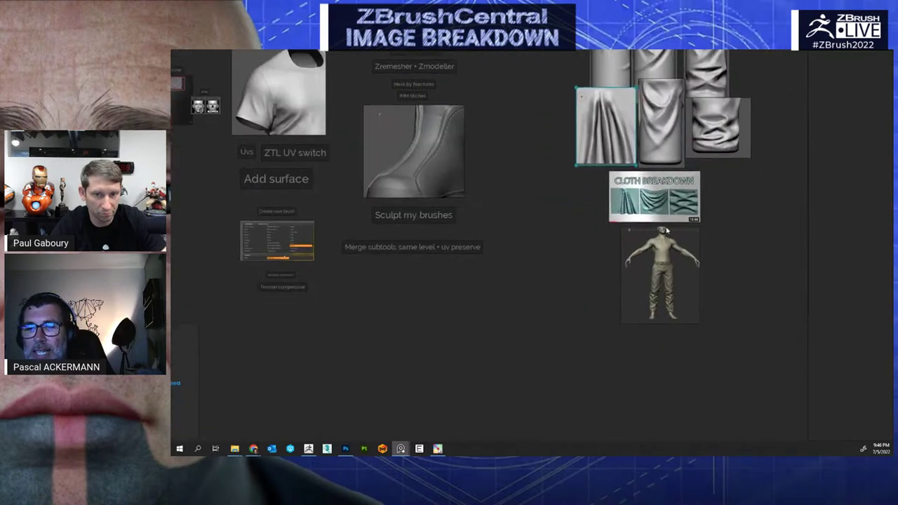
scroll(652, 275, "up", 4)
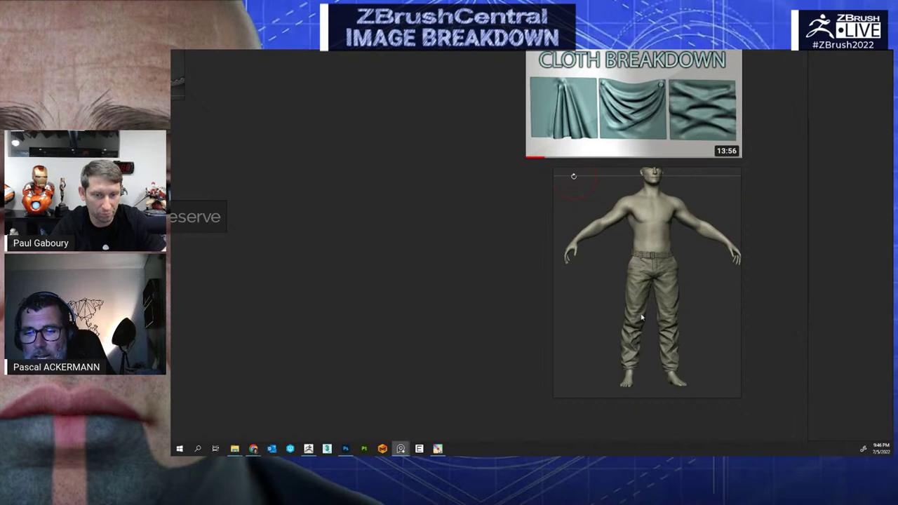
middle_click_drag(644, 218, 637, 284)
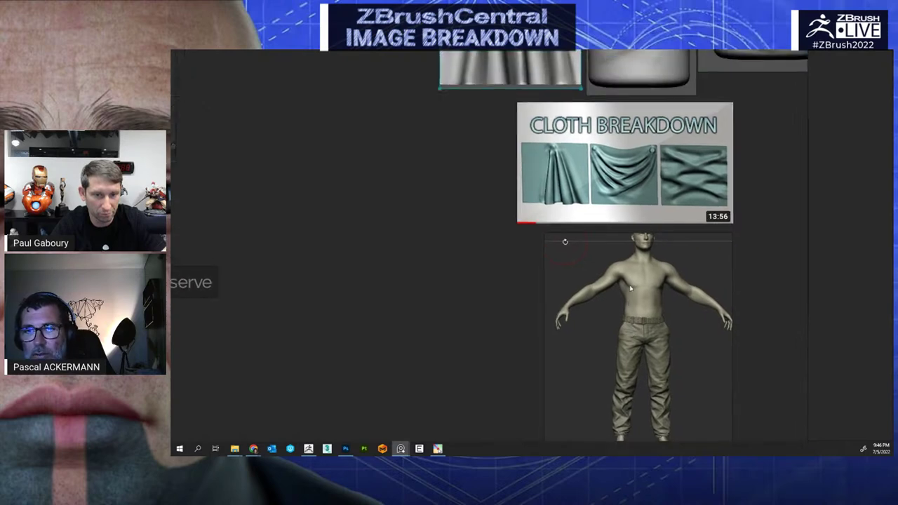
scroll(636, 337, "up", 3)
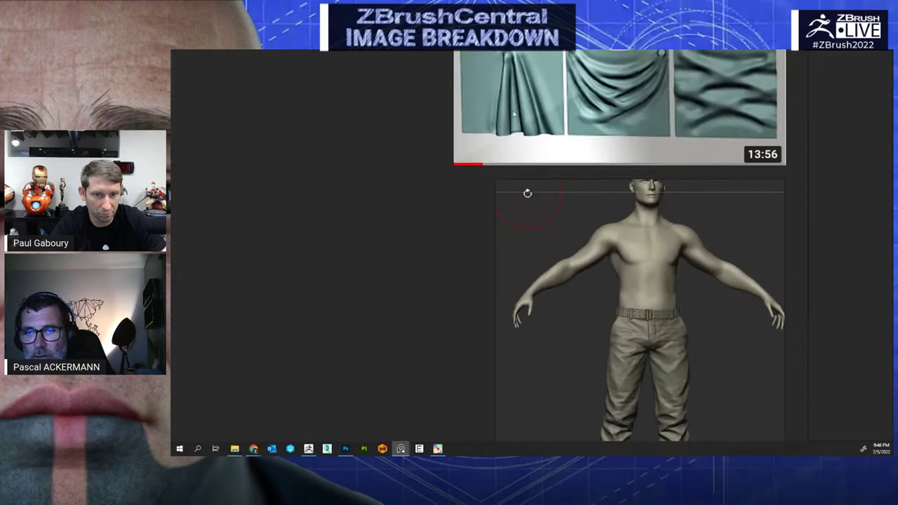
Return to the cloth fold studies and move the three lower images slightly closer together
scroll(630, 334, "down", 3)
middle_click_drag(633, 278, 631, 372)
scroll(632, 315, "down", 4)
scroll(614, 295, "up", 4)
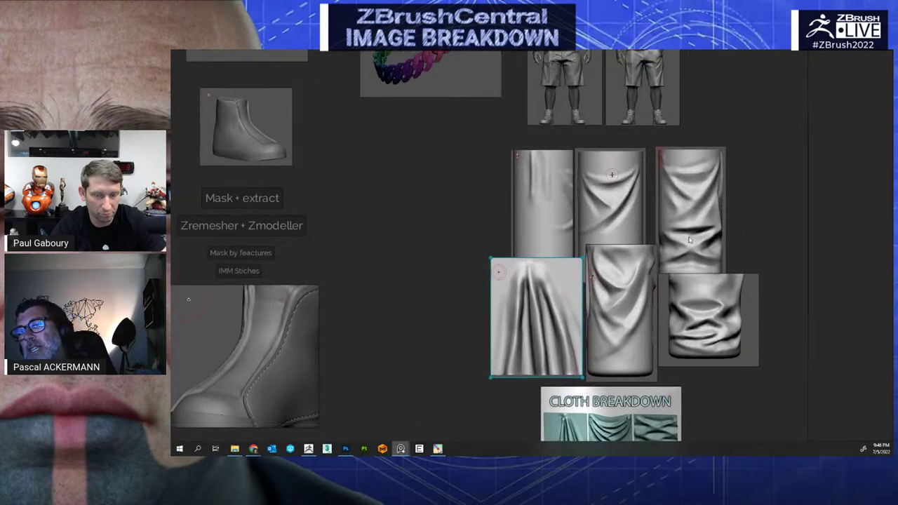
mouse_move(533, 301)
left_mouse_down()
mouse_move(524, 301)
mouse_move(531, 297)
left_mouse_up()
left_click_drag(618, 306, 615, 306)
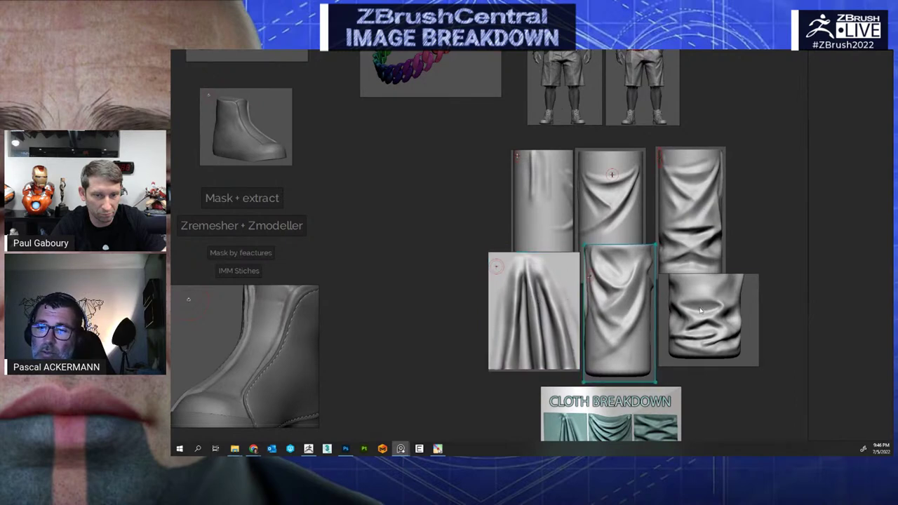
left_click_drag(700, 308, 695, 309)
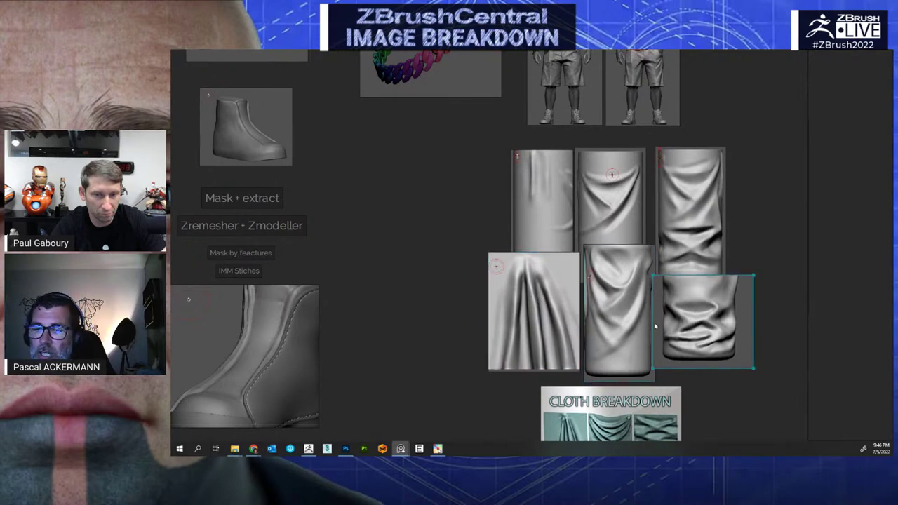
middle_click_drag(672, 339, 661, 268)
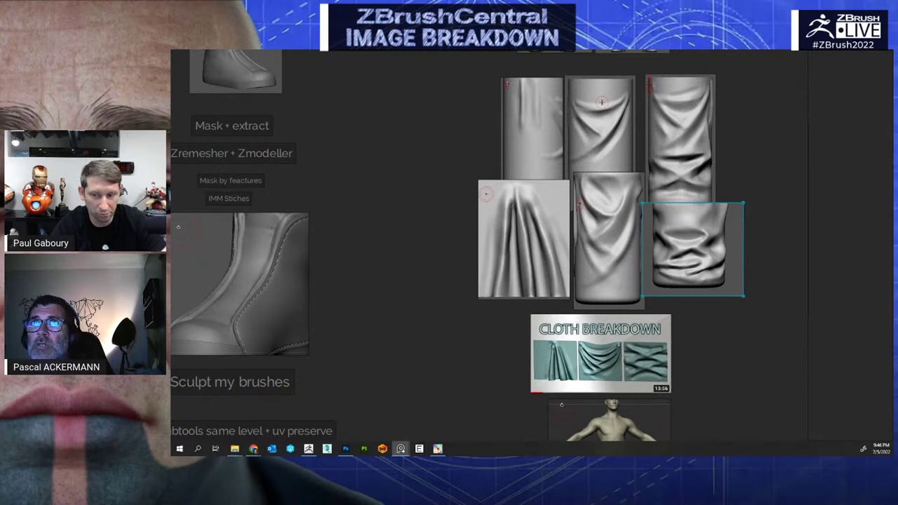
Switch to ZBrush, make the male_zbrush tool active and frame the full figure from the front
key("alt+Tab")
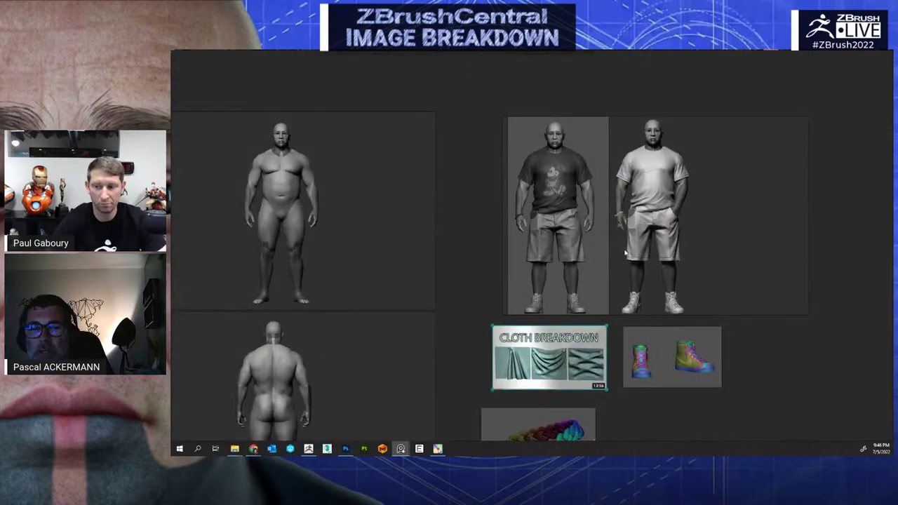
left_click(309, 449)
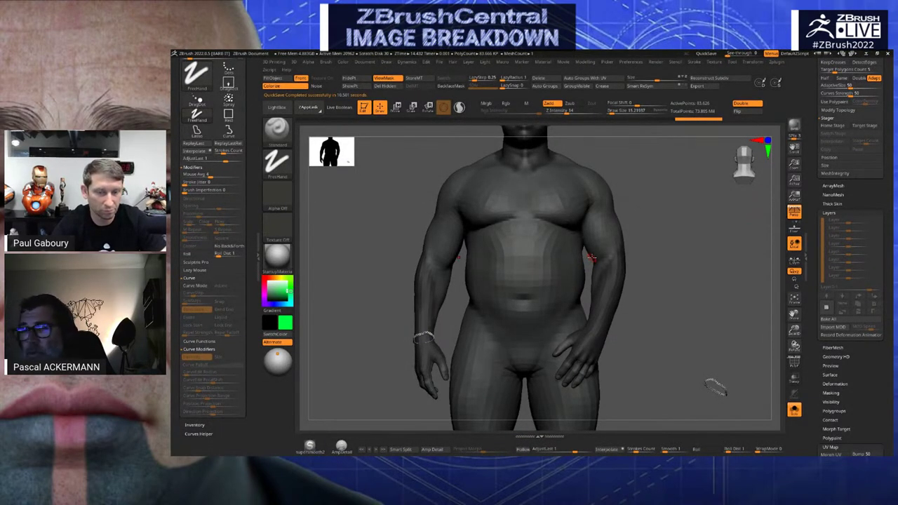
scroll(816, 90, "up", 10)
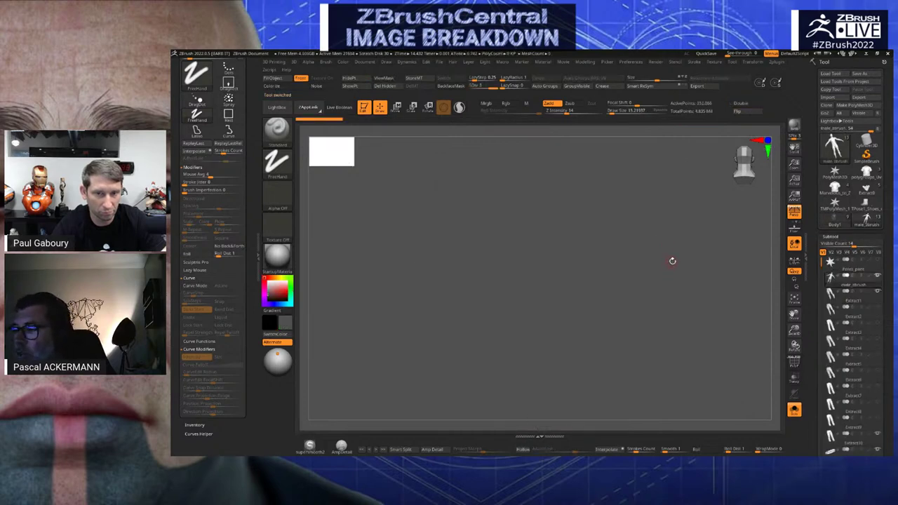
left_click_drag(680, 313, 660, 299)
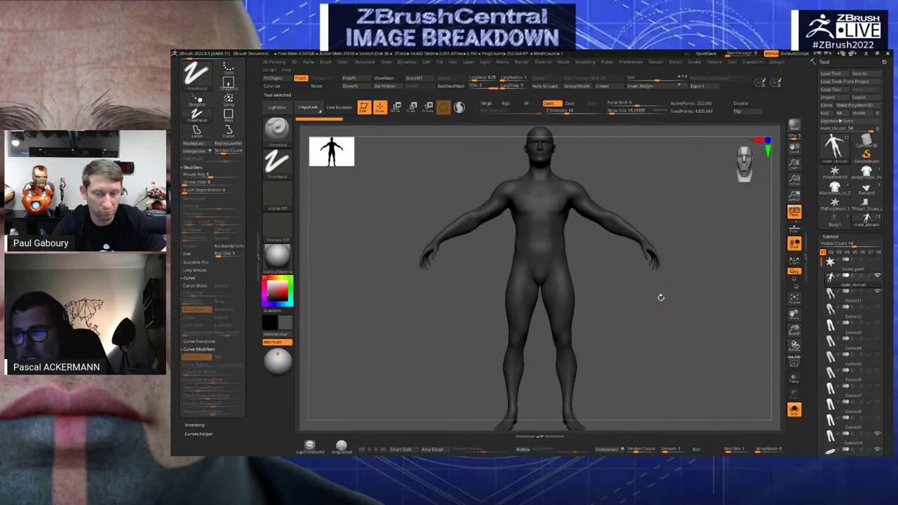
left_click_drag(660, 337, 695, 316, "alt")
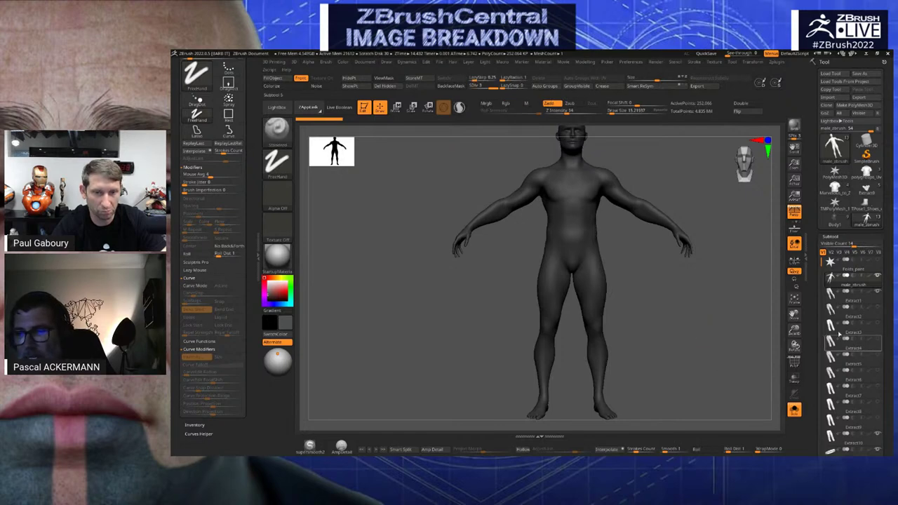
Select the Extract1 trousers, turn off Solo and hide the finished folded trousers and the belt
left_click(841, 300)
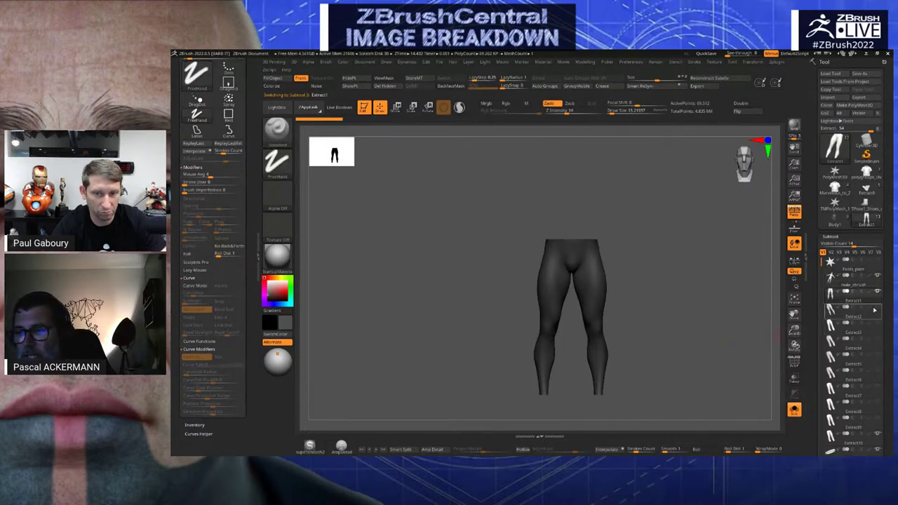
left_click(794, 410)
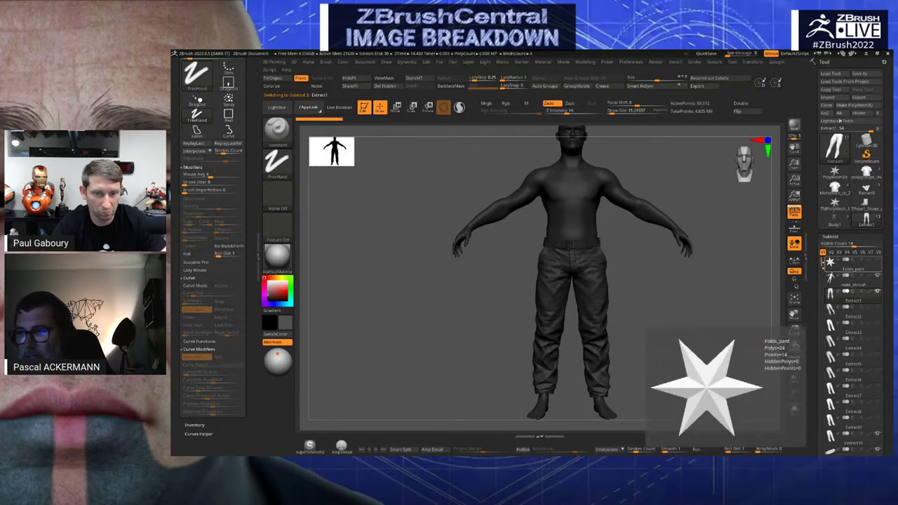
left_click_drag(822, 265, 819, 307)
left_click(868, 386)
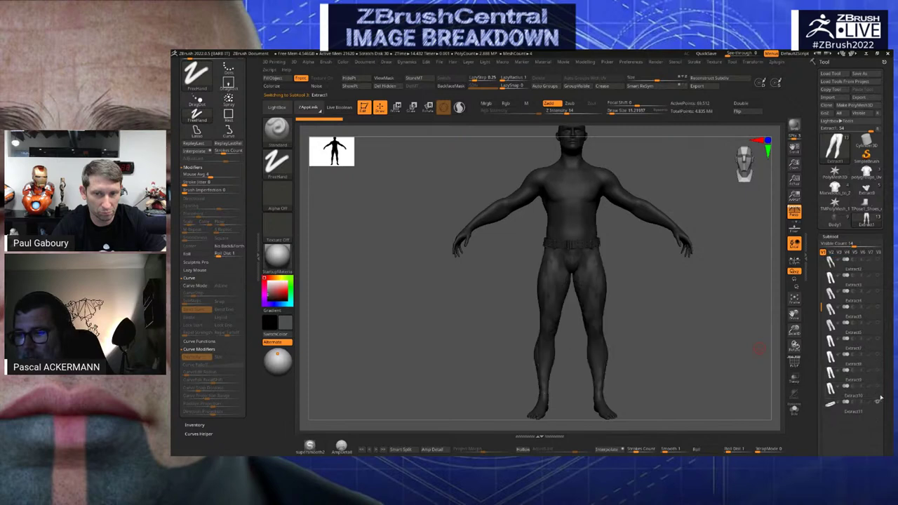
left_click_drag(821, 307, 821, 271)
Set a light grey model colour, isolate the Extract2 trousers and display their polygon wireframe
left_click_drag(274, 292, 260, 284)
left_click(608, 330, "alt")
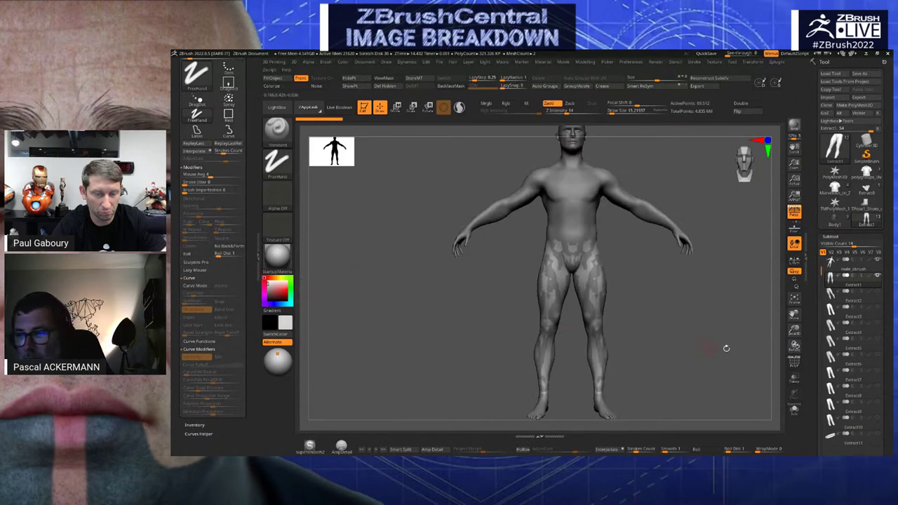
left_click(794, 411)
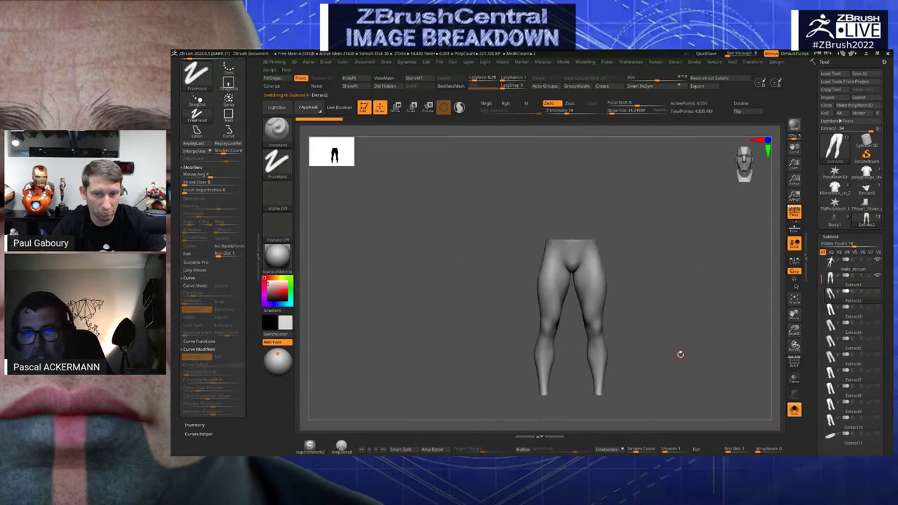
key("shift+f")
mouse_move(666, 325)
left_mouse_down("alt")
mouse_move(670, 296)
mouse_move(676, 316)
left_mouse_up("alt")
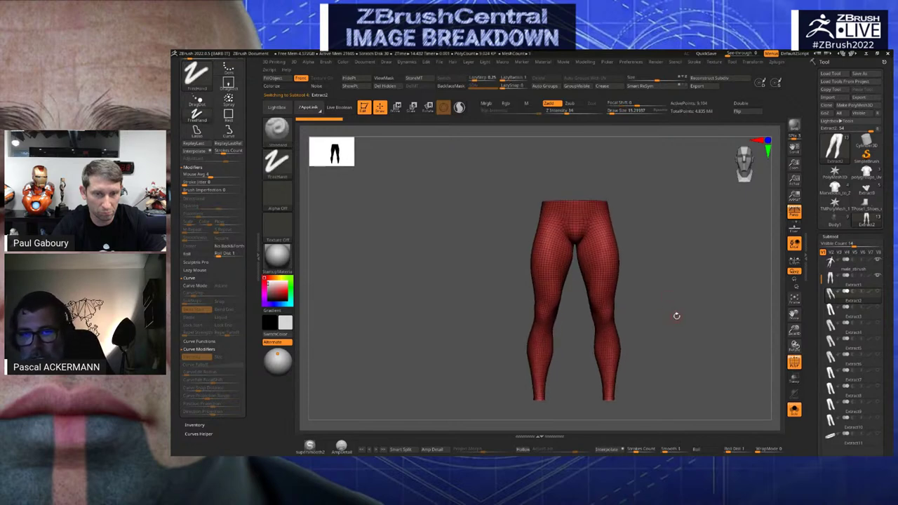
Inspect the Extract3 trousers from the front and side, and show the Extract4 trousers without the wireframe
key("alt+Down")
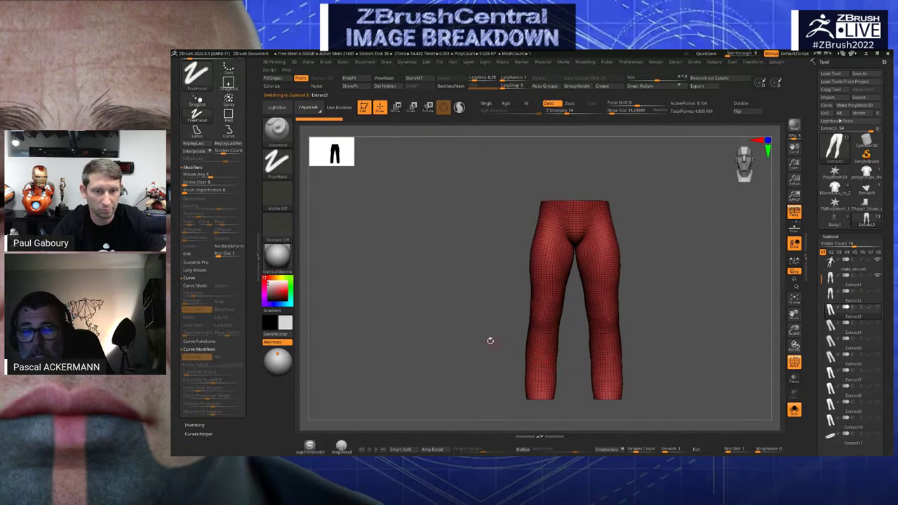
left_click_drag(491, 341, 601, 311, "shift")
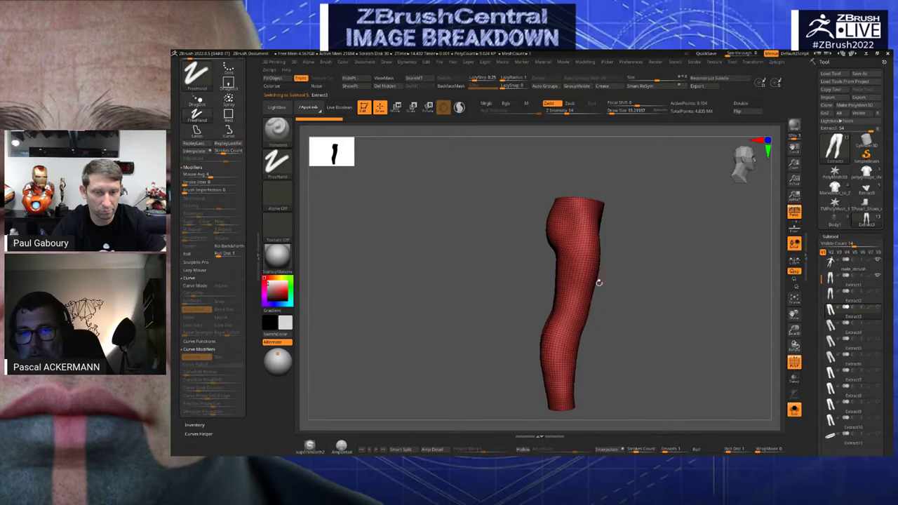
left_click_drag(620, 329, 667, 345, "shift")
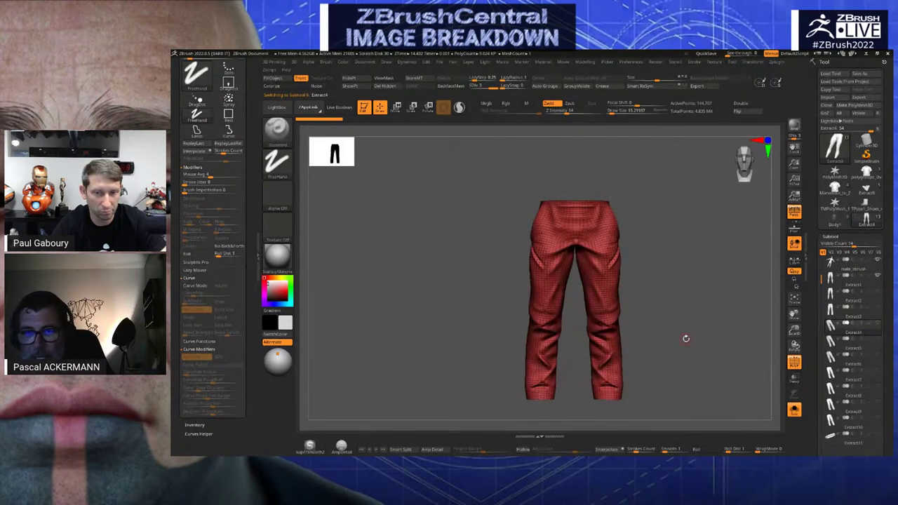
key("shift+f")
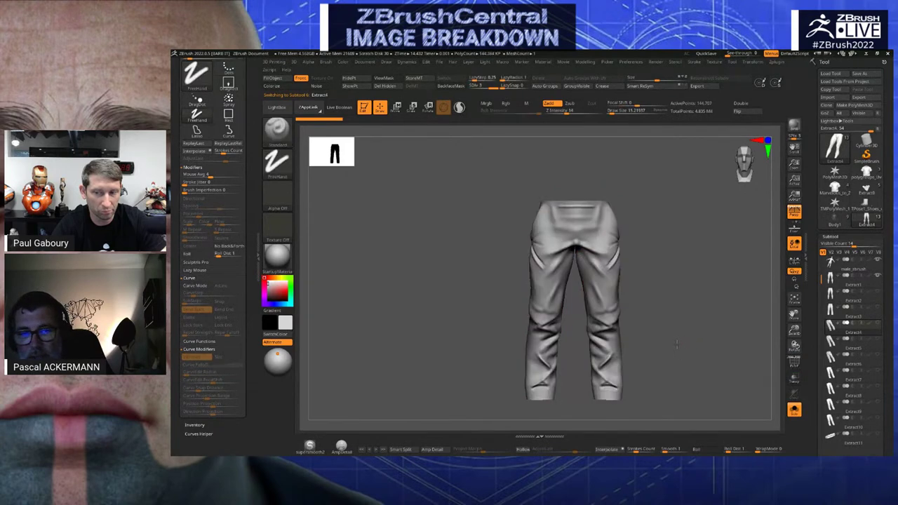
Compare the folds on the Extract4 trousers with those on the Extract5 trousers in front view
left_click_drag(678, 344, 684, 318, "alt")
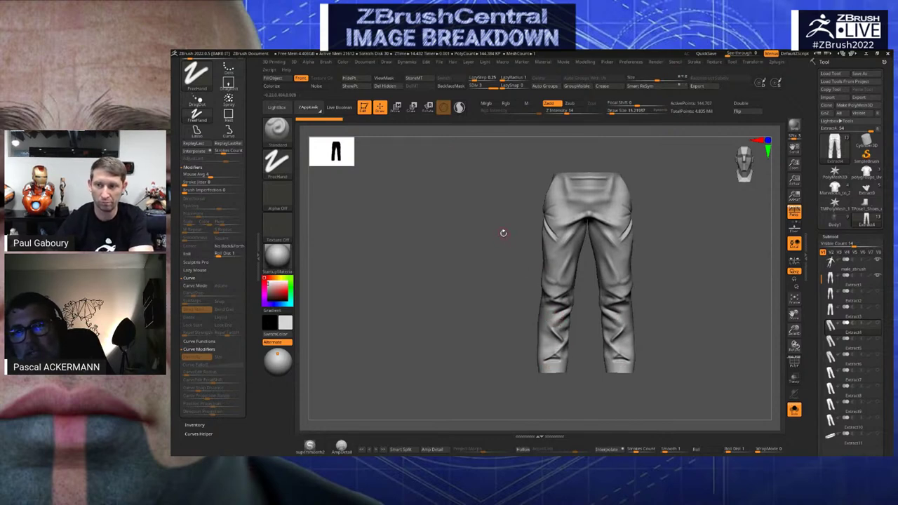
left_click_drag(504, 233, 506, 268, "alt")
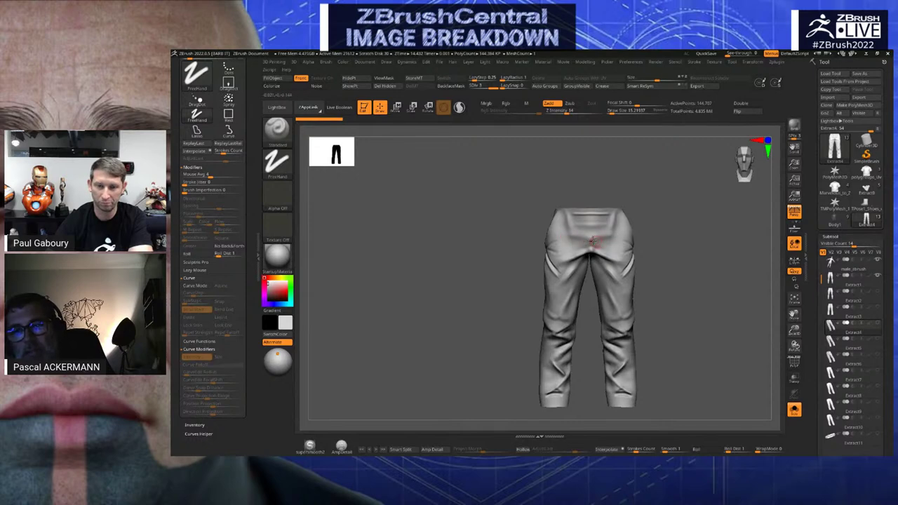
mouse_move(492, 235)
left_mouse_down()
mouse_move(502, 239)
mouse_move(494, 242)
left_mouse_up()
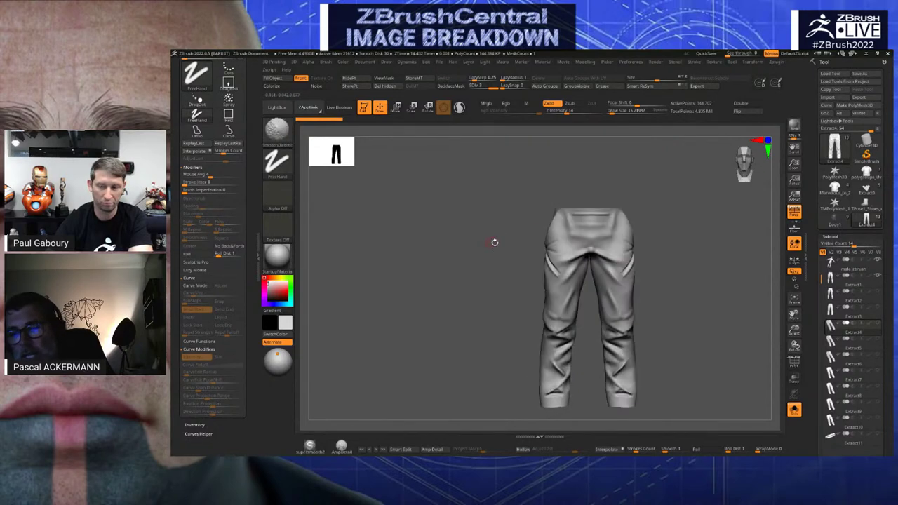
key("Down")
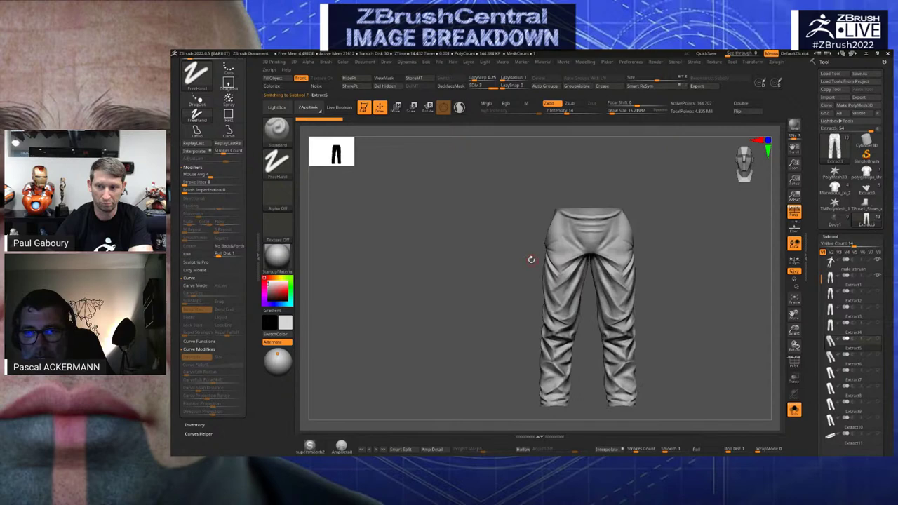
key("Down")
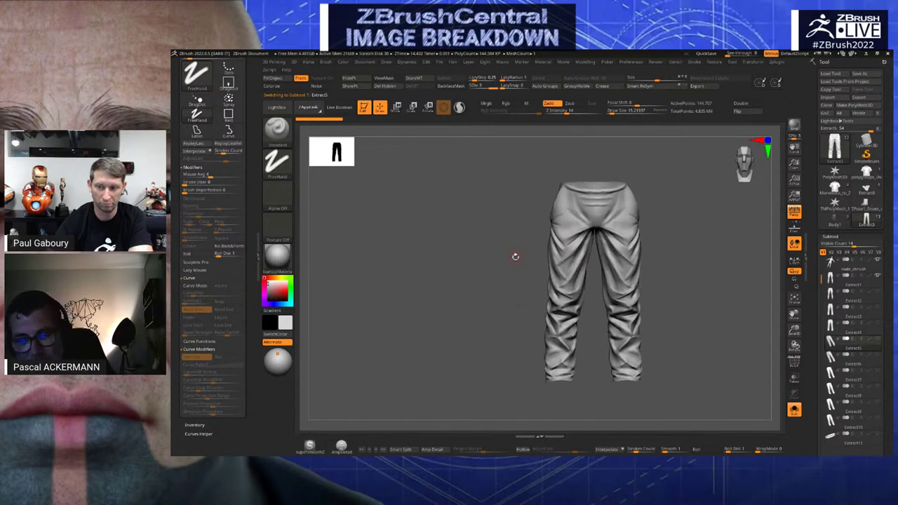
key("Down")
key("Down")
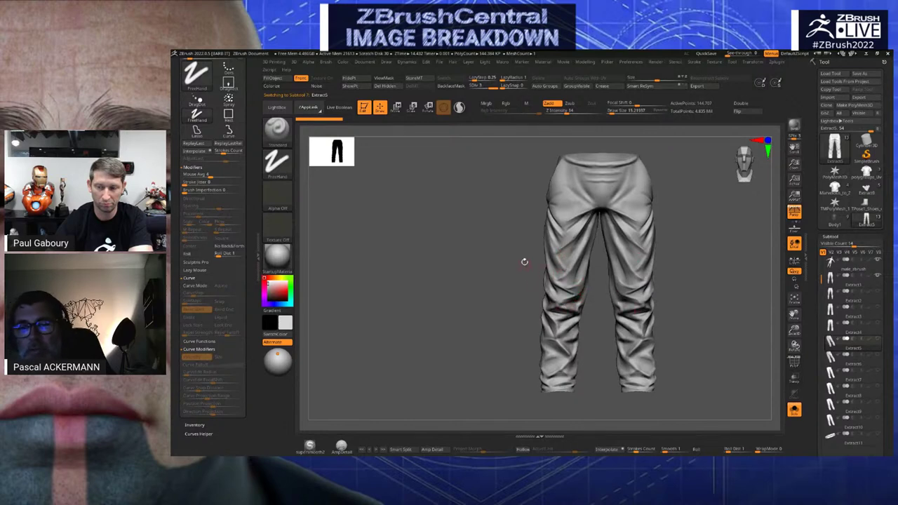
Compare the folds on the Extract5 and Extract6 trousers, inspecting them in front and three-quarter view
key("Down")
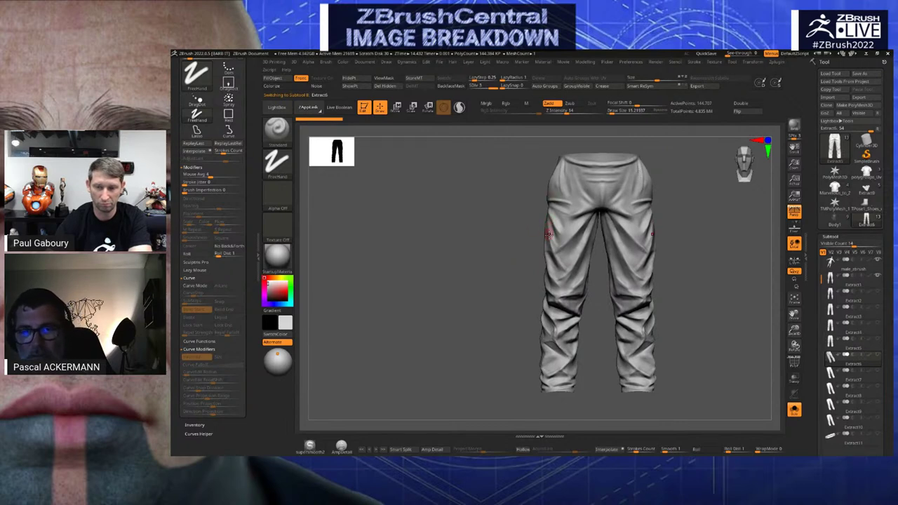
key("Up")
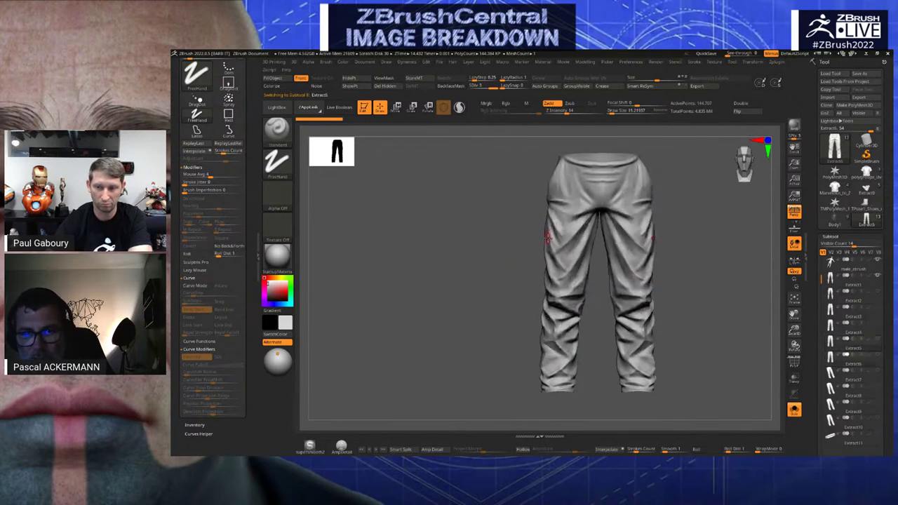
left_click_drag(513, 223, 501, 230)
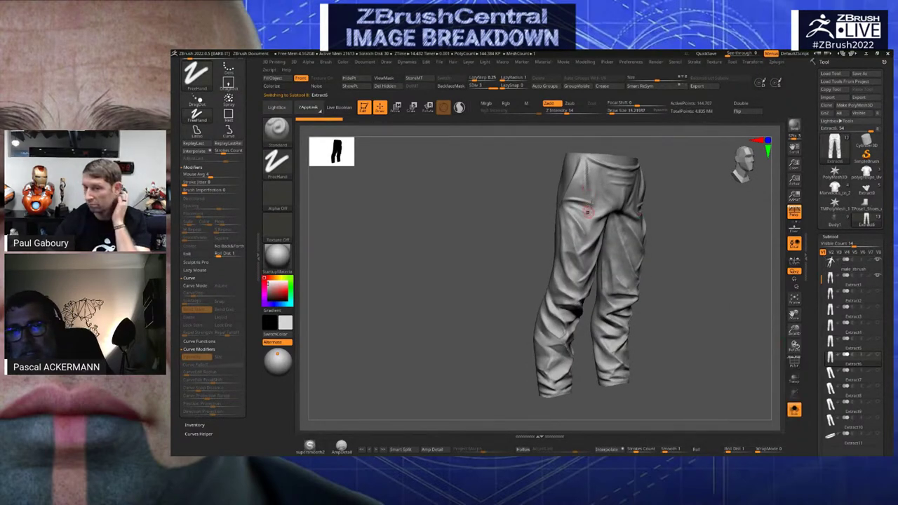
mouse_move(504, 216)
left_mouse_down()
mouse_move(483, 217)
mouse_move(495, 248)
mouse_move(487, 250)
mouse_move(509, 214)
left_mouse_up()
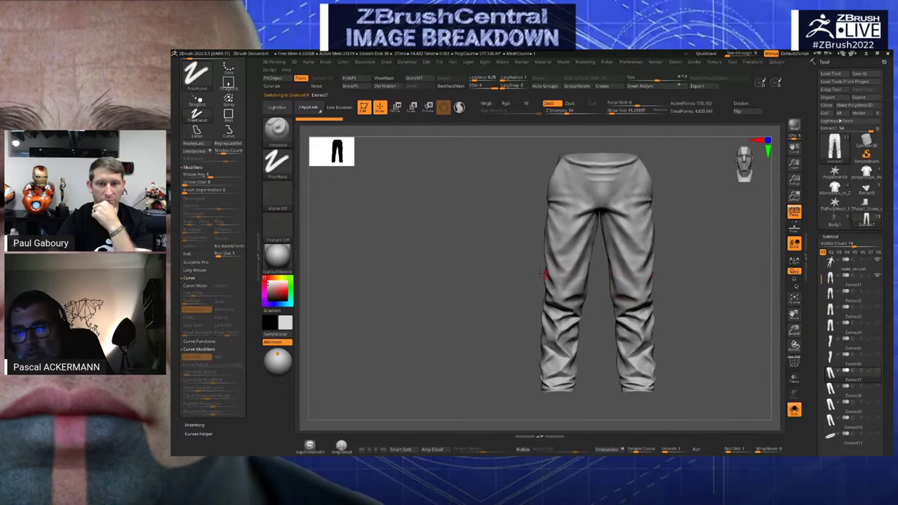
Compare the folds on the Extract7 trousers with the finer wrinkles of the Extract8 trousers, and return to Extract7
left_click_drag(538, 273, 517, 274)
key("Down")
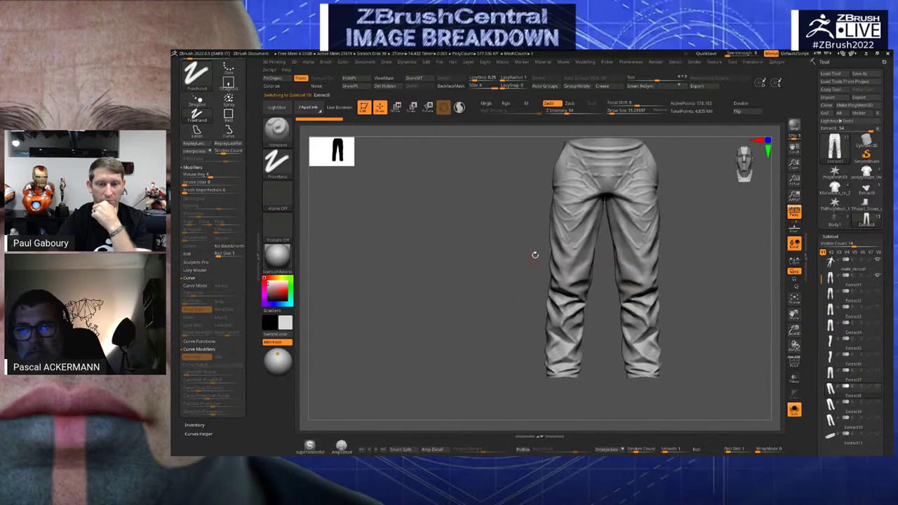
left_click_drag(507, 232, 507, 251)
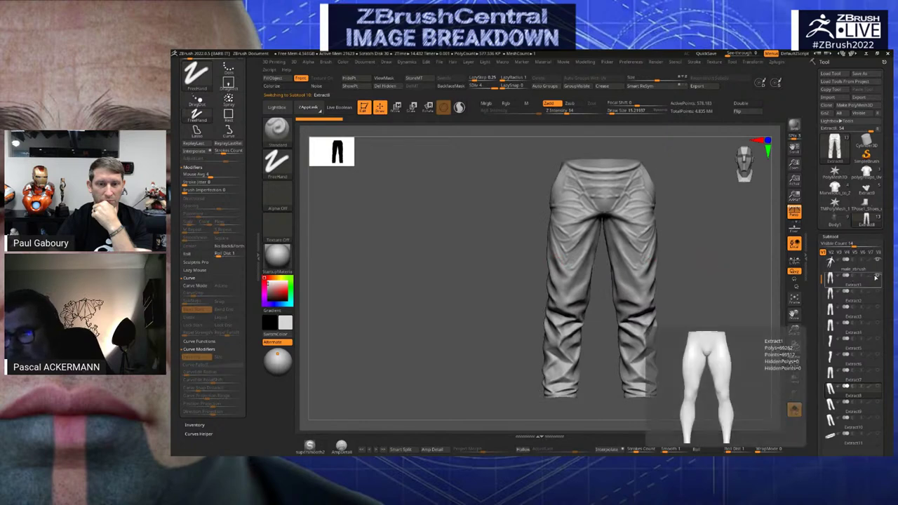
key("Up")
mouse_move(877, 370)
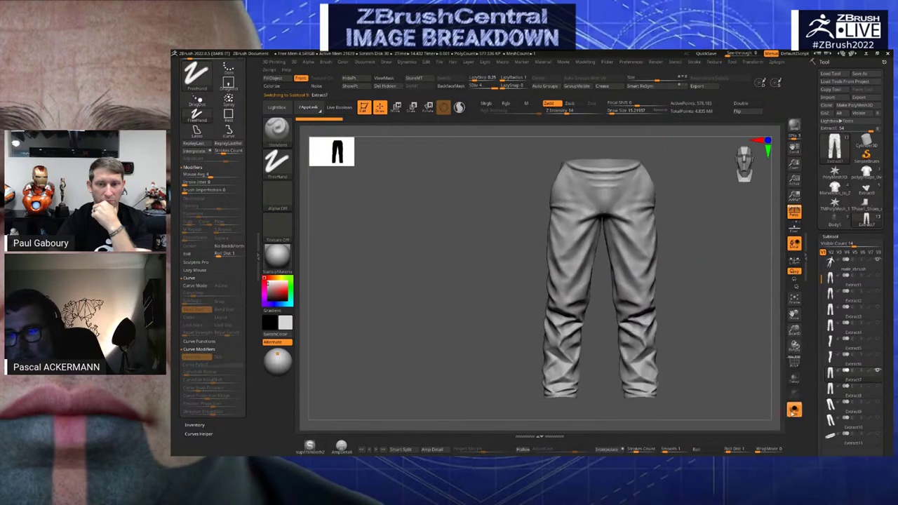
Check the Extract7 trousers with Solo off and on, and show the Extract8 trousers together with the body
left_click(794, 410)
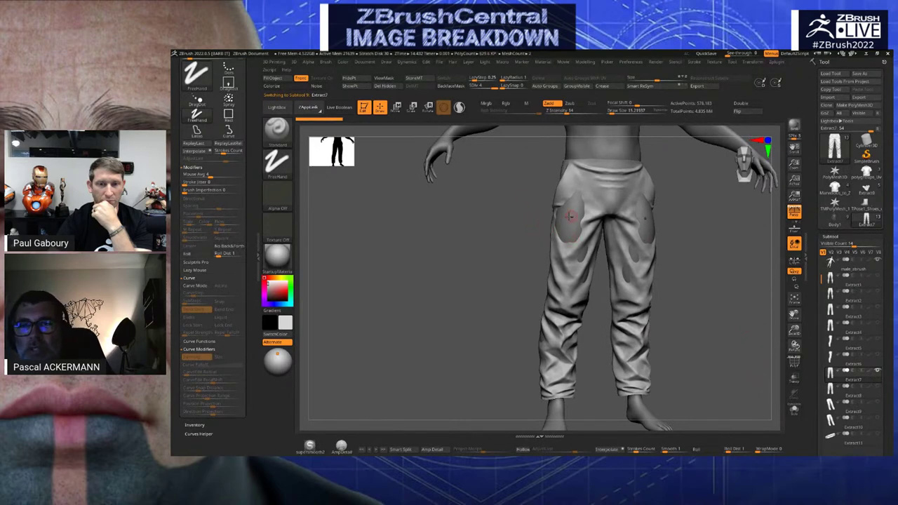
left_click_drag(532, 217, 534, 281, "alt")
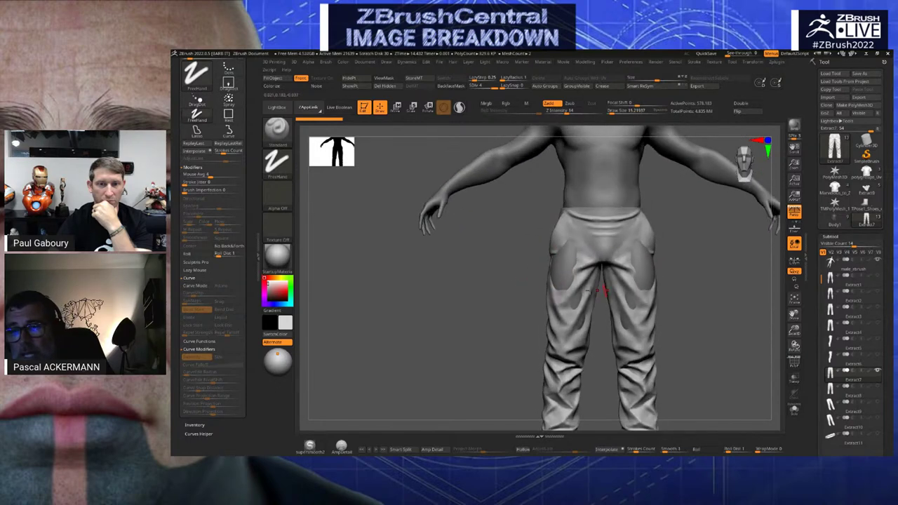
left_click(795, 411)
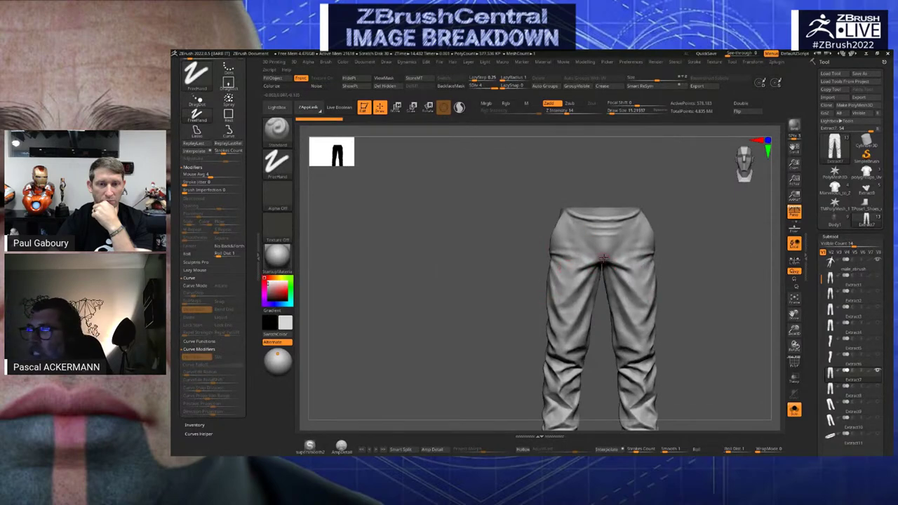
left_click(795, 410)
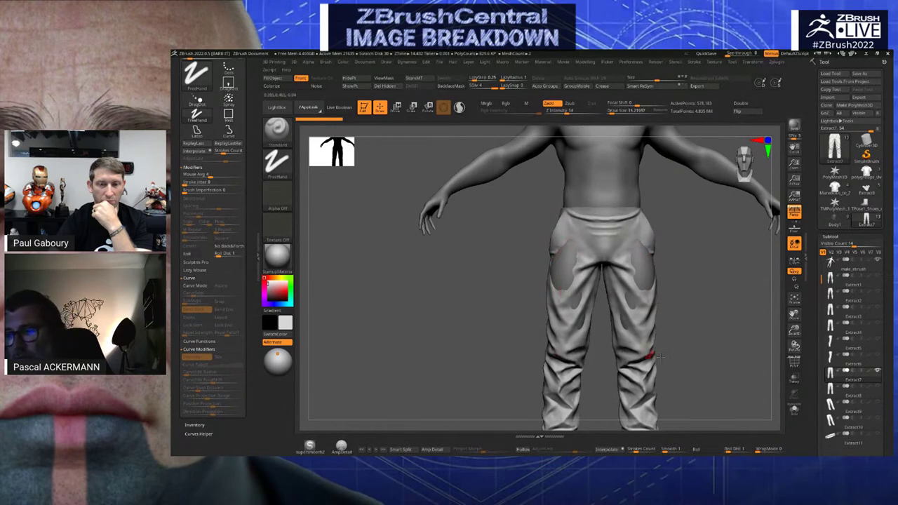
left_click(873, 394)
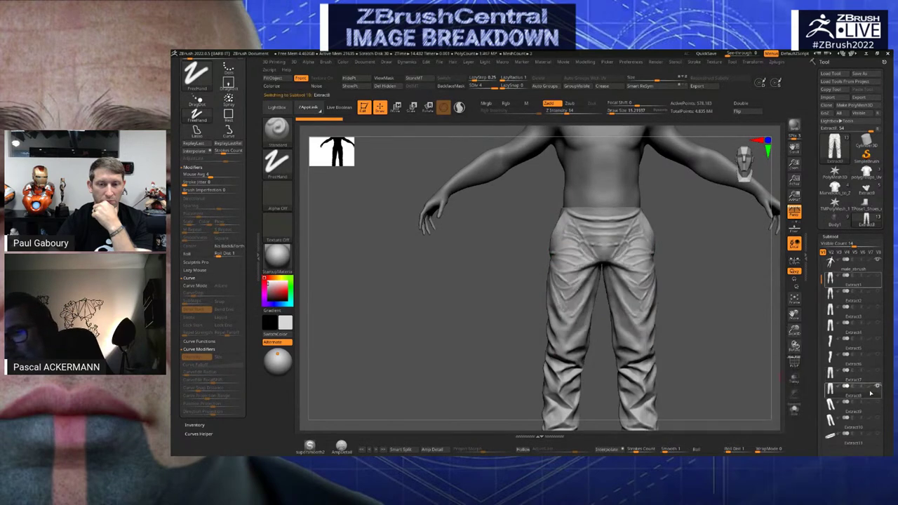
left_click_drag(473, 279, 487, 283)
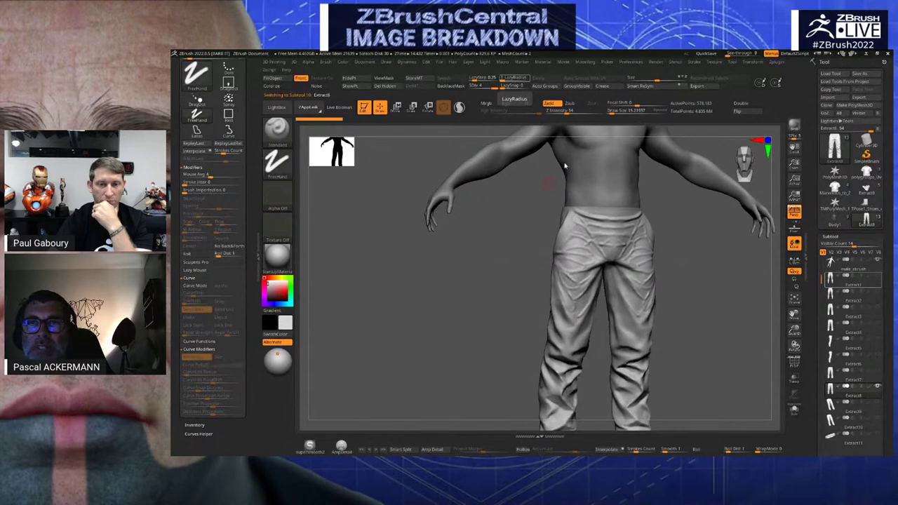
Switch to the reference board and examine the photos of tight and loose wide cargo trousers
key("alt+Tab")
middle_click_drag(495, 175, 490, 206)
scroll(500, 195, "up", 5)
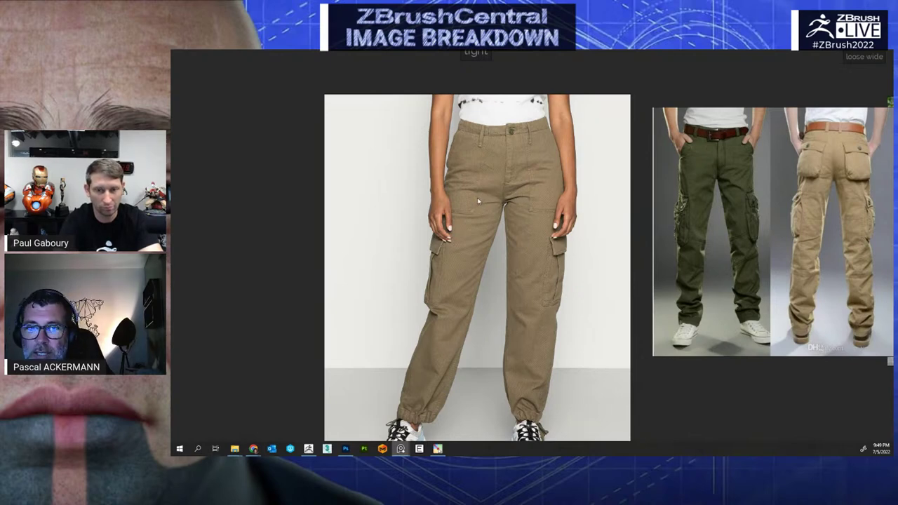
scroll(487, 182, "down", 2)
middle_click_drag(487, 182, 439, 187)
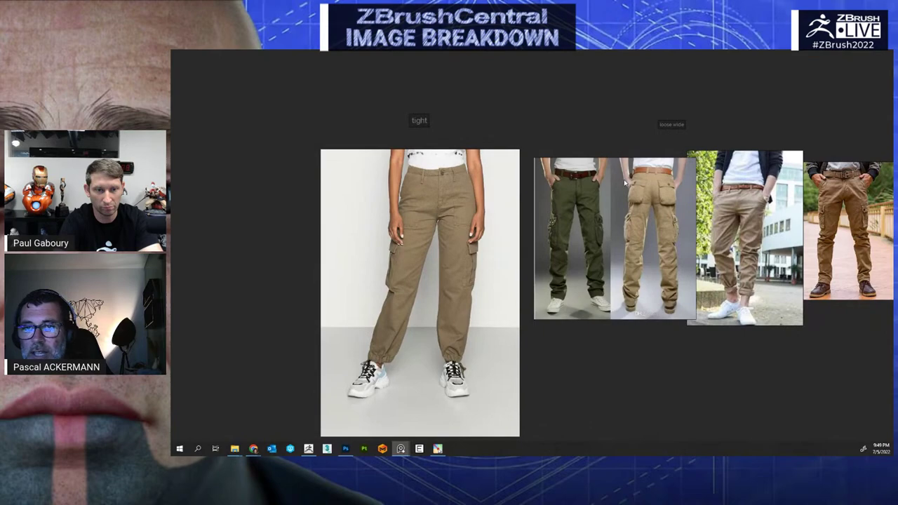
scroll(624, 181, "up", 2)
scroll(531, 223, "down", 2)
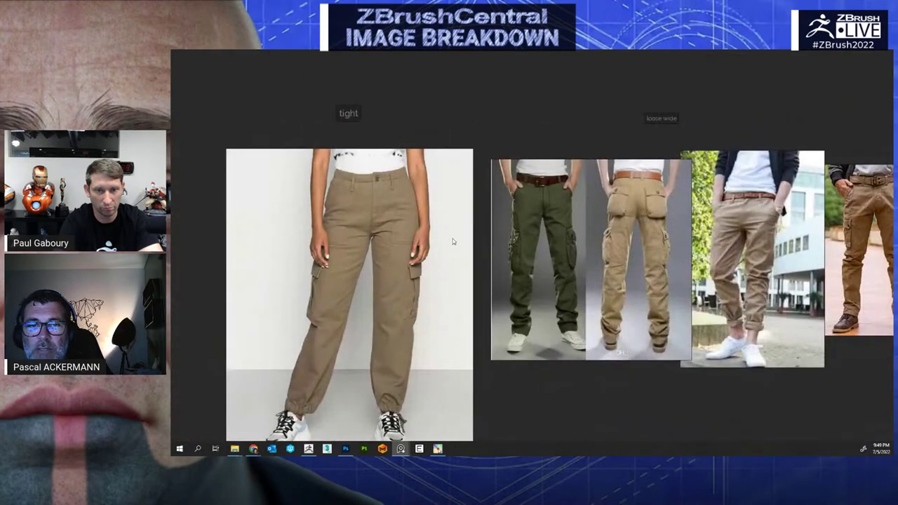
middle_click_drag(453, 239, 514, 162)
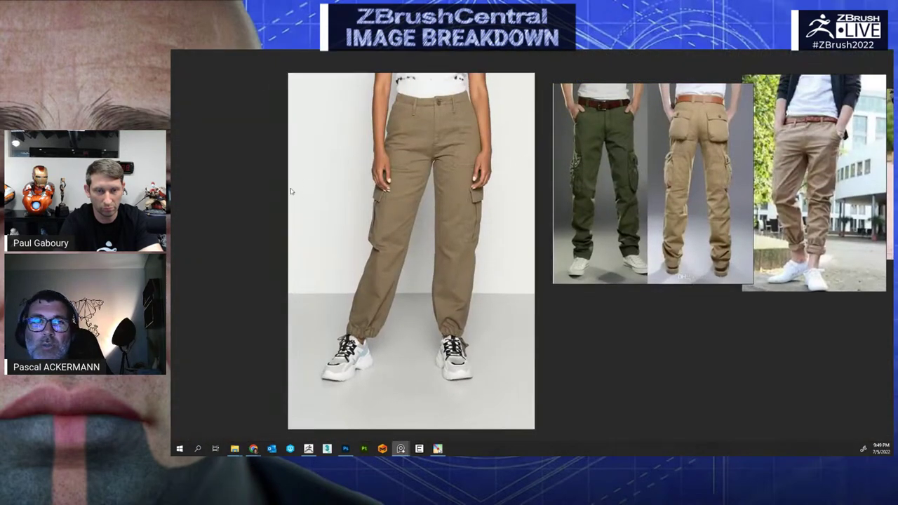
Switch back to ZBrush and inspect the Extract8 and Extract9 trousers on the body
key("alt+Tab")
left_click_drag(503, 371, 484, 372, "shift")
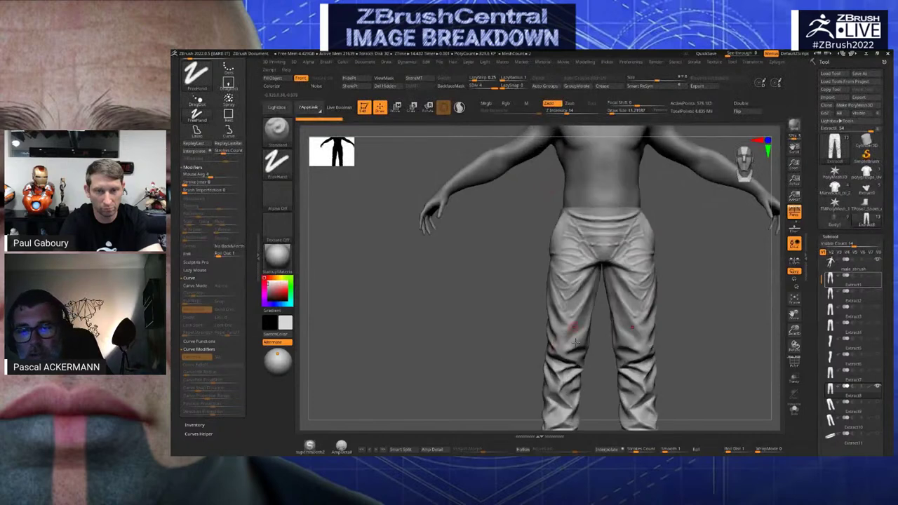
left_click_drag(513, 311, 516, 278, "alt")
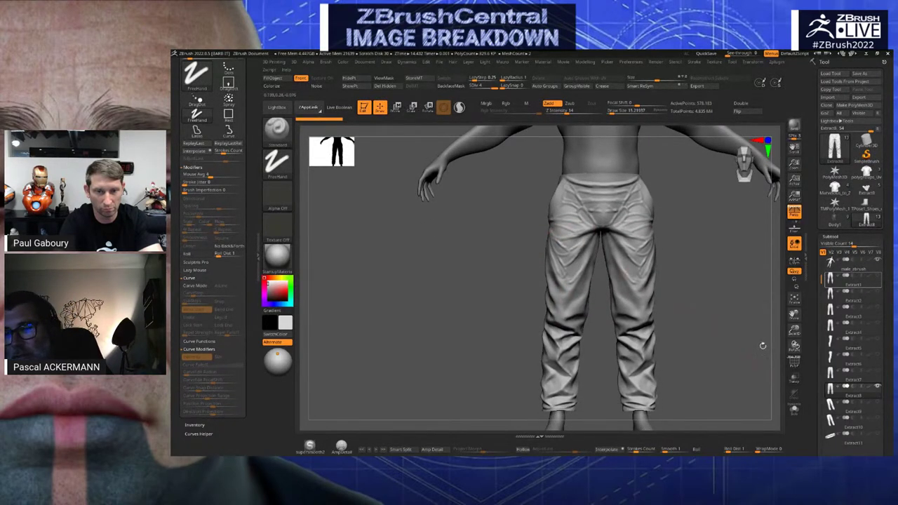
left_click(831, 405)
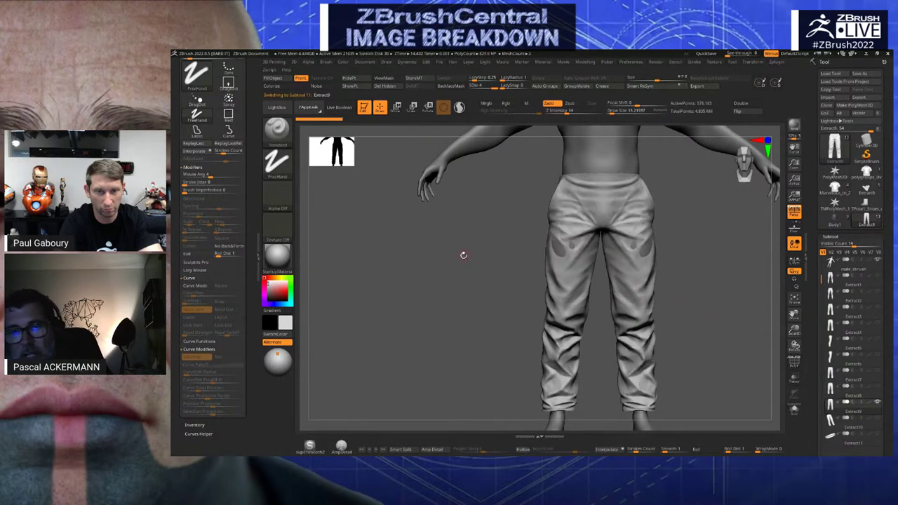
left_click_drag(464, 255, 525, 279, "alt")
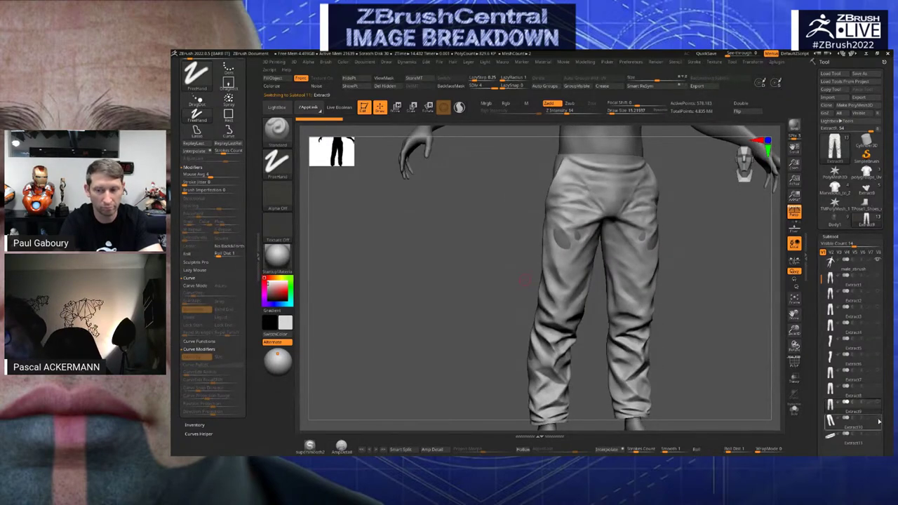
Show the finished Extract10 trousers with the belt on the body in front view
left_click(878, 420)
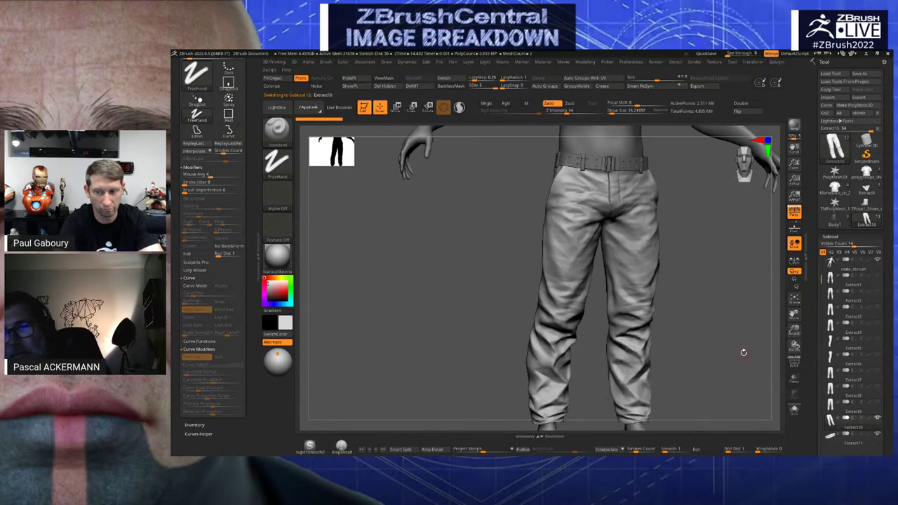
left_click_drag(744, 352, 728, 349, "shift")
left_click_drag(480, 311, 444, 299, "alt")
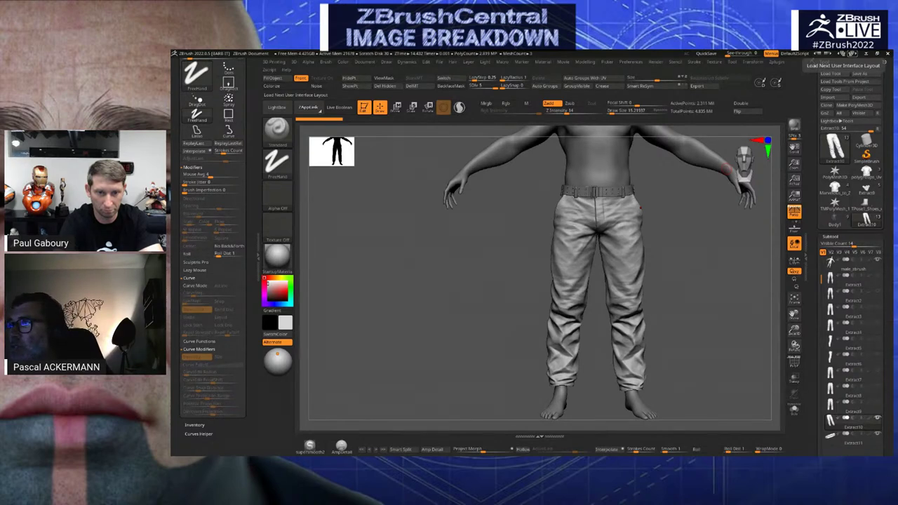
Switch to the reference board and examine the T-shirt and shorts folds on the clothed character renders in the Zbrush section
key("alt+Tab")
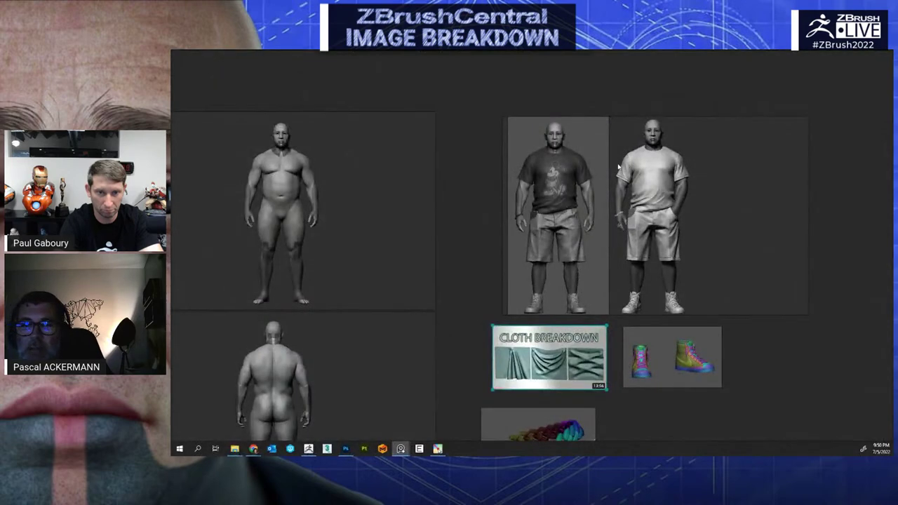
scroll(619, 168, "up", 6)
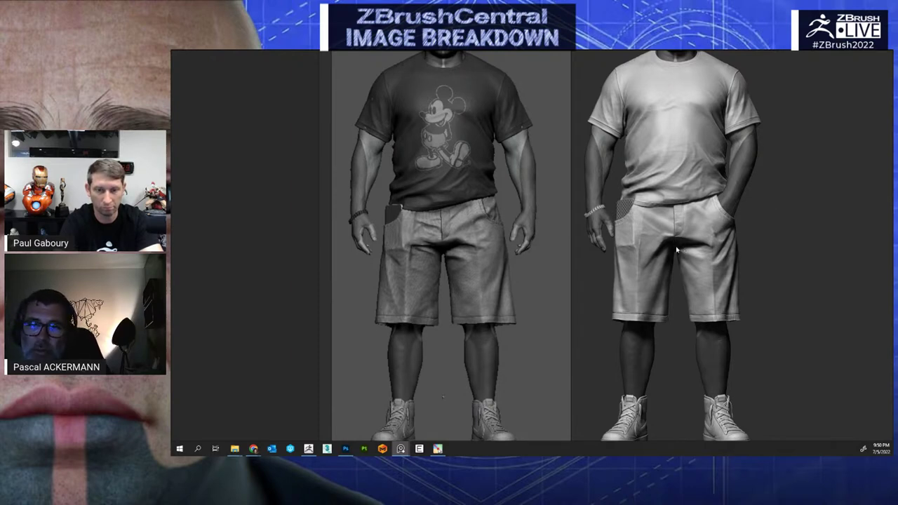
left_click_drag(677, 251, 647, 234)
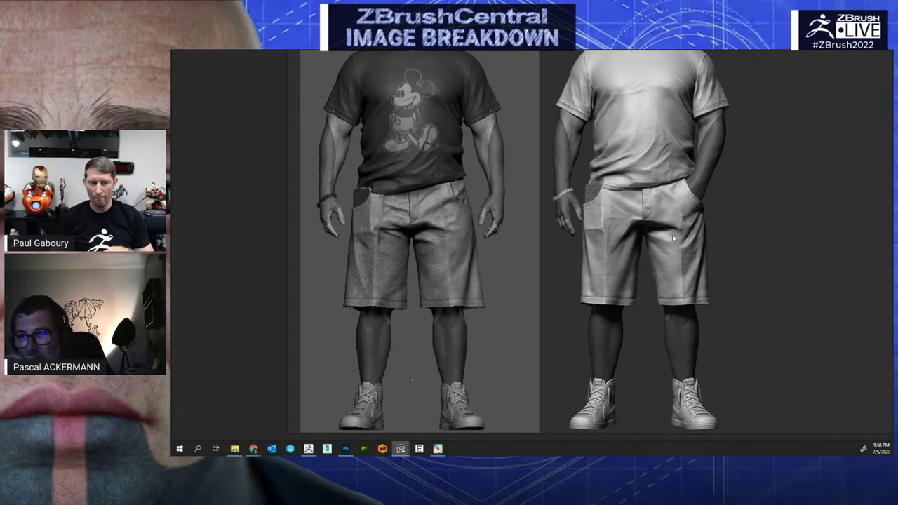
scroll(674, 240, "down", 4)
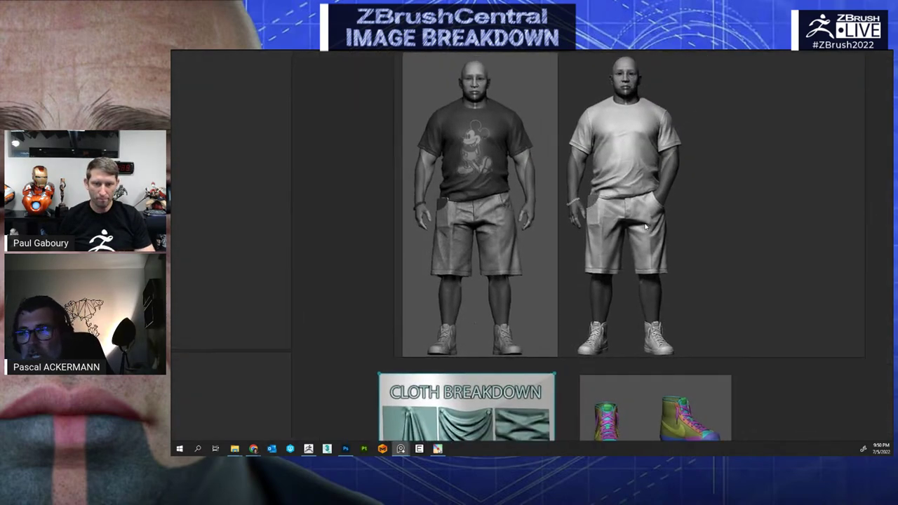
left_click_drag(646, 226, 637, 245)
middle_click_drag(636, 244, 634, 244)
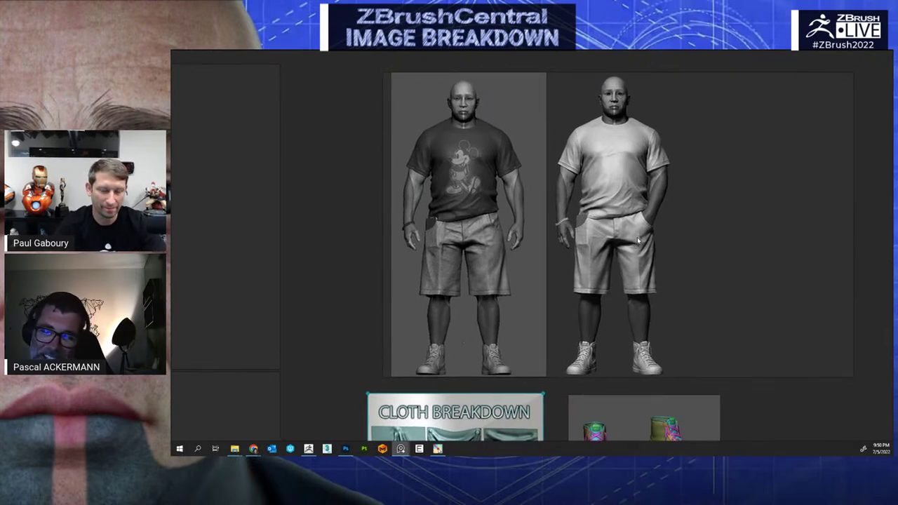
scroll(638, 241, "down", 3)
middle_click_drag(599, 265, 606, 184)
scroll(608, 185, "down", 4)
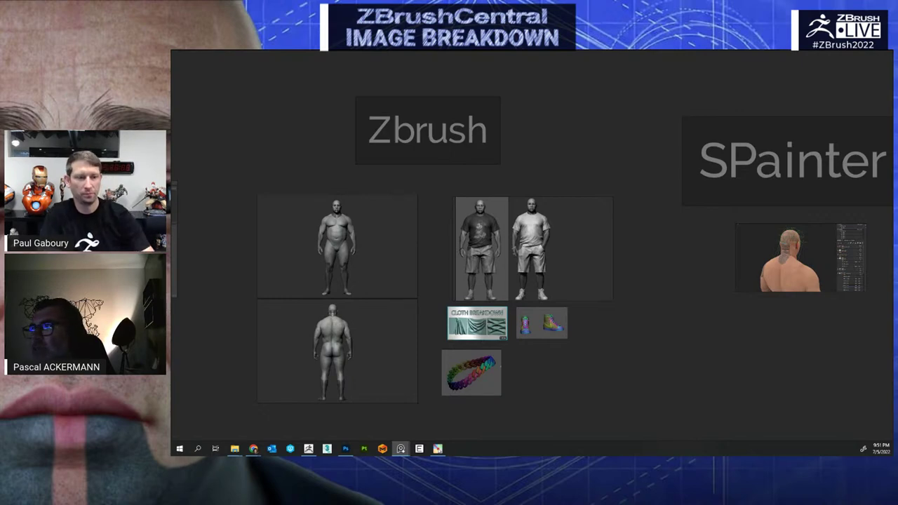
Examine the face photos in the Portraits section of the reference board
key("super+d")
key("super+d")
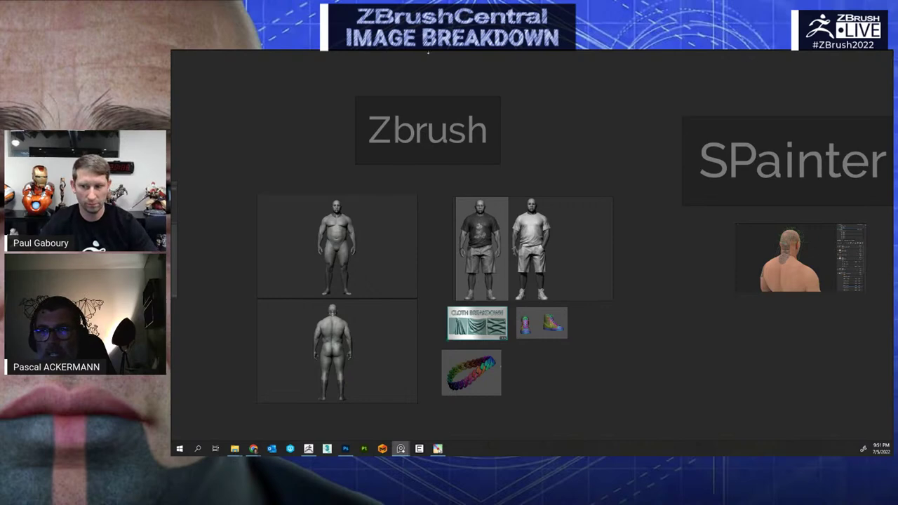
scroll(508, 156, "down", 10)
middle_click_drag(540, 92, 495, 212)
scroll(494, 212, "up", 4)
key("Right")
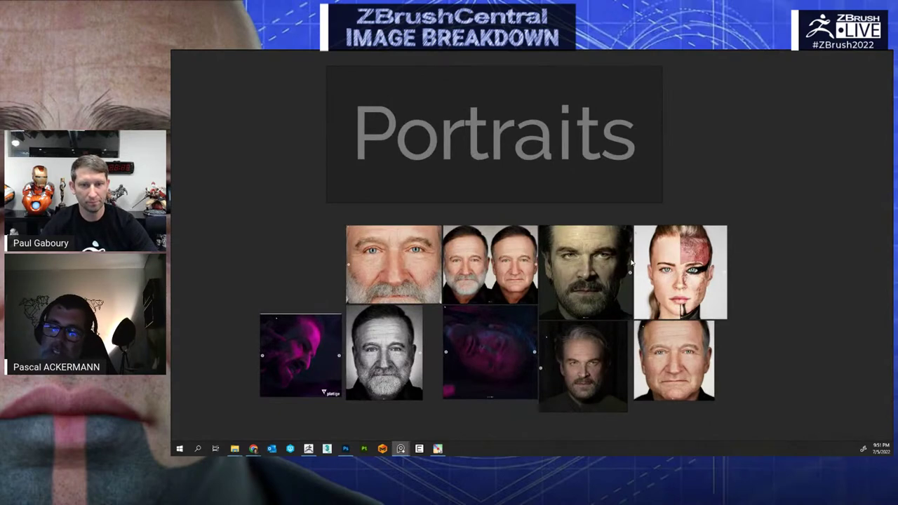
middle_click_drag(603, 260, 579, 247)
scroll(579, 252, "up", 3)
middle_click_drag(611, 330, 636, 281)
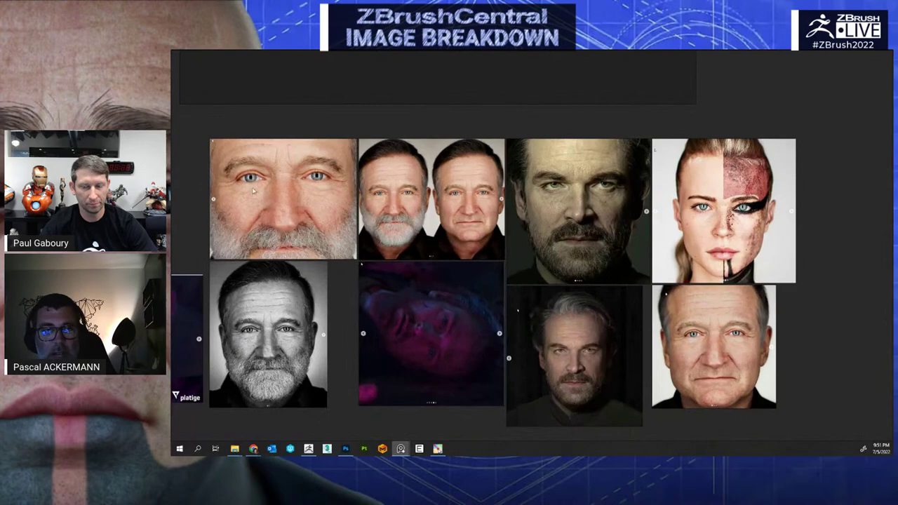
Examine the coloured-light portraits in the photographer section of the reference board
key("Right")
key("Right")
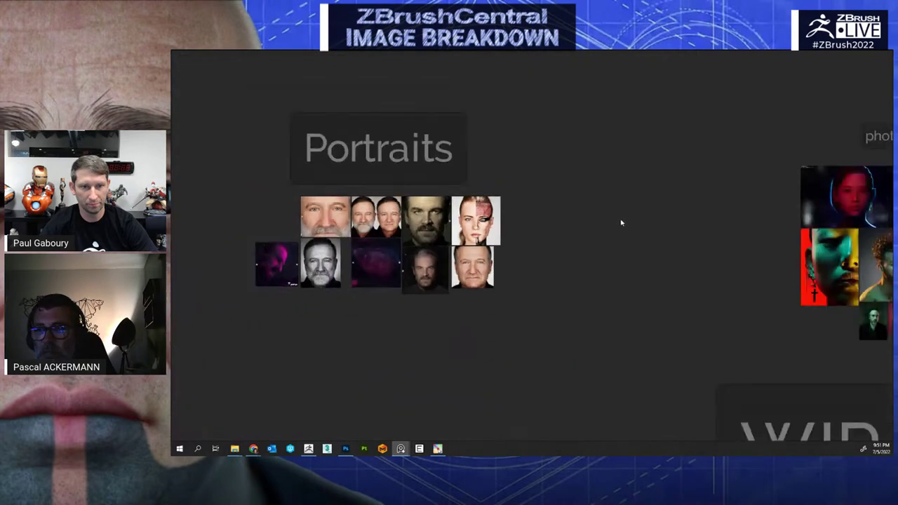
scroll(509, 235, "up", 2)
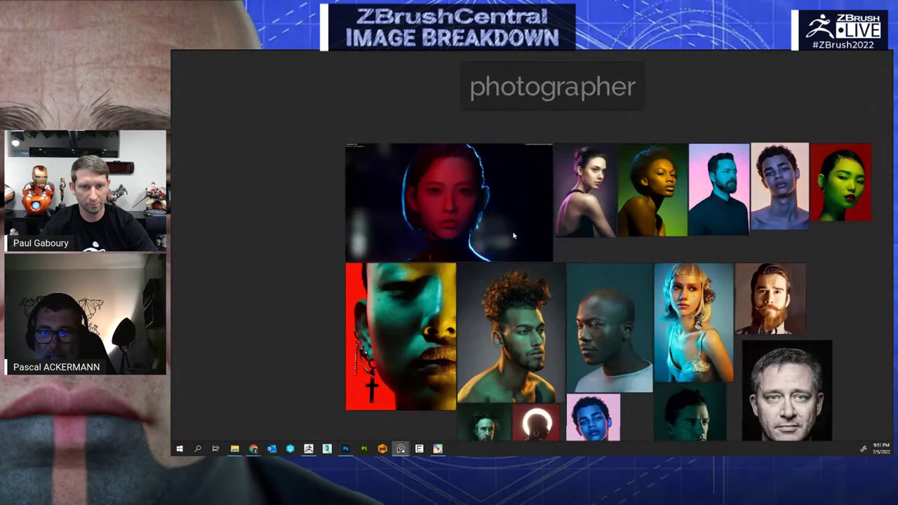
middle_click_drag(513, 235, 489, 205)
scroll(489, 205, "up", 1)
scroll(490, 205, "down", 1)
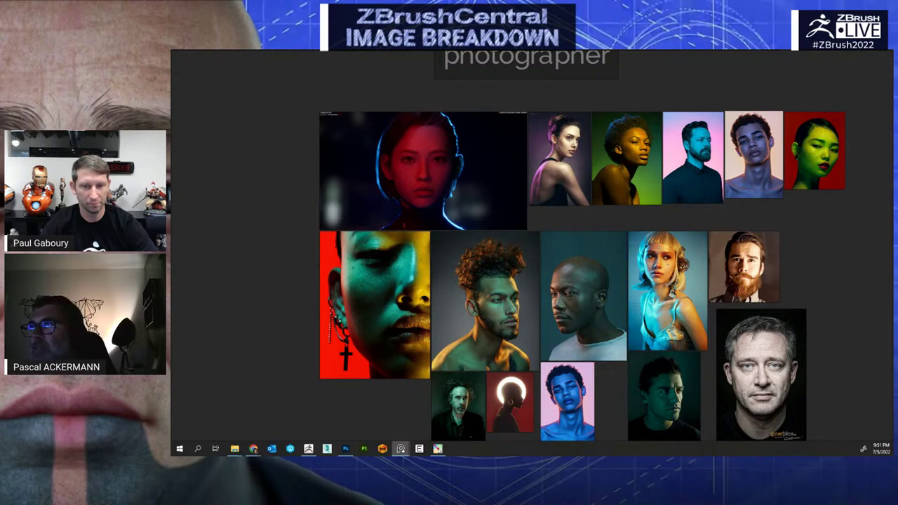
Switch to the ArtStation post of the Unreal Engine character and examine its coloured-light and neutral-light head renders
key("alt+Tab")
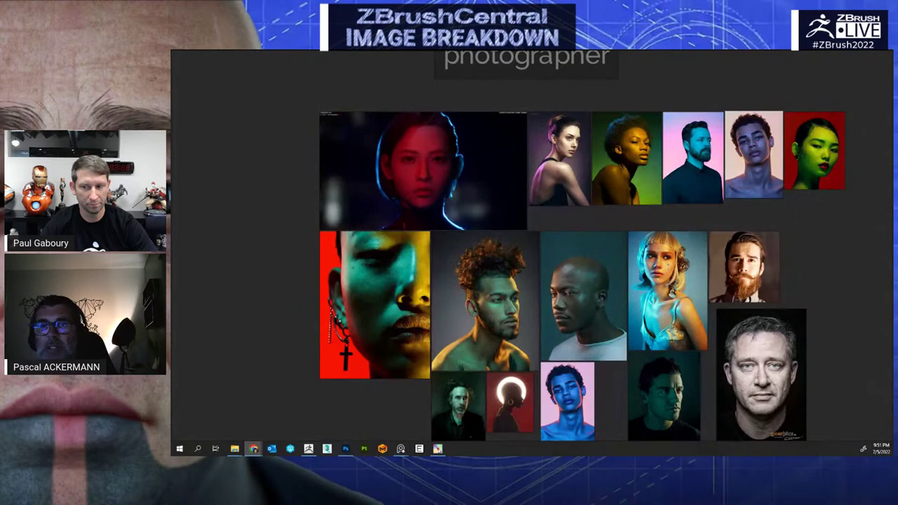
key("alt+Tab")
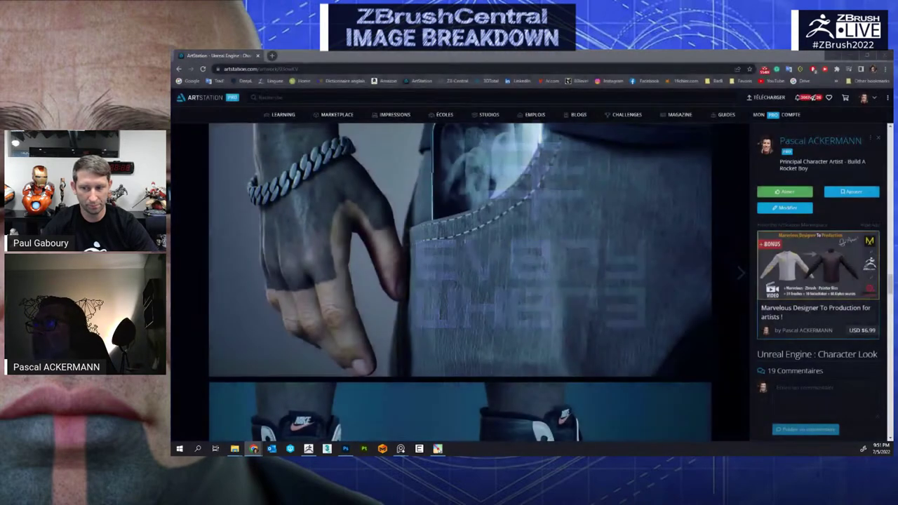
scroll(618, 221, "down", 15)
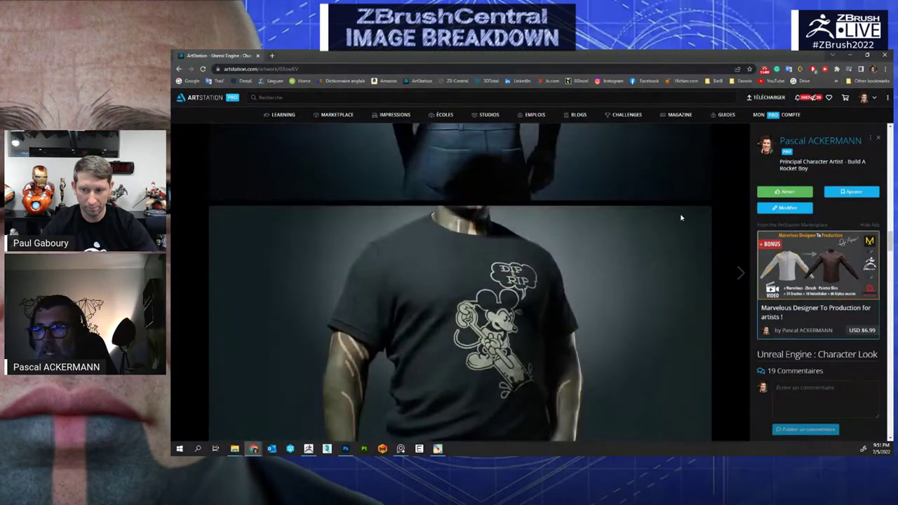
scroll(631, 208, "down", 5)
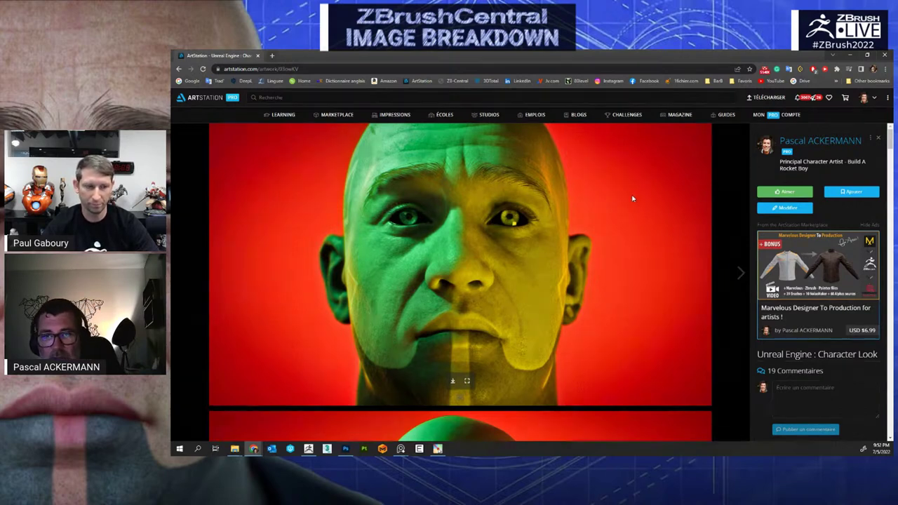
scroll(634, 195, "down", 5)
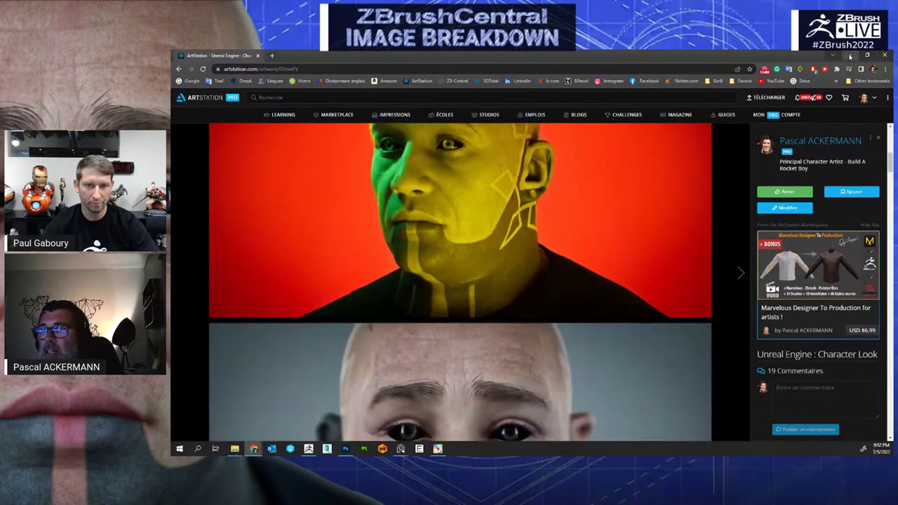
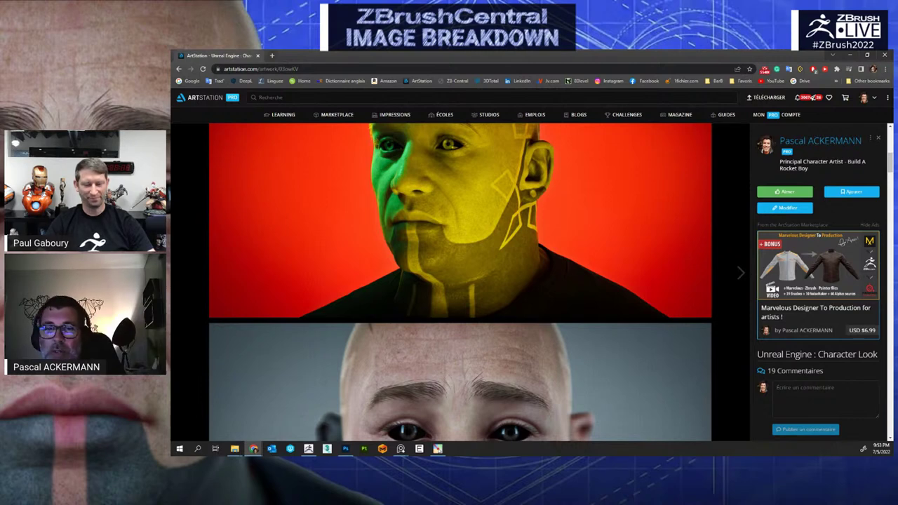
scroll(398, 247, "down", 5)
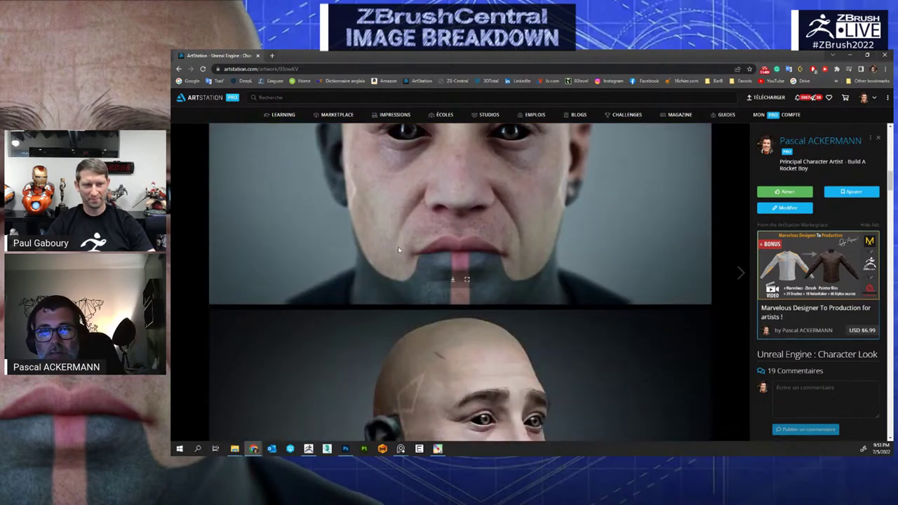
scroll(431, 220, "up", 3)
scroll(430, 219, "down", 2)
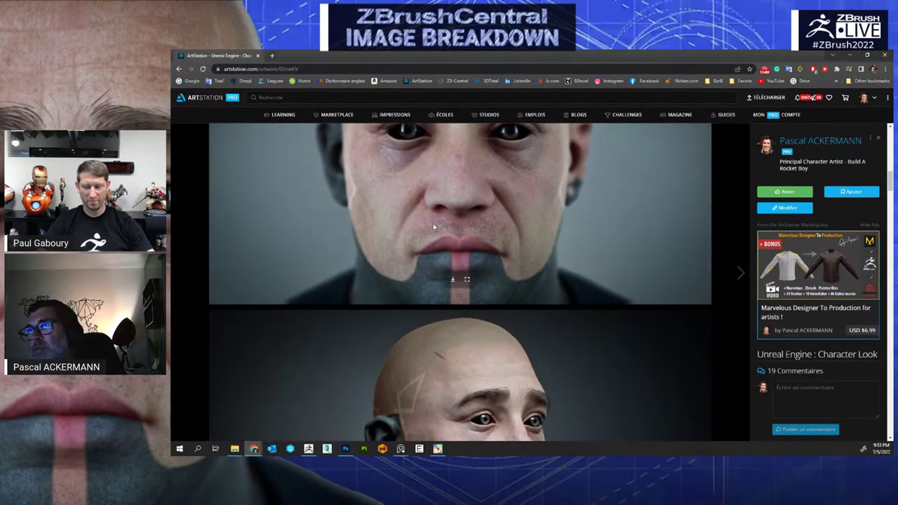
Examine the tattooed back renders and the close-up of the hand, bracelet and pocketed phone in the ArtStation post
scroll(436, 232, "down", 6)
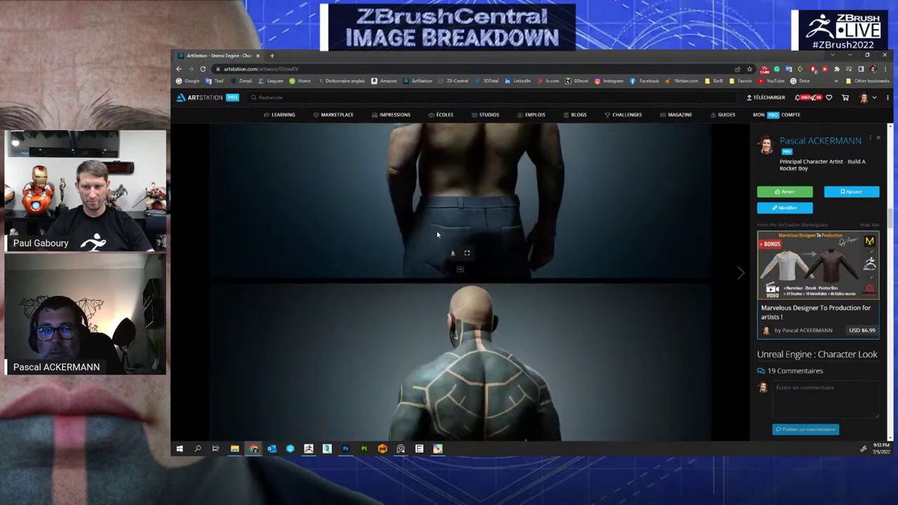
scroll(438, 235, "up", 3)
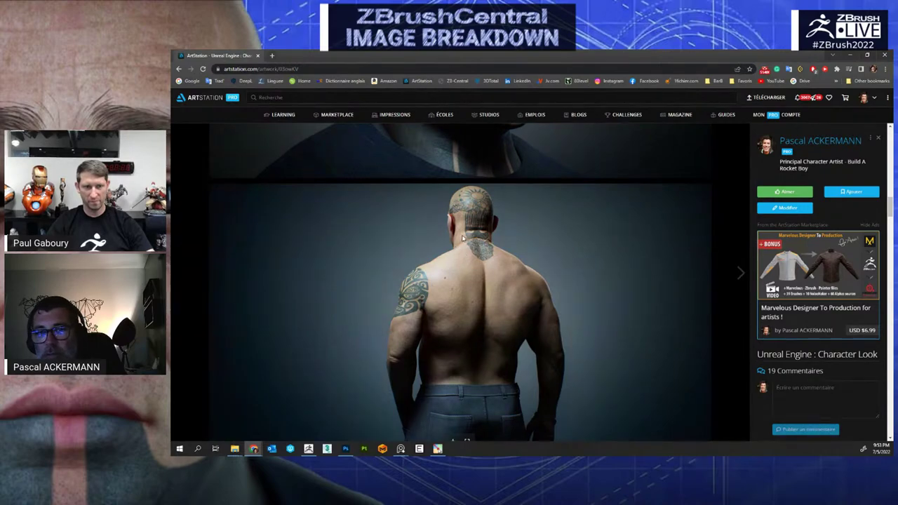
scroll(463, 247, "down", 6)
scroll(473, 253, "down", 10)
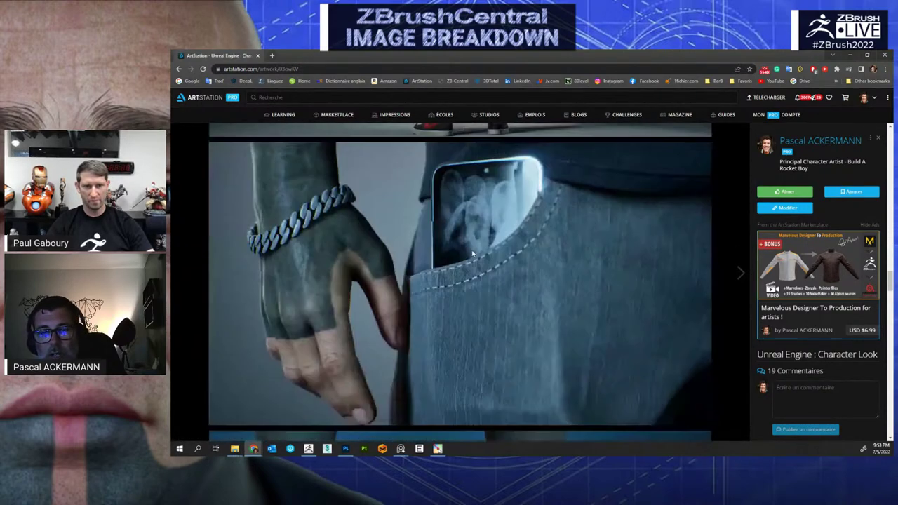
Examine the grey sculpt views of the body and clothing and the tattoo texturing screenshot in the ArtStation post
scroll(479, 264, "down", 8)
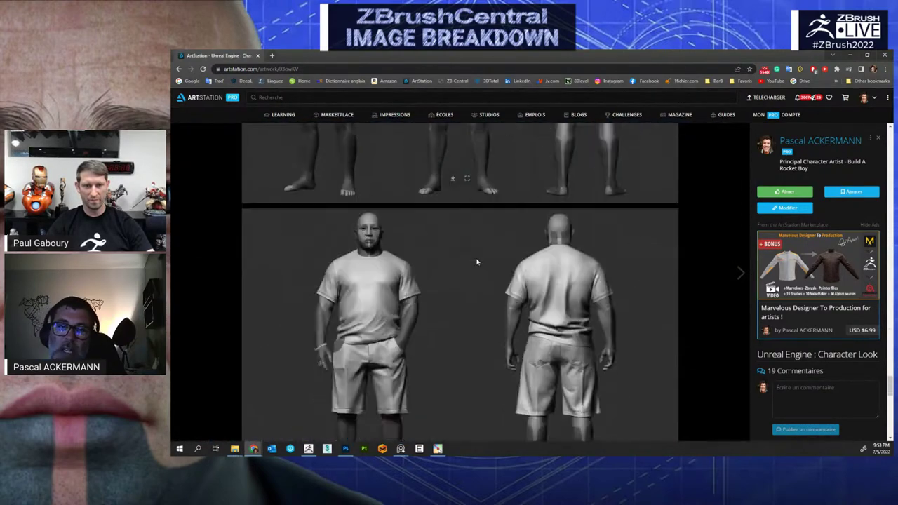
scroll(483, 203, "up", 2)
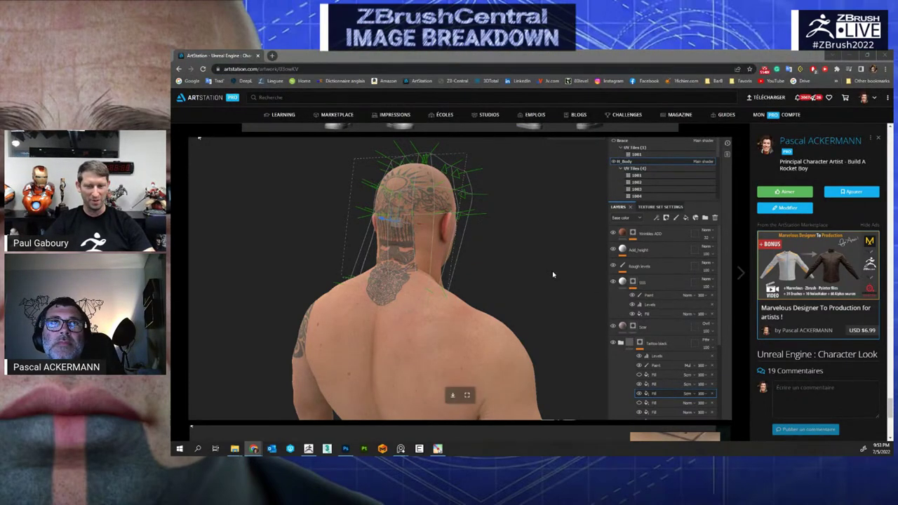
scroll(552, 272, "down", 10)
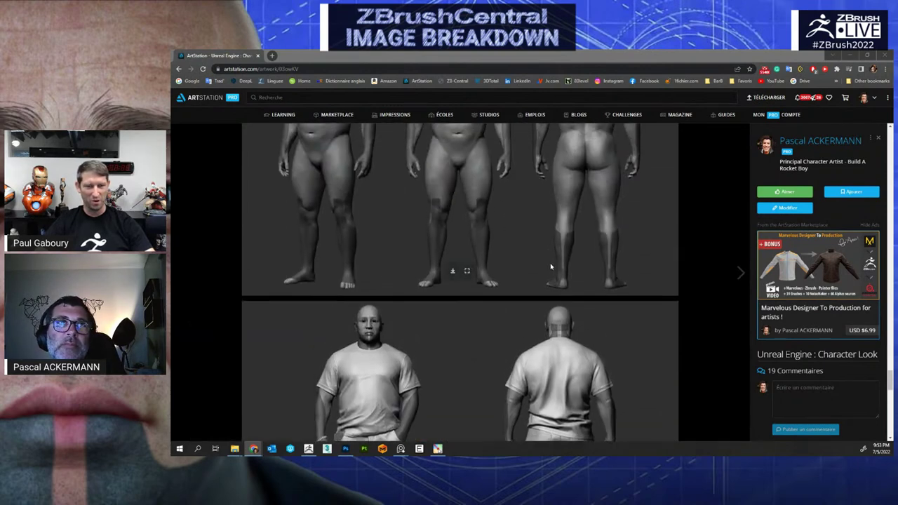
scroll(551, 266, "up", 2)
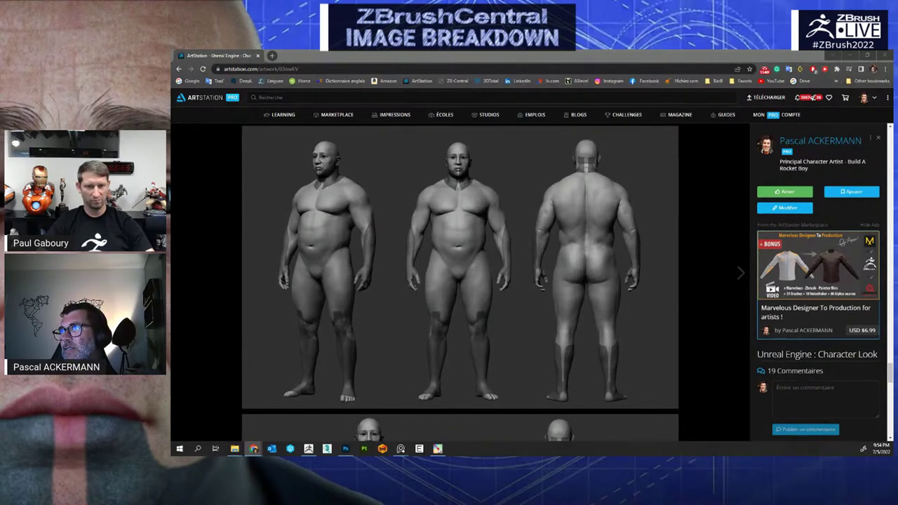
Return to the reference board and examine the front views of the clothed character in the Zbrush section under WIP
left_click(849, 54)
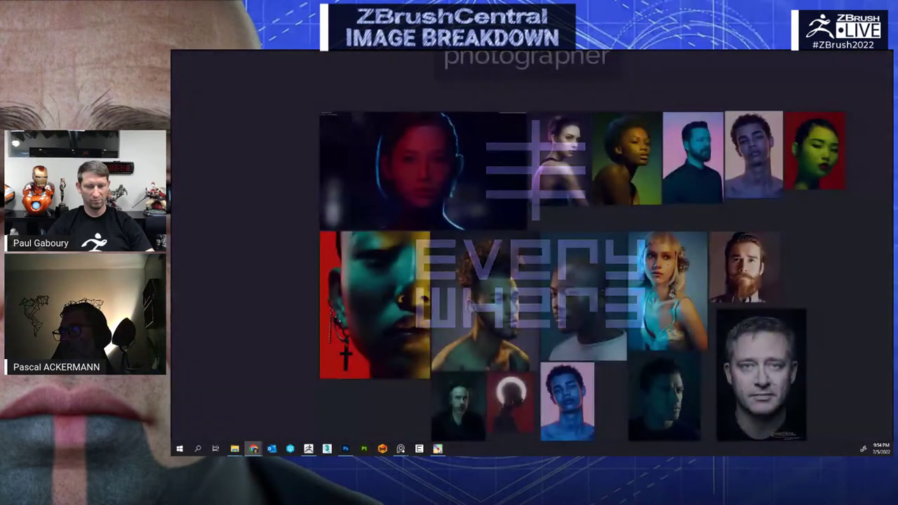
scroll(506, 222, "down", 6)
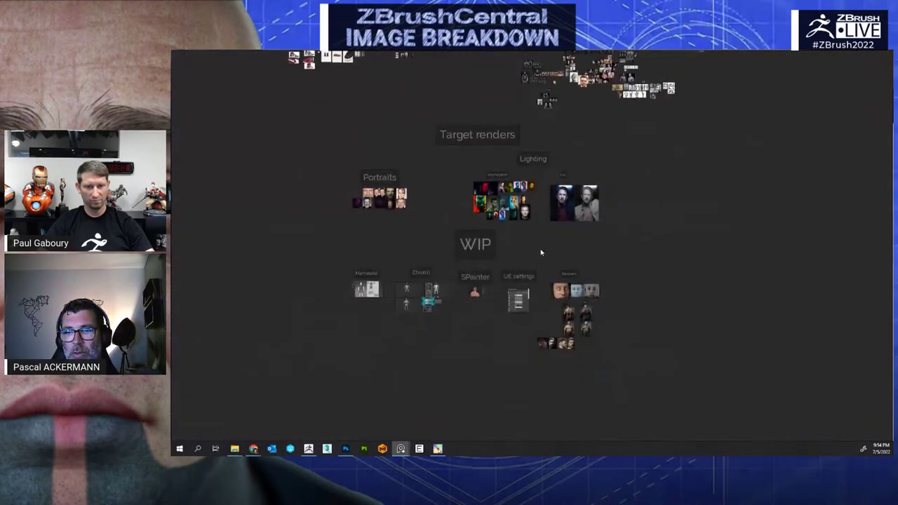
middle_click_drag(586, 165, 605, 238)
middle_click_drag(477, 364, 542, 283)
scroll(544, 295, "up", 10)
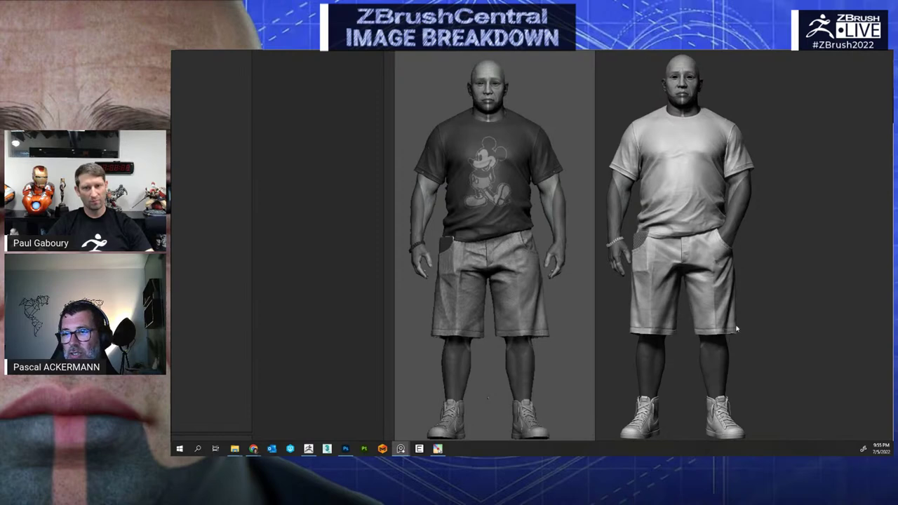
scroll(707, 276, "down", 2)
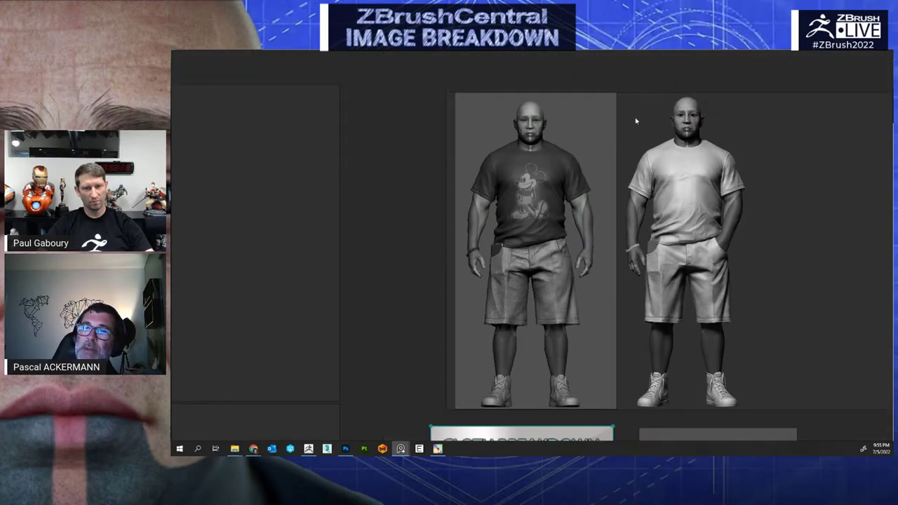
right_click_drag(636, 120, 897, 51)
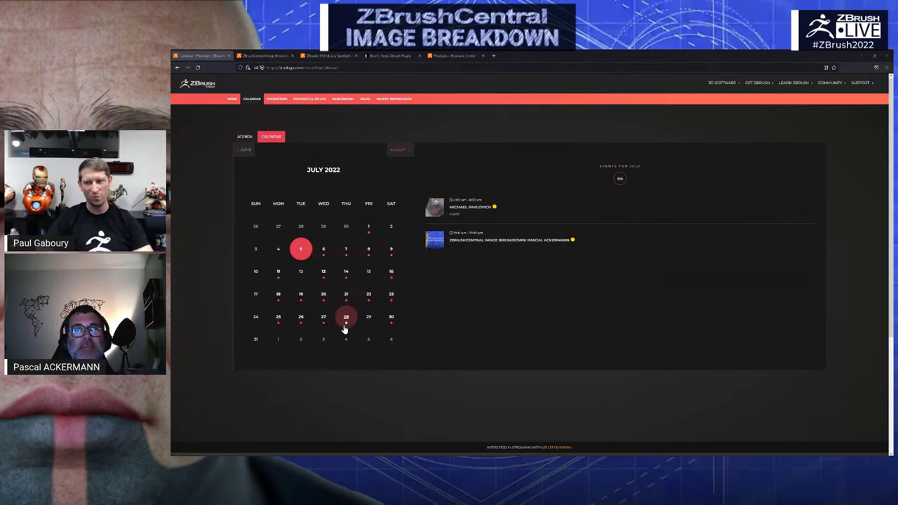
Open the ZBrushCentral Image Breakdown event page for July 19 from the ZBrushLIVE calendar
left_click(348, 68)
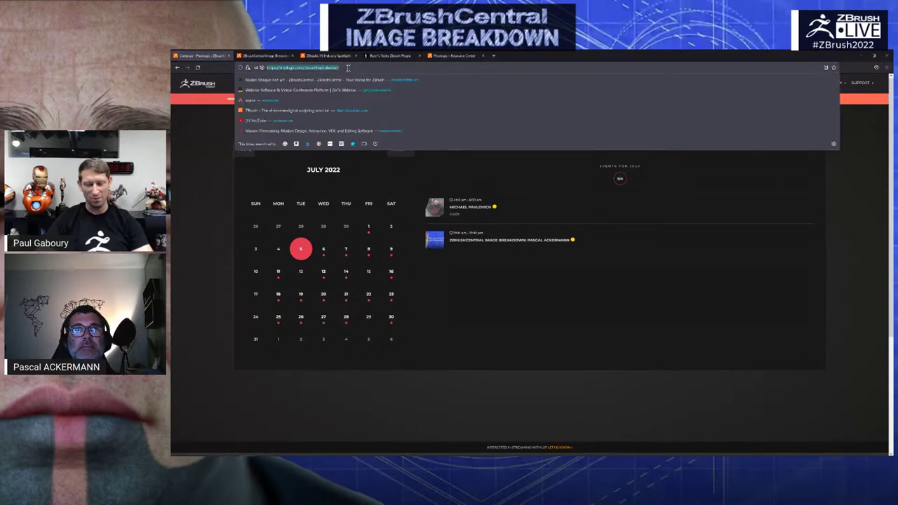
key("Escape")
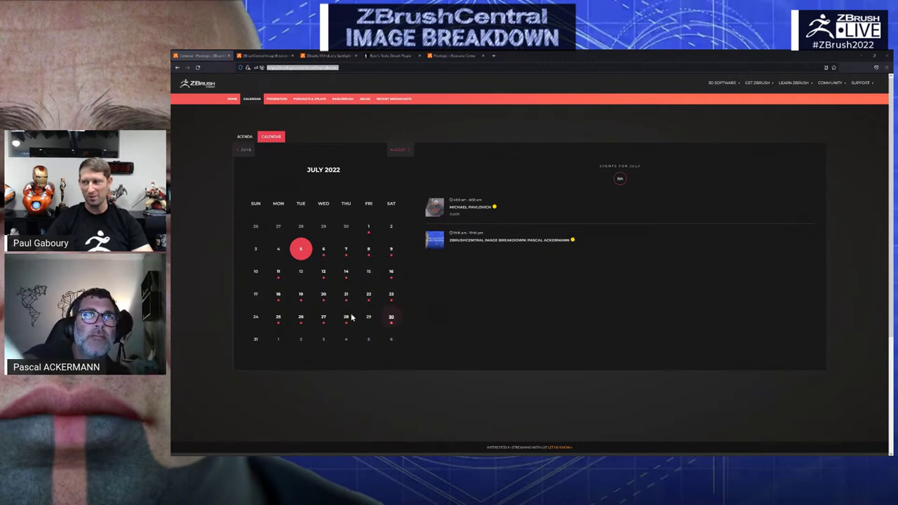
left_click(301, 294)
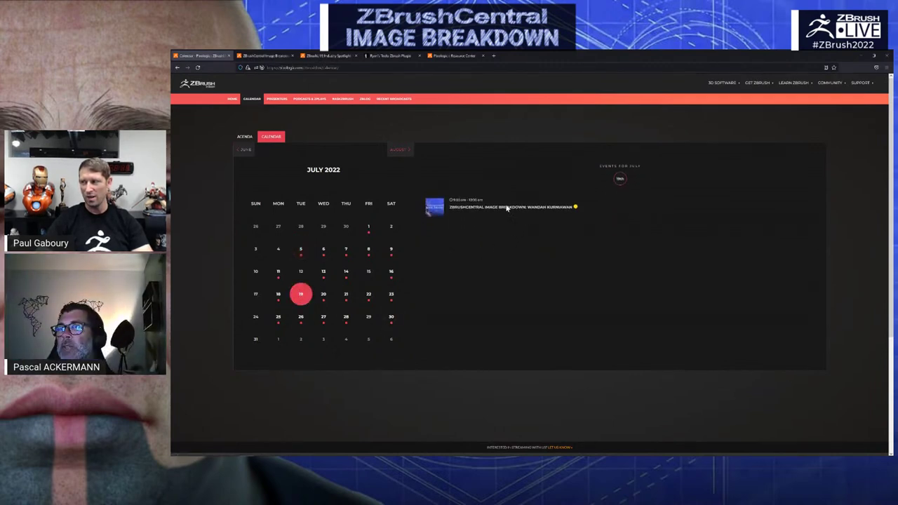
left_click(485, 208)
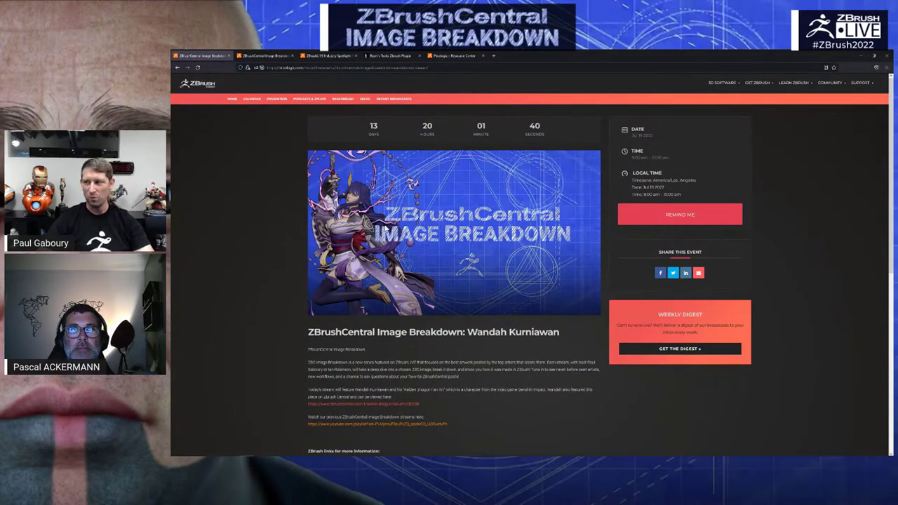
Open the linked Raiden Shogun Fan Art post on ZBrushCentral and examine its character renders
left_click(388, 404)
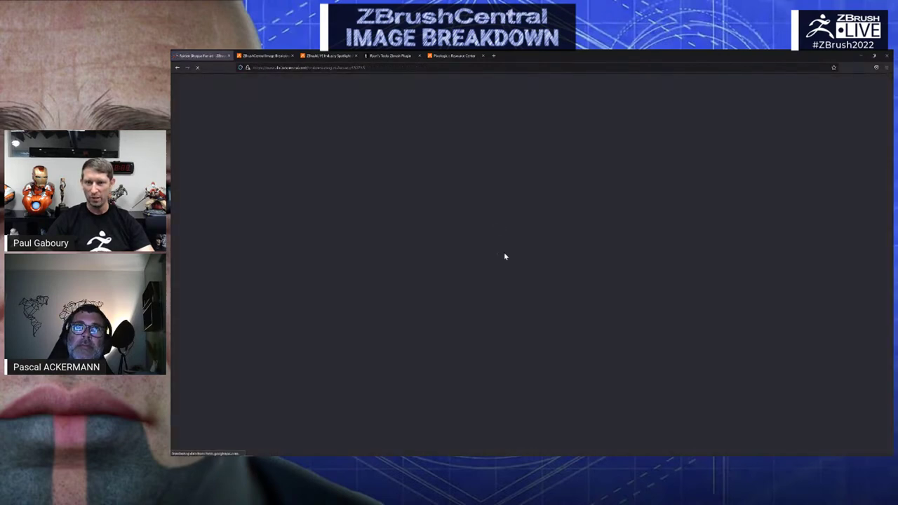
scroll(504, 256, "down", 10)
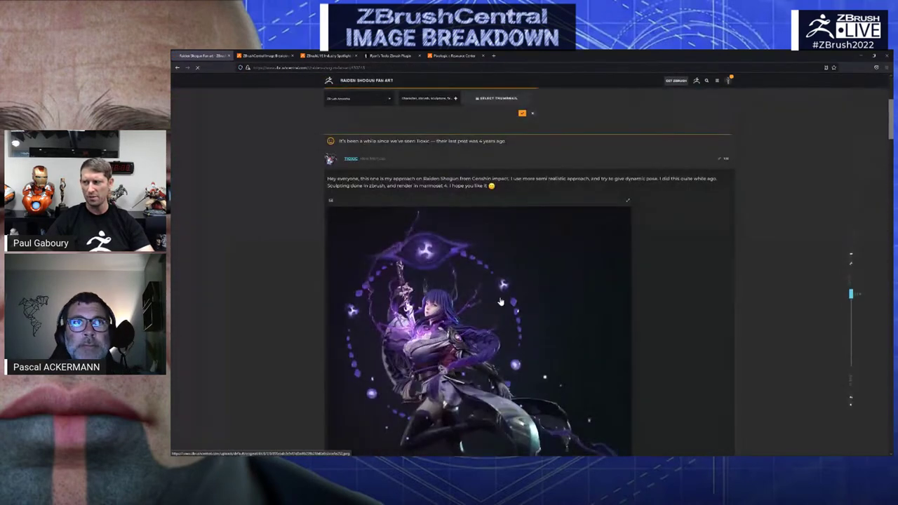
scroll(485, 304, "up", 3)
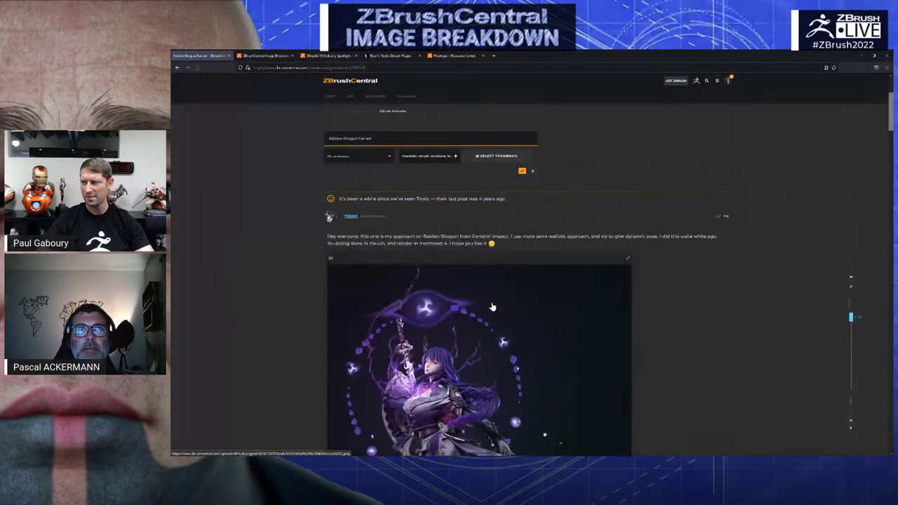
scroll(494, 312, "down", 15)
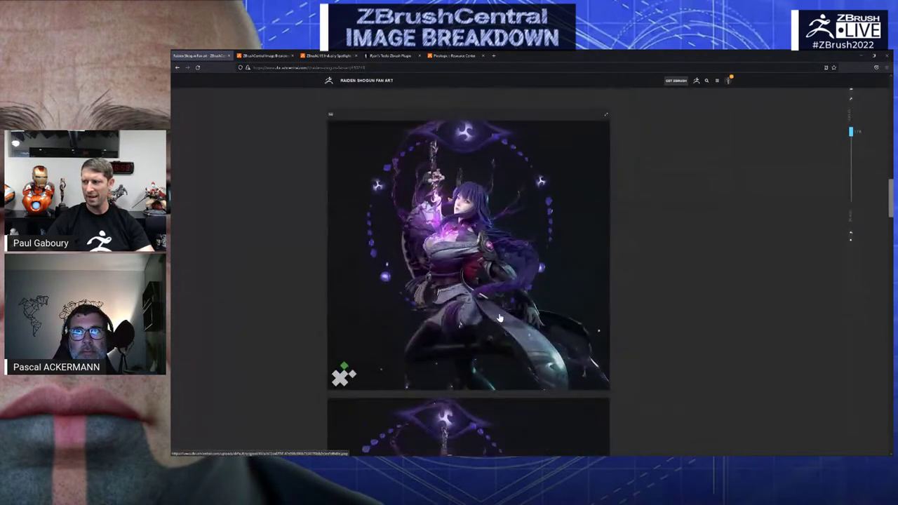
scroll(500, 318, "down", 10)
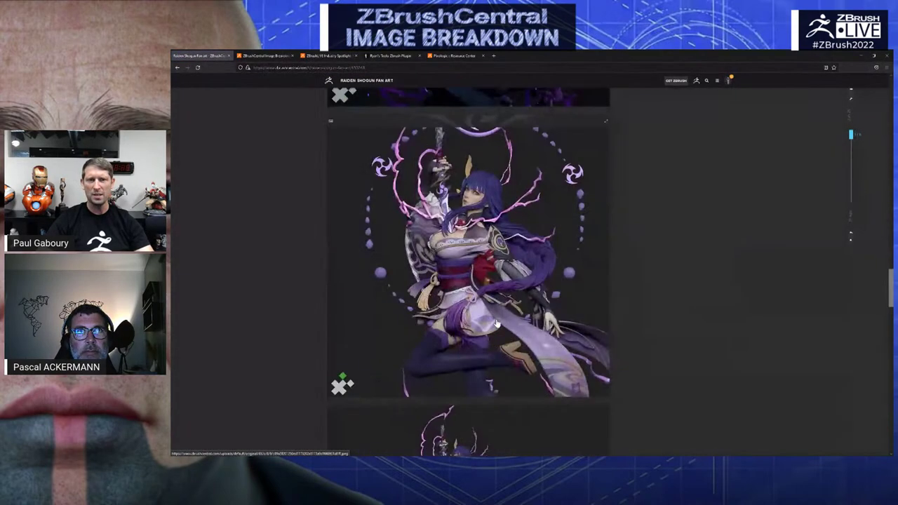
scroll(495, 323, "down", 12)
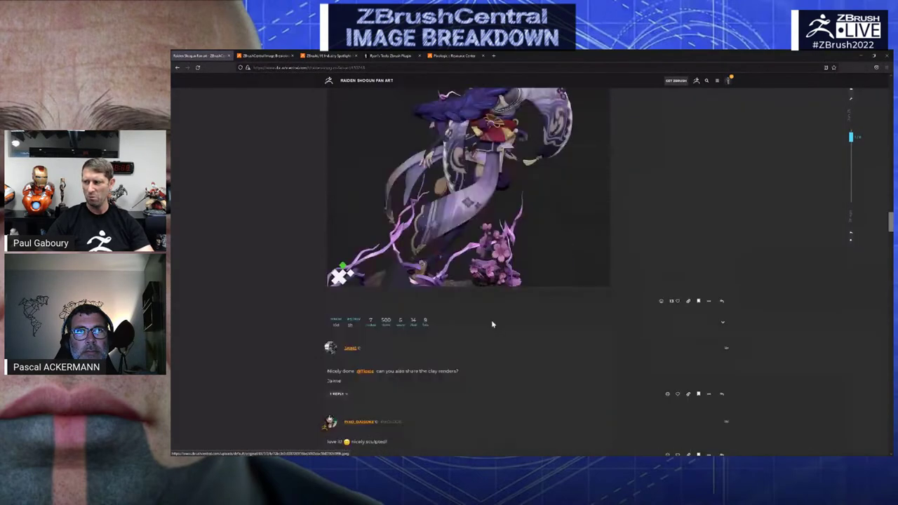
scroll(491, 323, "up", 10)
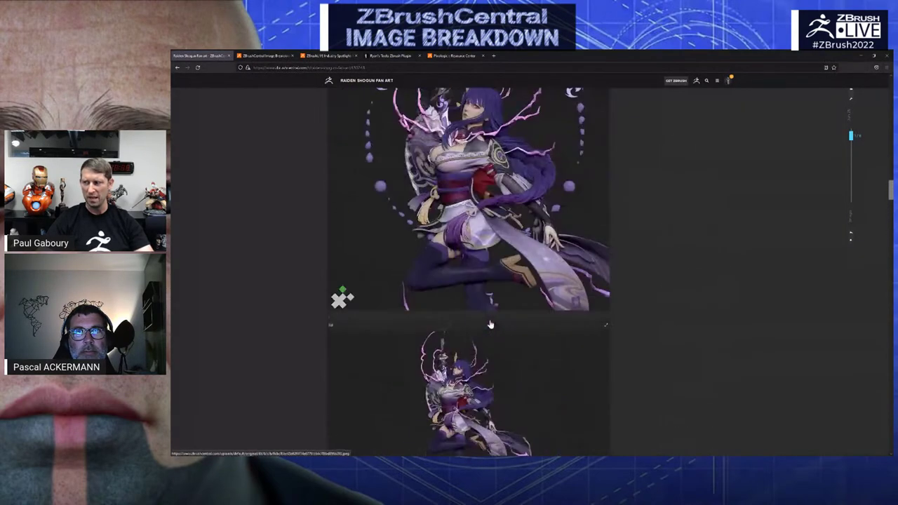
scroll(490, 325, "up", 3)
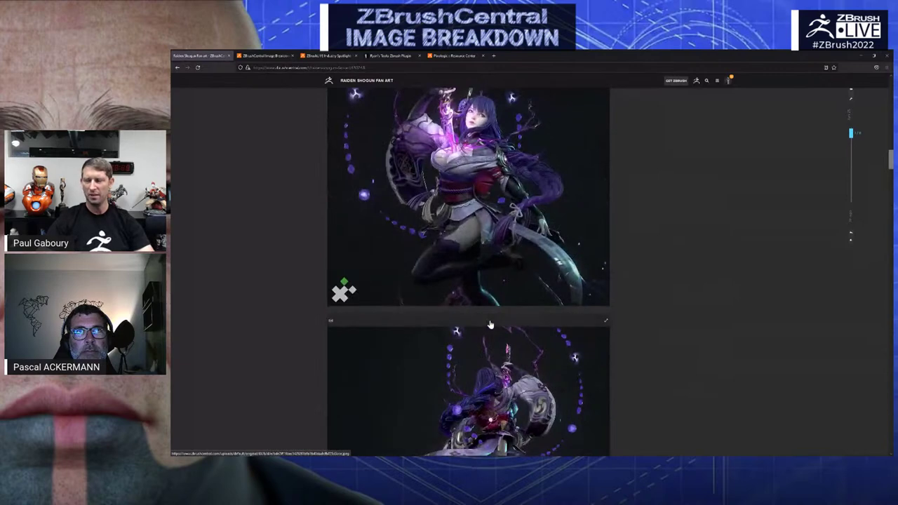
scroll(491, 325, "up", 8)
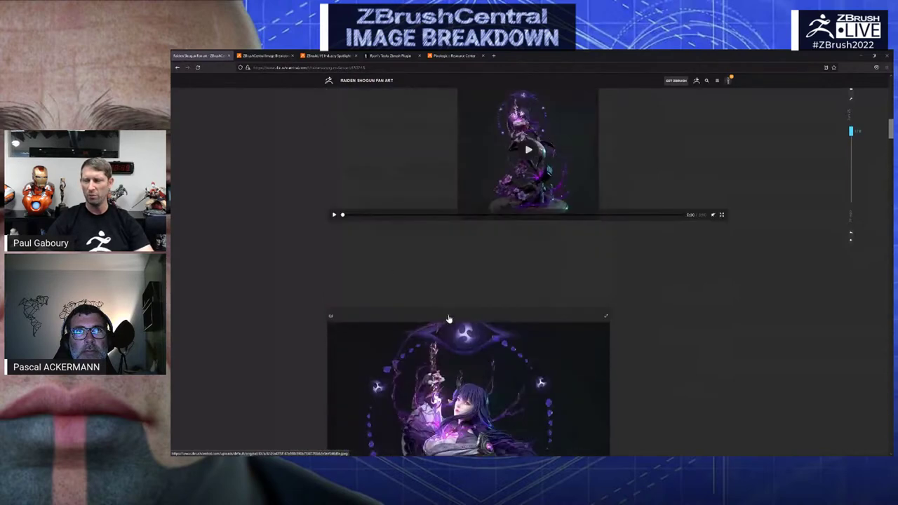
Show the upcoming Image Breakdown event page and the guest artist's Instagram profile
left_click(264, 56)
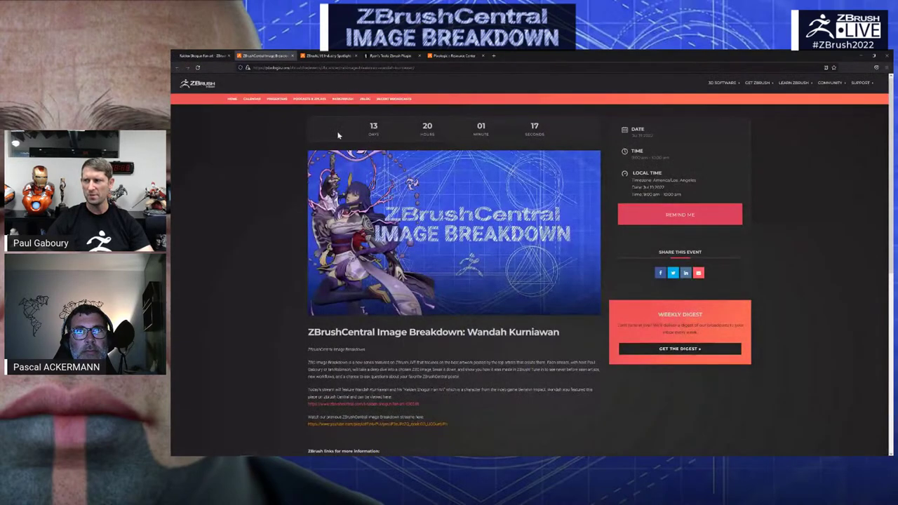
left_click(320, 56)
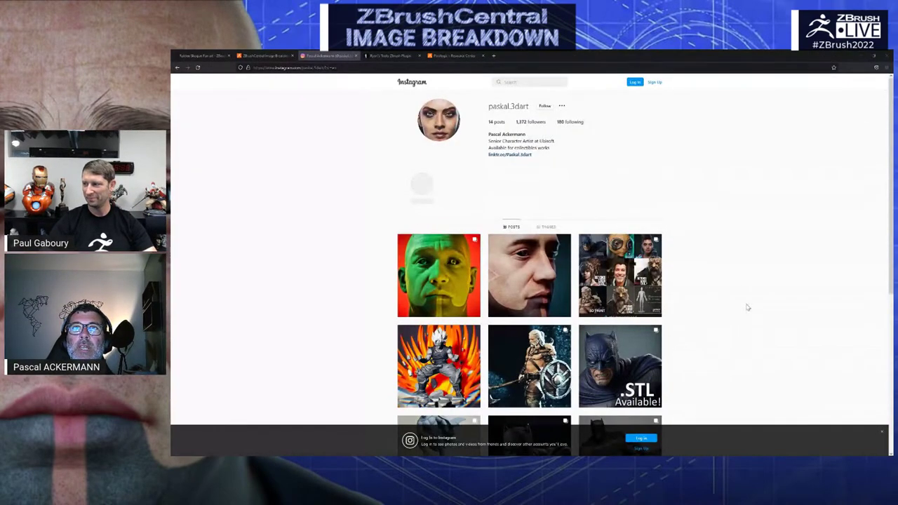
Try to open the post showing a figure surrounded by orange flames, and dismiss the login prompt
scroll(729, 293, "down", 2)
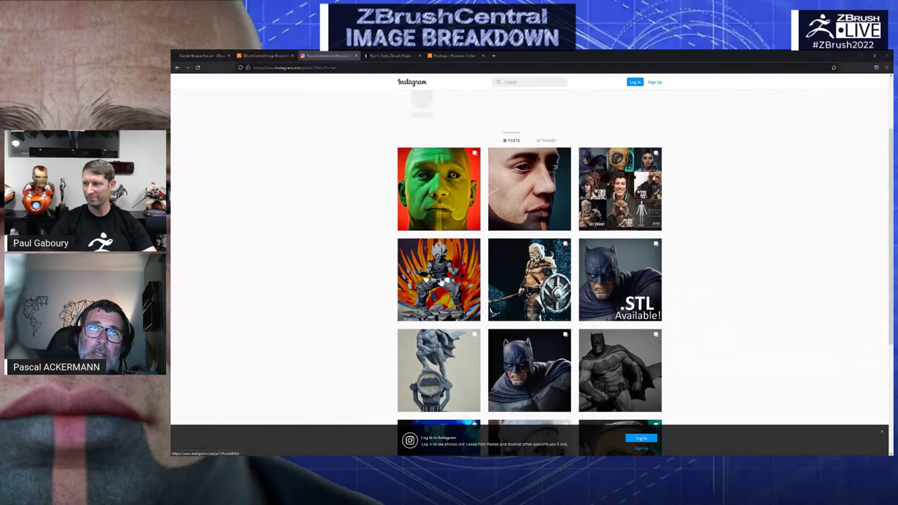
left_click(442, 265)
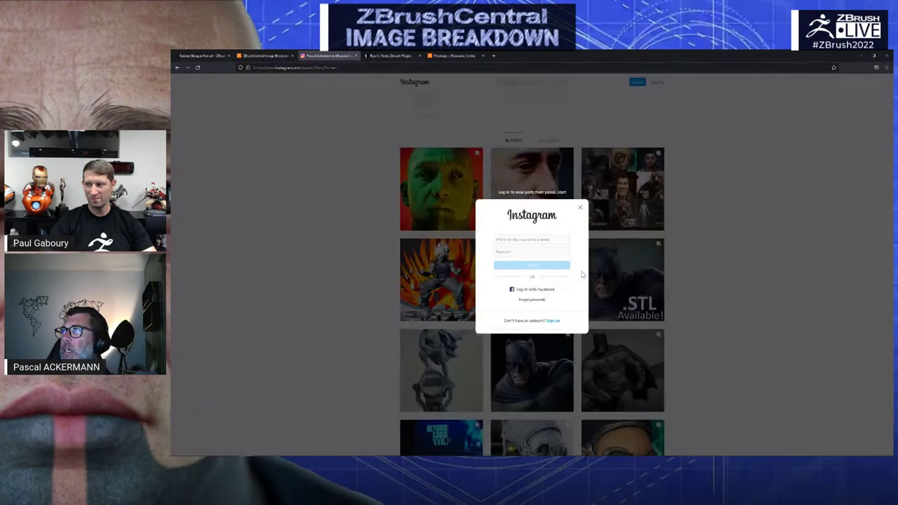
left_click(580, 208)
Select the full web address of the guest artist's Instagram profile page
scroll(739, 276, "down", 1)
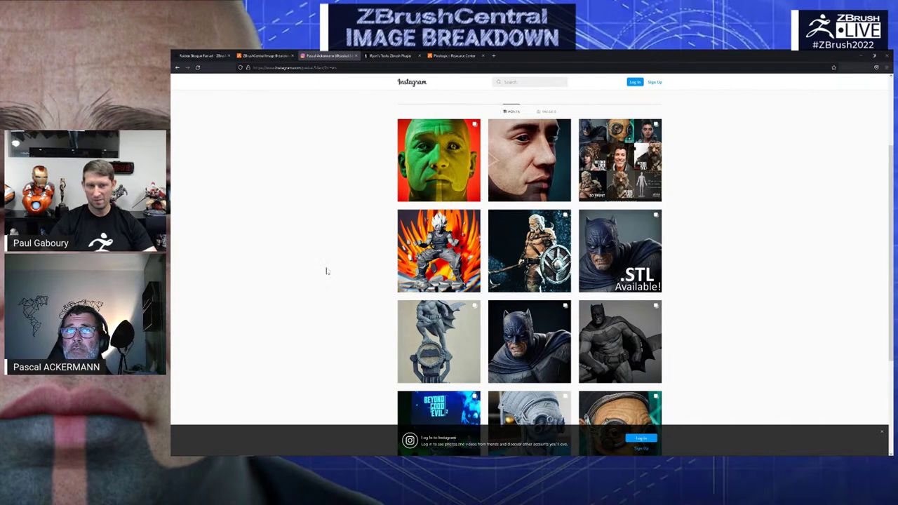
left_click(406, 68)
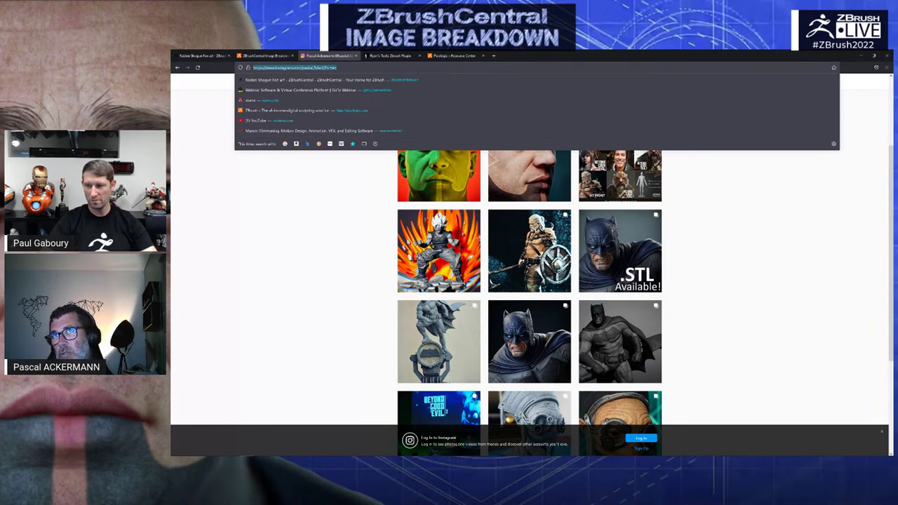
key("Escape")
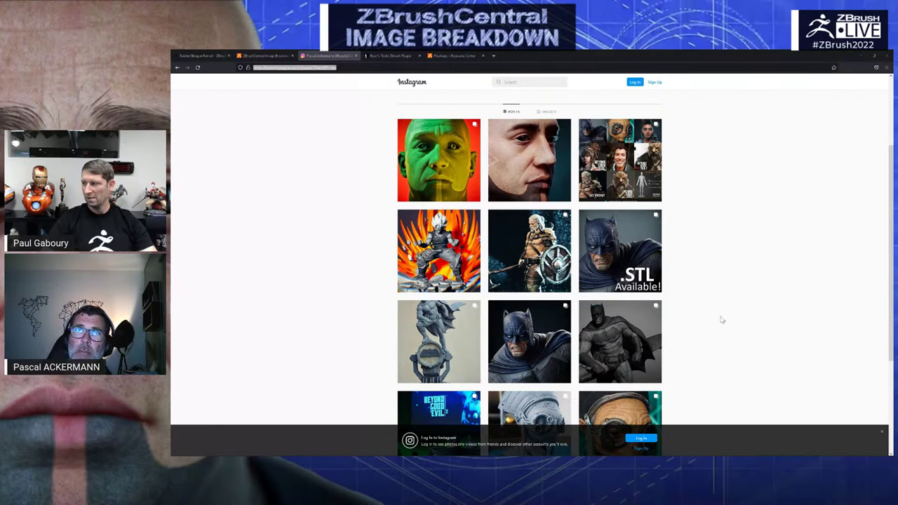
Examine the character and sculpture posts in the guest artist's Instagram grid, including the Batman and Beyond Good & Evil pieces
scroll(721, 320, "down", 1)
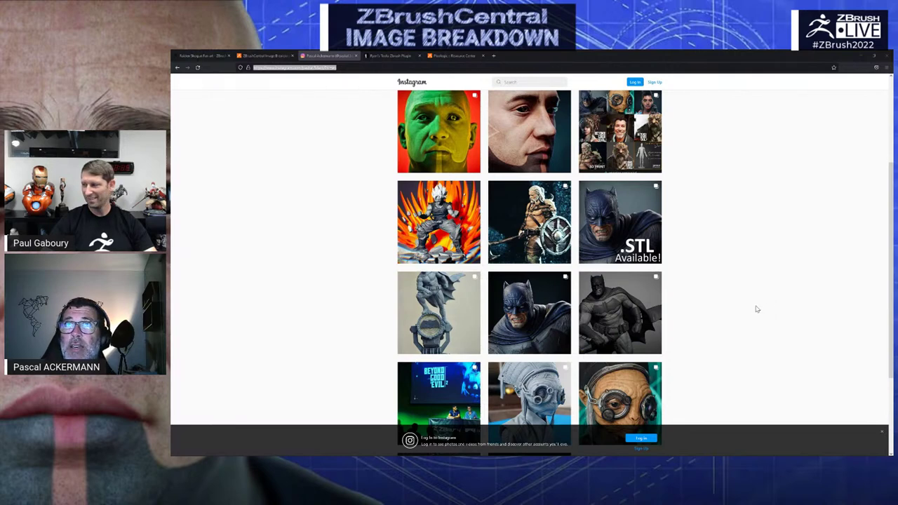
scroll(710, 306, "up", 3)
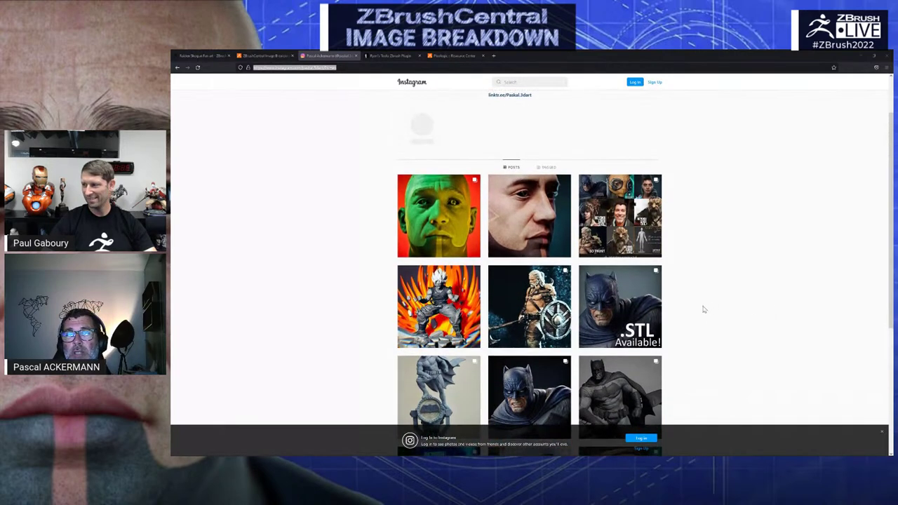
scroll(702, 306, "down", 3)
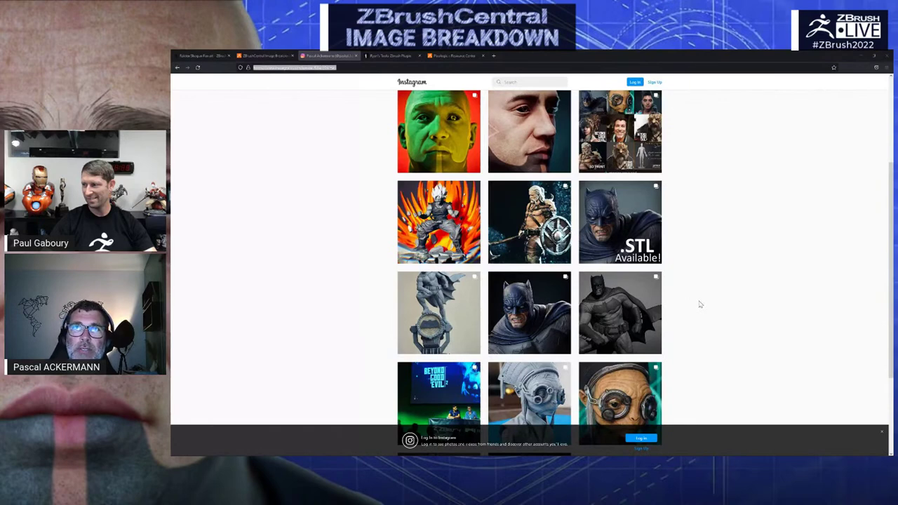
scroll(700, 304, "up", 1)
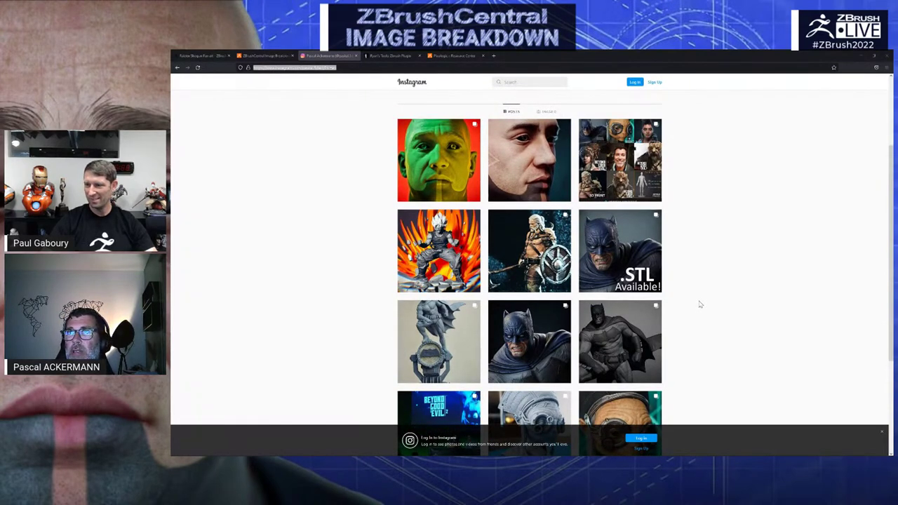
scroll(703, 309, "down", 1)
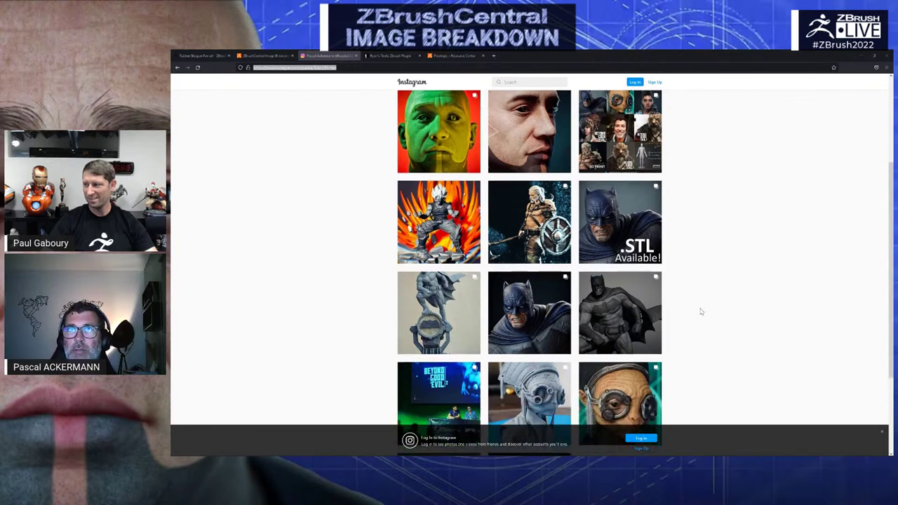
scroll(704, 311, "up", 1)
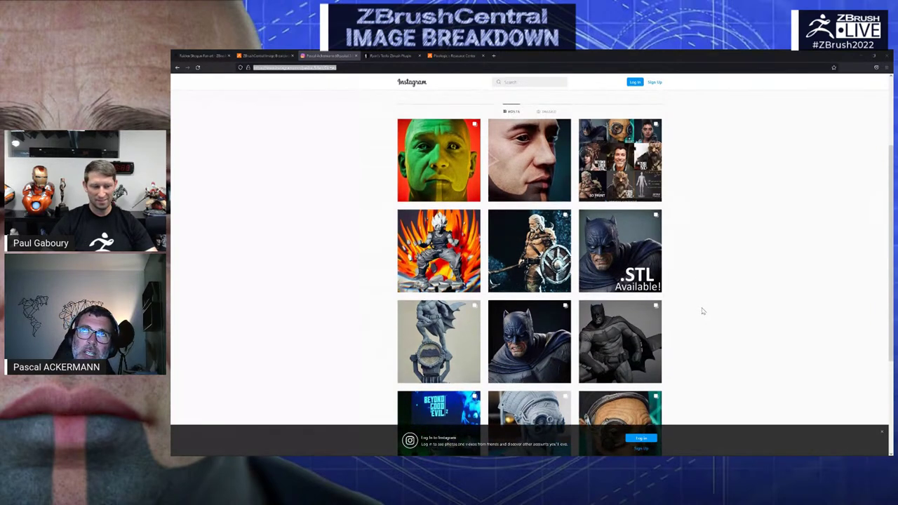
scroll(702, 312, "up", 1)
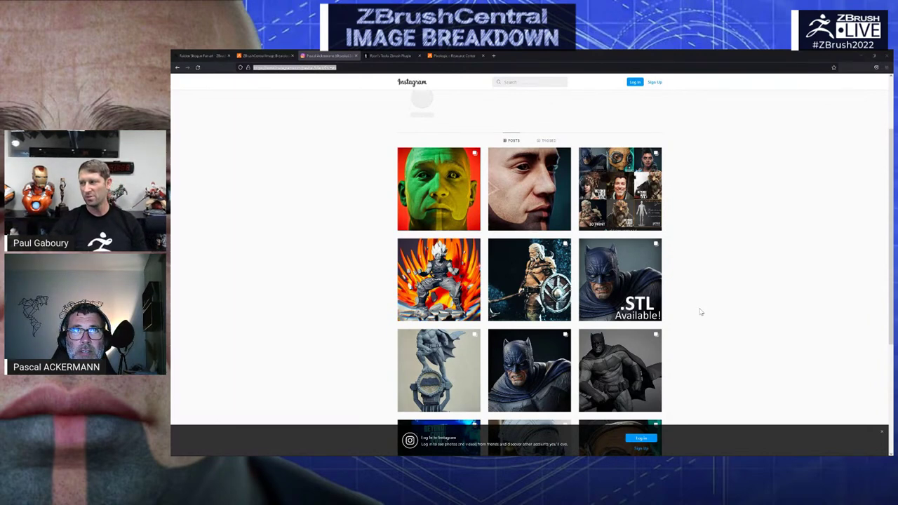
scroll(333, 281, "down", 3)
scroll(334, 281, "up", 5)
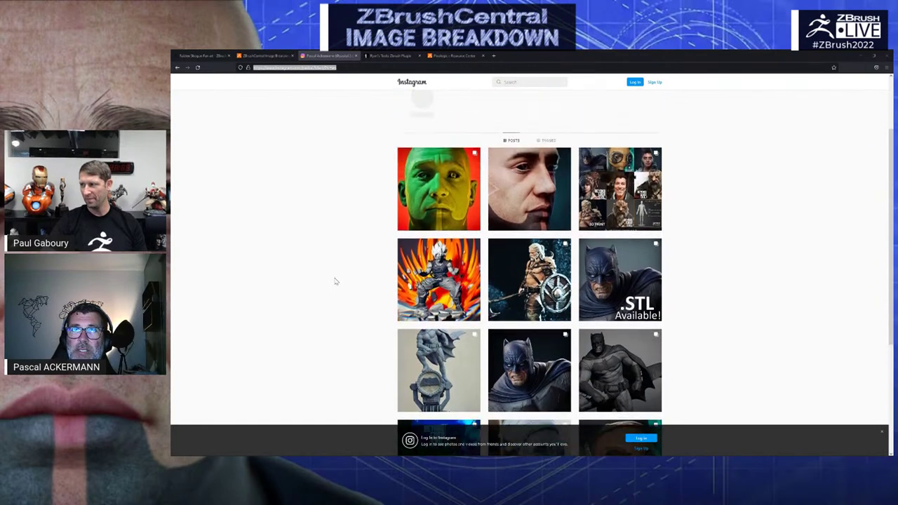